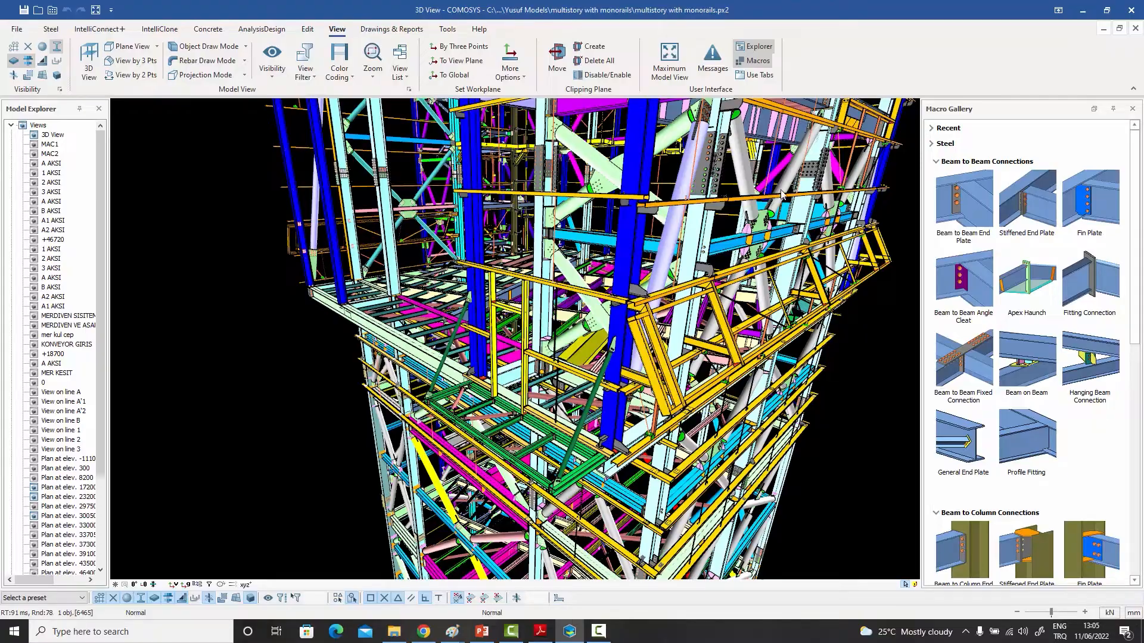
pyautogui.scroll(-1, 721, 254)
pyautogui.scroll(2, 721, 254)
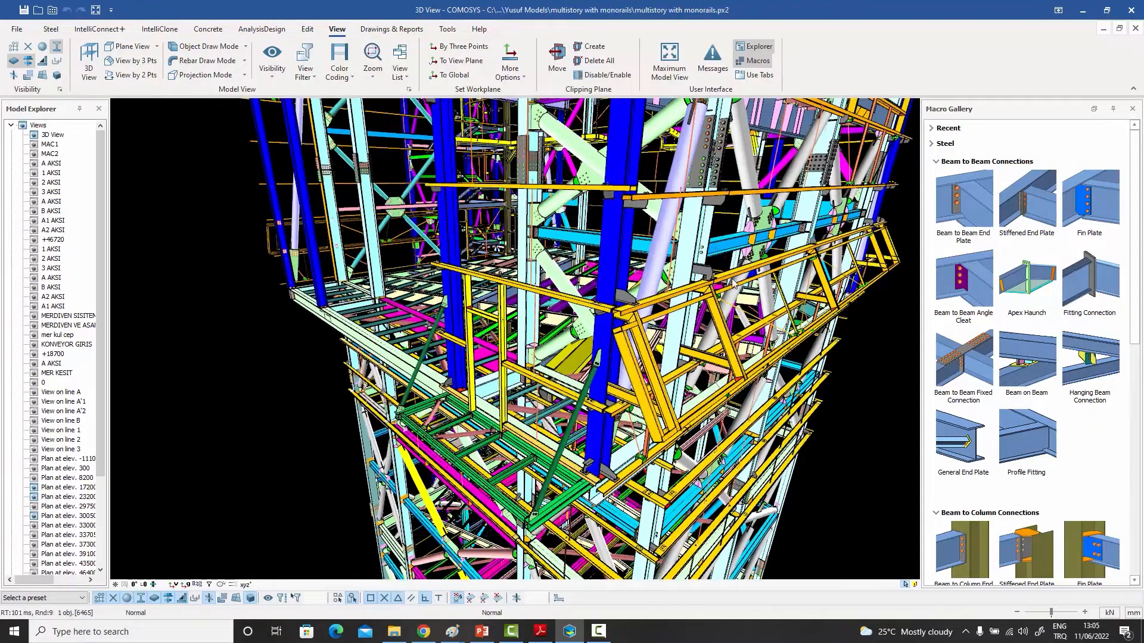
pyautogui.moveTo(721, 254); pyautogui.dragTo(739, 280, button='middle')
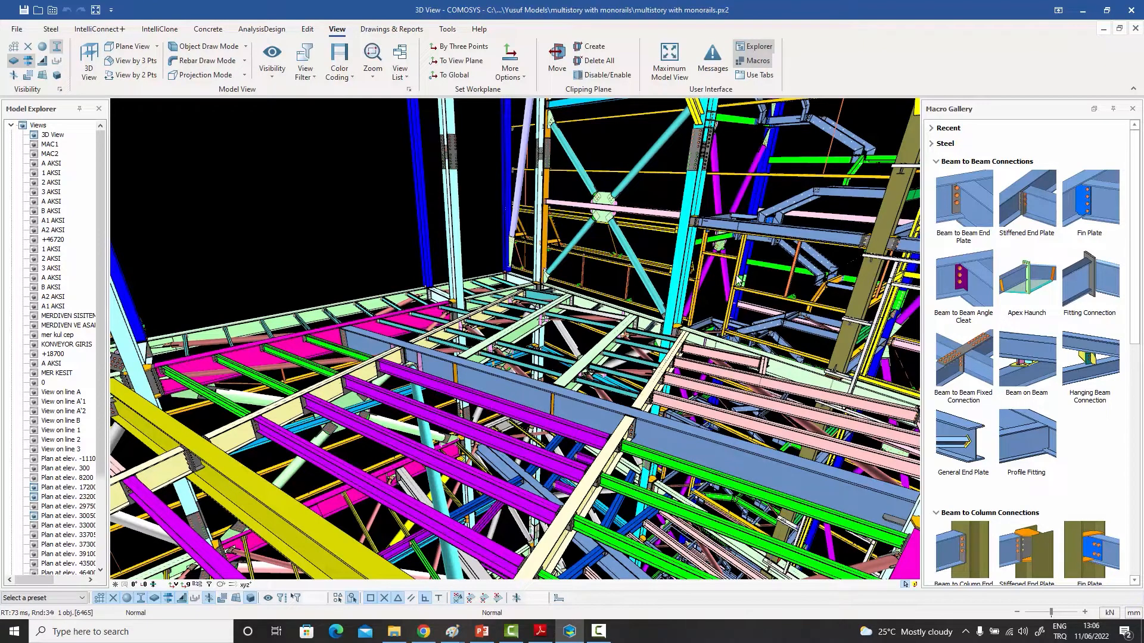
pyautogui.scroll(5, 631, 308)
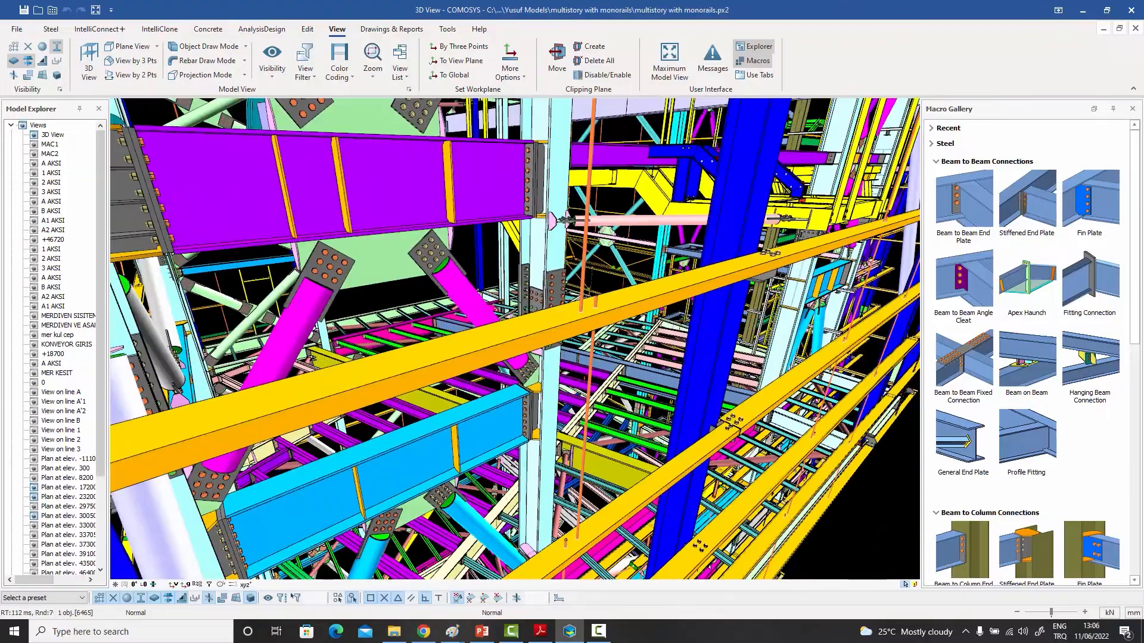
pyautogui.moveTo(630, 309); pyautogui.dragTo(529, 333, button='middle')
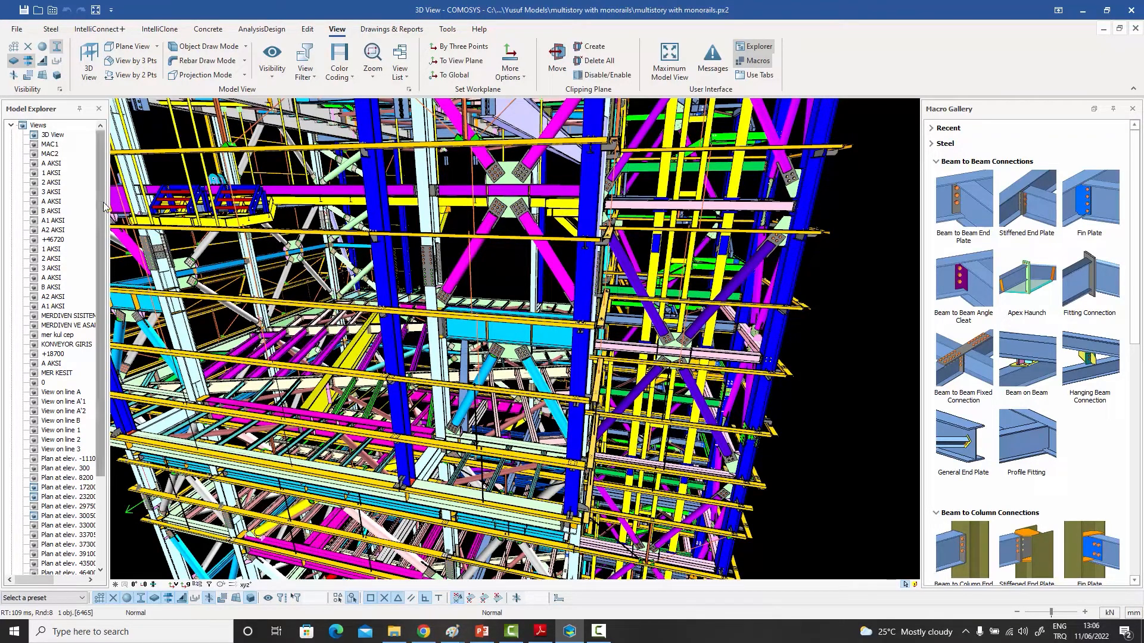
# Open the Drawings environment of the multistory steel model.
pyautogui.scroll(-4, 83, 298)
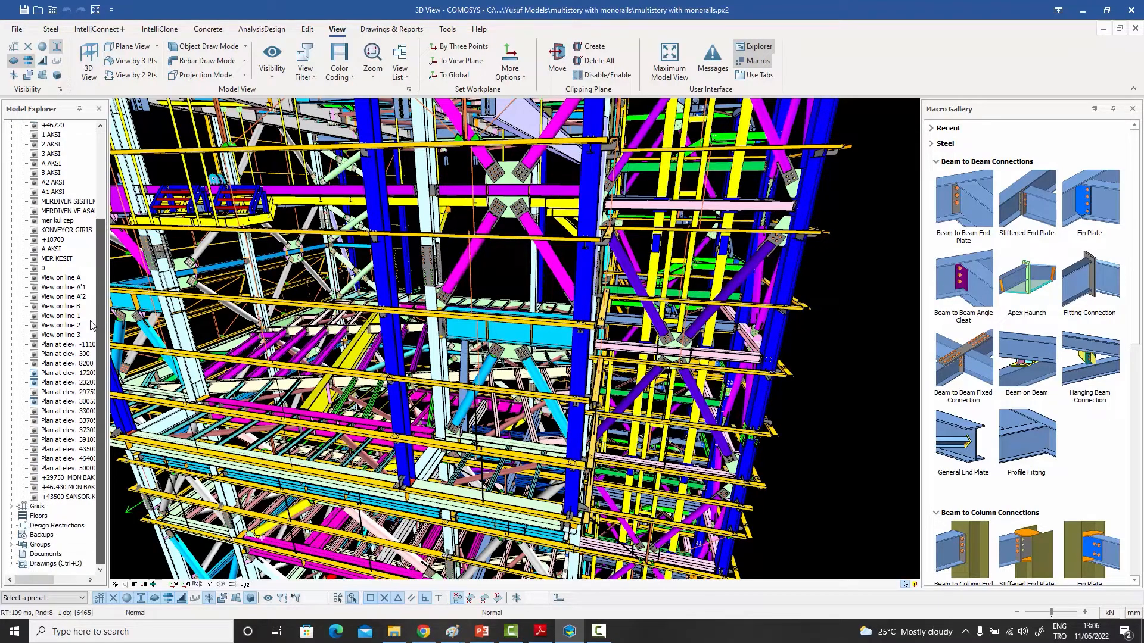
pyautogui.doubleClick(58, 565)
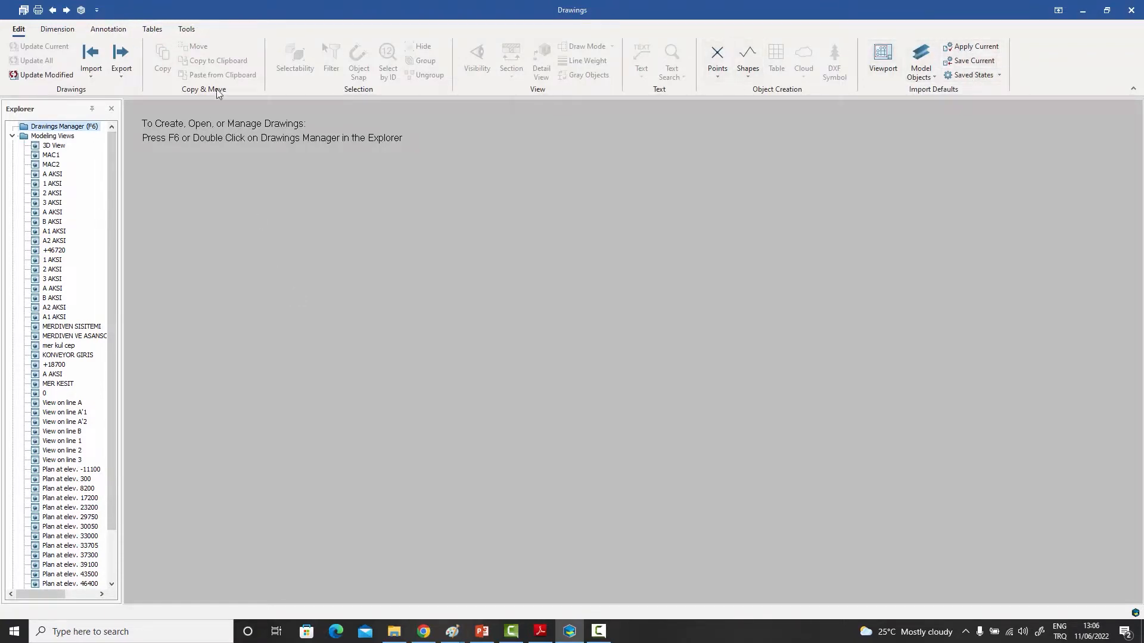
# Look through the available editing, dimension, annotation, table and tool commands and the list of modeling views.
pyautogui.click(58, 30)
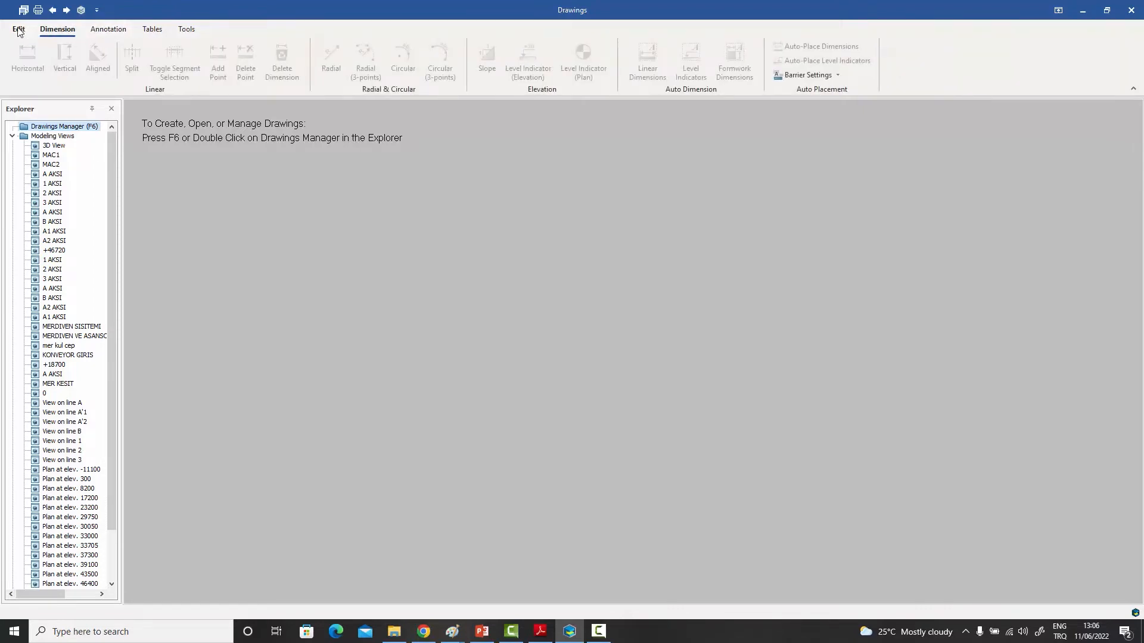
pyautogui.click(18, 30)
pyautogui.click(58, 30)
pyautogui.click(114, 32)
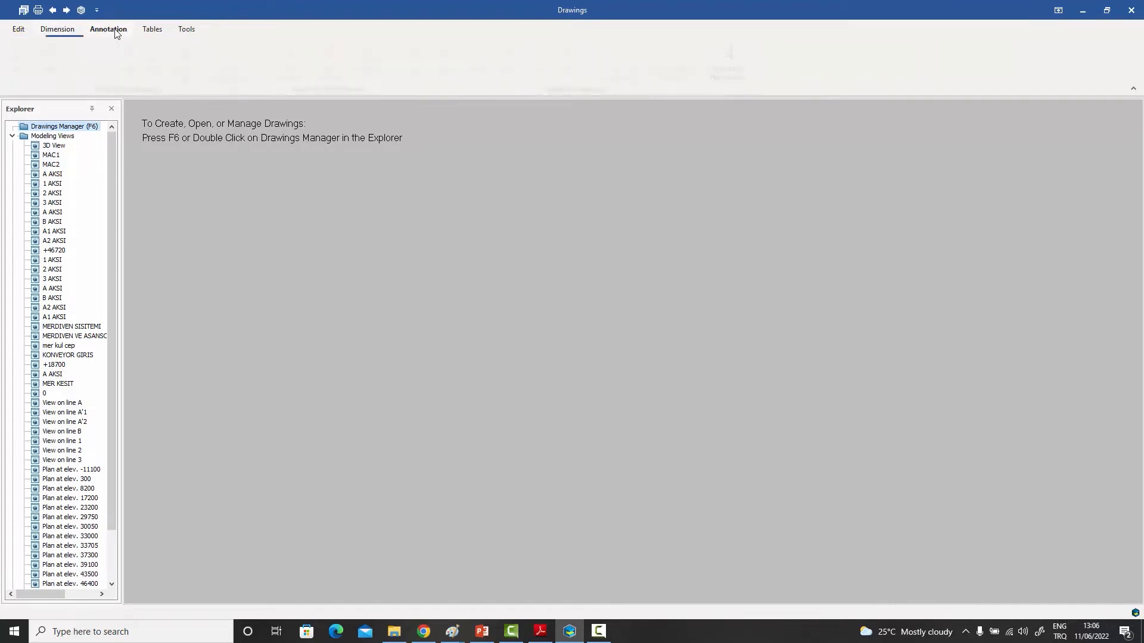
pyautogui.click(153, 31)
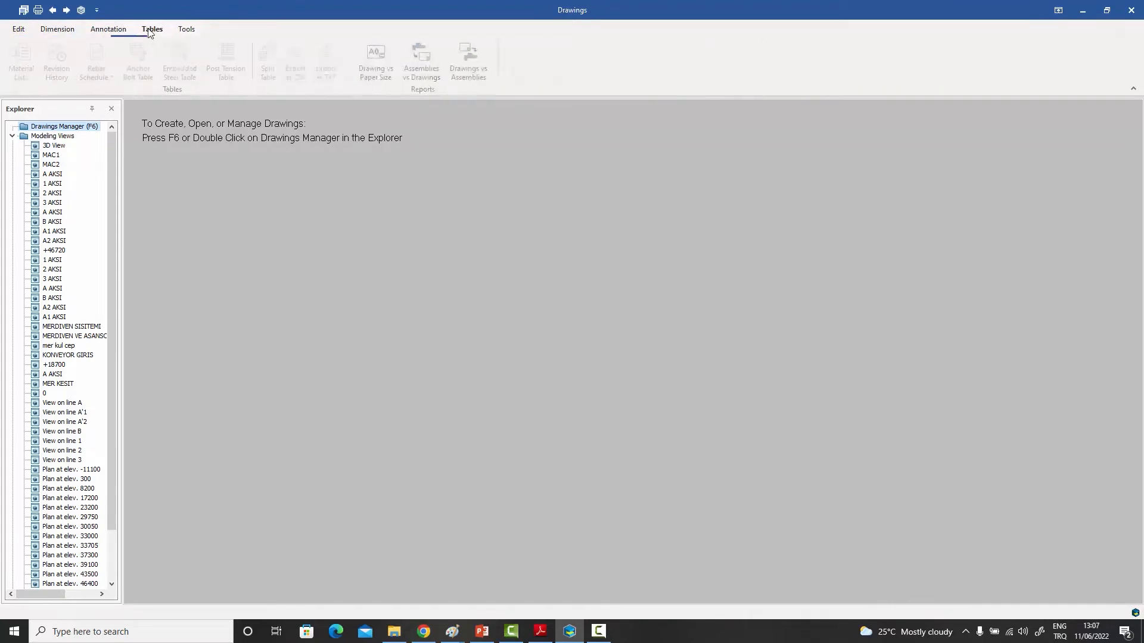
pyautogui.click(186, 31)
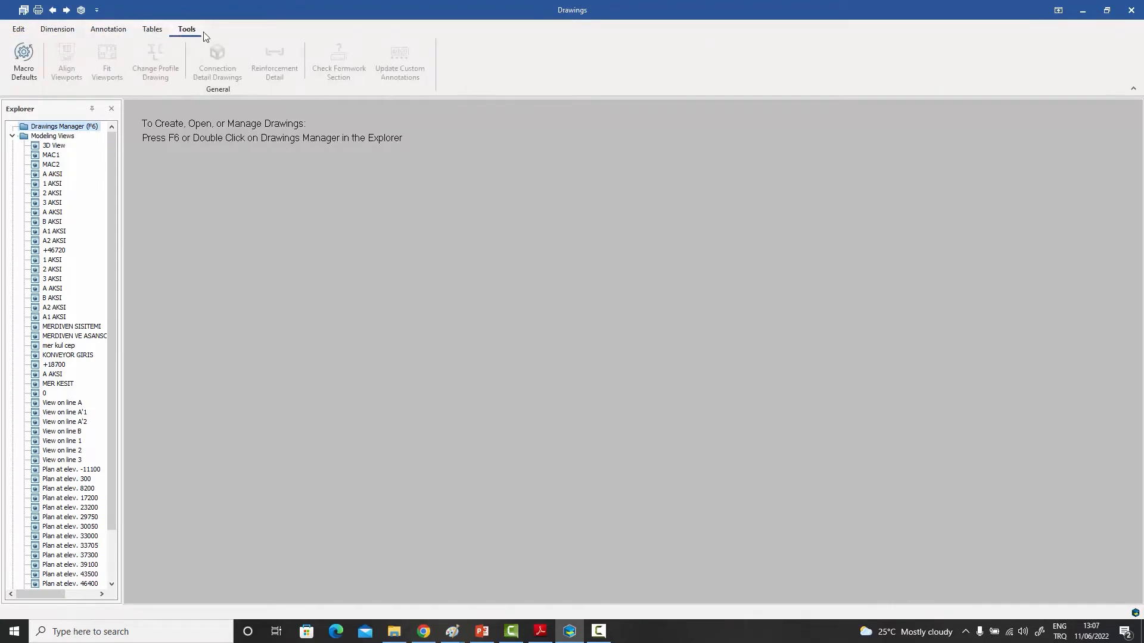
pyautogui.click(19, 30)
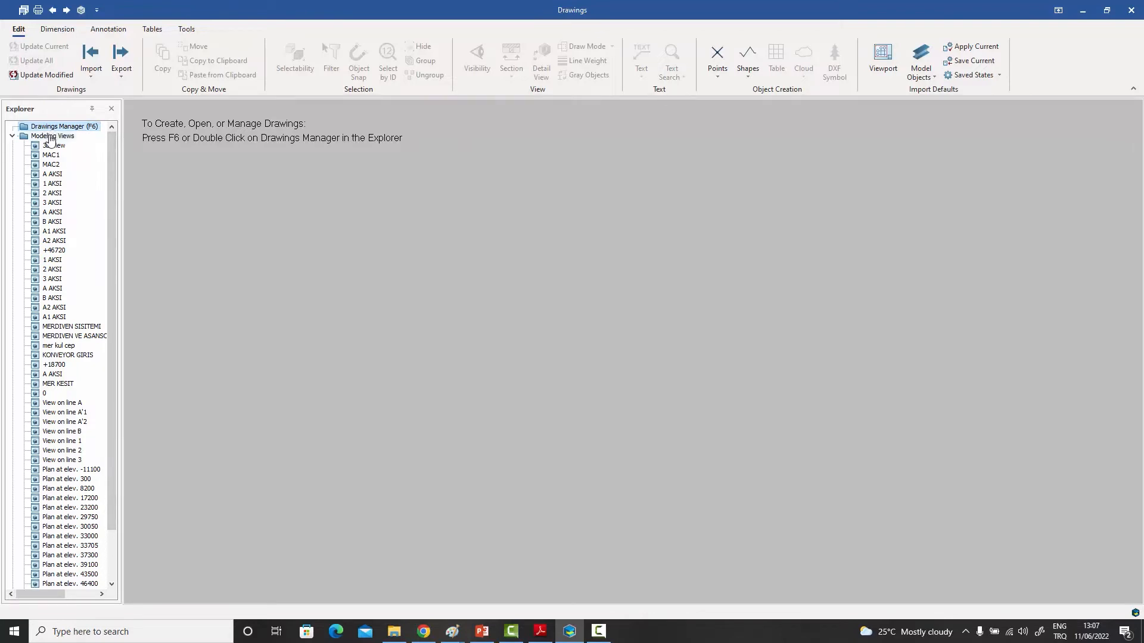
pyautogui.click(13, 137)
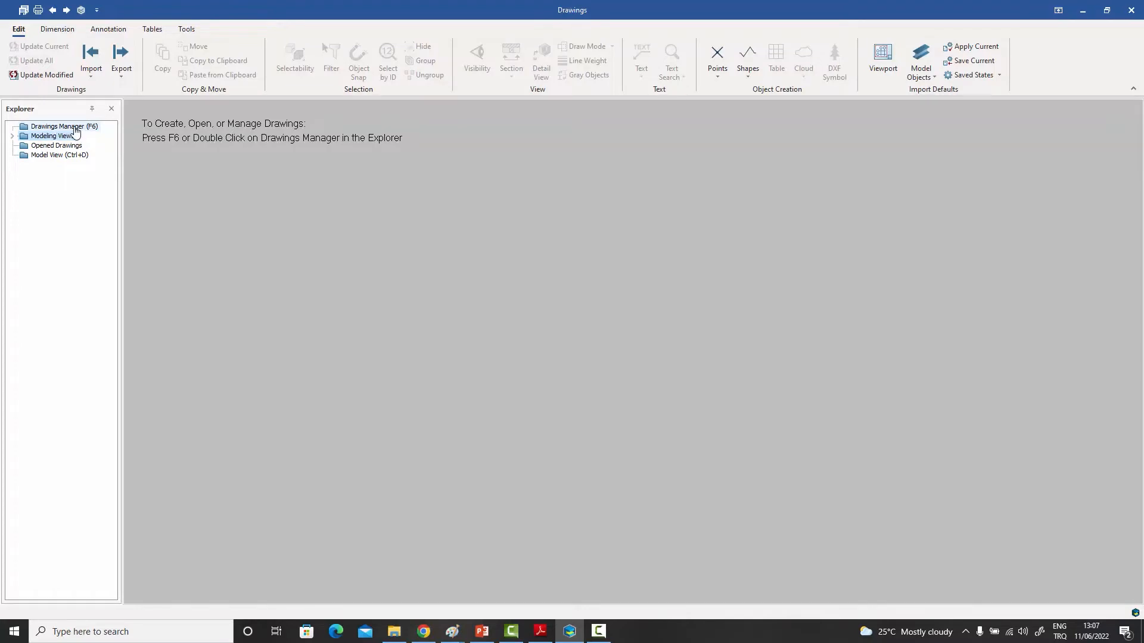
pyautogui.click(13, 137)
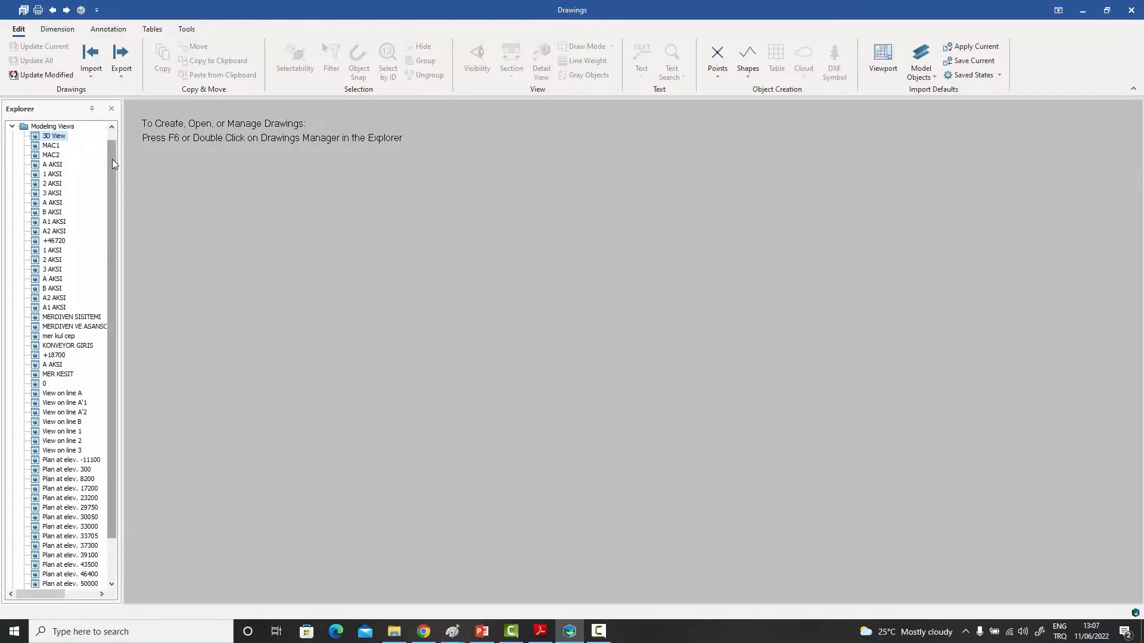
pyautogui.moveTo(112, 159)
pyautogui.mouseDown()
pyautogui.moveTo(106, 250)
pyautogui.moveTo(111, 142)
pyautogui.mouseUp()
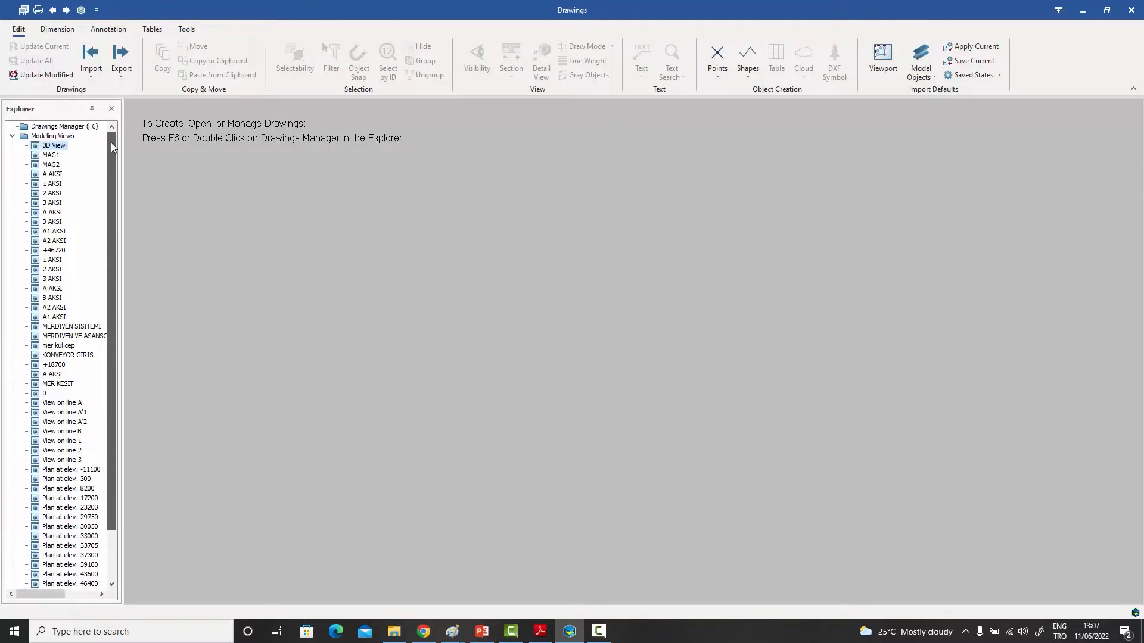
pyautogui.click(13, 136)
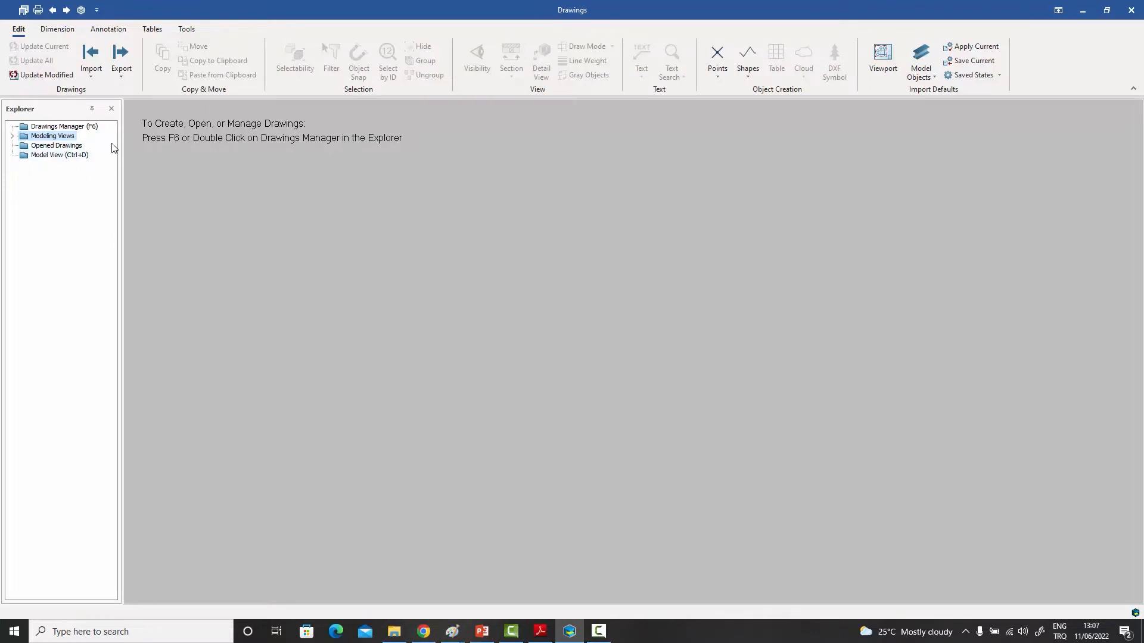
# Open the Drawings Manager and move its window clear of the command area.
pyautogui.click(65, 127)
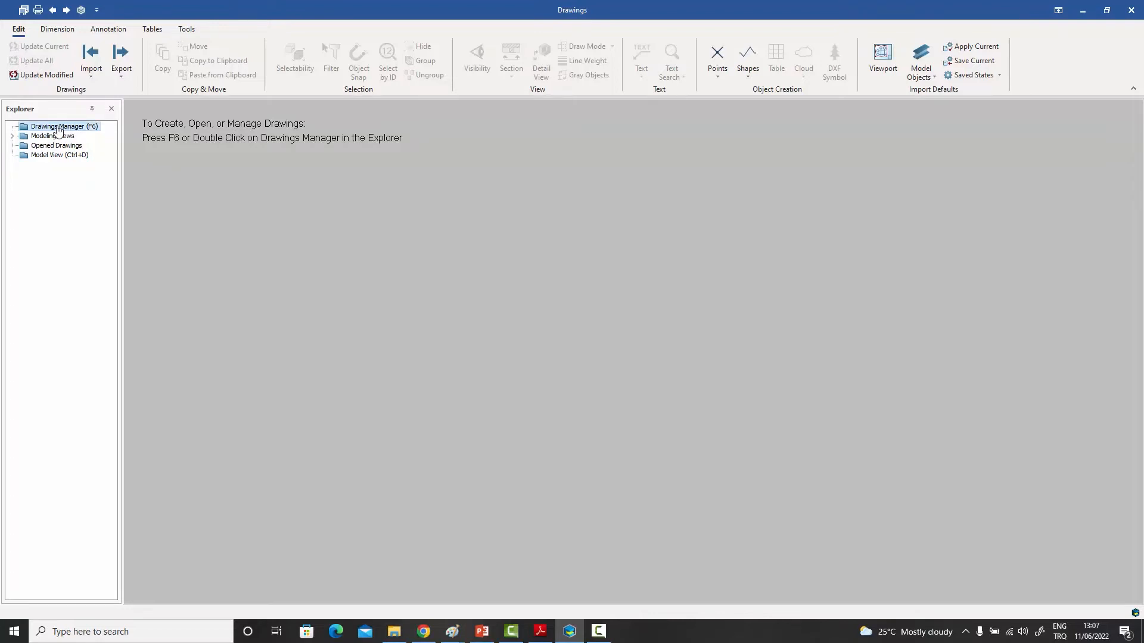
pyautogui.doubleClick(58, 129)
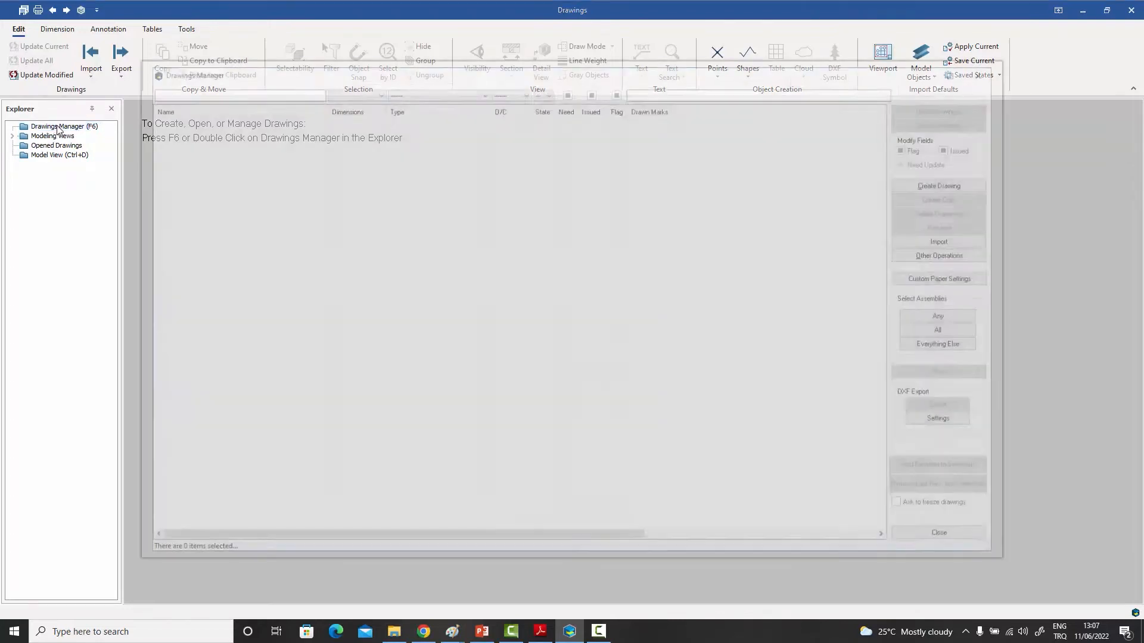
pyautogui.moveTo(293, 73); pyautogui.dragTo(299, 91)
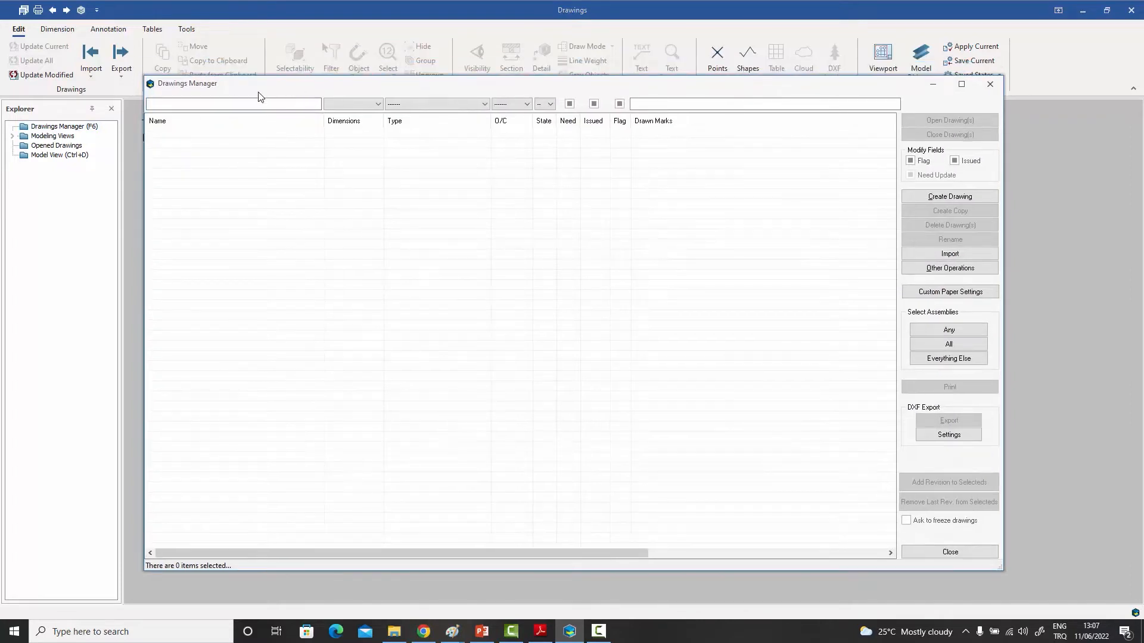
# Create an A0 landscape drawing named GA-1 of type Steel General Arrangement, and close the Drawings Manager with the changes saved.
pyautogui.click(952, 198)
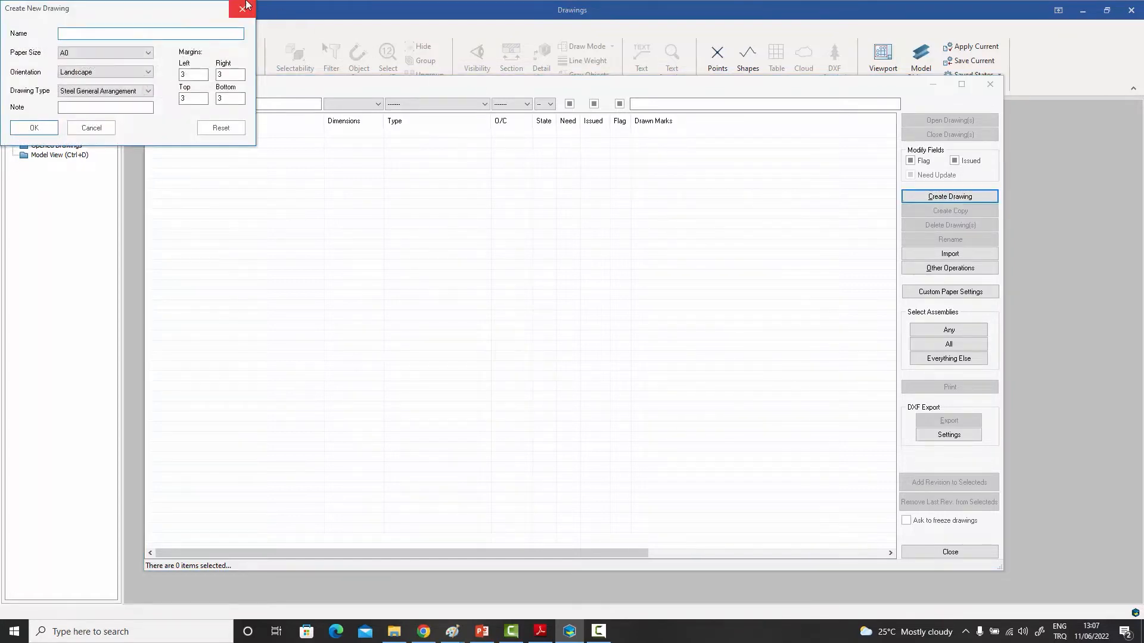
pyautogui.moveTo(161, 13); pyautogui.dragTo(475, 177)
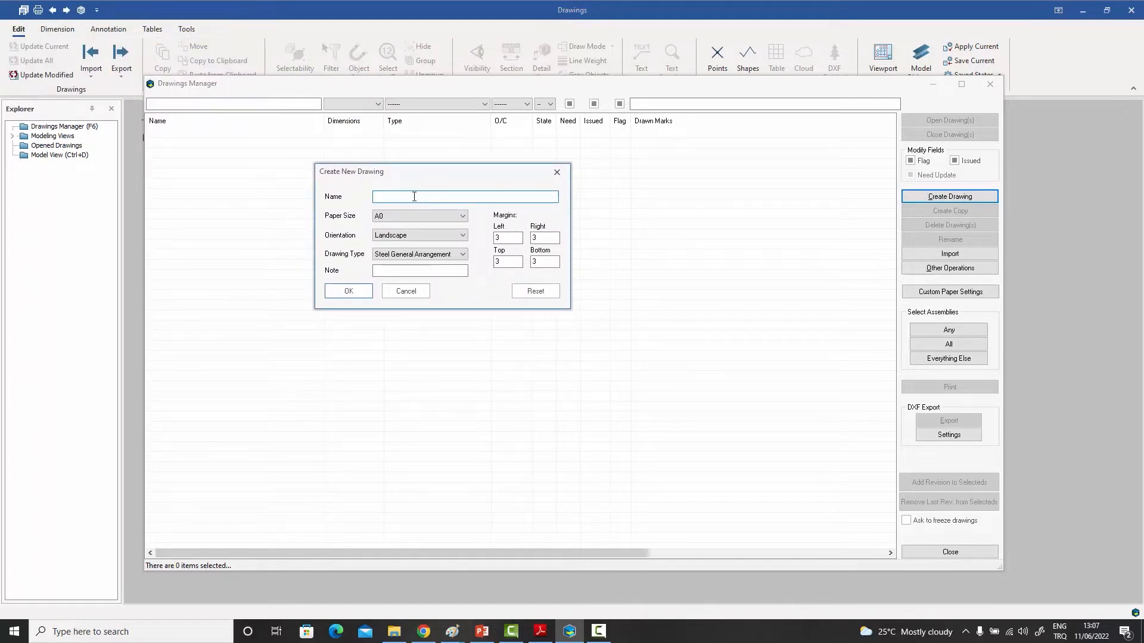
pyautogui.write('GA-1')
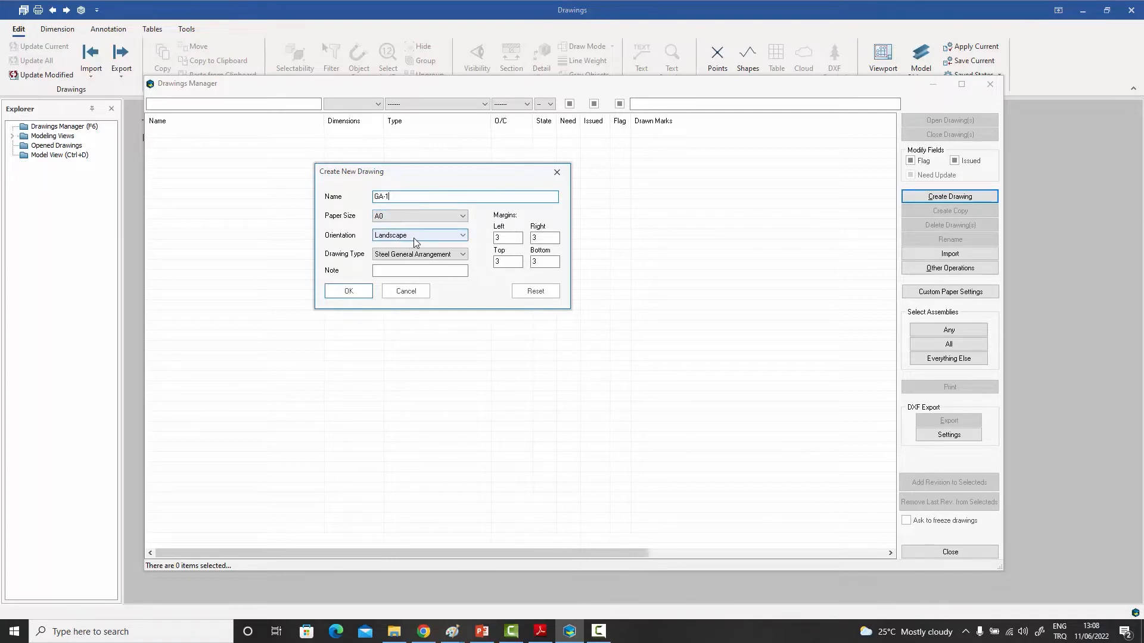
pyautogui.click(465, 255)
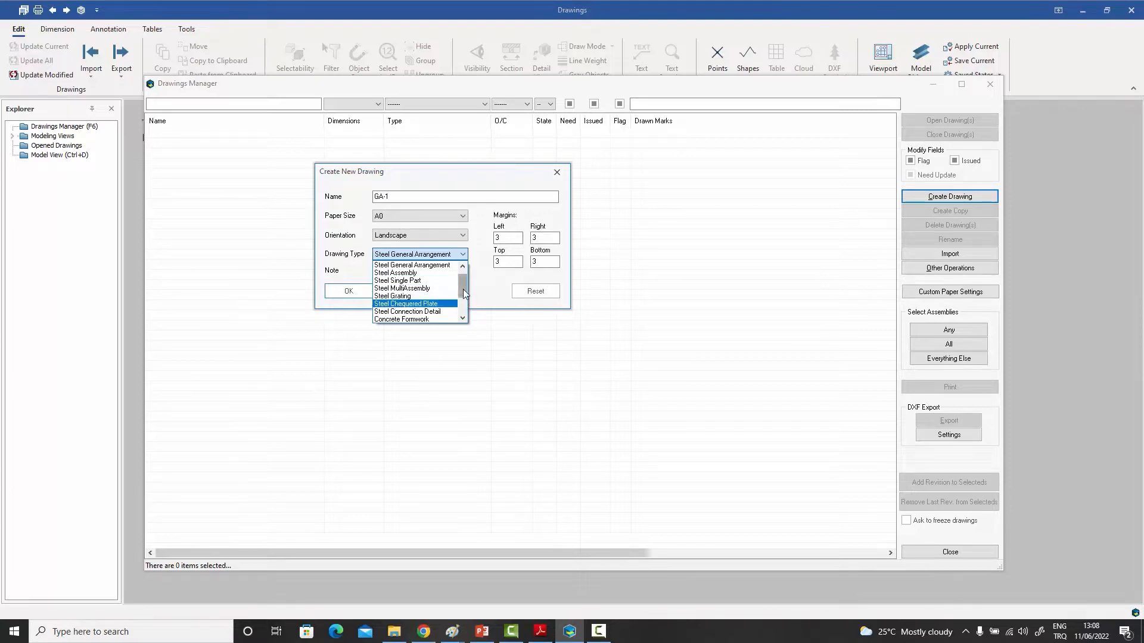
pyautogui.moveTo(463, 288)
pyautogui.mouseDown()
pyautogui.moveTo(463, 313)
pyautogui.moveTo(464, 263)
pyautogui.mouseUp()
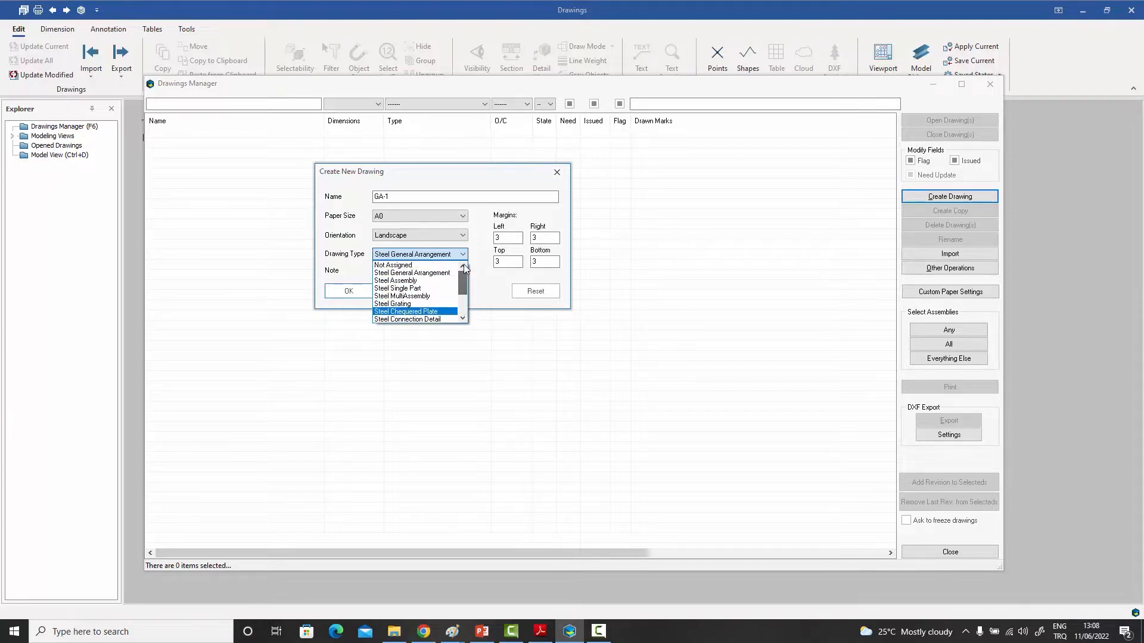
pyautogui.click(414, 273)
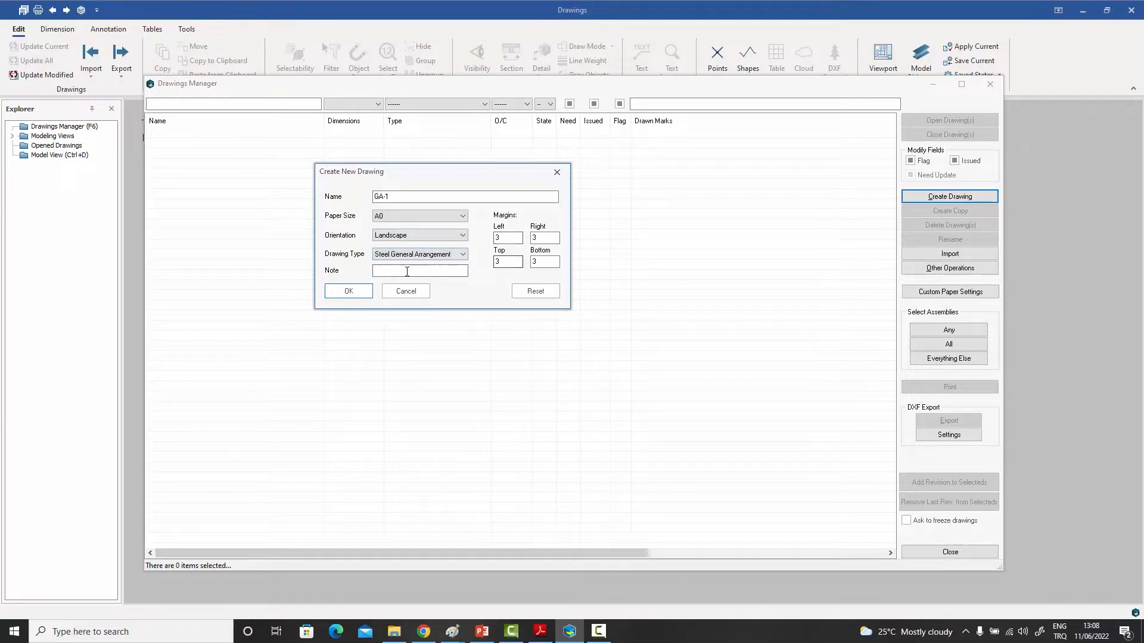
pyautogui.click(348, 292)
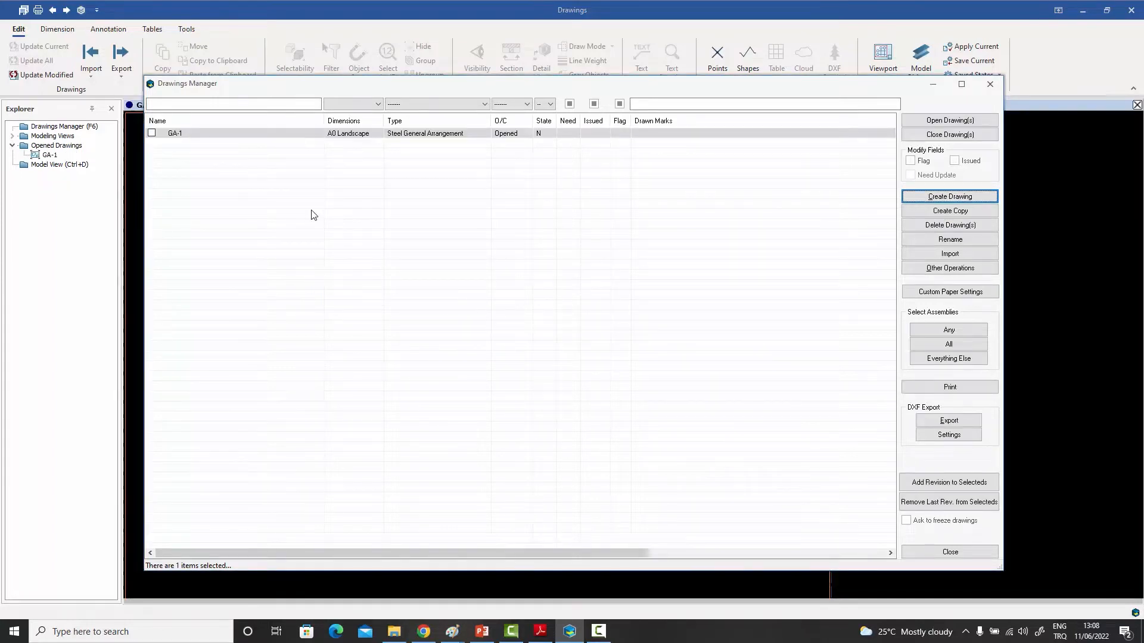
pyautogui.click(939, 554)
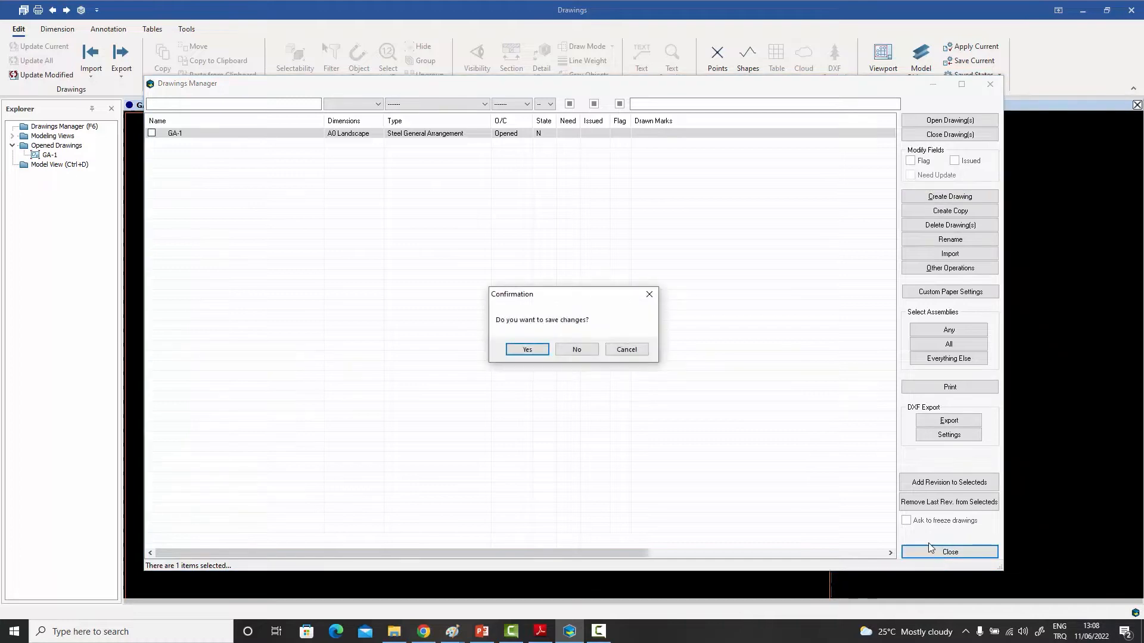
pyautogui.click(528, 350)
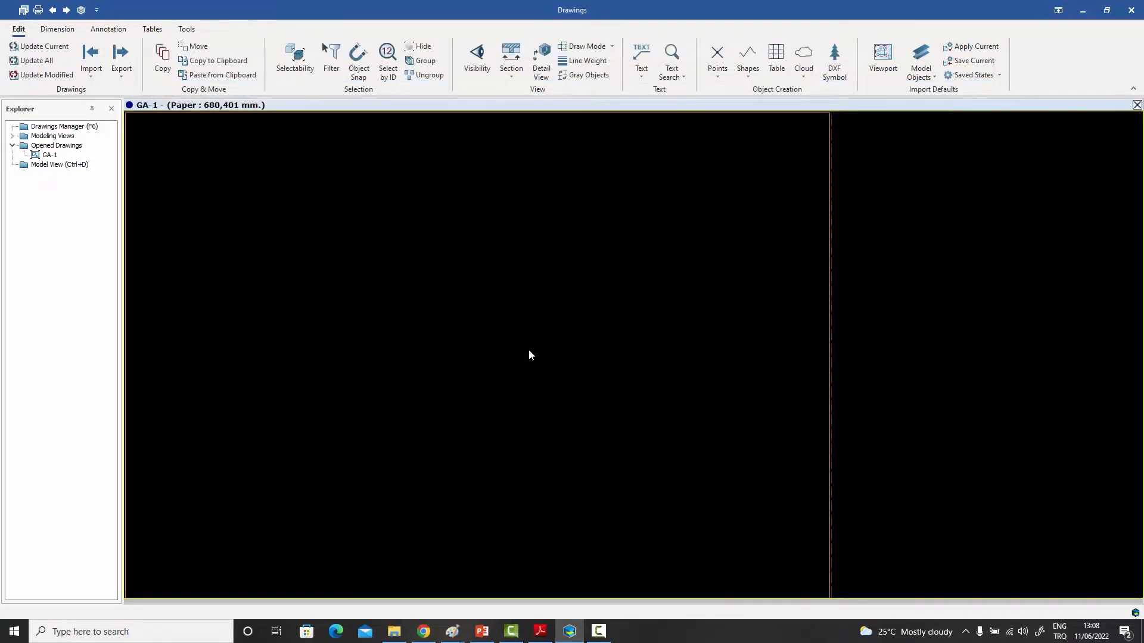
pyautogui.scroll(-1, 529, 350)
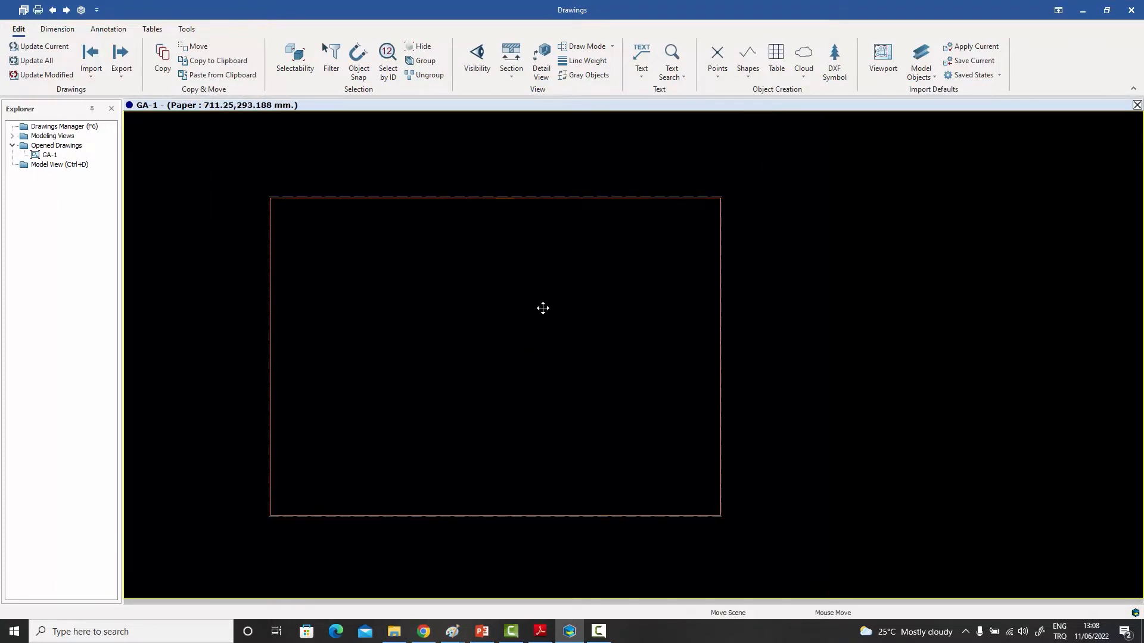
pyautogui.moveTo(542, 308)
pyautogui.mouseDown(button='middle')
pyautogui.moveTo(659, 291)
pyautogui.moveTo(615, 293)
pyautogui.mouseUp(button='middle')
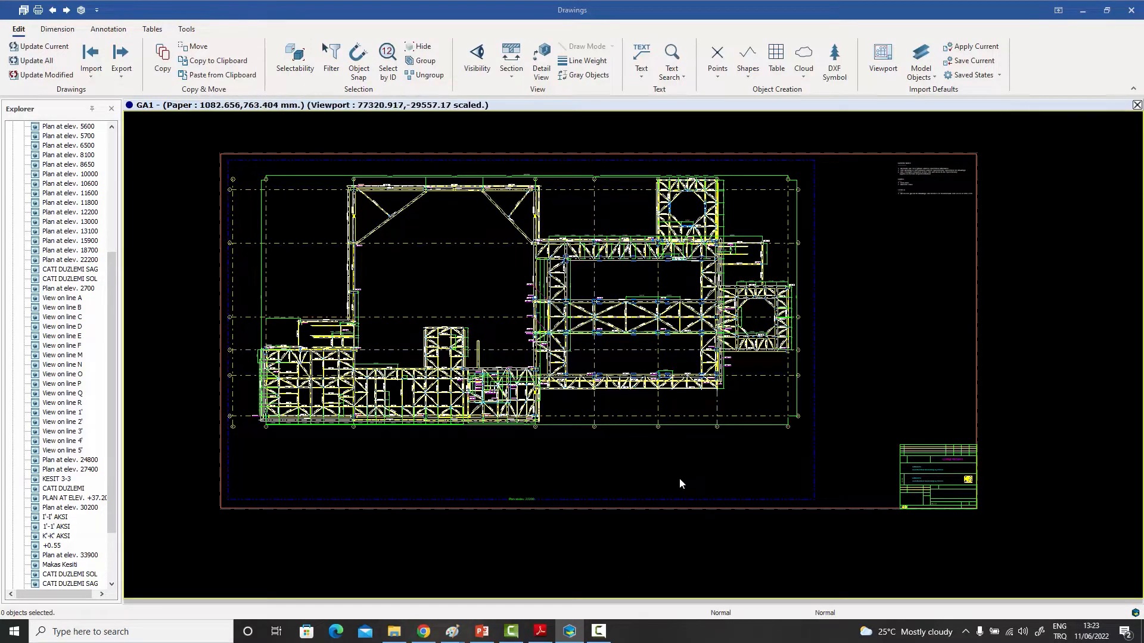
# Examine the plan viewport of the GA1 general arrangement drawing and the dimension chain along the upper truss beam.
pyautogui.click(653, 499)
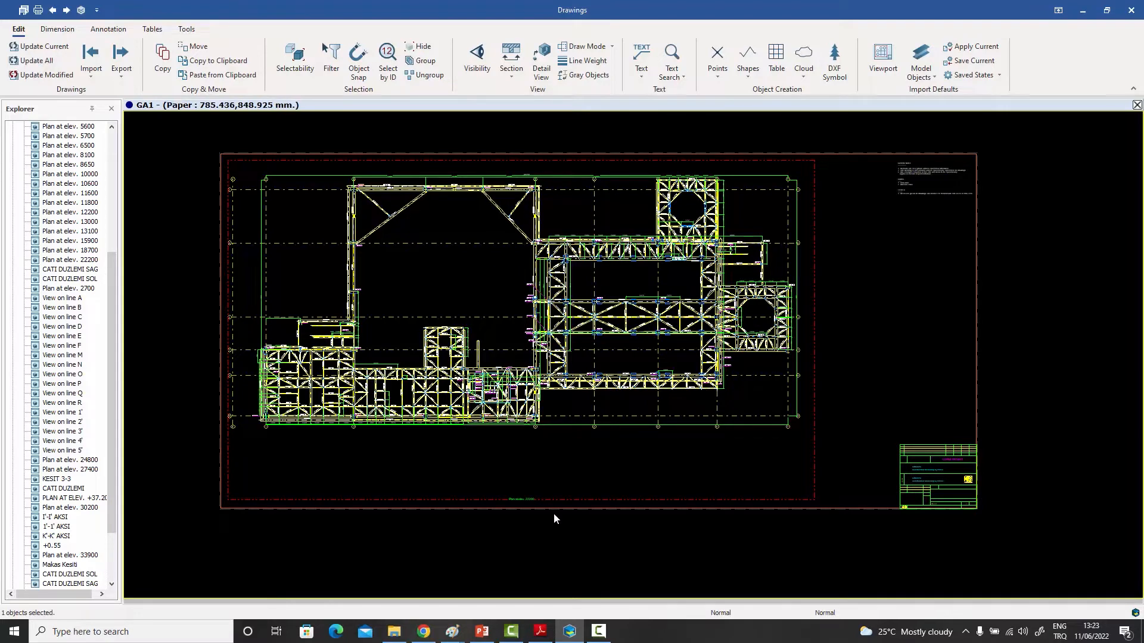
pyautogui.click(871, 349)
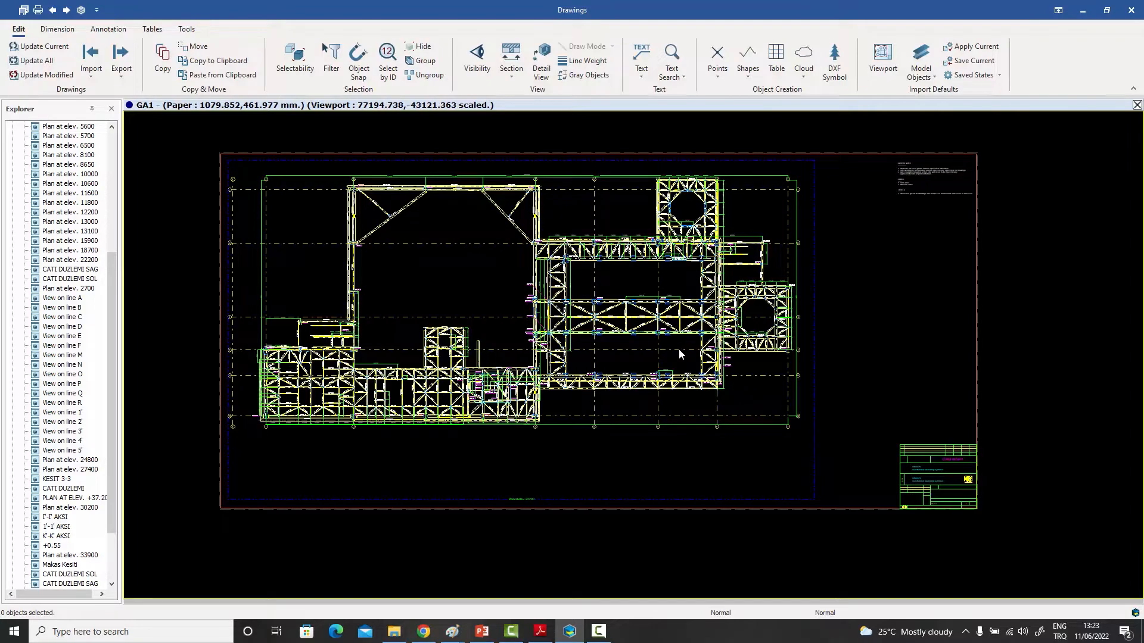
pyautogui.scroll(3, 563, 241)
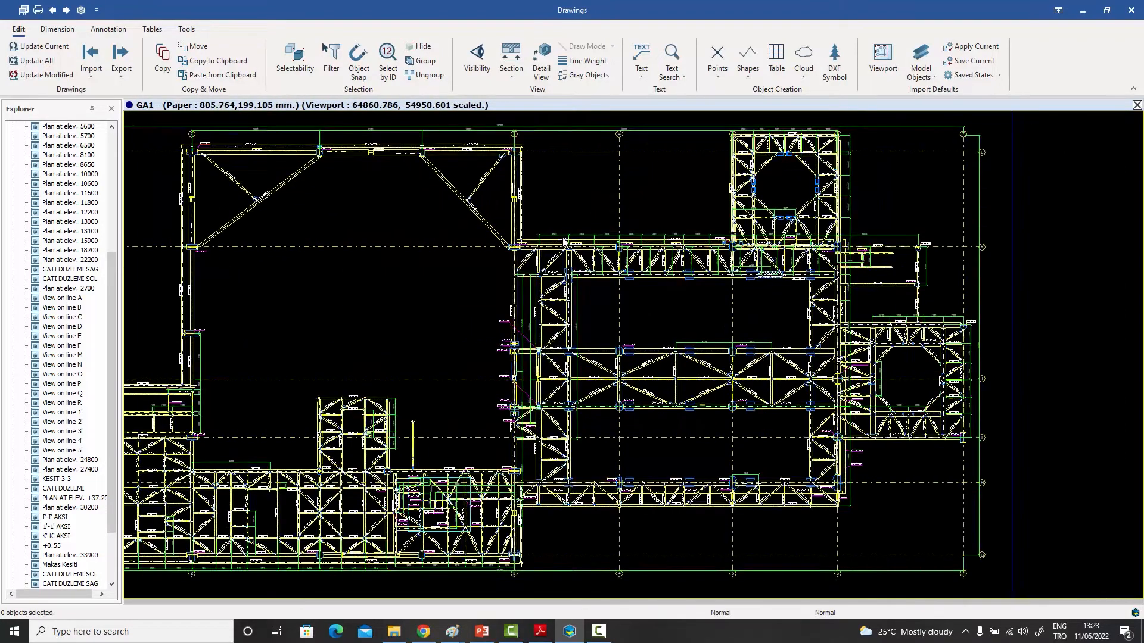
pyautogui.scroll(5, 603, 231)
pyautogui.click(601, 233)
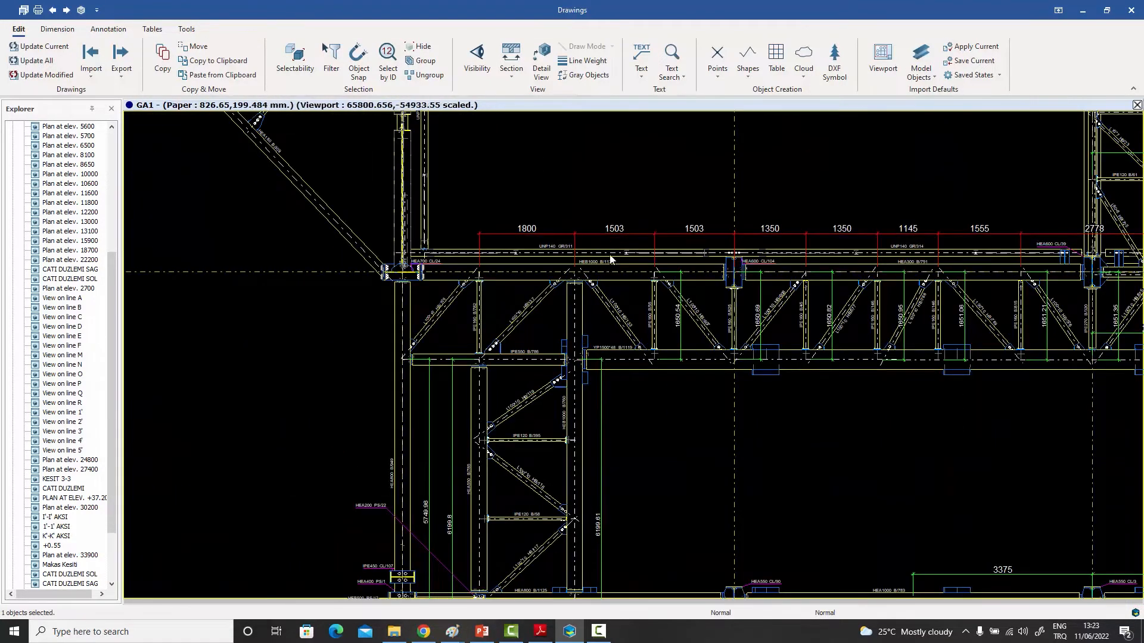
pyautogui.scroll(-2, 610, 257)
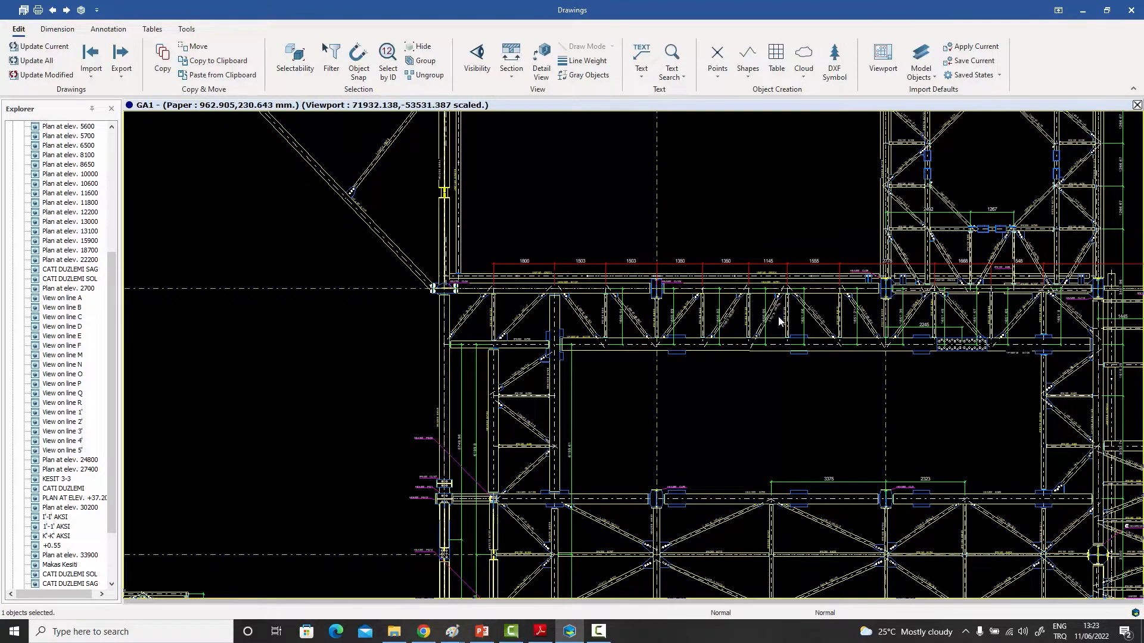
pyautogui.scroll(2, 664, 238)
pyautogui.scroll(-5, 667, 244)
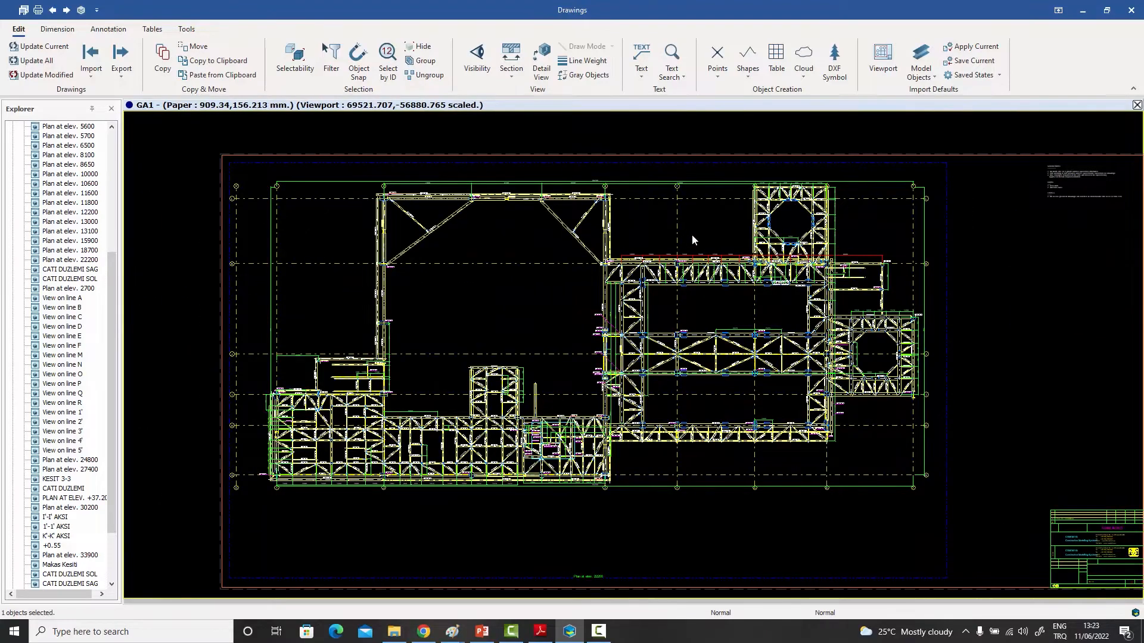
# Examine the plan's member labels up close, selecting the IPE120 B/395 beam label and the L100*10 HB/119 bracing label.
pyautogui.scroll(5, 688, 244)
pyautogui.scroll(2, 636, 312)
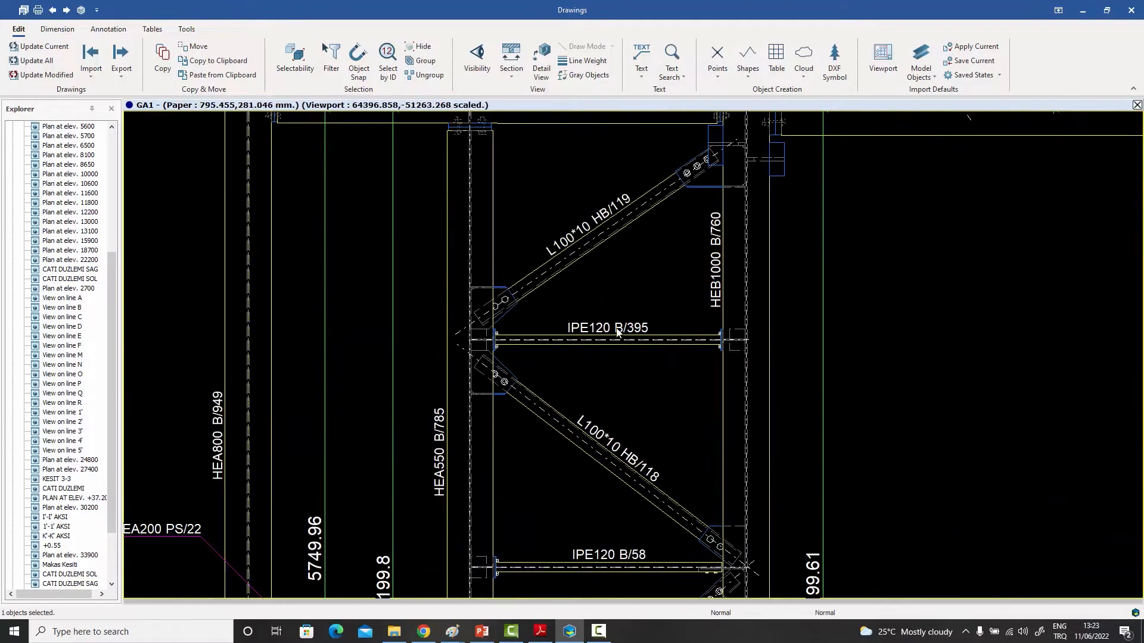
pyautogui.click(618, 329)
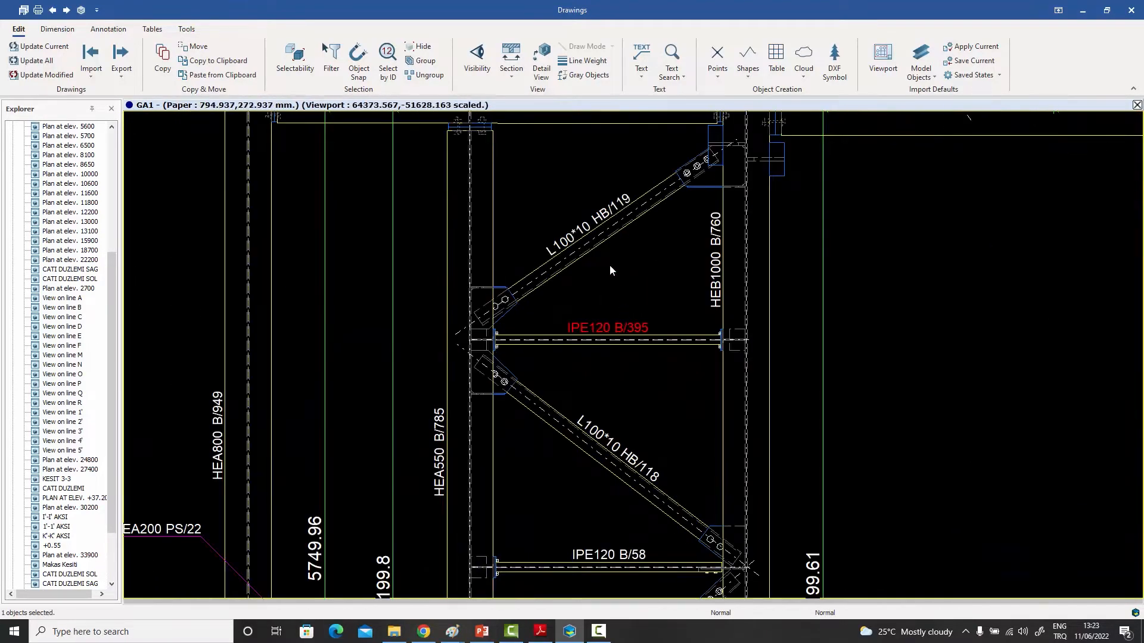
pyautogui.click(571, 240)
pyautogui.scroll(-2, 642, 277)
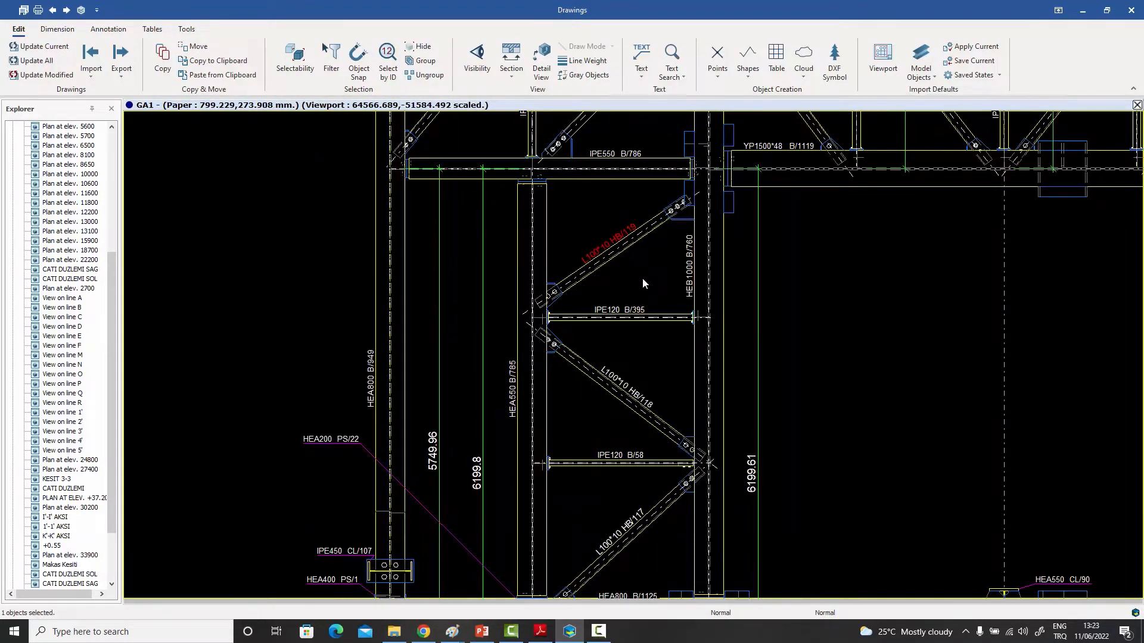
pyautogui.scroll(-5, 642, 278)
pyautogui.scroll(-1, 643, 281)
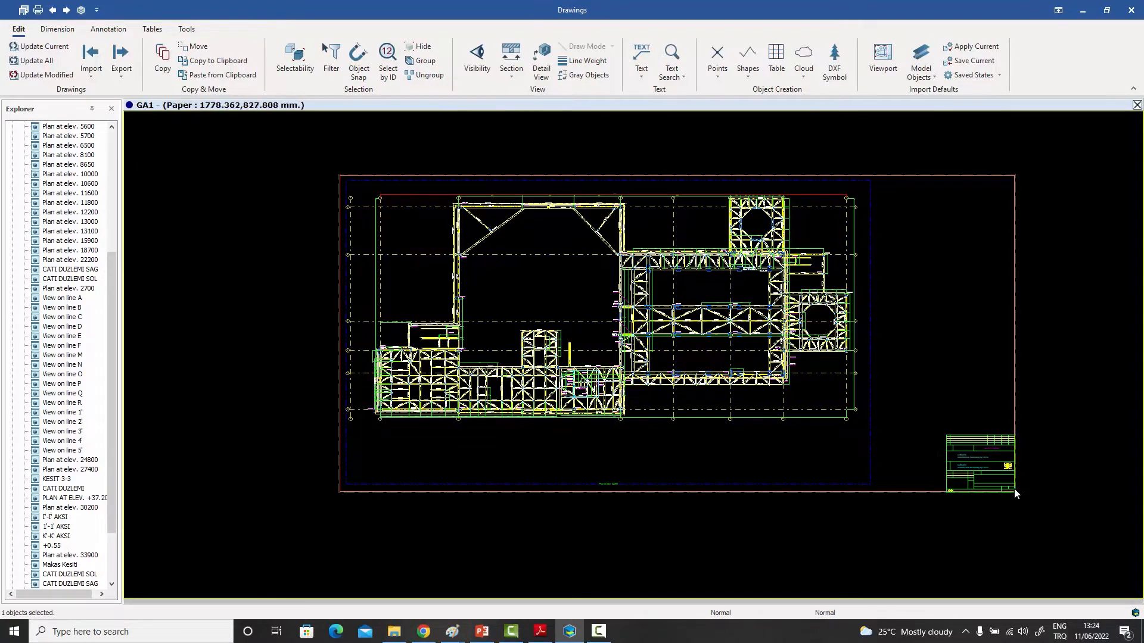
# Examine the general notes, codes and levels text on the GA1 sheet.
pyautogui.scroll(3, 993, 223)
pyautogui.scroll(2, 955, 170)
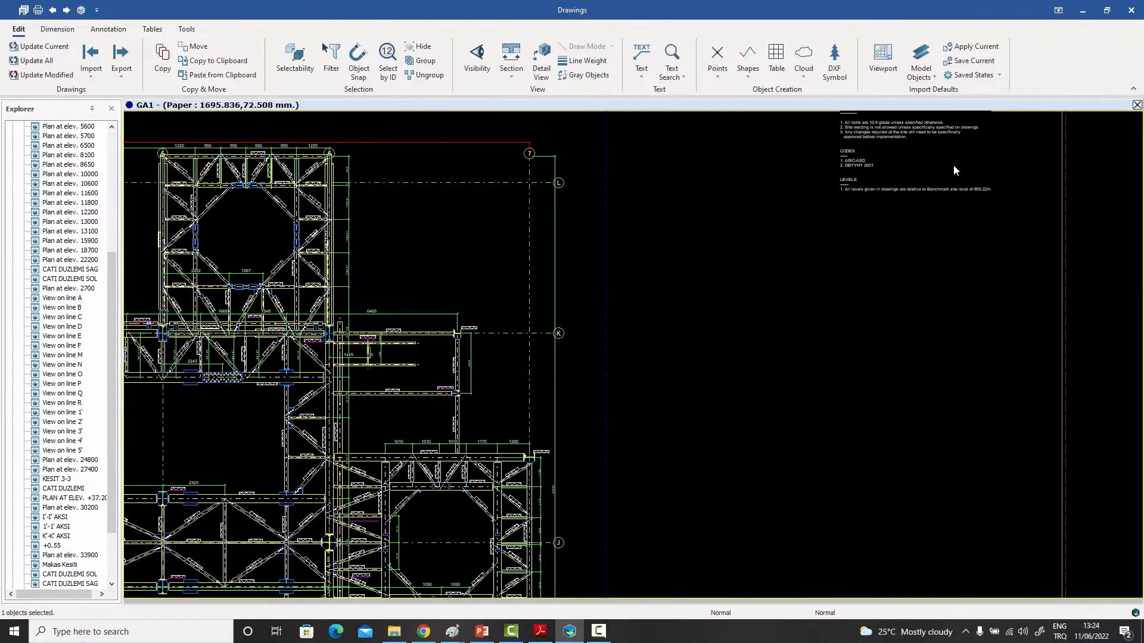
pyautogui.scroll(4, 885, 269)
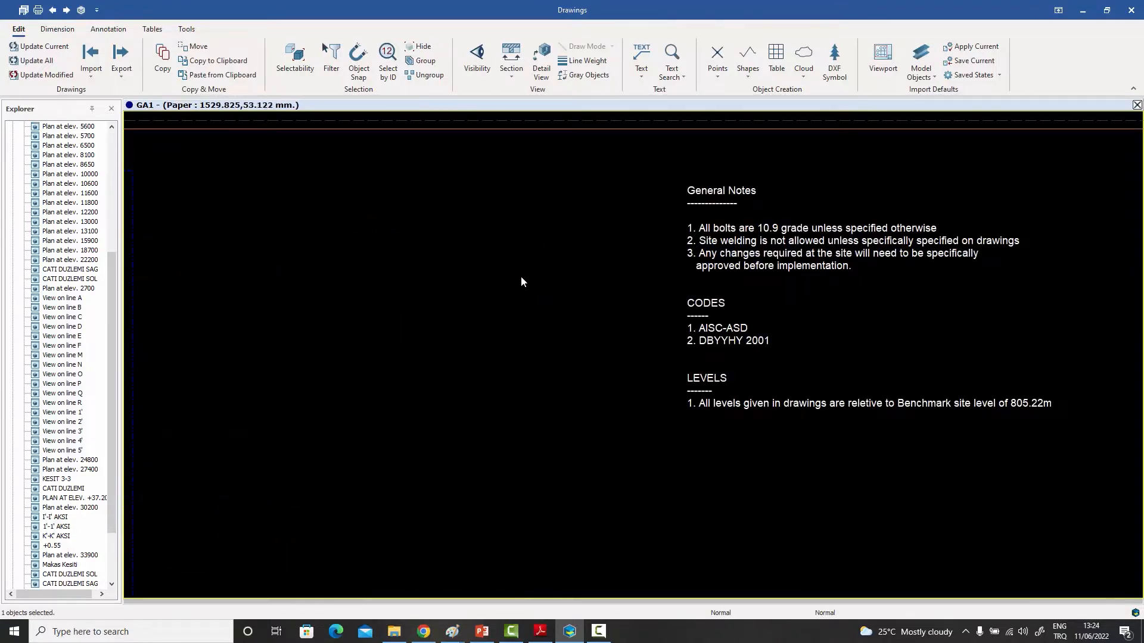
pyautogui.scroll(-6, 519, 281)
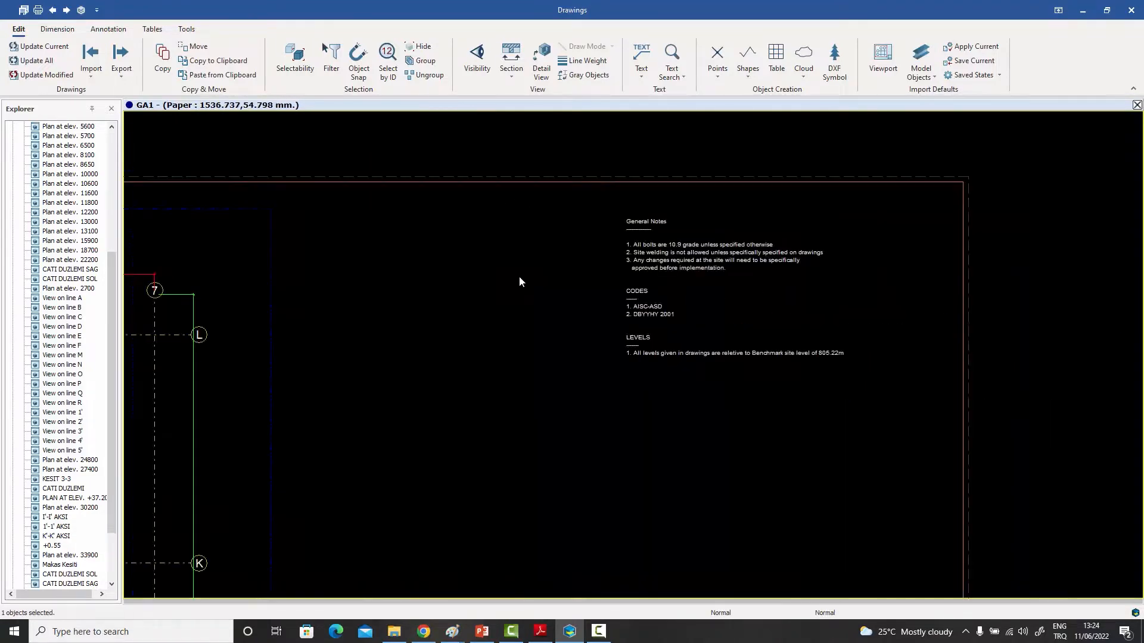
pyautogui.scroll(-2, 520, 282)
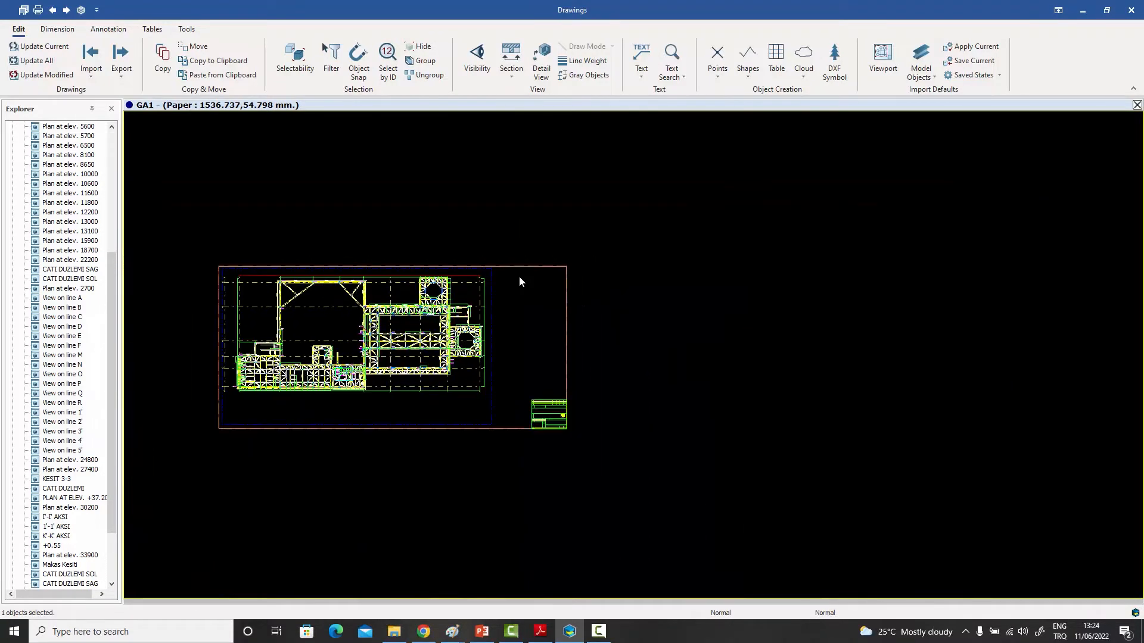
# Review the overall GA1 sheet layout and inspect the truss framing within its plan viewport.
pyautogui.moveTo(519, 281); pyautogui.dragTo(686, 239, button='middle')
pyautogui.scroll(2, 575, 305)
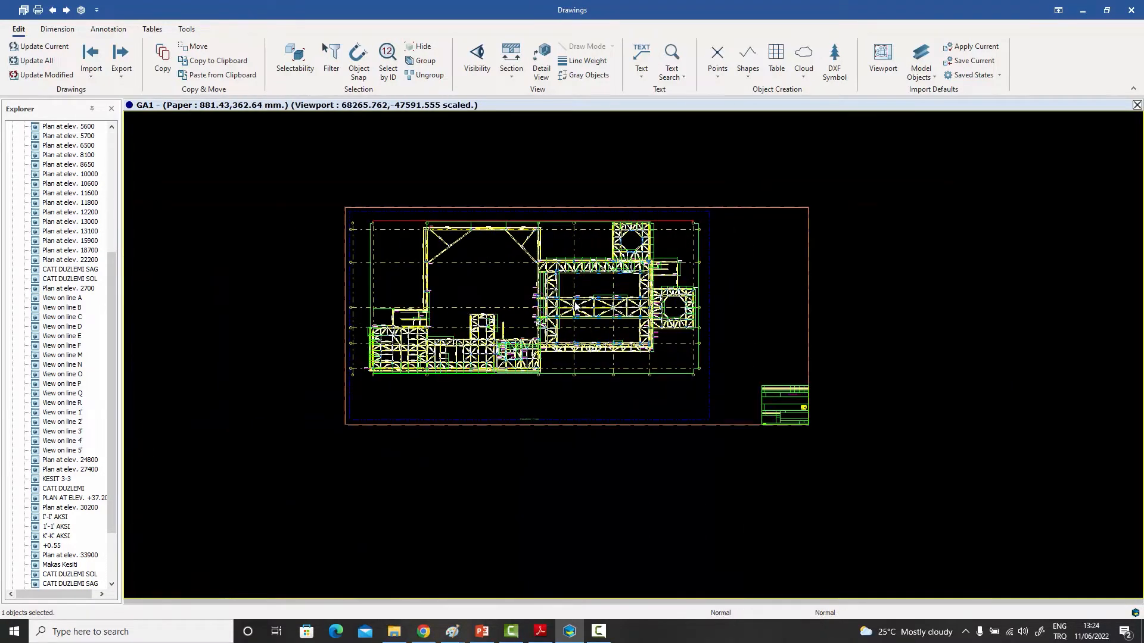
pyautogui.scroll(1, 569, 316)
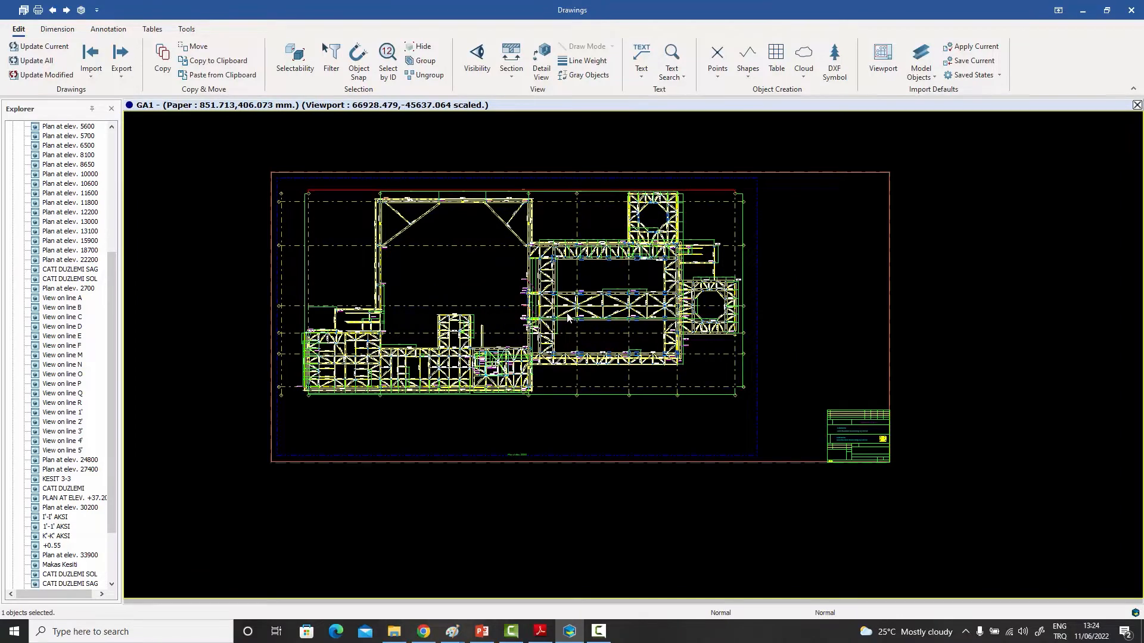
pyautogui.click(631, 455)
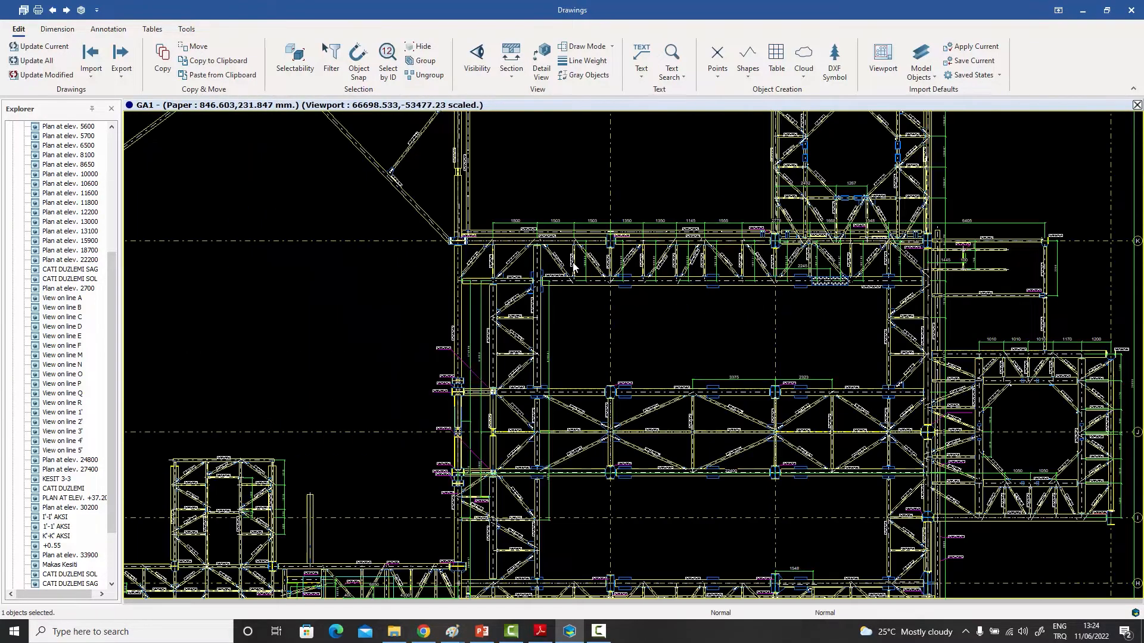
pyautogui.scroll(4, 568, 262)
pyautogui.scroll(3, 568, 262)
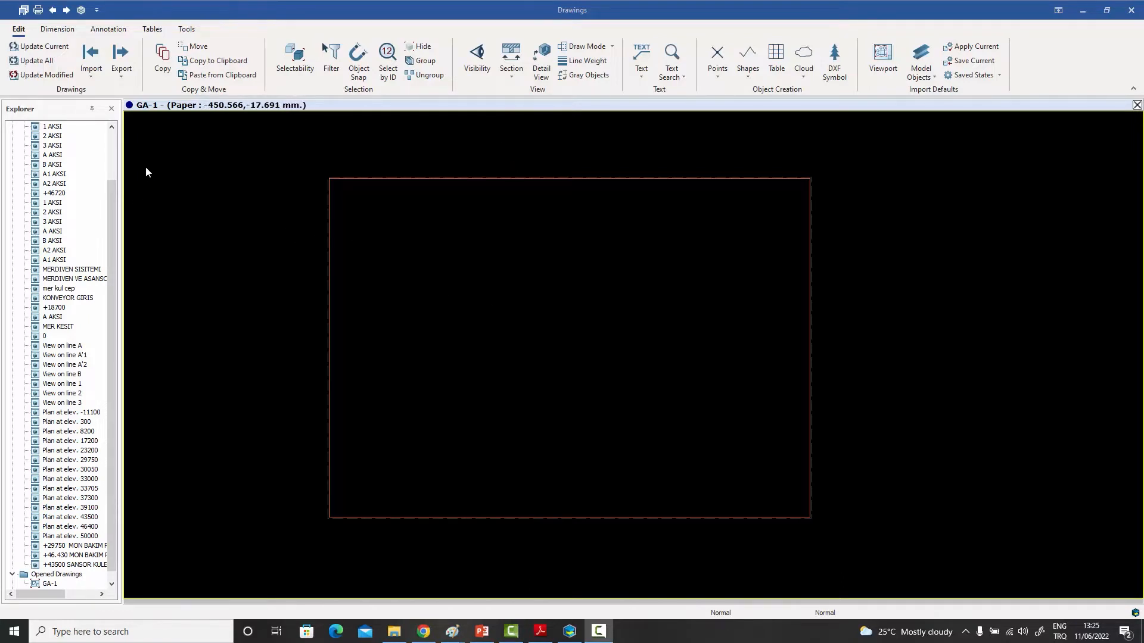
# Look over the modeling views, switch to the 3D structural model and return to the Drawings environment.
pyautogui.moveTo(111, 190); pyautogui.dragTo(115, 143)
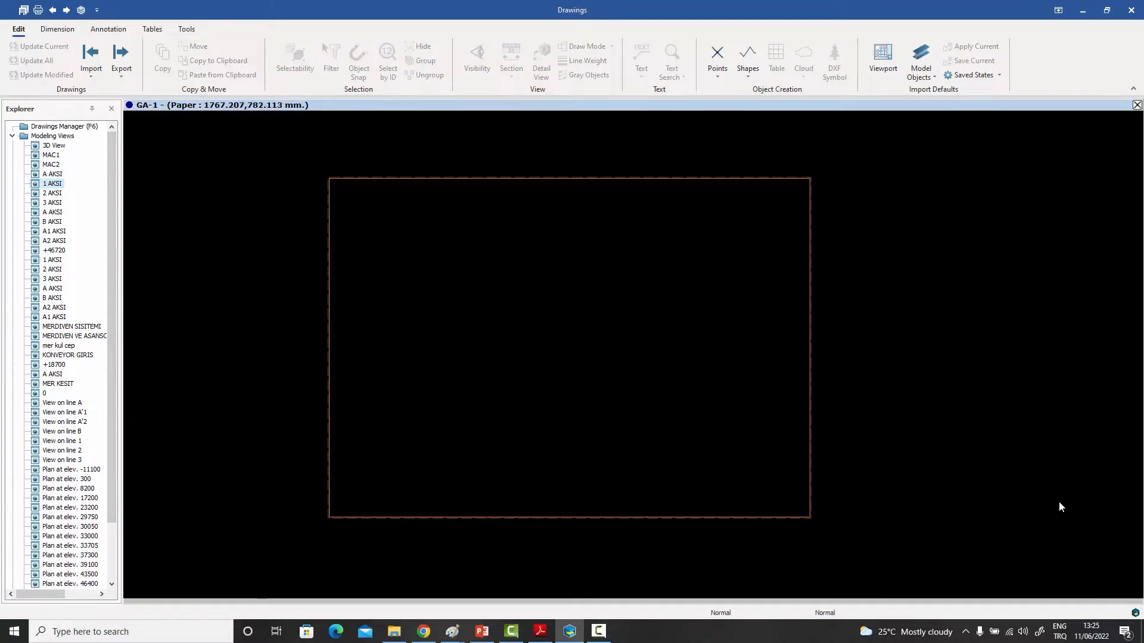
pyautogui.click(1135, 616)
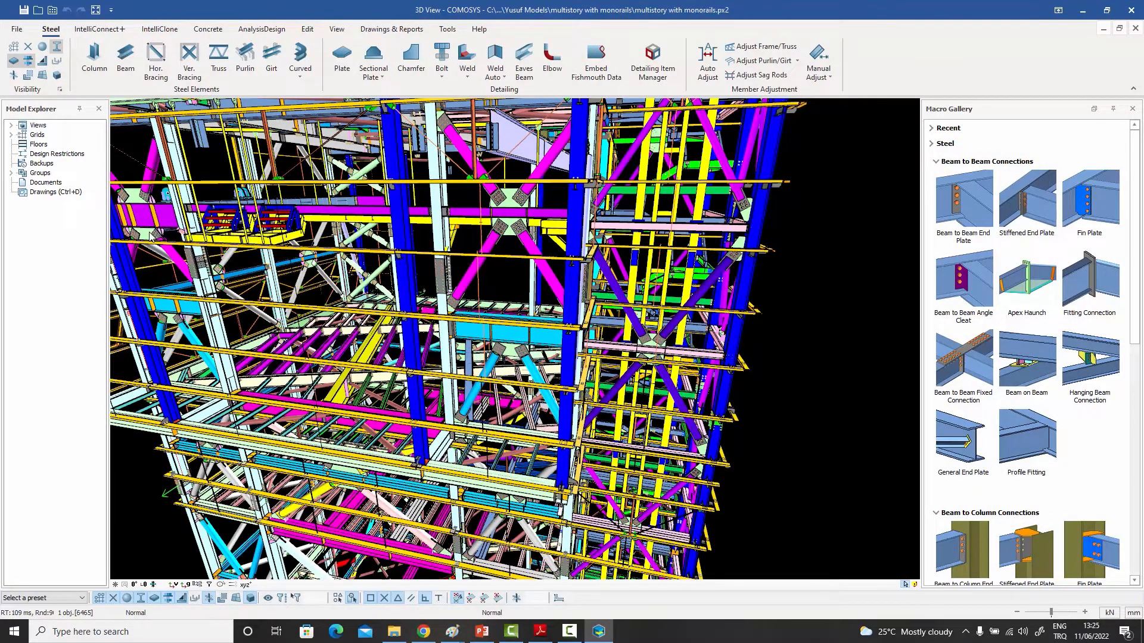
pyautogui.doubleClick(43, 193)
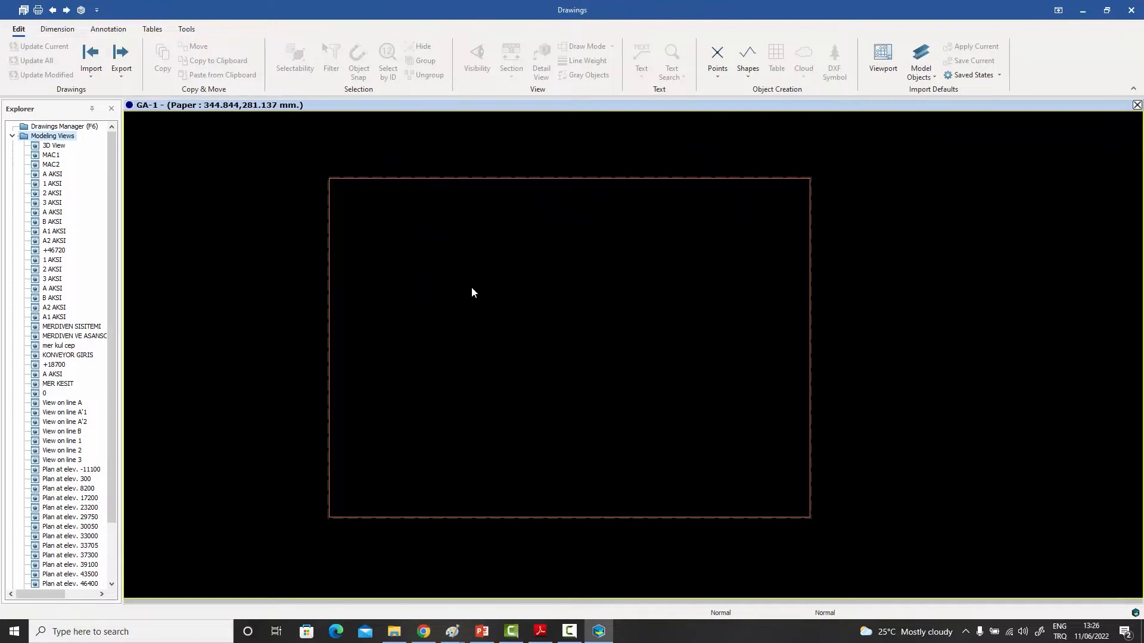
# Review the GA-1 sheet's drawing properties, and collapse and re-expand the list of modeling views.
pyautogui.doubleClick(534, 266)
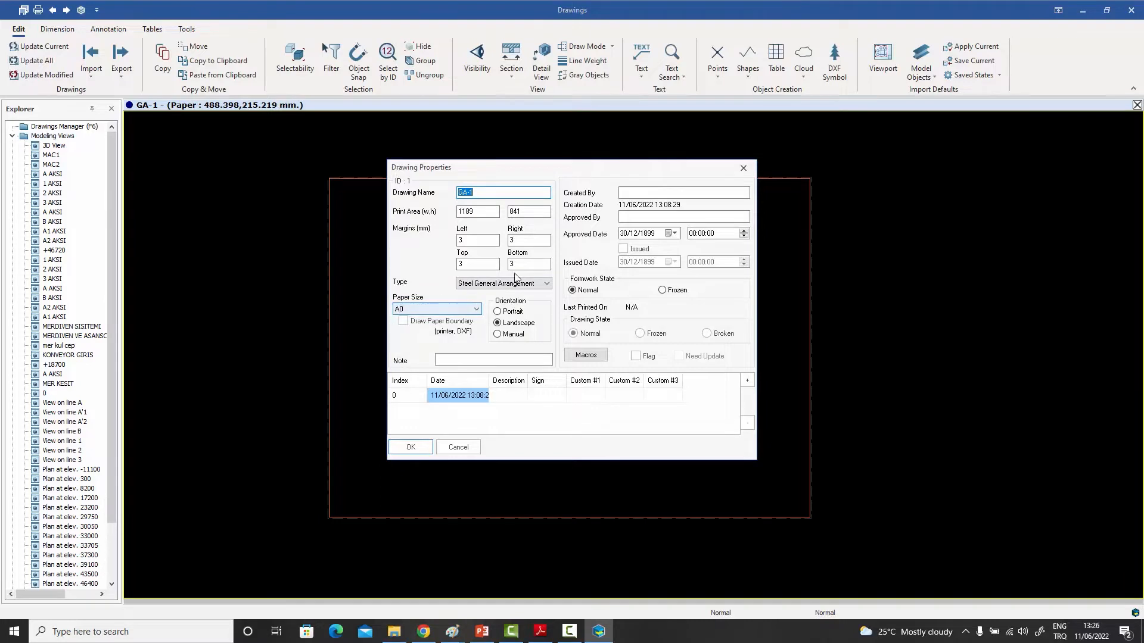
pyautogui.click(411, 447)
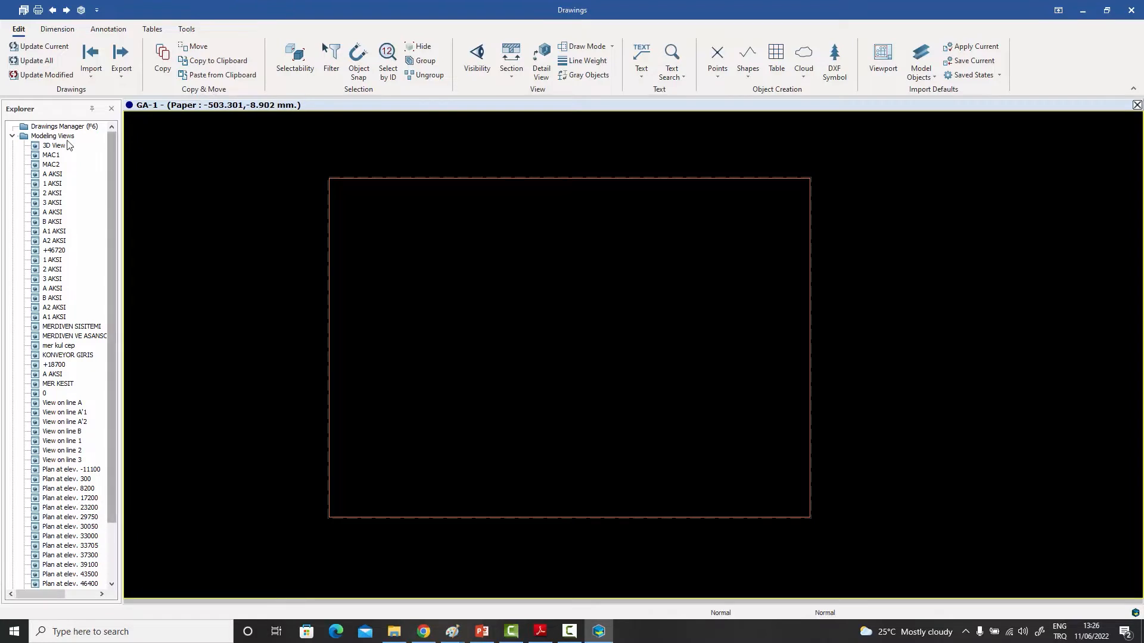
pyautogui.click(12, 137)
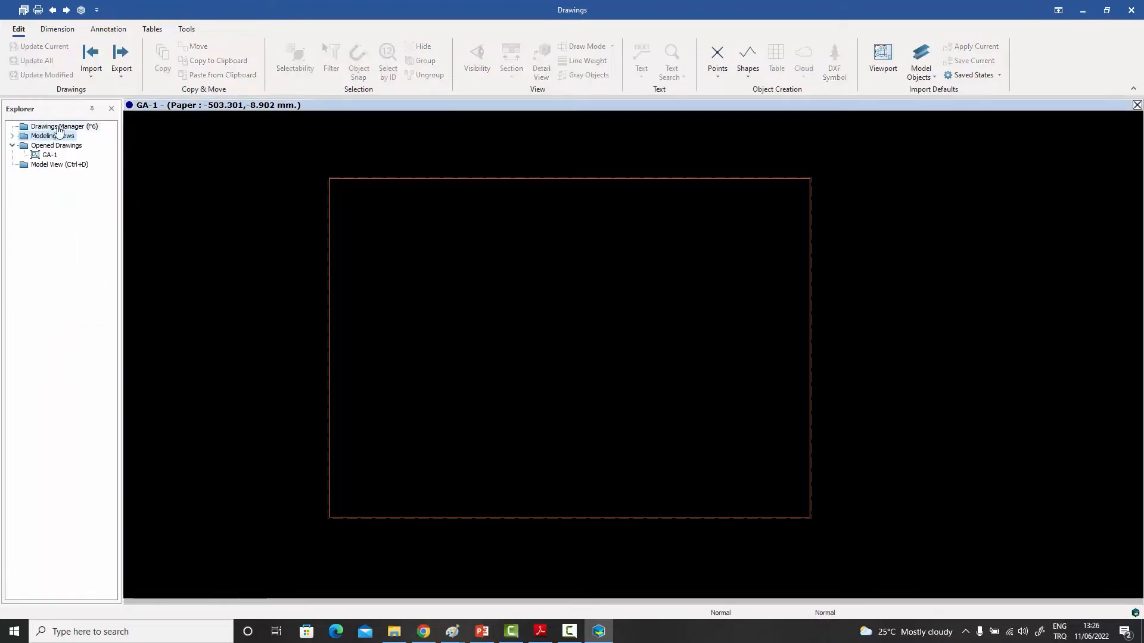
pyautogui.click(13, 136)
pyautogui.moveTo(110, 165); pyautogui.dragTo(109, 239)
pyautogui.scroll(3, 112, 224)
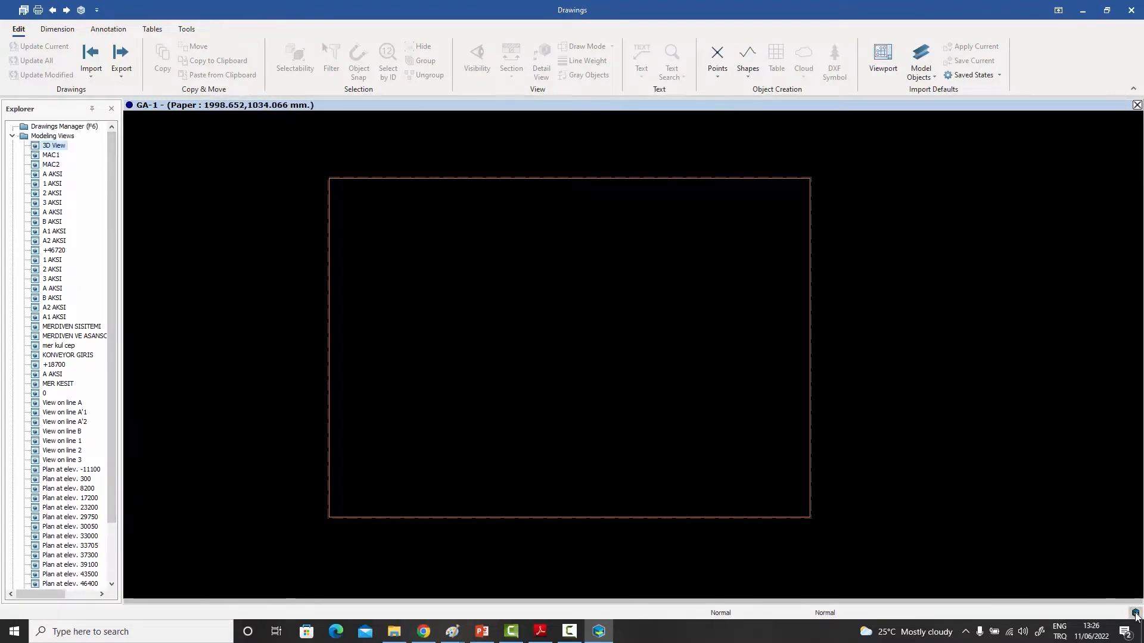
# Look through the list of views in the 3D structural model and return to the Drawings environment.
pyautogui.hotkey('ctrl', 'd')
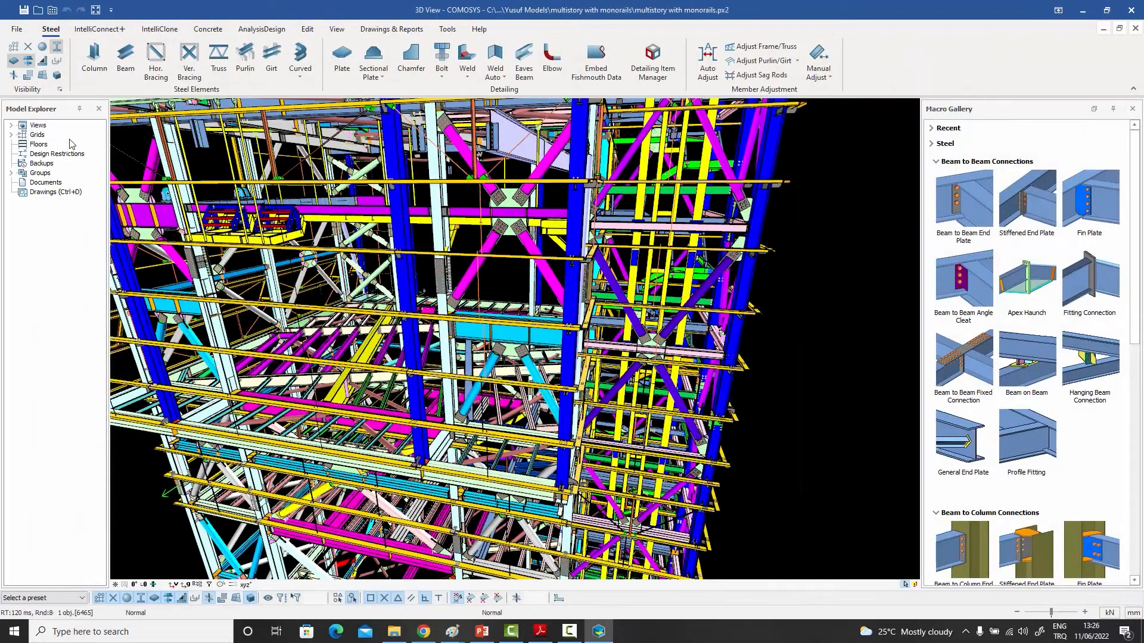
pyautogui.doubleClick(21, 126)
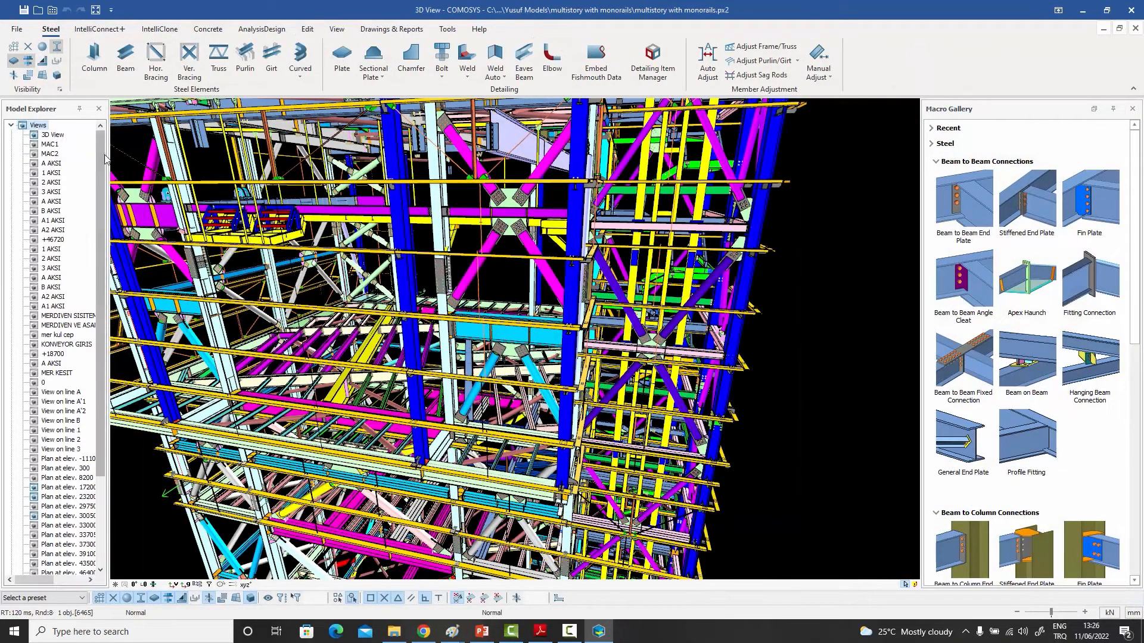
pyautogui.moveTo(97, 156)
pyautogui.mouseDown()
pyautogui.moveTo(104, 266)
pyautogui.moveTo(103, 156)
pyautogui.mouseUp()
pyautogui.click(12, 126)
pyautogui.doubleClick(53, 192)
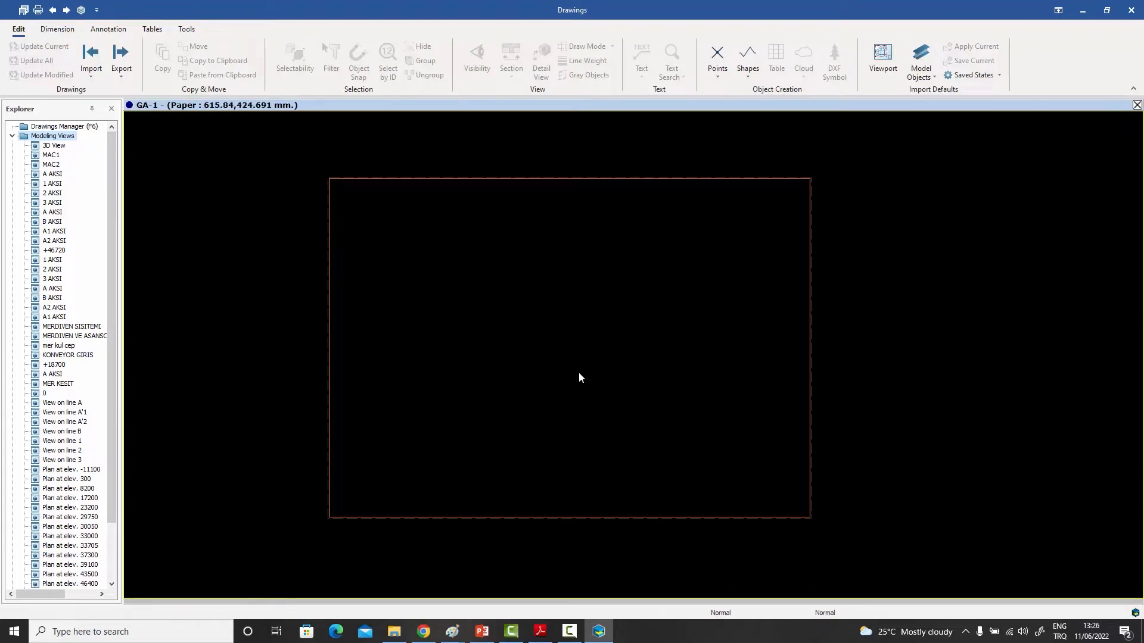
# Create a viewport on the GA-1 sheet from the modeling view Plan at elev. 23200.
pyautogui.moveTo(116, 345); pyautogui.dragTo(115, 412)
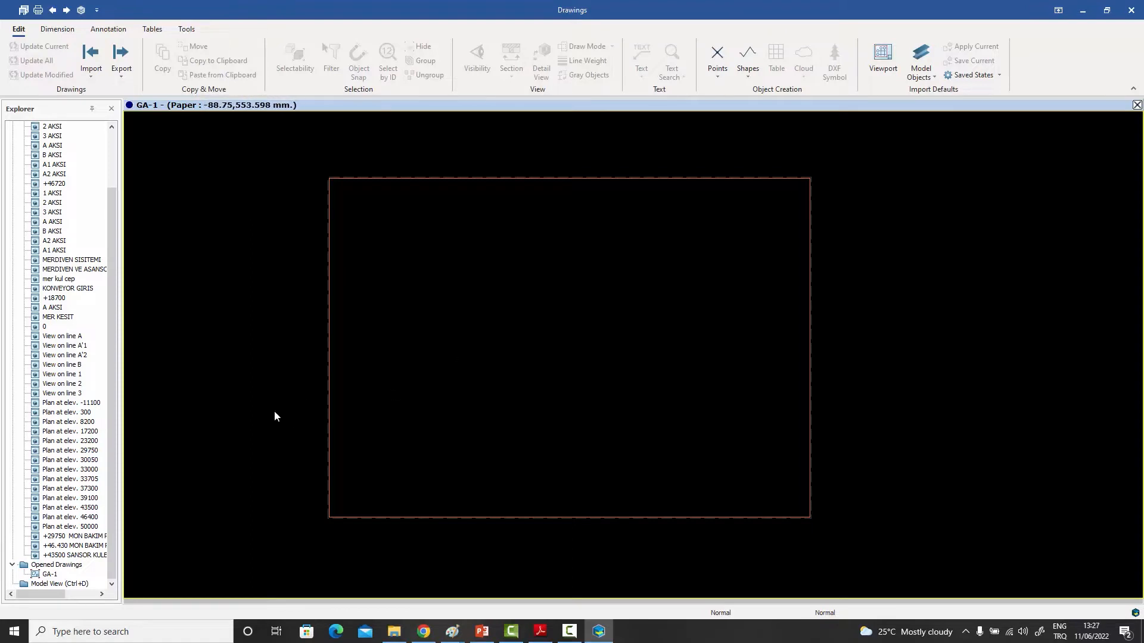
pyautogui.click(72, 443)
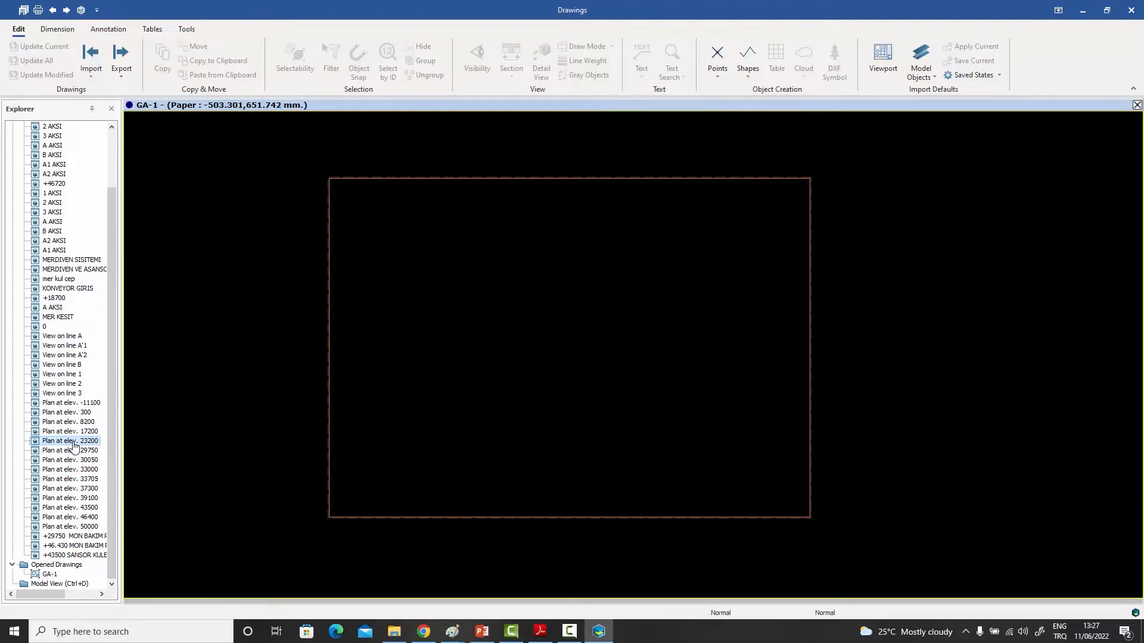
pyautogui.rightClick(74, 446)
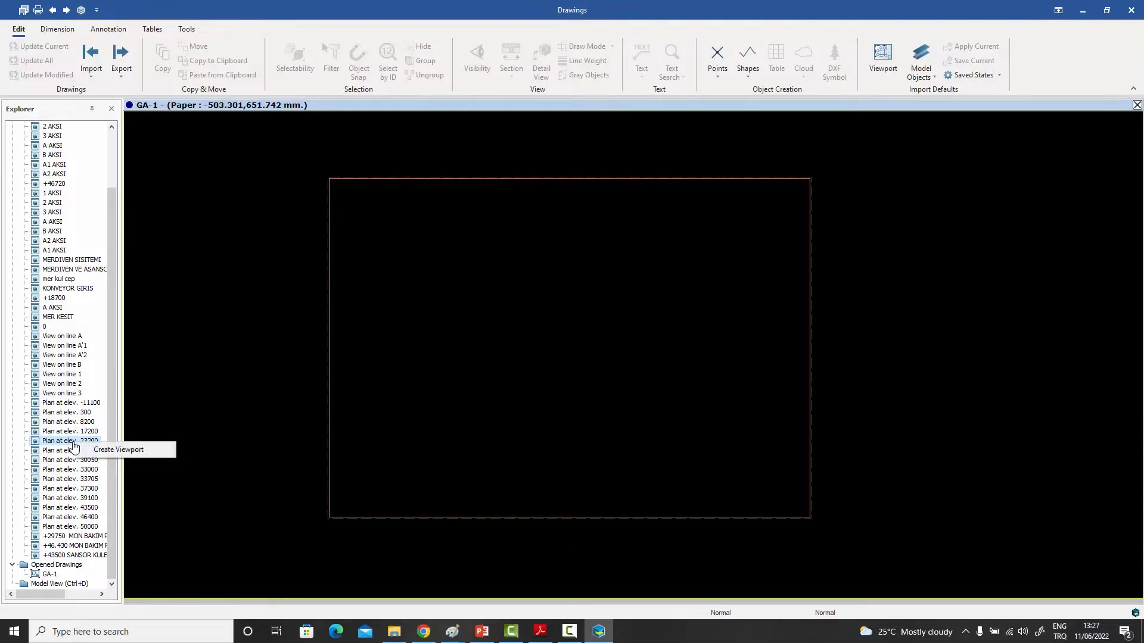
pyautogui.click(115, 456)
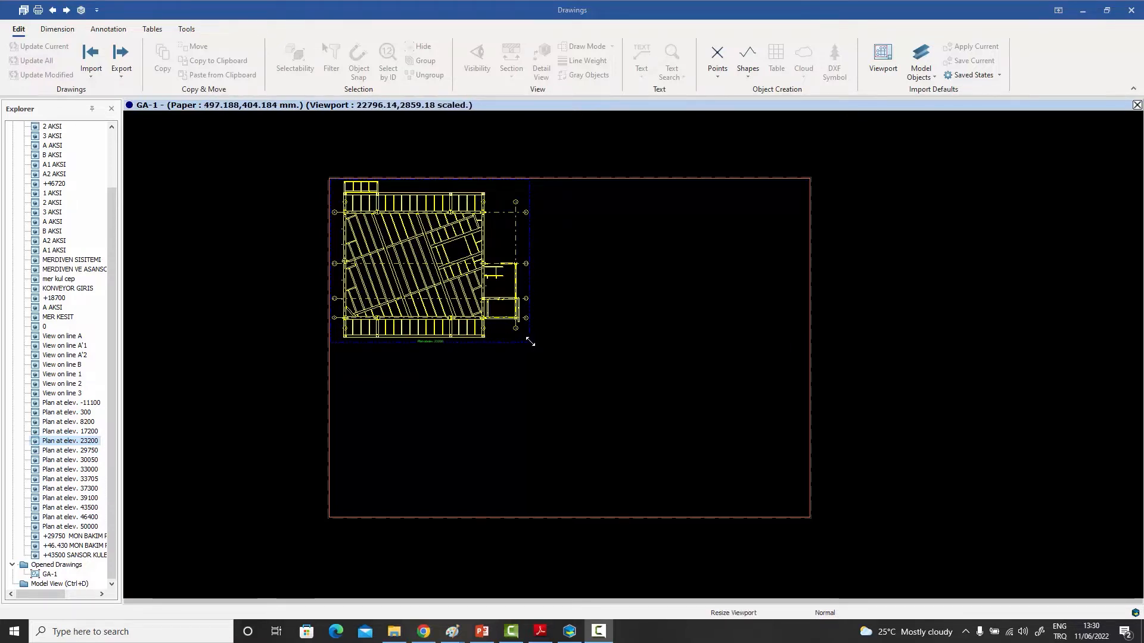
# Enlarge the plan viewport to about 552 × 471 mm and reposition it in the sheet's upper-left corner.
pyautogui.moveTo(530, 342); pyautogui.dragTo(553, 369)
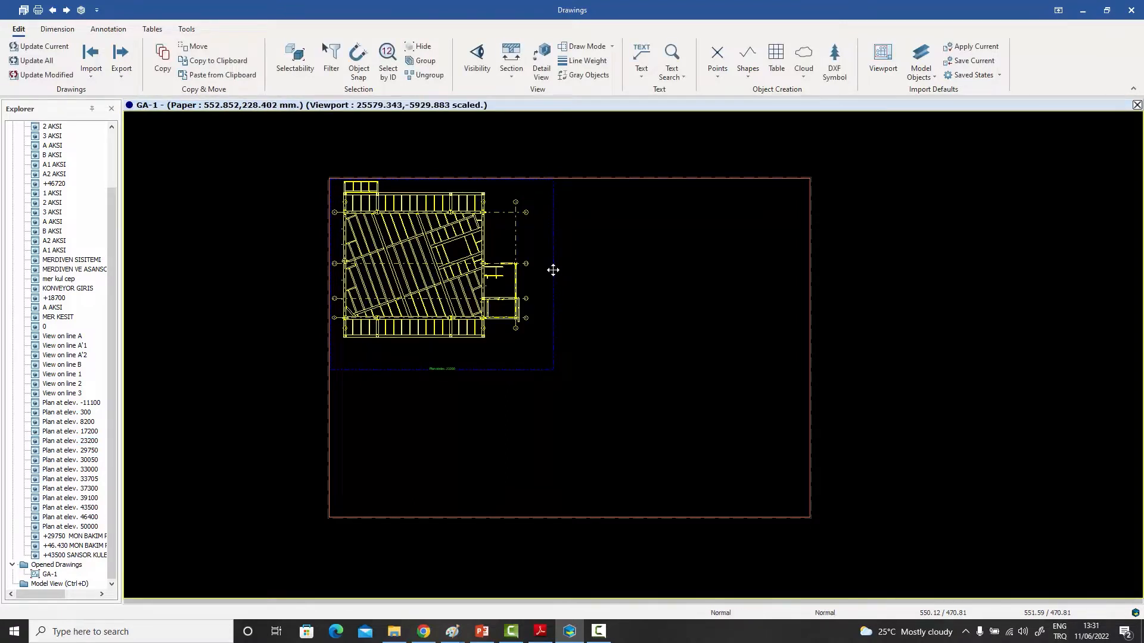
pyautogui.moveTo(557, 265); pyautogui.dragTo(749, 273)
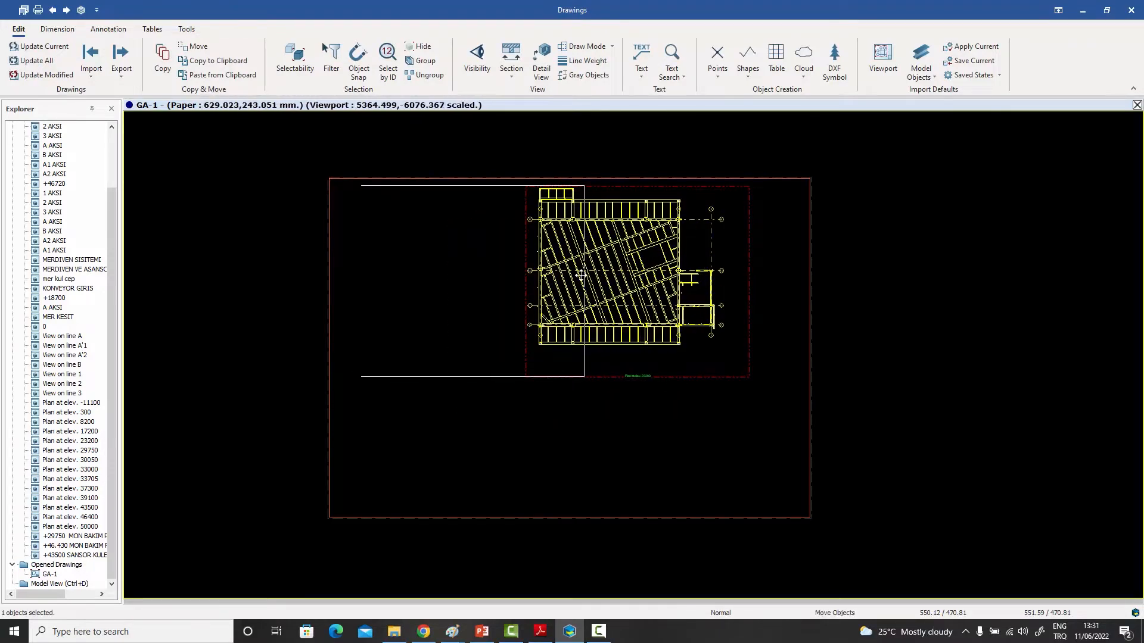
pyautogui.moveTo(581, 275); pyautogui.dragTo(552, 275)
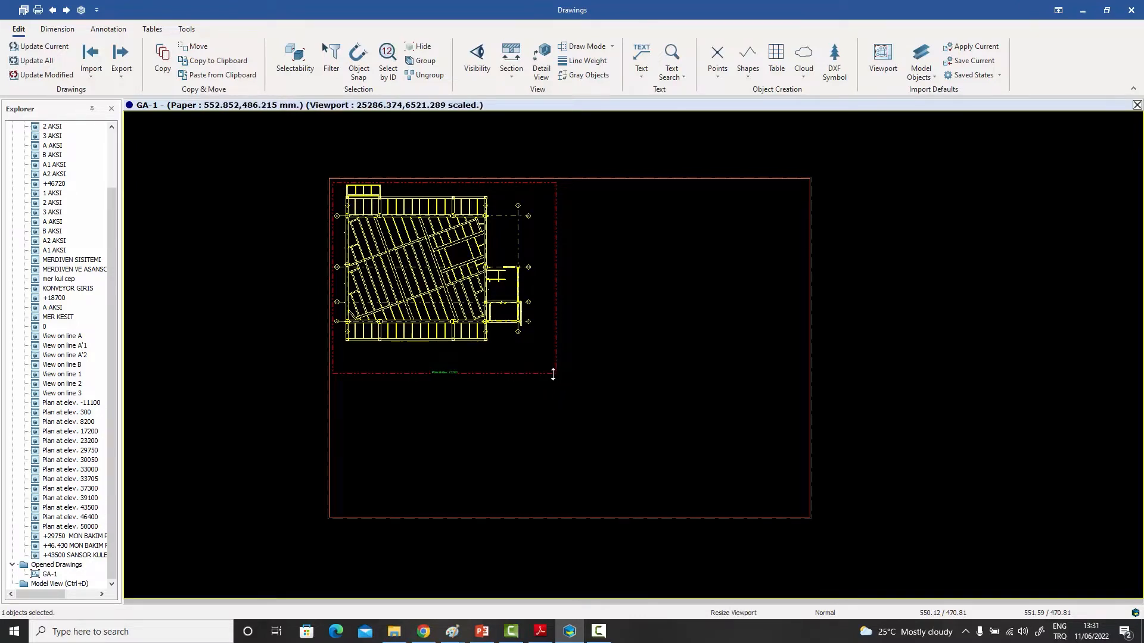
# Enlarge the plan viewport to about 620 × 506 mm and shift the plan toward the viewport's centre.
pyautogui.moveTo(559, 375); pyautogui.dragTo(583, 384)
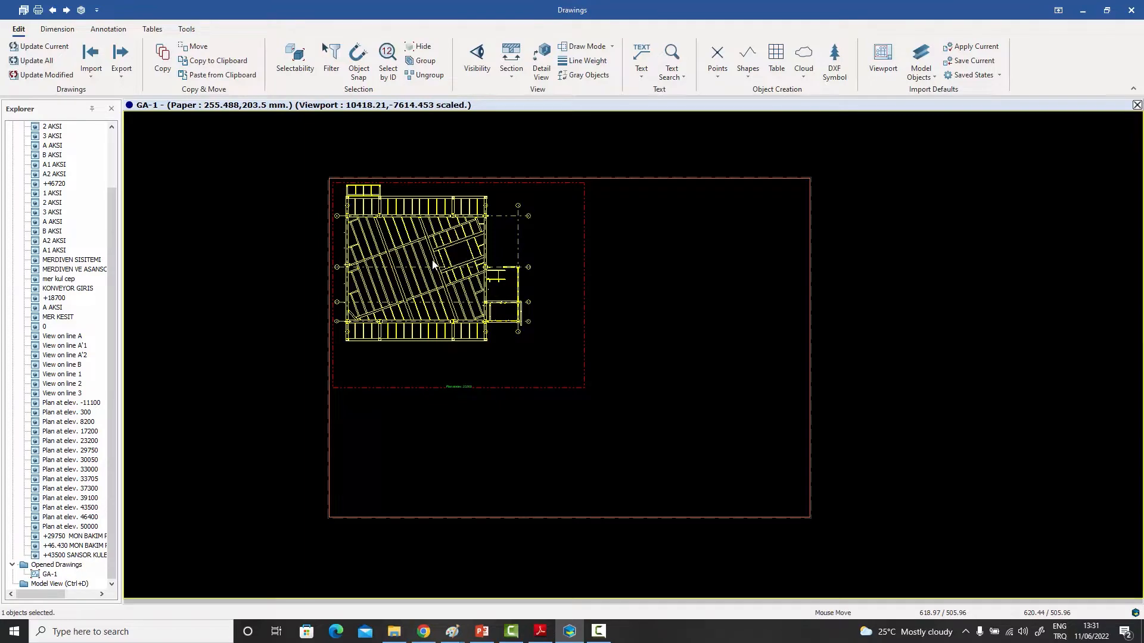
pyautogui.moveTo(433, 265)
pyautogui.mouseDown()
pyautogui.moveTo(492, 277)
pyautogui.moveTo(427, 270)
pyautogui.moveTo(499, 265)
pyautogui.moveTo(445, 279)
pyautogui.moveTo(494, 275)
pyautogui.moveTo(467, 277)
pyautogui.mouseUp()
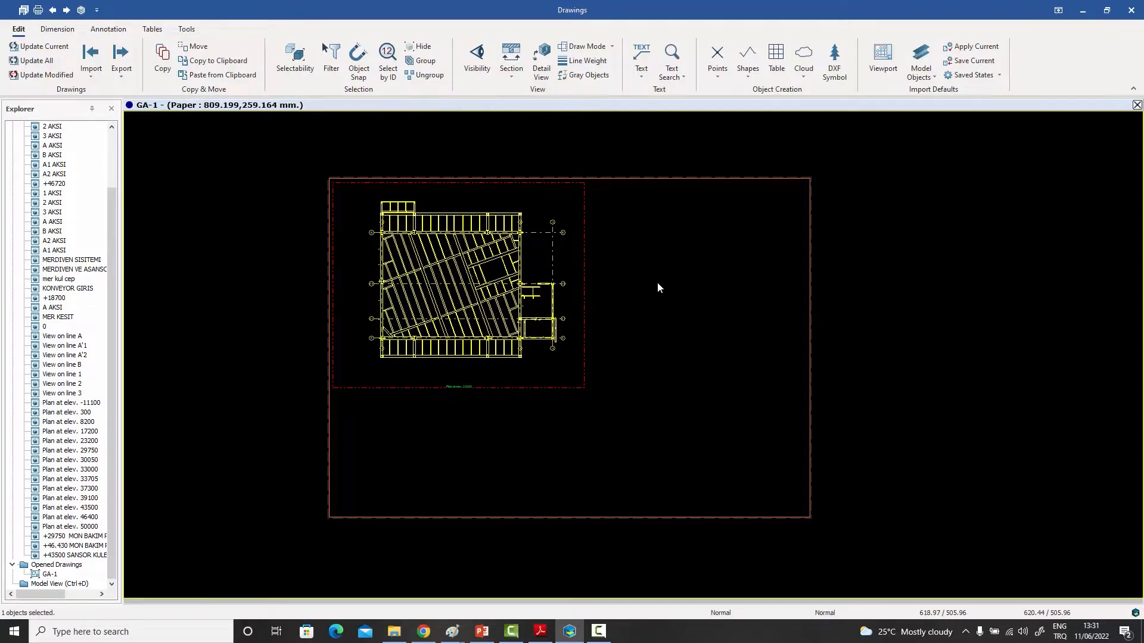
# Open the Viewport Property Editor for the Plan at elev. 23200 viewport and move it clear of the plan.
pyautogui.scroll(1, 635, 289)
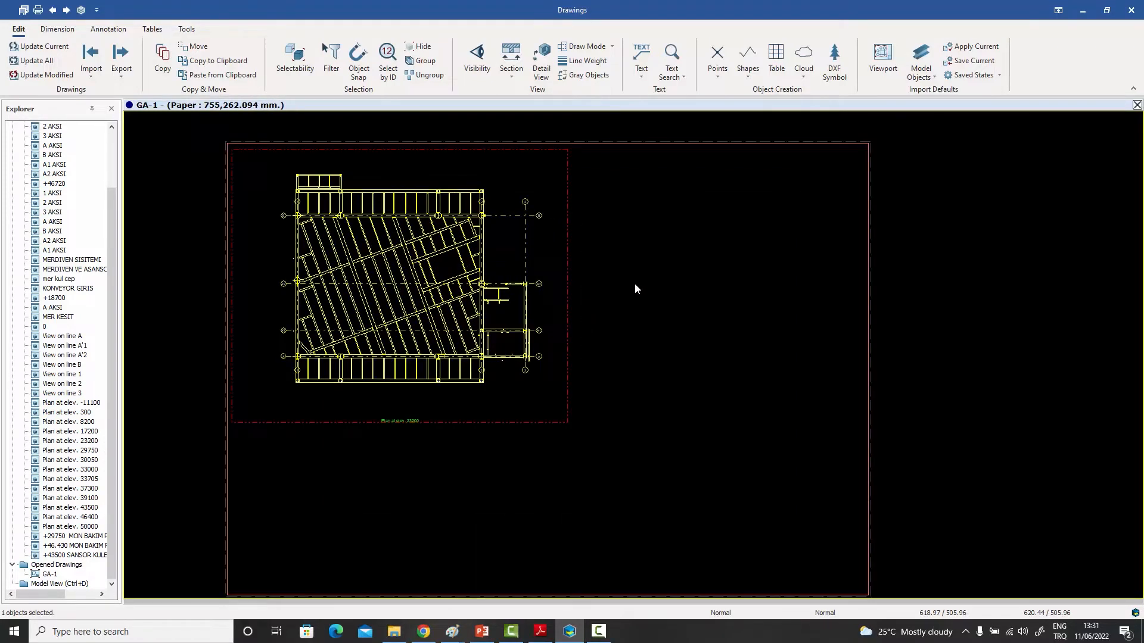
pyautogui.moveTo(603, 287); pyautogui.dragTo(672, 316, button='middle')
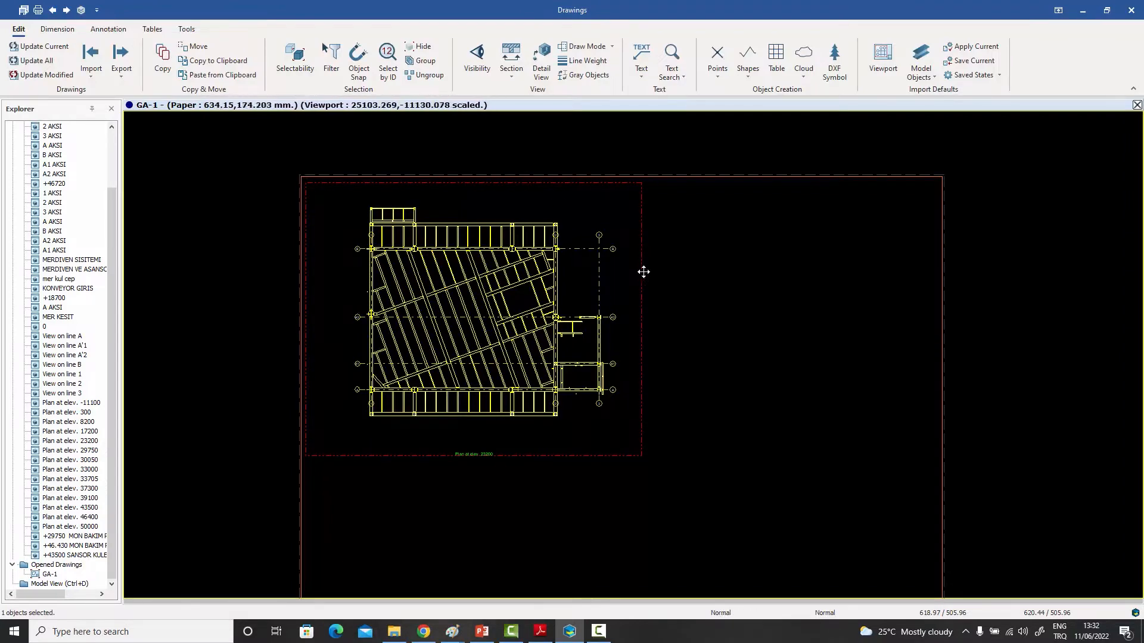
pyautogui.doubleClick(588, 202)
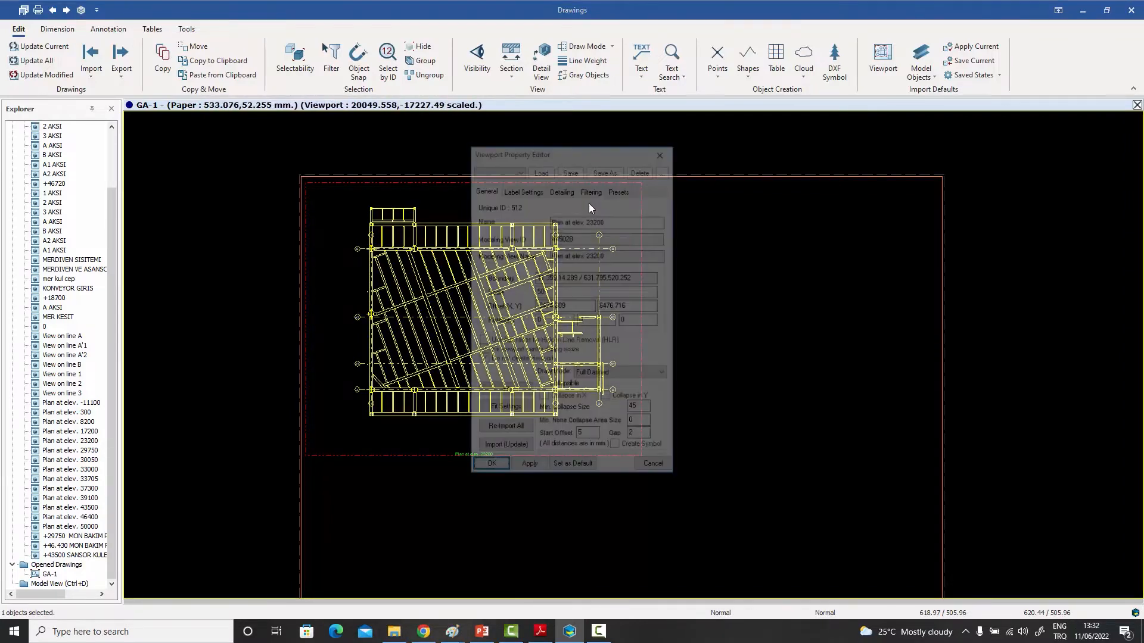
pyautogui.moveTo(566, 152); pyautogui.dragTo(769, 129)
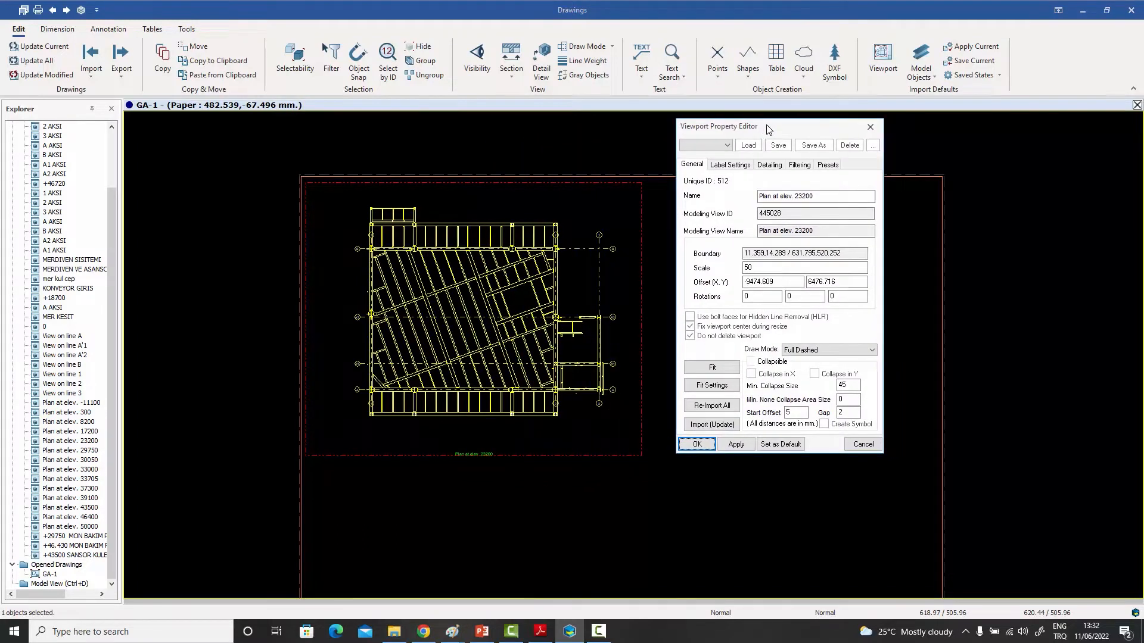
# Review the viewport's label, detailing, filtering and preset settings, and return to its general settings and name.
pyautogui.click(731, 167)
pyautogui.click(773, 166)
pyautogui.click(800, 166)
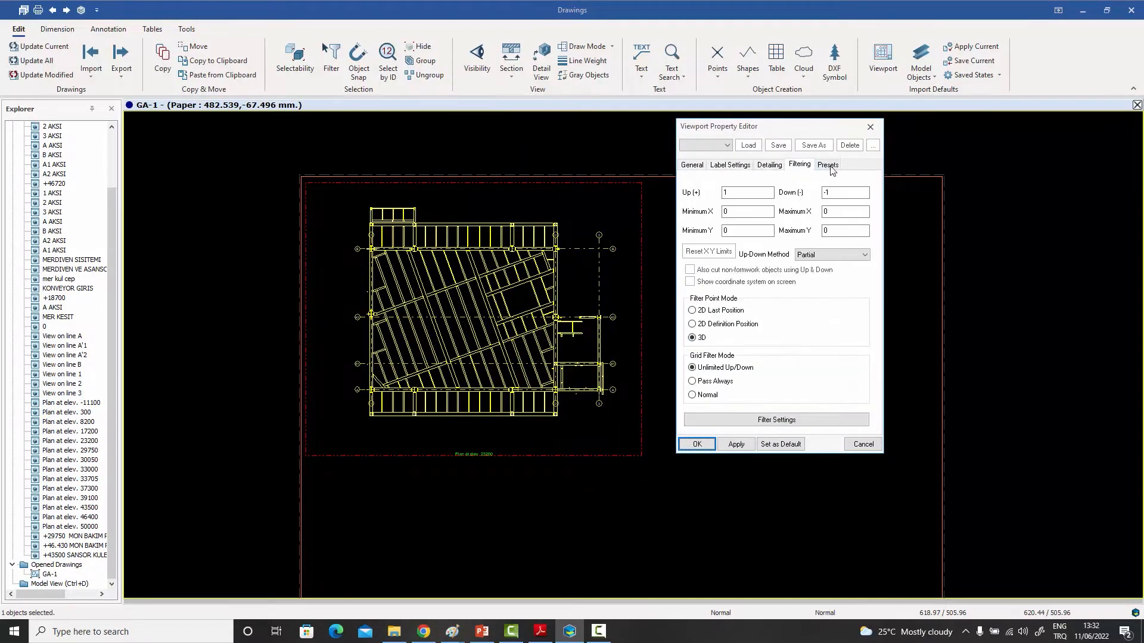
pyautogui.click(829, 166)
pyautogui.click(691, 169)
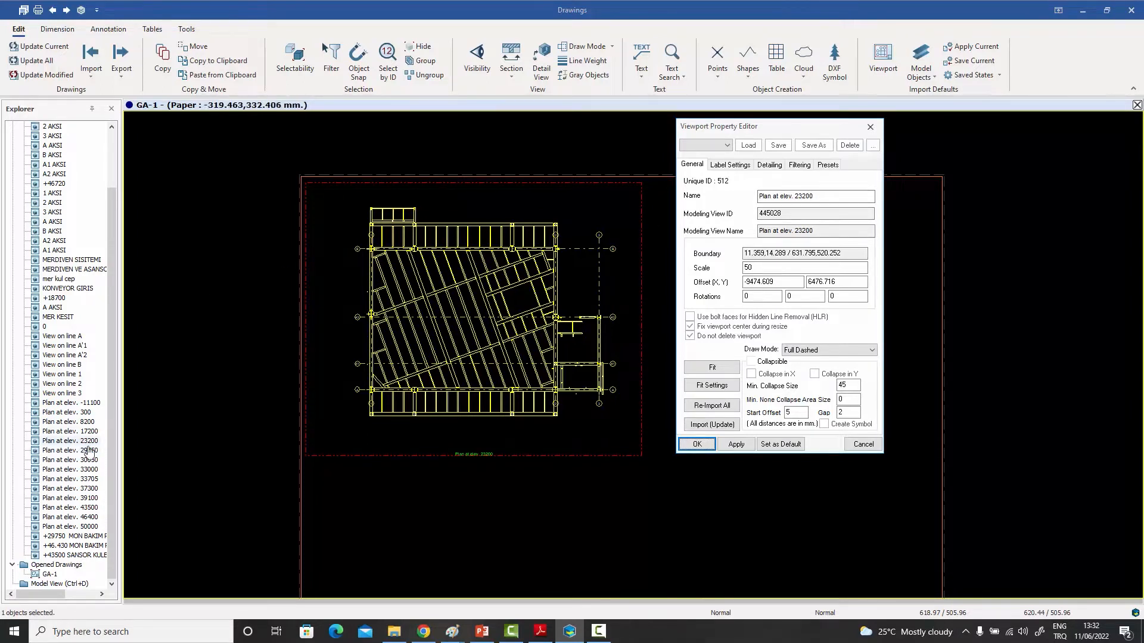
pyautogui.moveTo(835, 197); pyautogui.dragTo(708, 195)
pyautogui.click(840, 197)
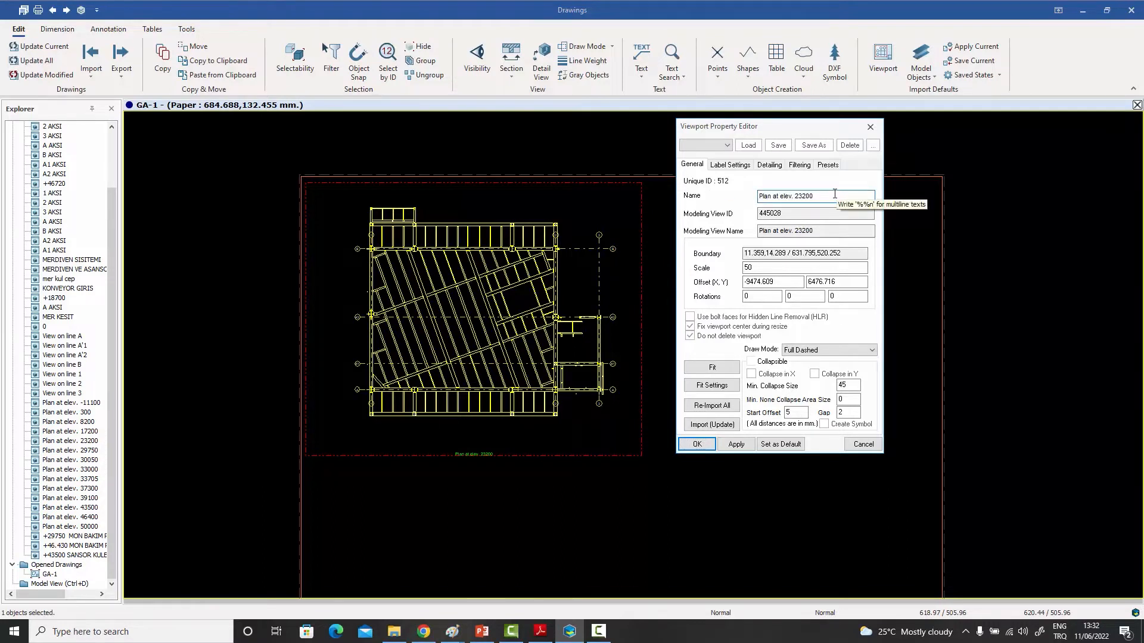
# Set the plan viewport's scale to 30 and fit its boundary around the whole plan.
pyautogui.doubleClick(759, 267)
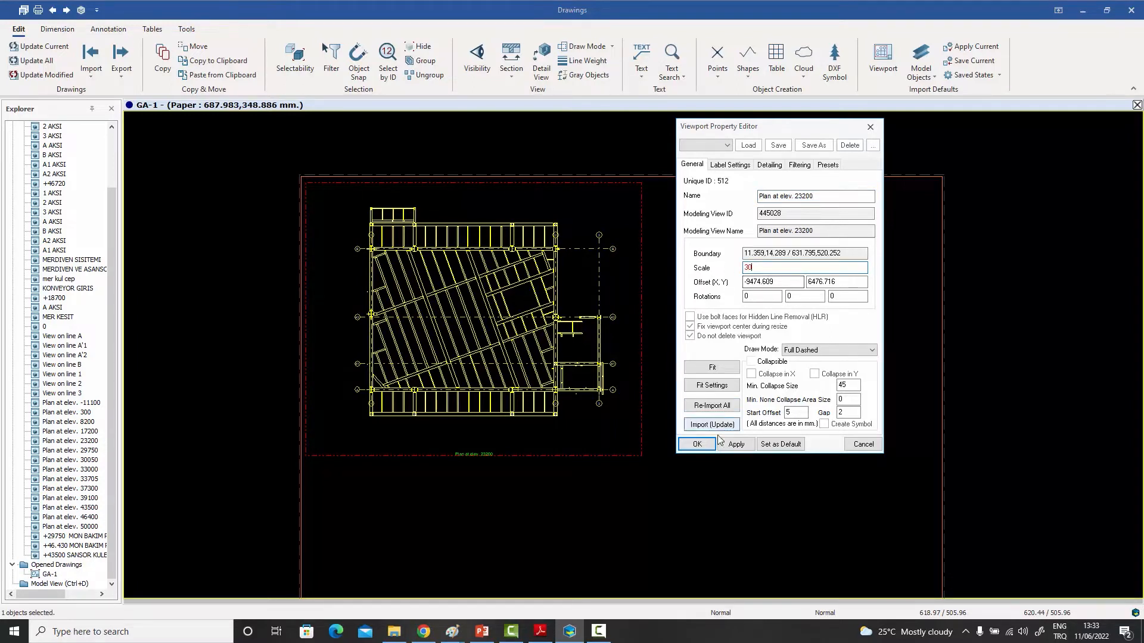
pyautogui.click(736, 445)
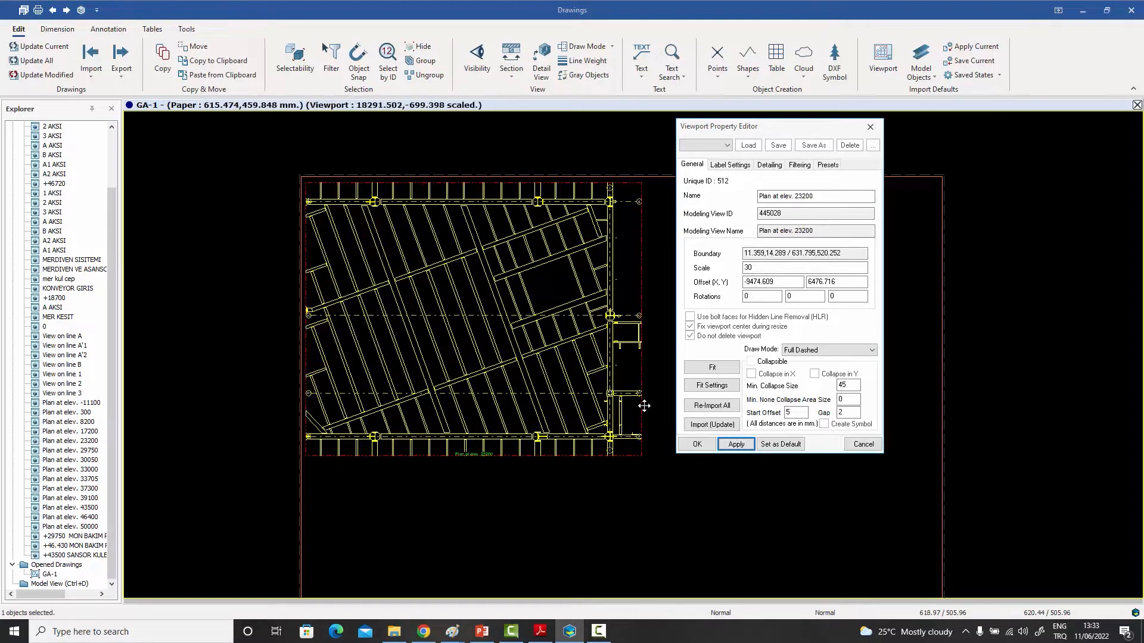
pyautogui.click(712, 367)
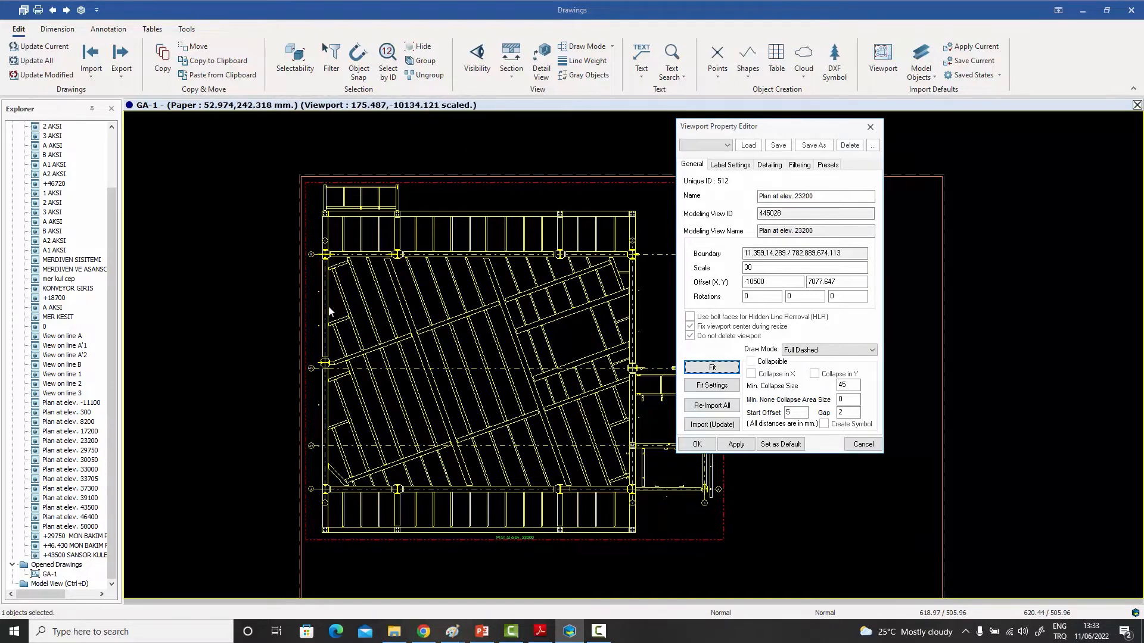
# Apply the Line draw mode to the Plan at elev. 23200 viewport.
pyautogui.click(828, 353)
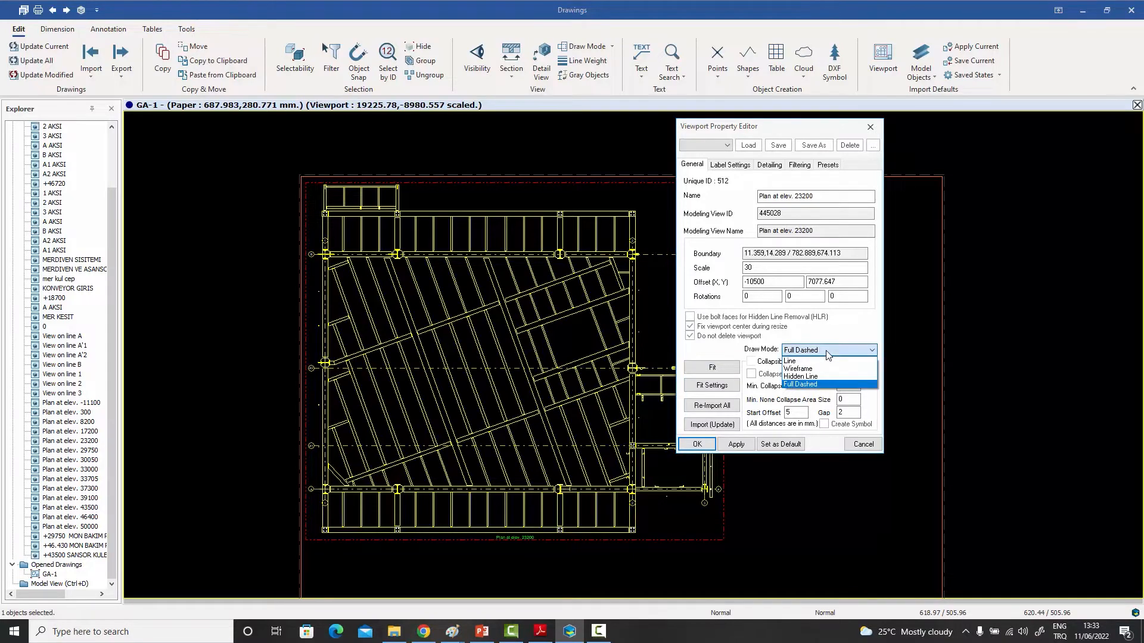
pyautogui.click(823, 361)
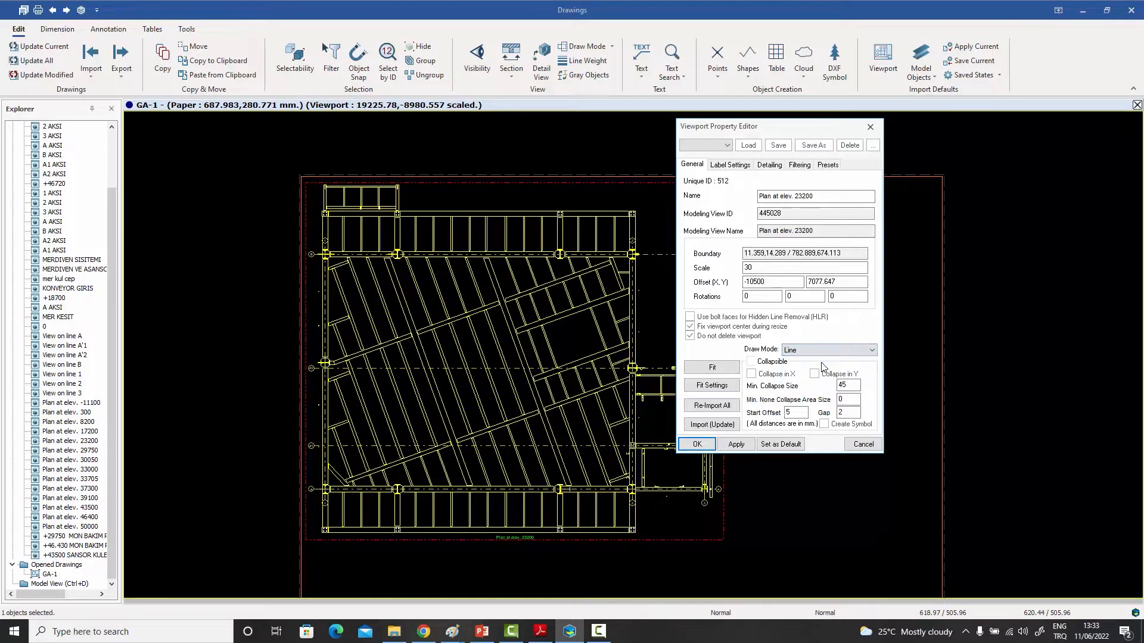
pyautogui.click(732, 445)
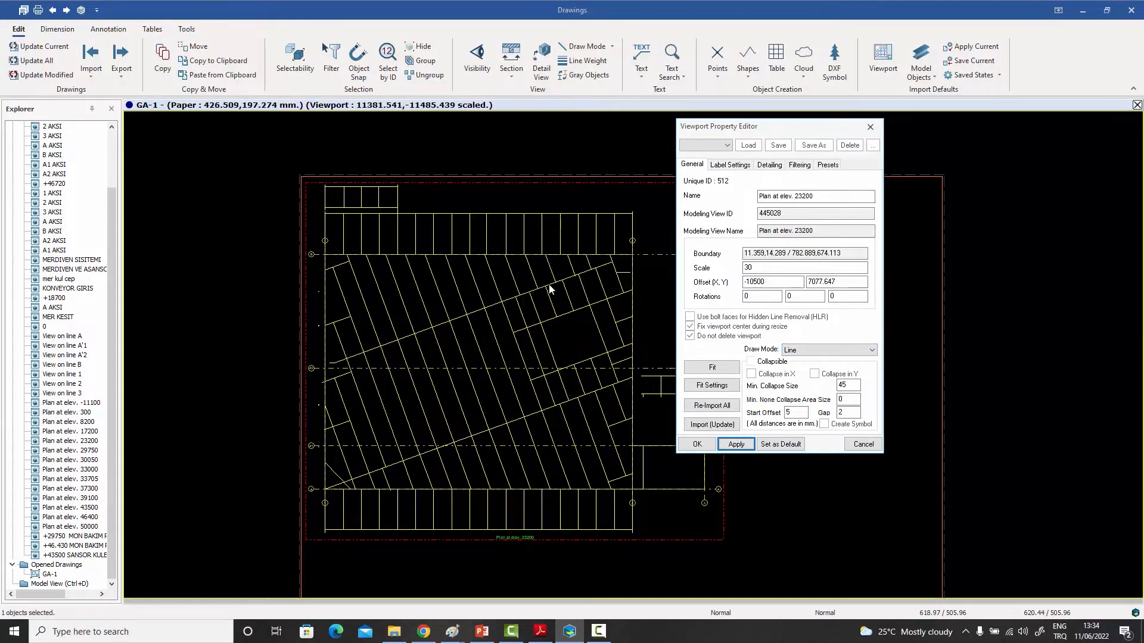
# Apply the Wireframe draw mode to the plan viewport, close its properties and inspect the beams and column joints up close.
pyautogui.click(817, 353)
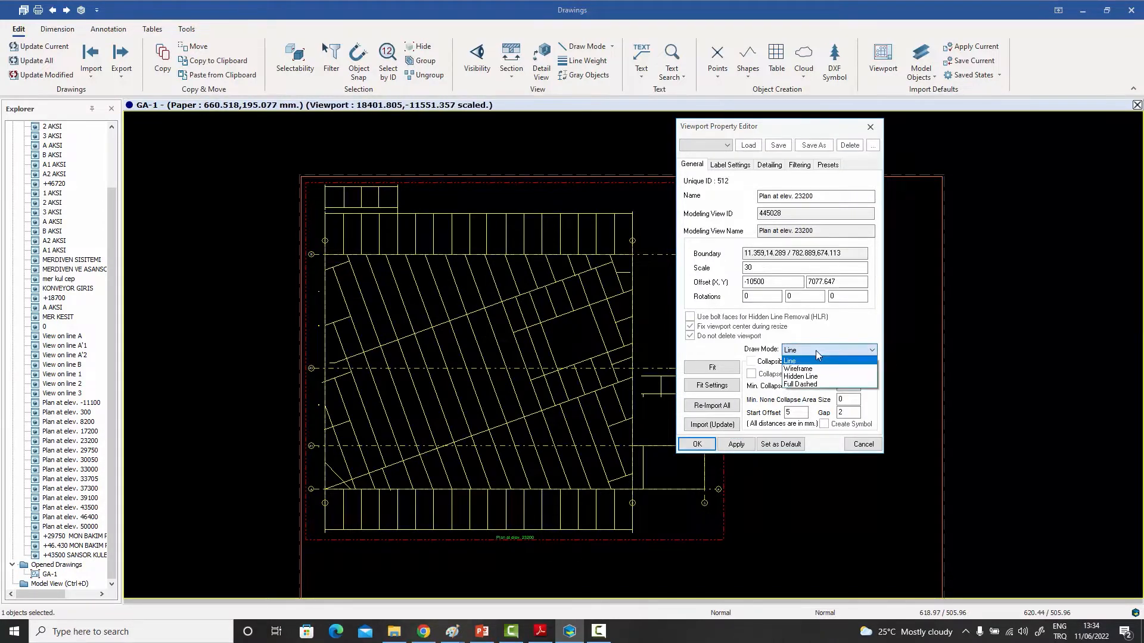
pyautogui.click(810, 370)
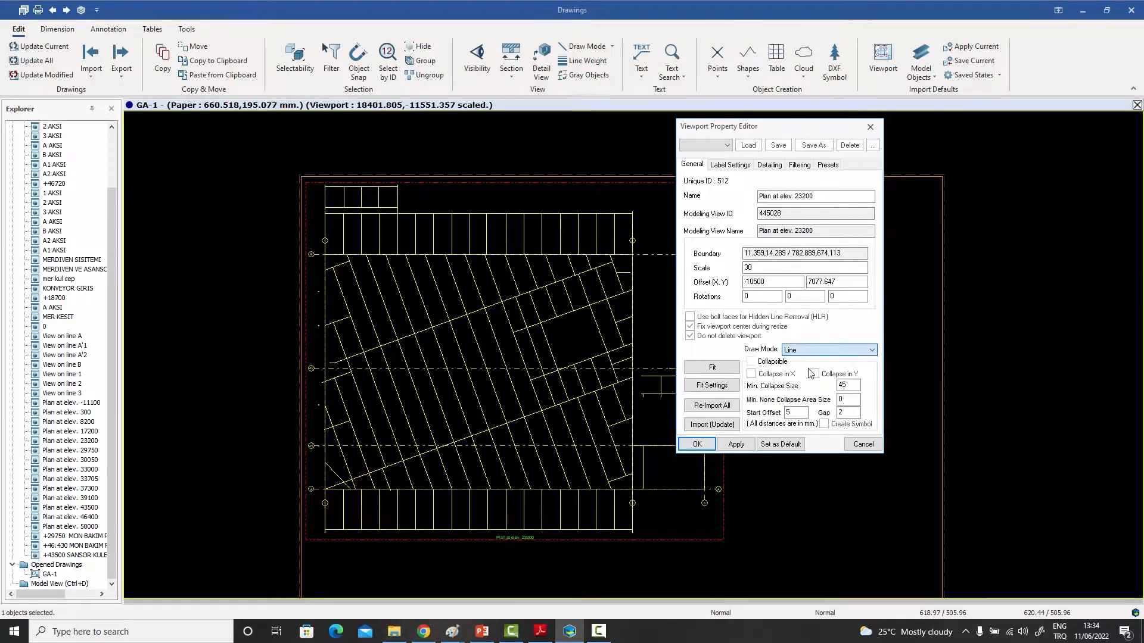
pyautogui.click(737, 444)
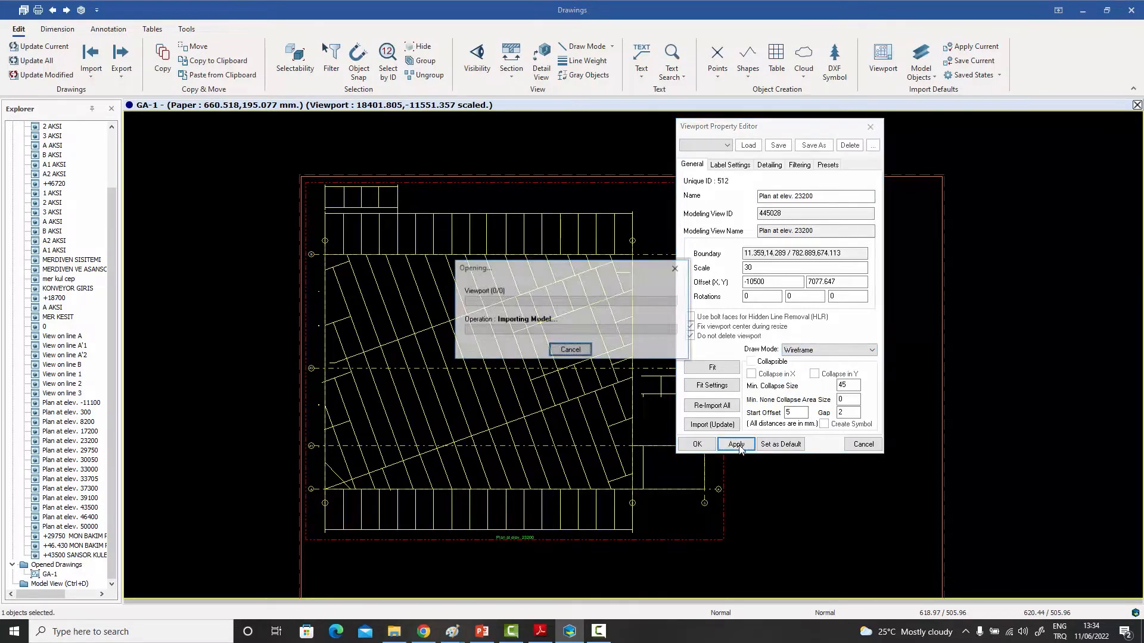
pyautogui.click(863, 445)
pyautogui.scroll(4, 571, 268)
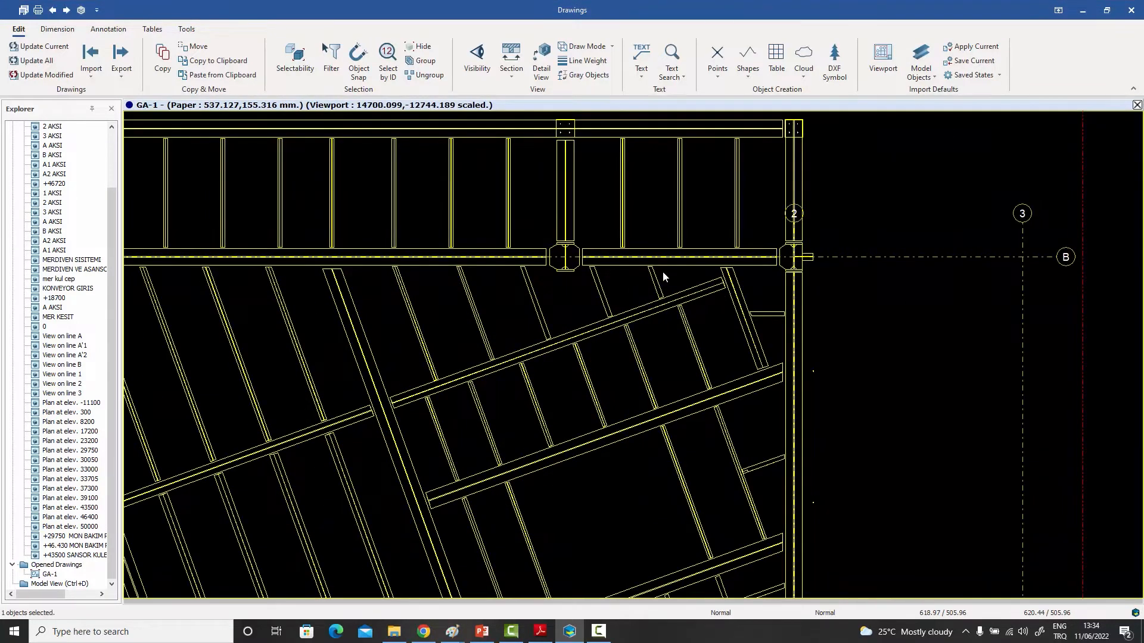
pyautogui.scroll(-2, 663, 271)
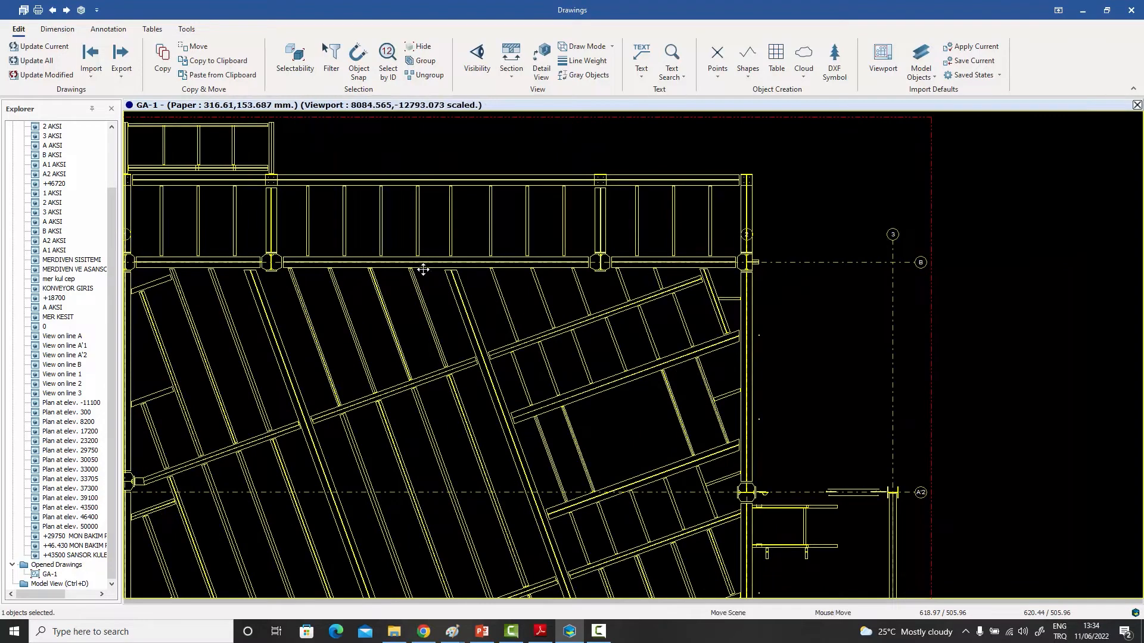
pyautogui.moveTo(423, 270); pyautogui.dragTo(580, 254, button='middle')
pyautogui.scroll(6, 449, 265)
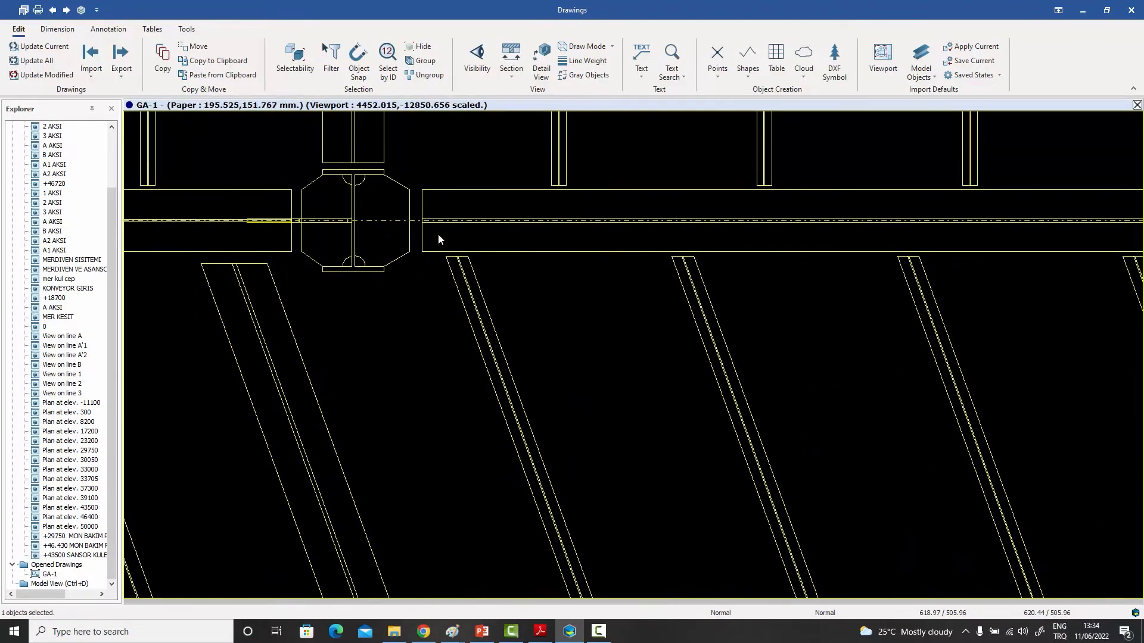
pyautogui.scroll(-8, 444, 241)
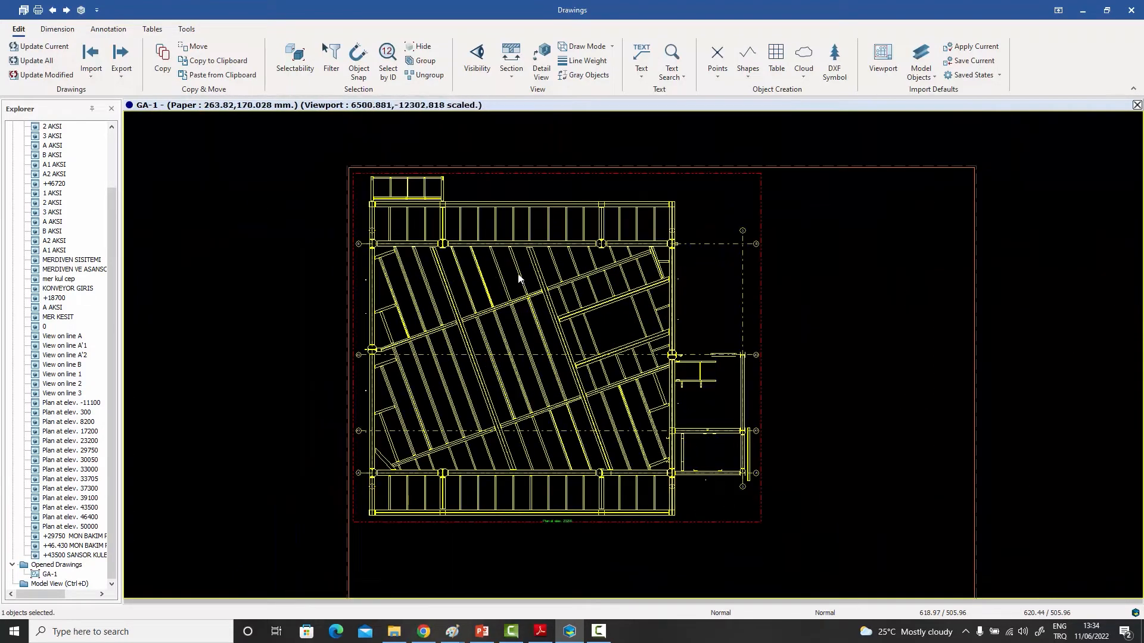
pyautogui.moveTo(669, 331); pyautogui.dragTo(625, 317, button='middle')
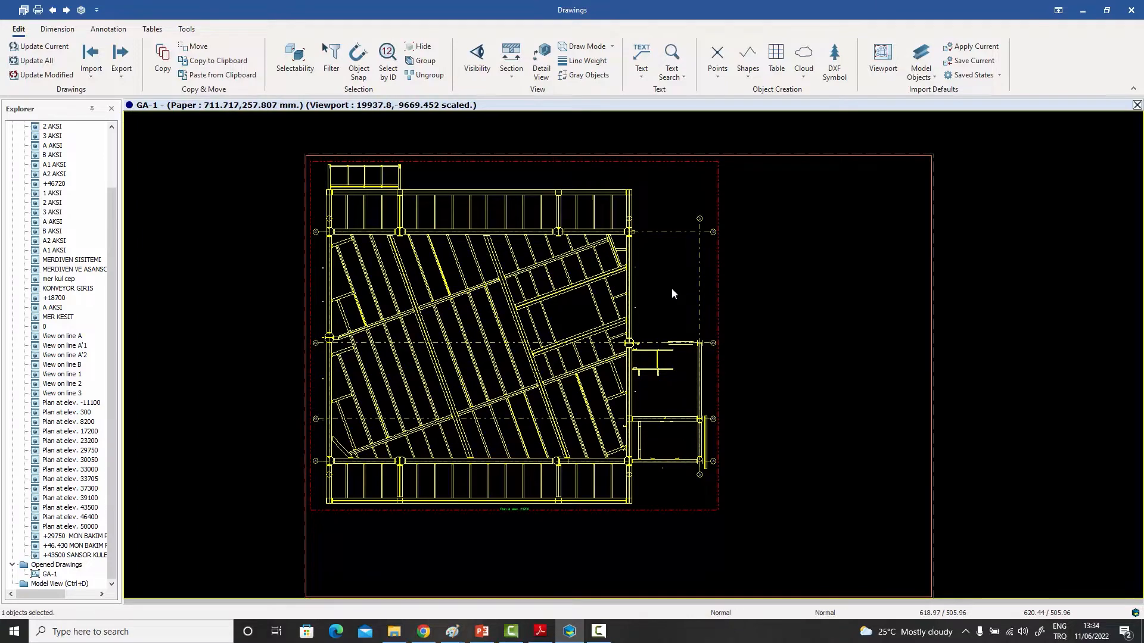
# Reopen the plan viewport's properties and apply the Full Dashed draw mode.
pyautogui.doubleClick(652, 280)
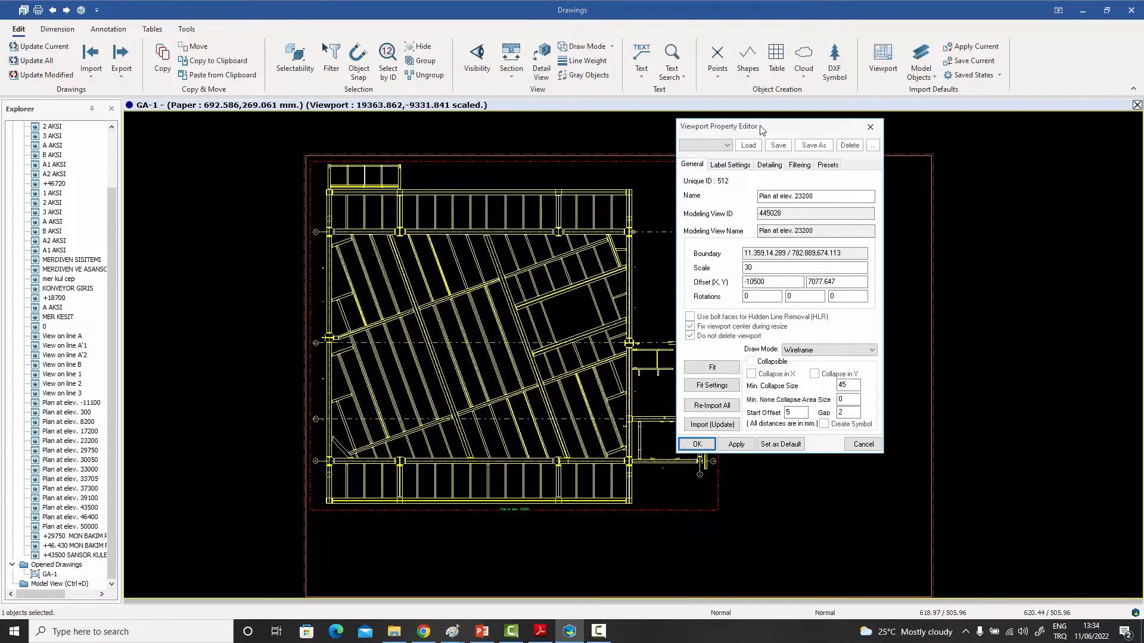
pyautogui.moveTo(758, 127); pyautogui.dragTo(777, 125)
pyautogui.click(838, 348)
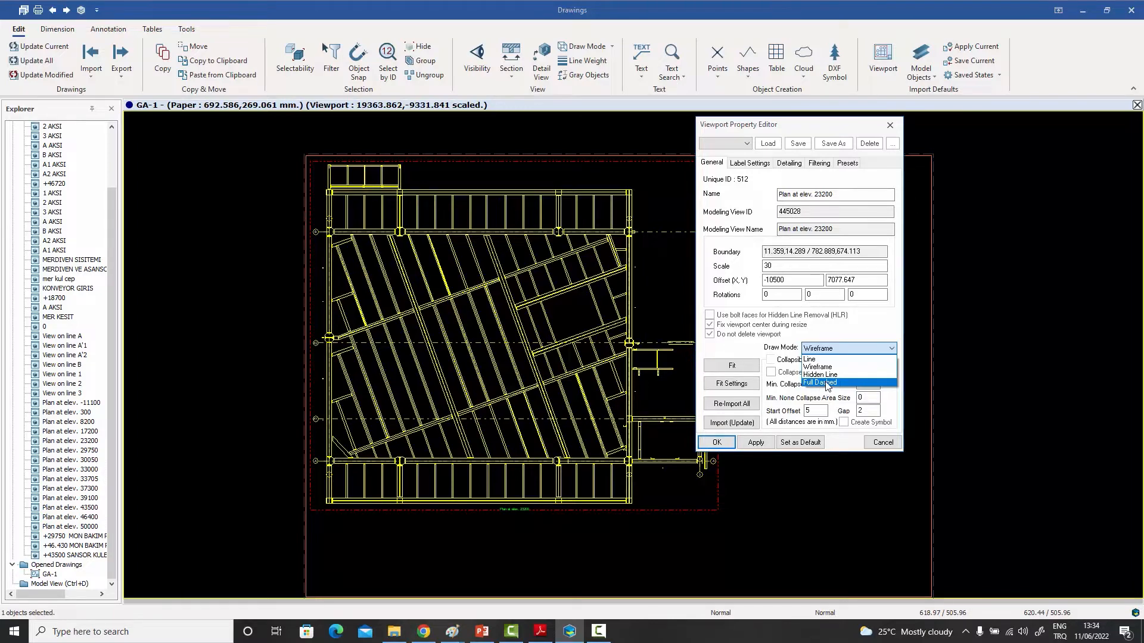
pyautogui.click(826, 384)
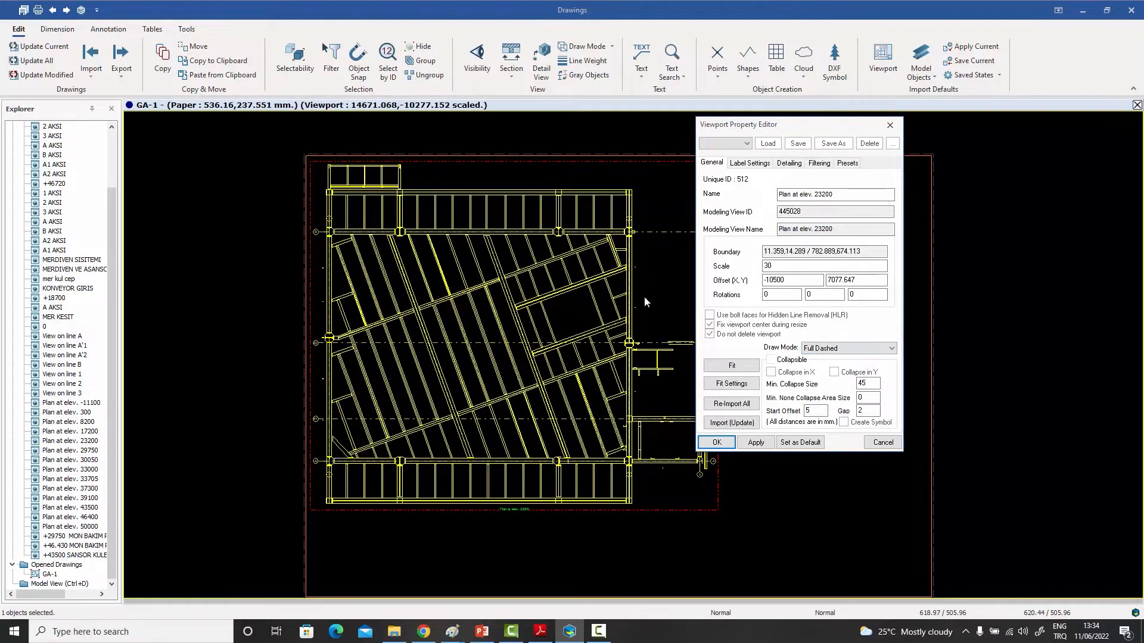
pyautogui.click(841, 349)
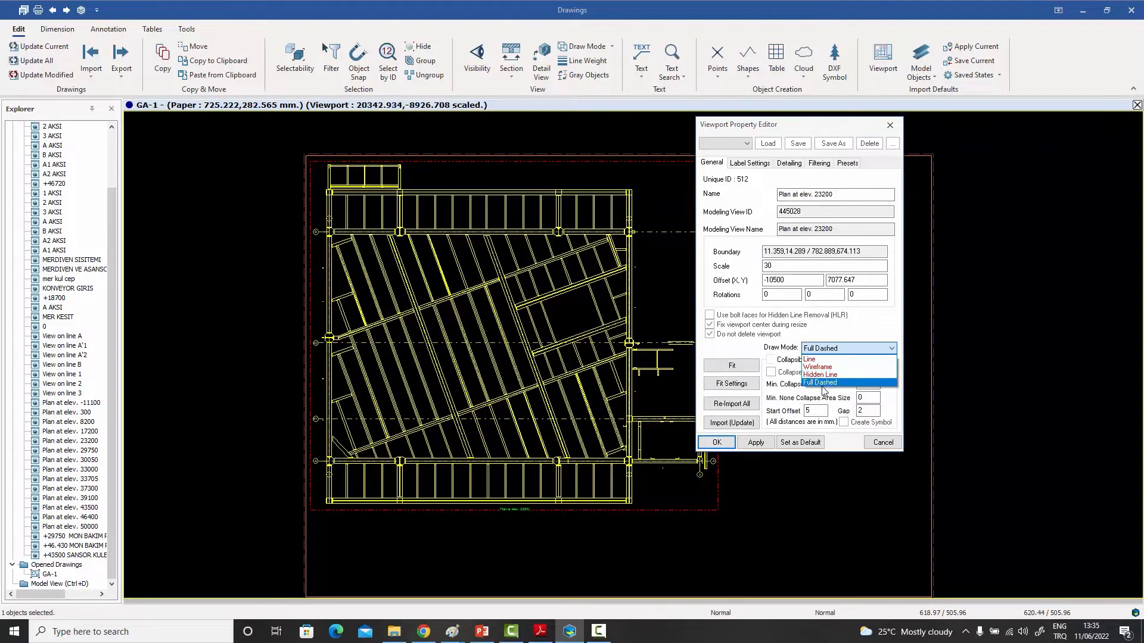
pyautogui.click(825, 385)
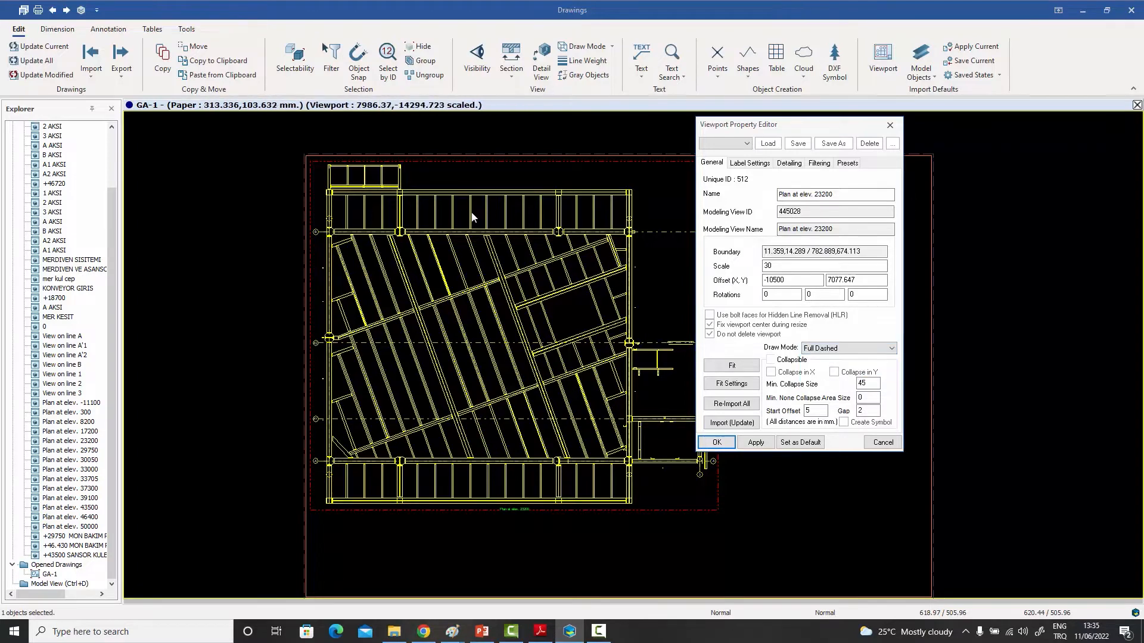
pyautogui.click(756, 442)
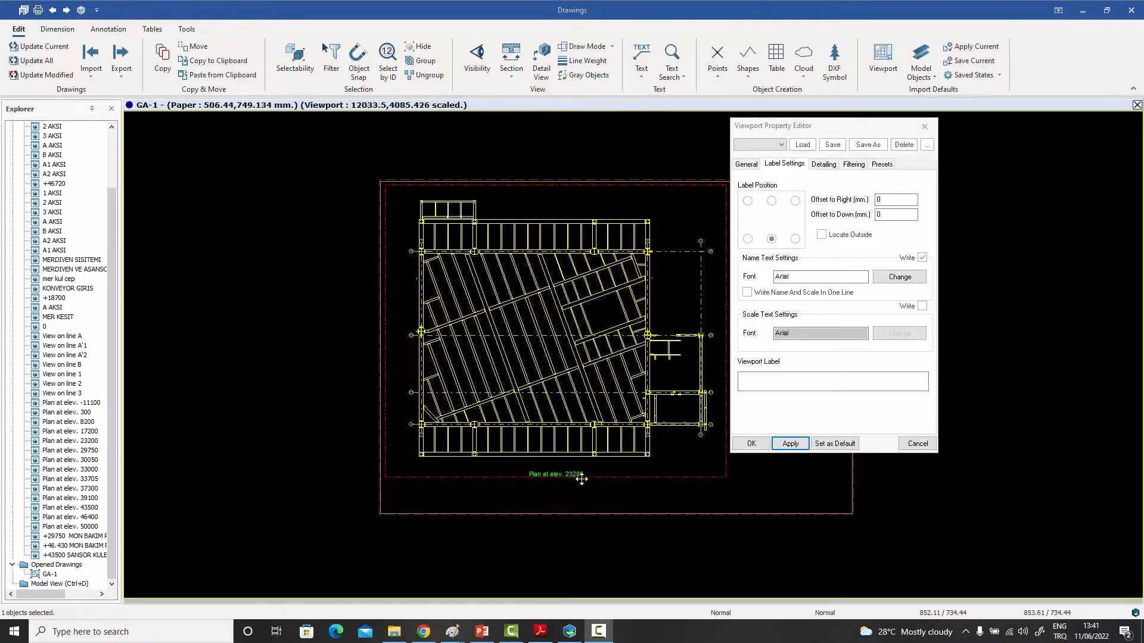
# Try the viewport label at the top centre and bottom right of the viewport, and return it to bottom centre.
pyautogui.click(771, 202)
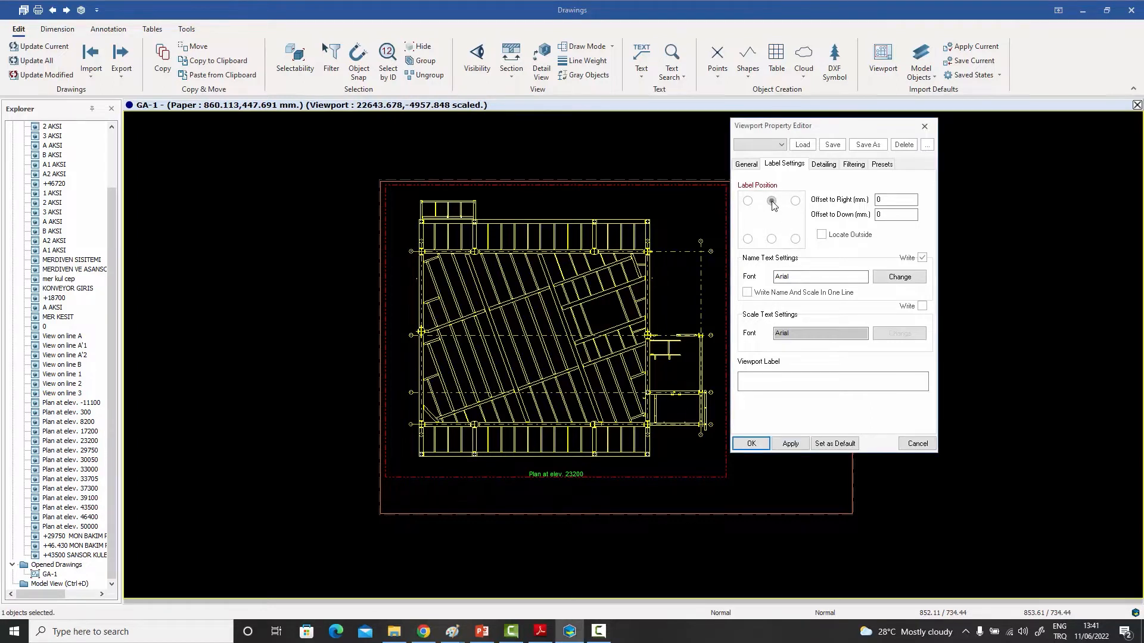
pyautogui.click(792, 444)
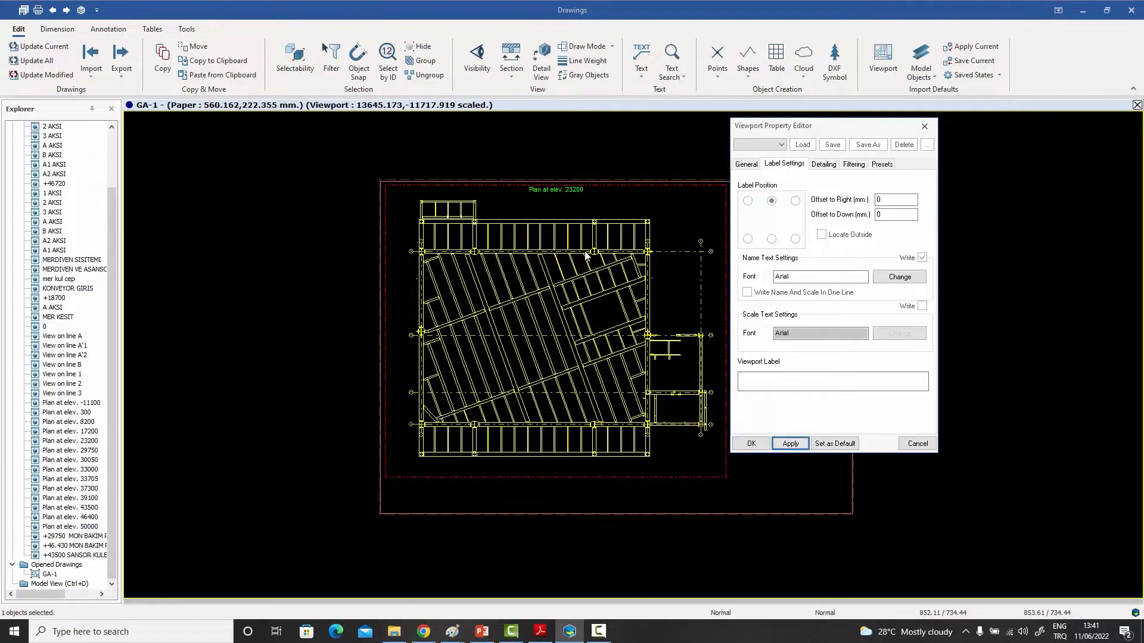
pyautogui.click(795, 239)
pyautogui.click(791, 444)
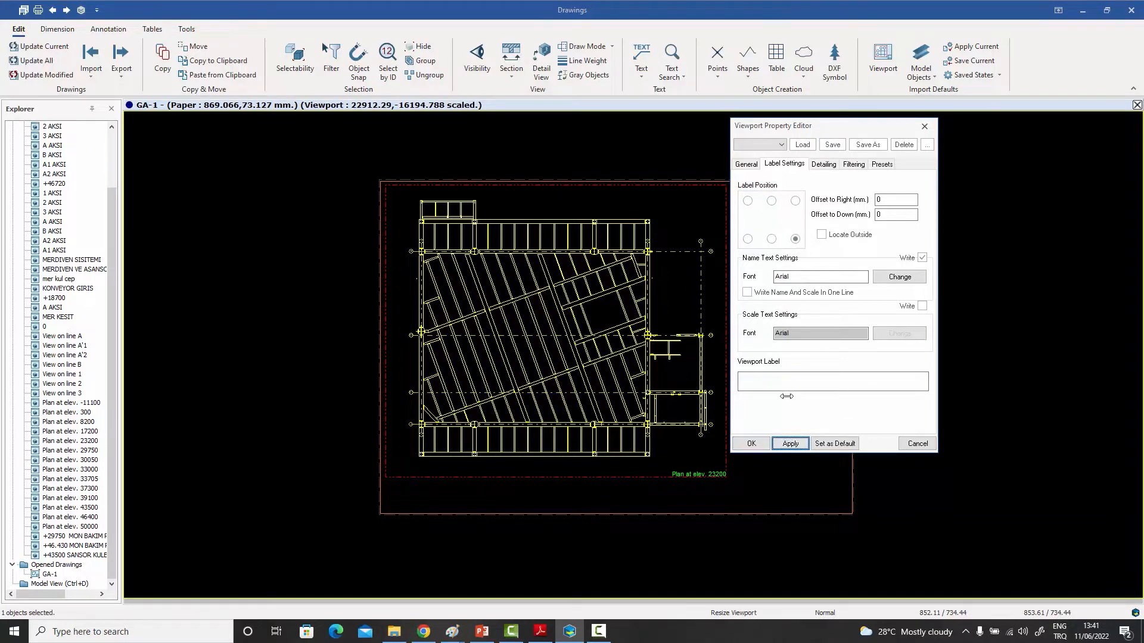
pyautogui.click(772, 239)
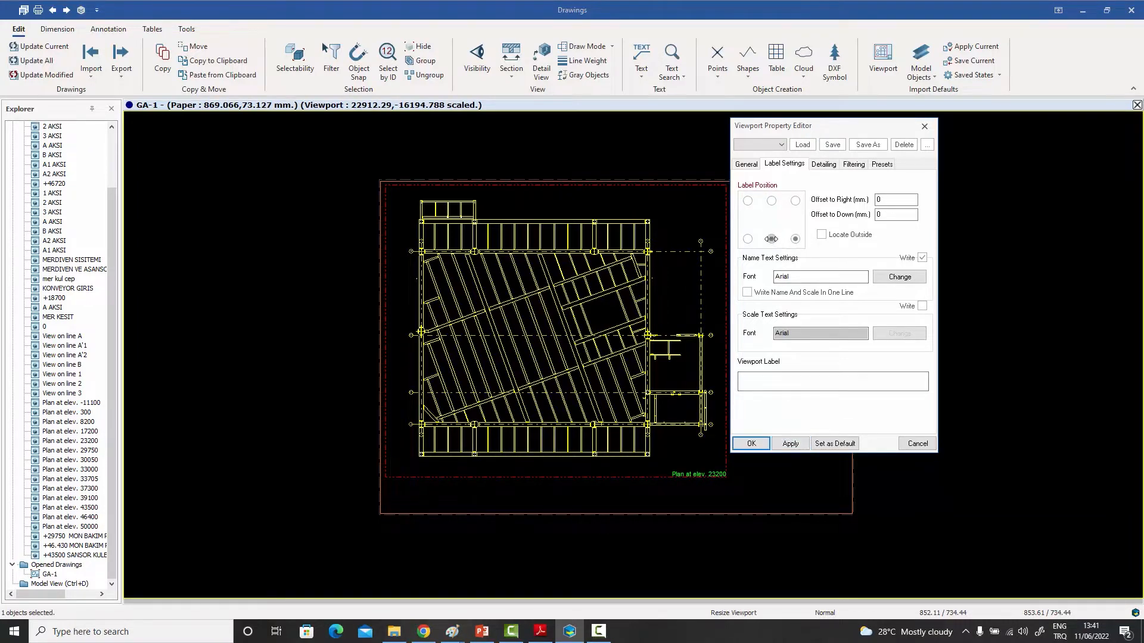
pyautogui.click(789, 444)
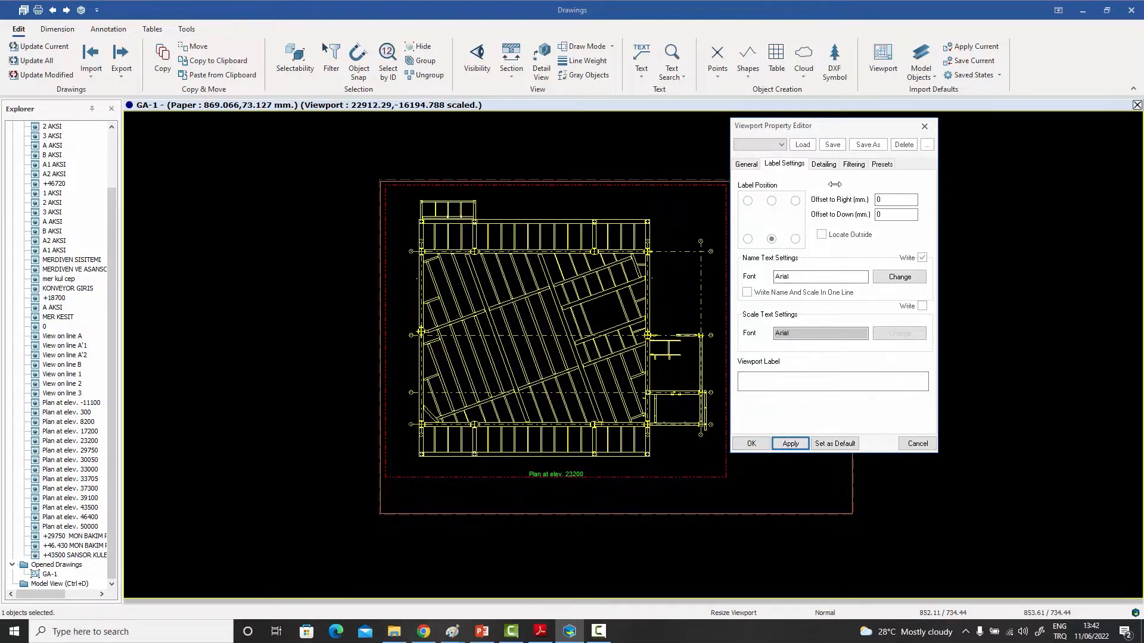
# Try a rightward label offset of 25 mm on the viewport and reset it to 0.
pyautogui.doubleClick(894, 200)
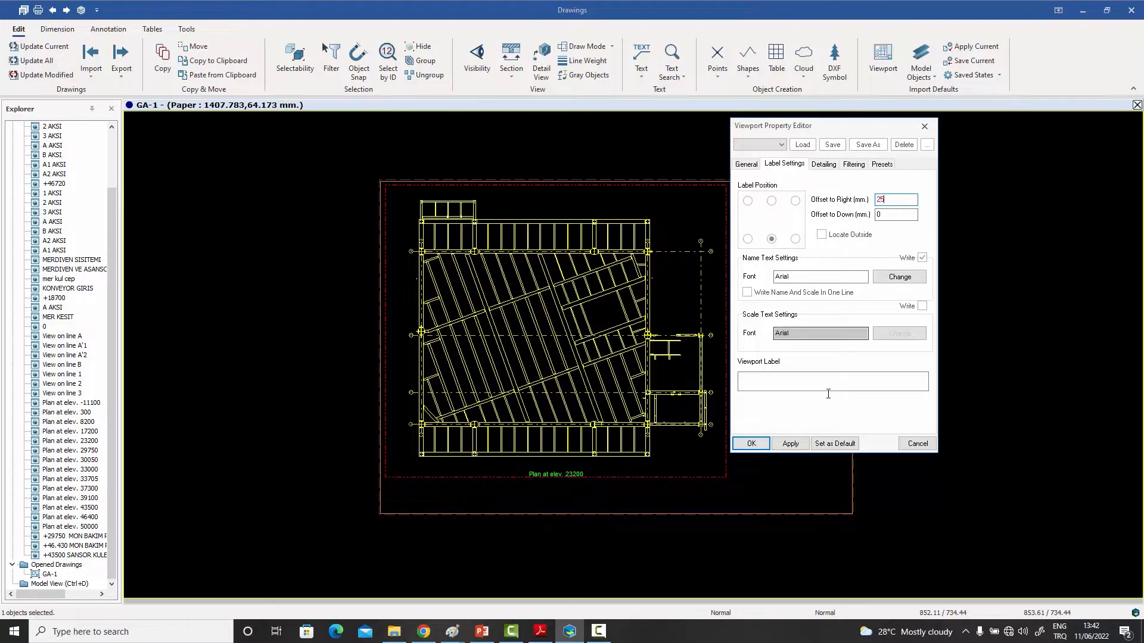
pyautogui.click(789, 444)
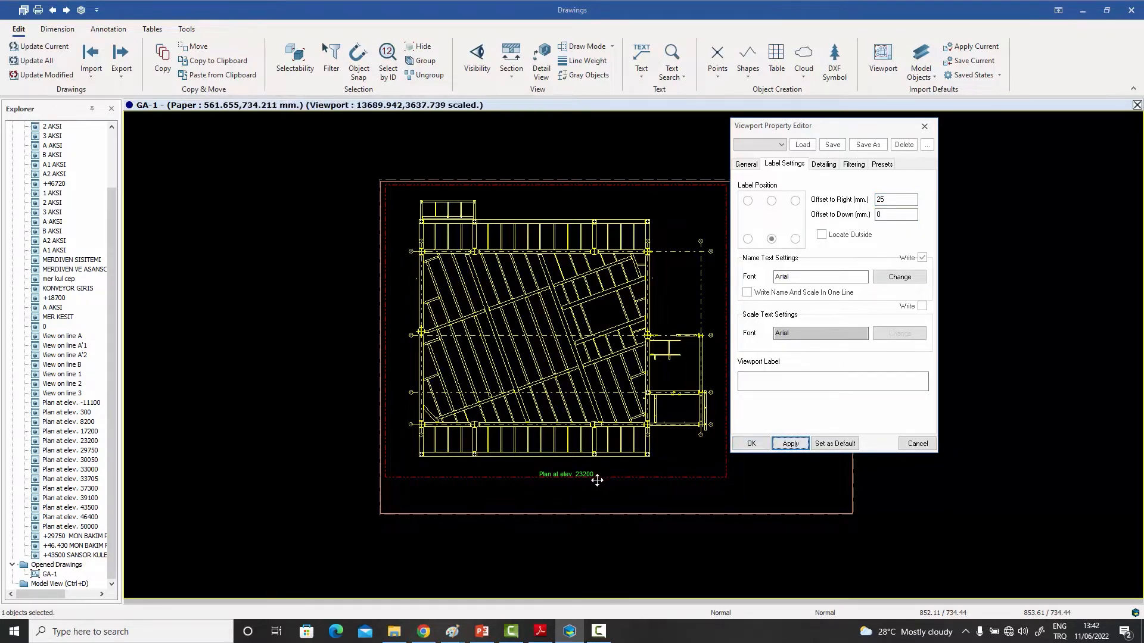
pyautogui.click(887, 215)
pyautogui.moveTo(895, 199); pyautogui.dragTo(839, 204)
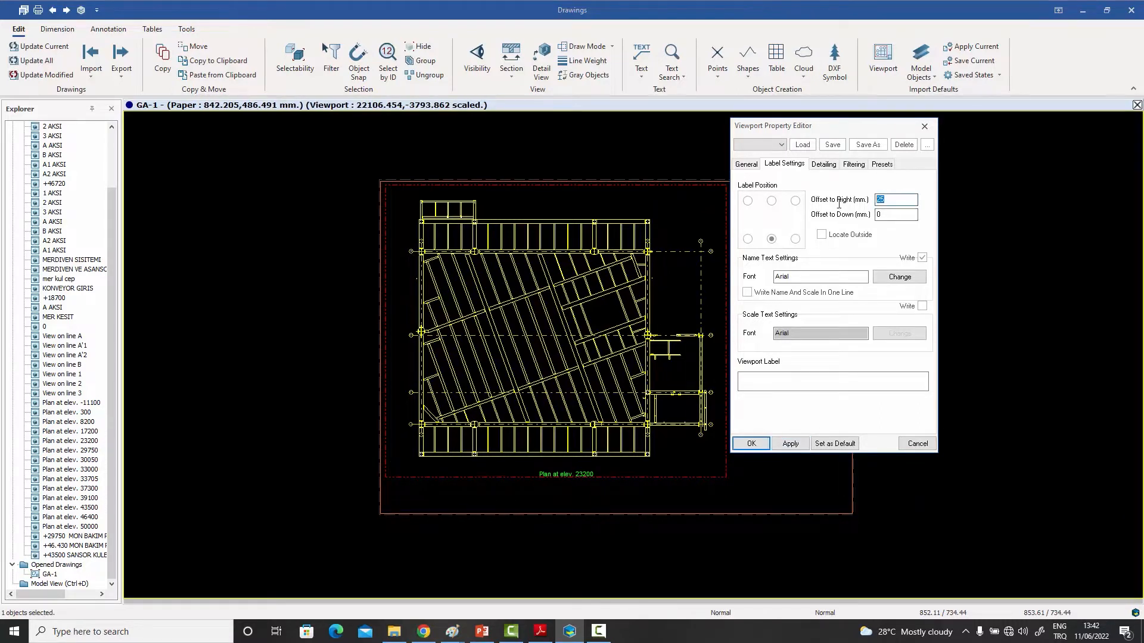
pyautogui.click(790, 444)
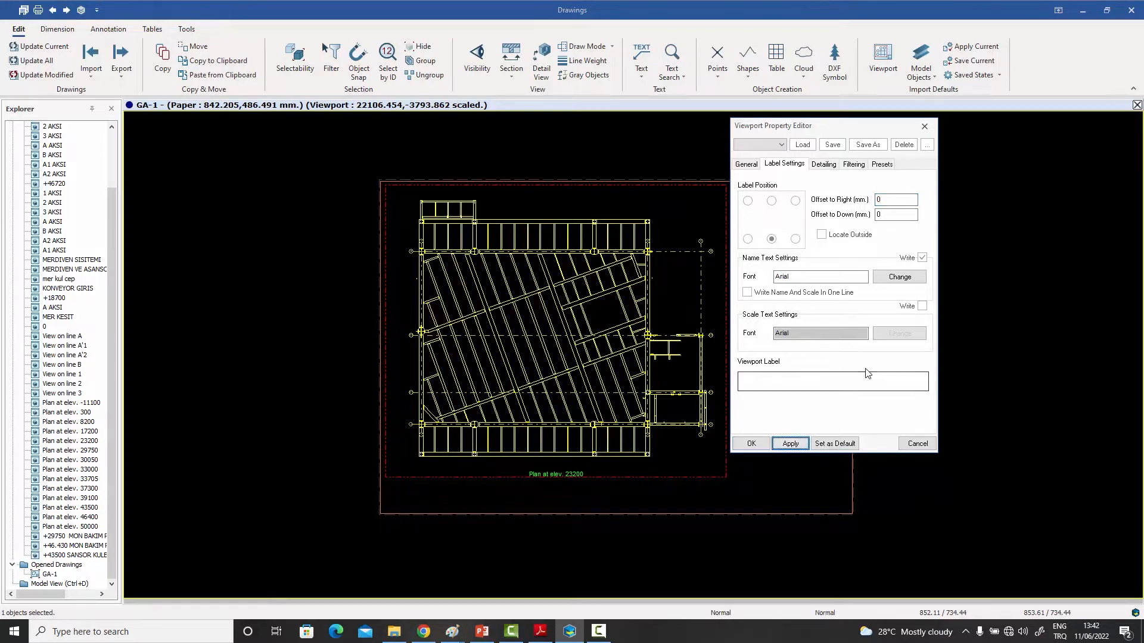
# Place the viewport label outside the viewport boundary and close the viewport properties.
pyautogui.click(822, 236)
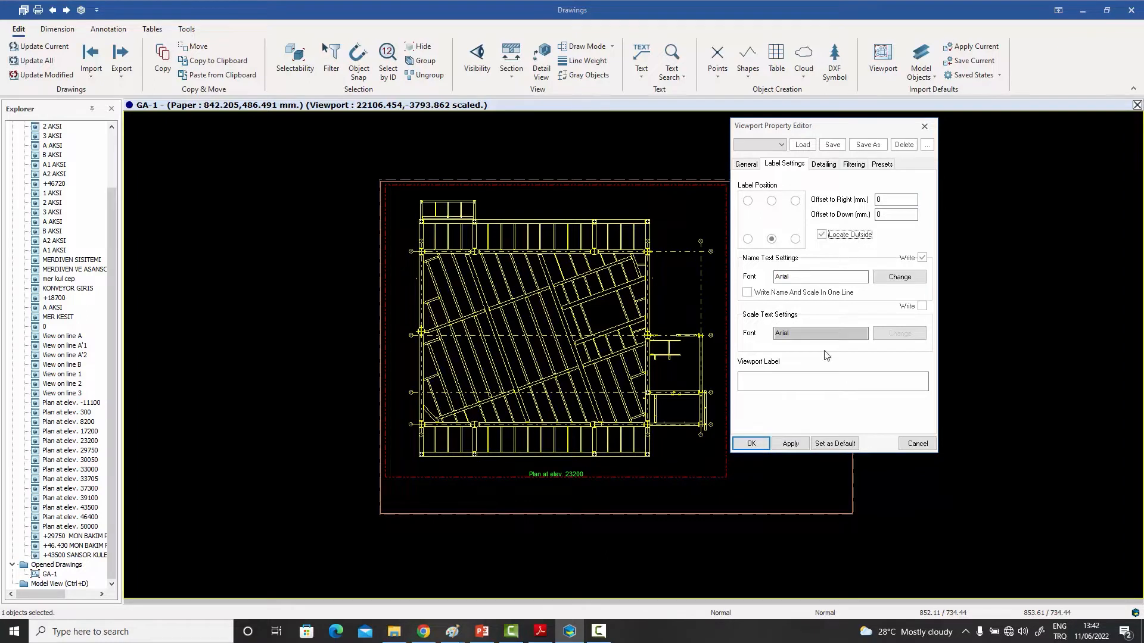
pyautogui.click(790, 445)
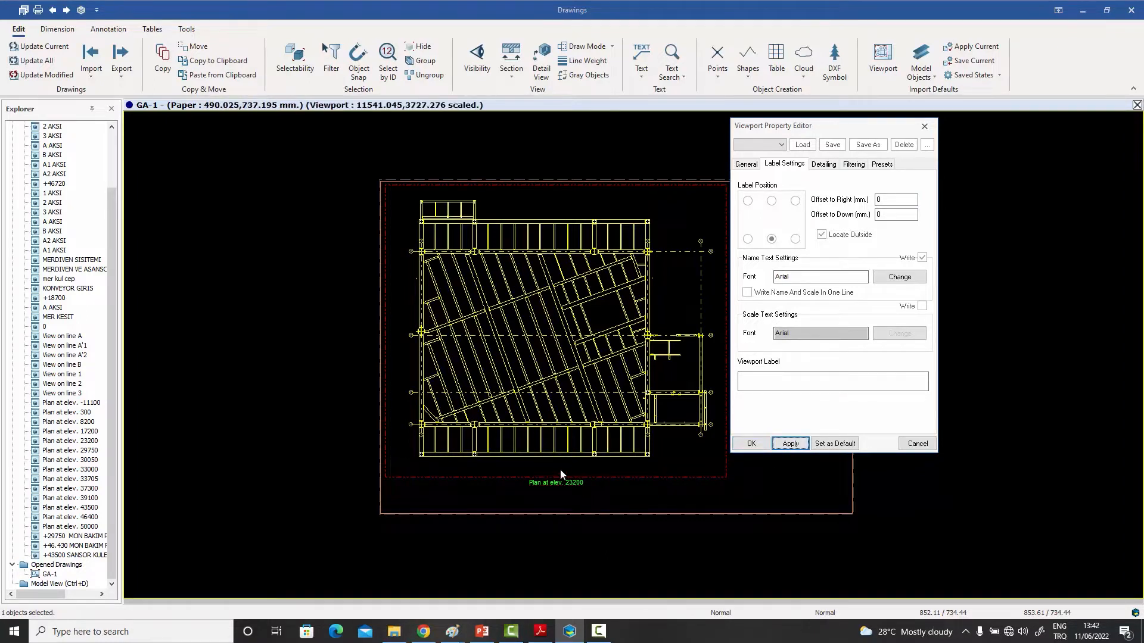
pyautogui.click(916, 444)
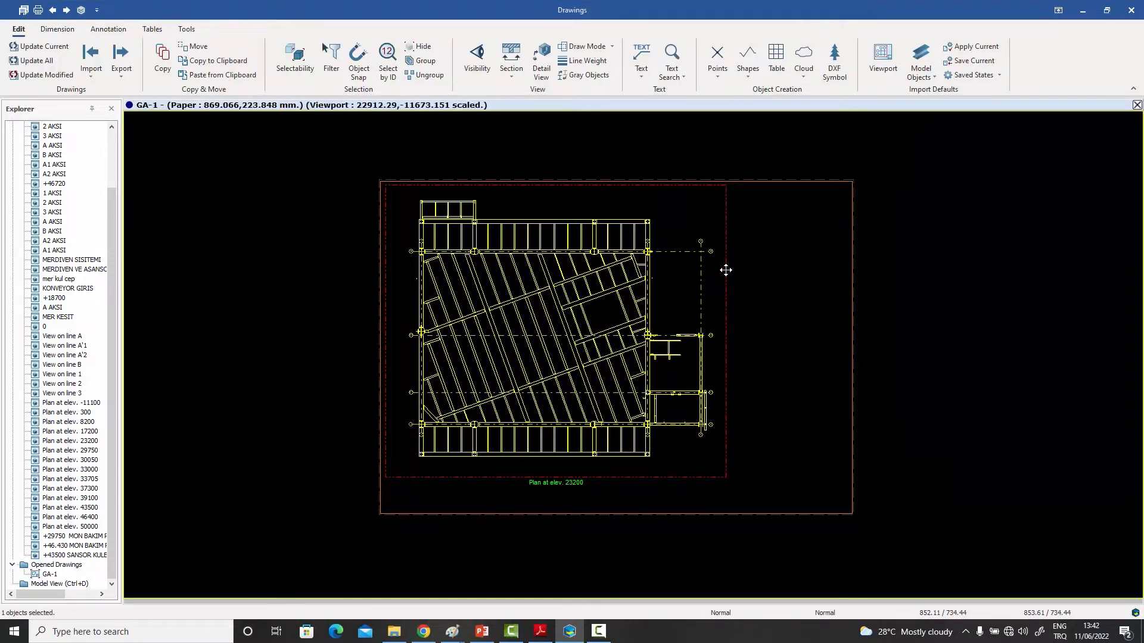
# Shift the plan viewport slightly on the sheet and place its label inside the viewport boundary.
pyautogui.moveTo(725, 266)
pyautogui.mouseDown()
pyautogui.moveTo(817, 222)
pyautogui.moveTo(818, 237)
pyautogui.moveTo(917, 197)
pyautogui.moveTo(759, 290)
pyautogui.moveTo(710, 299)
pyautogui.mouseUp()
pyautogui.click(782, 285)
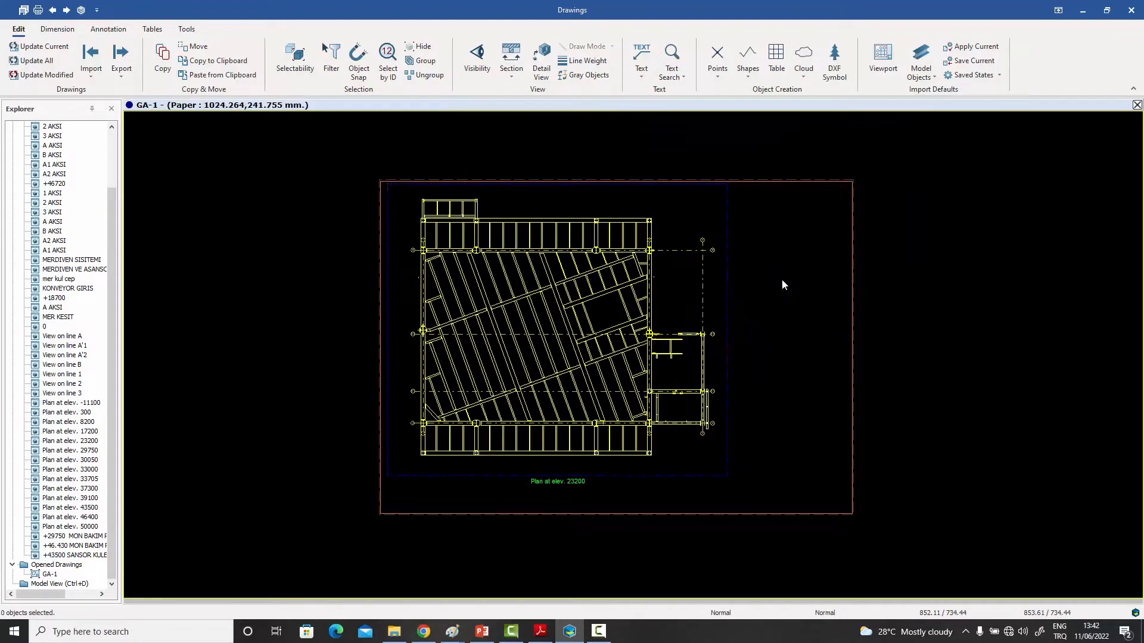
pyautogui.doubleClick(727, 277)
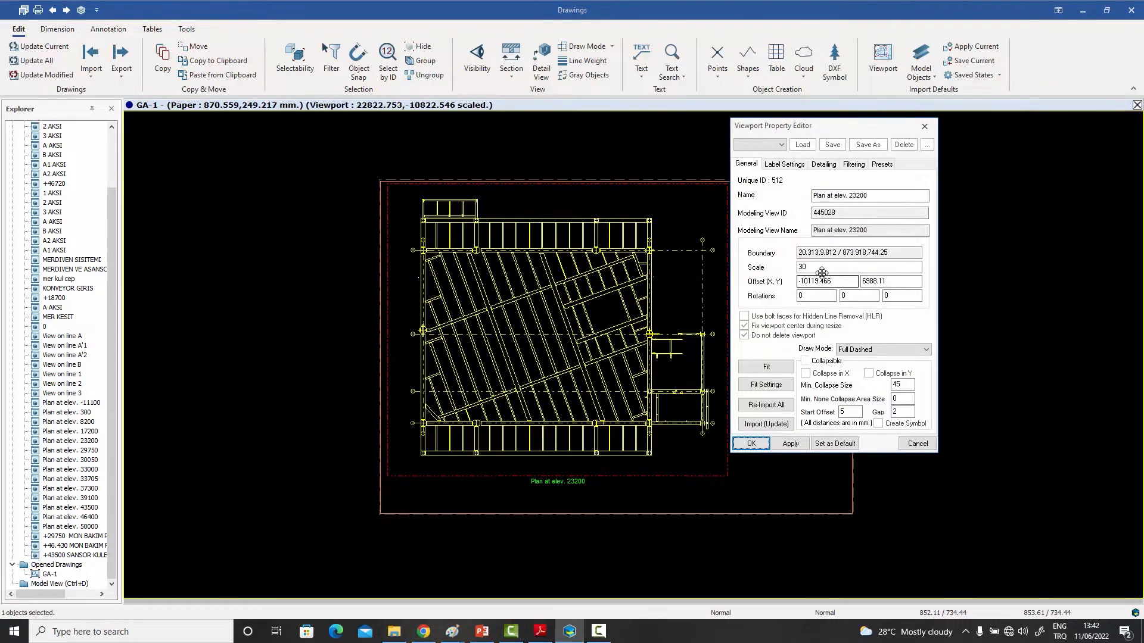
pyautogui.click(787, 164)
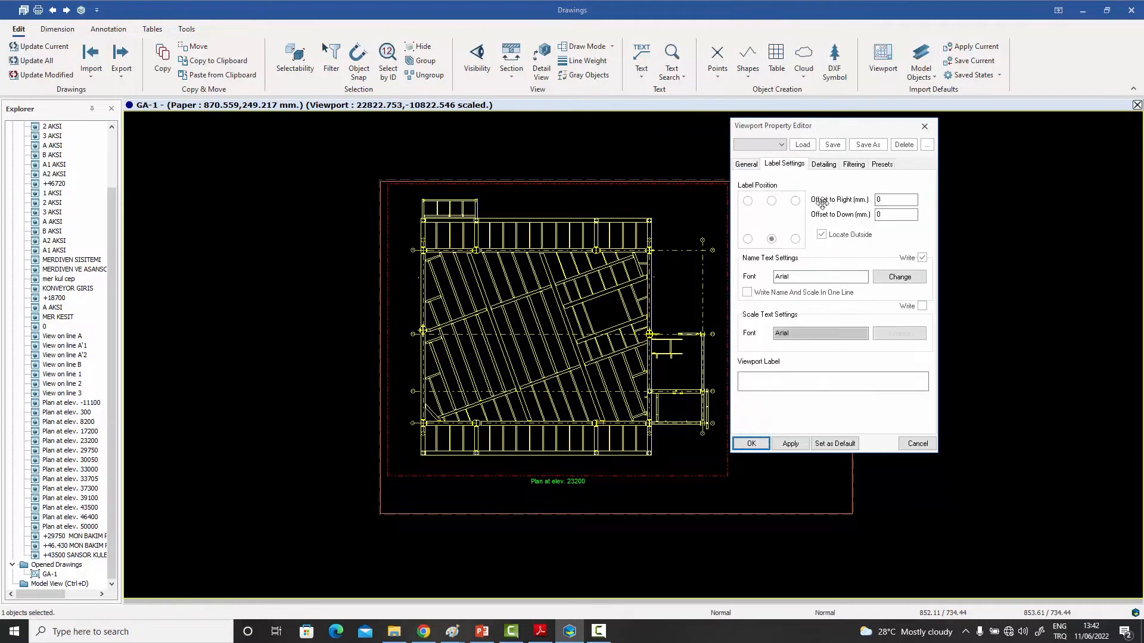
pyautogui.click(823, 236)
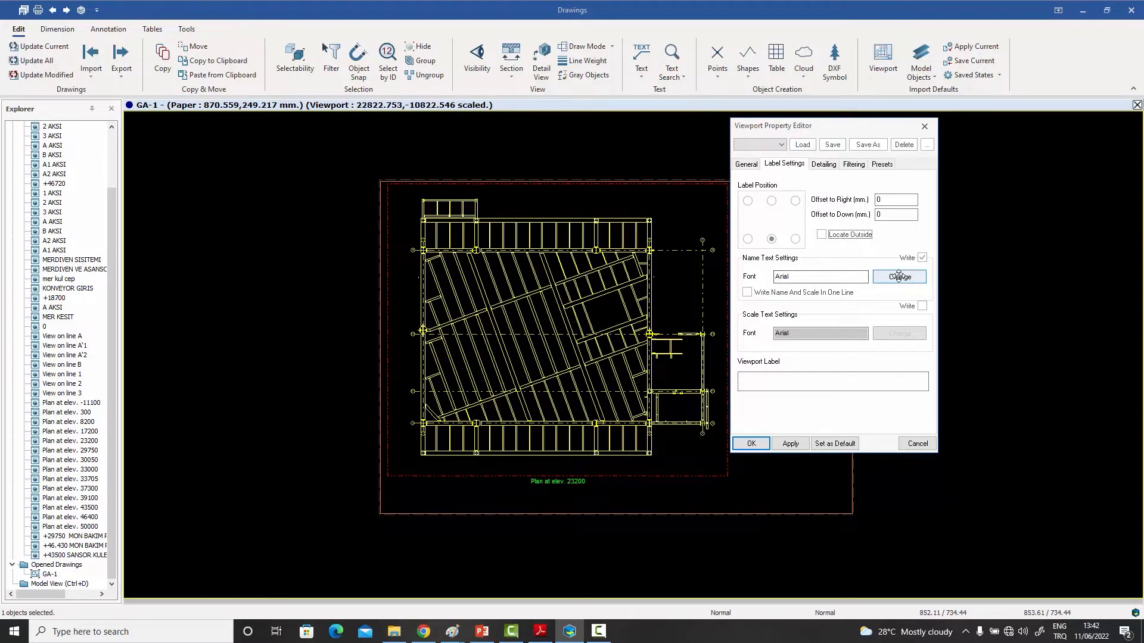
pyautogui.click(790, 443)
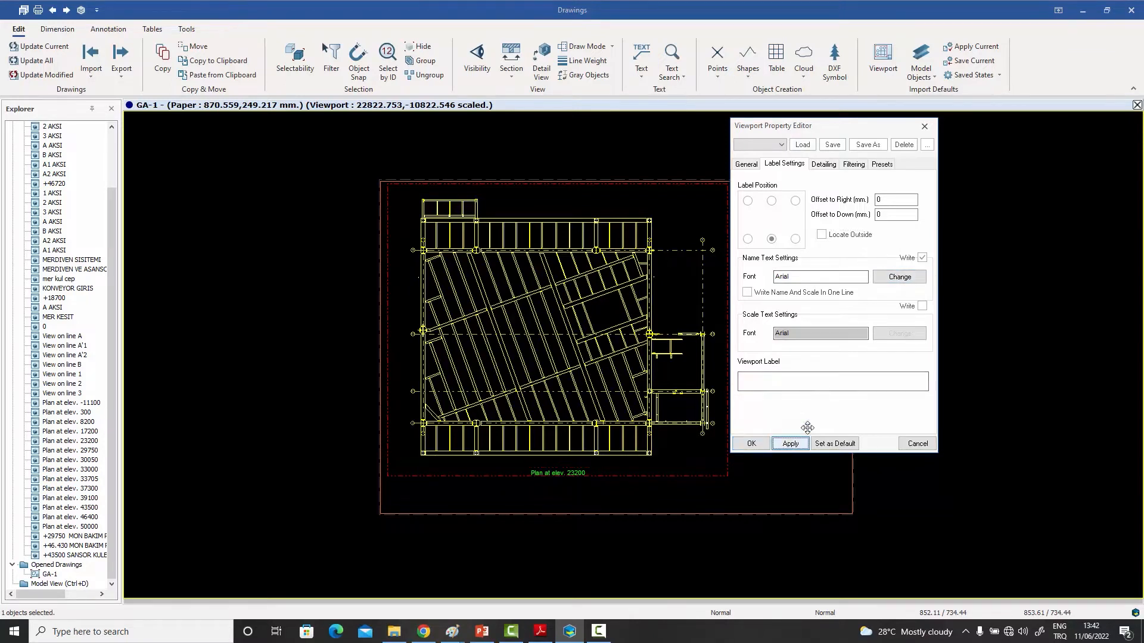
# Increase the text height of the viewport's name label and apply it.
pyautogui.click(899, 276)
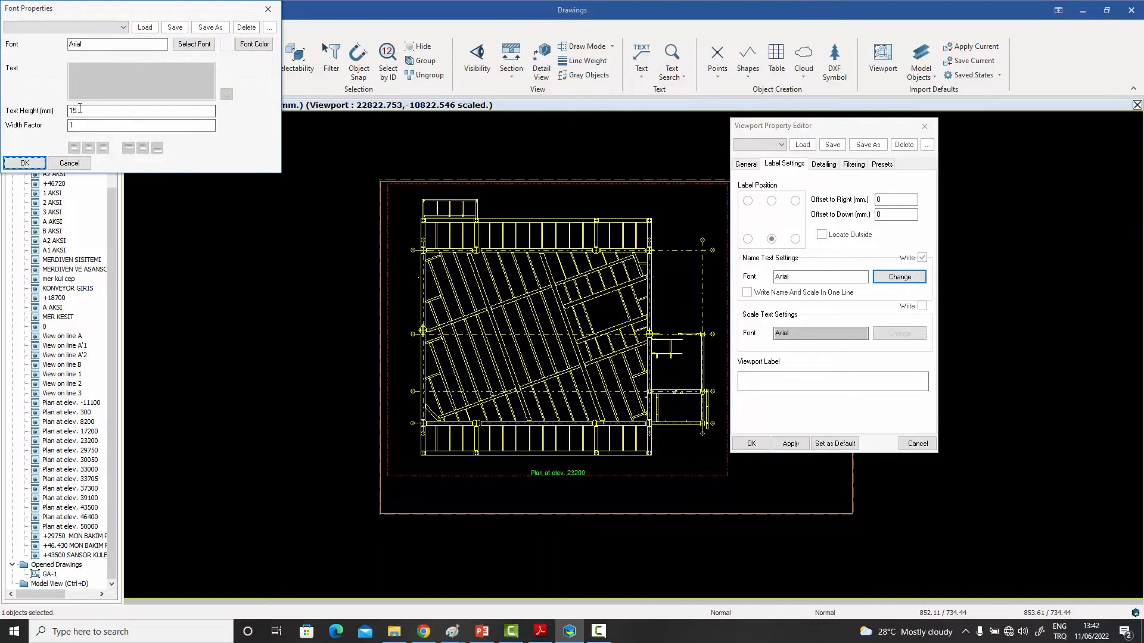
pyautogui.moveTo(81, 111); pyautogui.dragTo(18, 113)
pyautogui.click(24, 163)
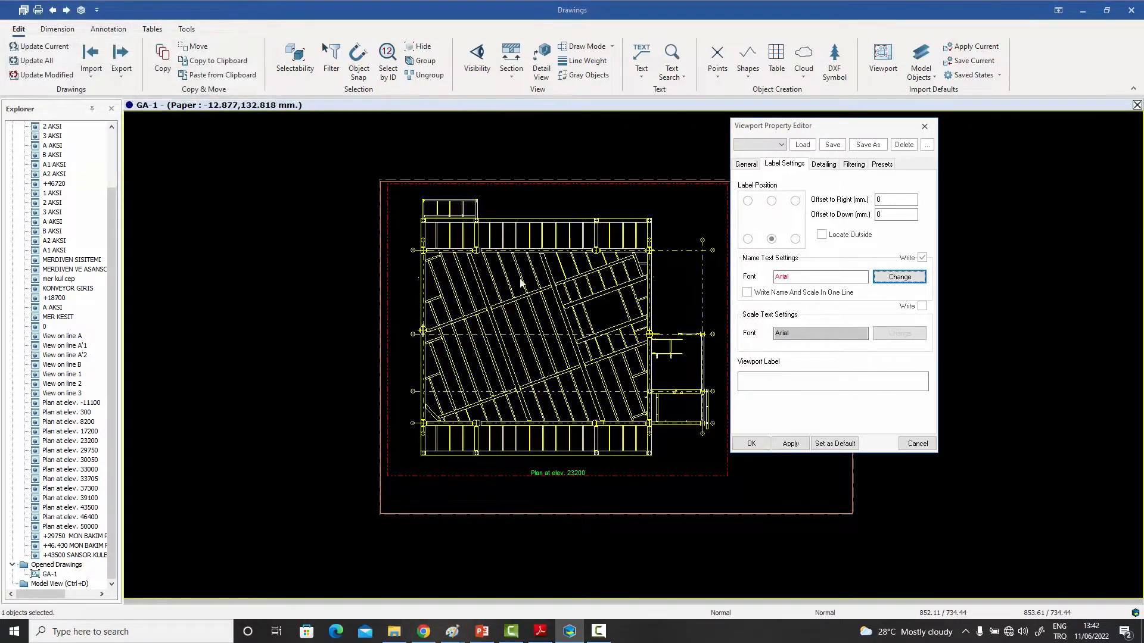
pyautogui.click(791, 444)
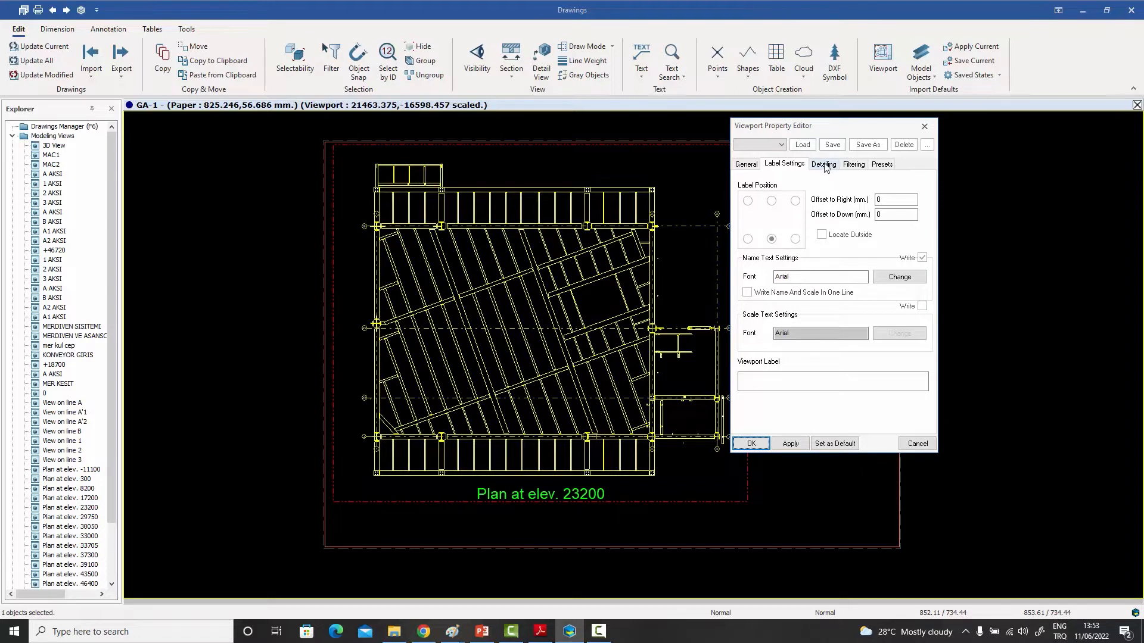
# Set the viewport's filtering limits to 1000 up and -1000 down, and confirm the viewport properties.
pyautogui.click(855, 165)
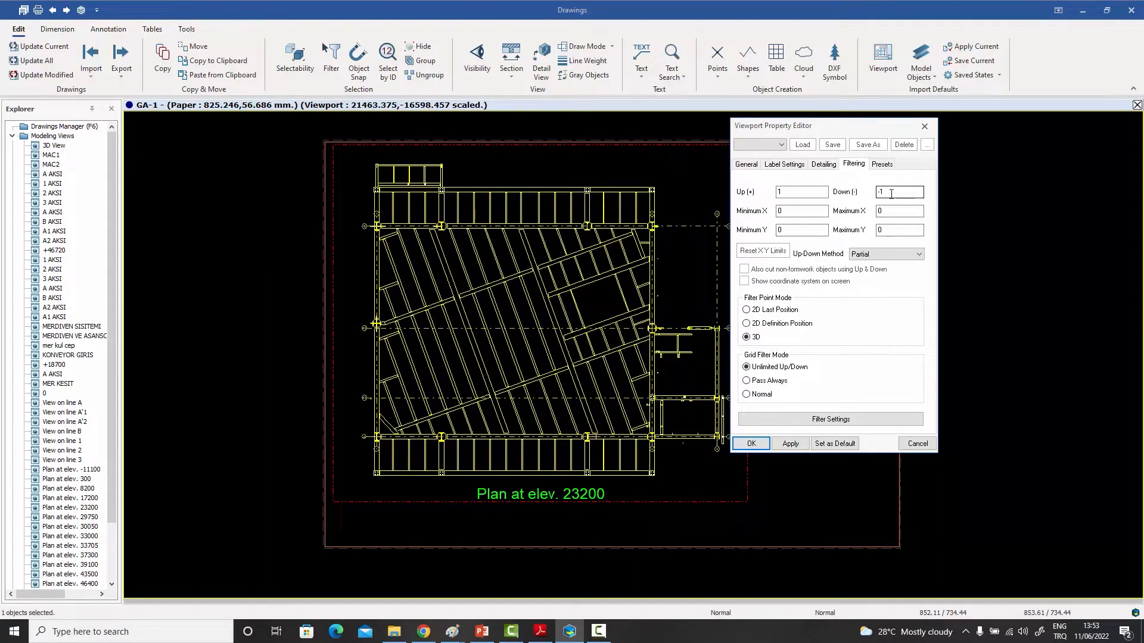
pyautogui.click(795, 194)
pyautogui.click(790, 444)
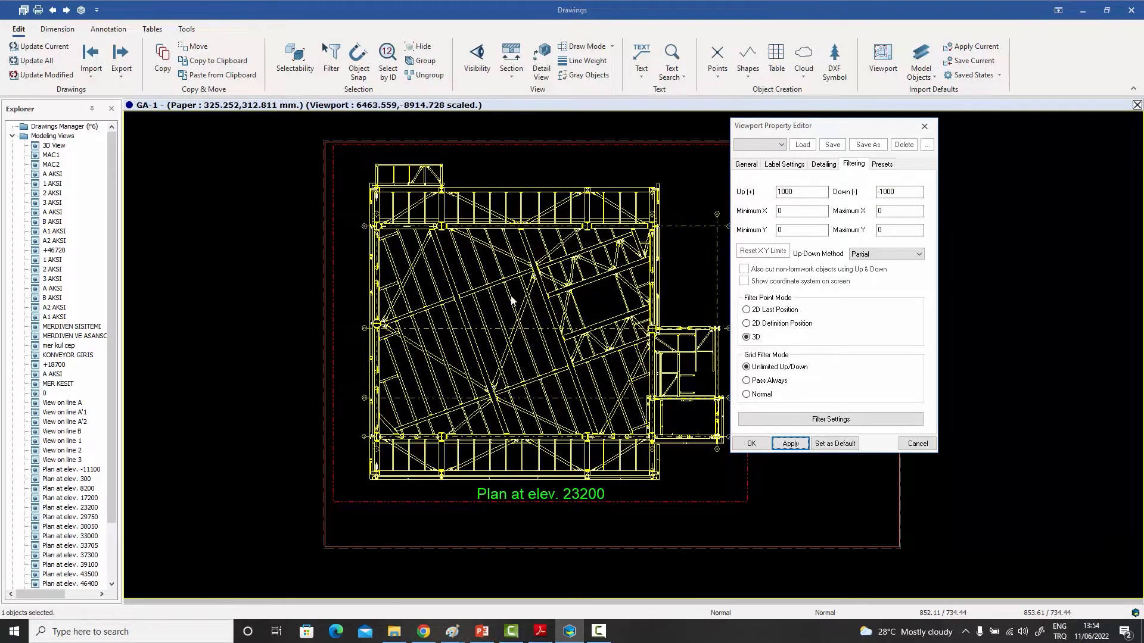
pyautogui.click(749, 444)
# Examine the bracing members and their bolted end connections in the plan at close range.
pyautogui.scroll(8, 632, 244)
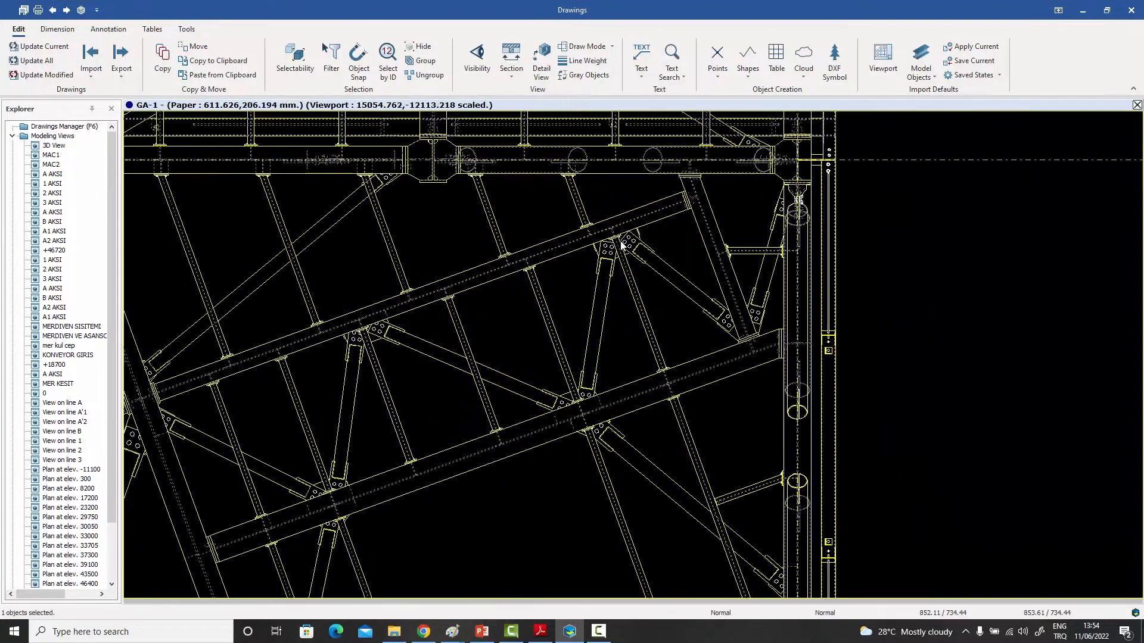
pyautogui.scroll(3, 633, 244)
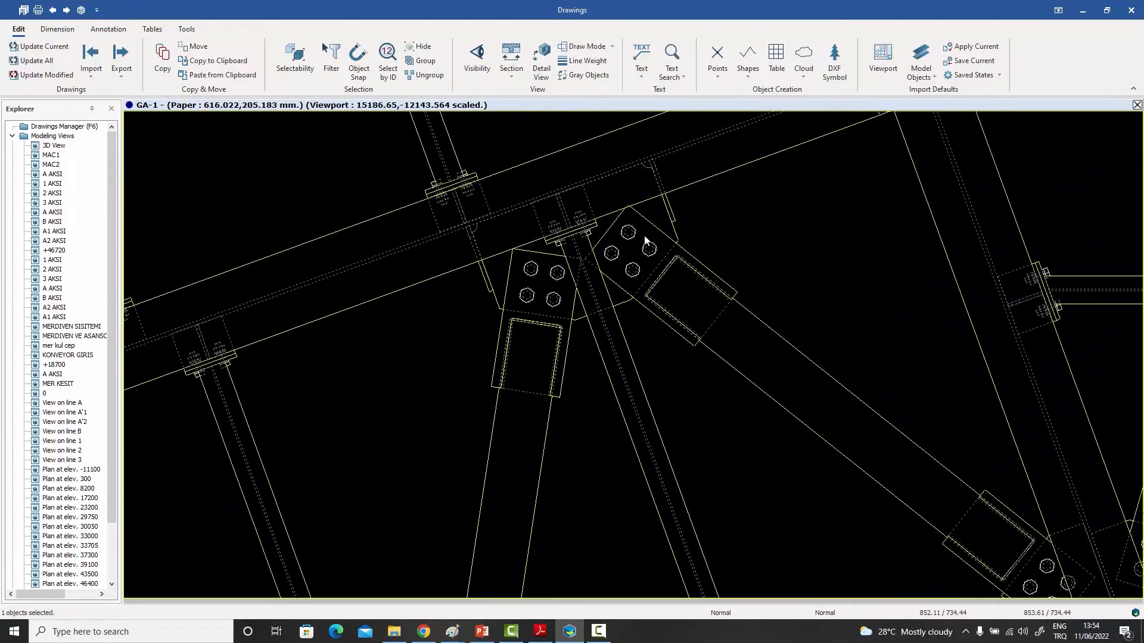
pyautogui.scroll(-10, 645, 241)
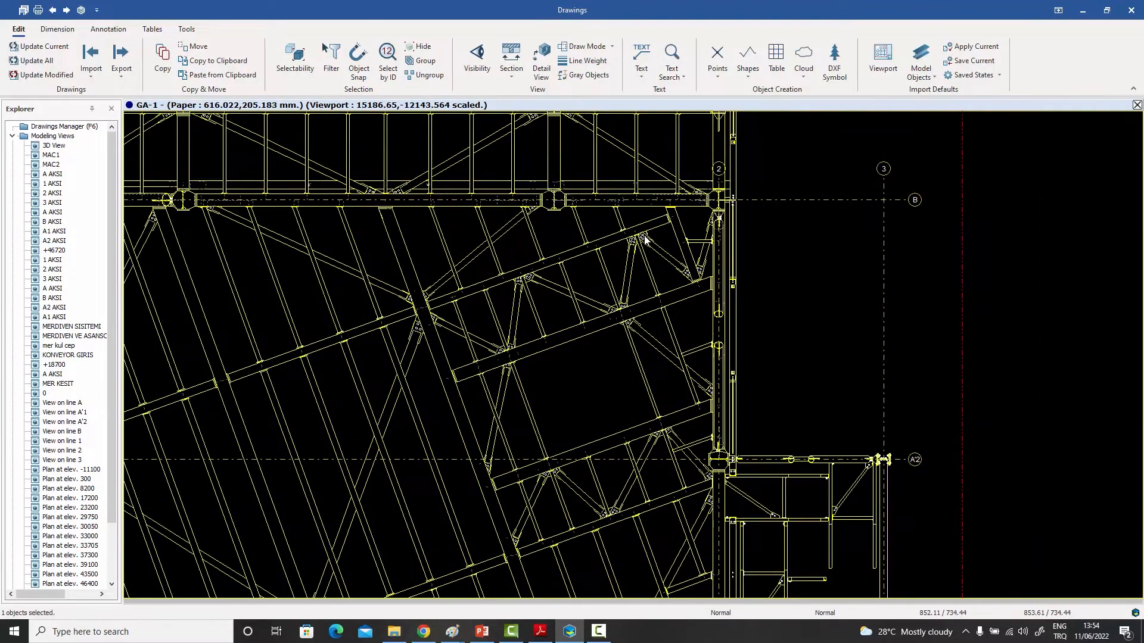
pyautogui.scroll(-5, 627, 237)
pyautogui.moveTo(431, 178); pyautogui.dragTo(483, 224, button='middle')
pyautogui.scroll(10, 486, 176)
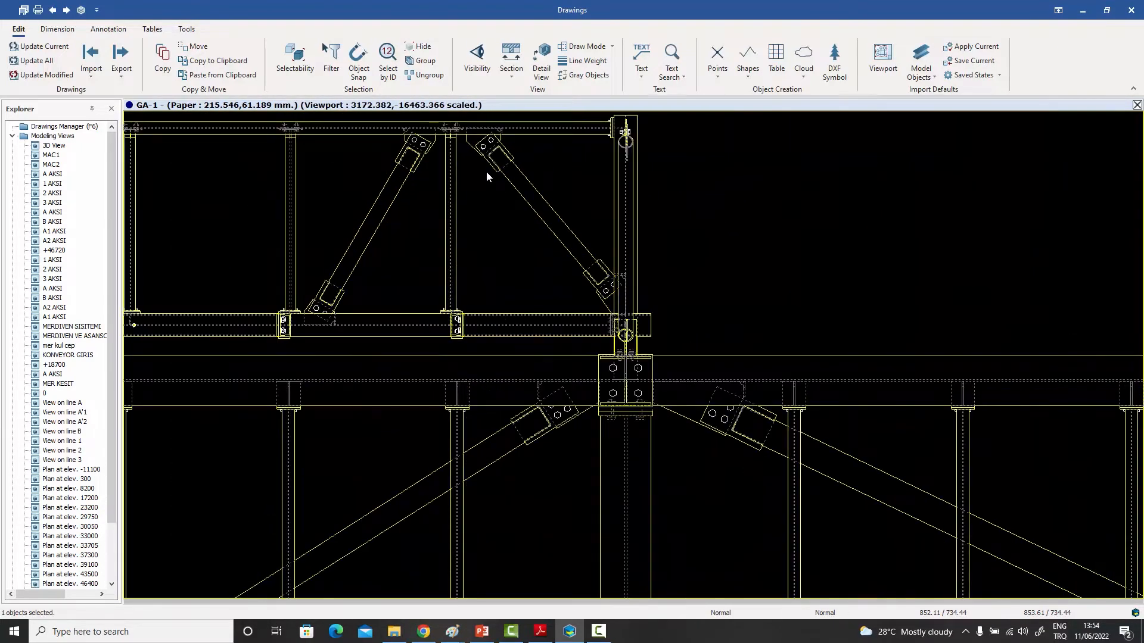
pyautogui.scroll(5, 507, 255)
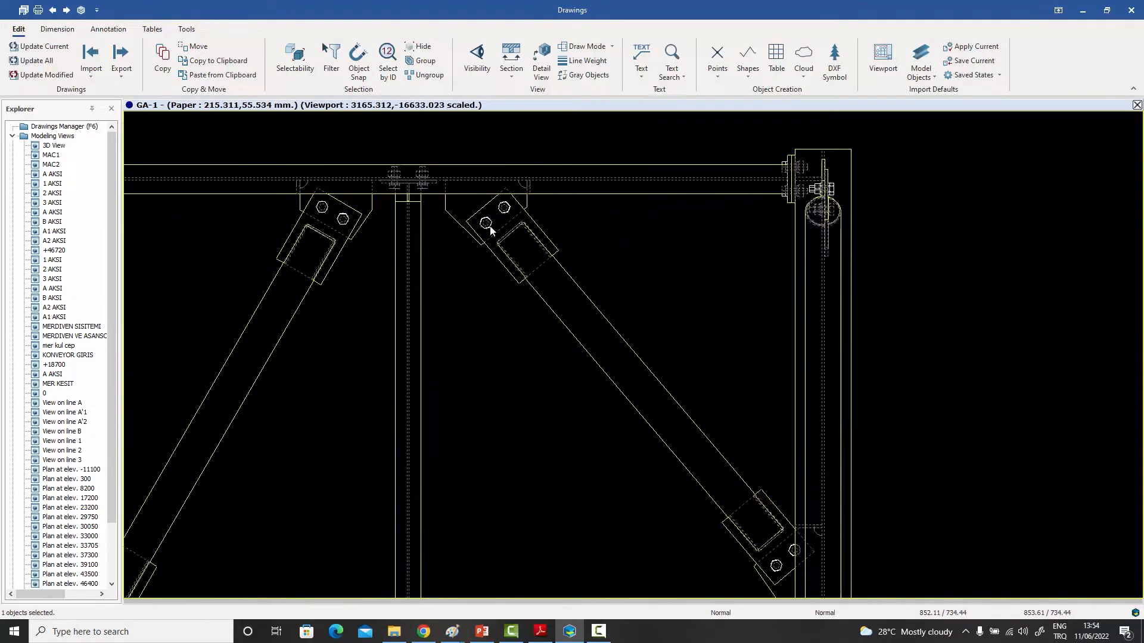
pyautogui.scroll(-2, 490, 229)
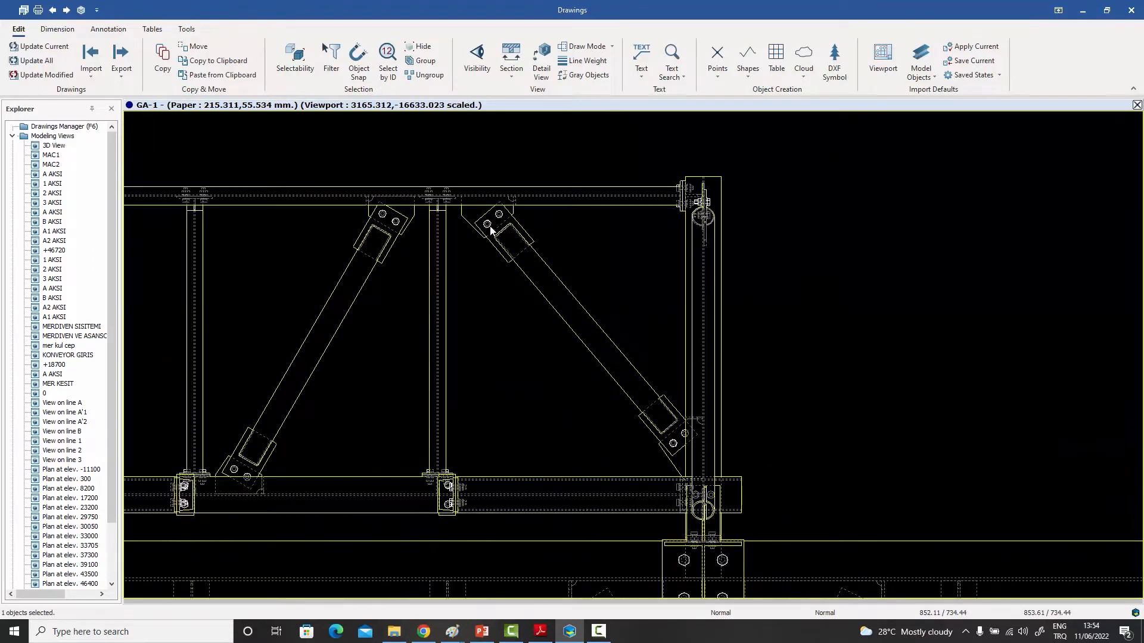
pyautogui.scroll(2, 489, 230)
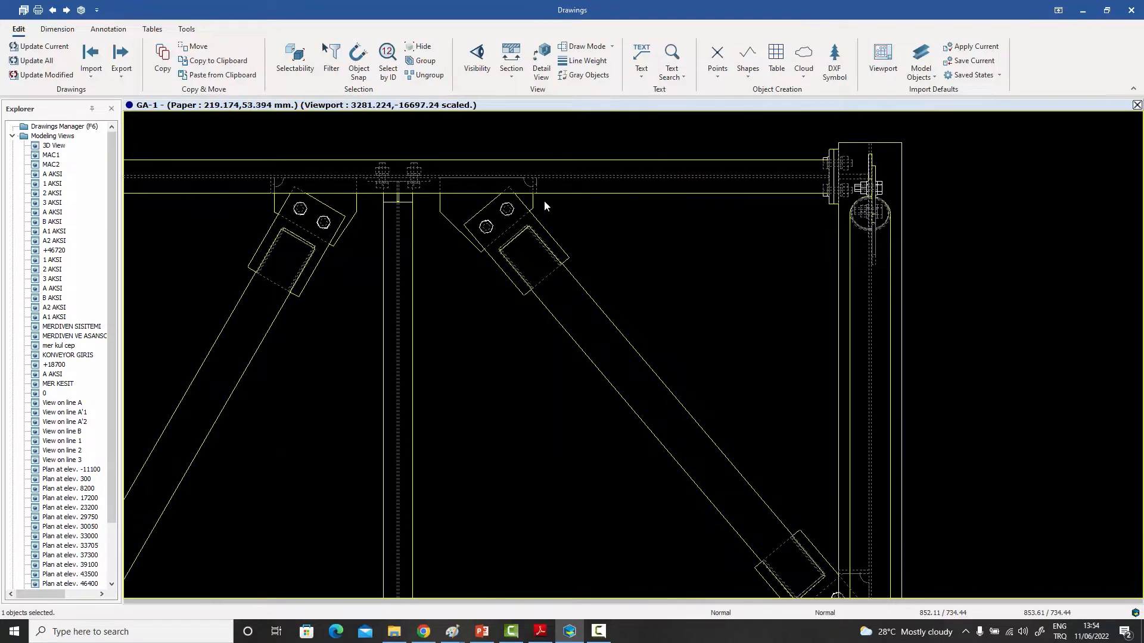
# Try the Wireframe and Hidden Line draw modes on the plan viewport.
pyautogui.doubleClick(646, 241)
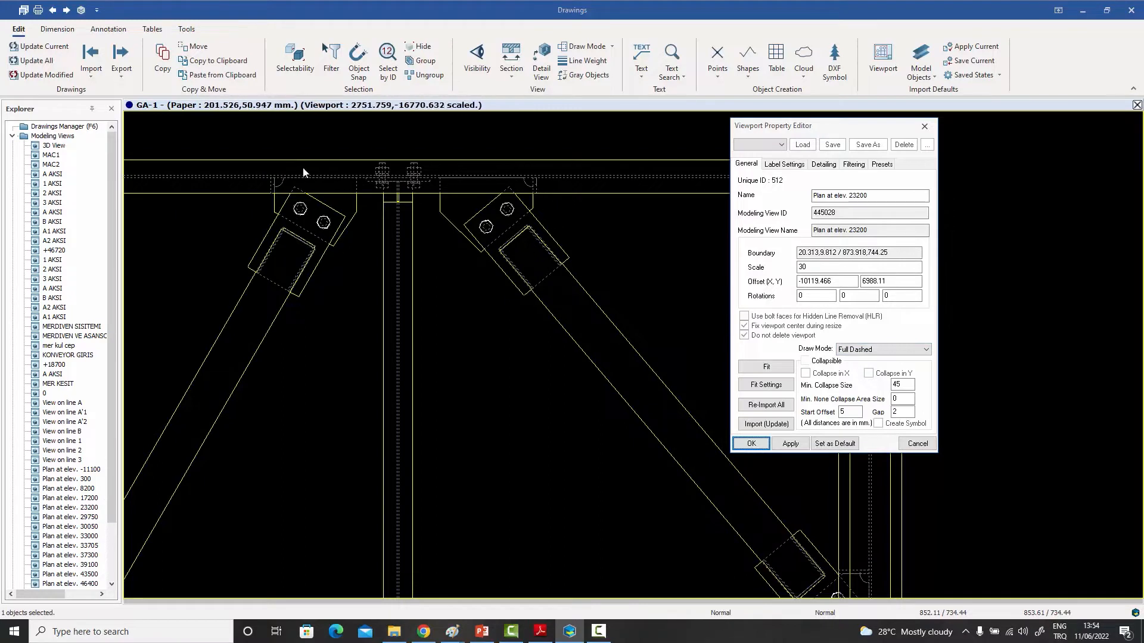
pyautogui.click(867, 350)
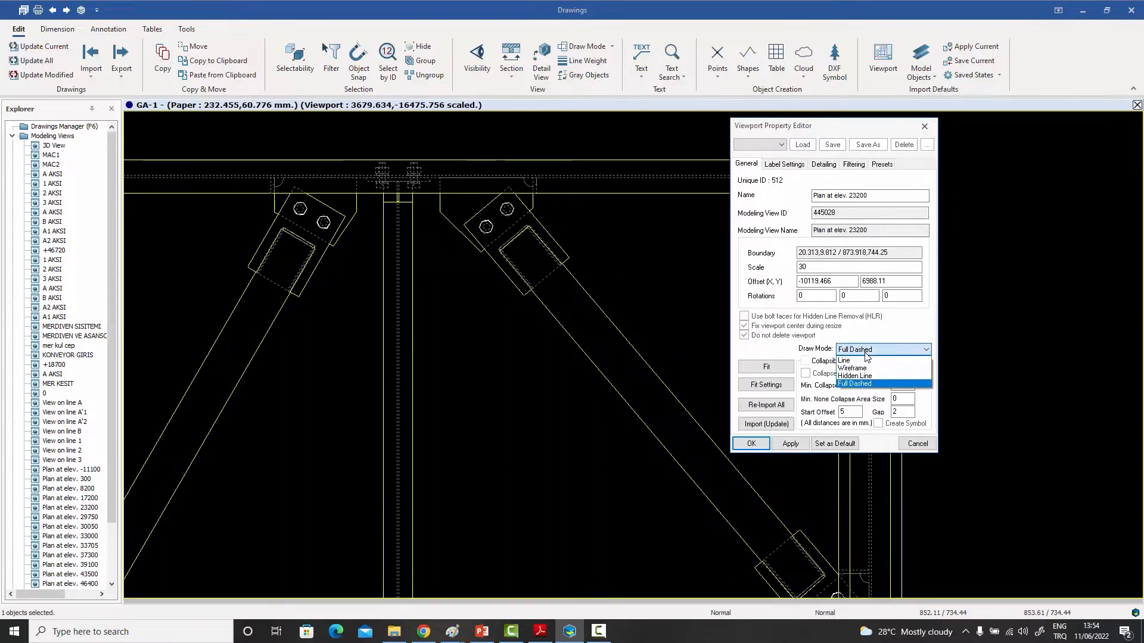
pyautogui.click(858, 368)
pyautogui.click(793, 444)
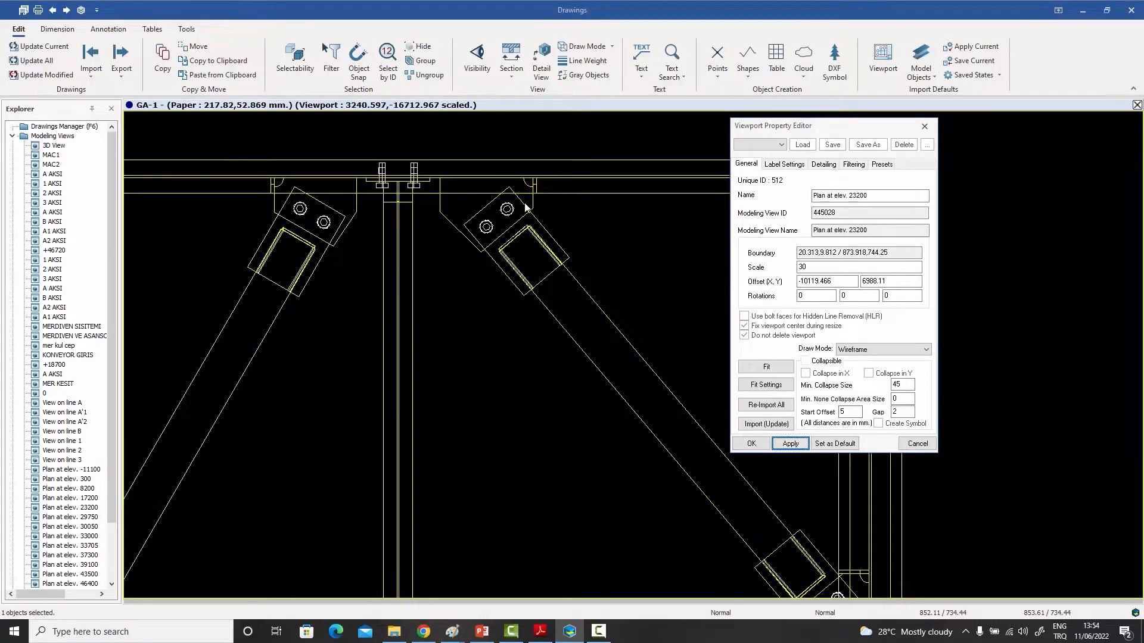
pyautogui.click(871, 352)
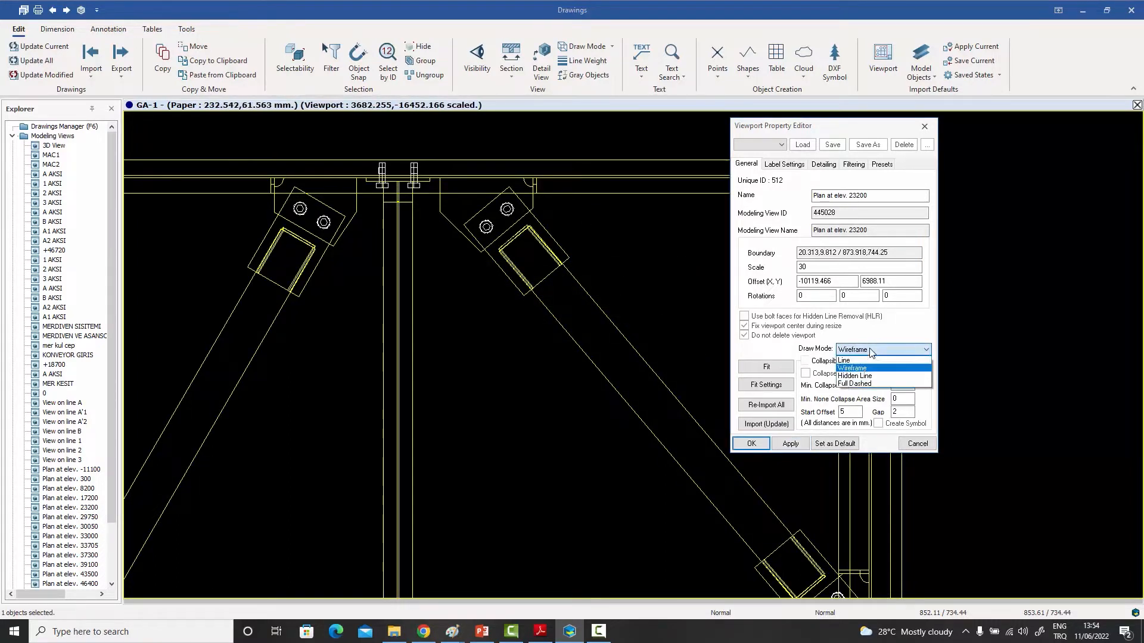
pyautogui.click(858, 376)
pyautogui.click(790, 444)
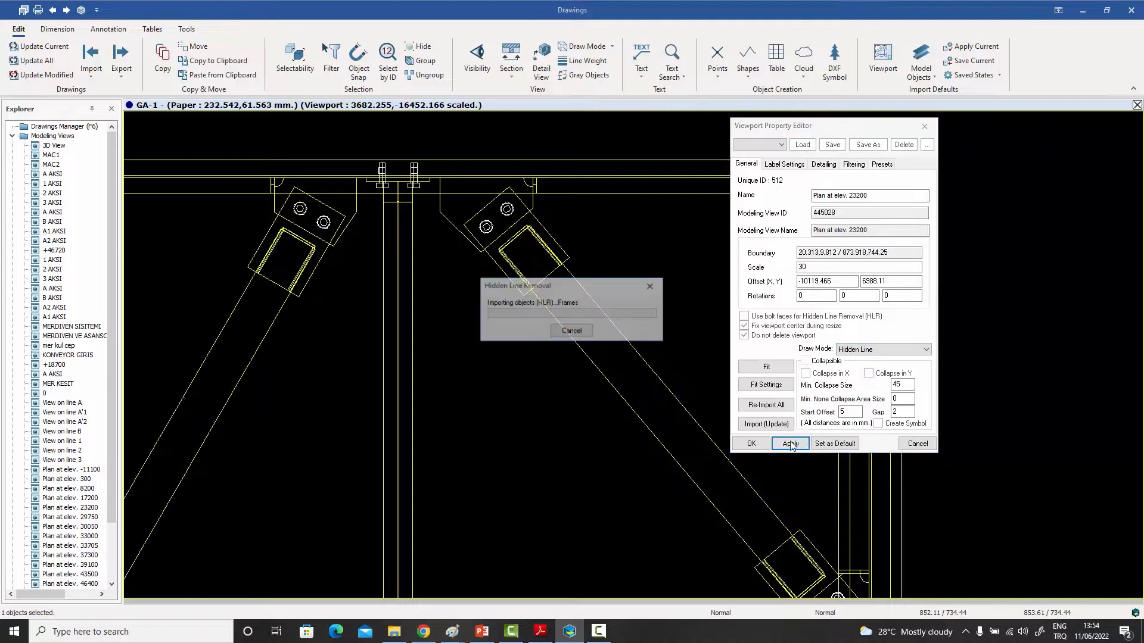
# Return the plan viewport to the Full Dashed draw mode and close its properties.
pyautogui.click(888, 350)
pyautogui.click(876, 385)
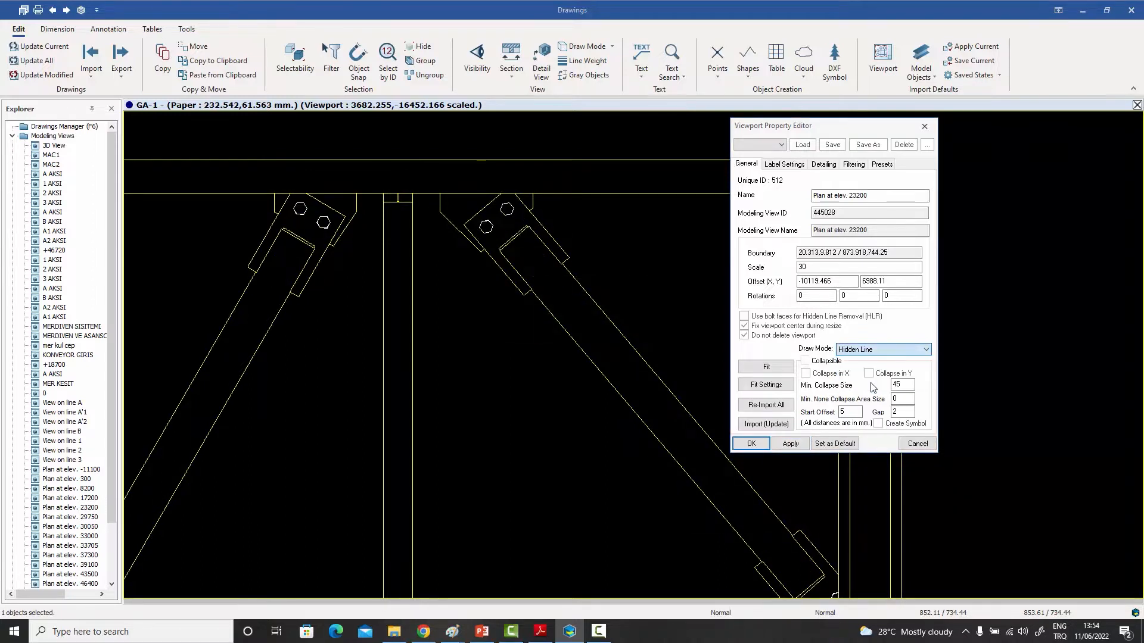
pyautogui.click(788, 444)
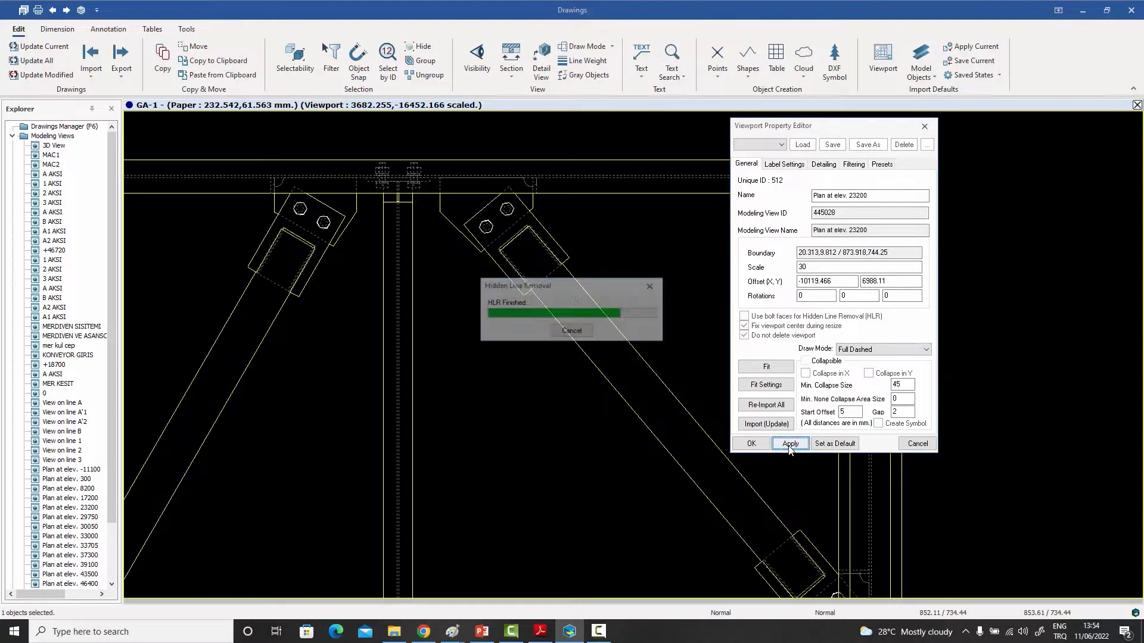
pyautogui.click(751, 444)
# Bring the whole plan into view and review the viewport's up and down filtering limits.
pyautogui.scroll(-6, 668, 271)
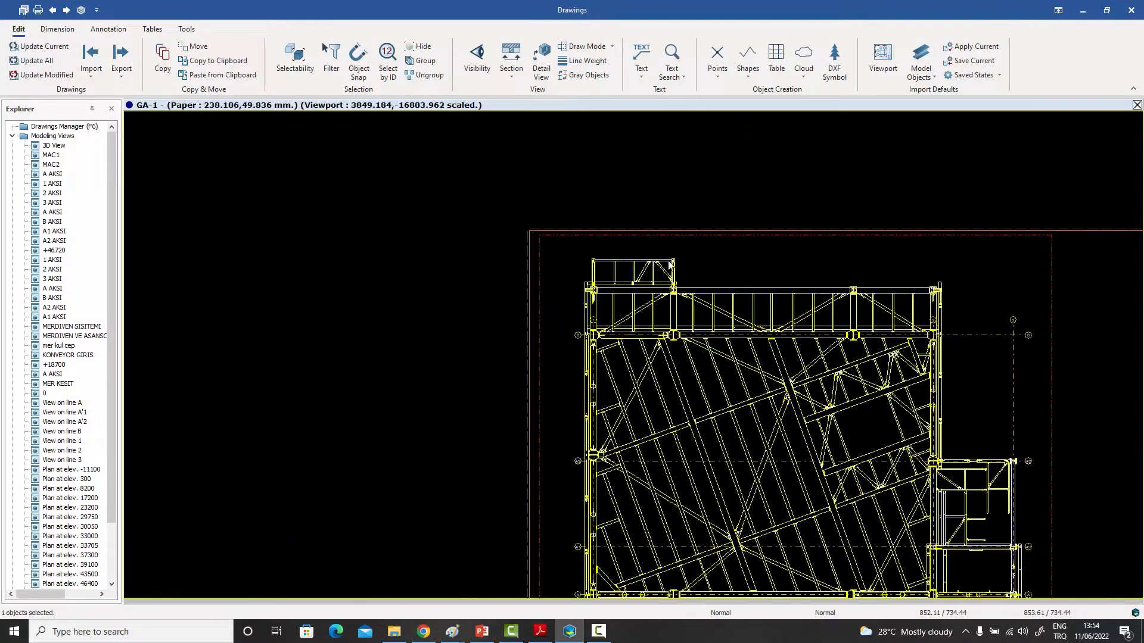
pyautogui.moveTo(668, 263)
pyautogui.mouseDown(button='middle')
pyautogui.moveTo(549, 169)
pyautogui.moveTo(484, 160)
pyautogui.mouseUp(button='middle')
pyautogui.moveTo(775, 303); pyautogui.dragTo(734, 294, button='middle')
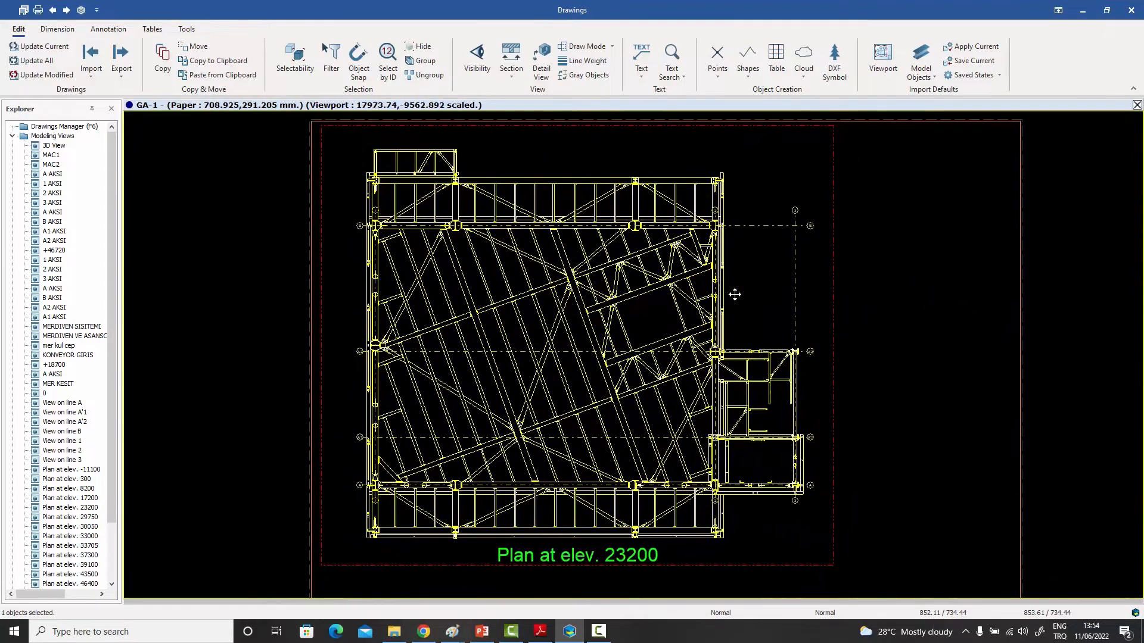
pyautogui.doubleClick(748, 288)
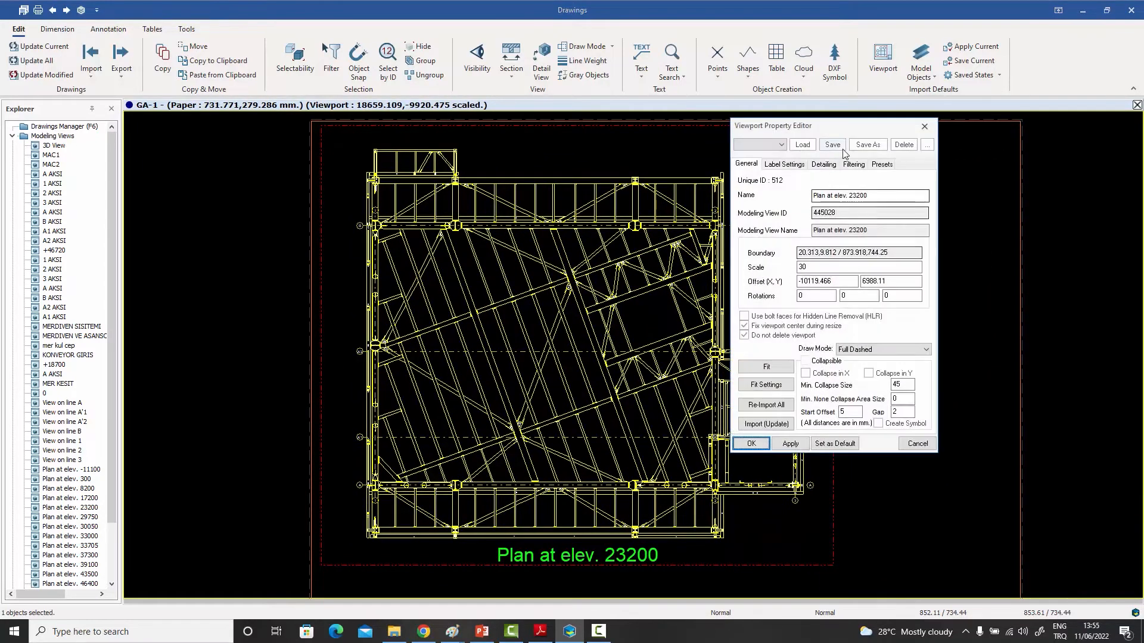
pyautogui.click(854, 165)
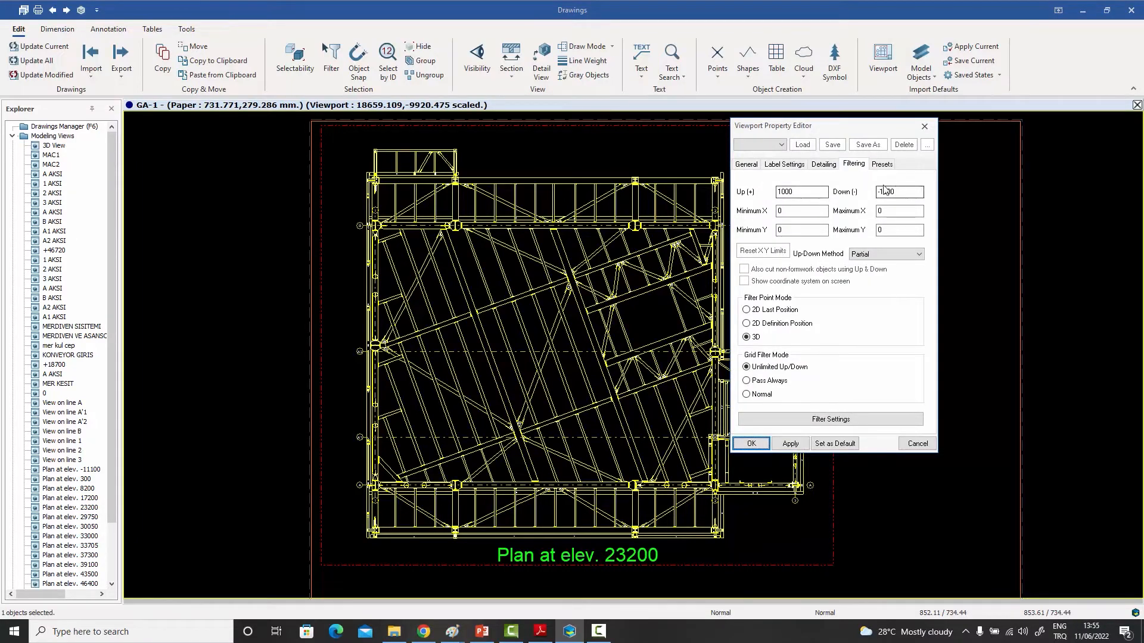
pyautogui.click(789, 188)
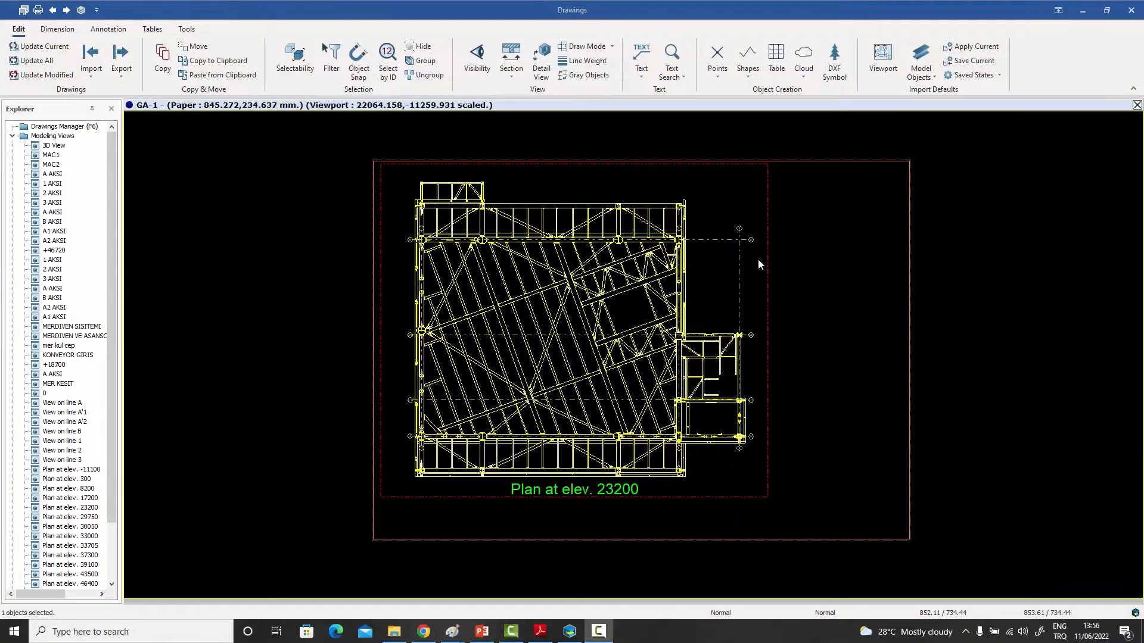
# Check the Up-Down Method options in the viewport's filtering settings and cancel without changes.
pyautogui.doubleClick(728, 181)
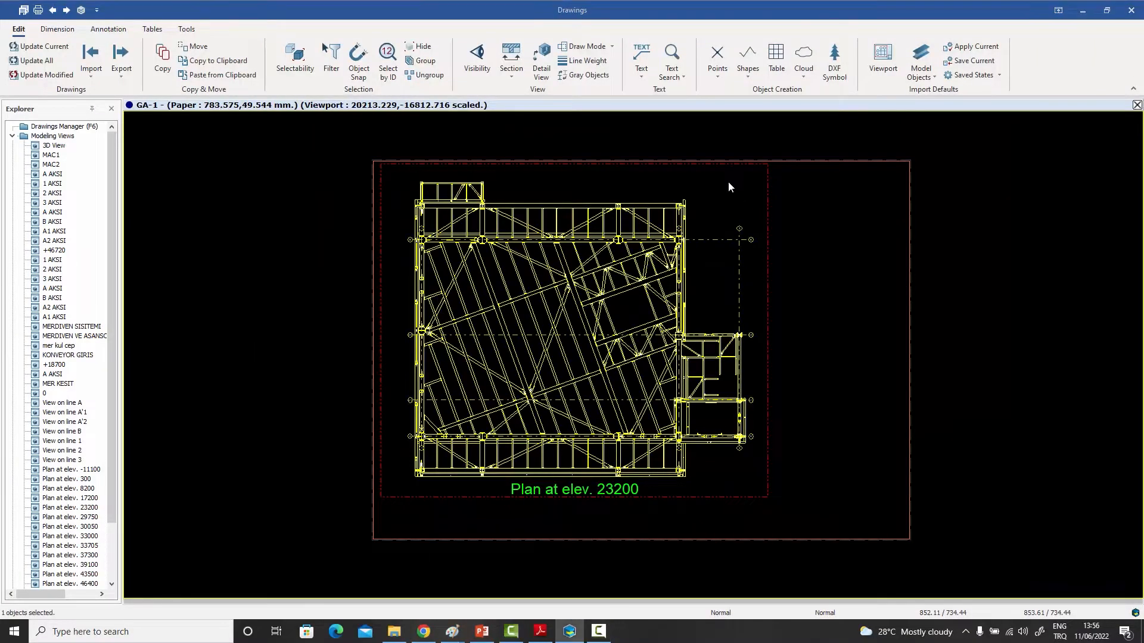
pyautogui.moveTo(811, 128); pyautogui.dragTo(820, 136)
pyautogui.click(862, 173)
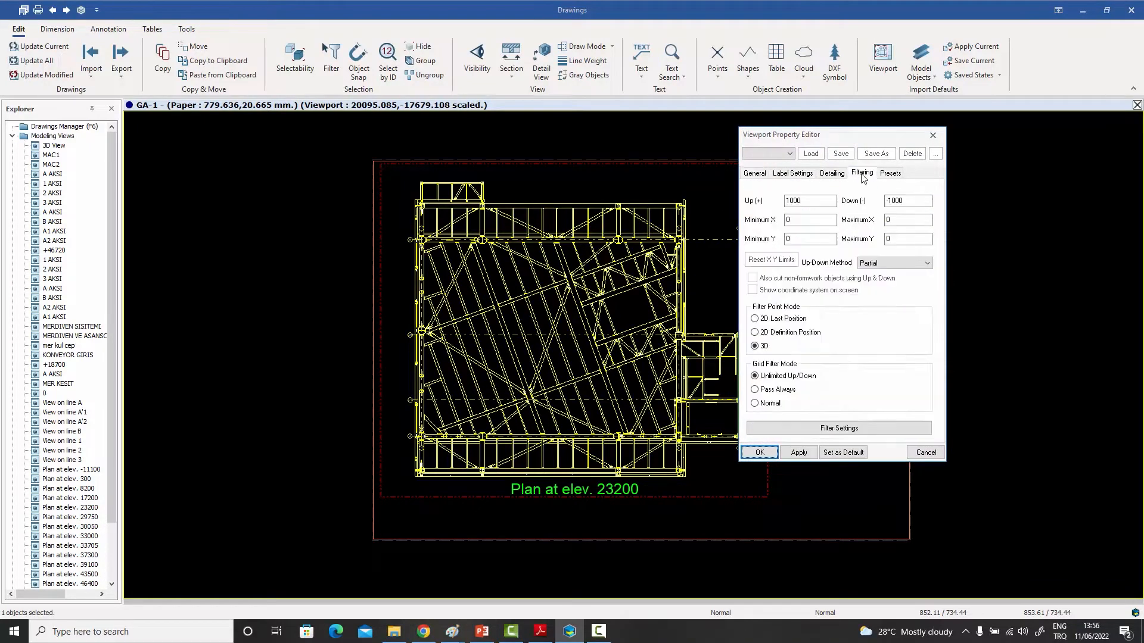
pyautogui.click(892, 267)
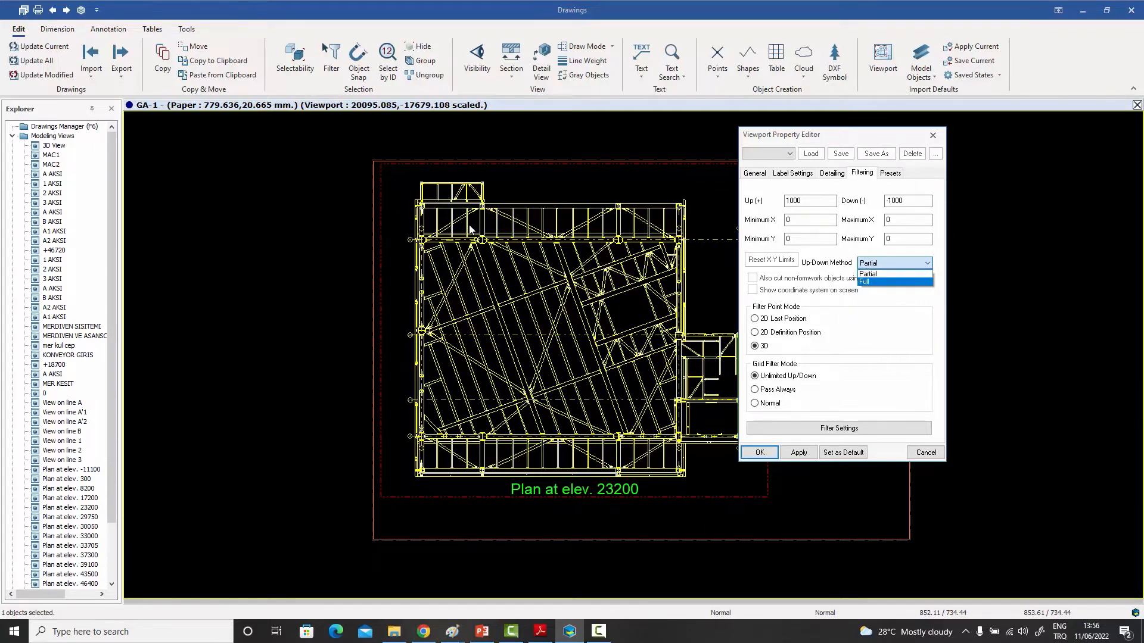
pyautogui.click(922, 458)
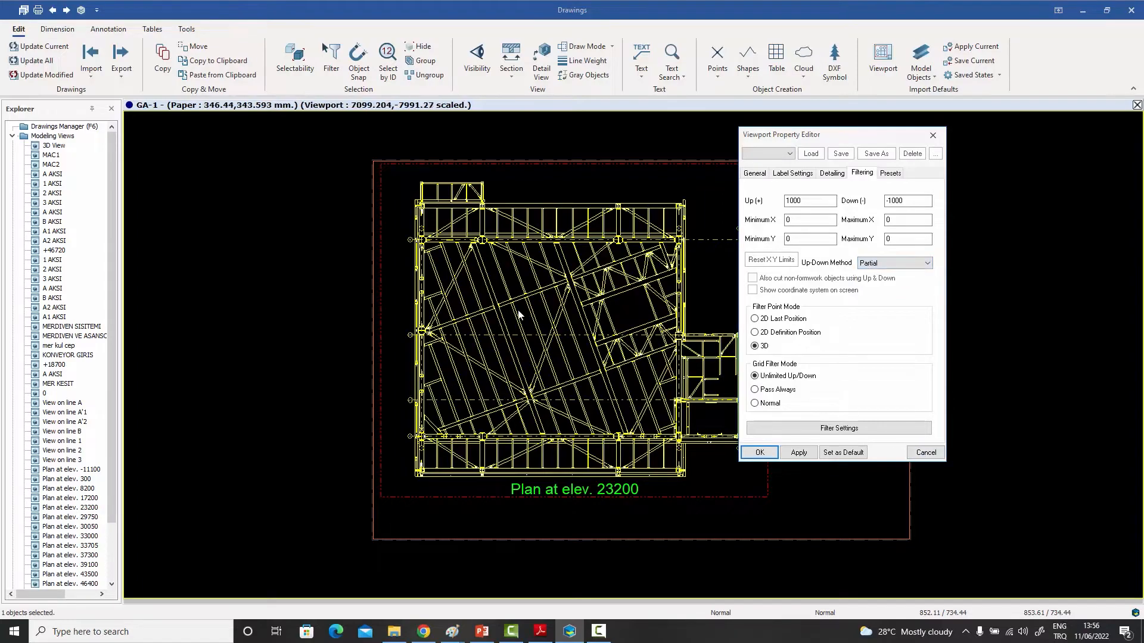
pyautogui.click(924, 453)
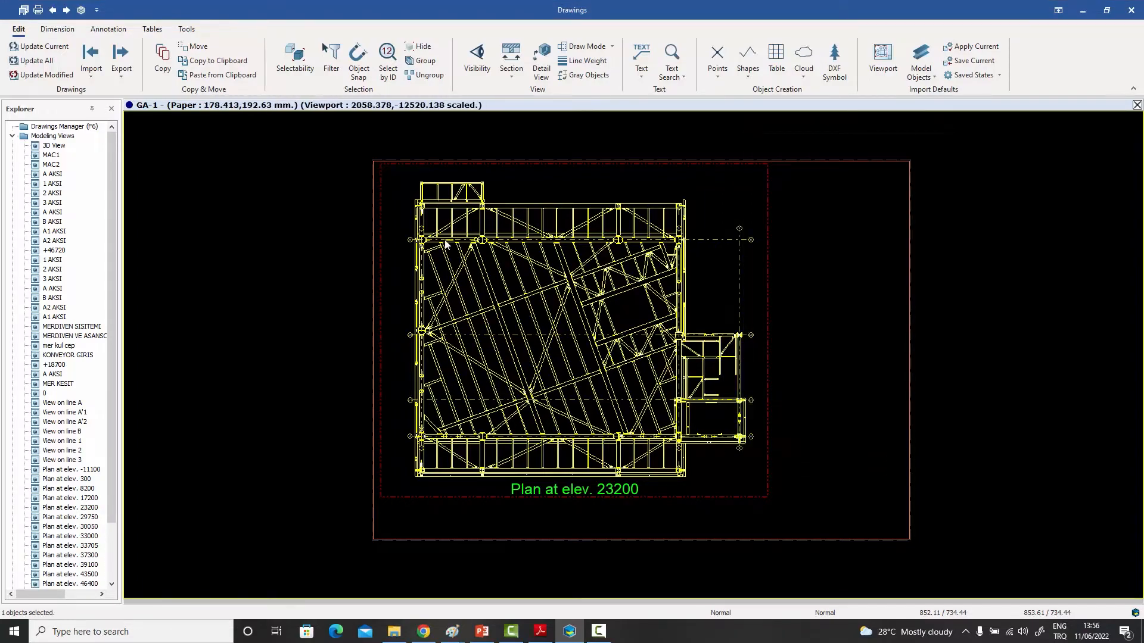
# Inspect the column connection at the corner near grids A and 1, and try the Full Up-Down Method in the plan viewport's filtering settings.
pyautogui.scroll(10, 426, 223)
pyautogui.scroll(-6, 428, 274)
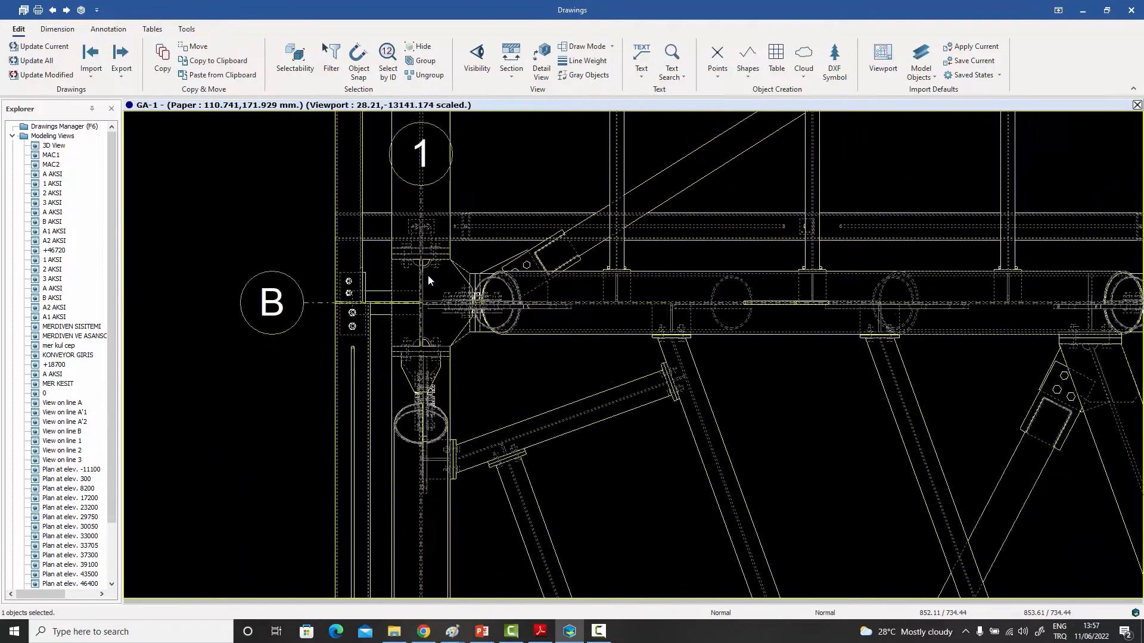
pyautogui.scroll(5, 431, 137)
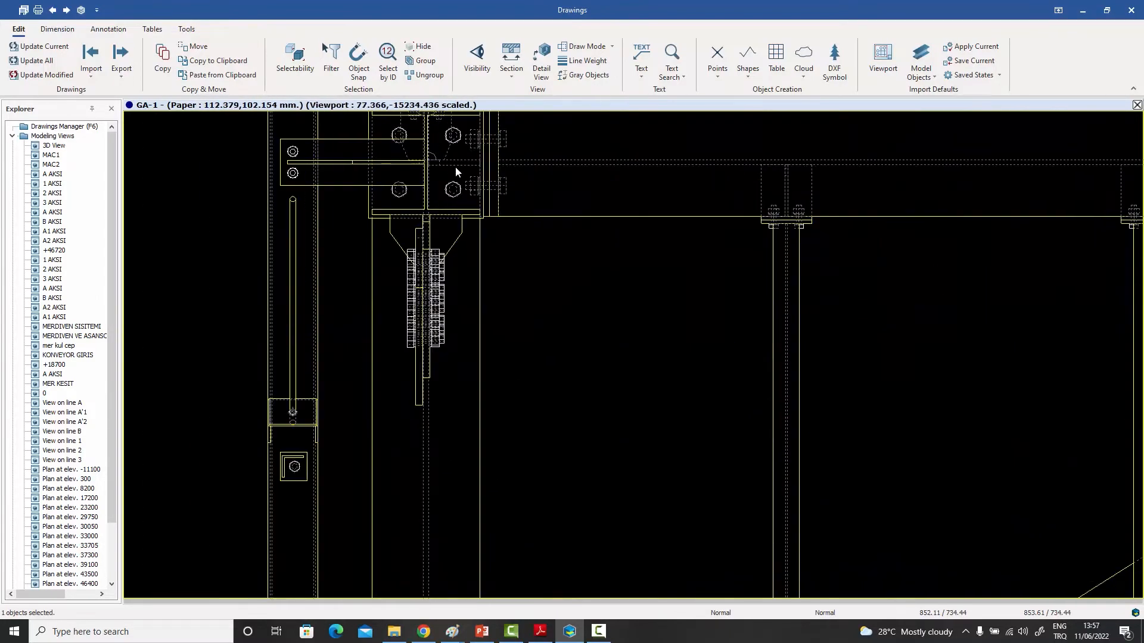
pyautogui.scroll(-10, 455, 166)
pyautogui.scroll(10, 460, 451)
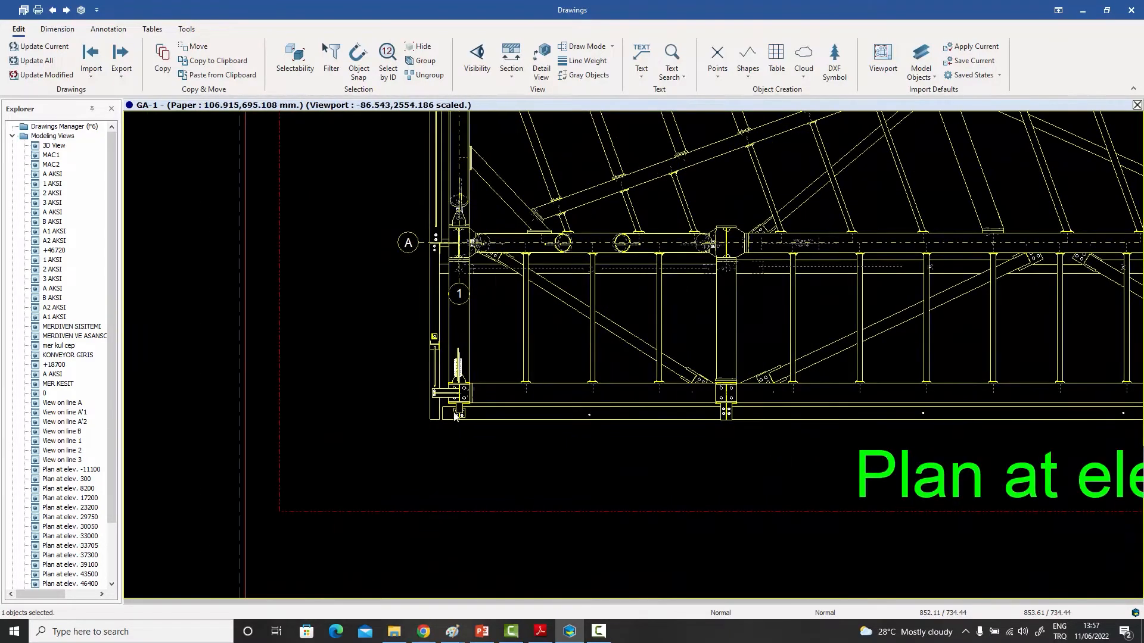
pyautogui.click(451, 373)
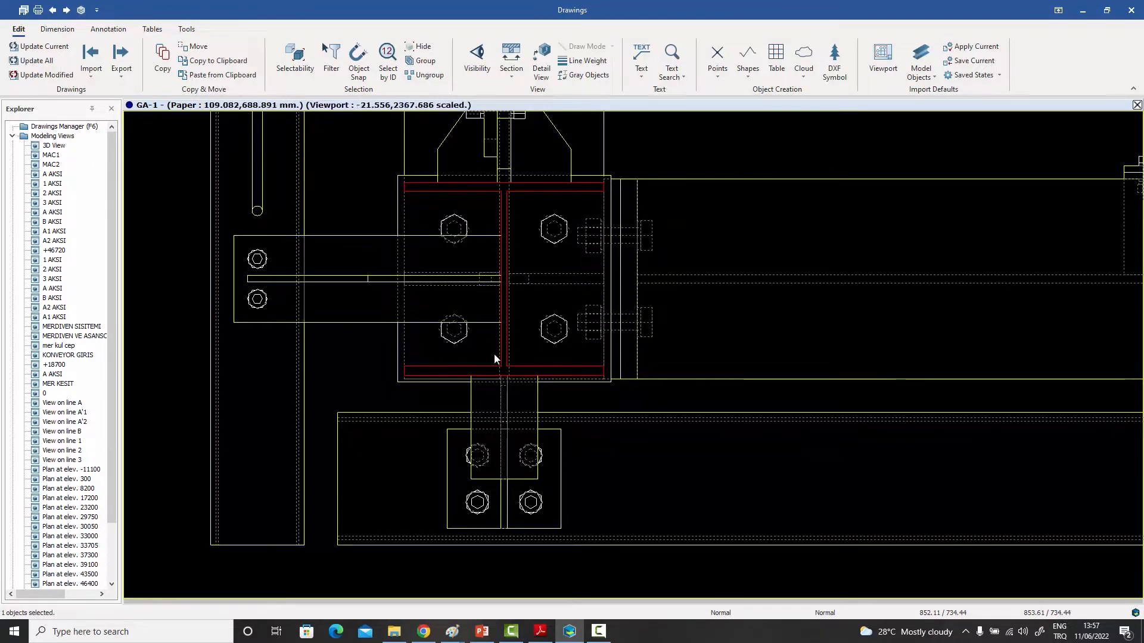
pyautogui.doubleClick(728, 149)
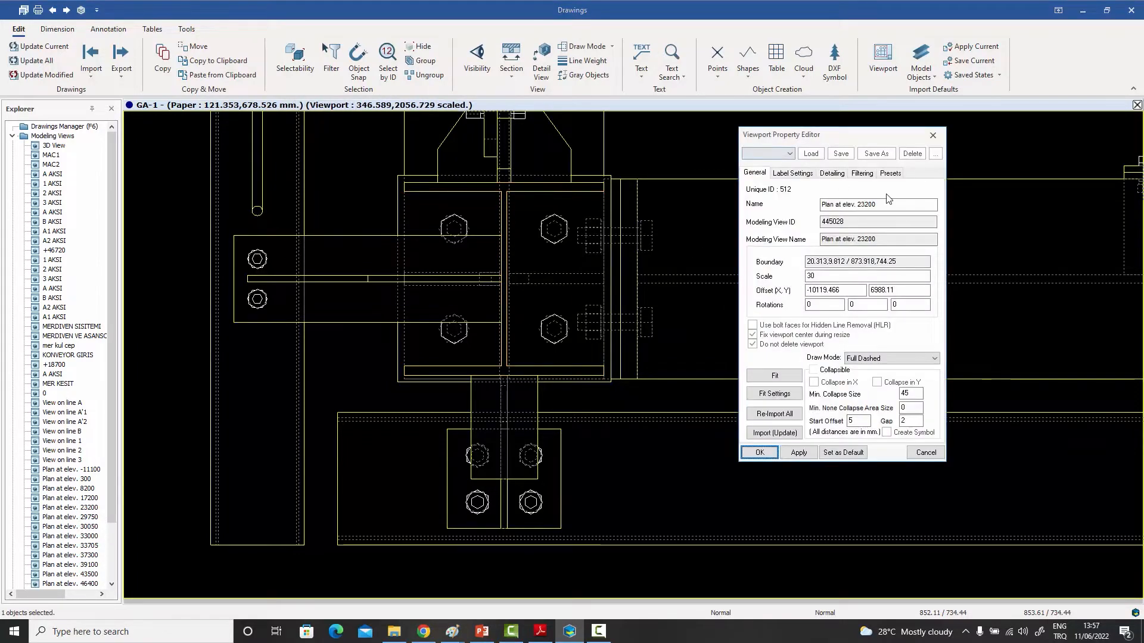
pyautogui.click(862, 173)
pyautogui.click(875, 269)
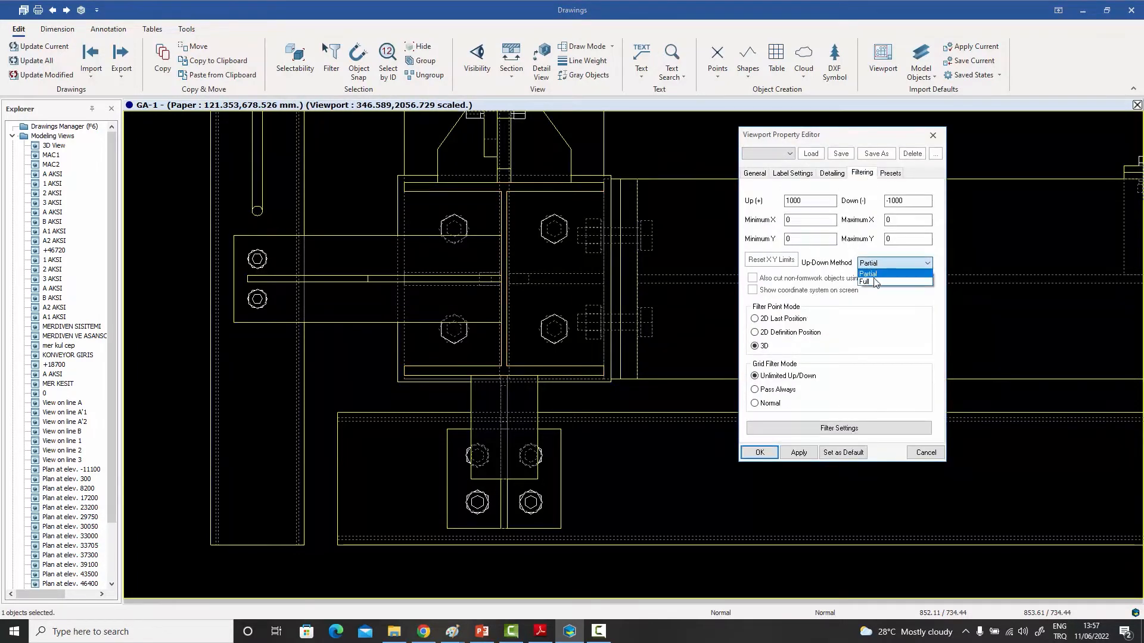
pyautogui.click(874, 280)
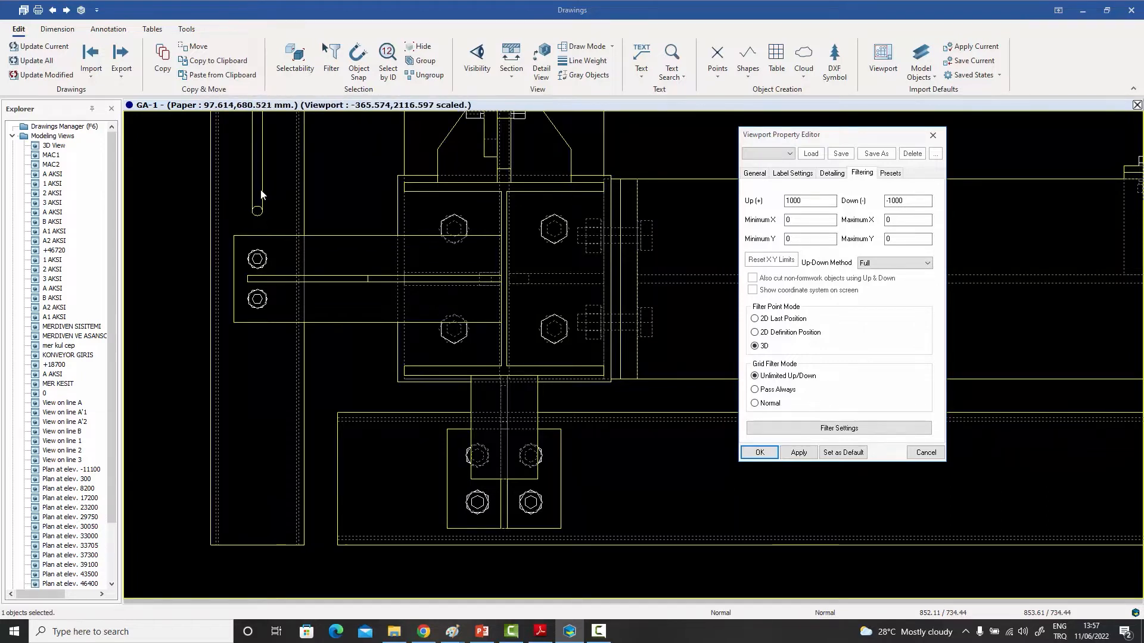
pyautogui.click(771, 453)
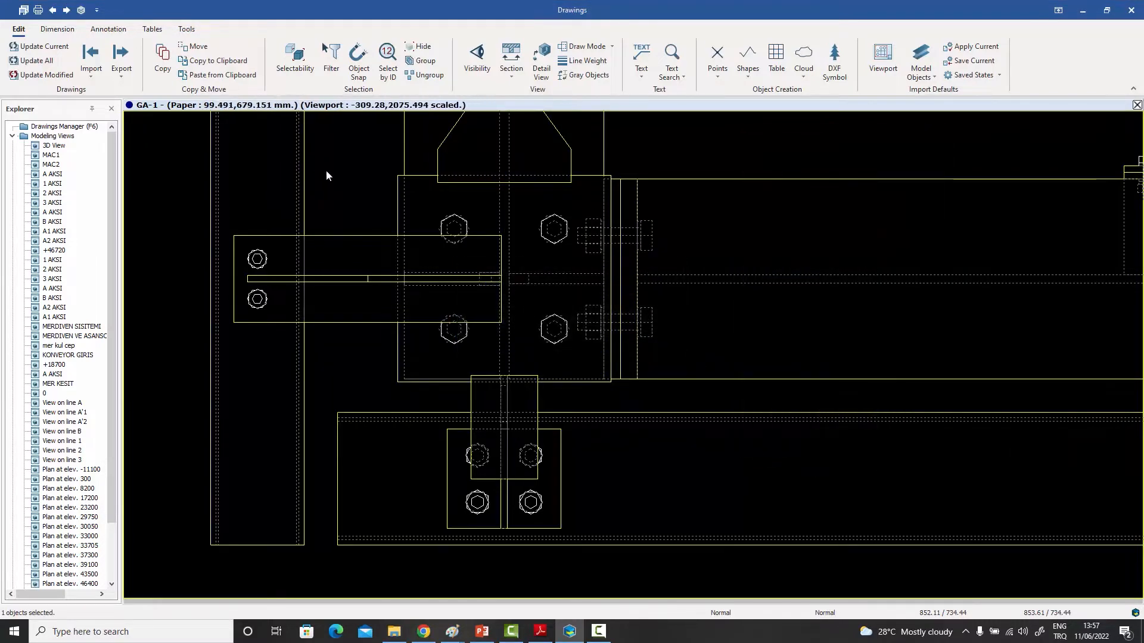
# Set the plan viewport's Up-Down Method back to Partial, apply it and check the corner column's section lines.
pyautogui.doubleClick(677, 149)
pyautogui.click(862, 173)
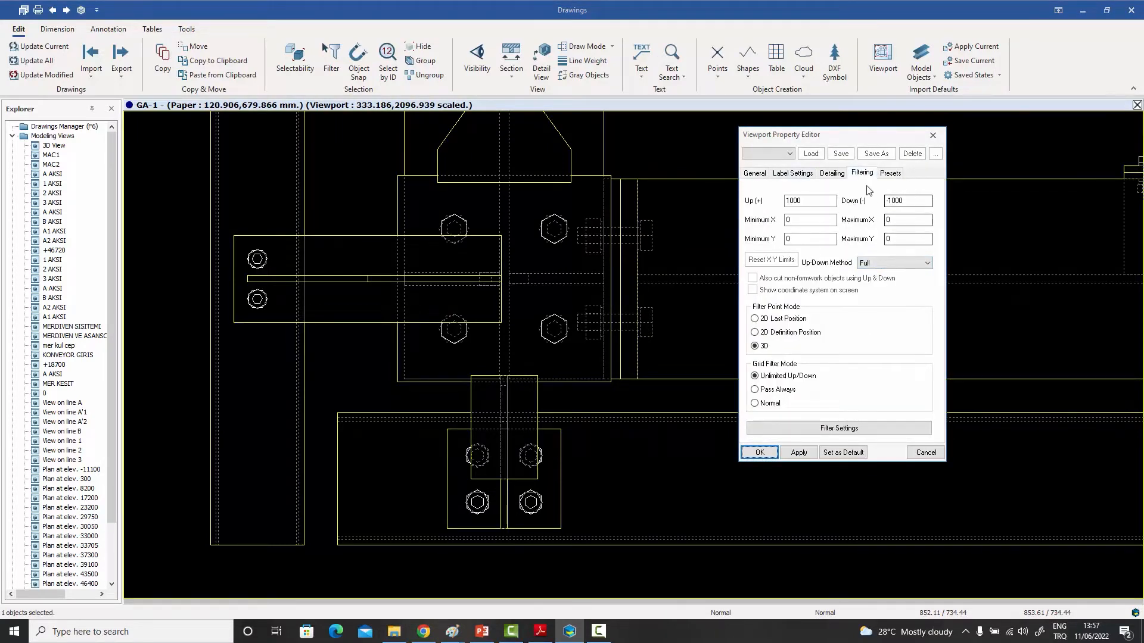
pyautogui.click(879, 264)
pyautogui.click(880, 283)
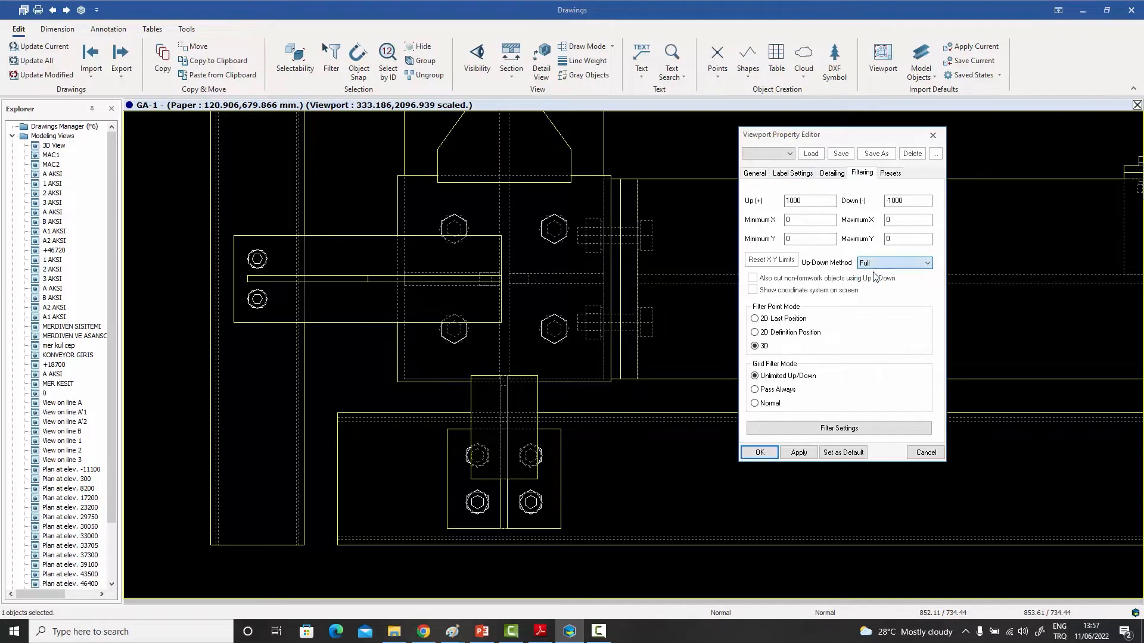
pyautogui.click(760, 453)
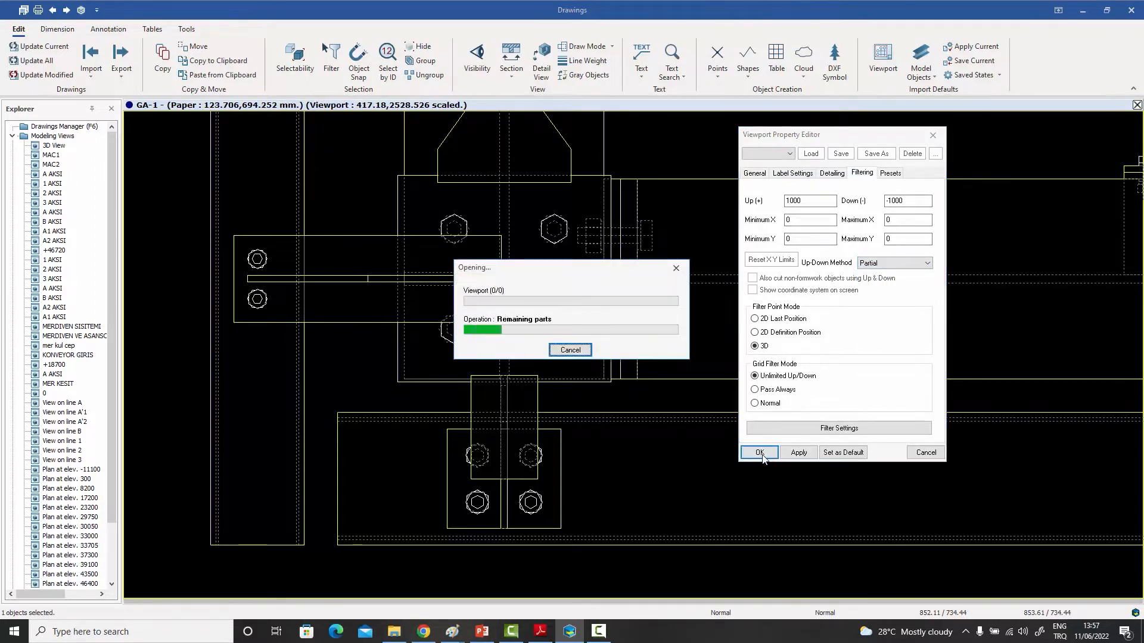
pyautogui.scroll(-5, 731, 441)
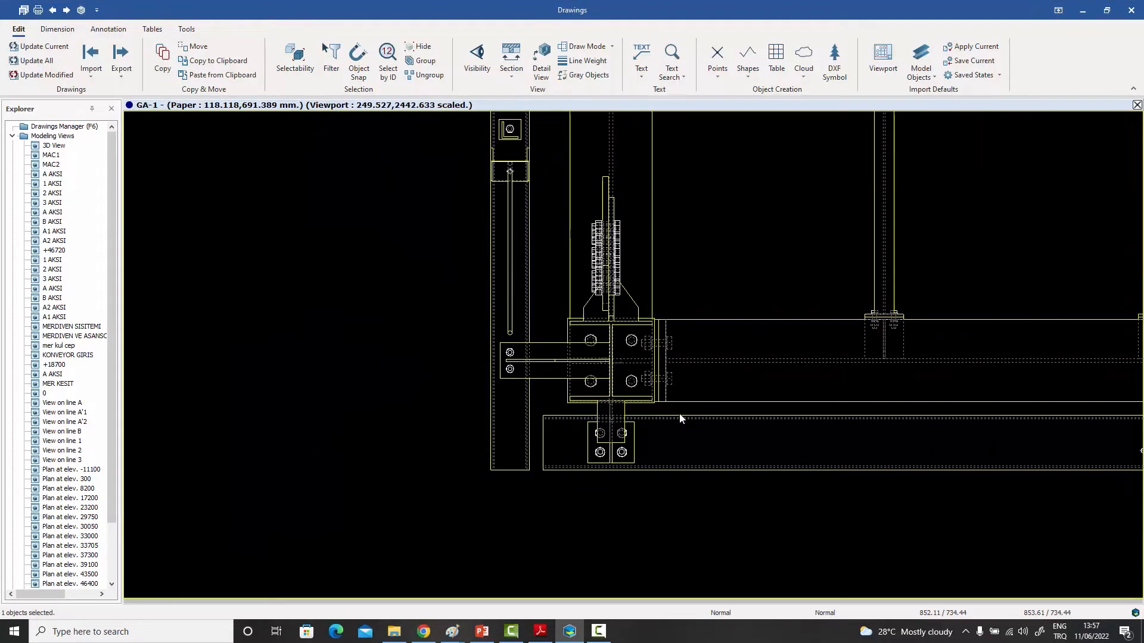
pyautogui.scroll(4, 744, 375)
pyautogui.scroll(-2, 702, 369)
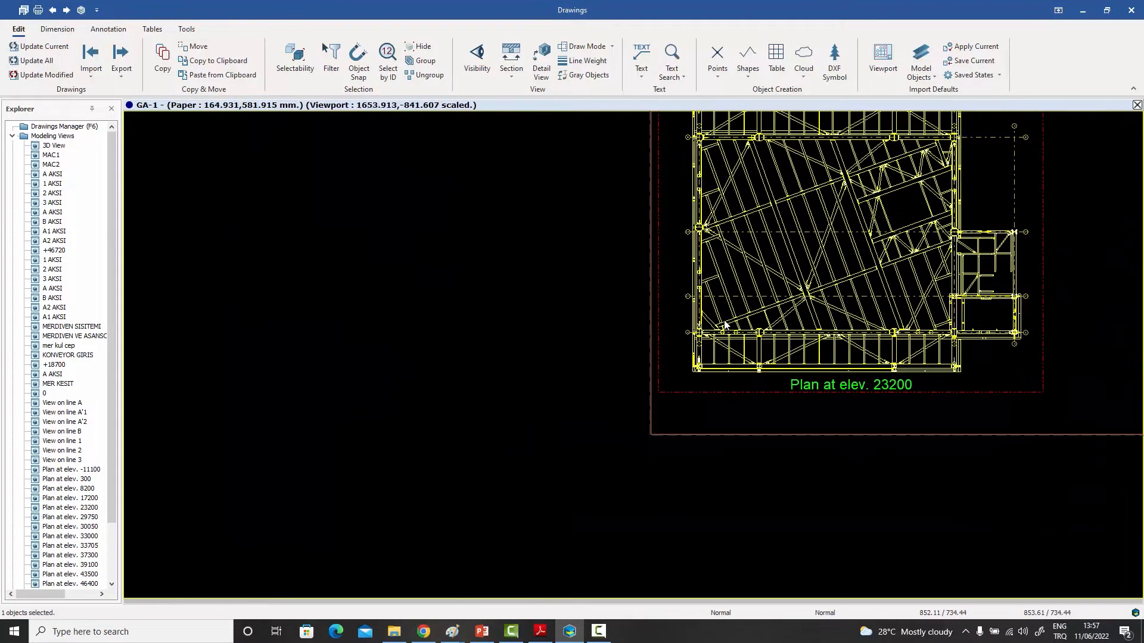
# Open the filter settings of the Plan at elev. 23200 viewport and review every filter category from General to UDA.
pyautogui.scroll(-1, 763, 241)
pyautogui.doubleClick(756, 205)
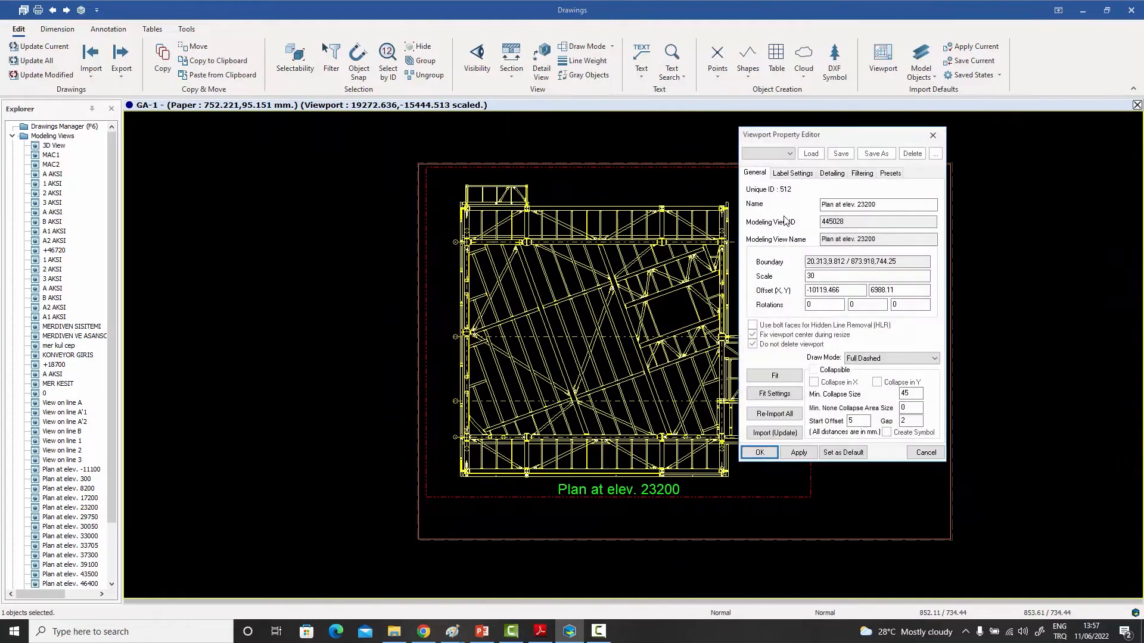
pyautogui.click(862, 172)
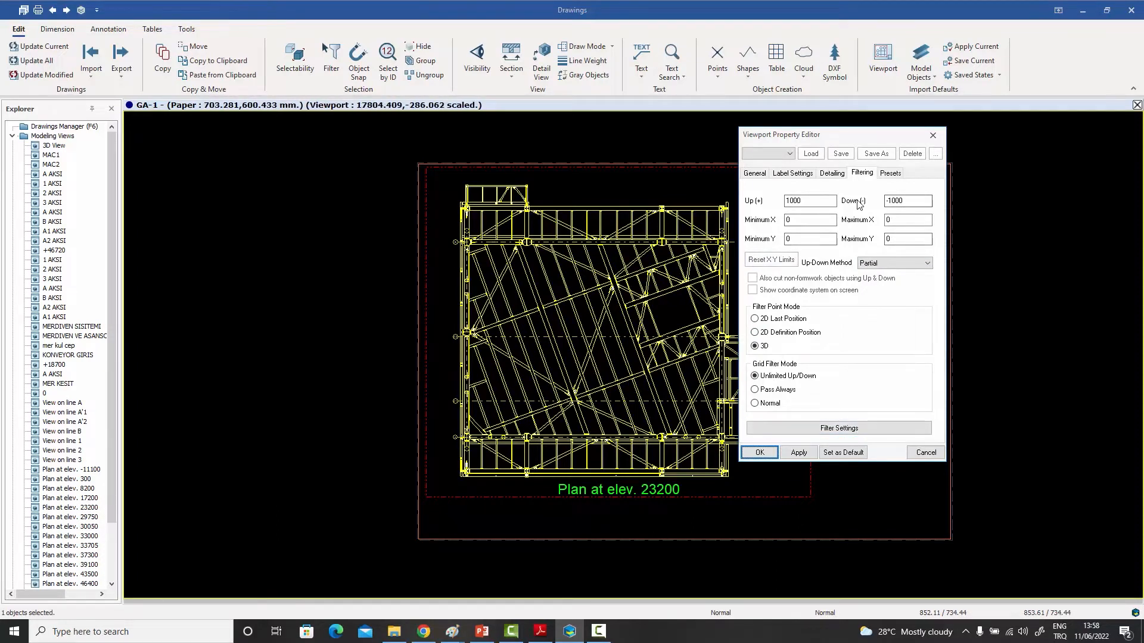
pyautogui.click(832, 429)
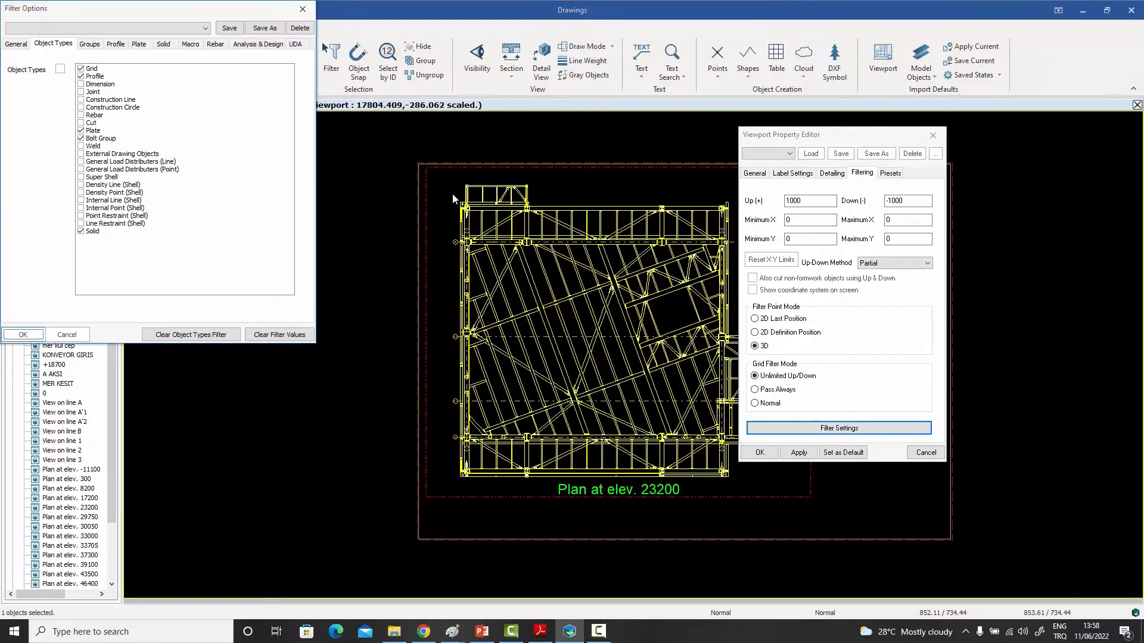
pyautogui.moveTo(188, 10); pyautogui.dragTo(240, 42)
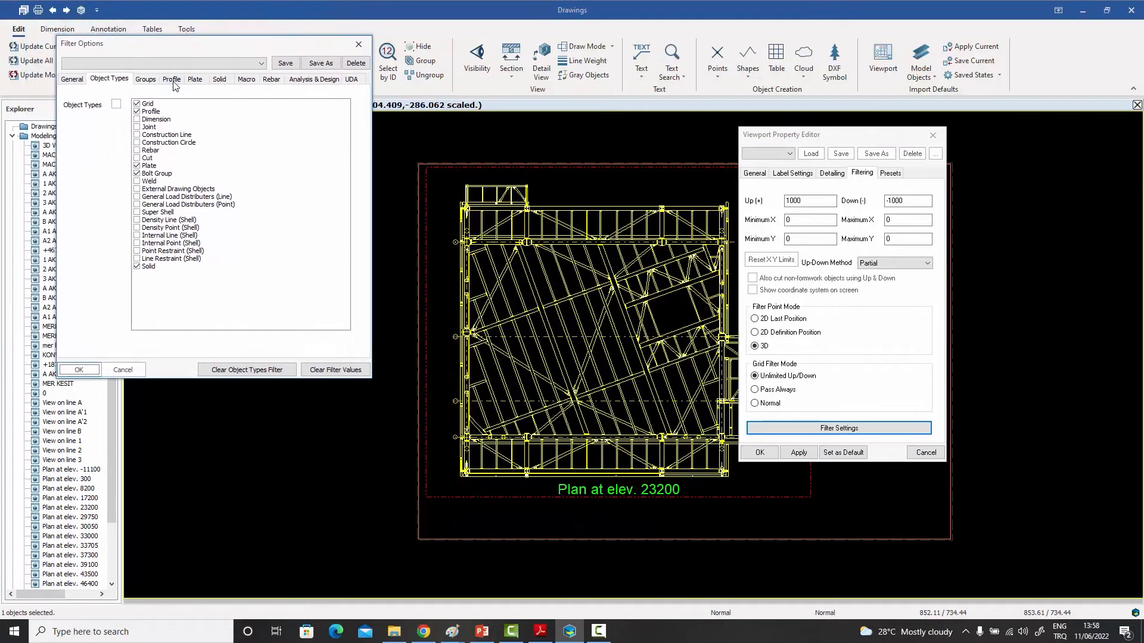
pyautogui.click(72, 81)
pyautogui.click(110, 80)
pyautogui.click(152, 81)
pyautogui.click(178, 81)
pyautogui.click(197, 80)
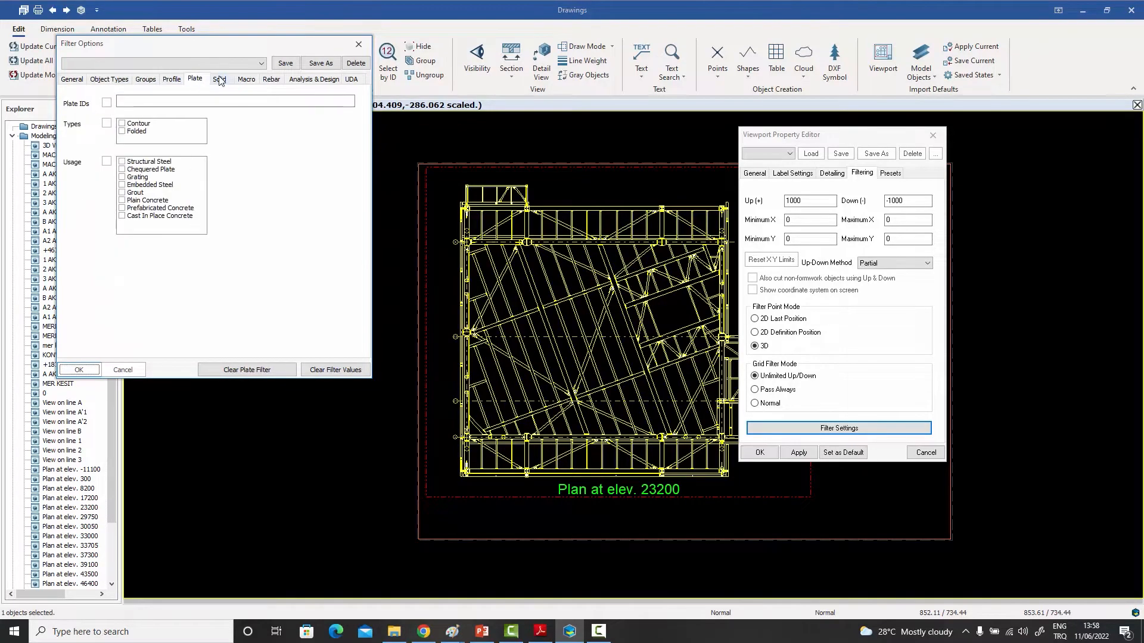
pyautogui.click(220, 80)
pyautogui.click(249, 81)
pyautogui.click(276, 82)
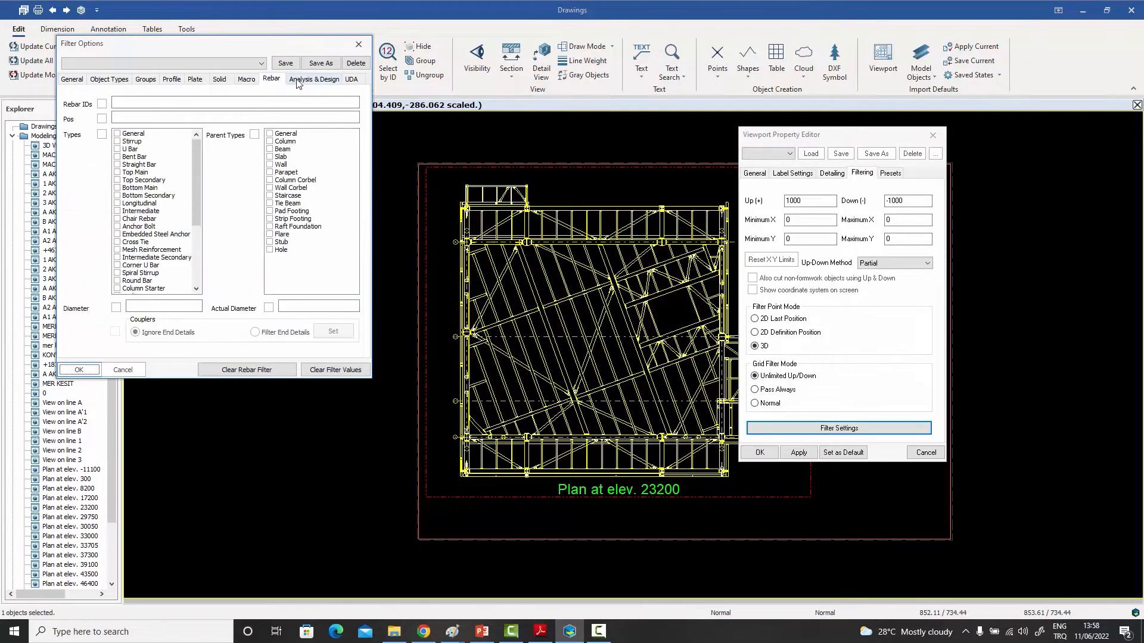
pyautogui.click(303, 81)
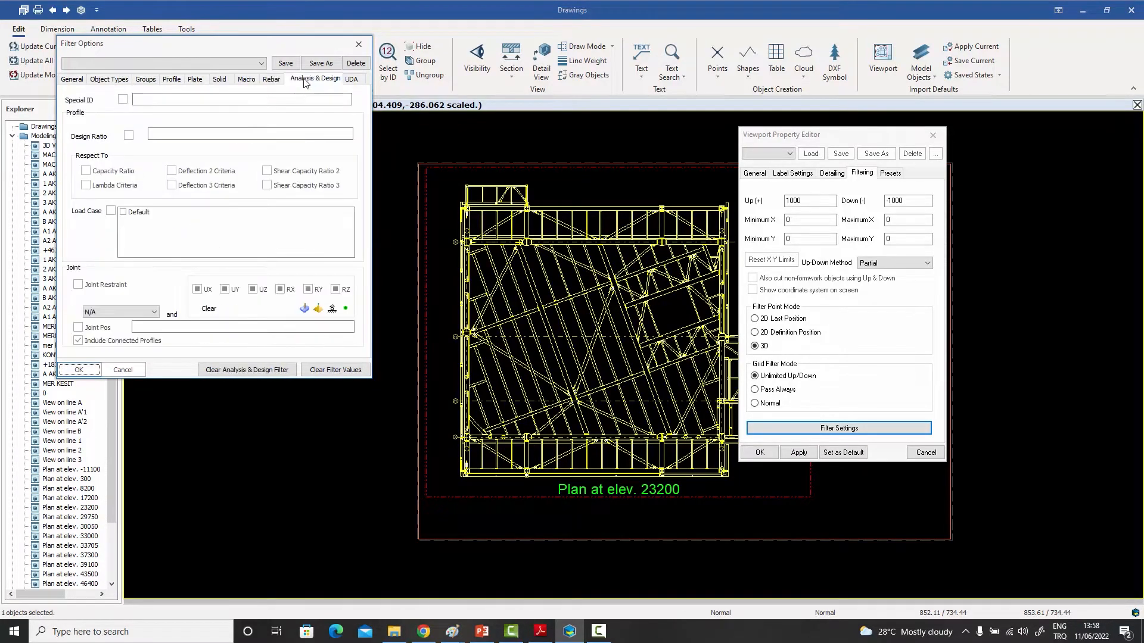
pyautogui.click(352, 81)
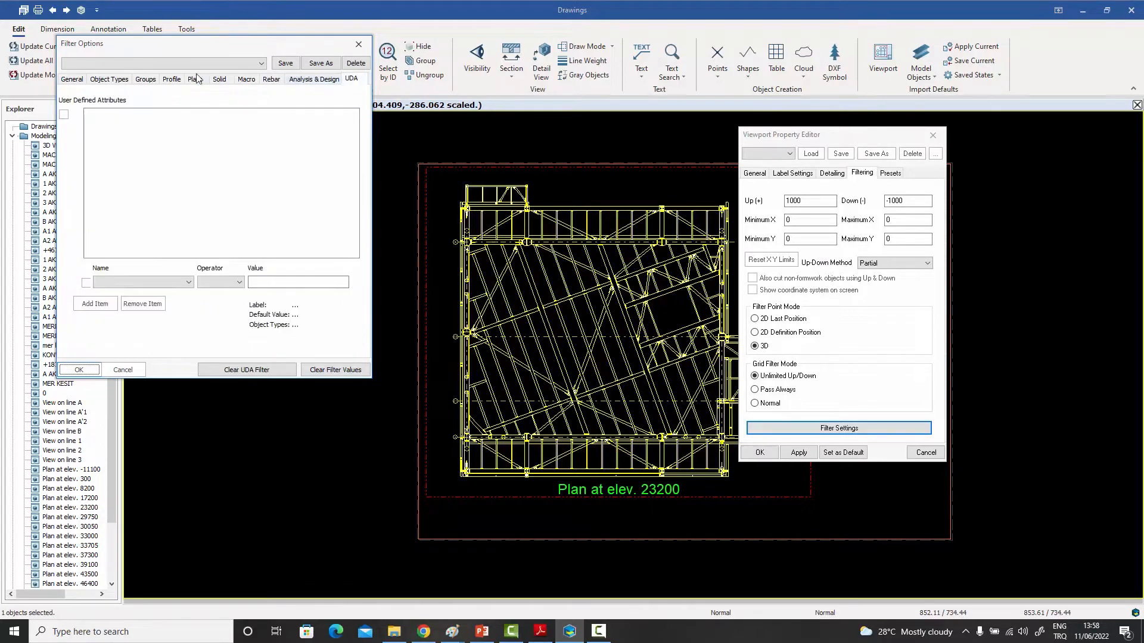
pyautogui.click(72, 79)
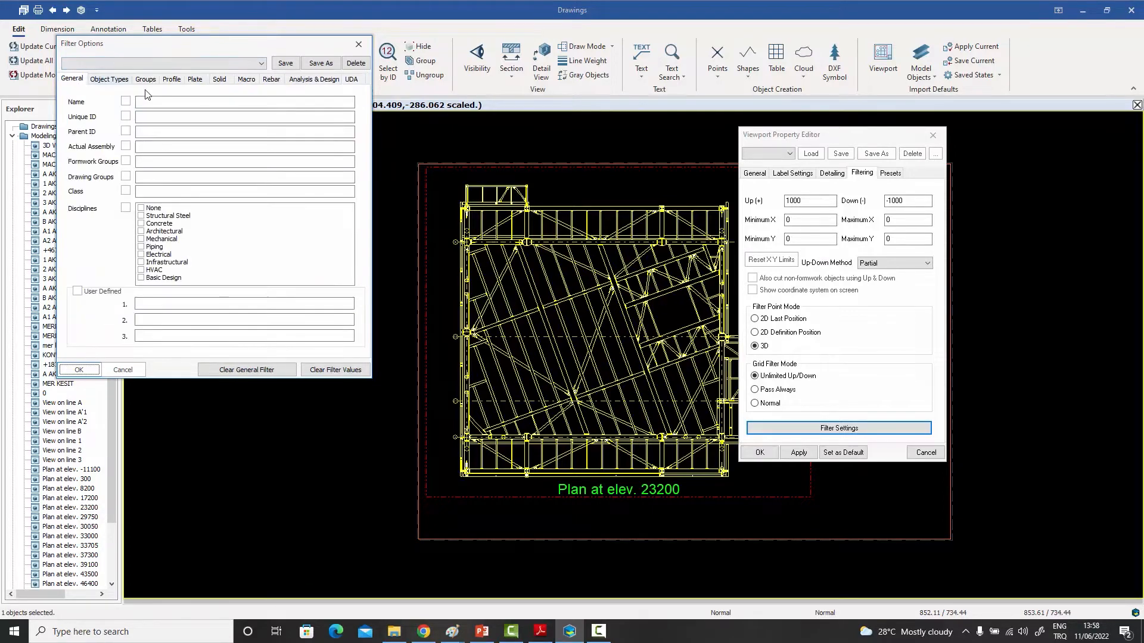
# Try excluding the Bolt Group object type from the plan viewport's filter and inspect the connections in the plan.
pyautogui.click(111, 81)
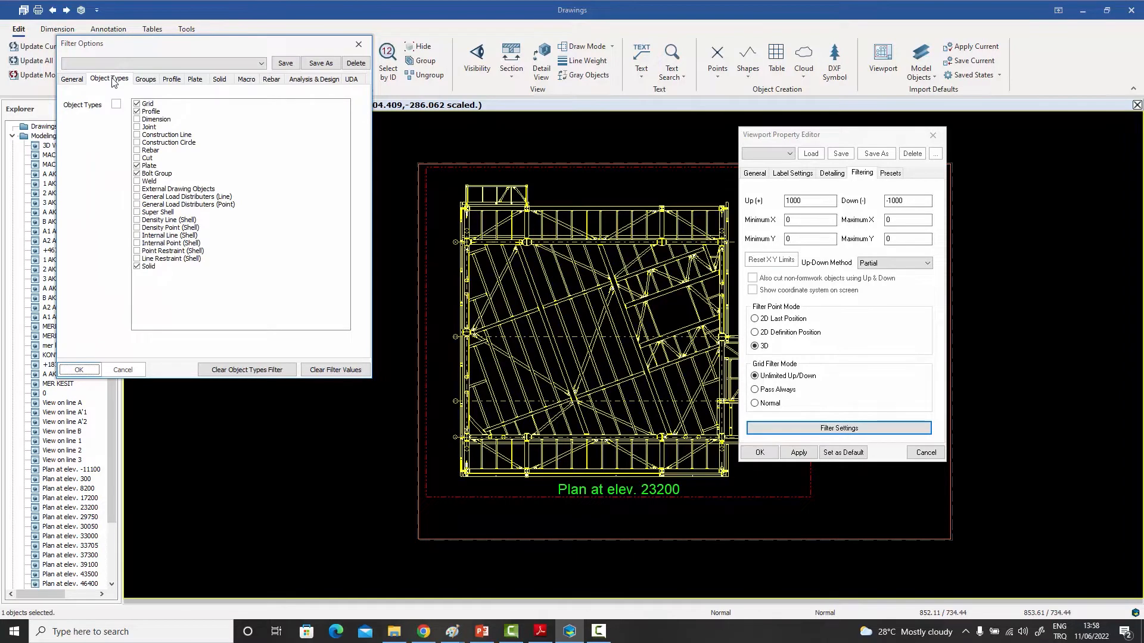
pyautogui.click(138, 175)
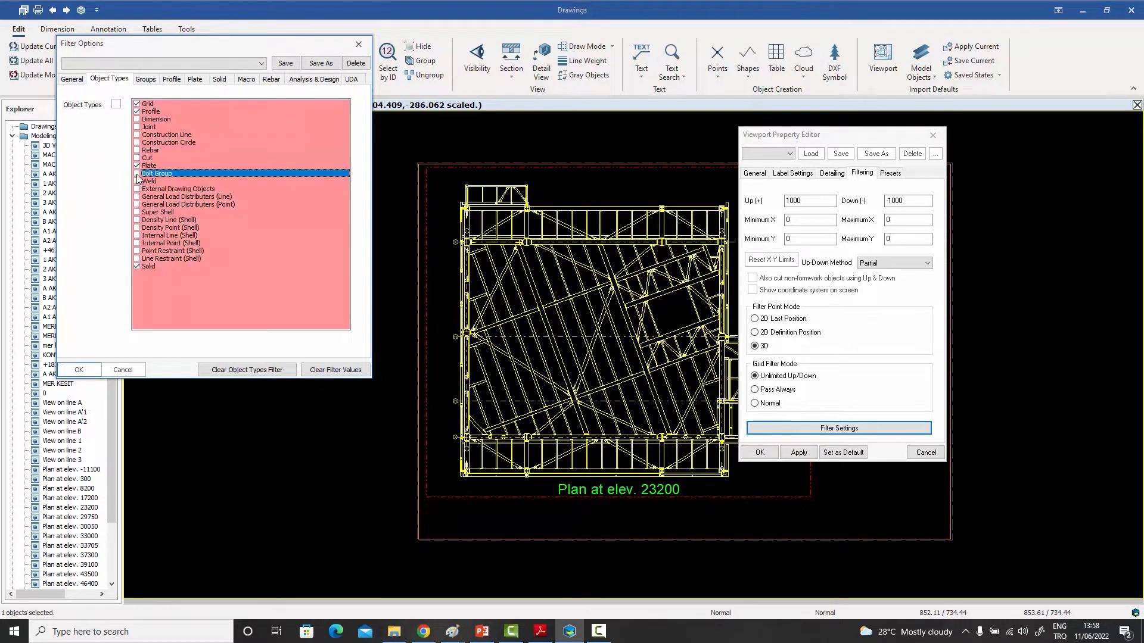
pyautogui.click(80, 370)
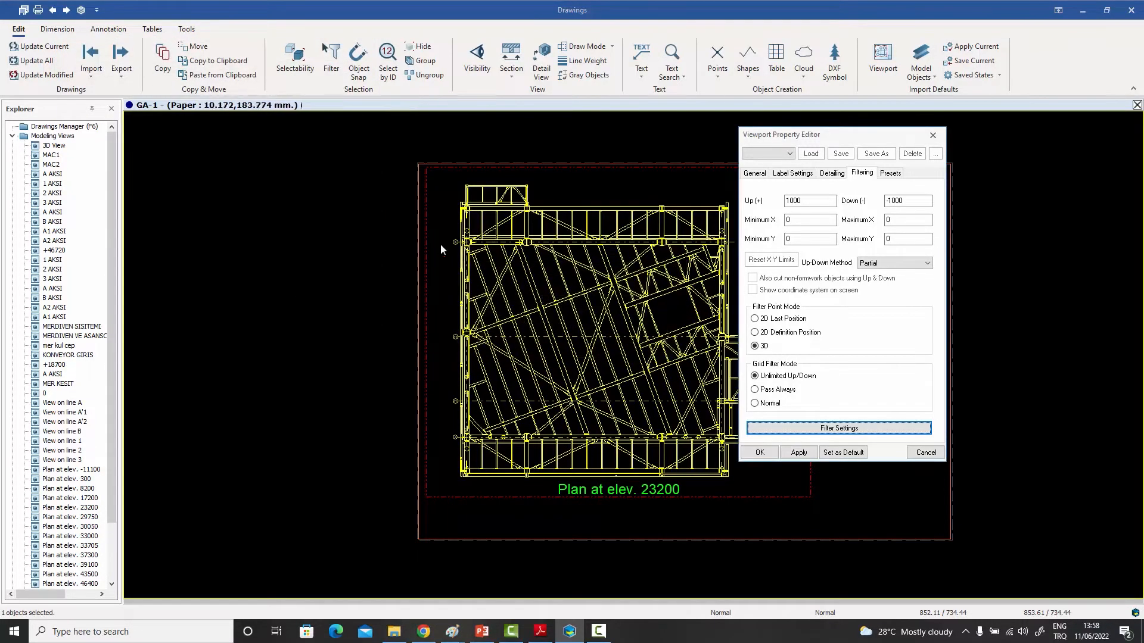
pyautogui.scroll(5, 533, 259)
pyautogui.scroll(-4, 531, 258)
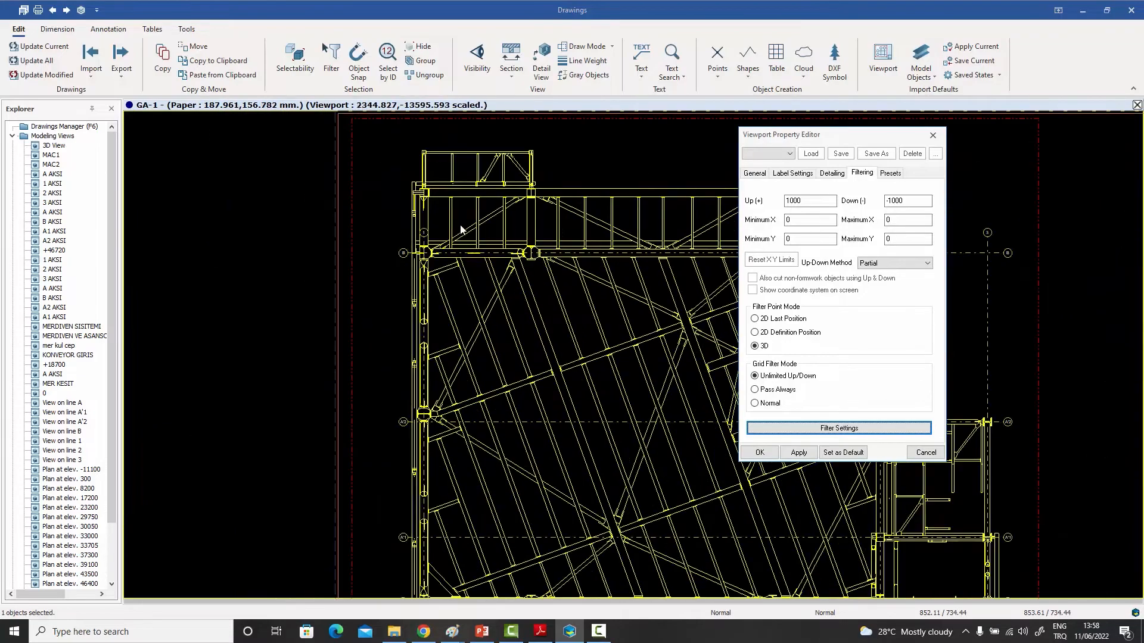
pyautogui.scroll(5, 420, 218)
pyautogui.scroll(-6, 421, 218)
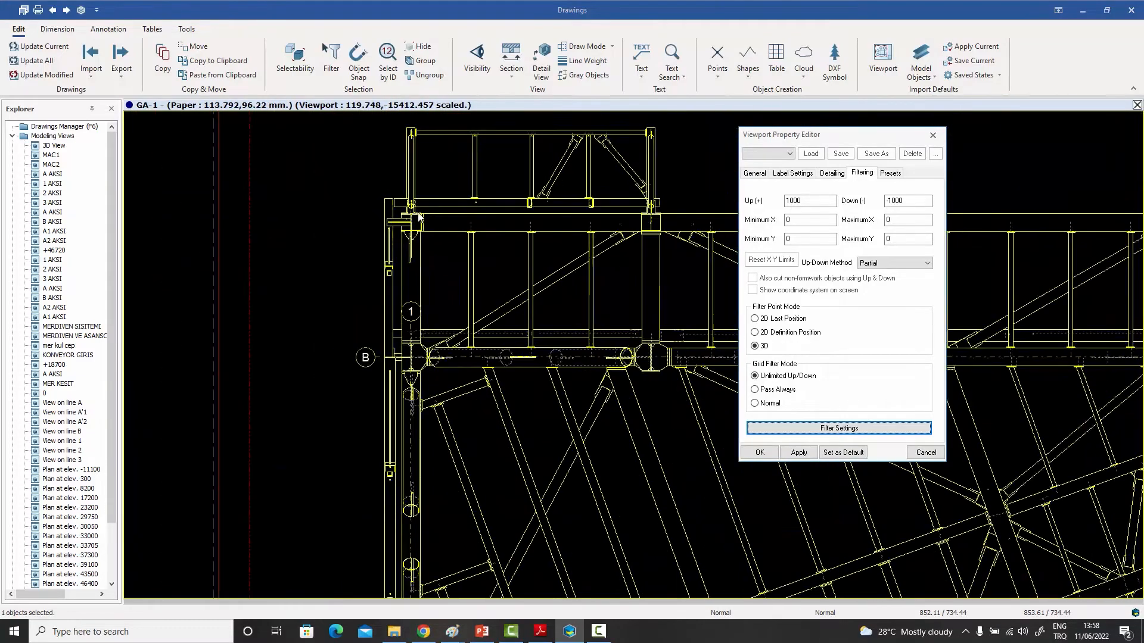
# Include the Bolt Group object type in the plan viewport's filter again and check the connections for bolts.
pyautogui.click(808, 428)
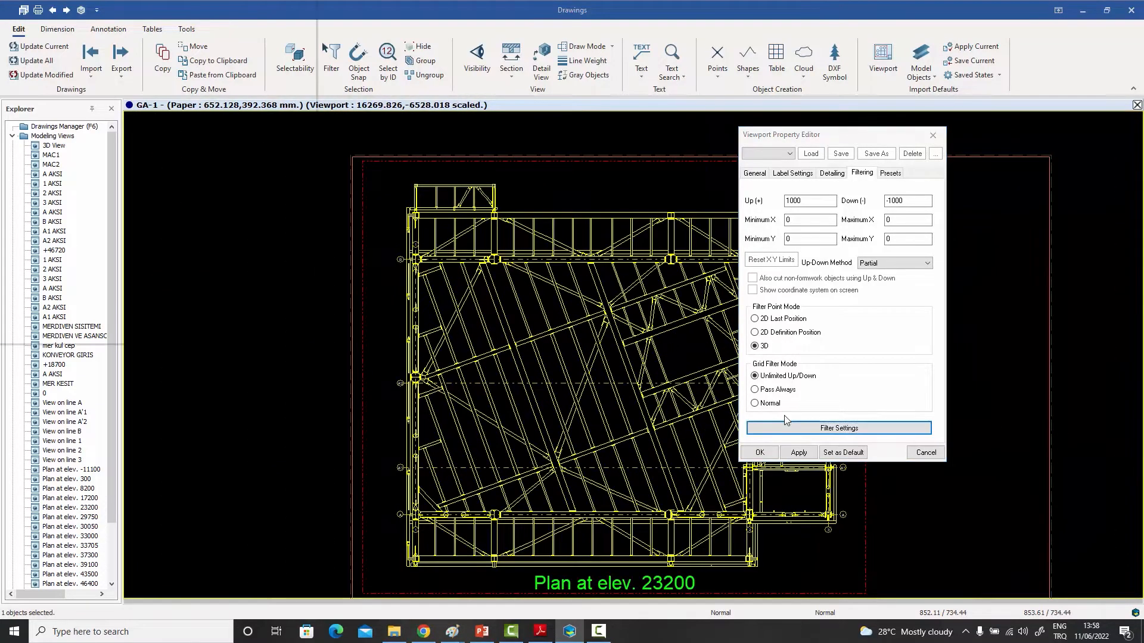
pyautogui.click(81, 138)
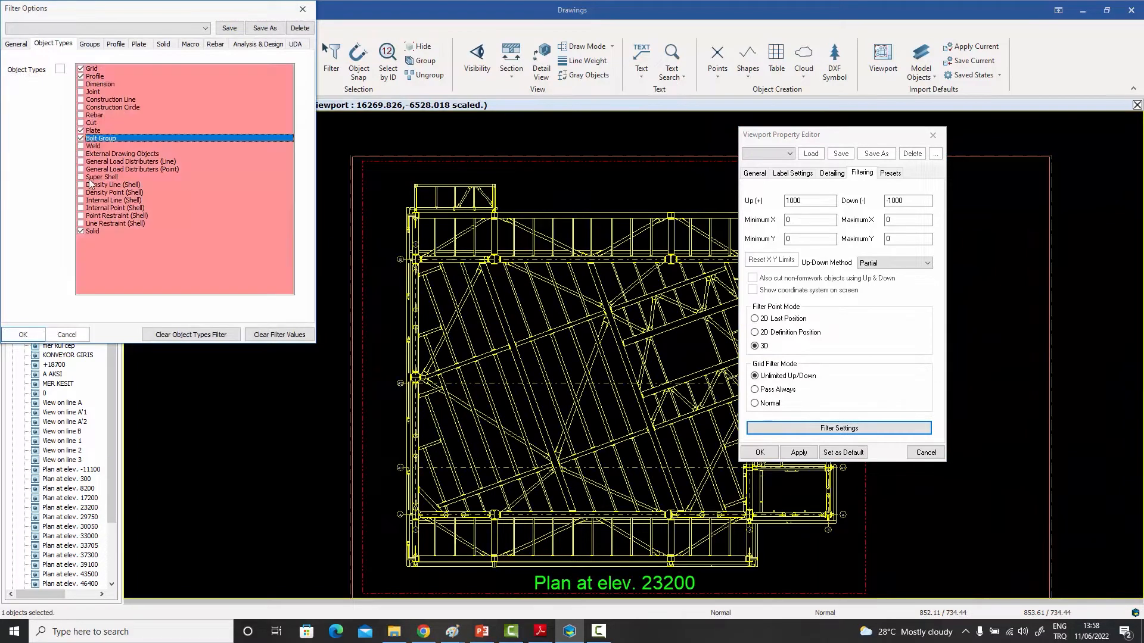
pyautogui.click(31, 335)
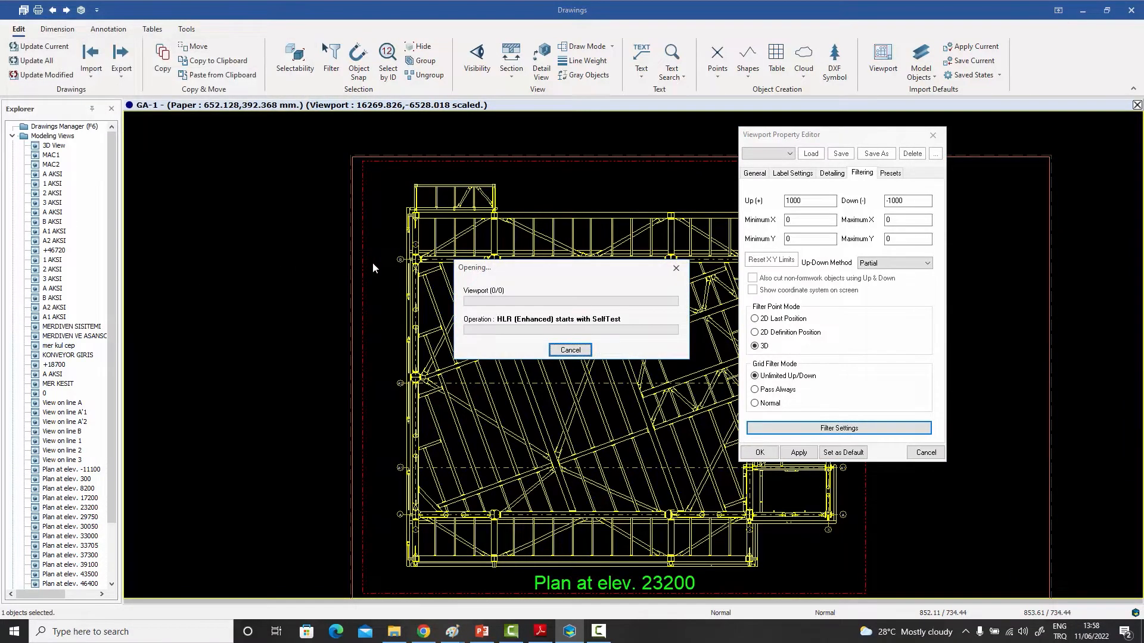
pyautogui.scroll(10, 380, 262)
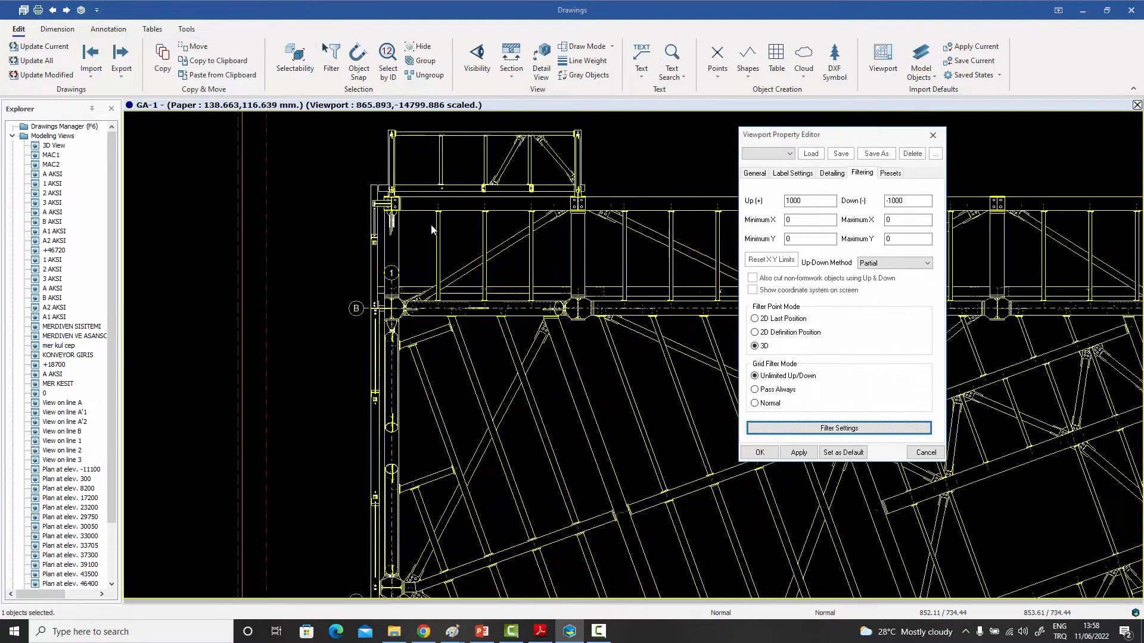
pyautogui.scroll(-12, 355, 228)
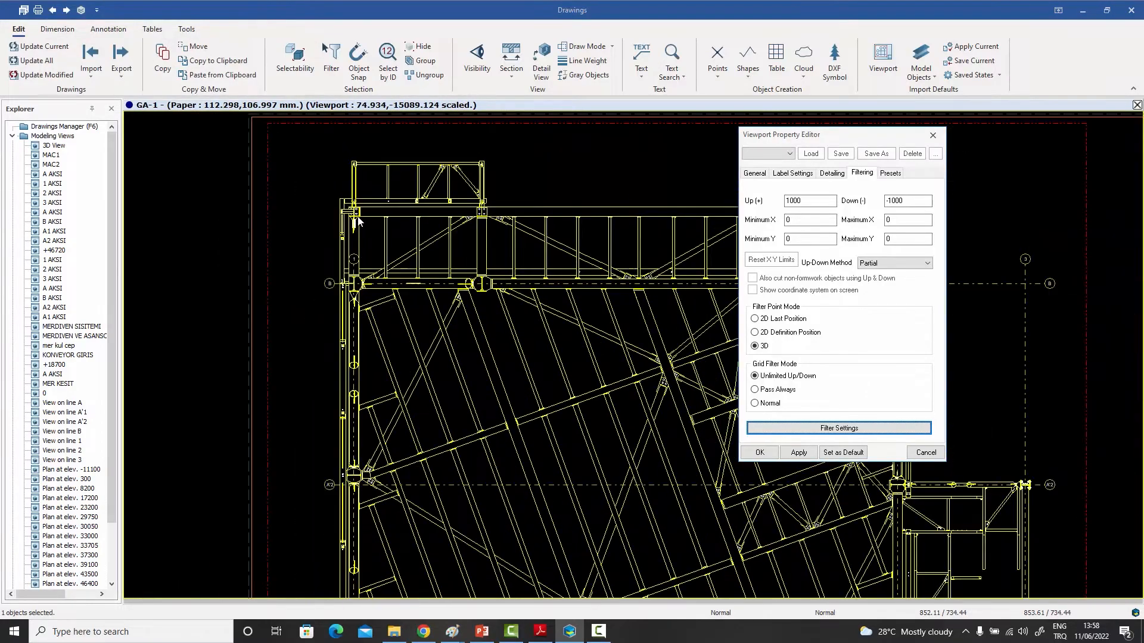
pyautogui.scroll(4, 360, 462)
pyautogui.scroll(6, 359, 417)
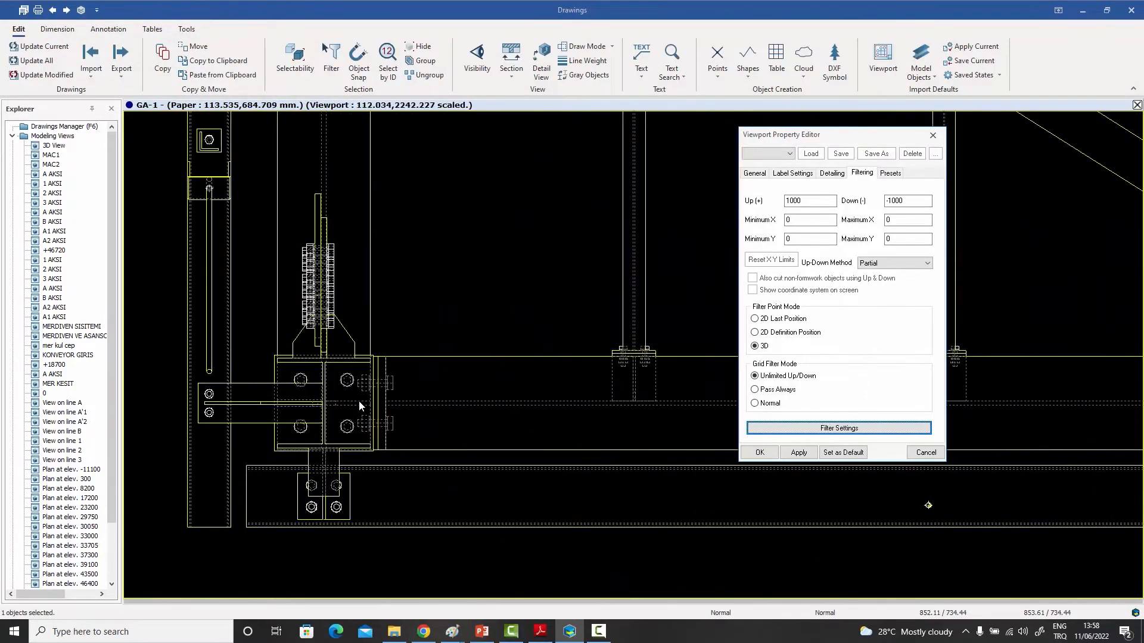
pyautogui.scroll(-3, 360, 395)
pyautogui.scroll(-6, 368, 385)
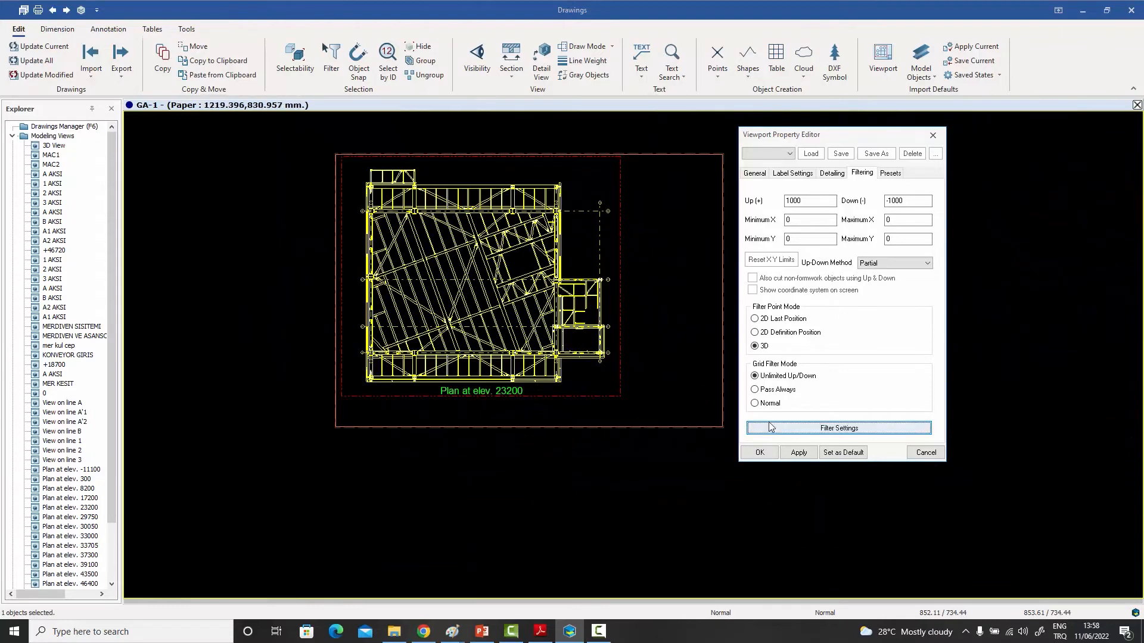
# Limit the plan viewport's profile filter to the Beam group and apply it to the plan.
pyautogui.click(824, 429)
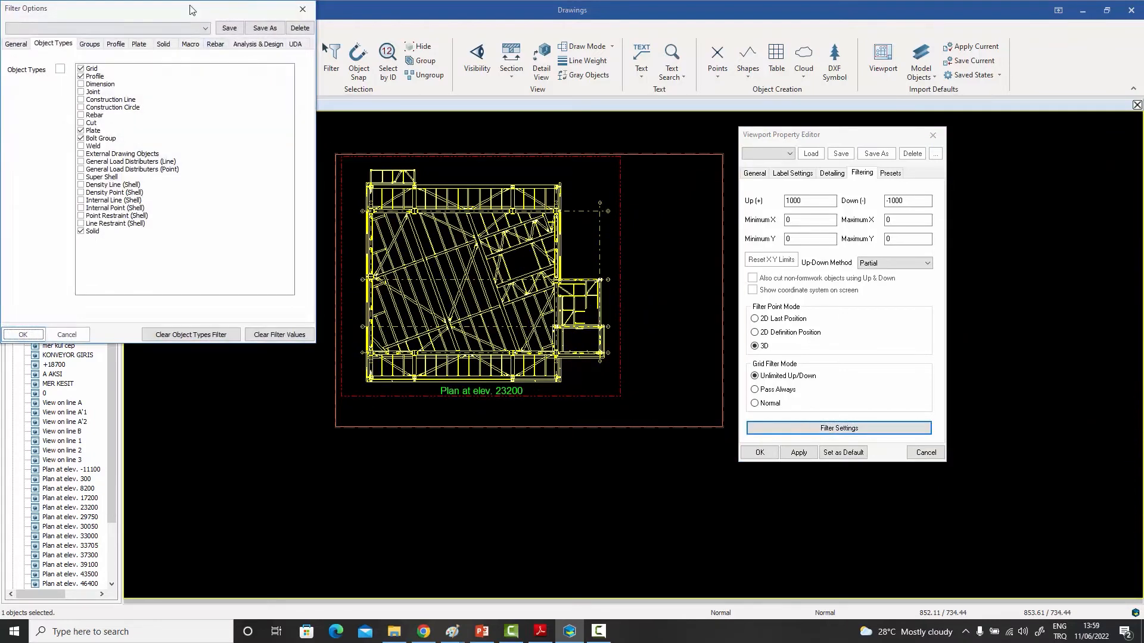
pyautogui.moveTo(192, 8); pyautogui.dragTo(375, 73)
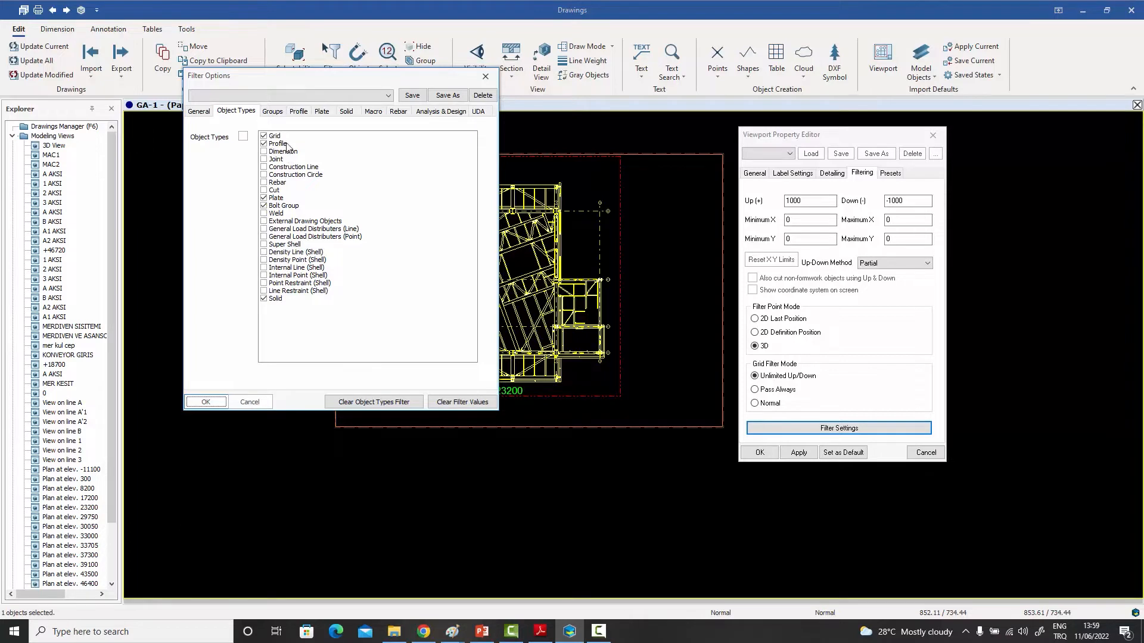
pyautogui.click(274, 114)
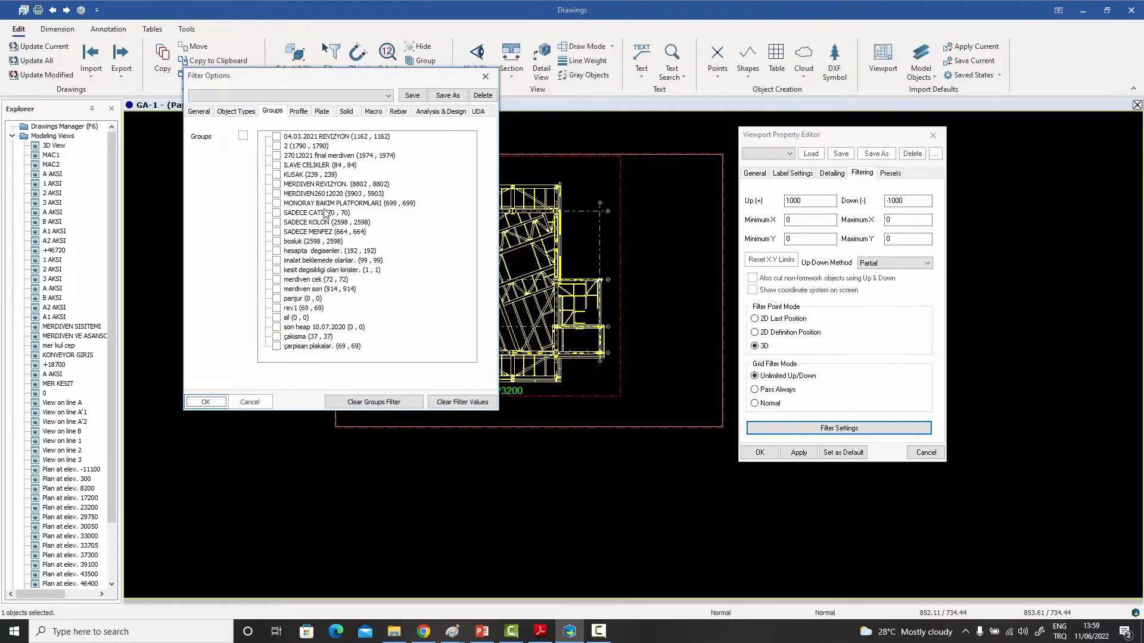
pyautogui.click(300, 112)
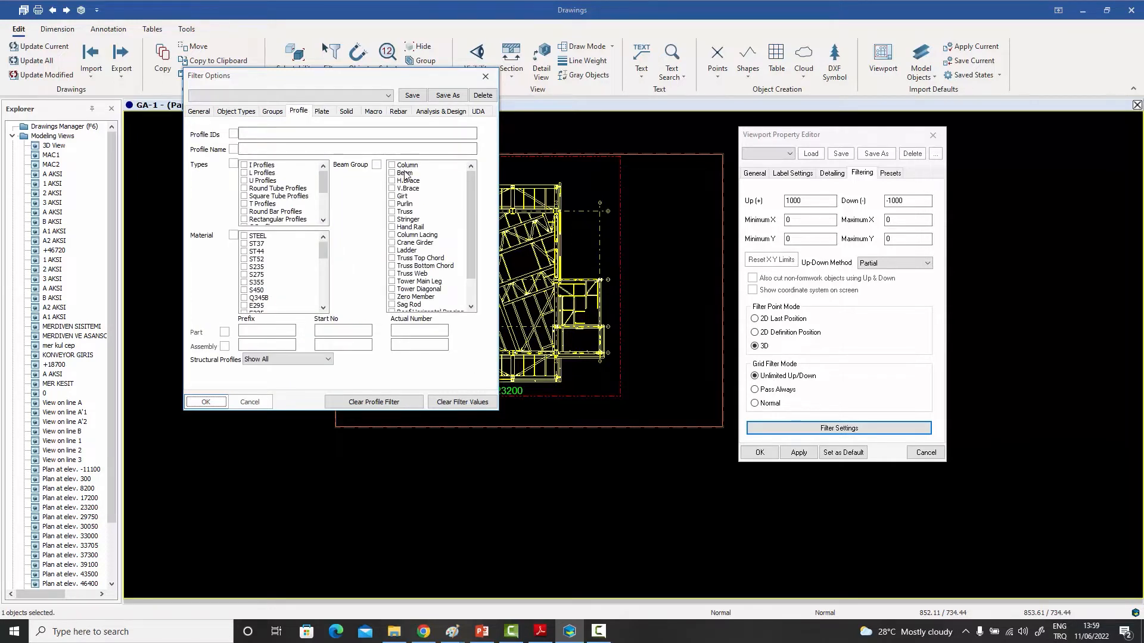
pyautogui.click(392, 173)
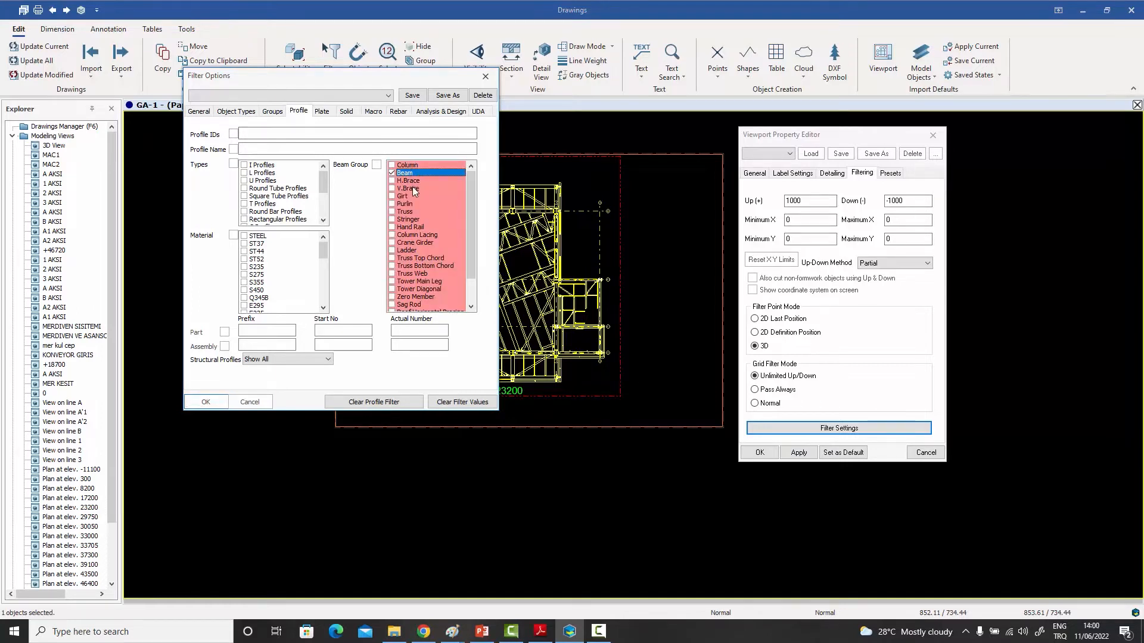
pyautogui.click(206, 402)
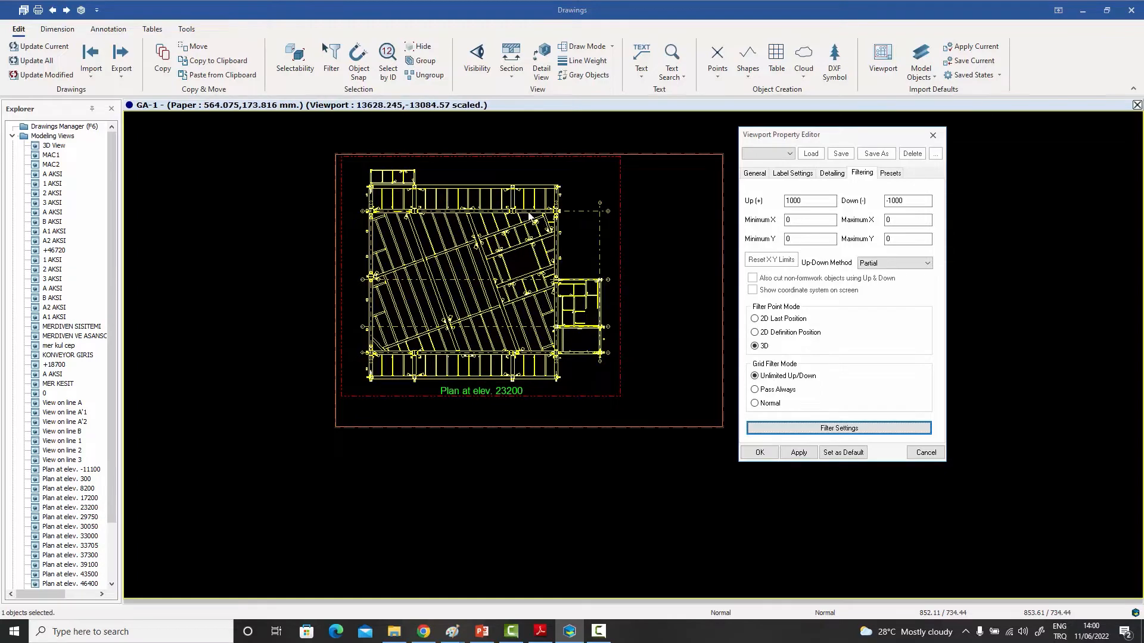
# Add the H.Brace group to the plan viewport's profile filter alongside Beam and apply it.
pyautogui.click(809, 428)
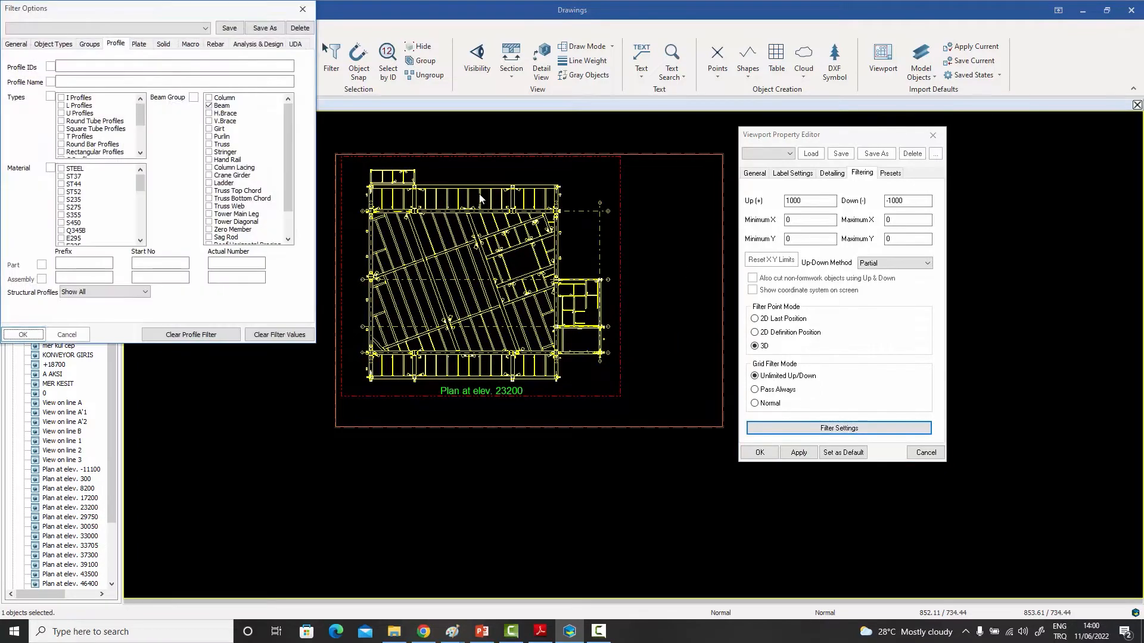
pyautogui.click(209, 114)
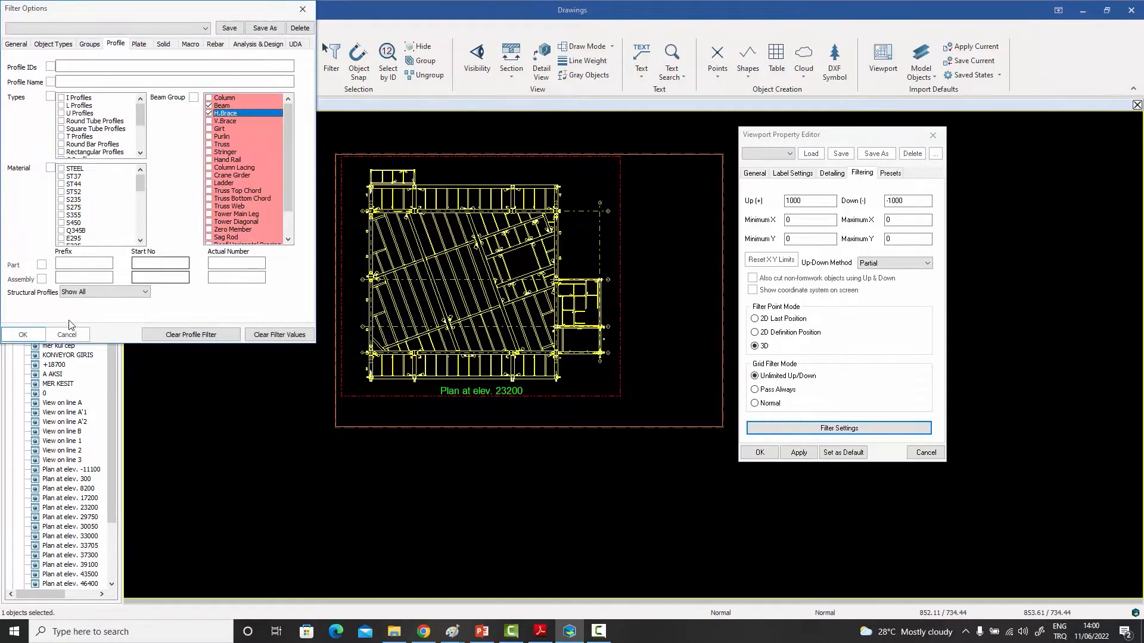
pyautogui.click(25, 335)
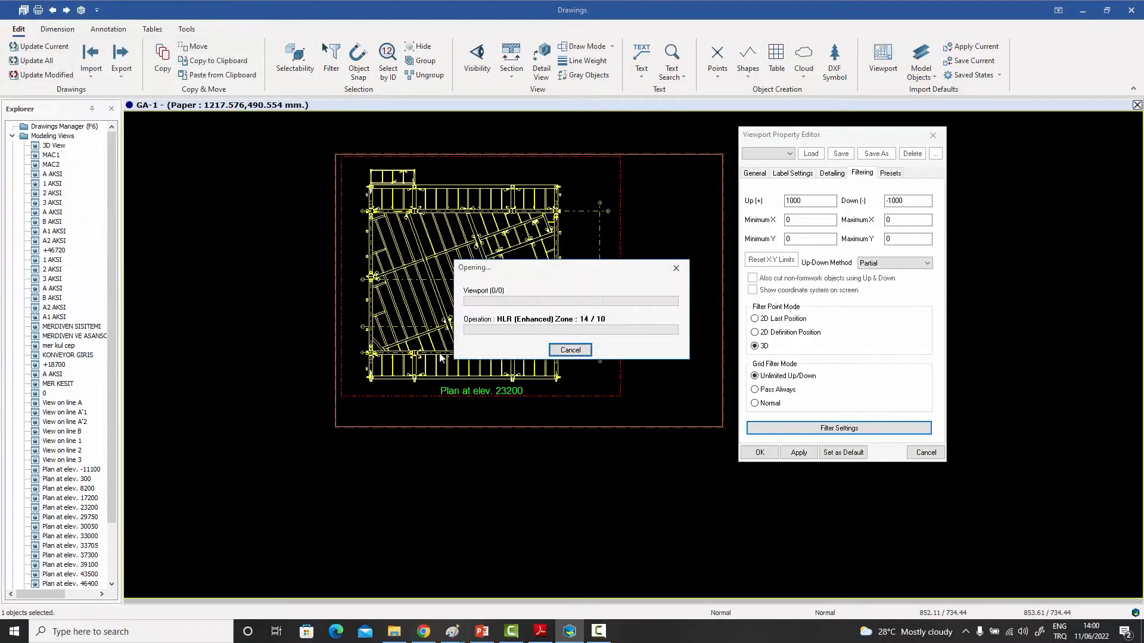
# Try inverting the Beam Group filter so that beams and horizontal braces are excluded from the plan viewport.
pyautogui.click(812, 428)
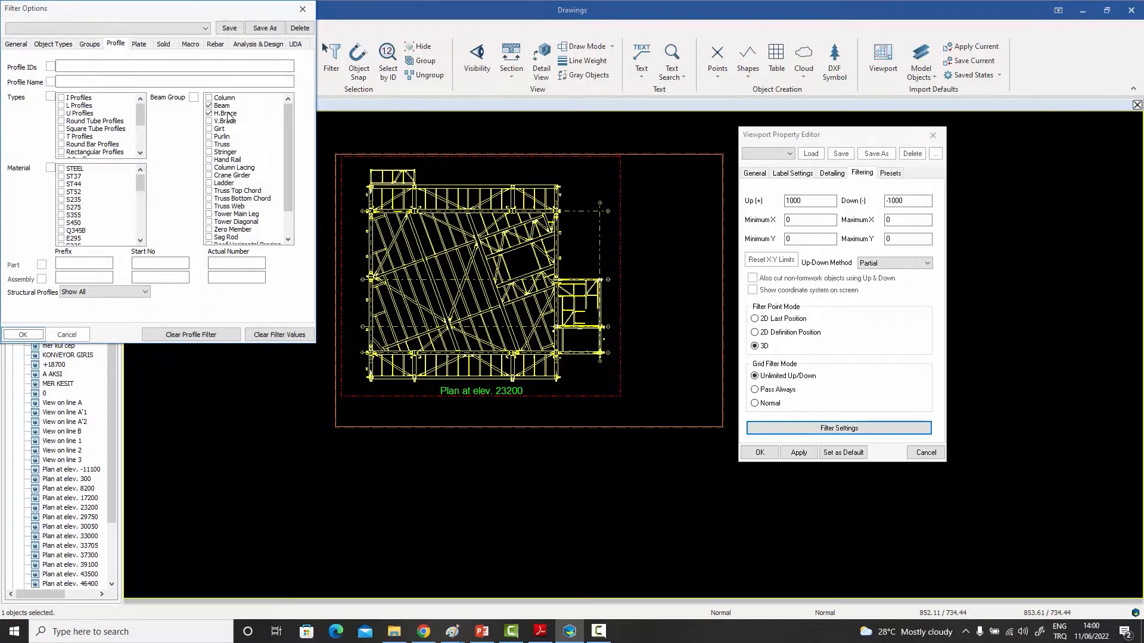
pyautogui.click(194, 97)
pyautogui.click(23, 334)
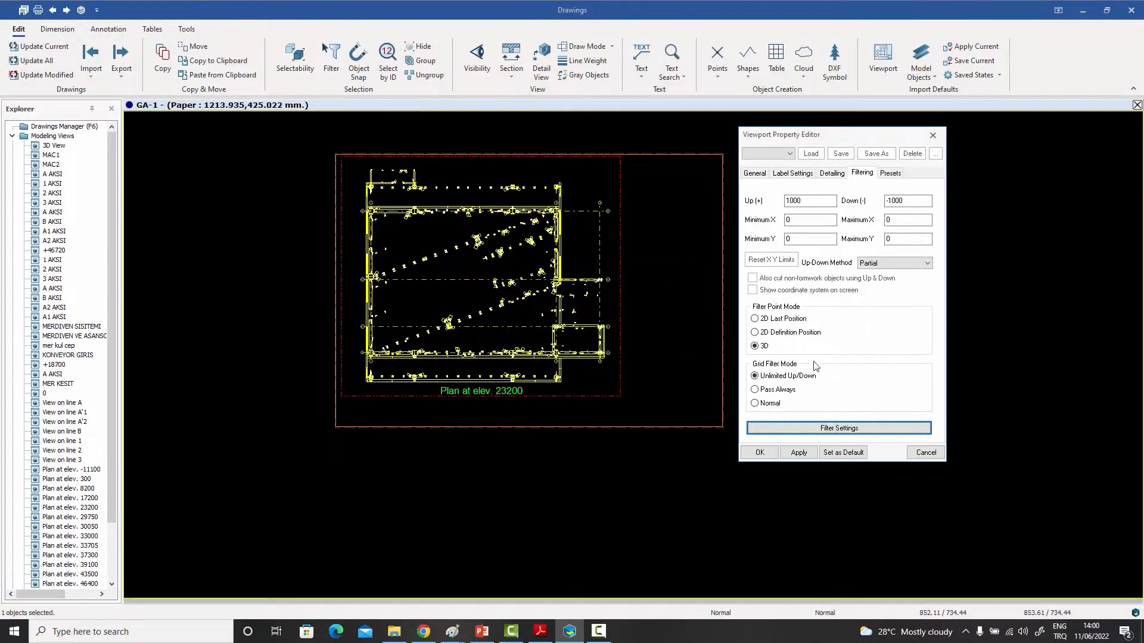
# Clear the Beam and H.Brace selections and the Beam Group inversion from the profile filter, and apply the change to the plan.
pyautogui.click(811, 431)
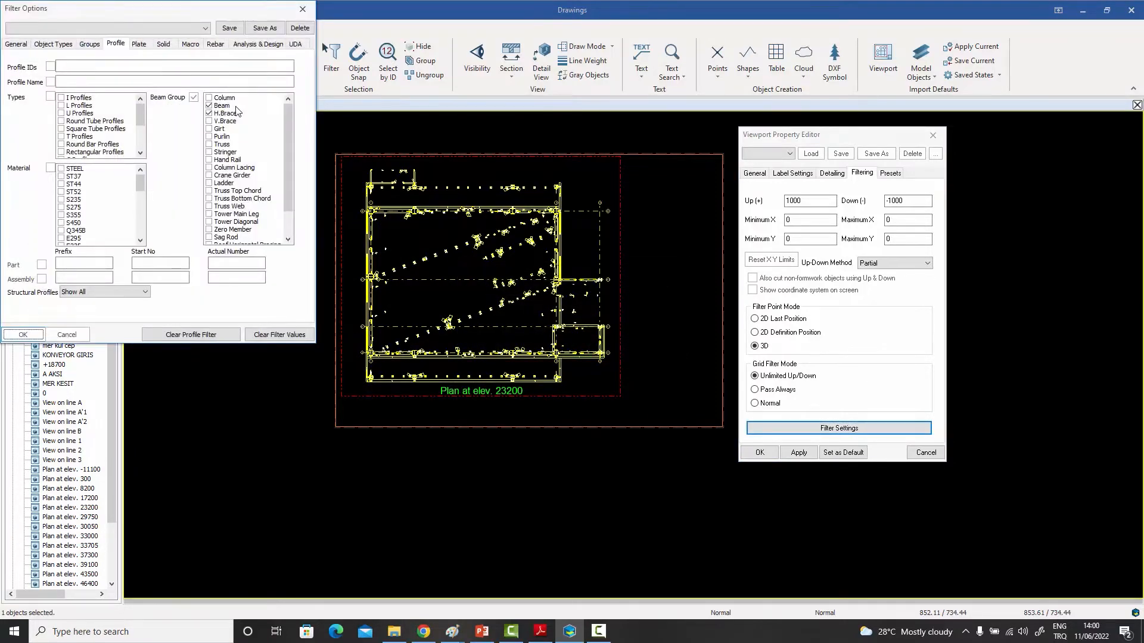
pyautogui.click(211, 107)
pyautogui.click(210, 113)
pyautogui.click(195, 98)
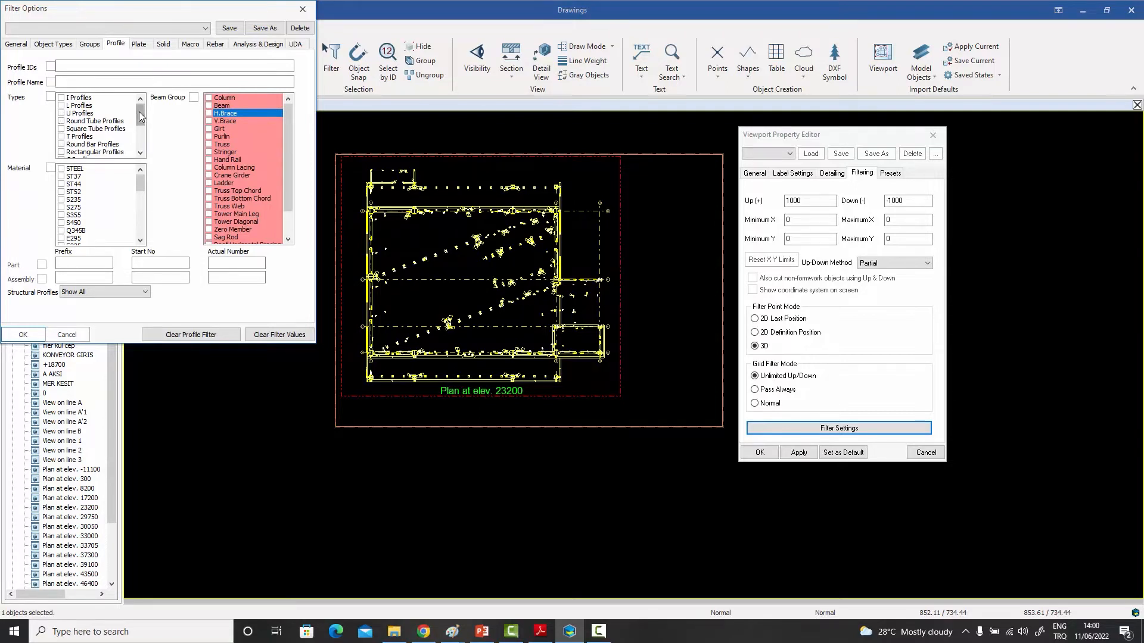
pyautogui.moveTo(138, 109); pyautogui.dragTo(83, 121)
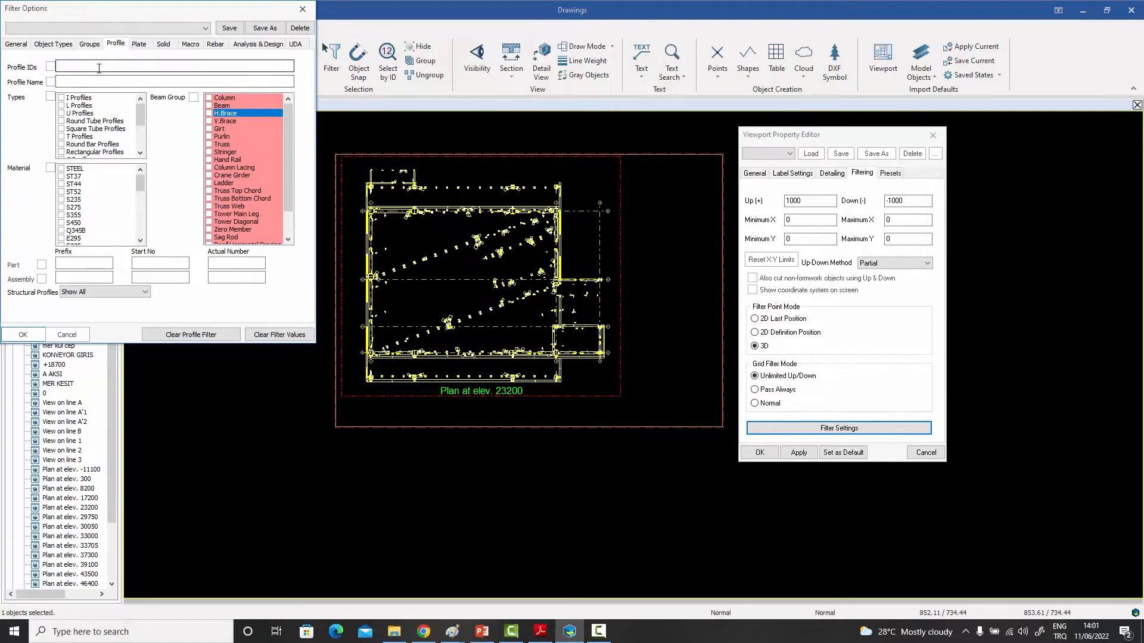
pyautogui.click(91, 46)
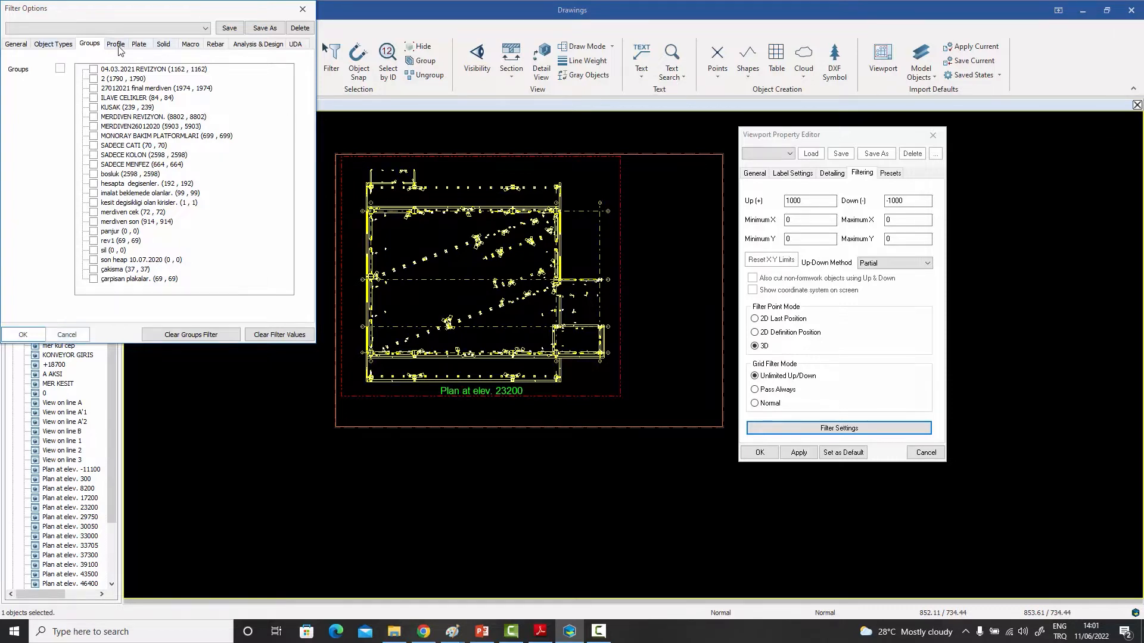
pyautogui.click(24, 335)
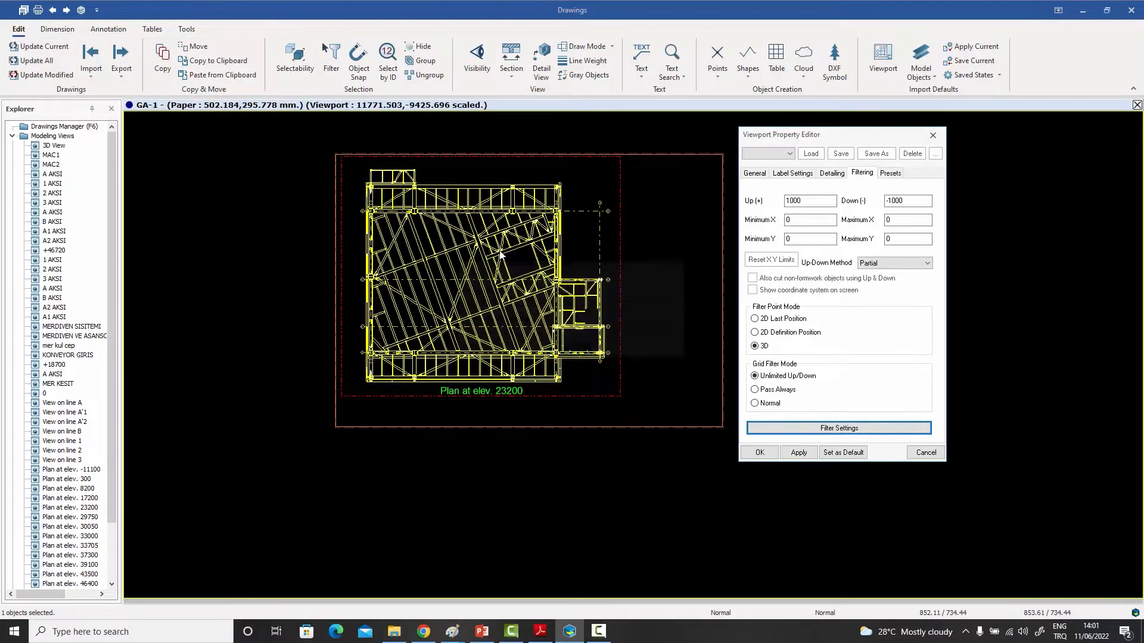
# Reopen the plan viewport's filter settings and review the Profile, Plate, Solid, Macro, Rebar, Analysis & Design and General criteria.
pyautogui.click(839, 427)
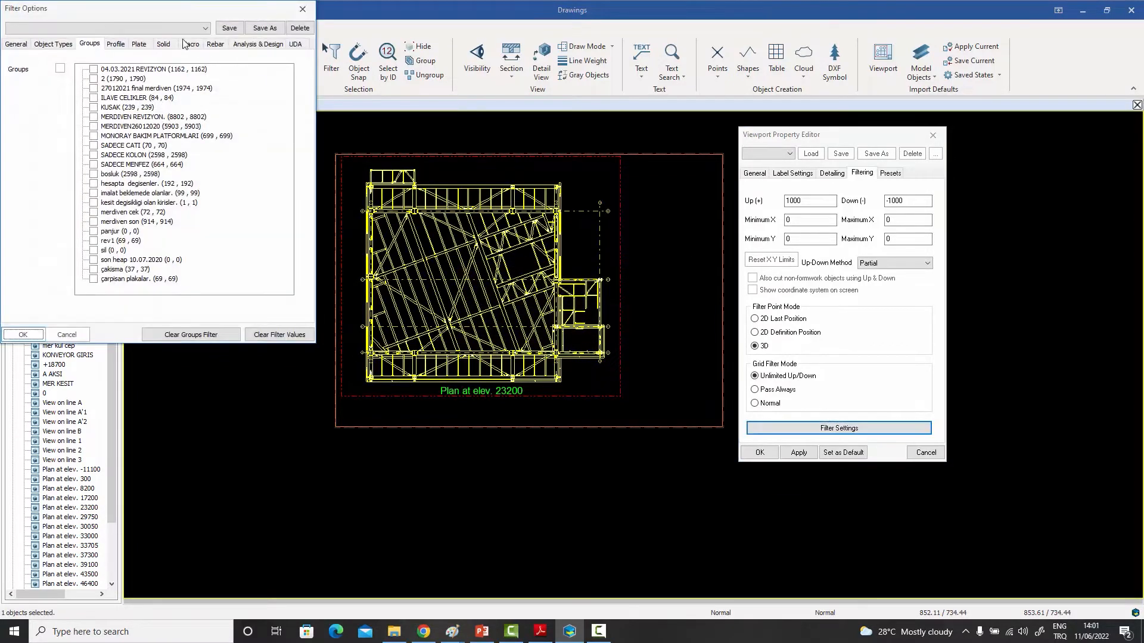
pyautogui.click(116, 44)
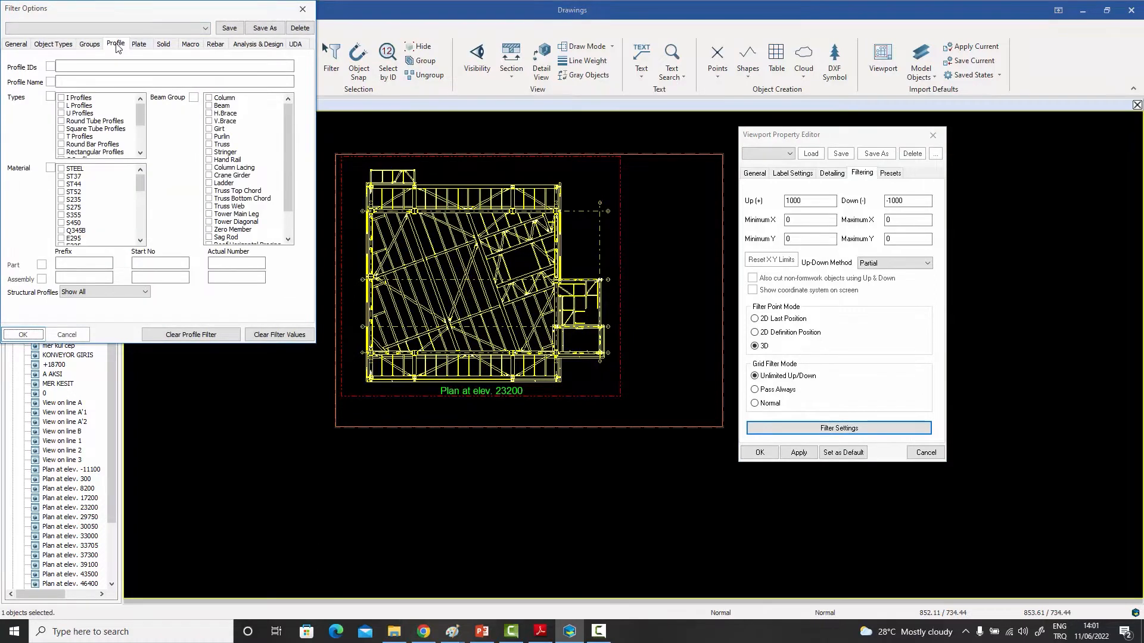
pyautogui.click(140, 45)
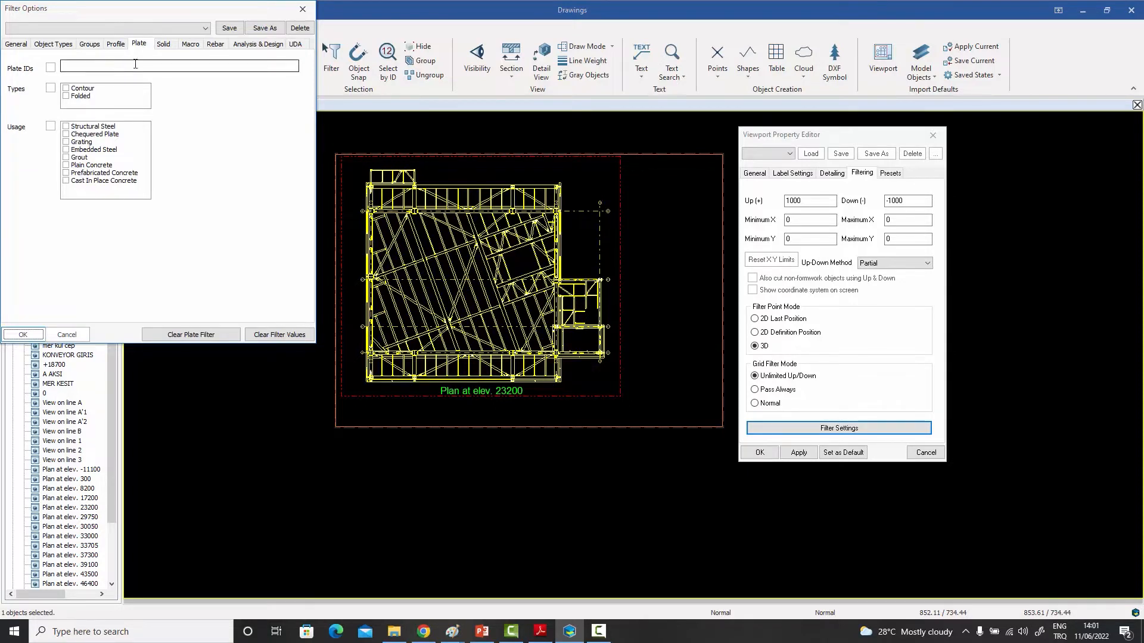
pyautogui.click(163, 44)
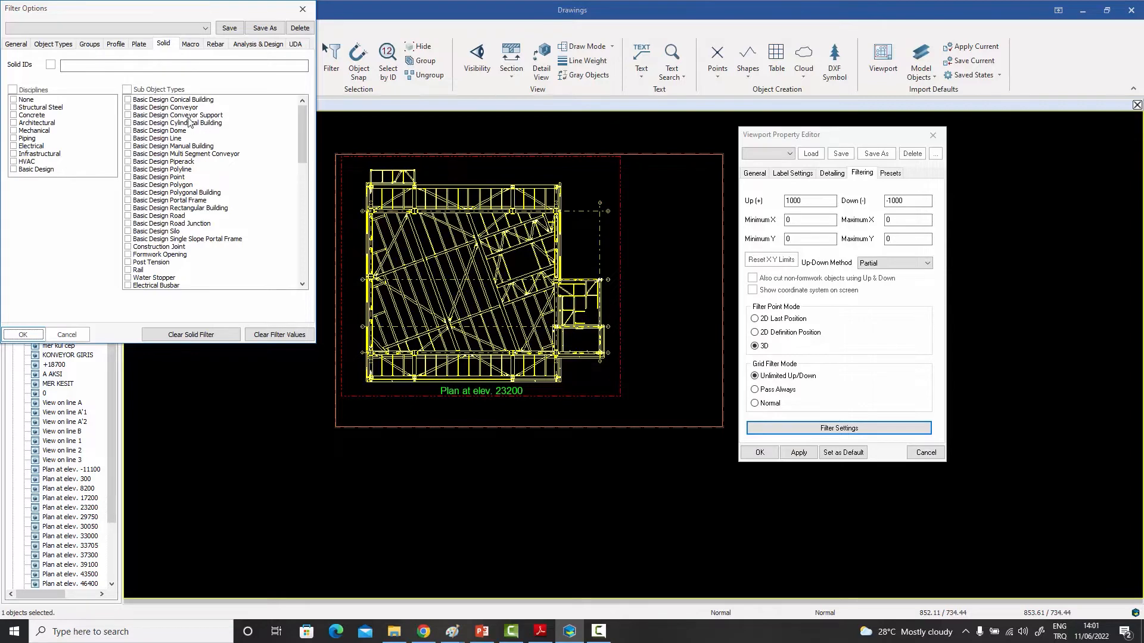
pyautogui.click(190, 44)
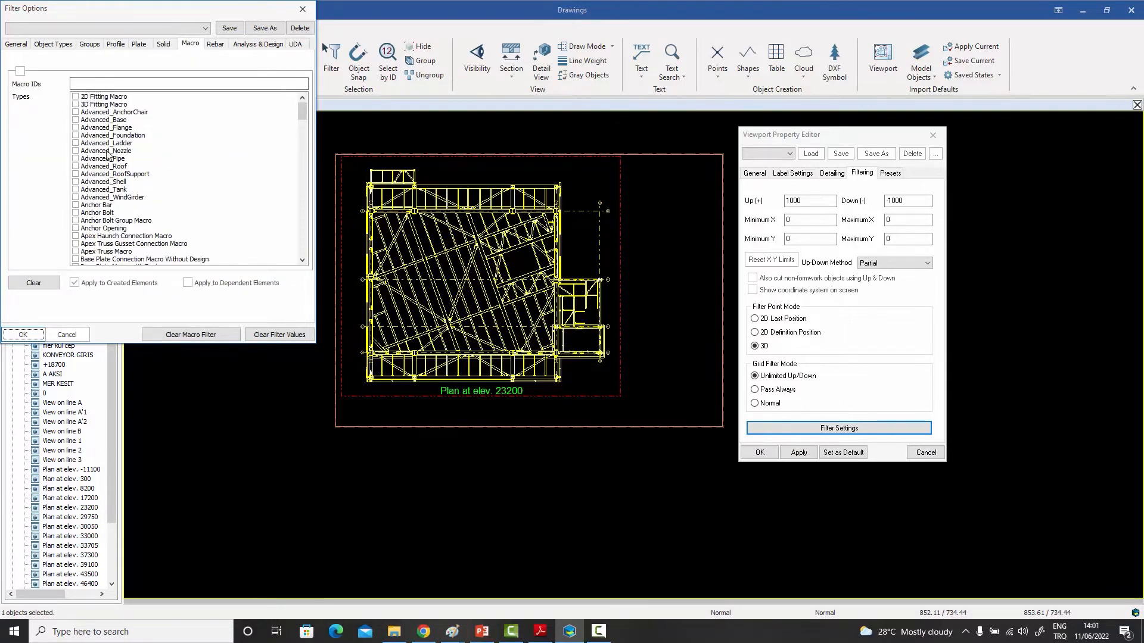
pyautogui.click(216, 46)
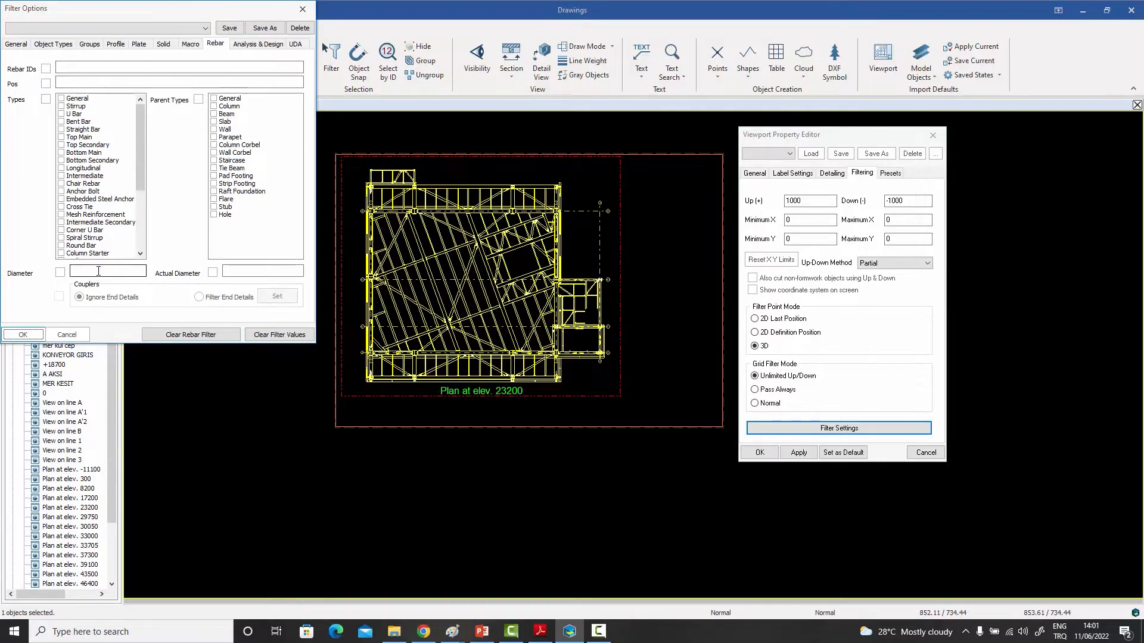
pyautogui.click(258, 44)
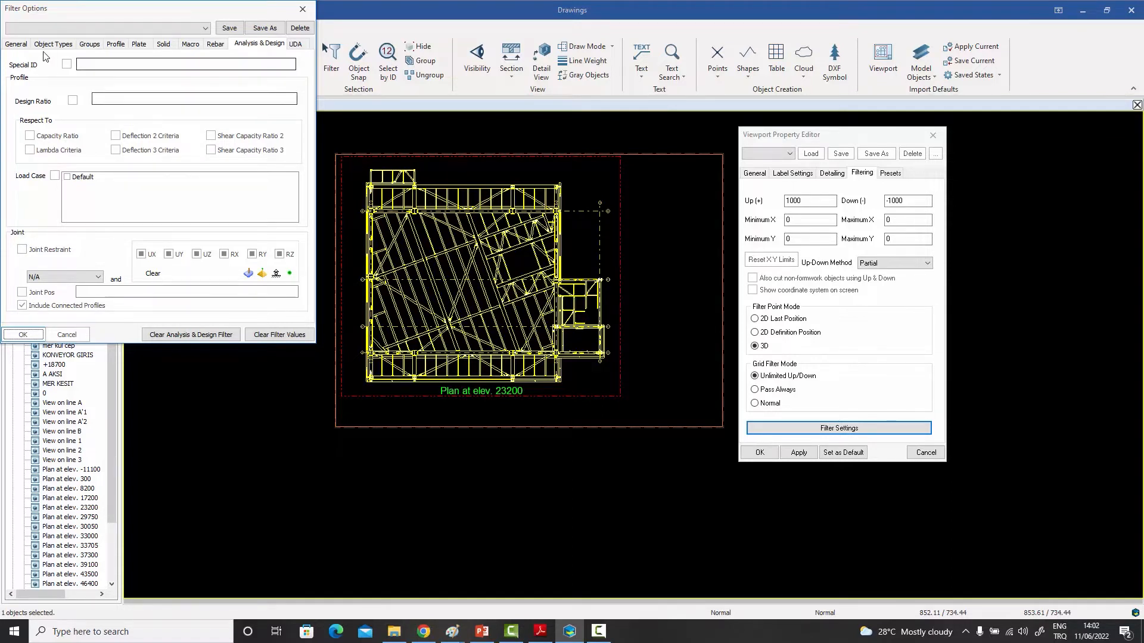
pyautogui.click(16, 44)
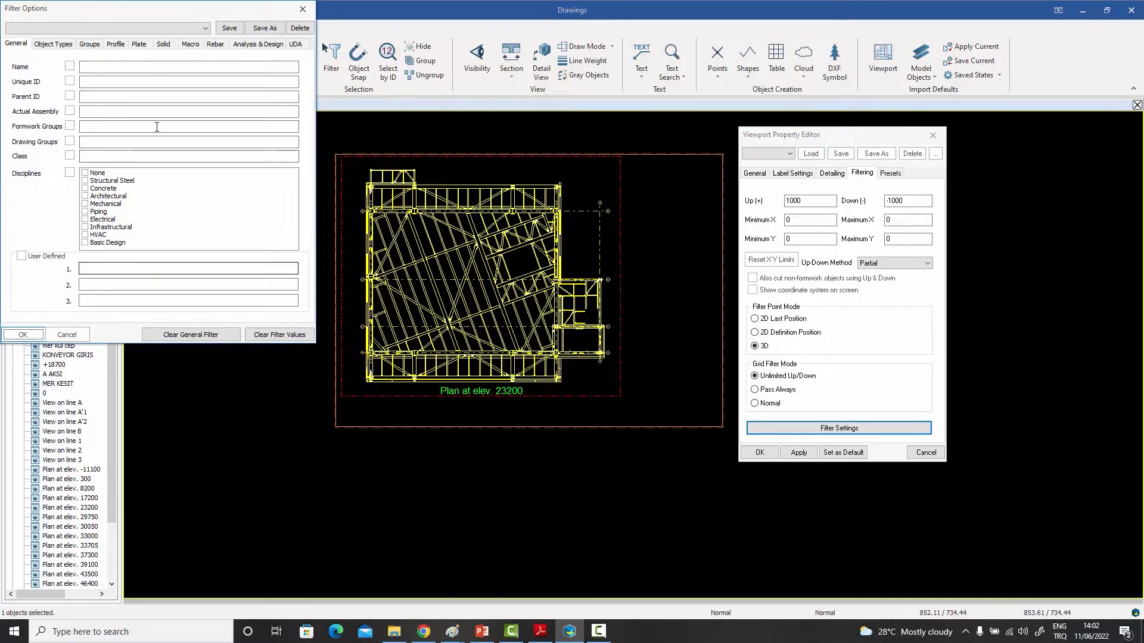
# Check which saved filter presets are available without loading one, and close the filter settings.
pyautogui.click(206, 28)
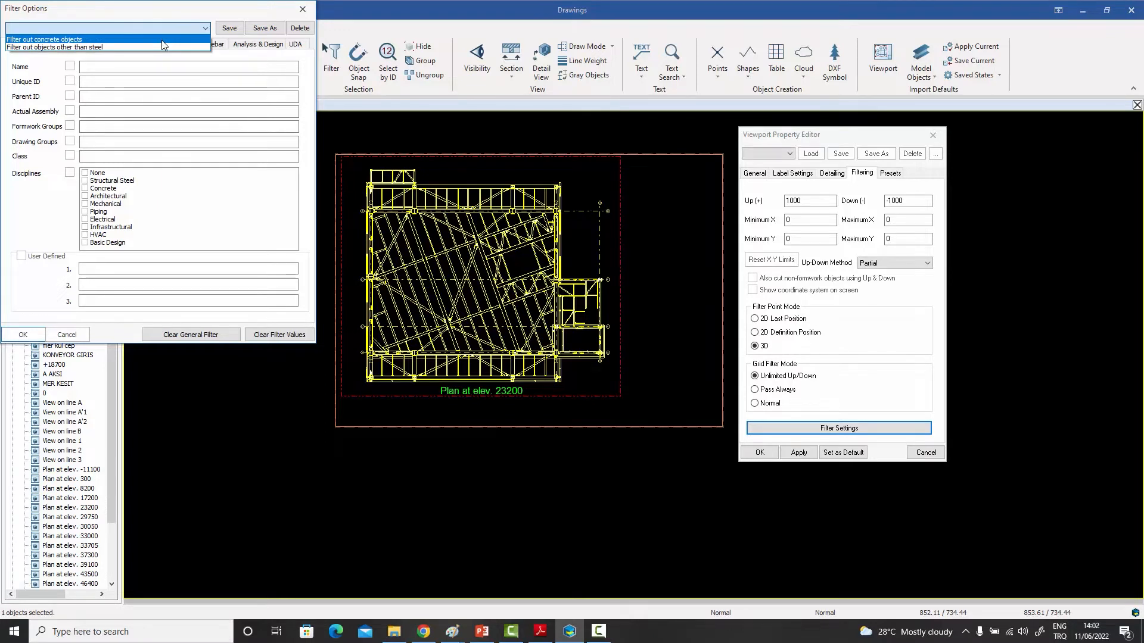
pyautogui.click(166, 15)
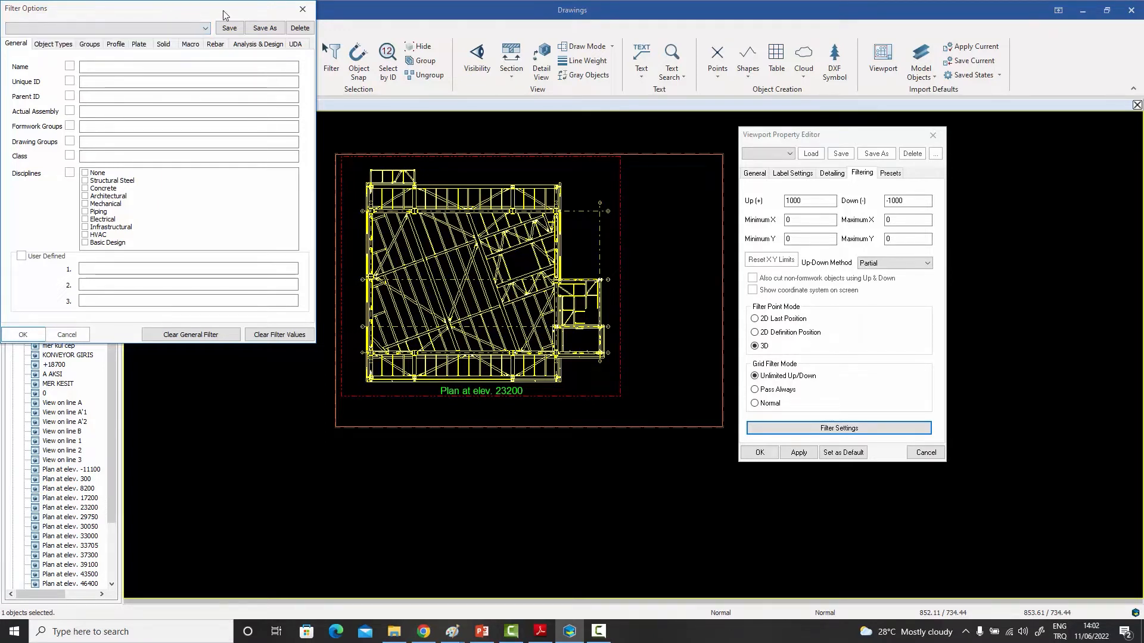
pyautogui.click(165, 33)
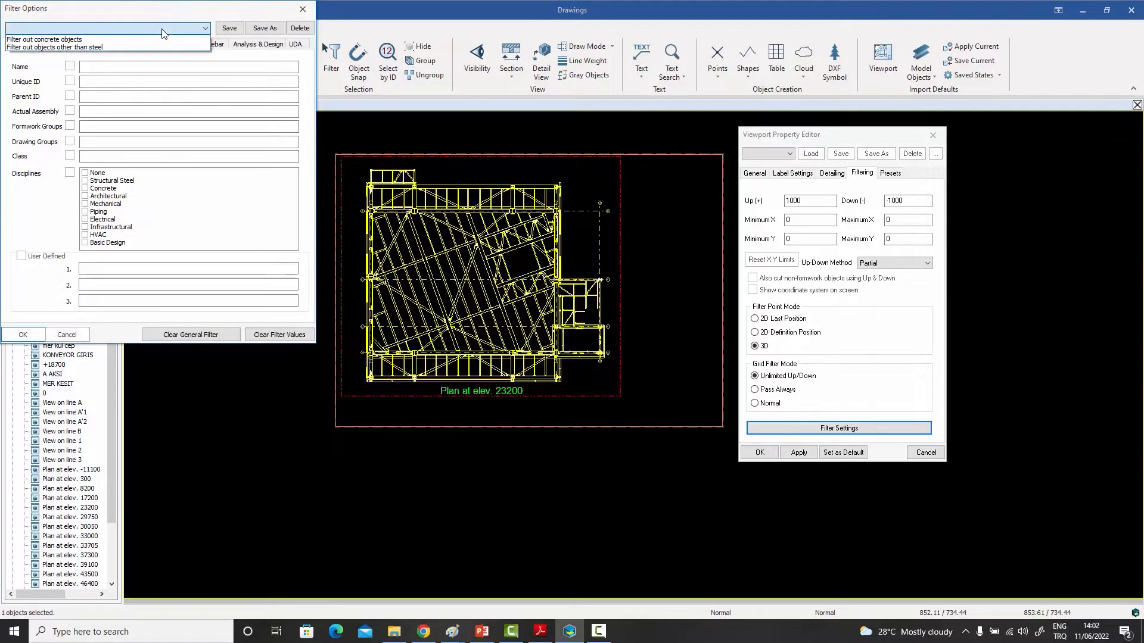
pyautogui.click(164, 33)
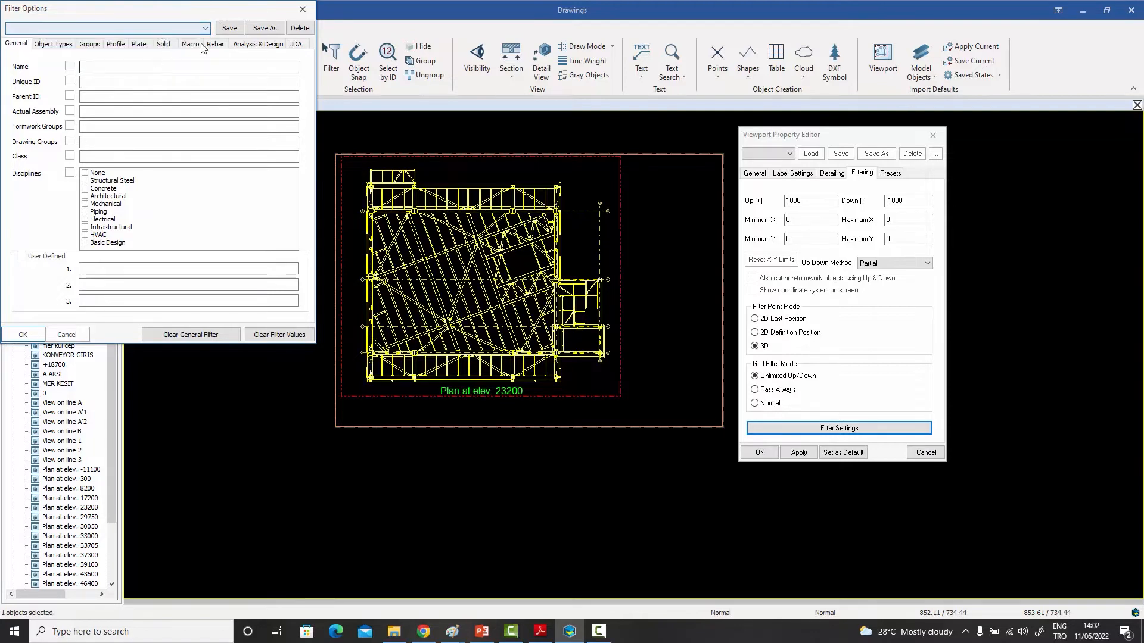
pyautogui.click(23, 334)
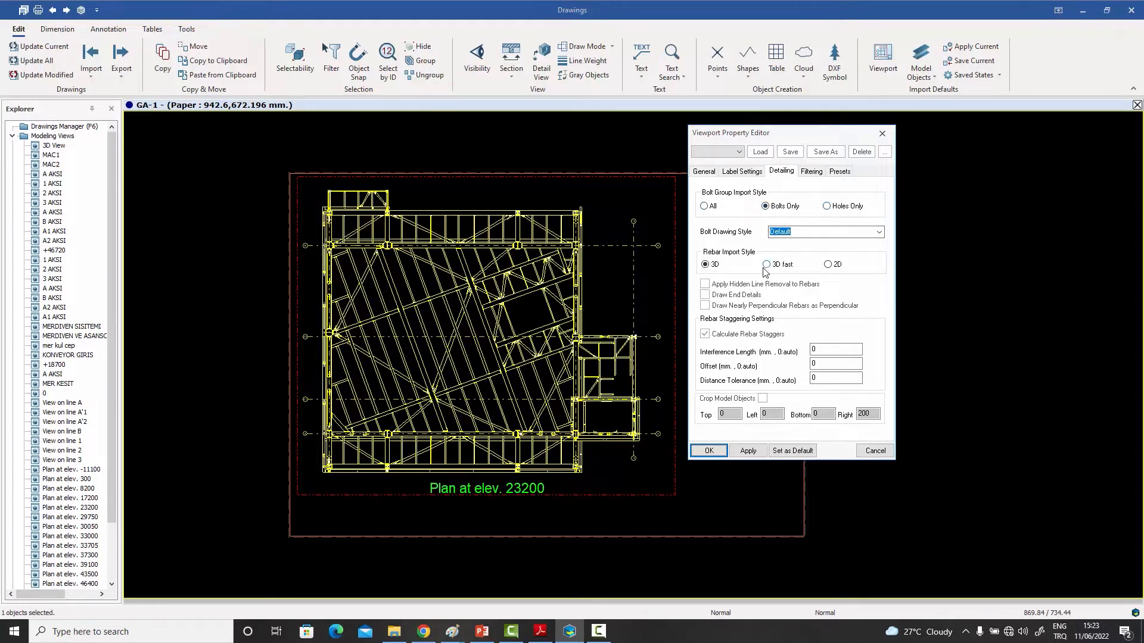
# Review the viewport's bolt drawing style choices and other detailing settings, and close its properties without changing anything.
pyautogui.click(880, 233)
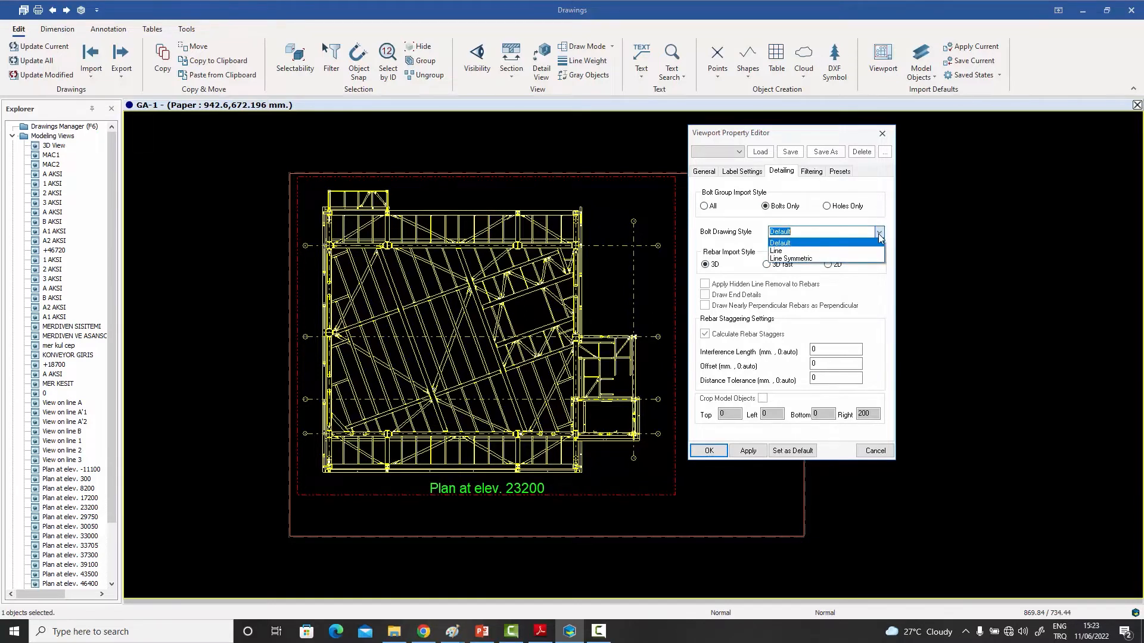
pyautogui.click(876, 210)
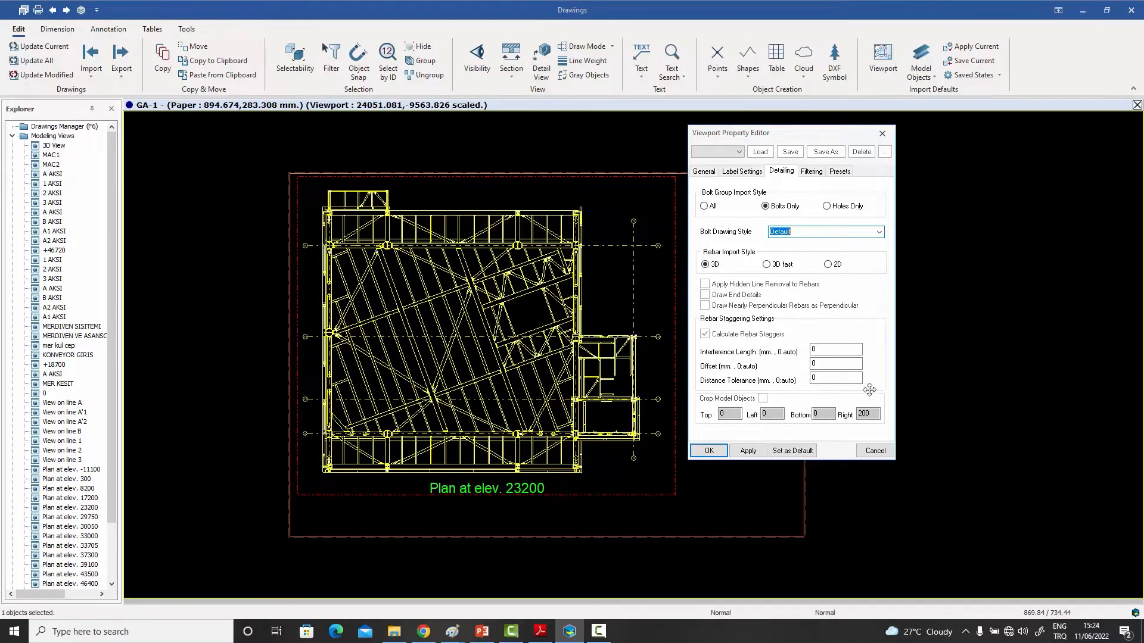
pyautogui.moveTo(785, 134); pyautogui.dragTo(912, 135)
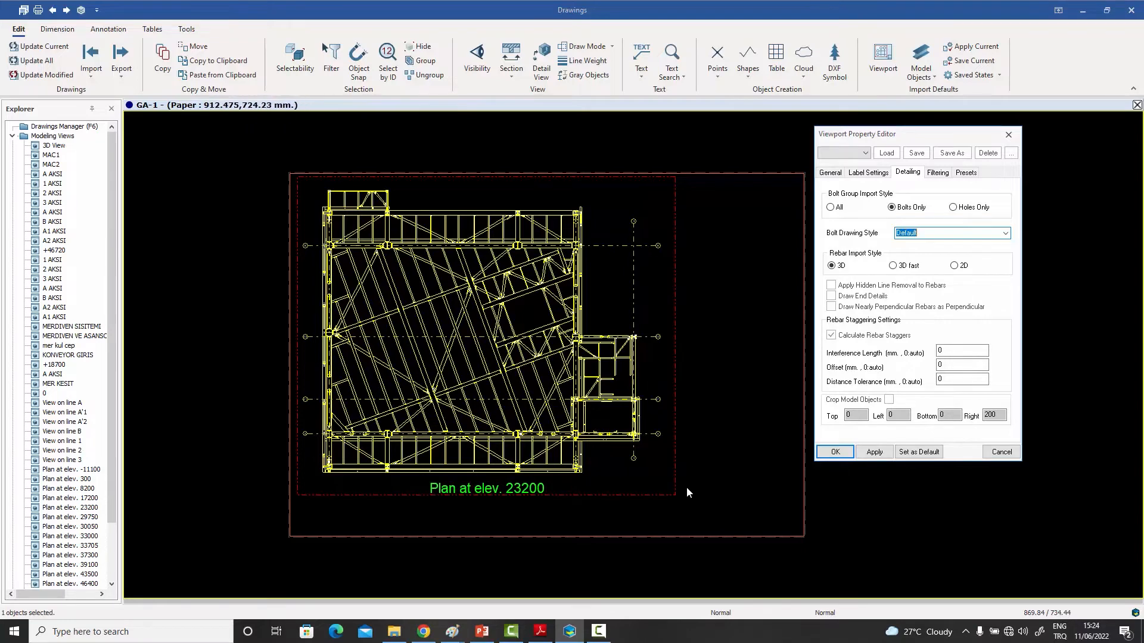
pyautogui.click(1000, 453)
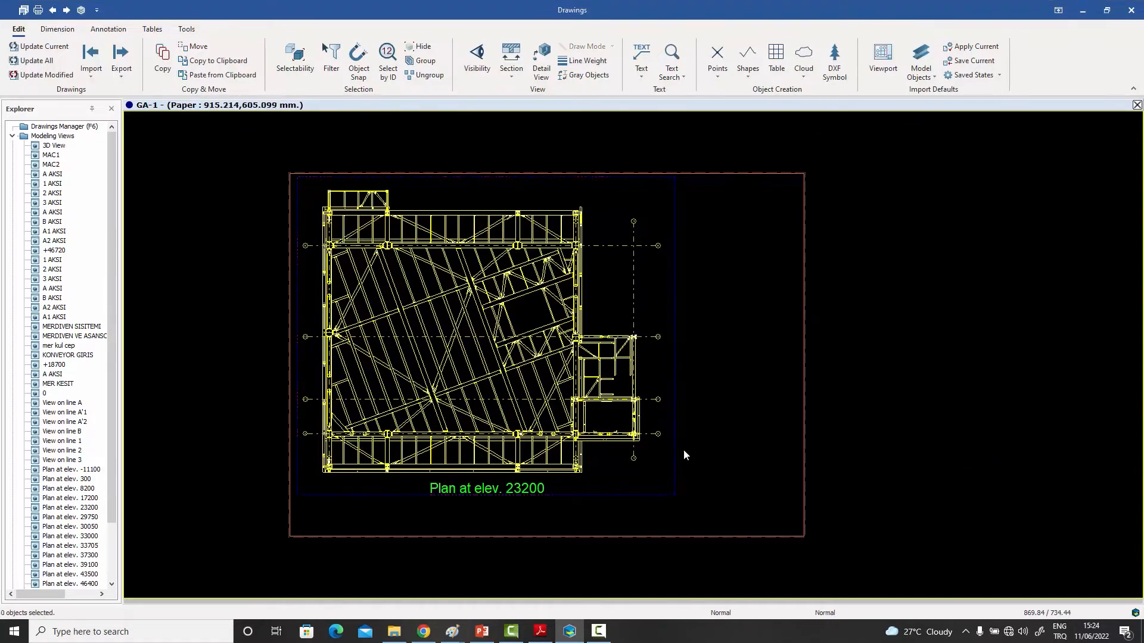
# Narrow the Plan at elev. 23200 viewport to about 684 mm by moving its right boundary inward, and inspect the cropped edge.
pyautogui.moveTo(670, 482); pyautogui.dragTo(594, 477)
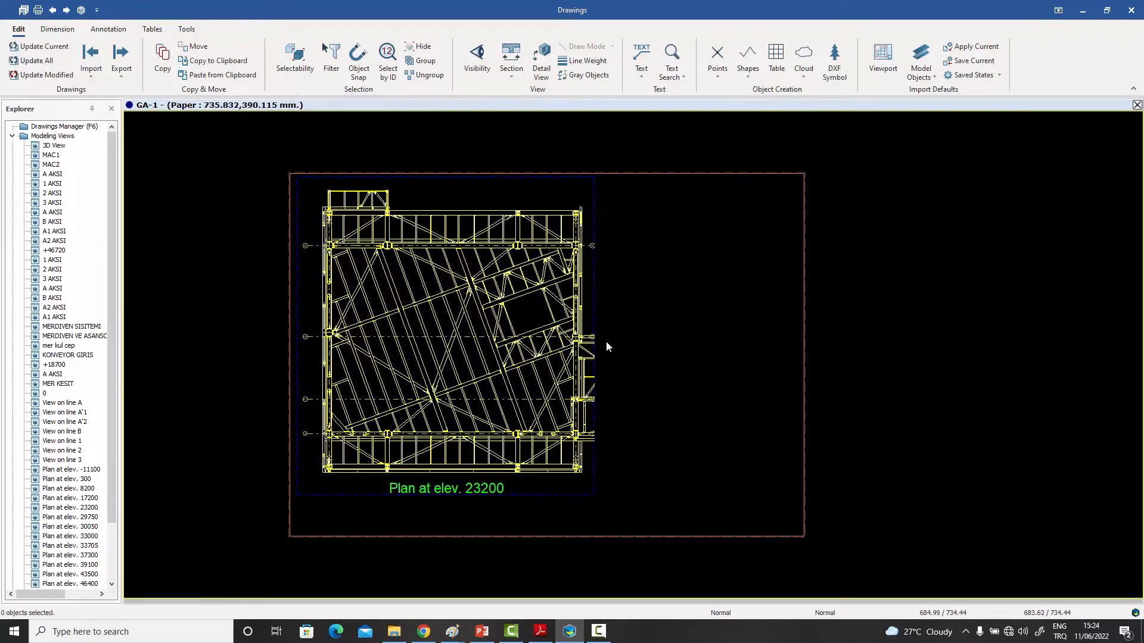
pyautogui.scroll(8, 605, 350)
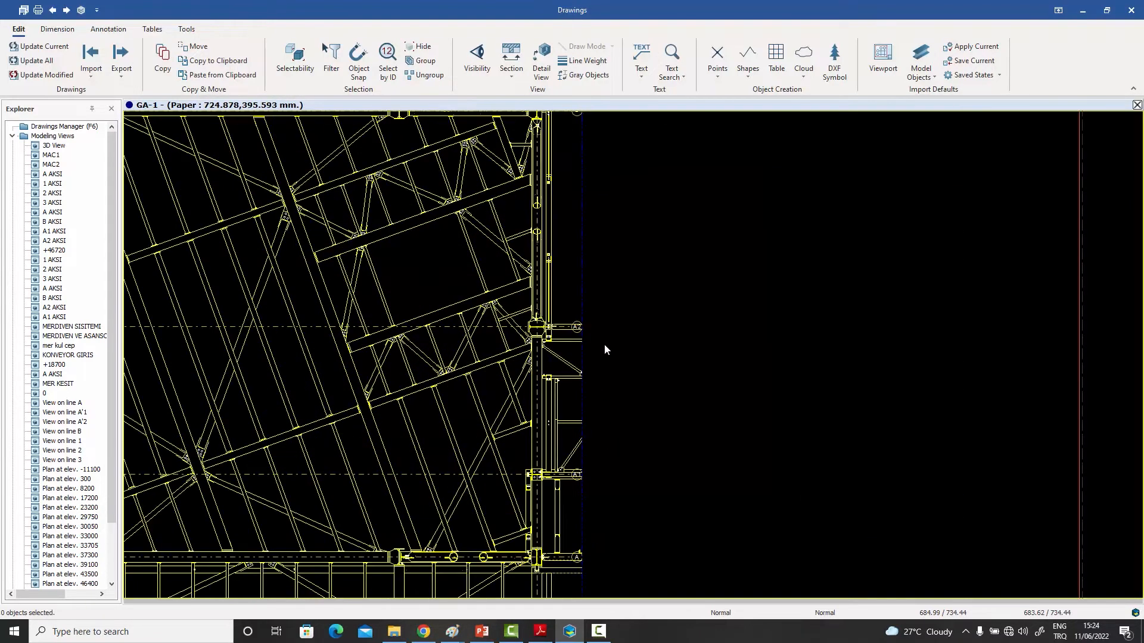
# Widen the Plan at elev. 23200 viewport to about 883 mm by moving its right boundary outward.
pyautogui.scroll(-7, 606, 350)
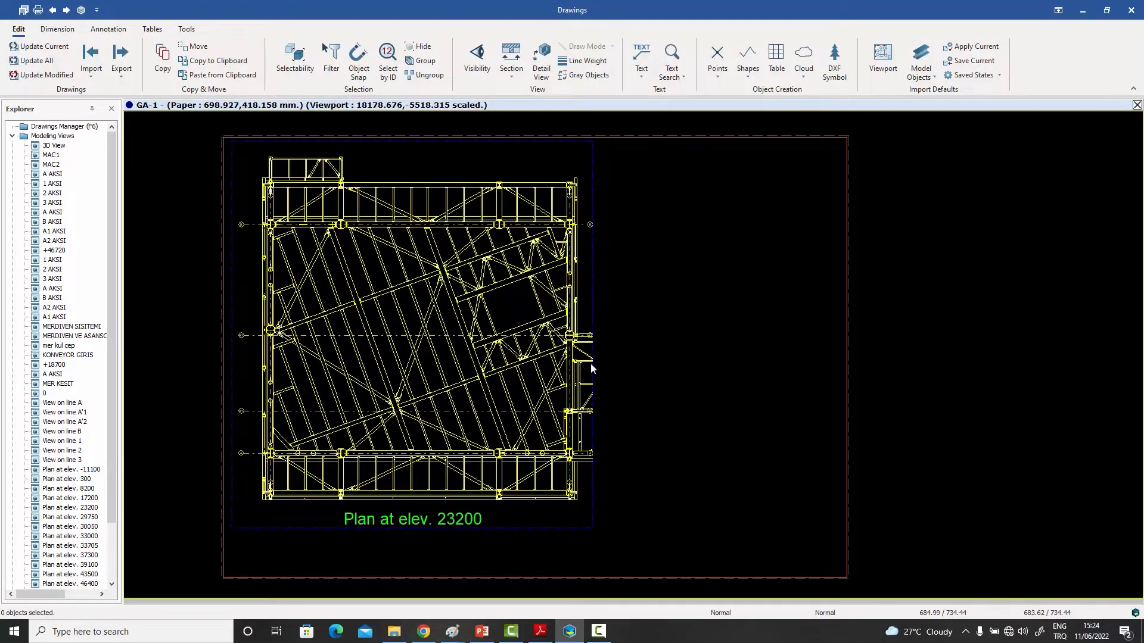
pyautogui.click(594, 517)
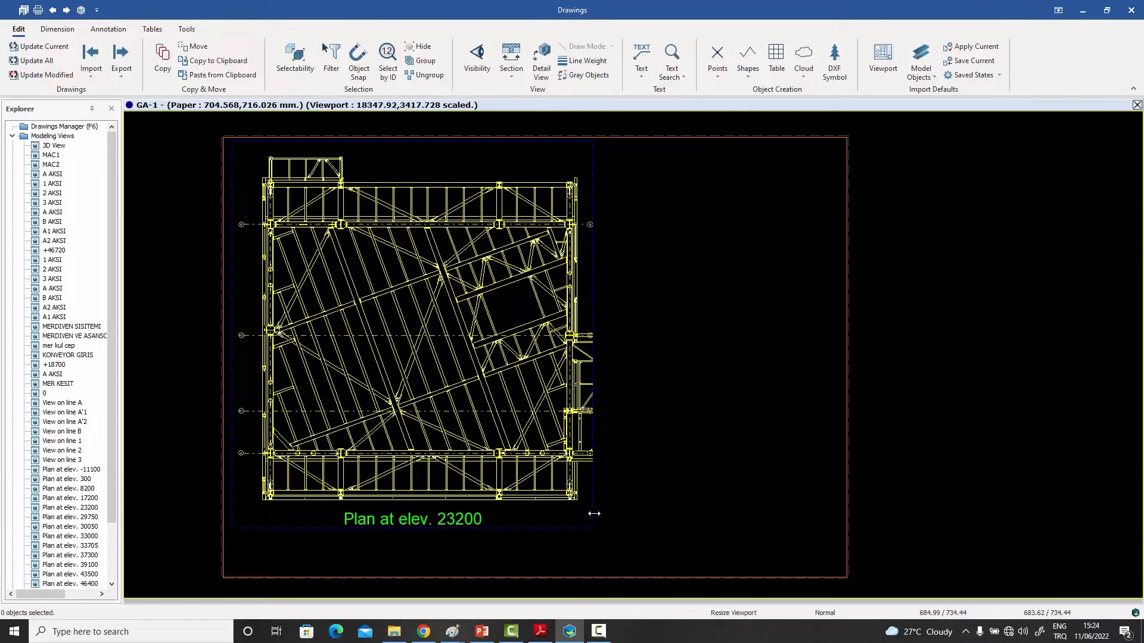
pyautogui.moveTo(594, 514); pyautogui.dragTo(706, 521)
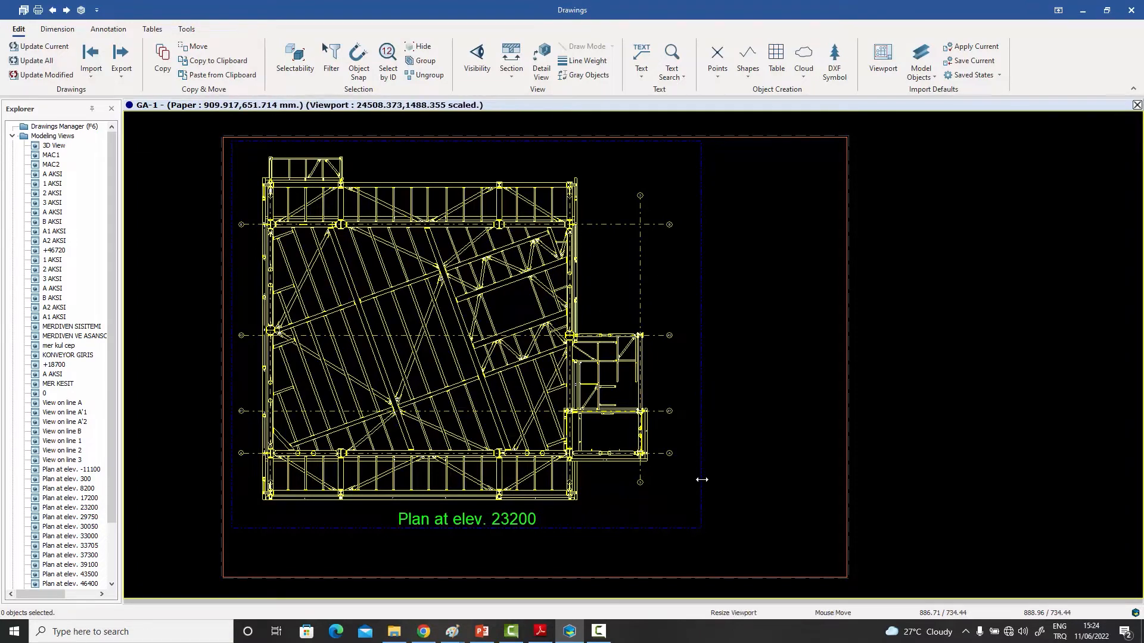
pyautogui.moveTo(701, 480); pyautogui.dragTo(592, 481)
pyautogui.moveTo(687, 493); pyautogui.dragTo(697, 493)
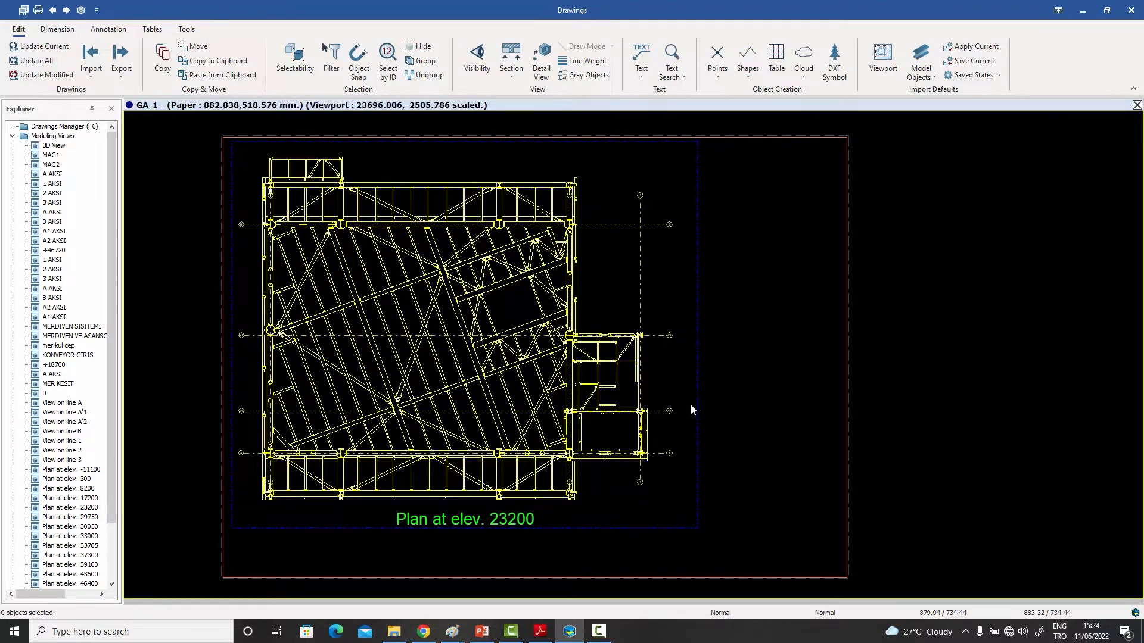
# Enable Crop Model Objects in the plan viewport's detailing settings with a 200 mm right crop, and apply it.
pyautogui.click(699, 294)
pyautogui.doubleClick(698, 293)
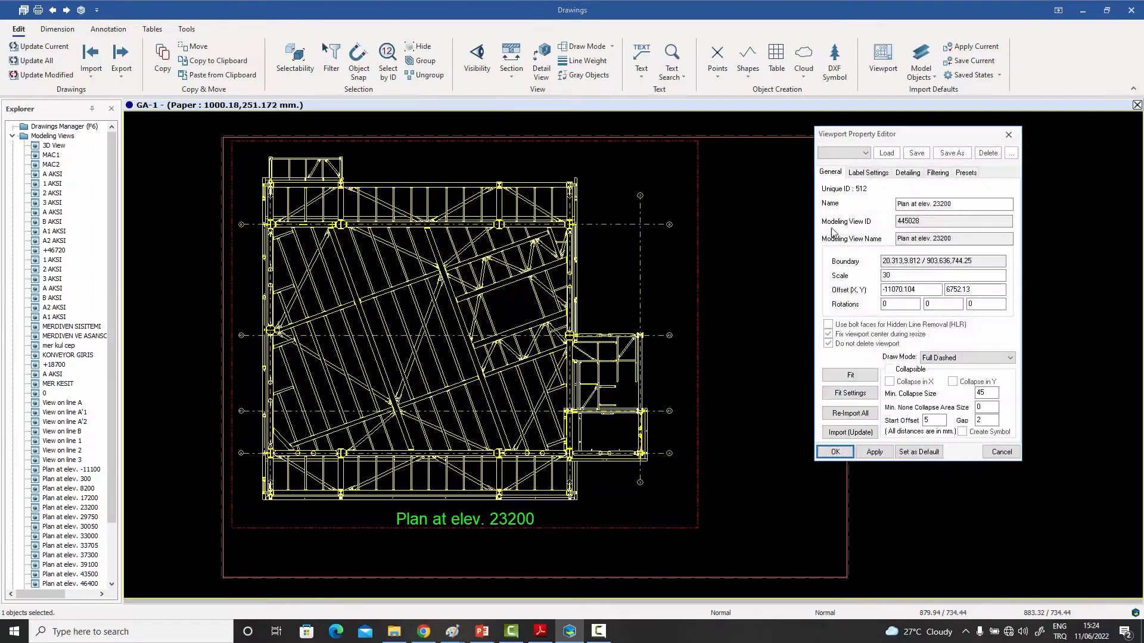
pyautogui.click(907, 172)
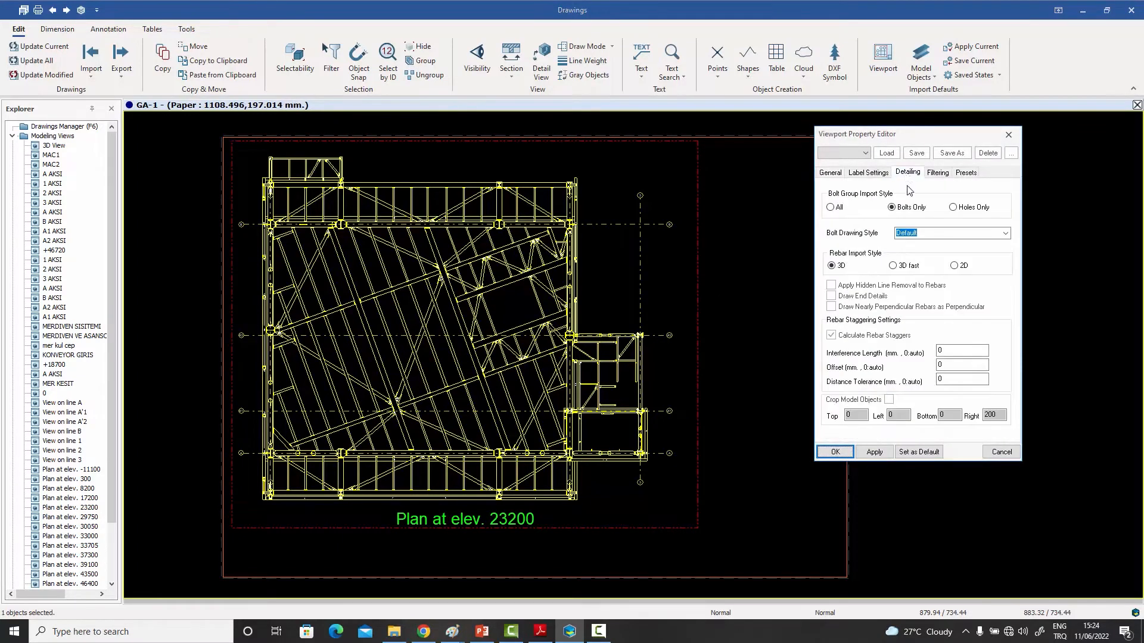
pyautogui.click(889, 400)
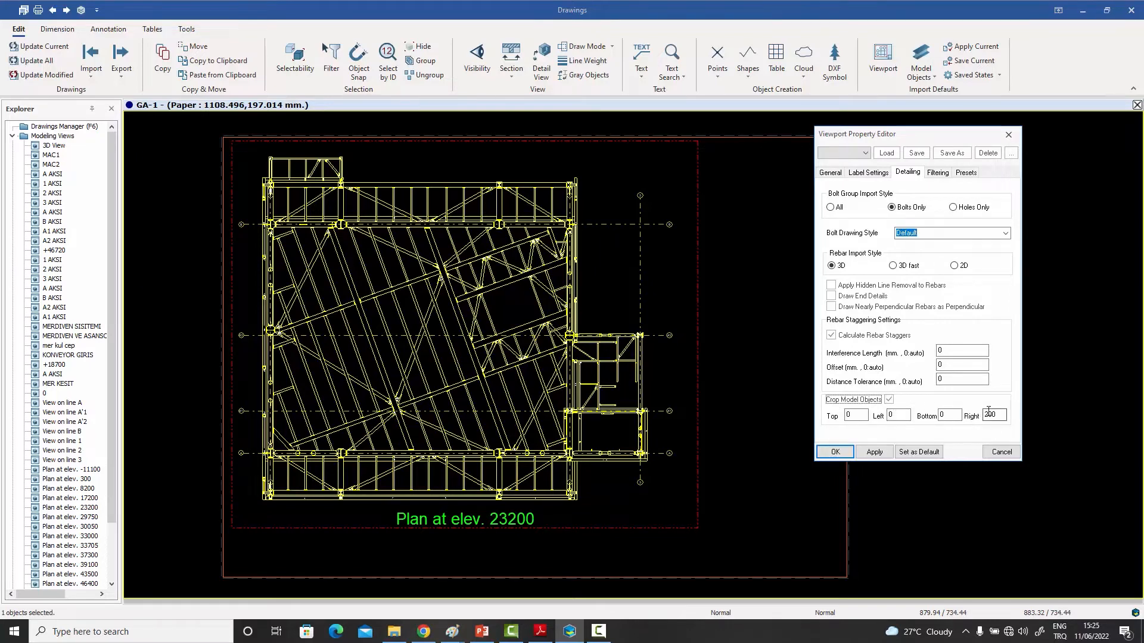
pyautogui.click(873, 452)
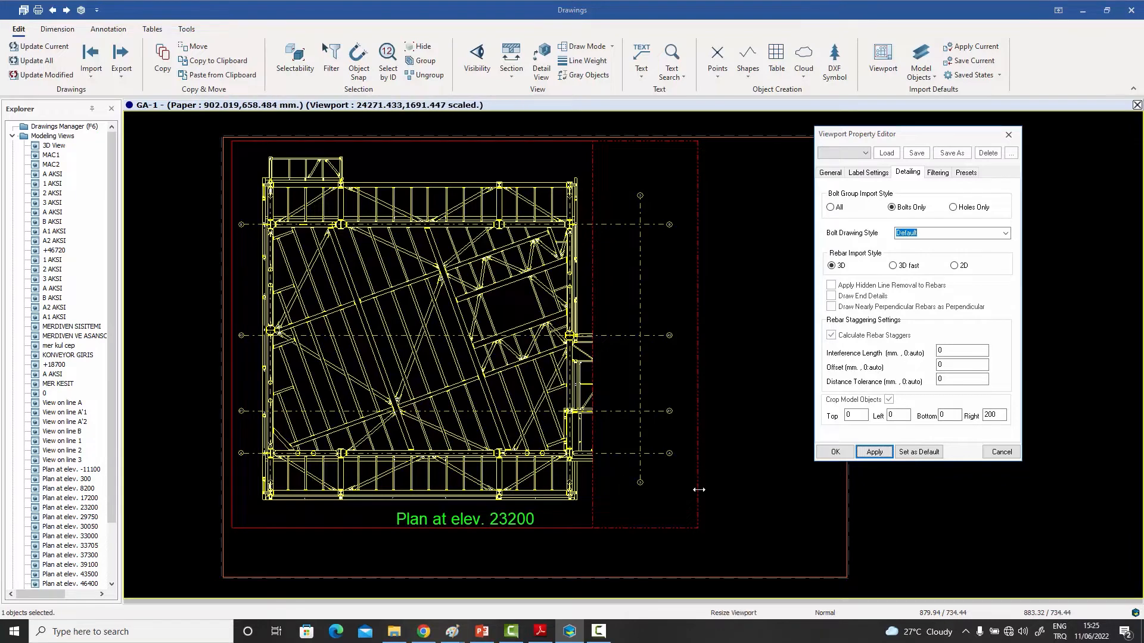
pyautogui.click(835, 452)
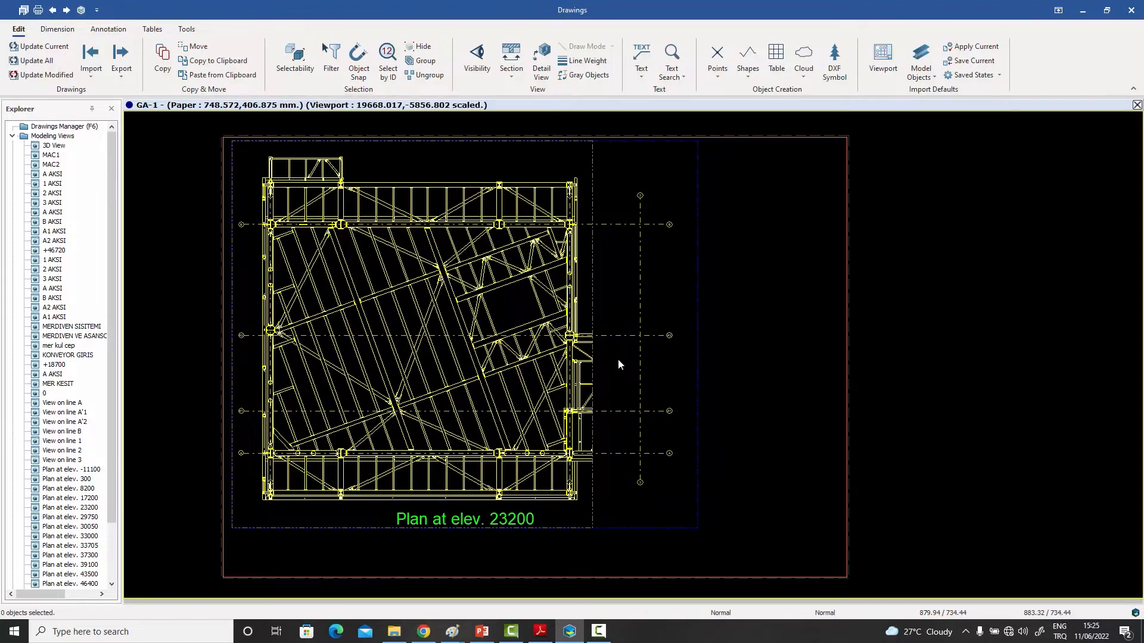
pyautogui.moveTo(599, 346); pyautogui.dragTo(595, 294, button='middle')
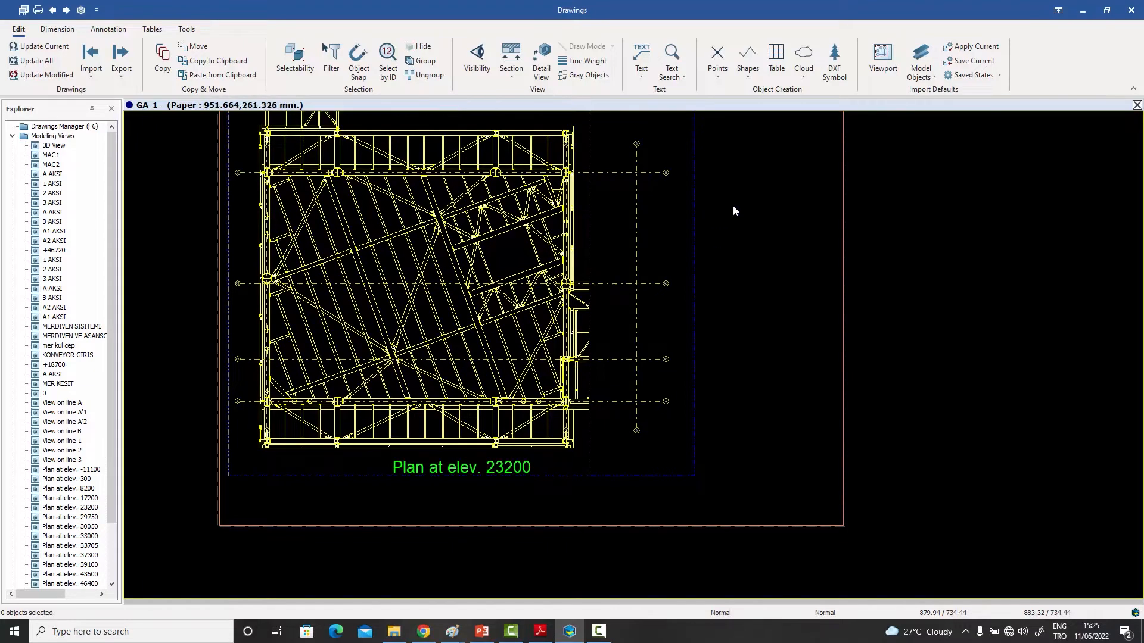
pyautogui.click(749, 71)
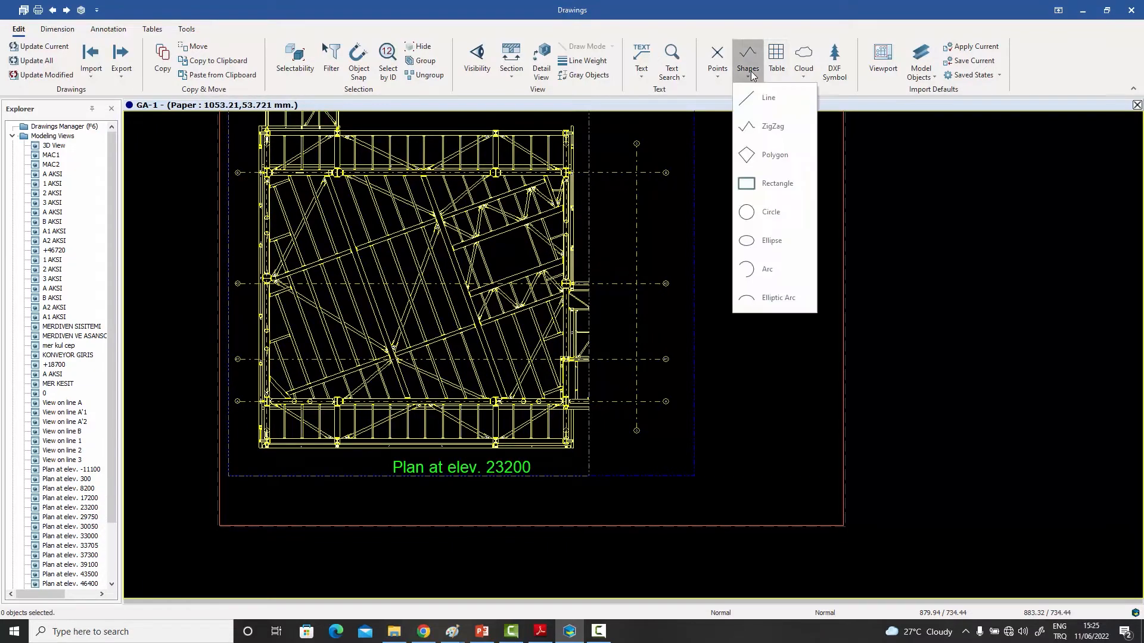
pyautogui.click(757, 126)
pyautogui.scroll(5, 585, 285)
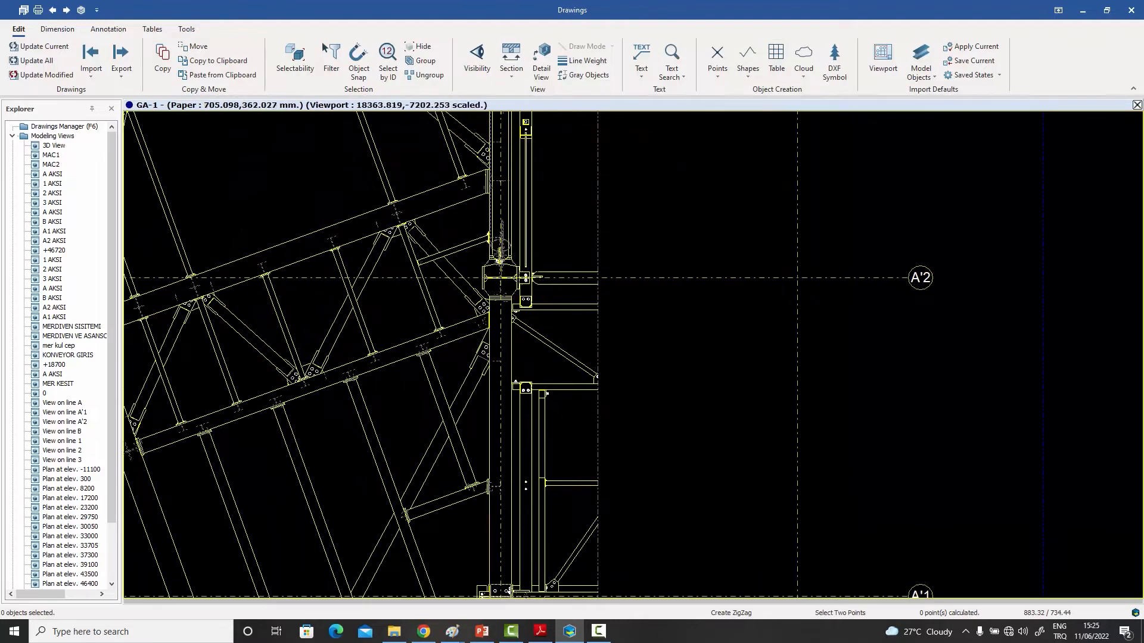
pyautogui.scroll(4, 600, 239)
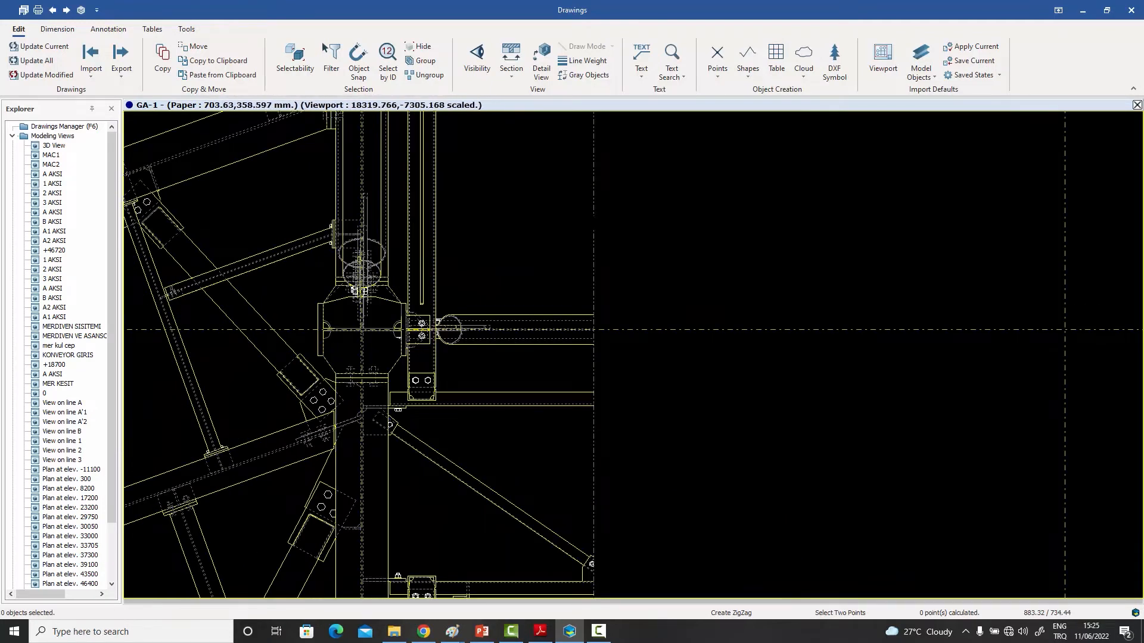
pyautogui.scroll(-6, 623, 238)
pyautogui.scroll(-4, 622, 237)
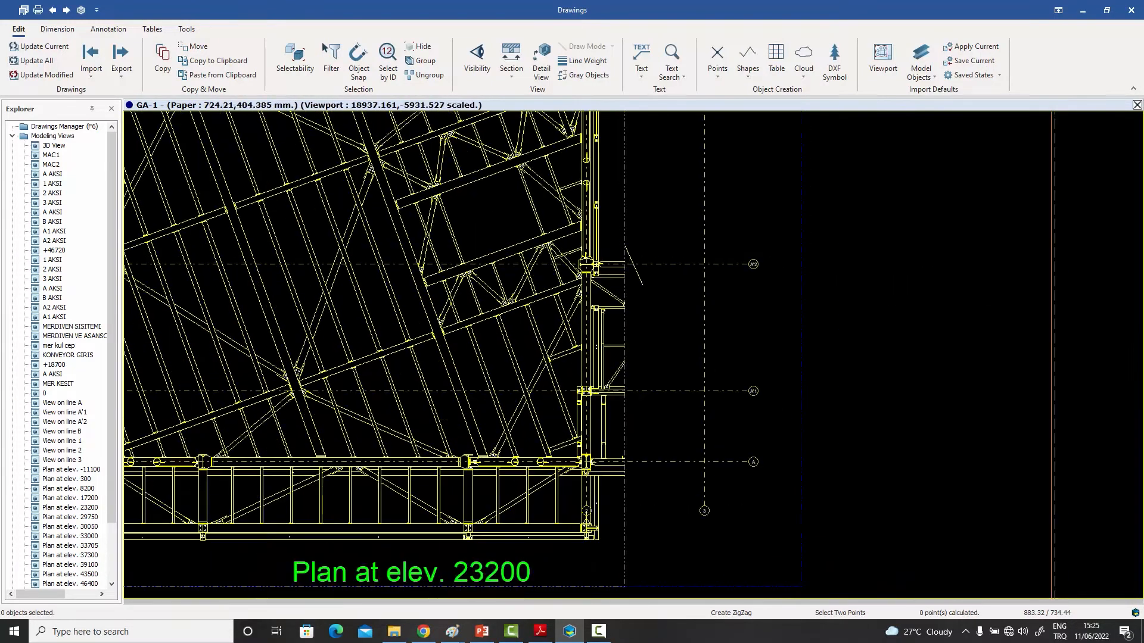
pyautogui.scroll(4, 633, 352)
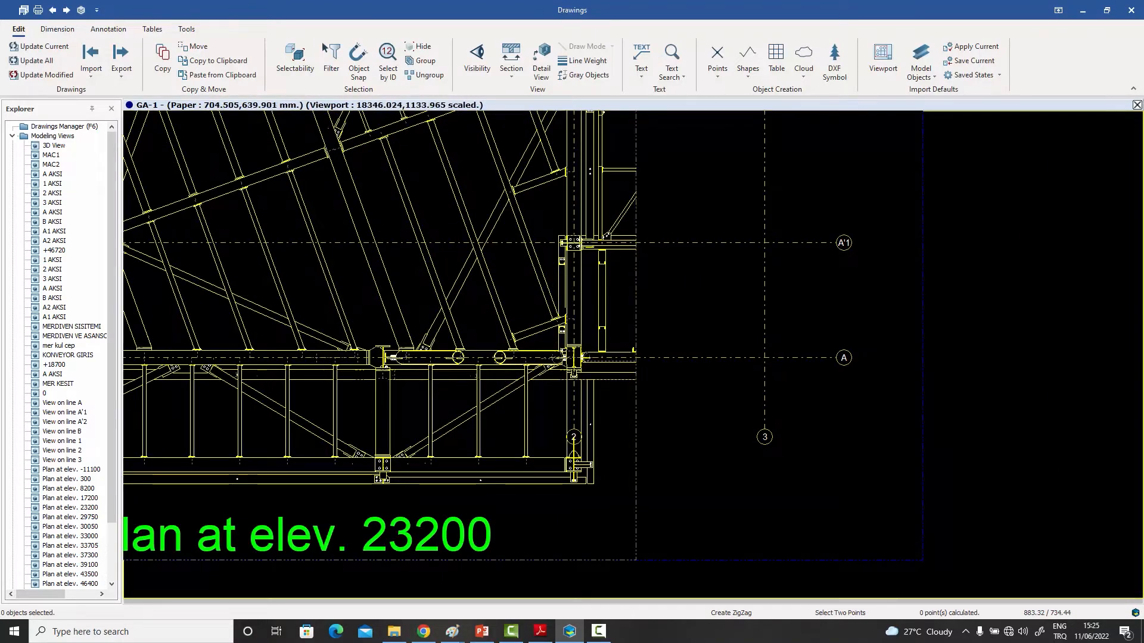
pyautogui.scroll(-2, 658, 396)
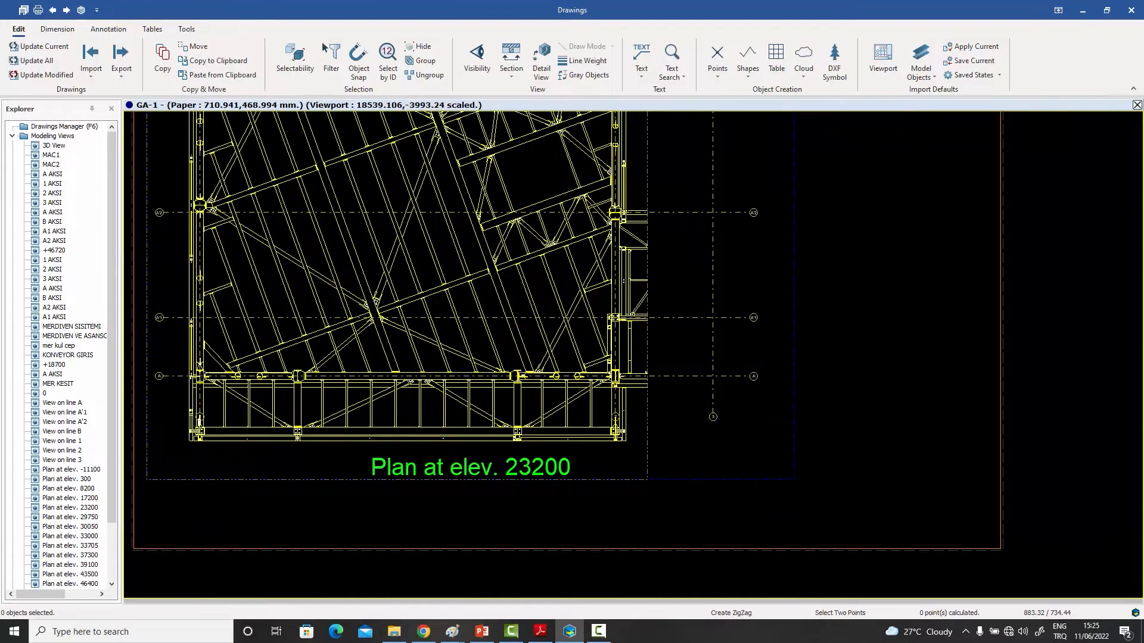
pyautogui.rightClick(668, 247)
pyautogui.click(682, 253)
# Draw a zigzag break line along the plan's cropped right edge, from above axis A'2 to below axis A.
pyautogui.scroll(2, 665, 226)
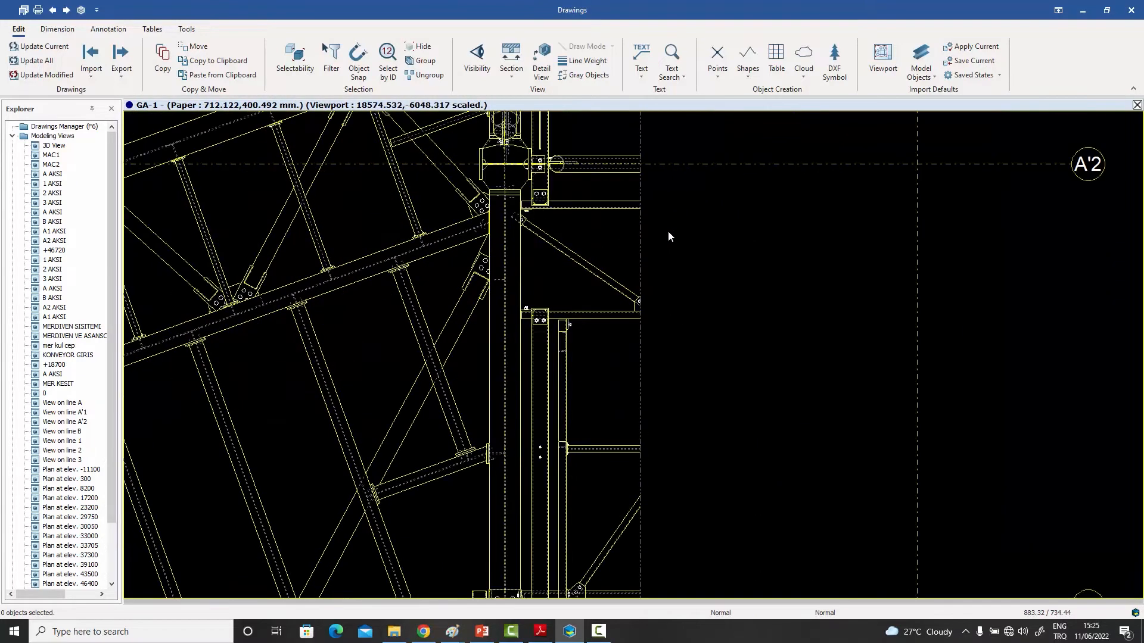
pyautogui.scroll(-1, 667, 233)
pyautogui.click(753, 78)
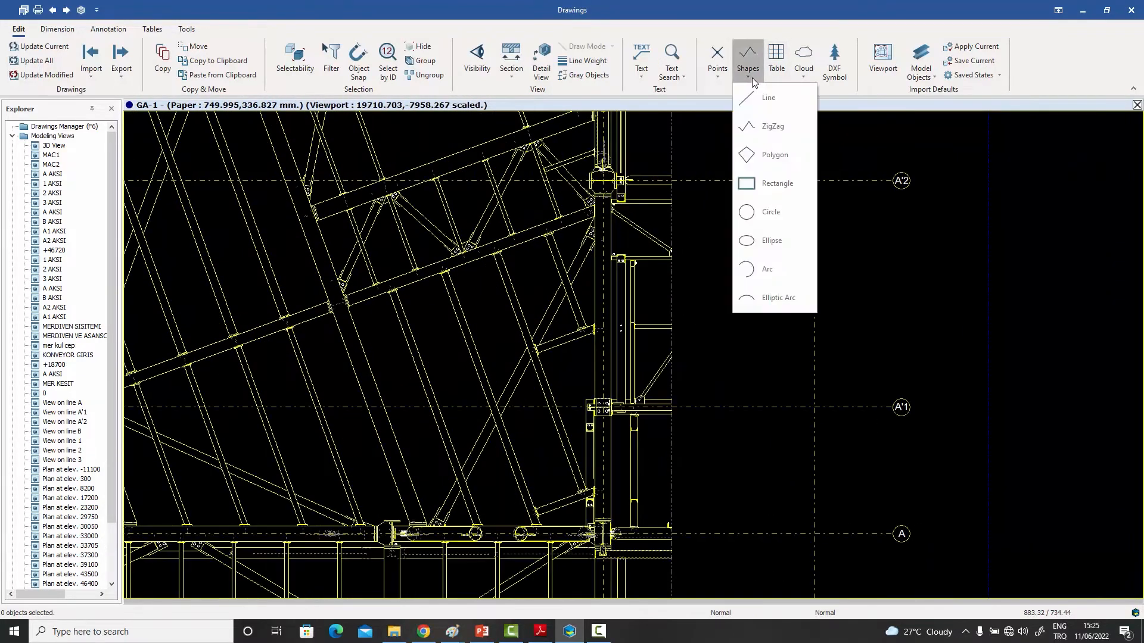
pyautogui.click(768, 126)
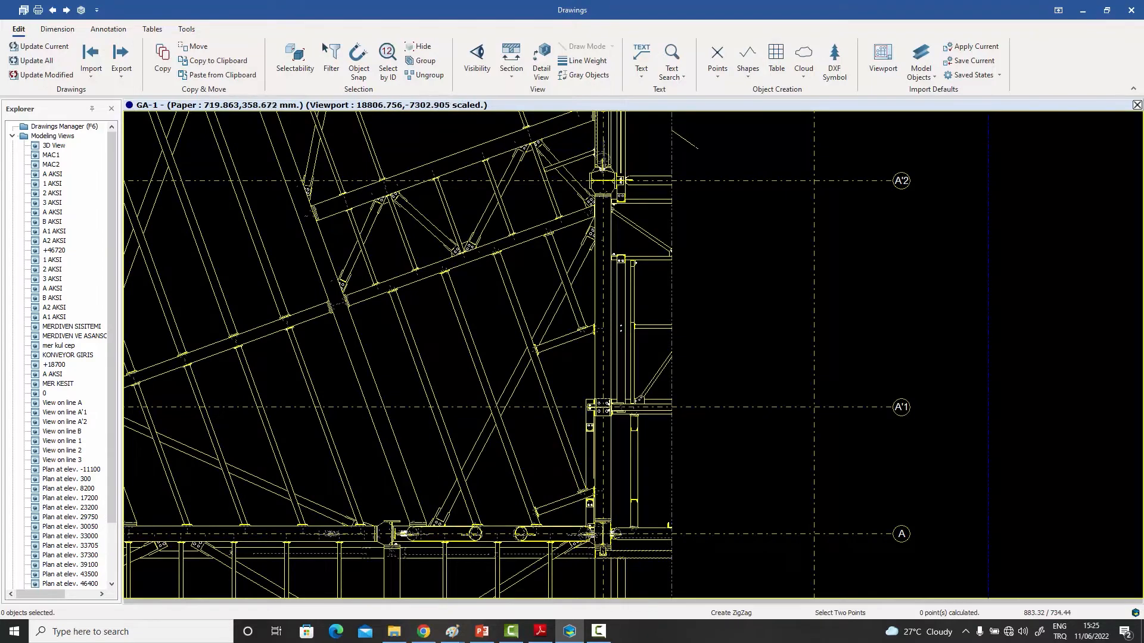
pyautogui.scroll(-3, 688, 187)
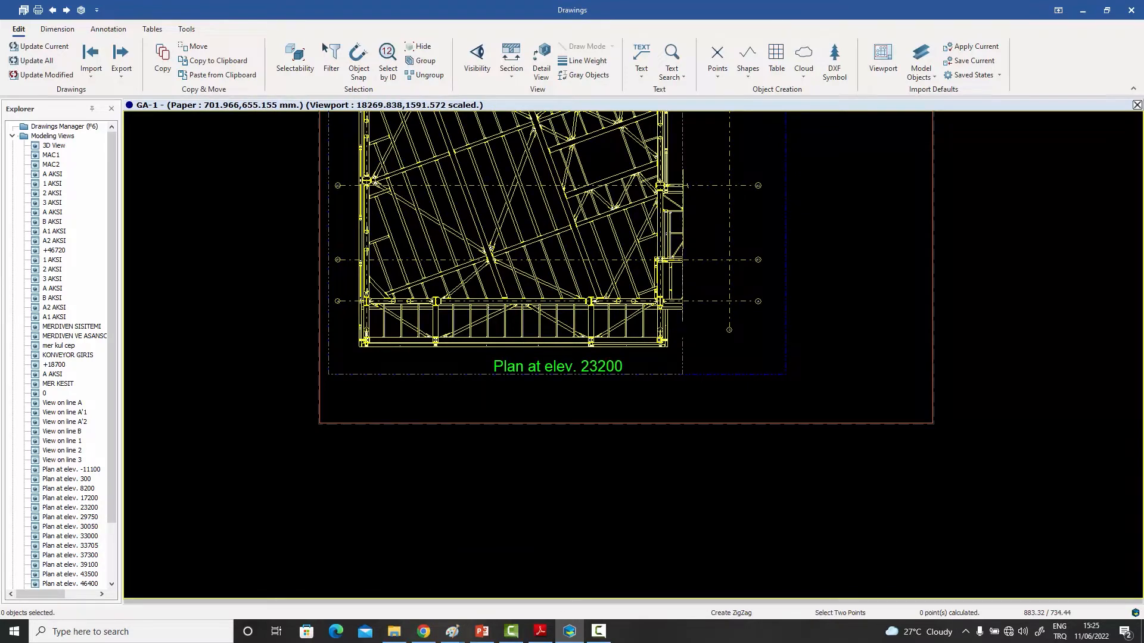
pyautogui.scroll(3, 688, 258)
pyautogui.rightClick(690, 213)
pyautogui.click(691, 220)
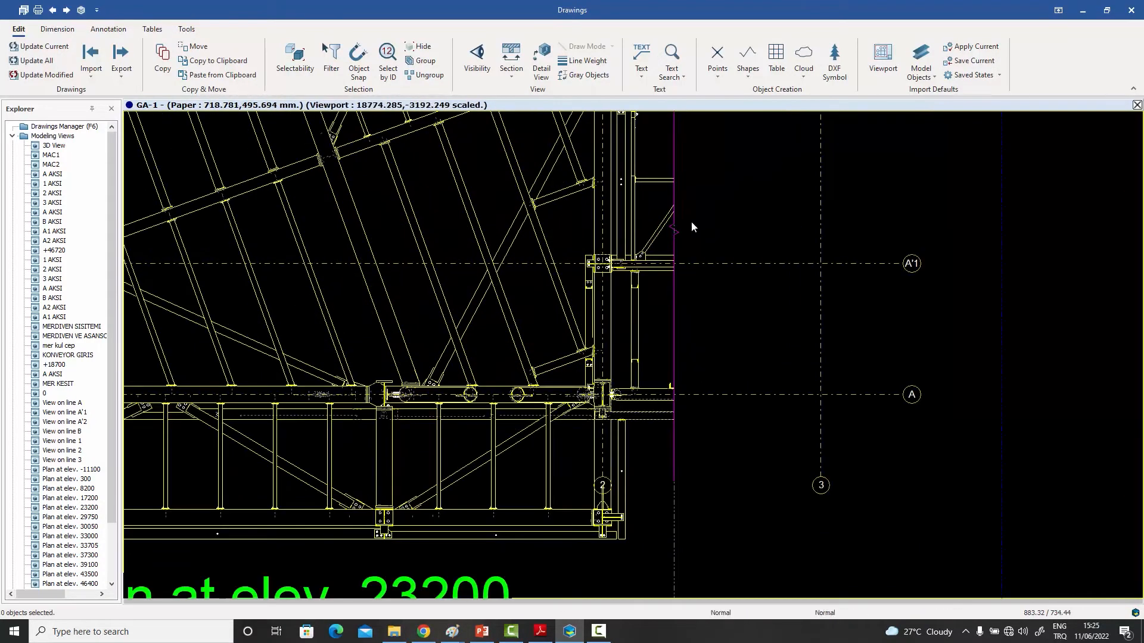
pyautogui.scroll(3, 691, 227)
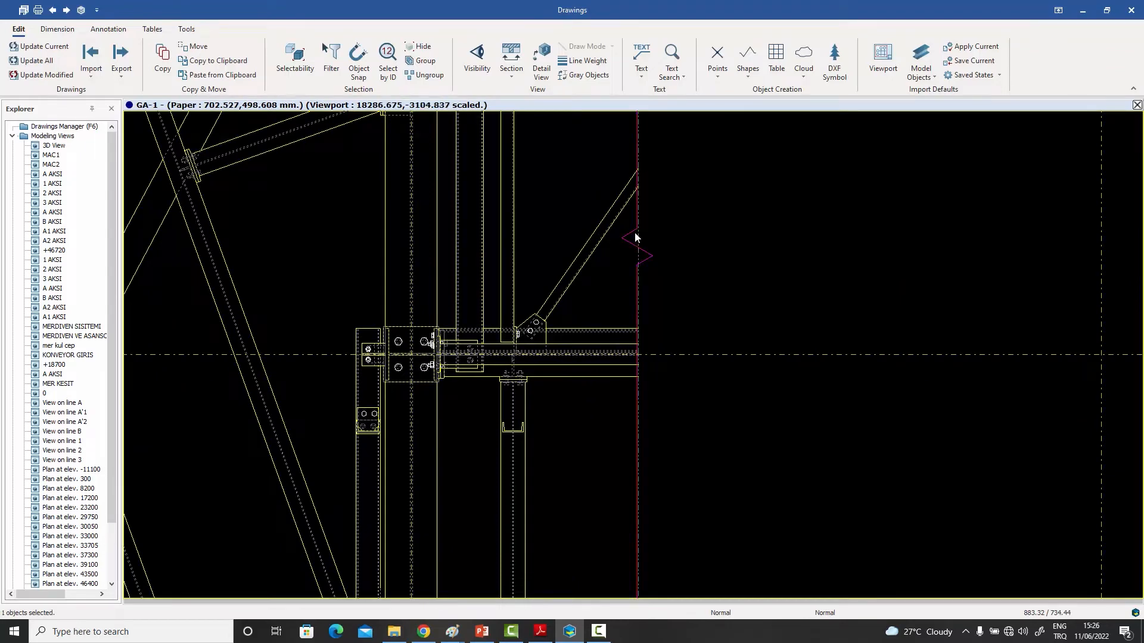
pyautogui.moveTo(636, 237); pyautogui.dragTo(638, 237)
pyautogui.scroll(-3, 682, 214)
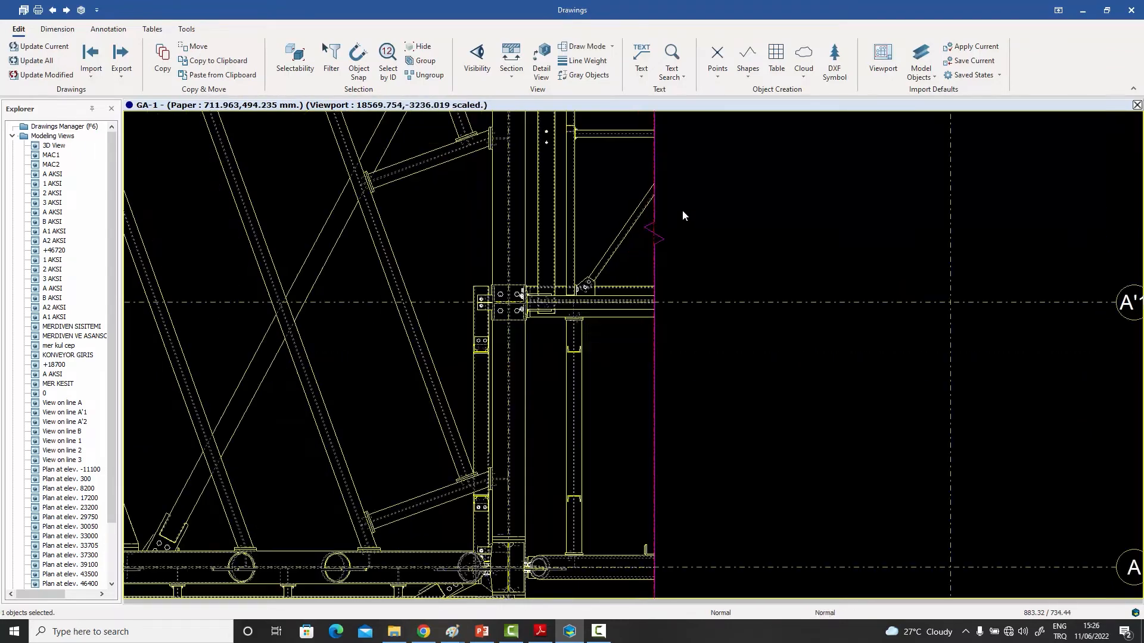
# Place a horizontal text with leader beside the break line above axis A'1, its arrow pointing at the zigzag.
pyautogui.moveTo(695, 216); pyautogui.dragTo(621, 254, button='middle')
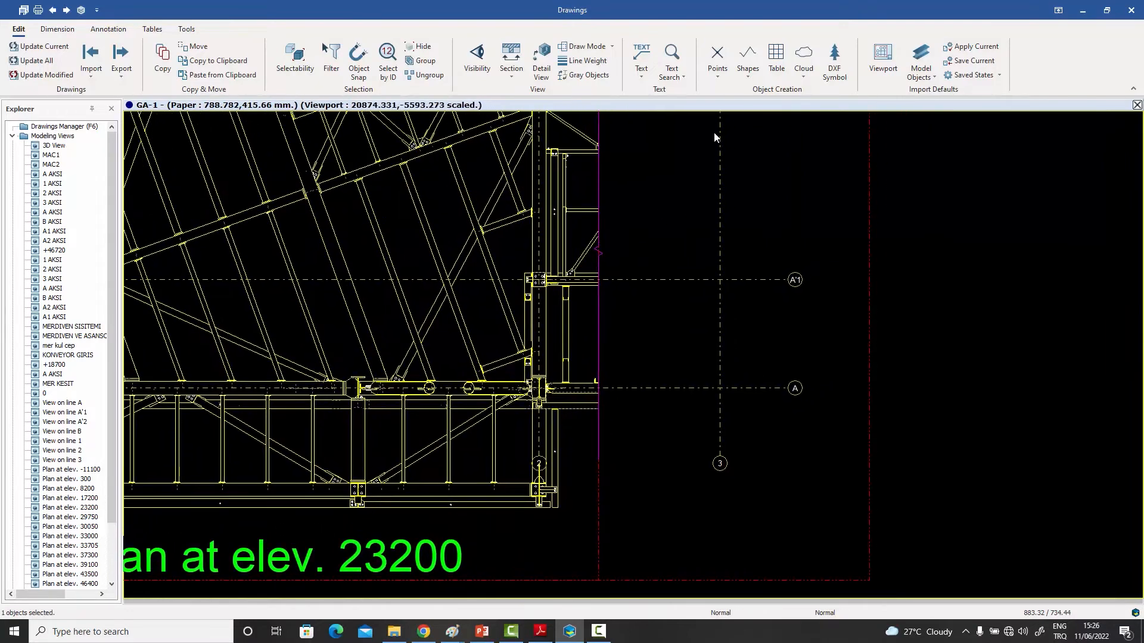
pyautogui.click(642, 76)
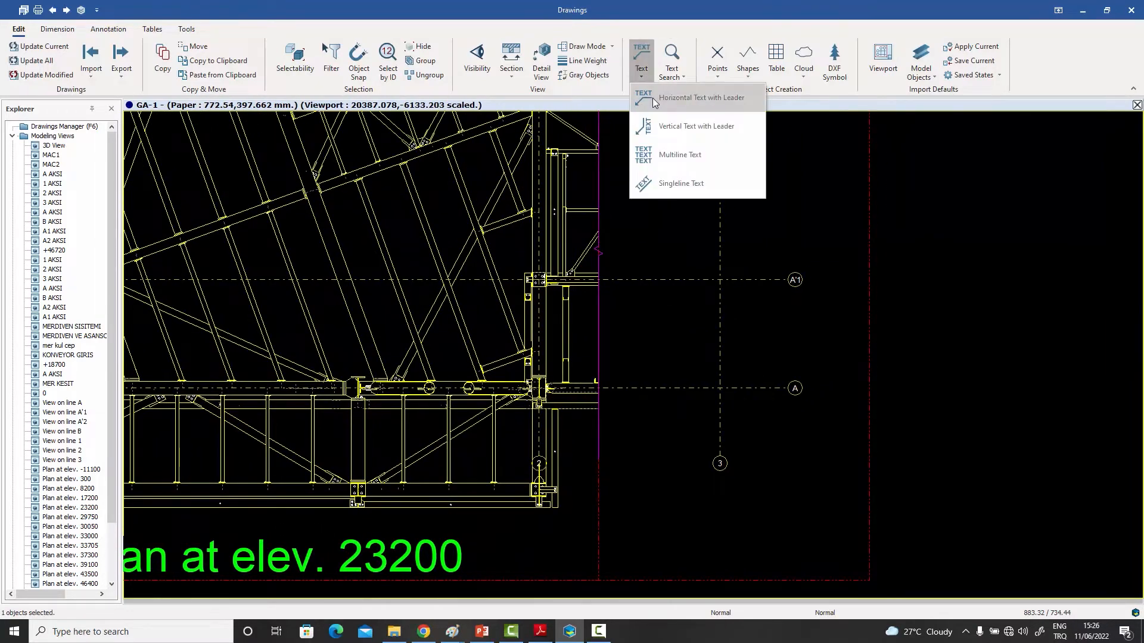
pyautogui.click(655, 103)
pyautogui.scroll(2, 630, 245)
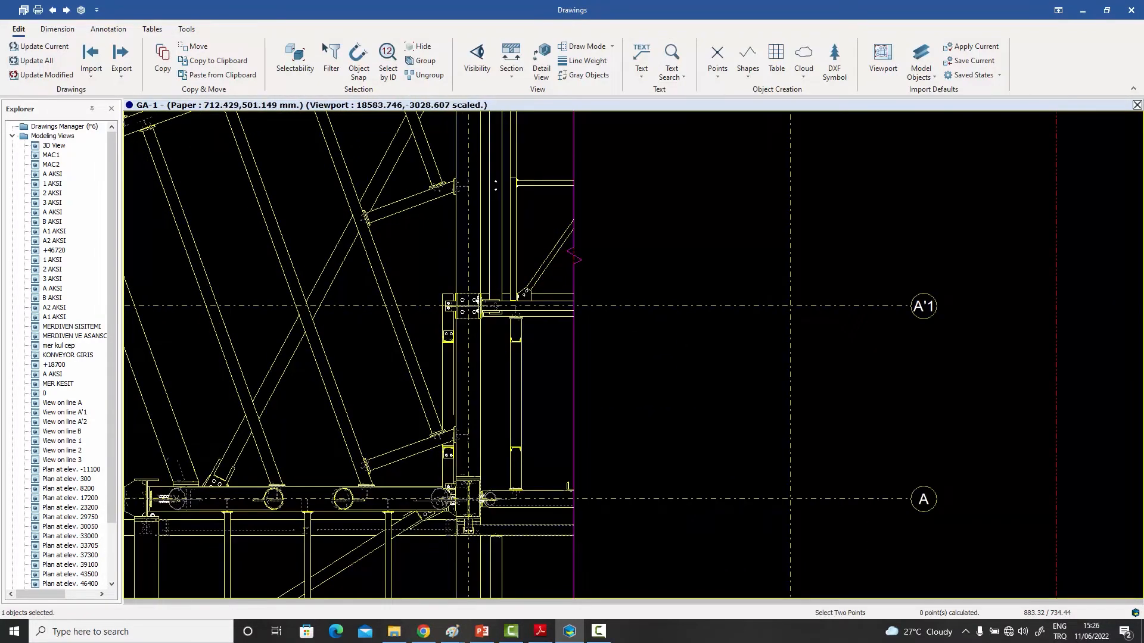
pyautogui.click(596, 255)
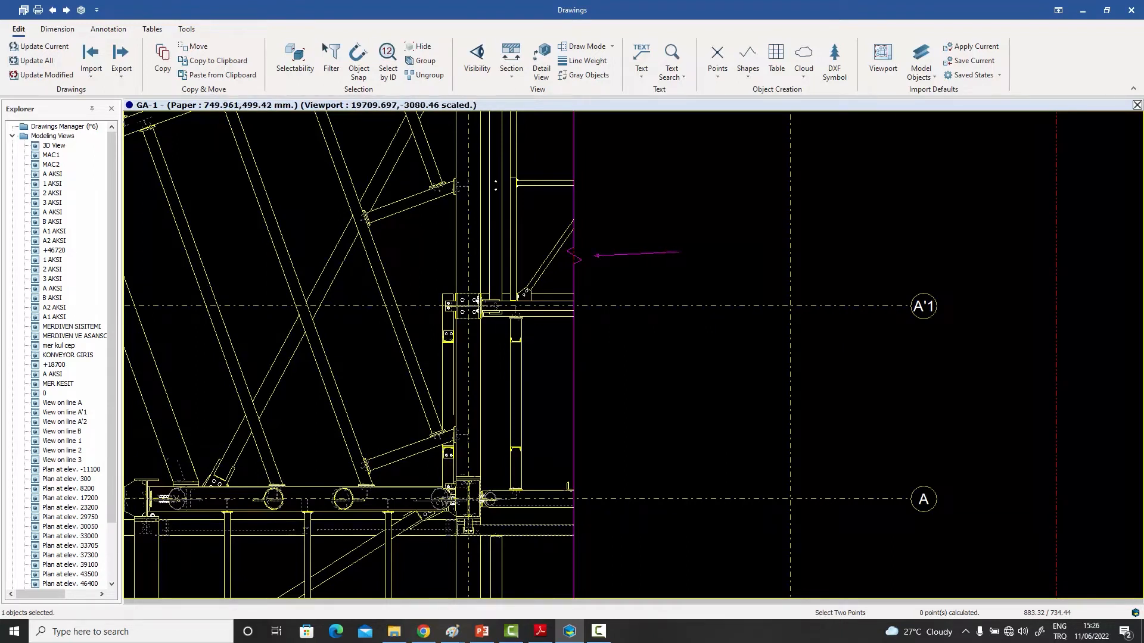
pyautogui.rightClick(682, 203)
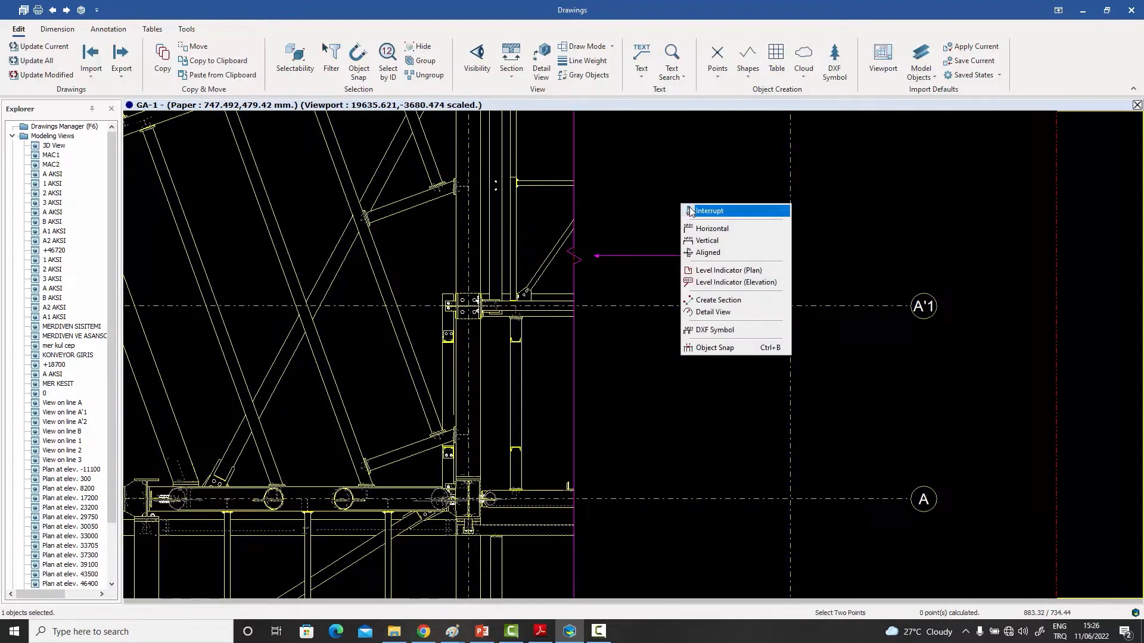
pyautogui.click(693, 211)
# Set the leader's text to "equipment limits" and inspect the note on the sheet.
pyautogui.doubleClick(649, 256)
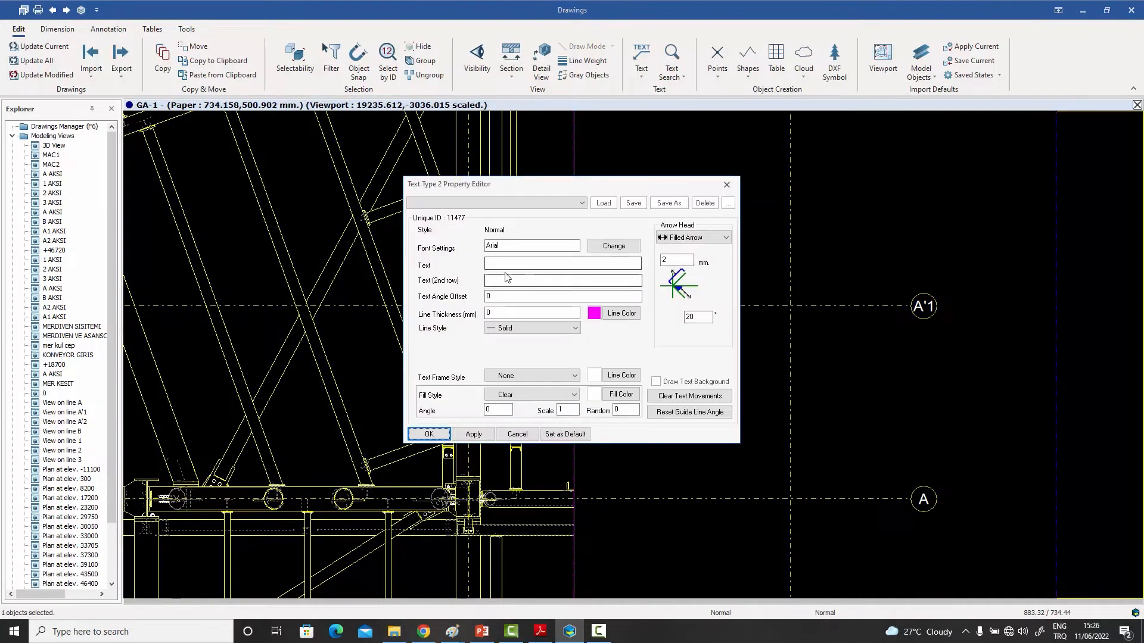
pyautogui.click(505, 262)
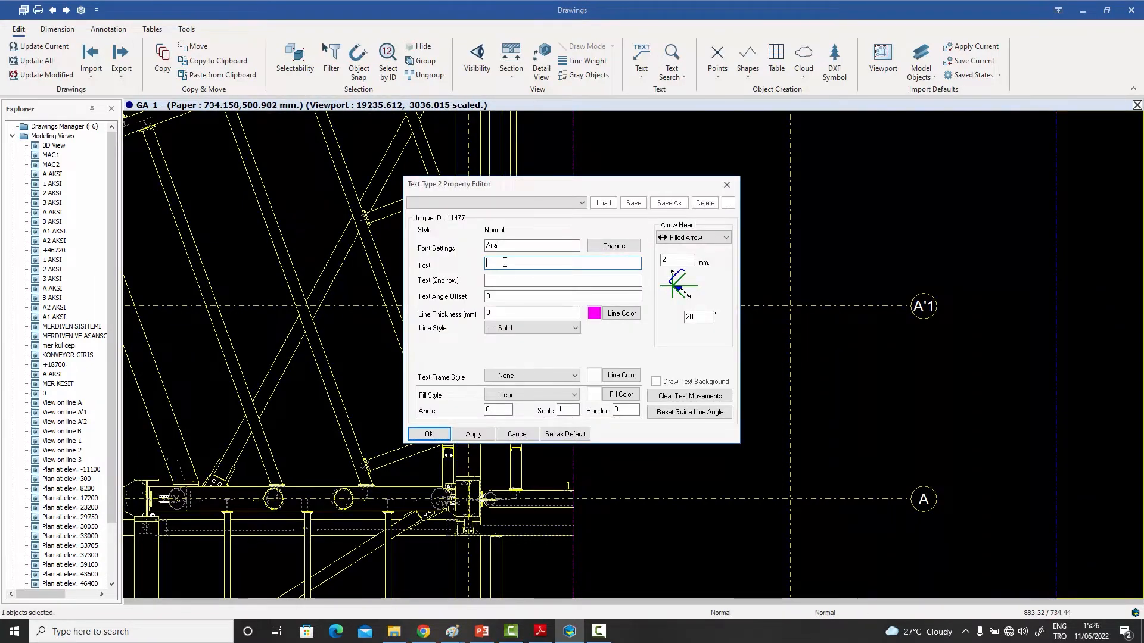
pyautogui.write('equipment limits')
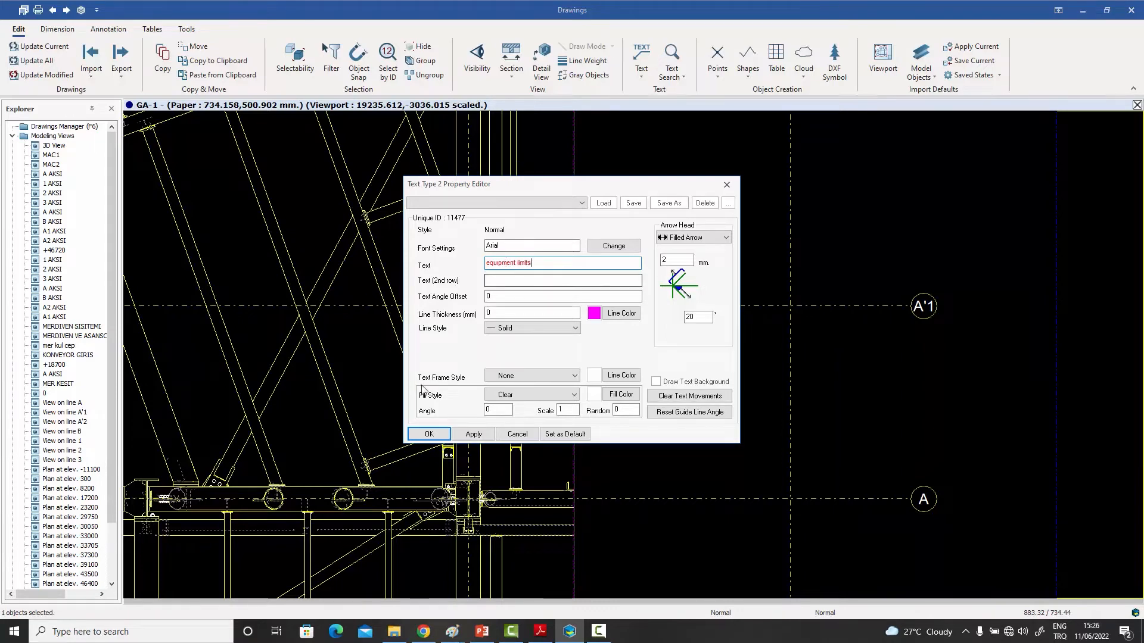
pyautogui.press('Return')
pyautogui.scroll(-5, 617, 187)
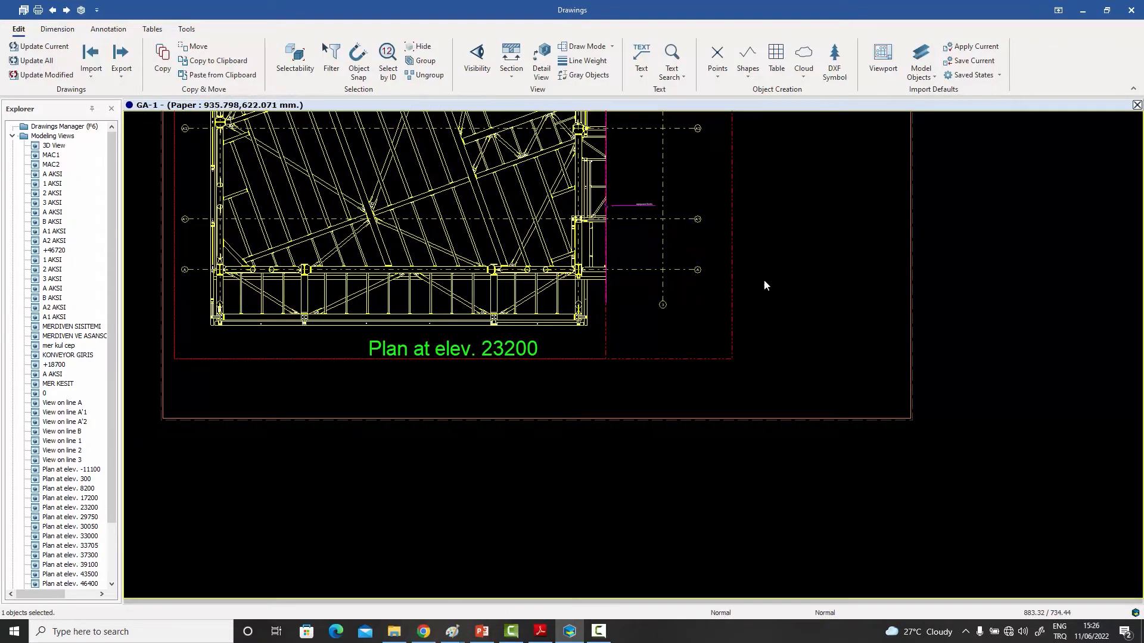
pyautogui.scroll(5, 639, 194)
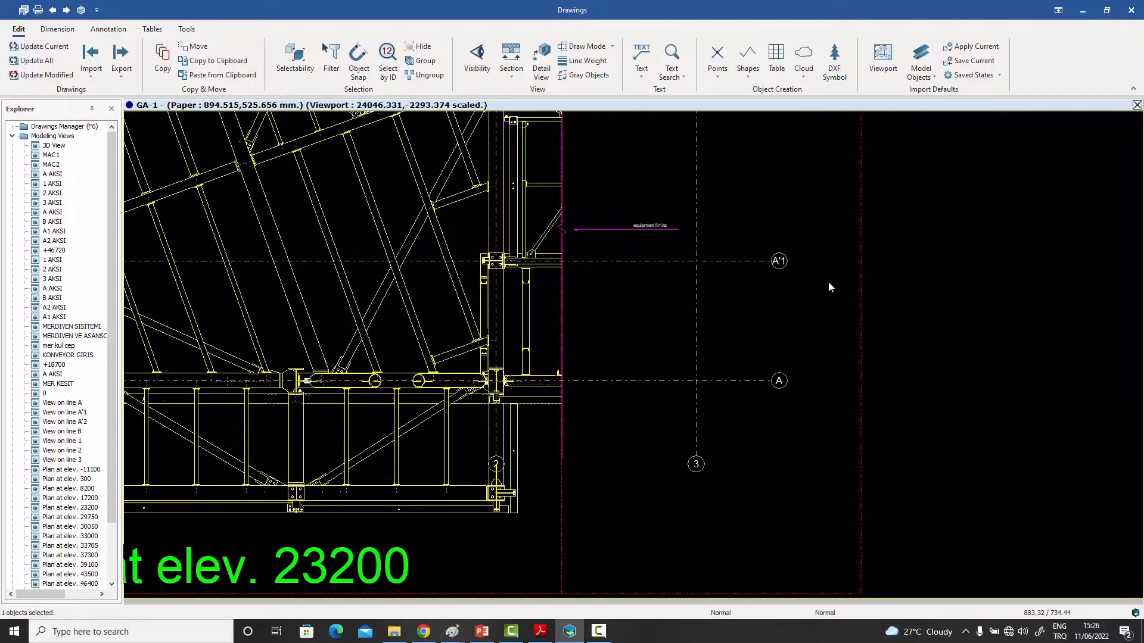
# Examine the equipment limits note at the cropped edge and the crop values in the plan viewport's detailing settings.
pyautogui.scroll(-3, 608, 248)
pyautogui.moveTo(634, 179)
pyautogui.mouseDown(button='middle')
pyautogui.moveTo(613, 277)
pyautogui.moveTo(576, 252)
pyautogui.mouseUp(button='middle')
pyautogui.scroll(4, 571, 252)
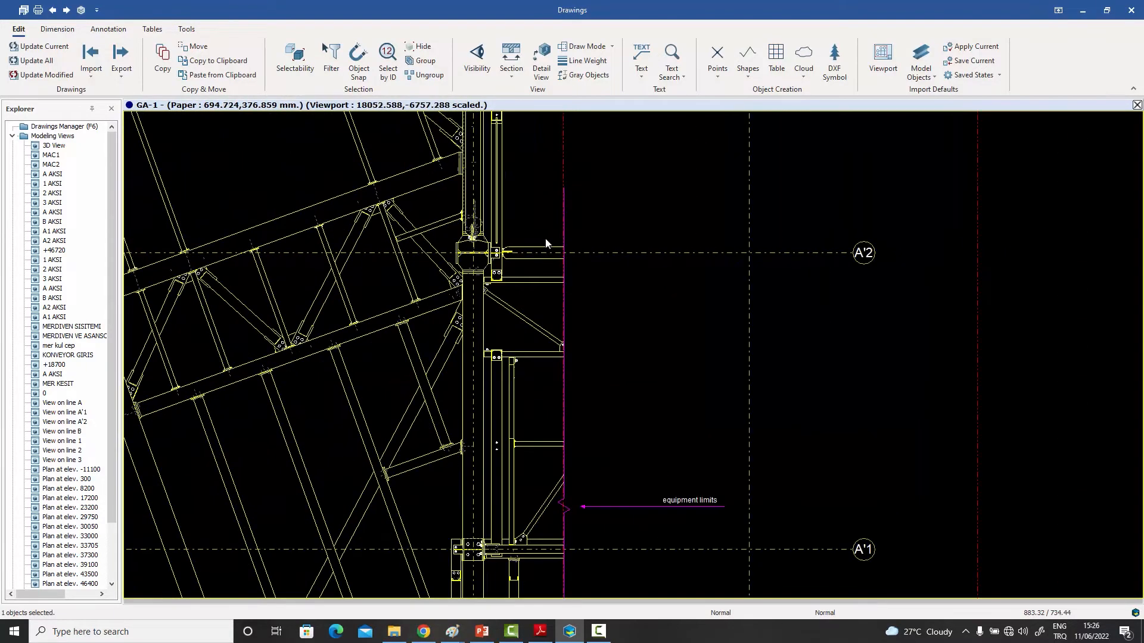
pyautogui.scroll(-4, 573, 348)
pyautogui.doubleClick(663, 271)
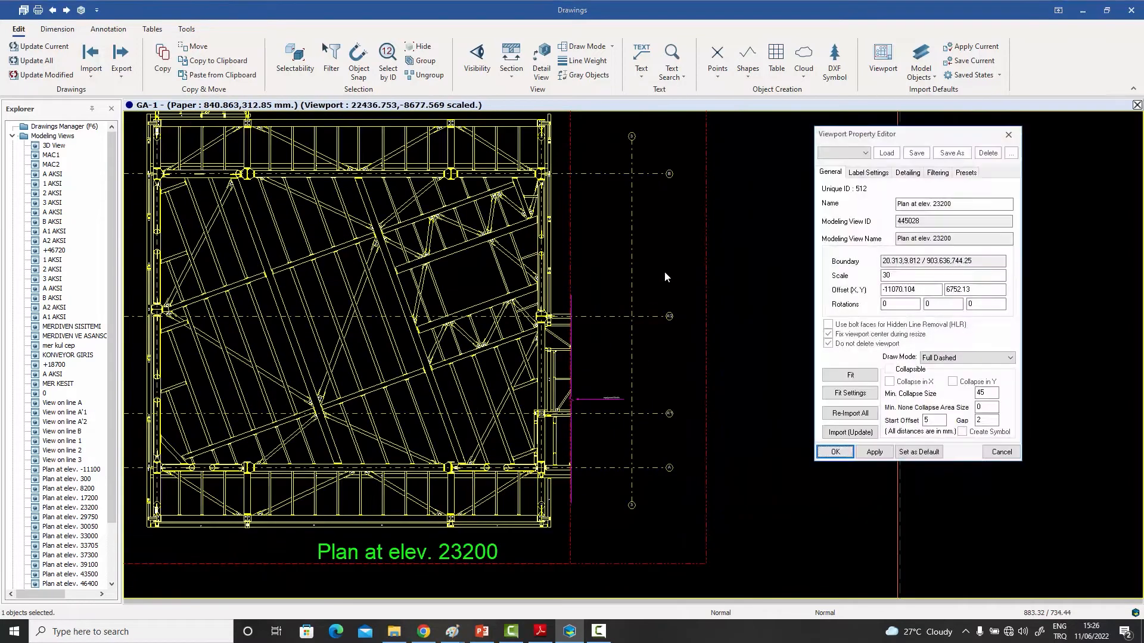
pyautogui.click(908, 172)
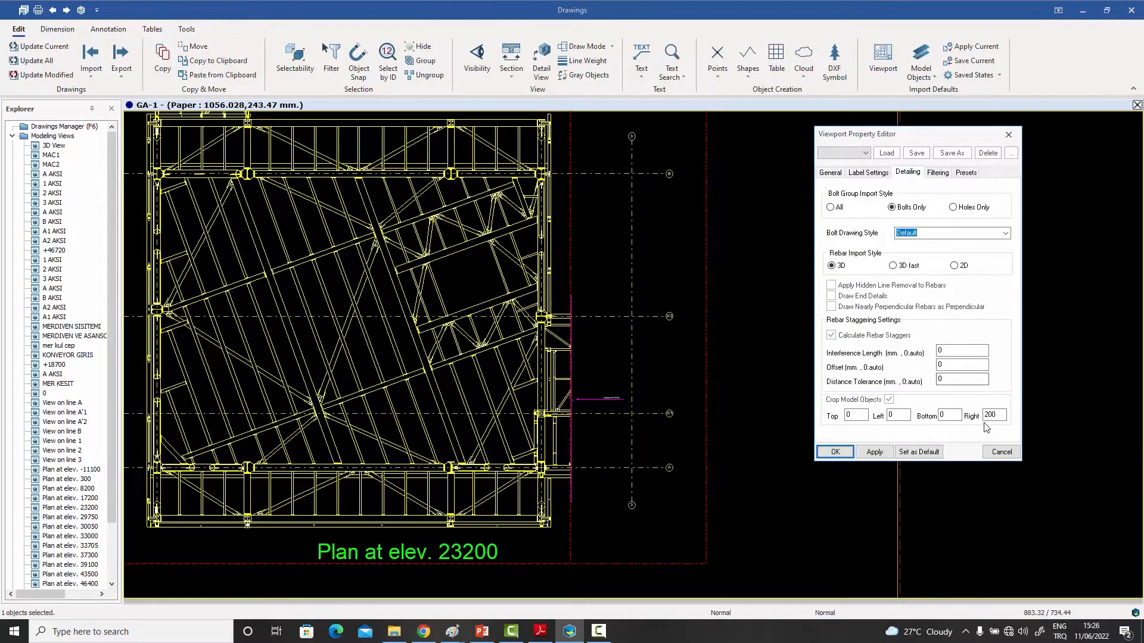
pyautogui.click(953, 419)
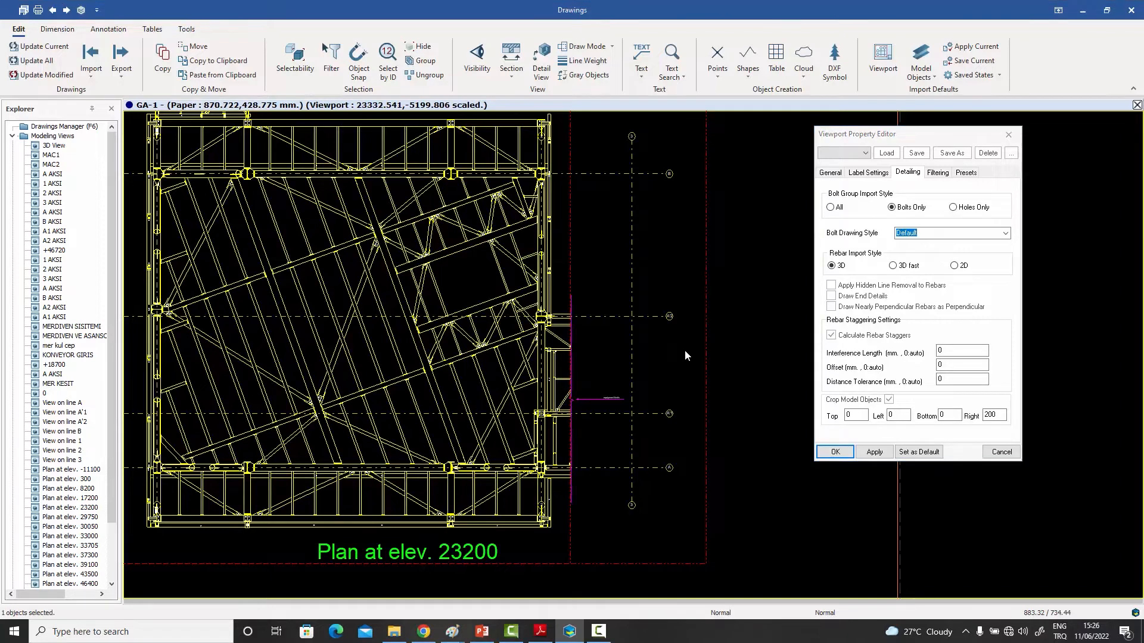
pyautogui.scroll(3, 680, 274)
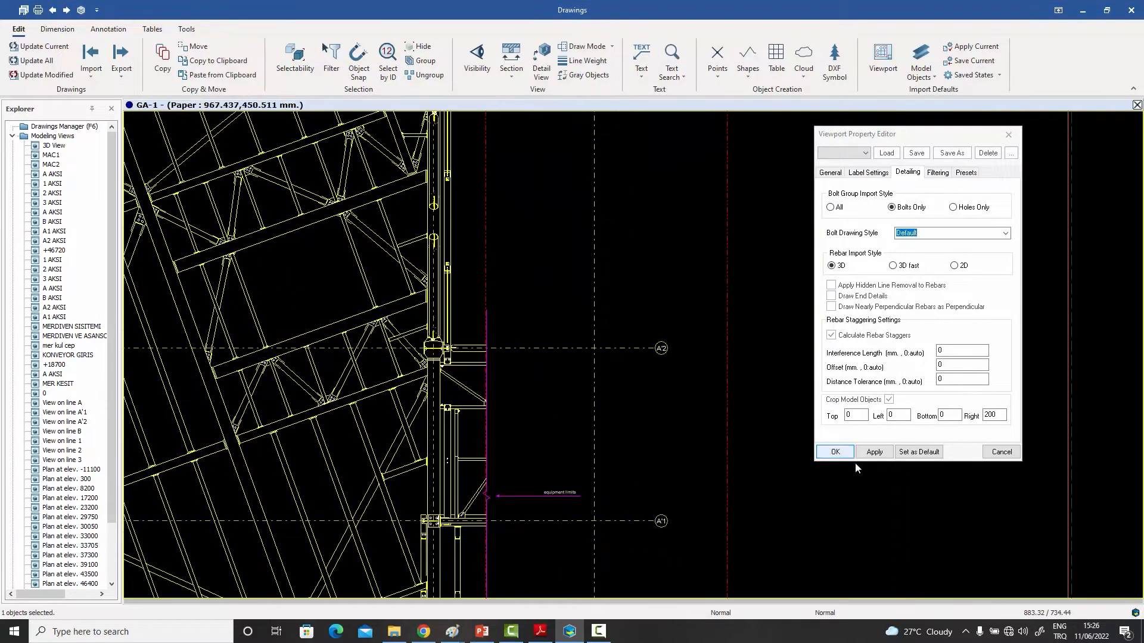
pyautogui.click(835, 452)
pyautogui.scroll(-3, 660, 296)
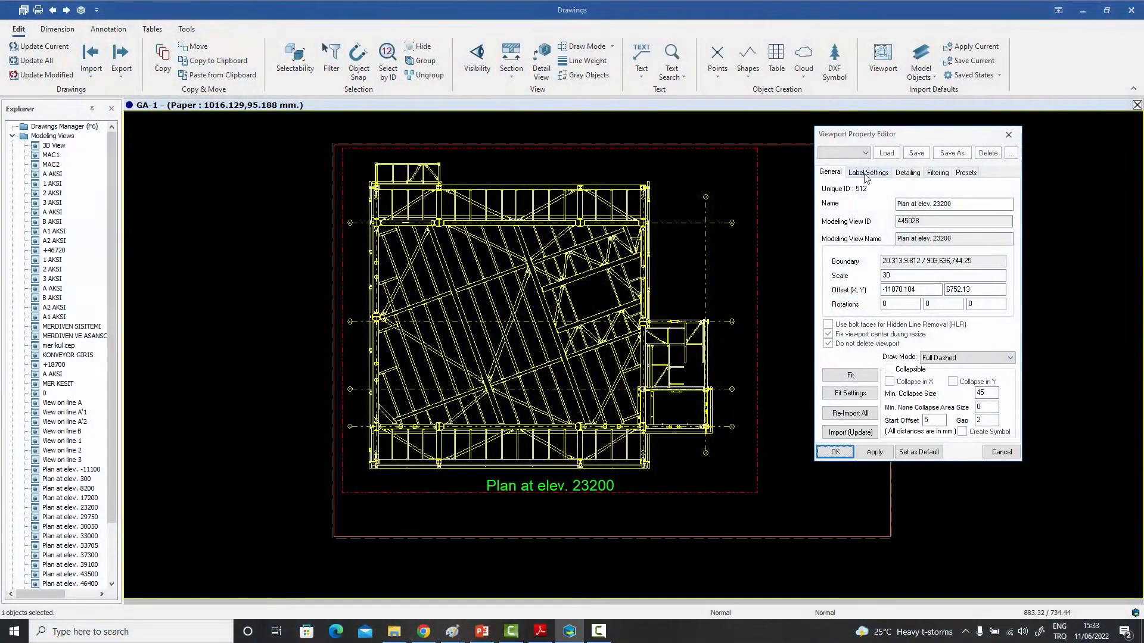
# Review the label, detailing and filtering settings of the Plan at elev. 23200 viewport.
pyautogui.click(867, 174)
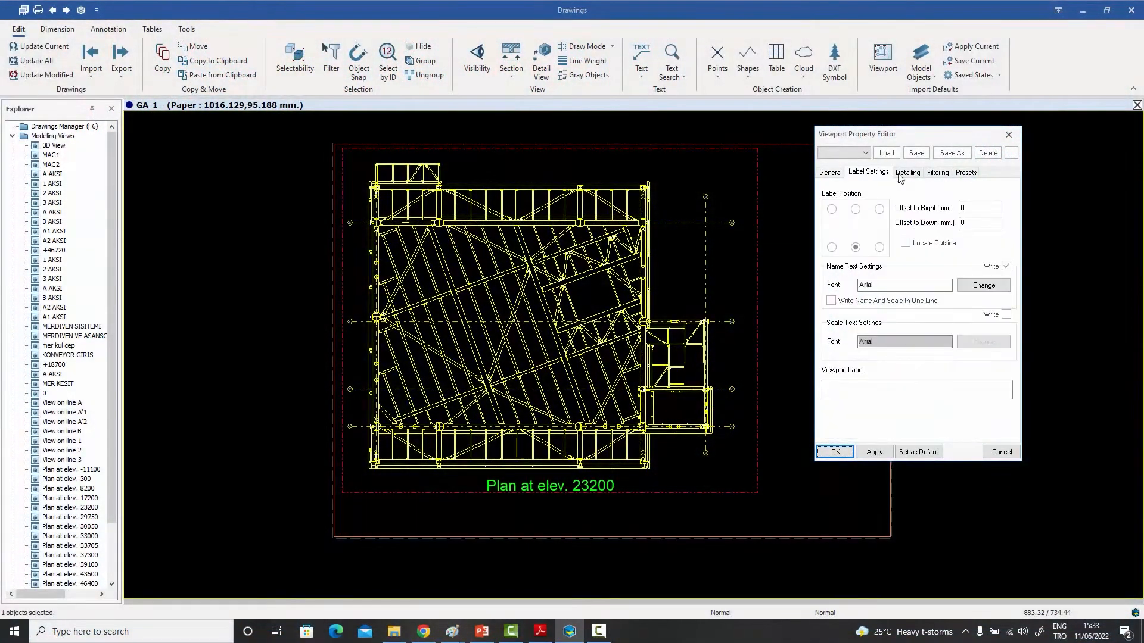
pyautogui.click(916, 173)
pyautogui.click(944, 175)
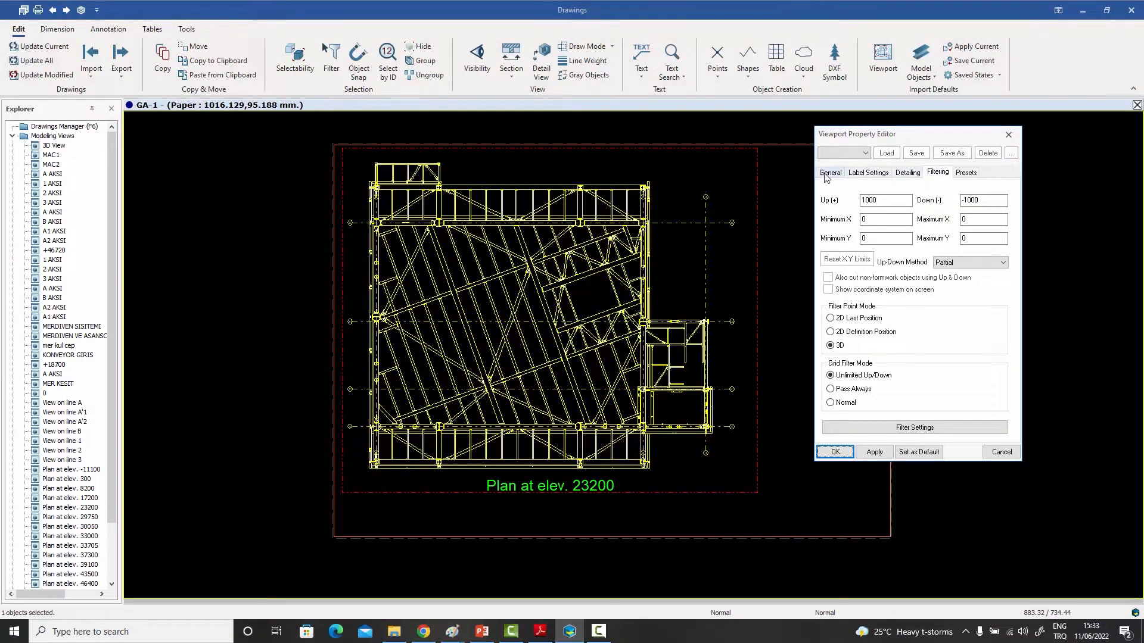
pyautogui.click(1009, 135)
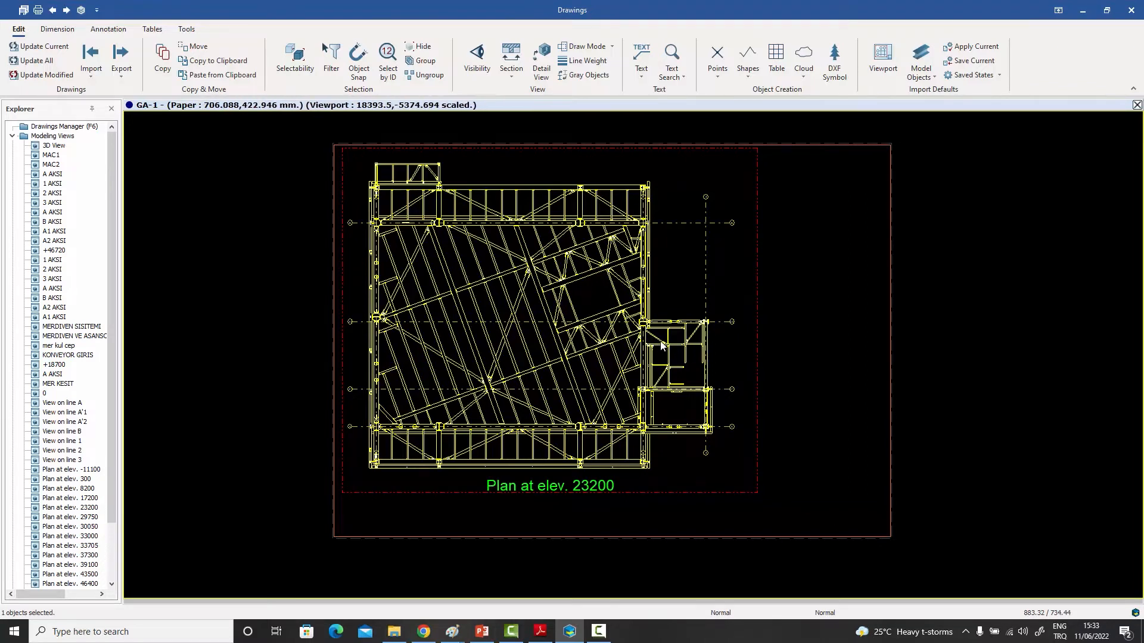
# Check which object types the plan viewport's filter settings import, leaving the selection as it is.
pyautogui.doubleClick(697, 170)
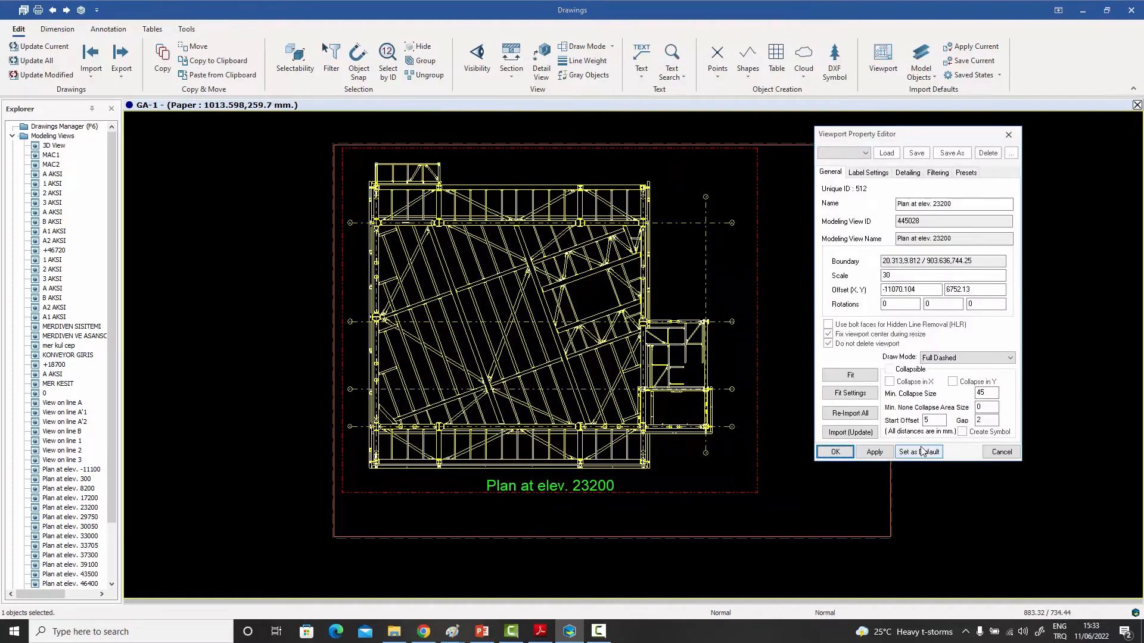
pyautogui.click(938, 172)
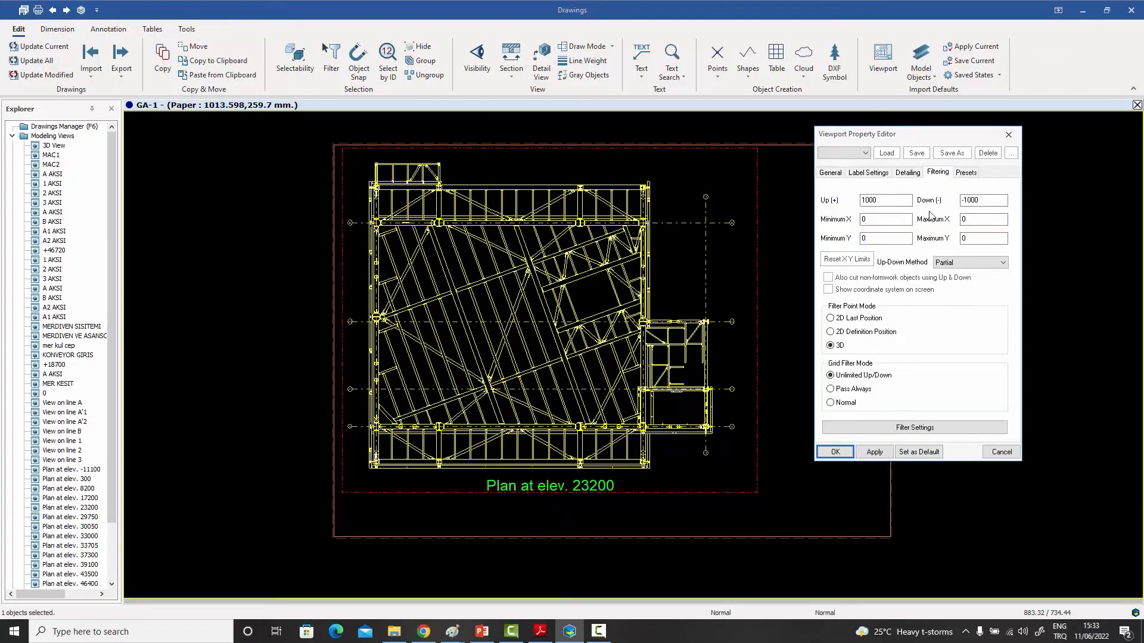
pyautogui.click(917, 429)
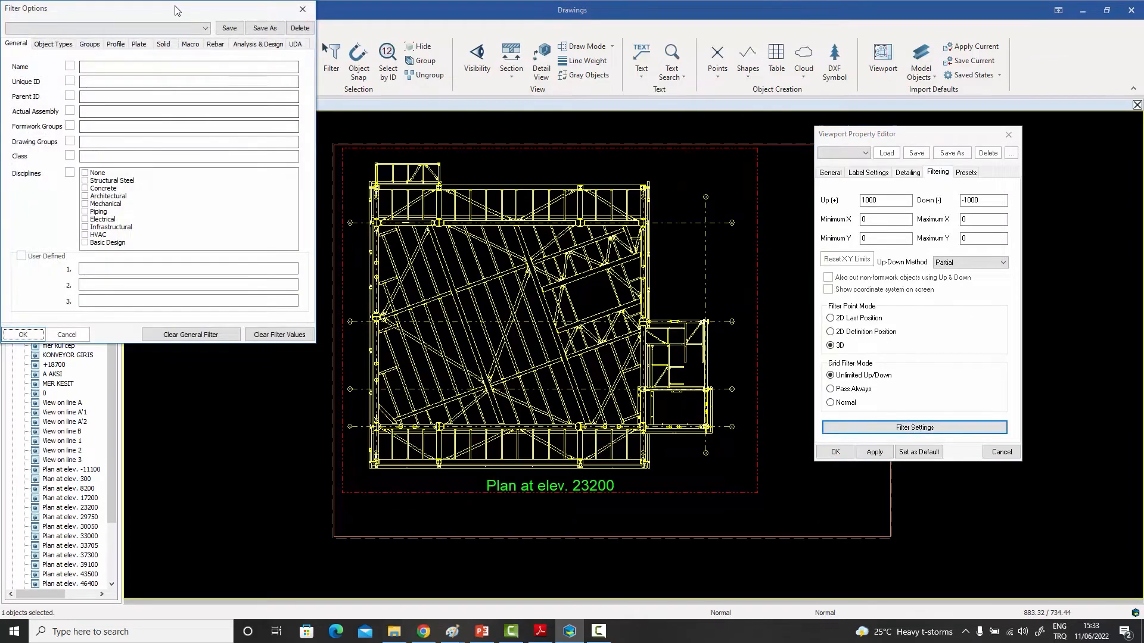
pyautogui.moveTo(176, 10); pyautogui.dragTo(462, 69)
pyautogui.click(338, 103)
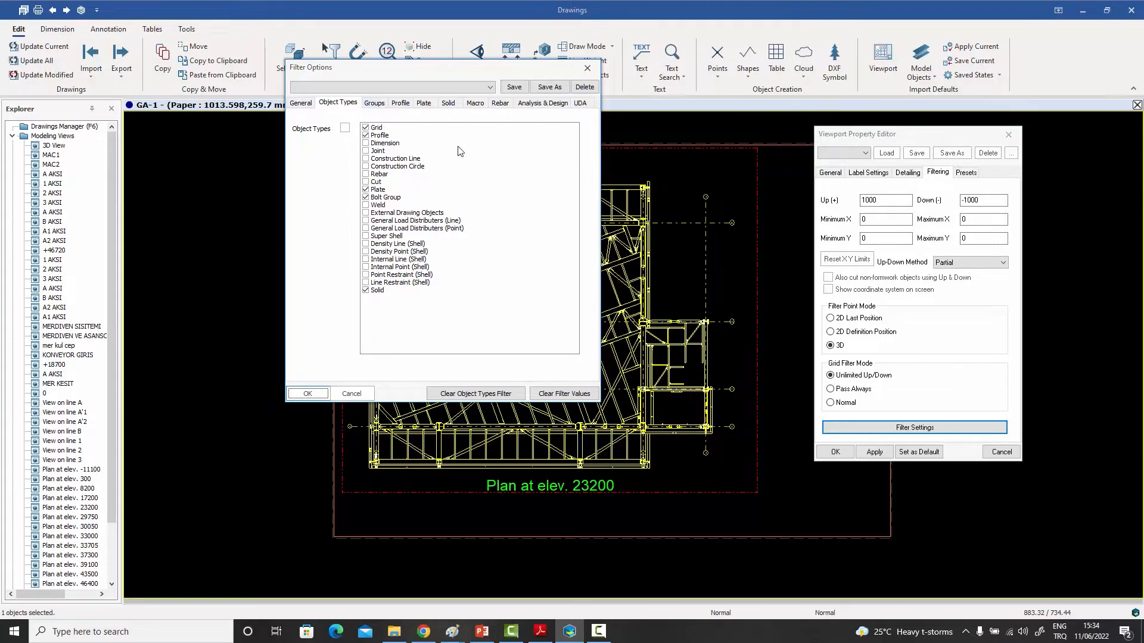
pyautogui.click(589, 71)
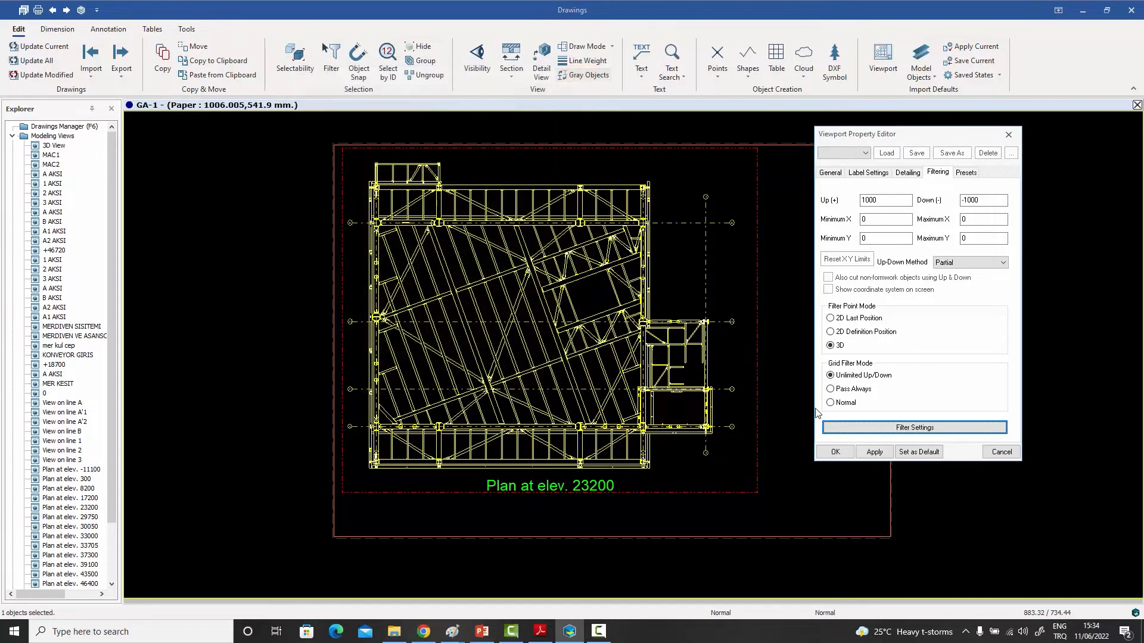
pyautogui.click(834, 452)
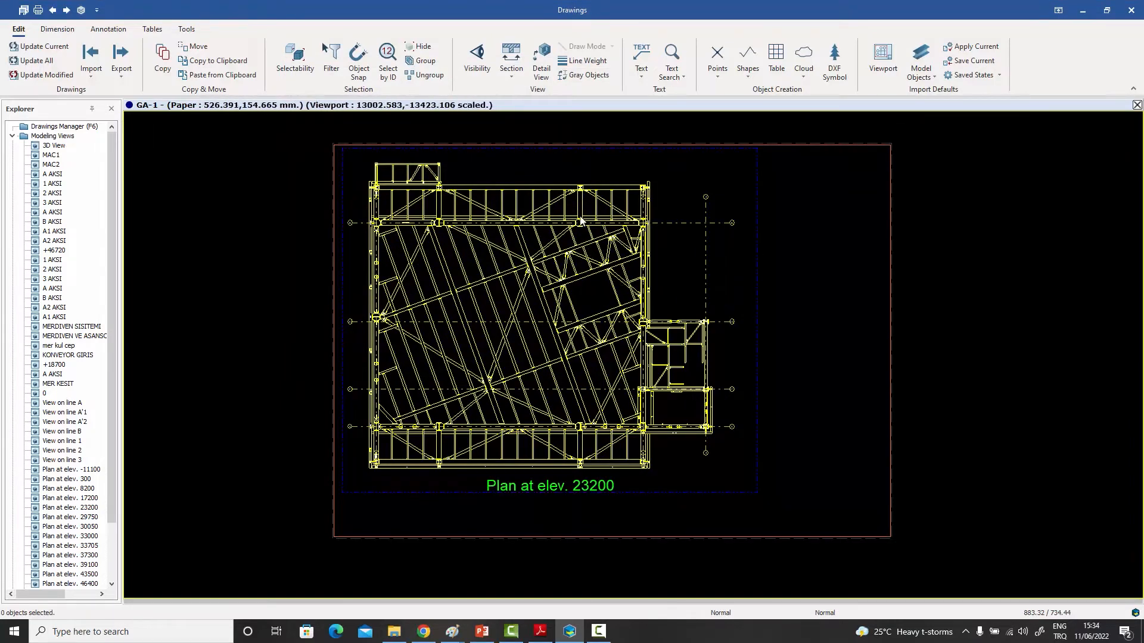
# Inspect the display properties of the long edge beam above axis B in the plan.
pyautogui.scroll(1, 535, 193)
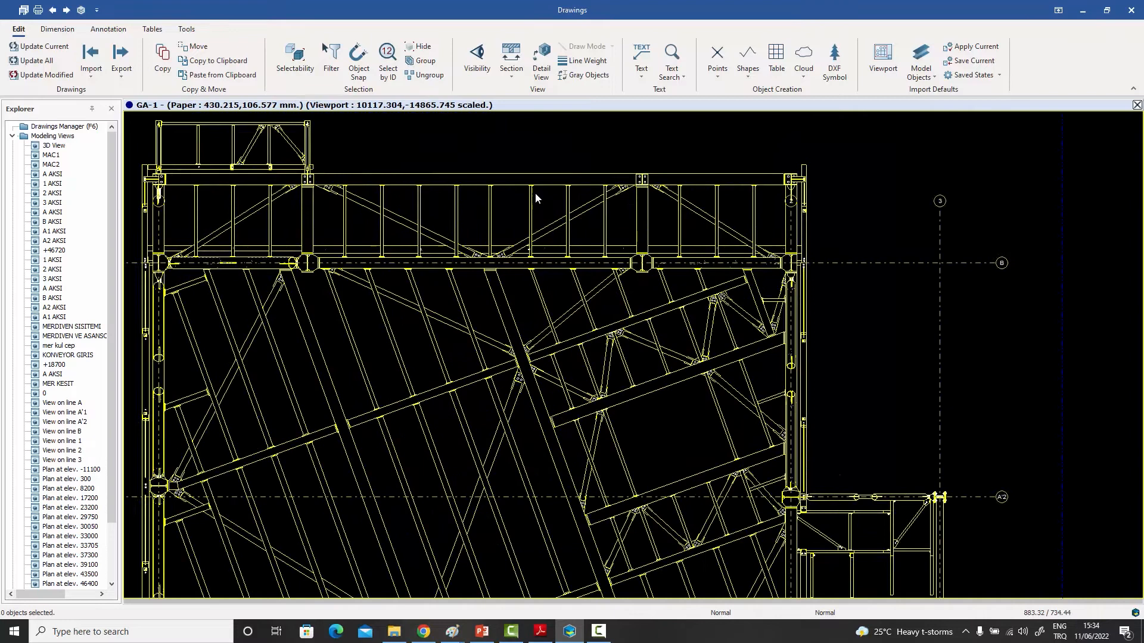
pyautogui.click(506, 178)
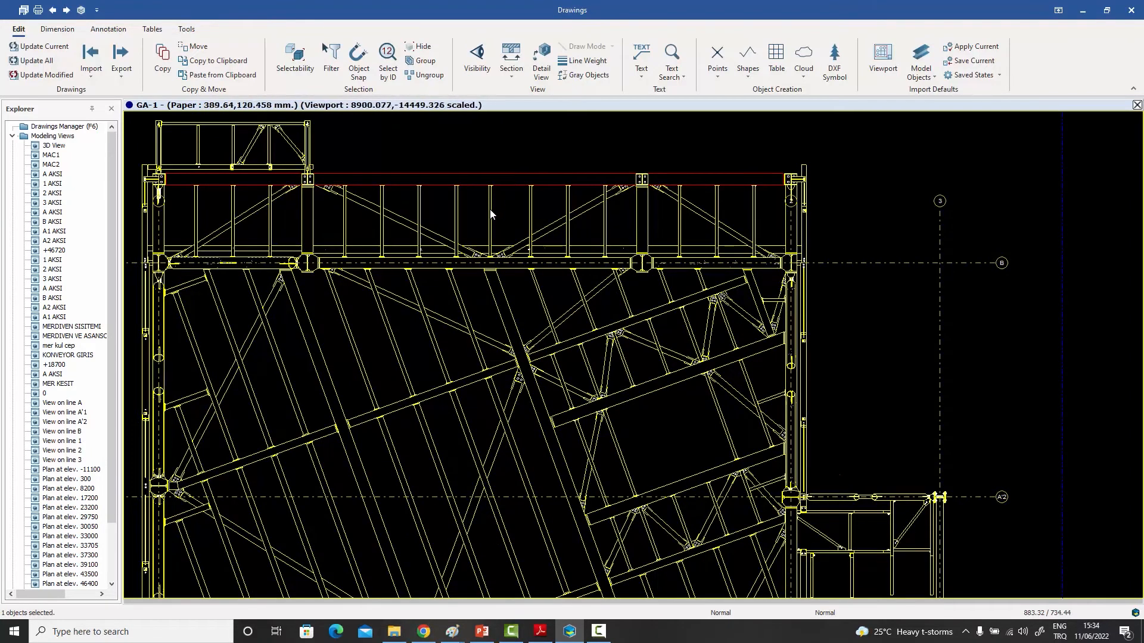
pyautogui.click(529, 199)
pyautogui.doubleClick(520, 176)
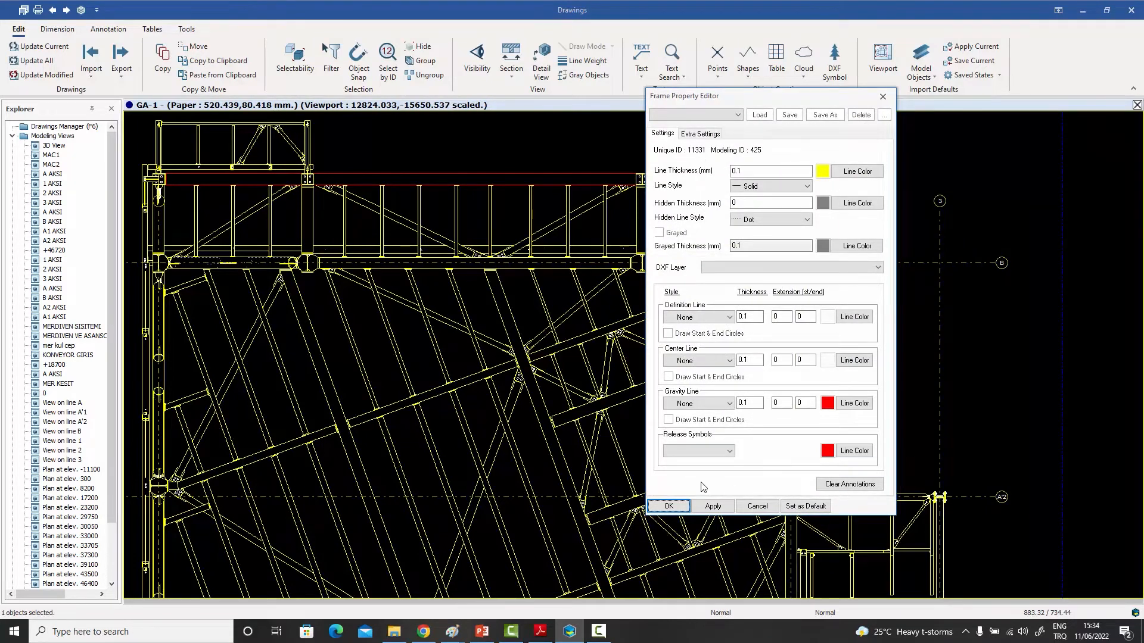
pyautogui.click(883, 96)
# Inspect the display properties of a connection plate at the column on axis B.
pyautogui.scroll(5, 645, 273)
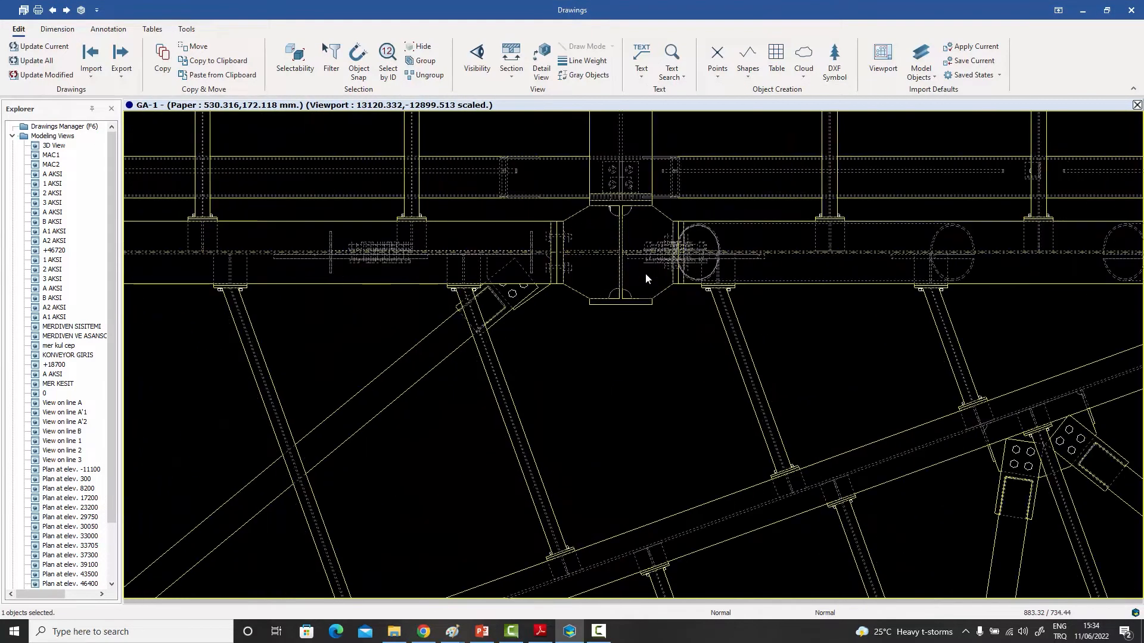
pyautogui.doubleClick(531, 311)
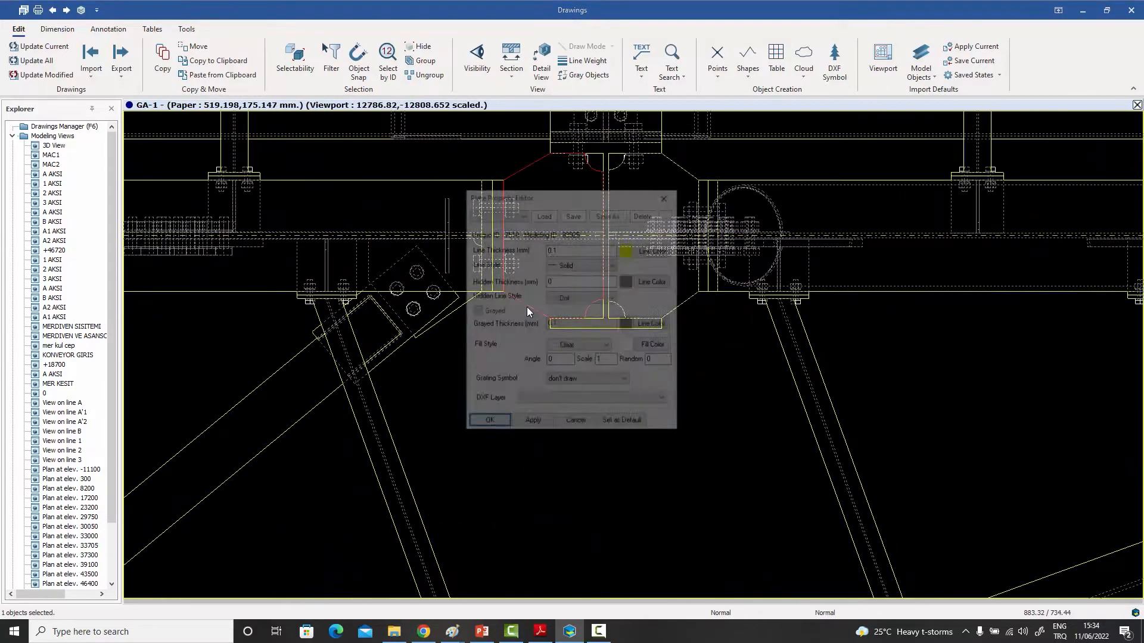
pyautogui.moveTo(535, 195); pyautogui.dragTo(792, 133)
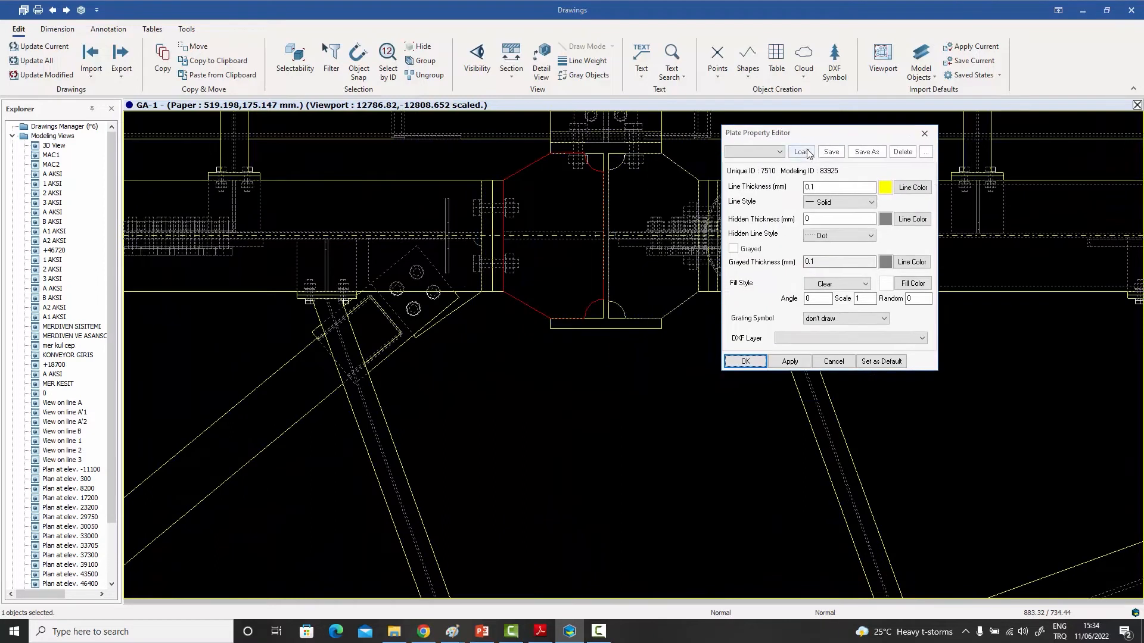
pyautogui.click(924, 134)
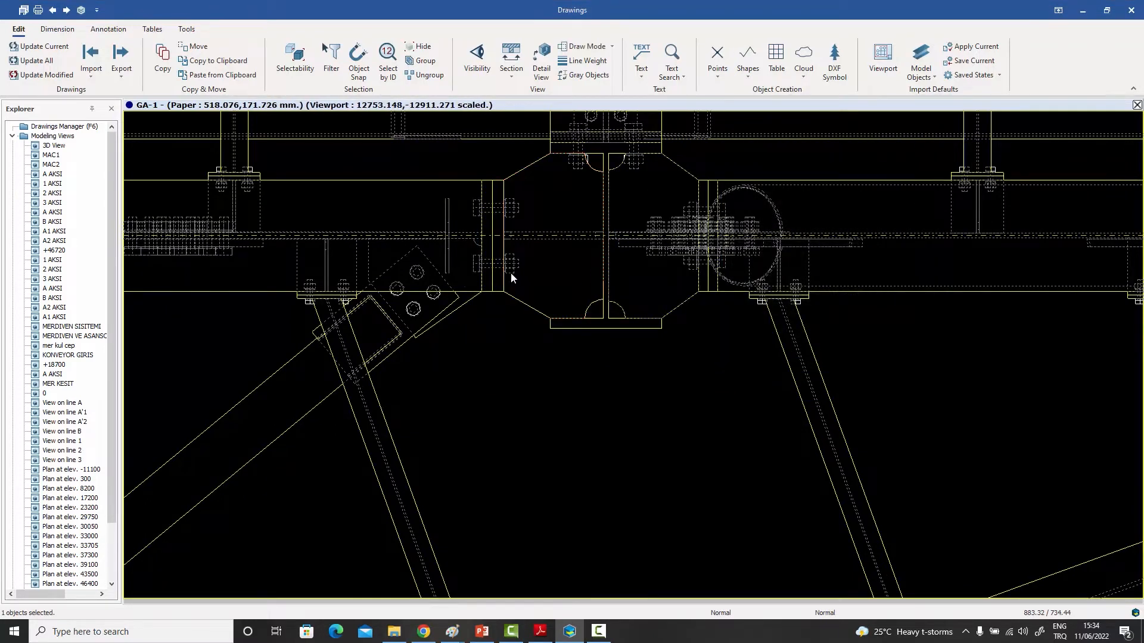
# Inspect the display properties of the bolt group on the brace's gusset plate near that column.
pyautogui.doubleClick(419, 316)
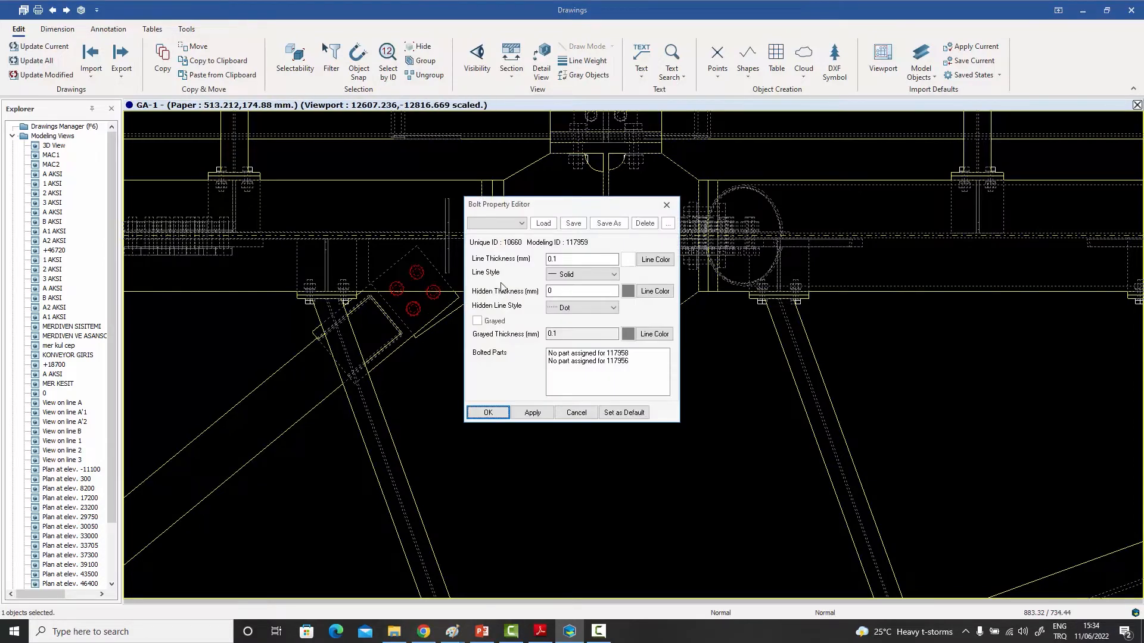
pyautogui.click(666, 206)
pyautogui.scroll(-8, 535, 365)
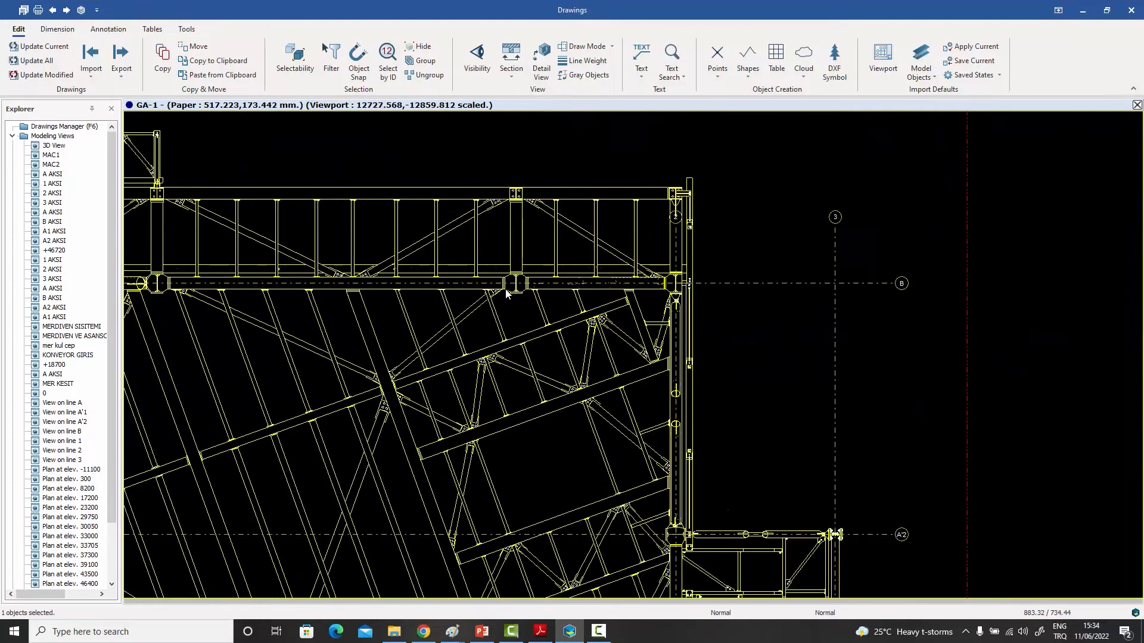
# Select all objects of the plan and list the profiles by section name in Grouped Object Selection.
pyautogui.scroll(2, 493, 327)
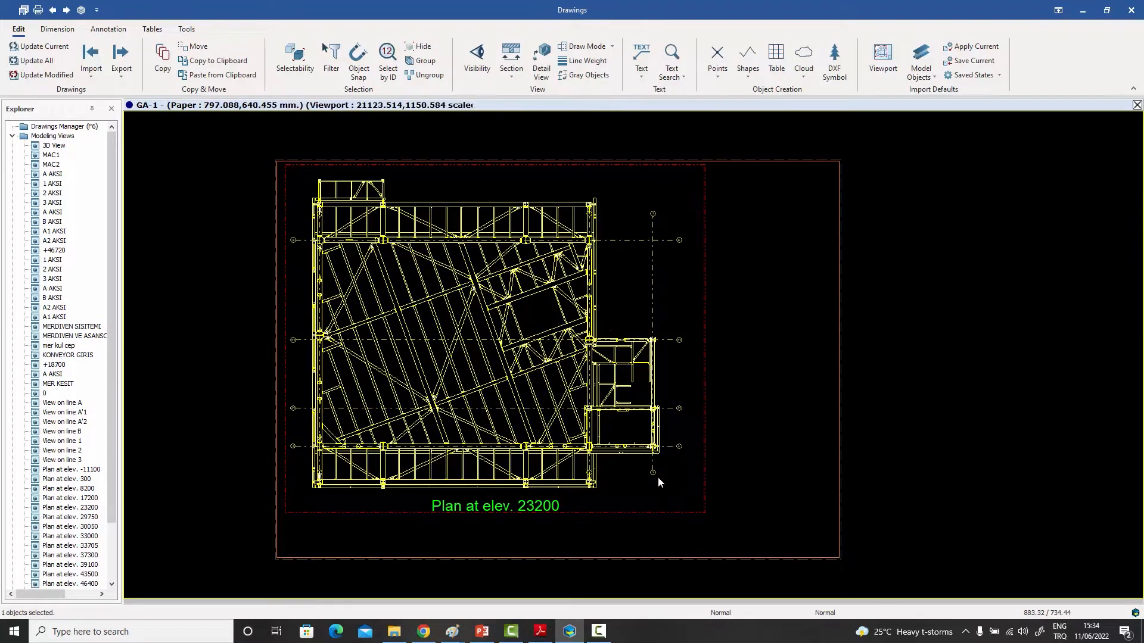
pyautogui.moveTo(678, 495); pyautogui.dragTo(300, 174)
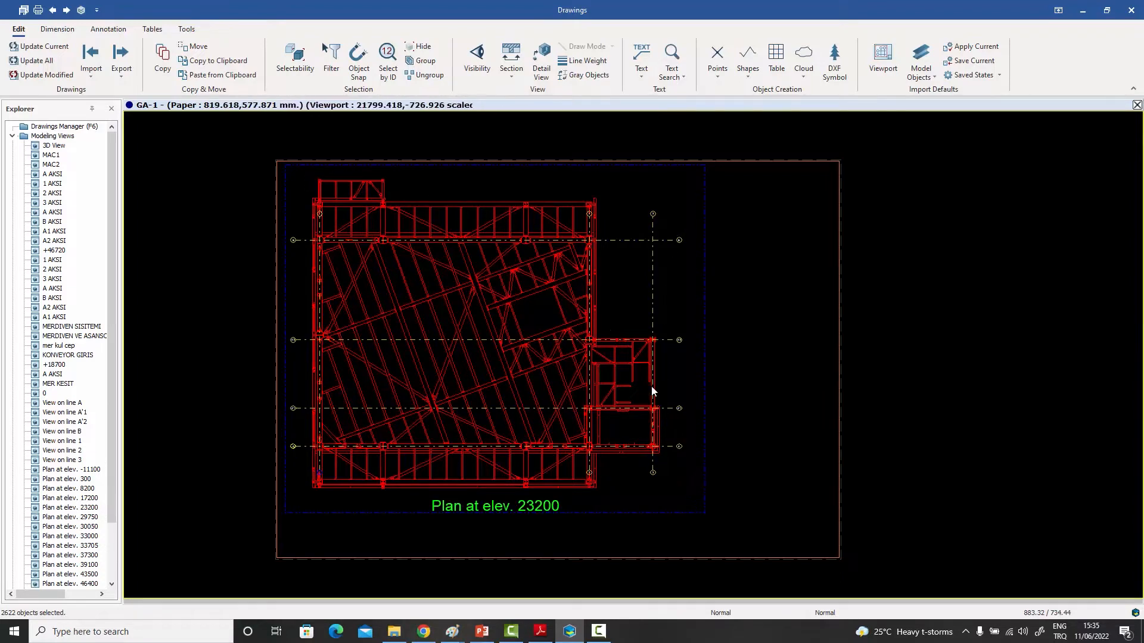
pyautogui.moveTo(653, 215)
pyautogui.mouseDown()
pyautogui.moveTo(686, 479)
pyautogui.moveTo(678, 501)
pyautogui.mouseUp()
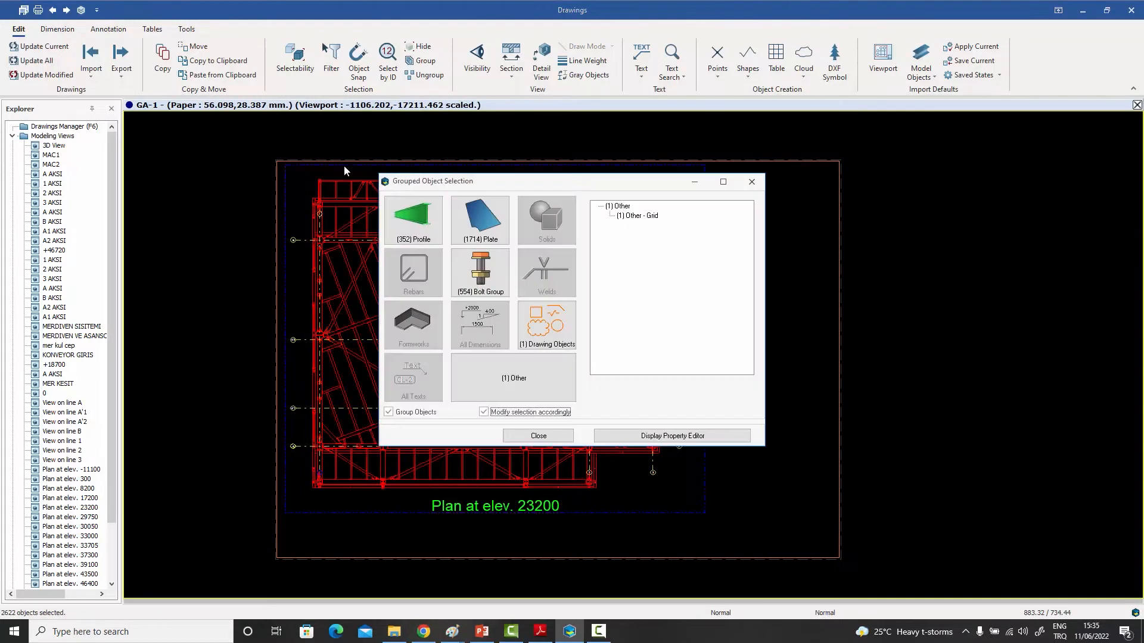
pyautogui.moveTo(505, 184); pyautogui.dragTo(758, 119)
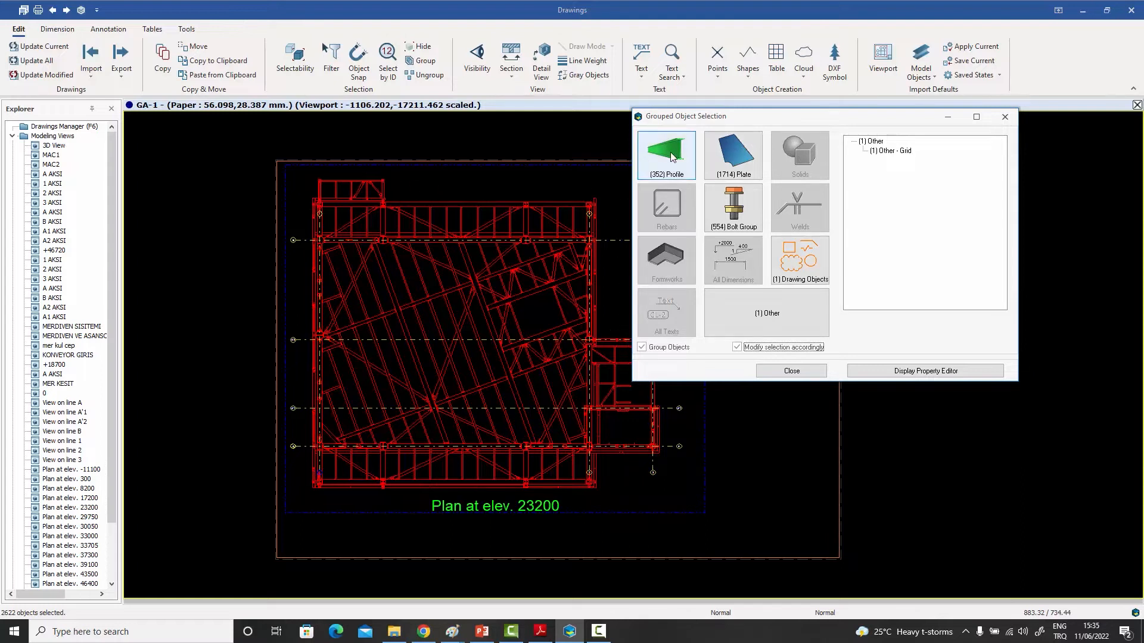
pyautogui.moveTo(672, 157)
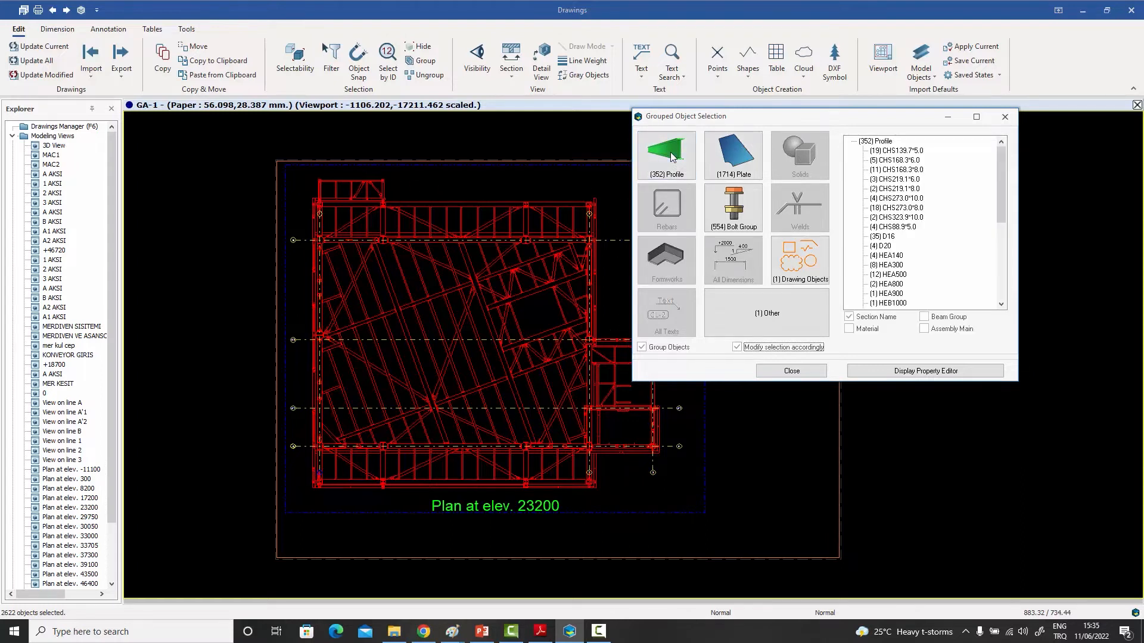
# Set the line thickness of all profiles to 0.3 mm, their hidden thickness to 0.1 mm and their hidden line style to Dash.
pyautogui.doubleClick(883, 142)
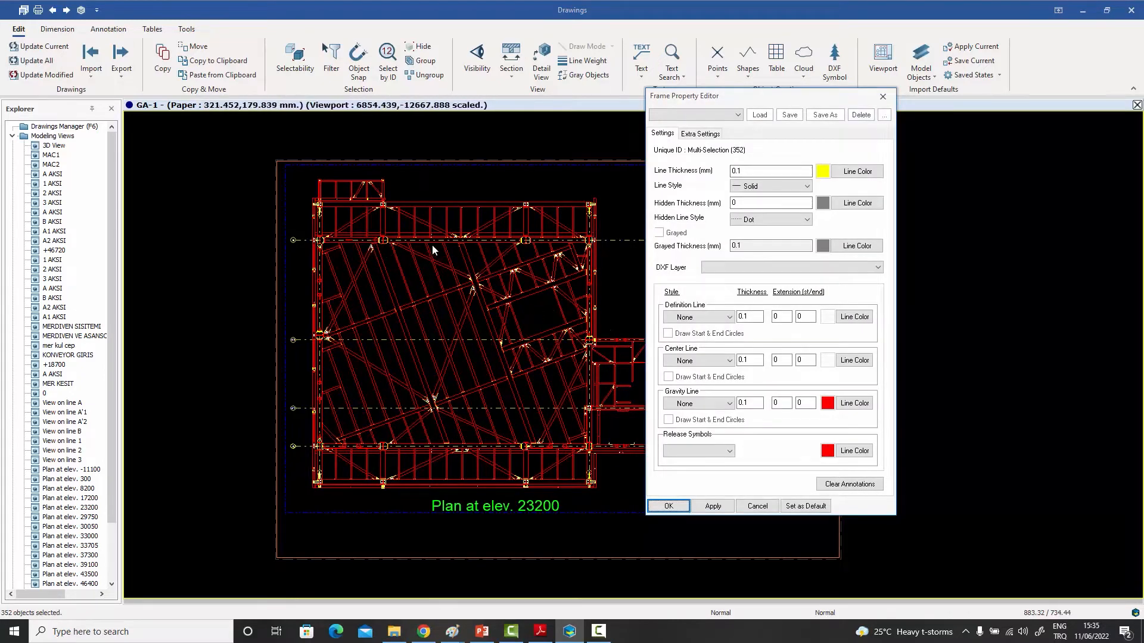
pyautogui.scroll(10, 548, 288)
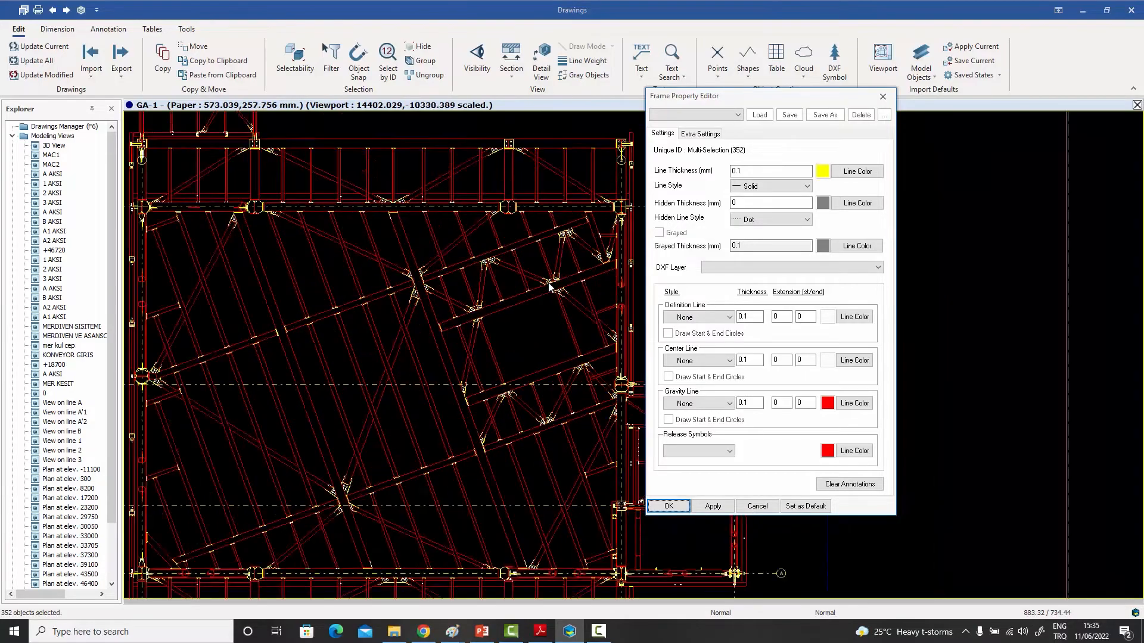
pyautogui.scroll(-10, 542, 281)
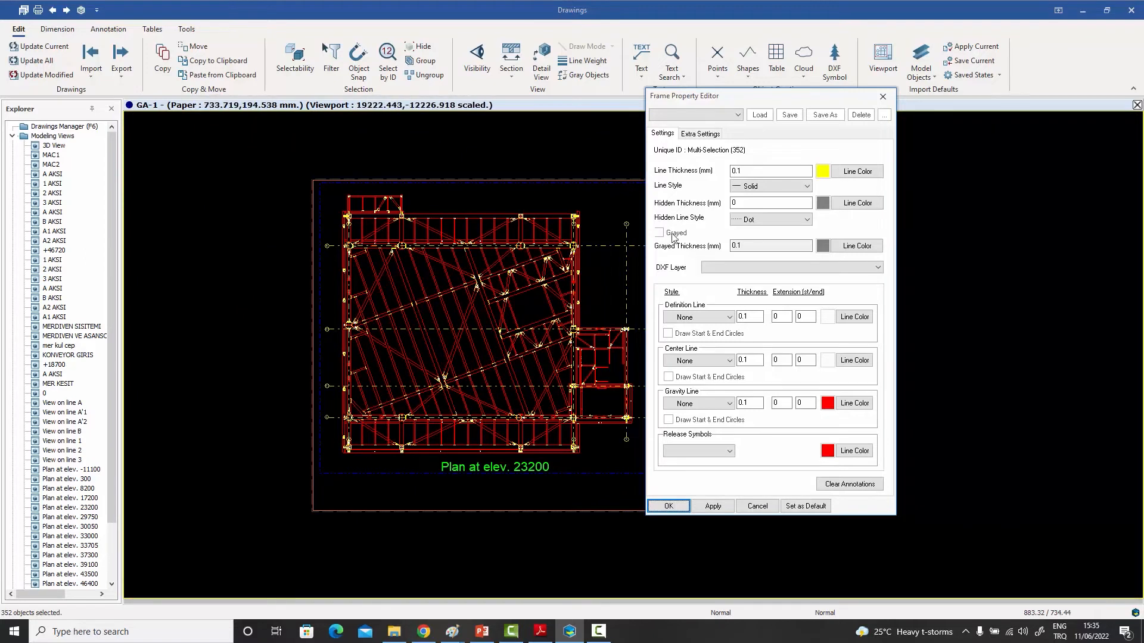
pyautogui.moveTo(718, 98); pyautogui.dragTo(760, 104)
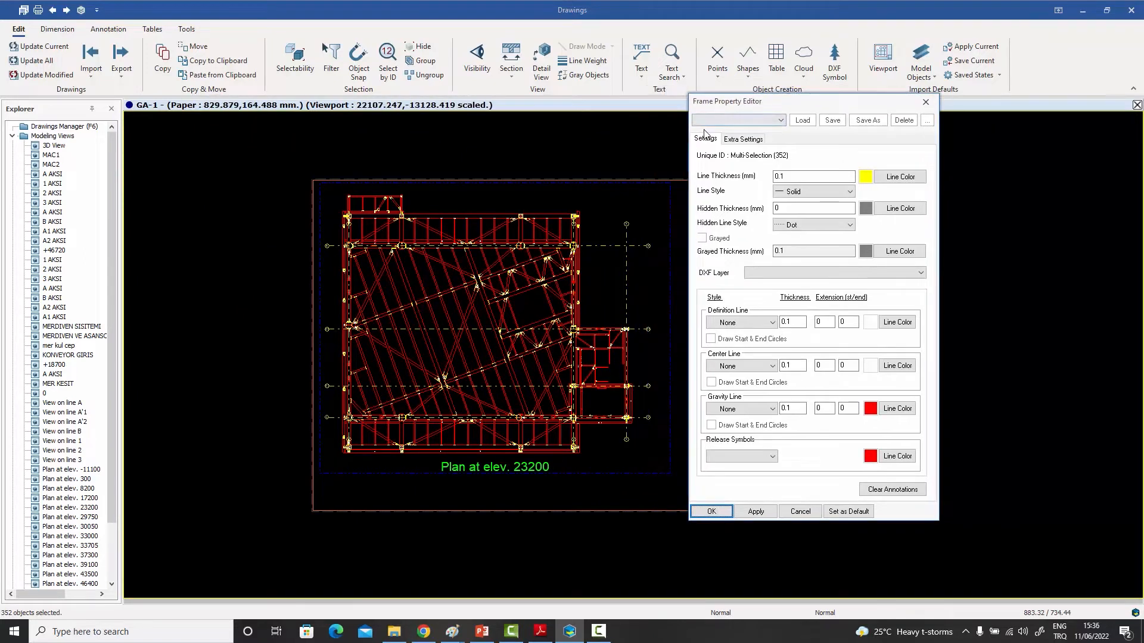
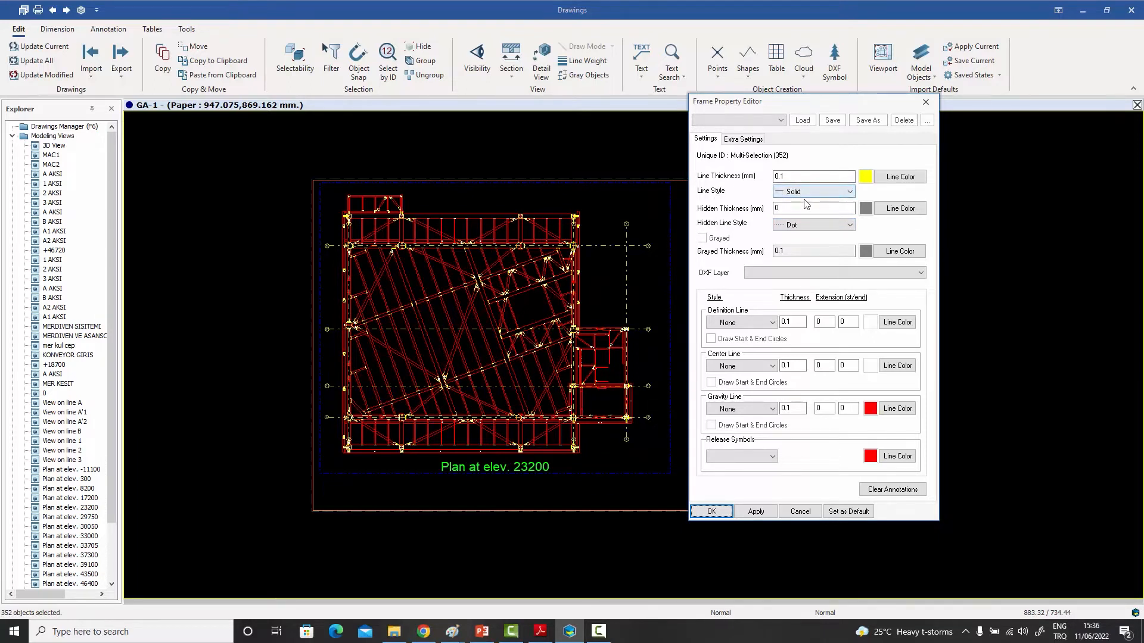
pyautogui.click(793, 175)
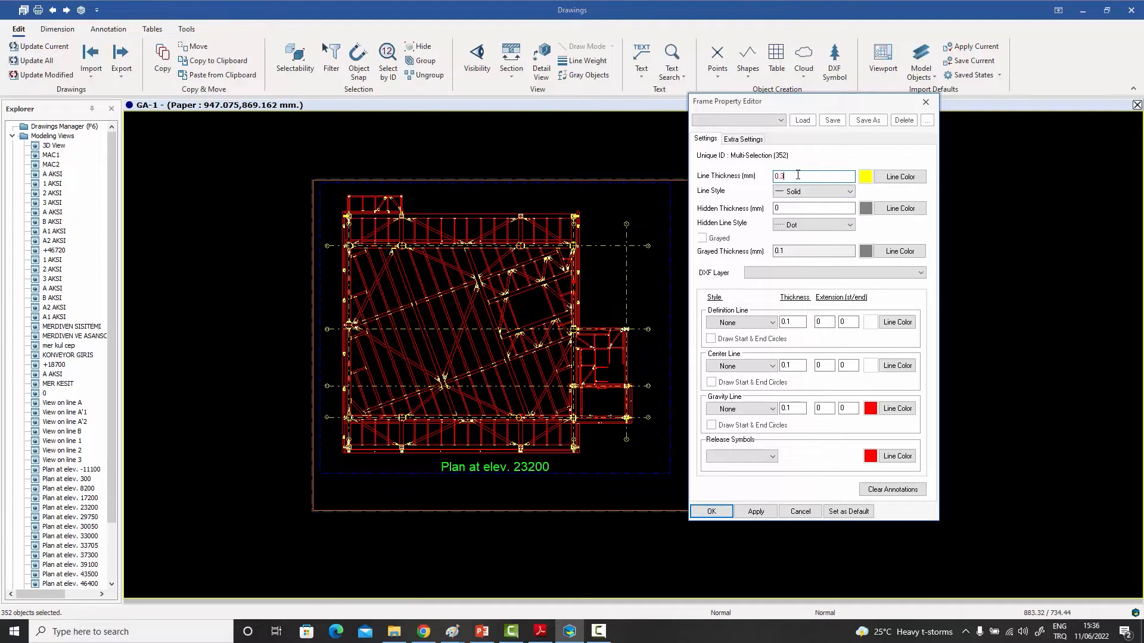
pyautogui.click(798, 208)
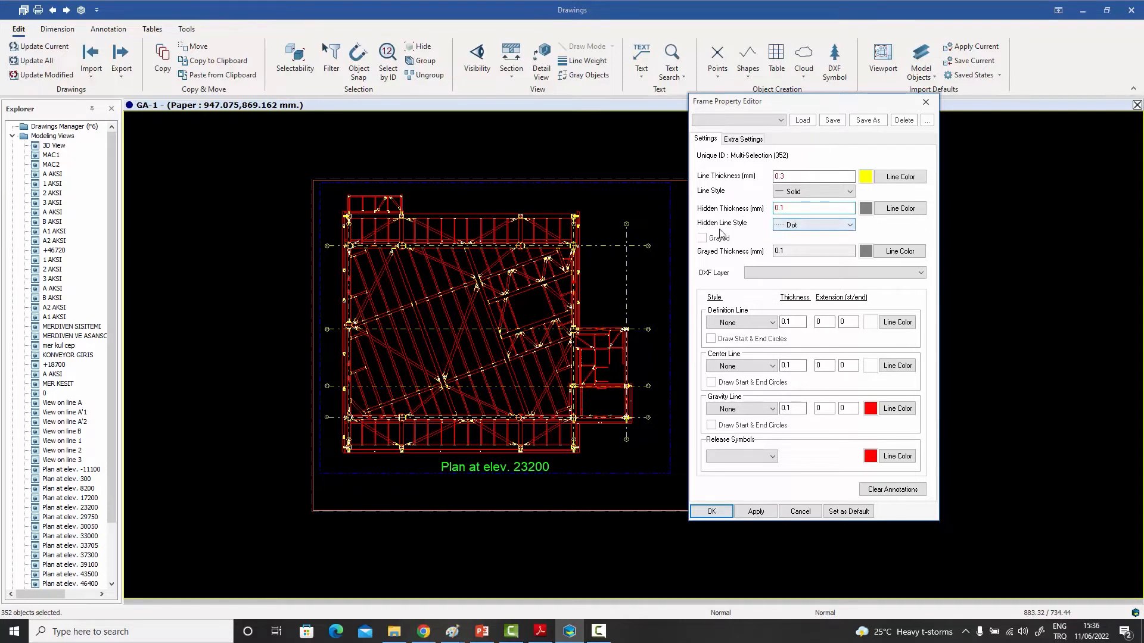
pyautogui.click(809, 230)
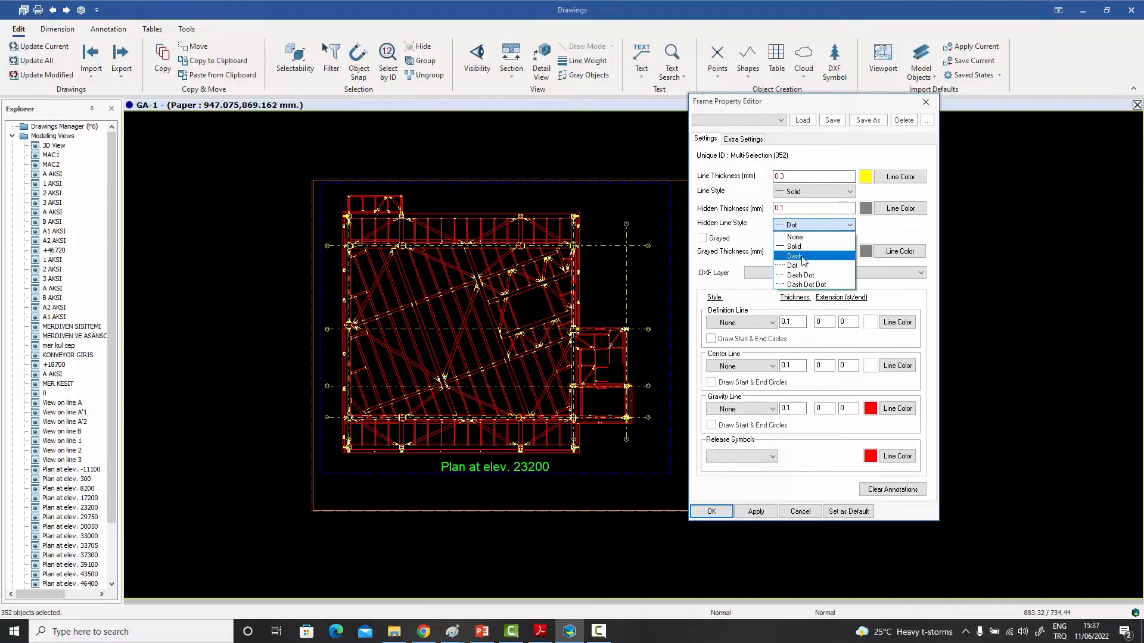
pyautogui.click(795, 255)
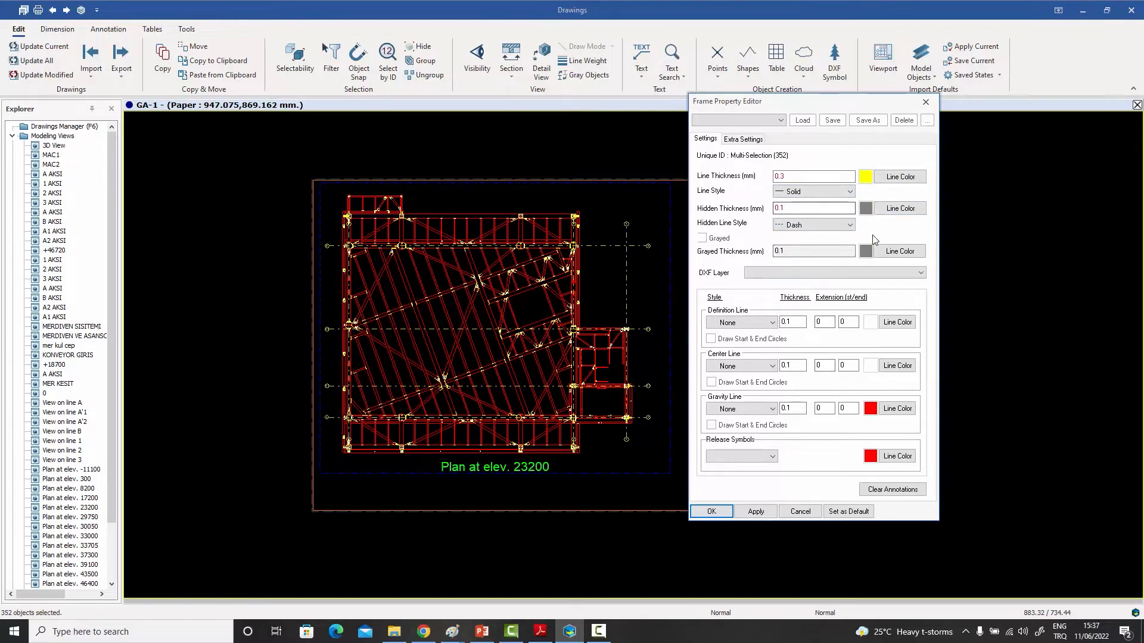
# Apply the line settings to the selected profiles, store them as the default, and clear the selection.
pyautogui.click(756, 512)
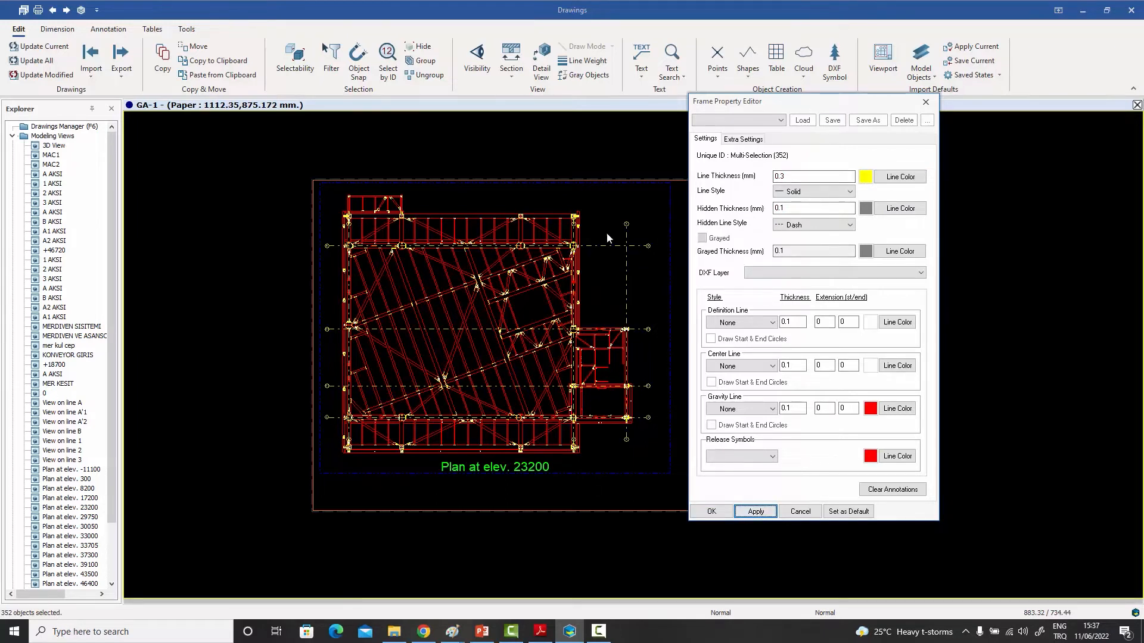
pyautogui.click(854, 516)
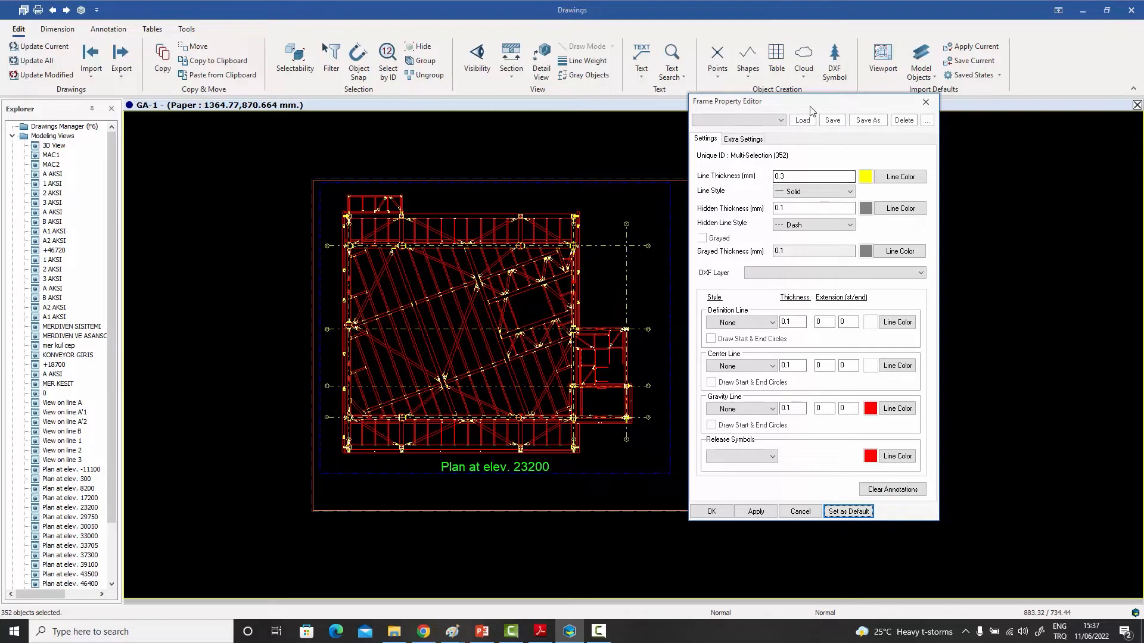
pyautogui.moveTo(810, 107); pyautogui.dragTo(804, 111)
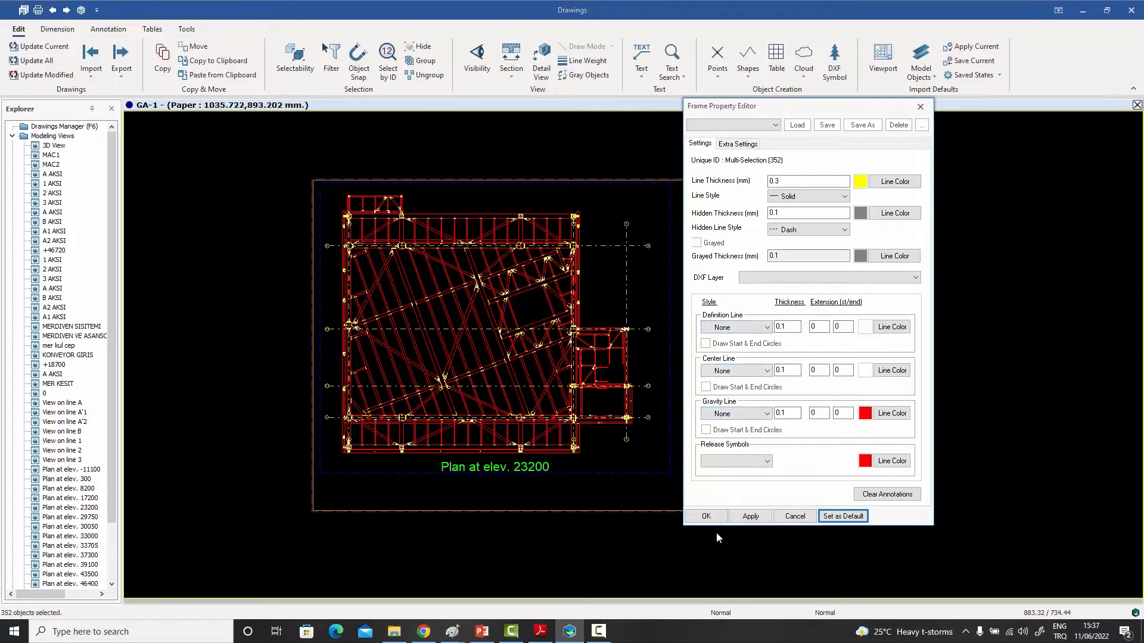
pyautogui.click(705, 517)
pyautogui.click(678, 336)
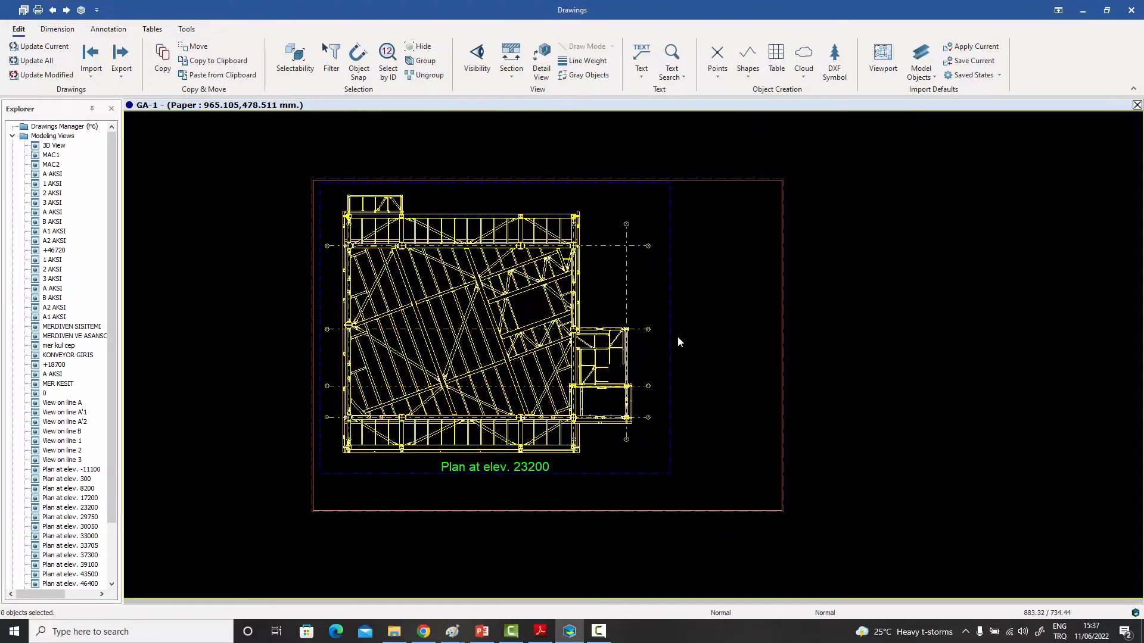
# Examine the visible and hidden line display of the upper edge beam and the secondary beams connected to it.
pyautogui.scroll(5, 453, 230)
pyautogui.scroll(10, 487, 241)
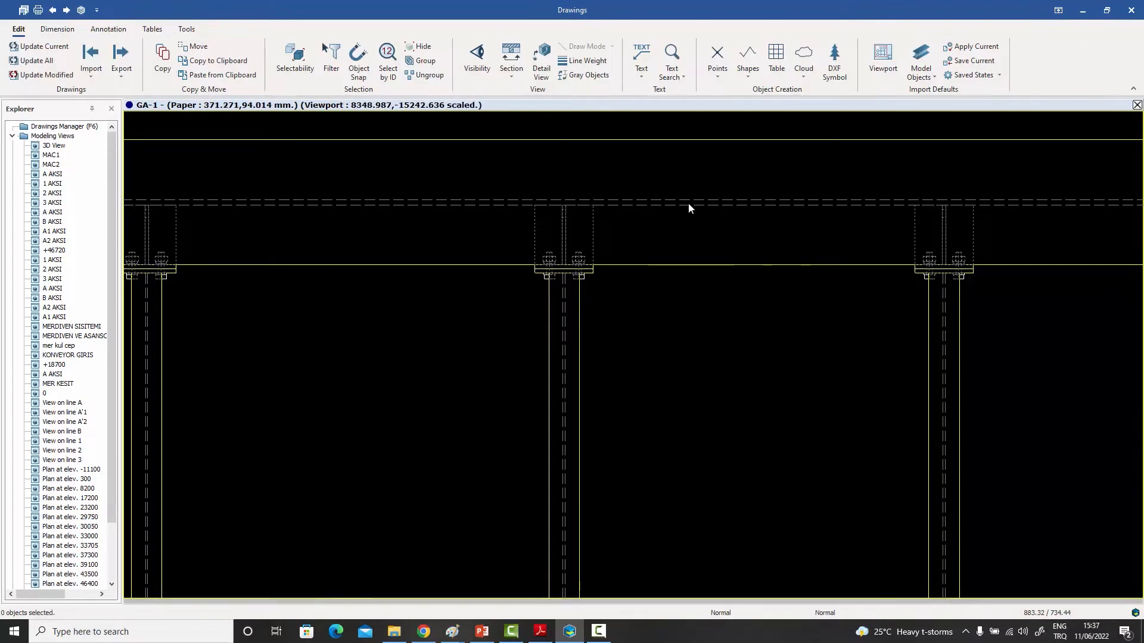
pyautogui.scroll(-6, 730, 204)
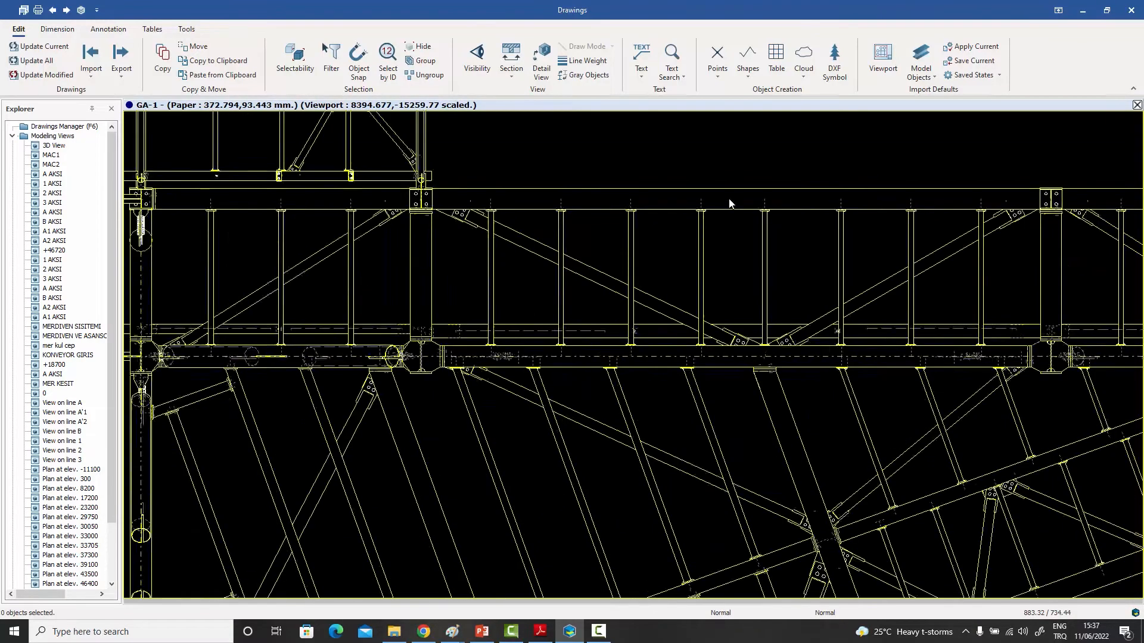
pyautogui.scroll(8, 698, 203)
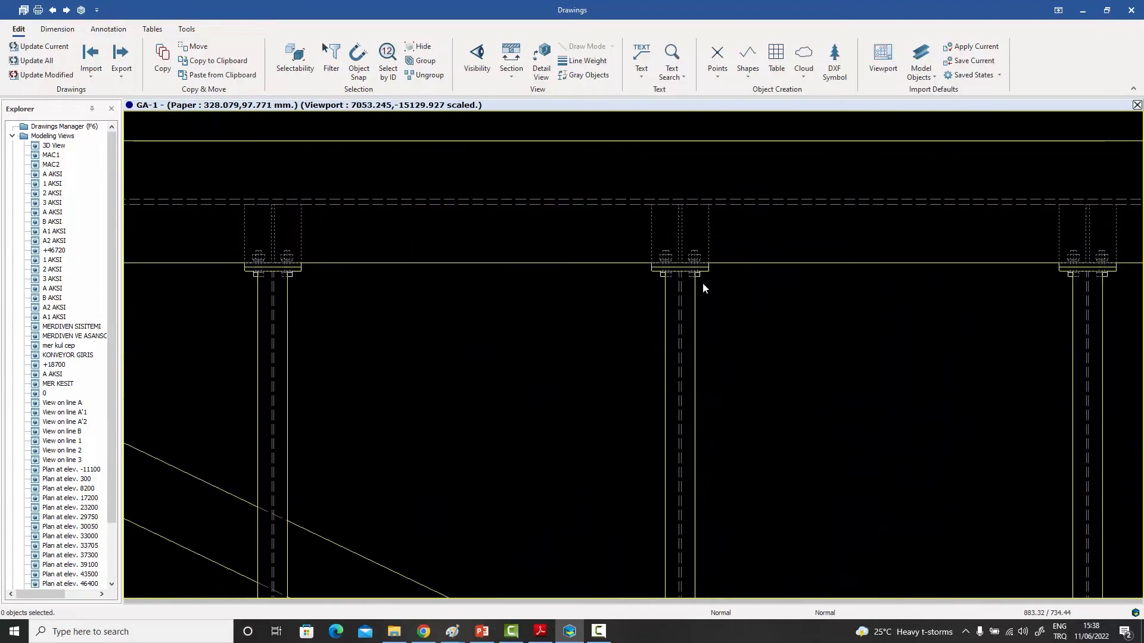
pyautogui.scroll(3, 685, 319)
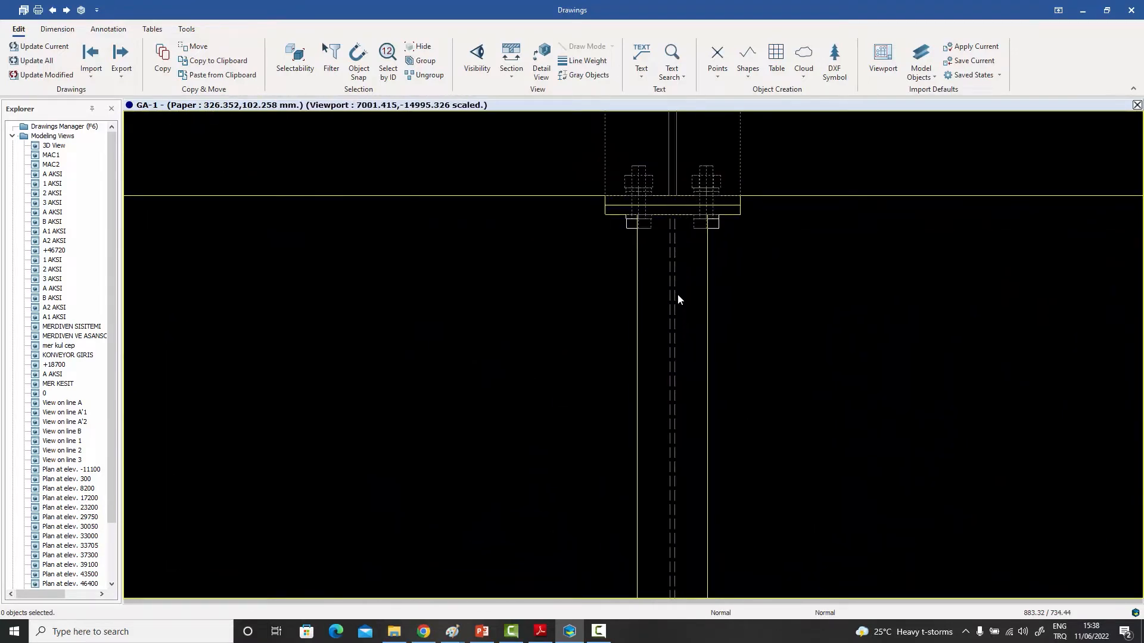
pyautogui.click(677, 310)
pyautogui.scroll(-1, 683, 268)
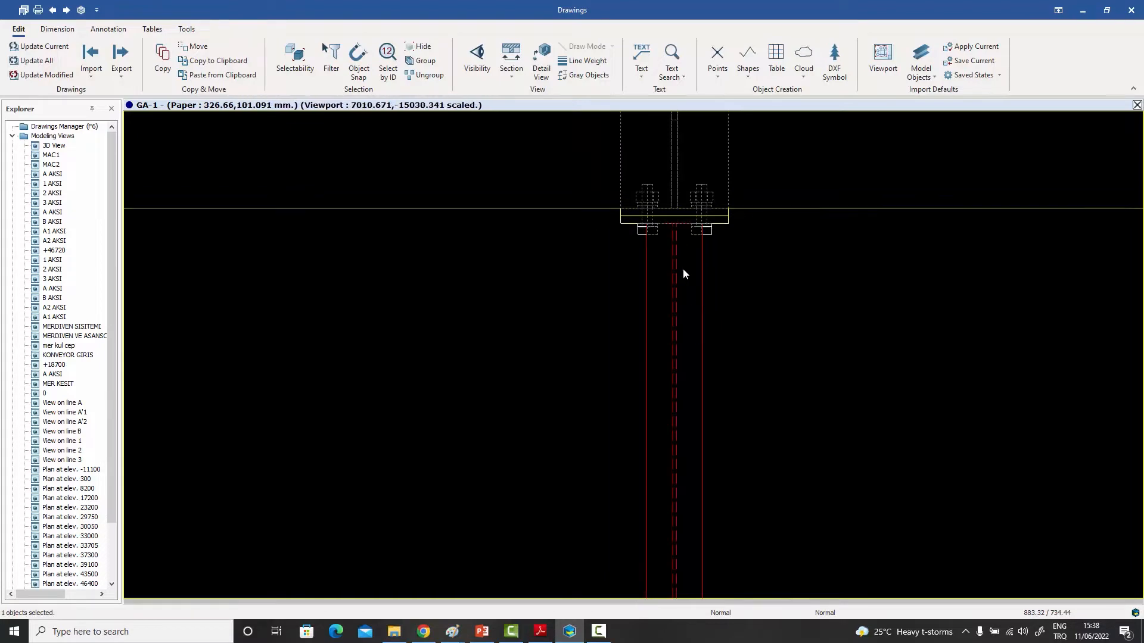
pyautogui.scroll(-3, 682, 270)
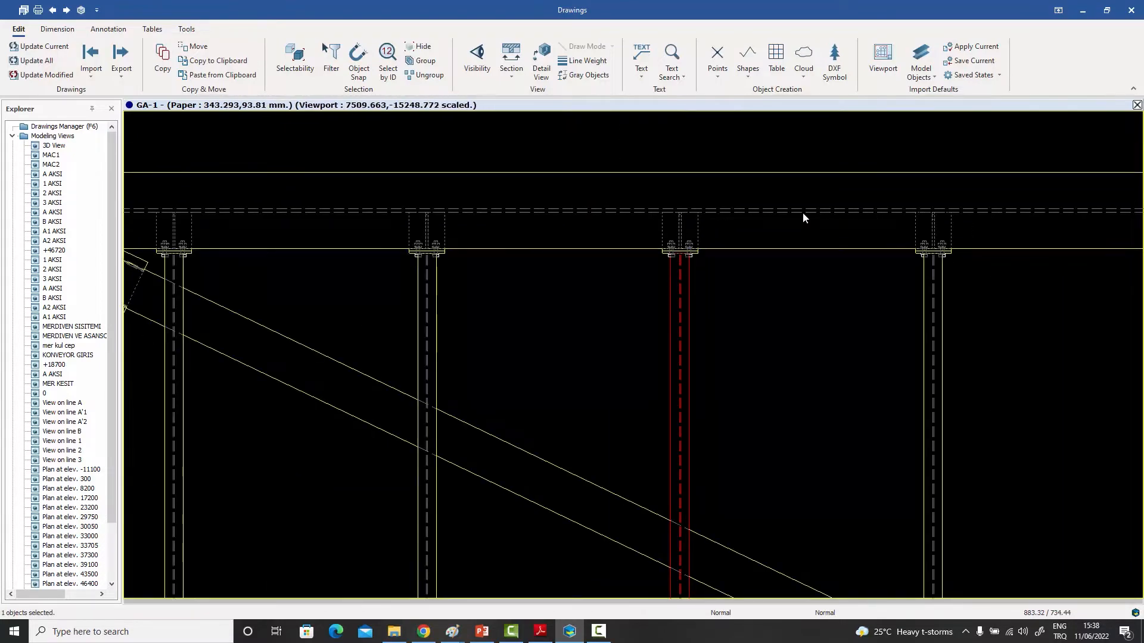
pyautogui.scroll(3, 684, 216)
pyautogui.scroll(-10, 686, 211)
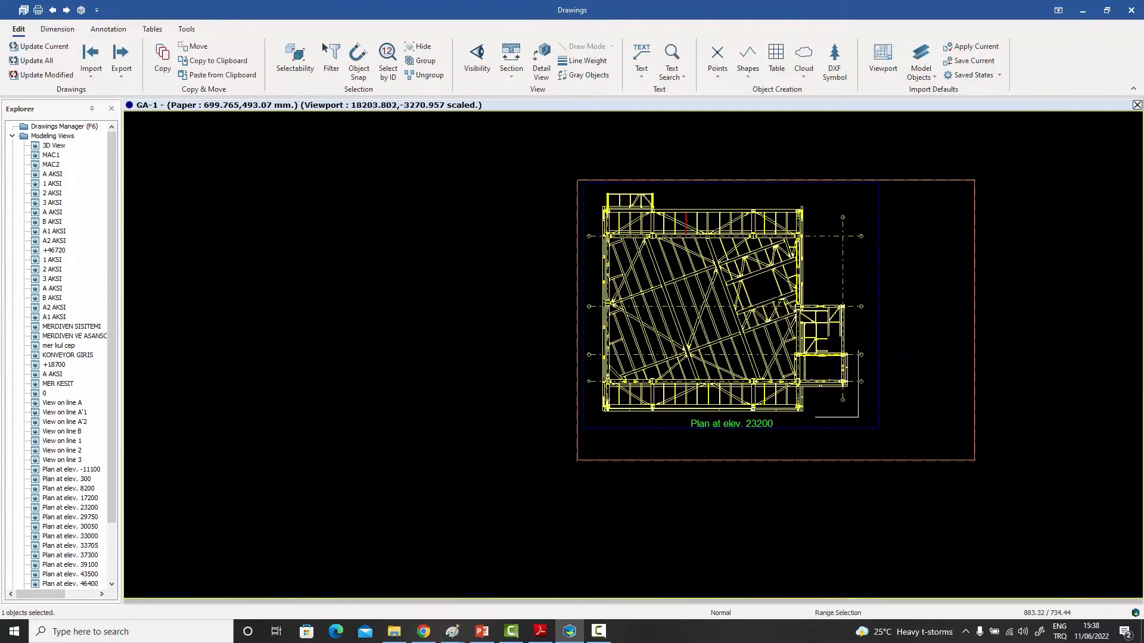
# Select all profiles of the plan through Grouped Object Selection and set their center line style to Dash Dot.
pyautogui.hotkey('ctrl', 'a')
pyautogui.click(326, 53)
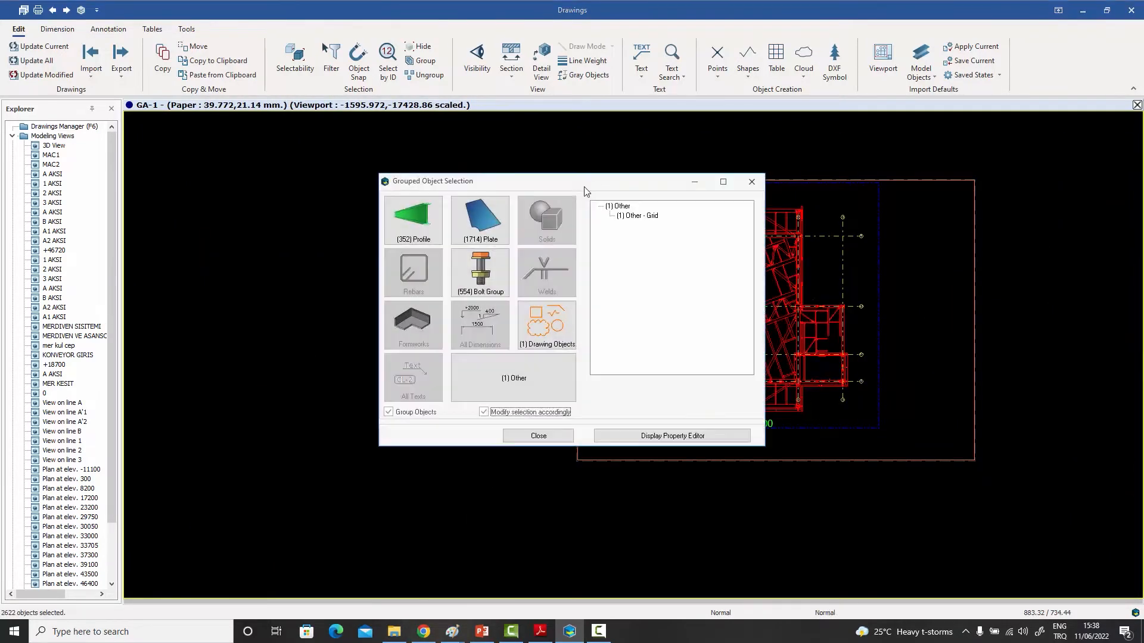
pyautogui.click(419, 217)
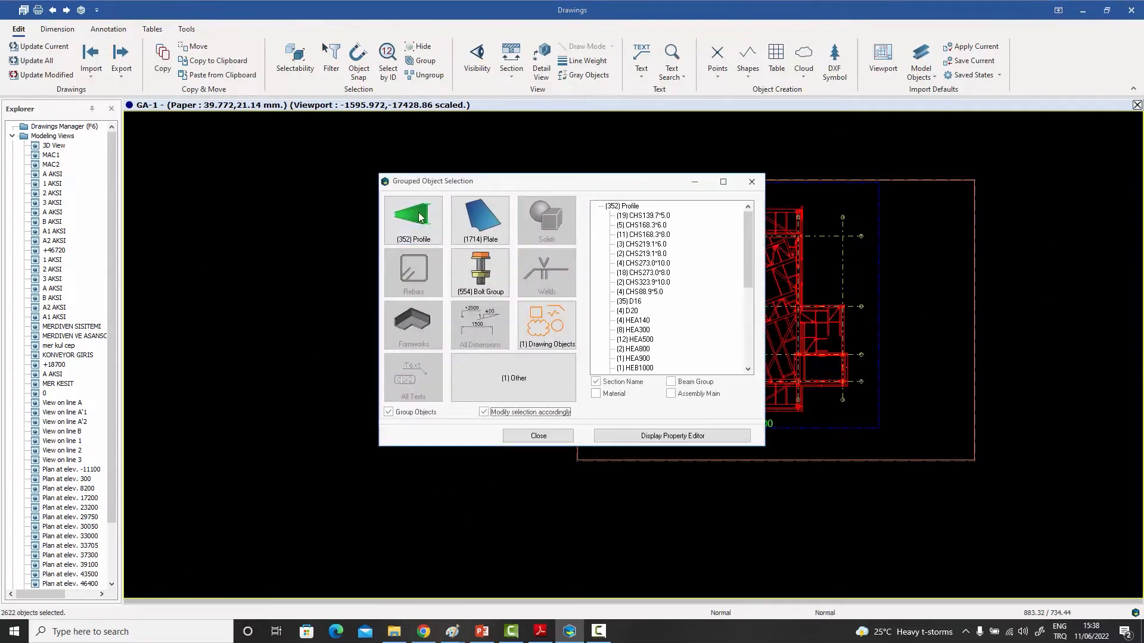
pyautogui.doubleClick(620, 206)
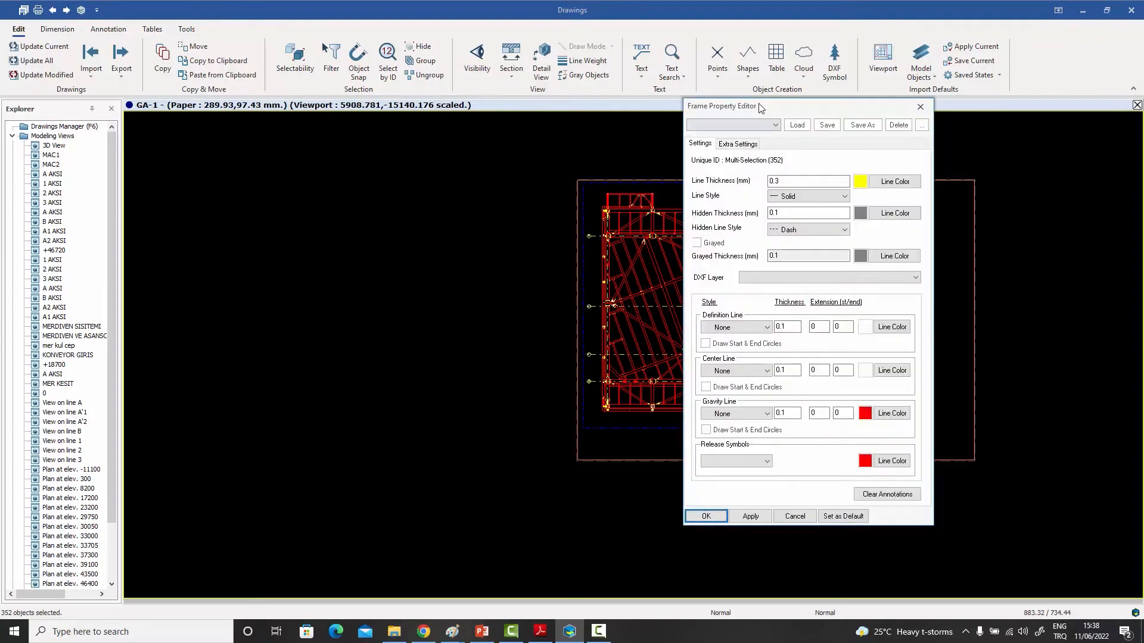
pyautogui.moveTo(761, 108); pyautogui.dragTo(878, 114)
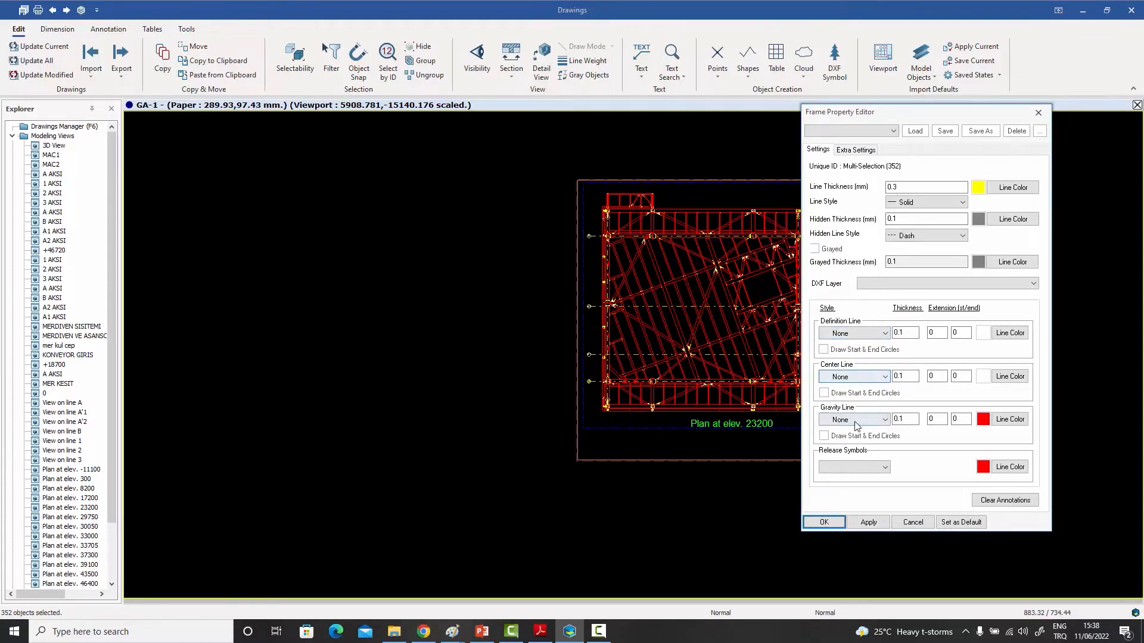
pyautogui.click(853, 377)
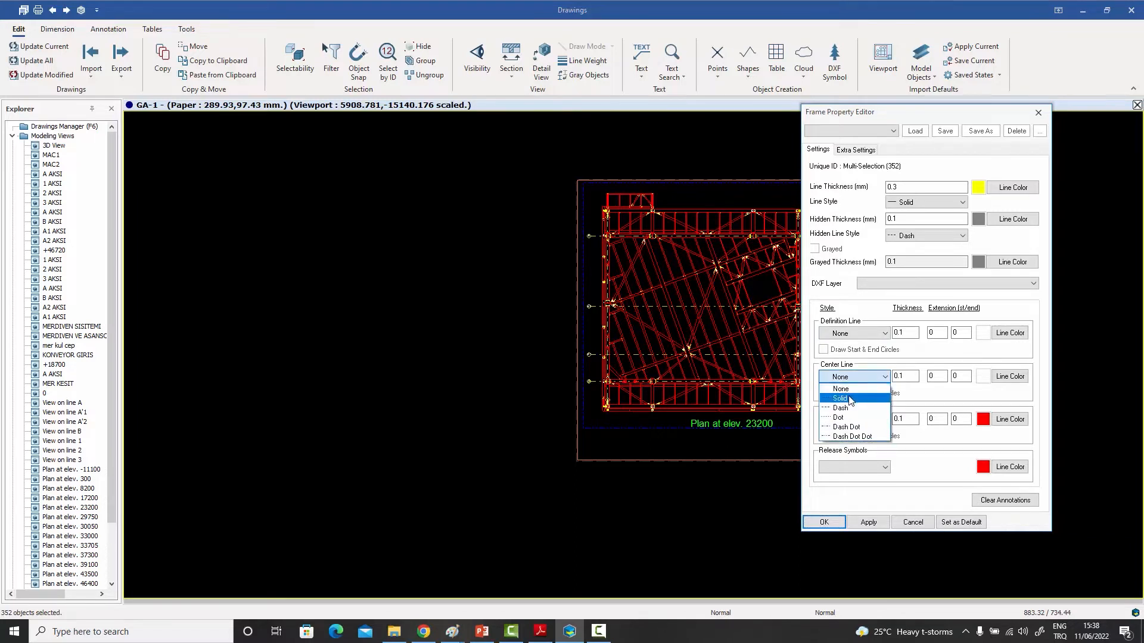
pyautogui.click(841, 428)
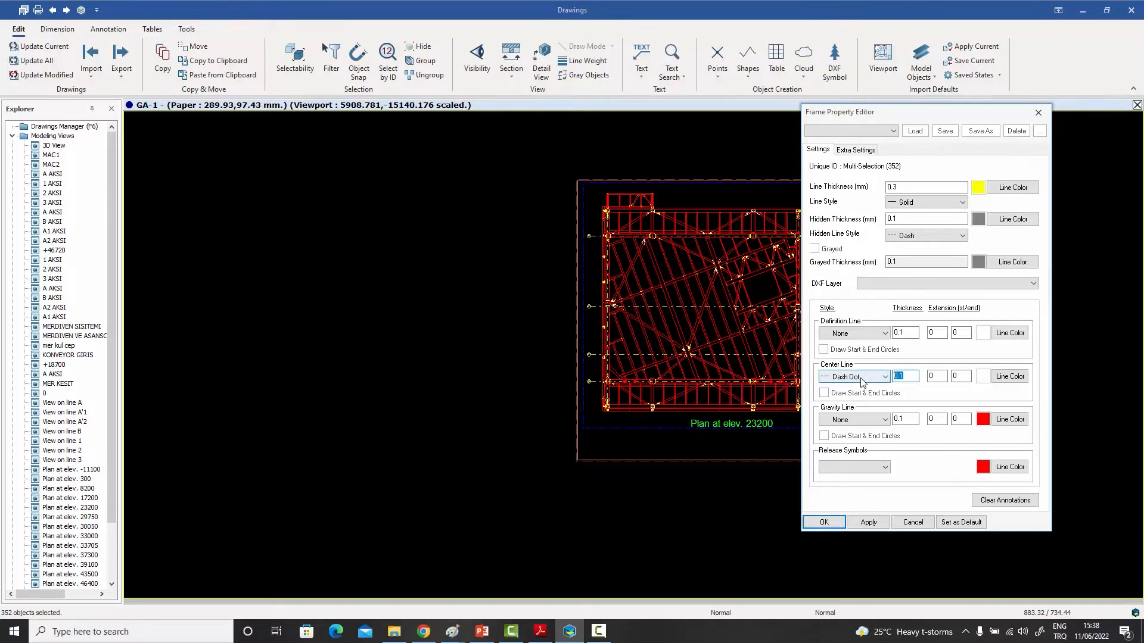
# Apply the Dash Dot centre line to all profiles in the plan and inspect it at the upper beam connections.
pyautogui.click(824, 522)
pyautogui.scroll(4, 684, 212)
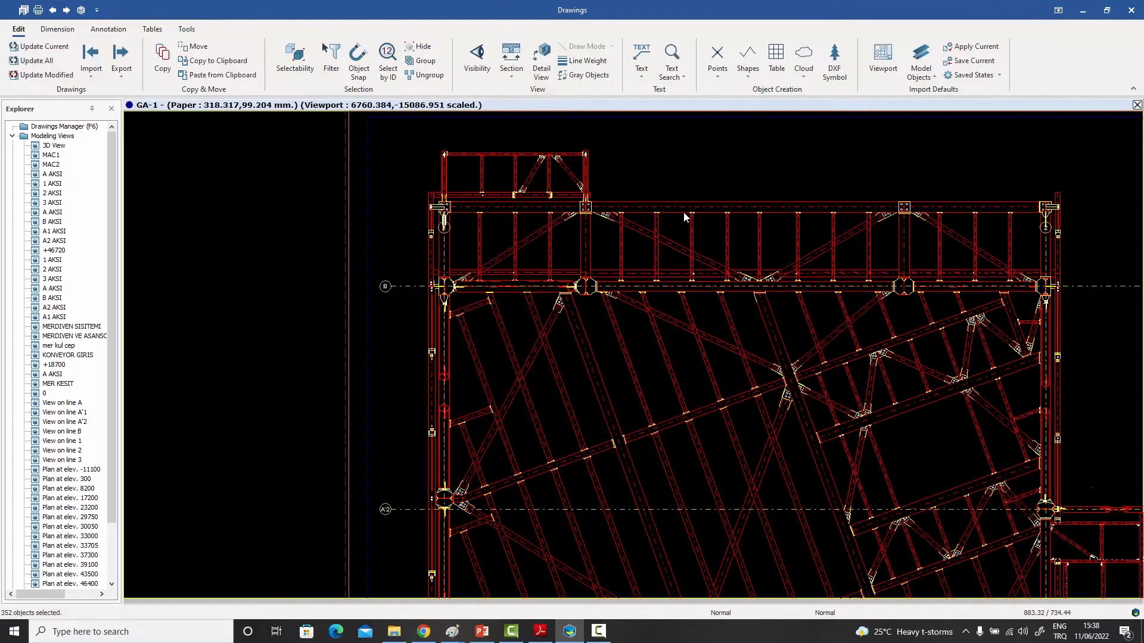
pyautogui.scroll(5, 684, 212)
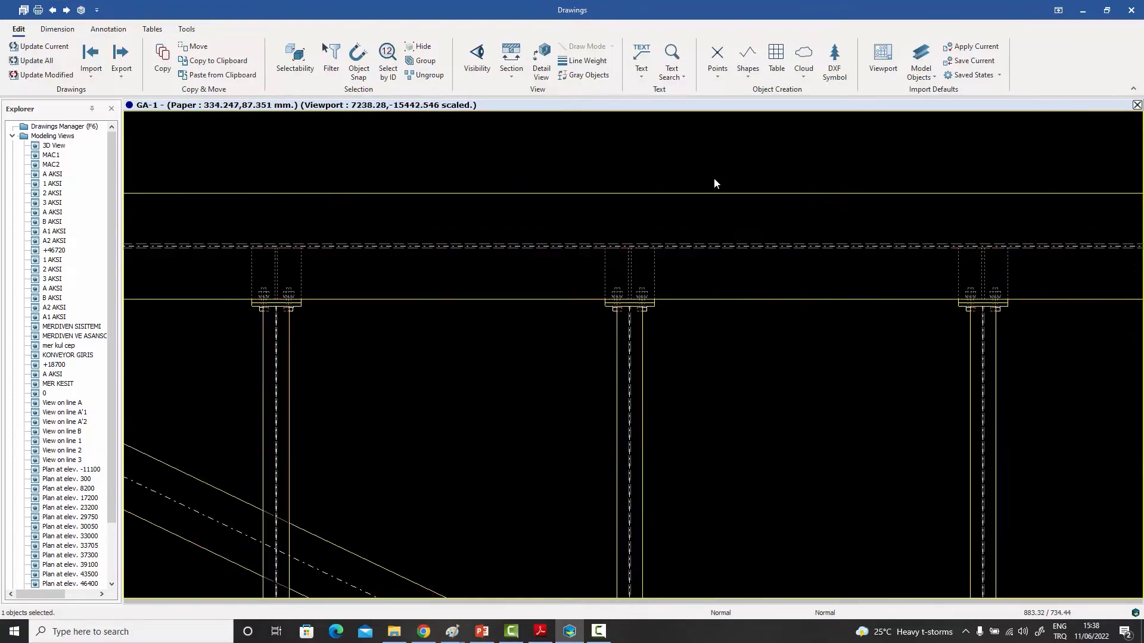
pyautogui.scroll(4, 717, 244)
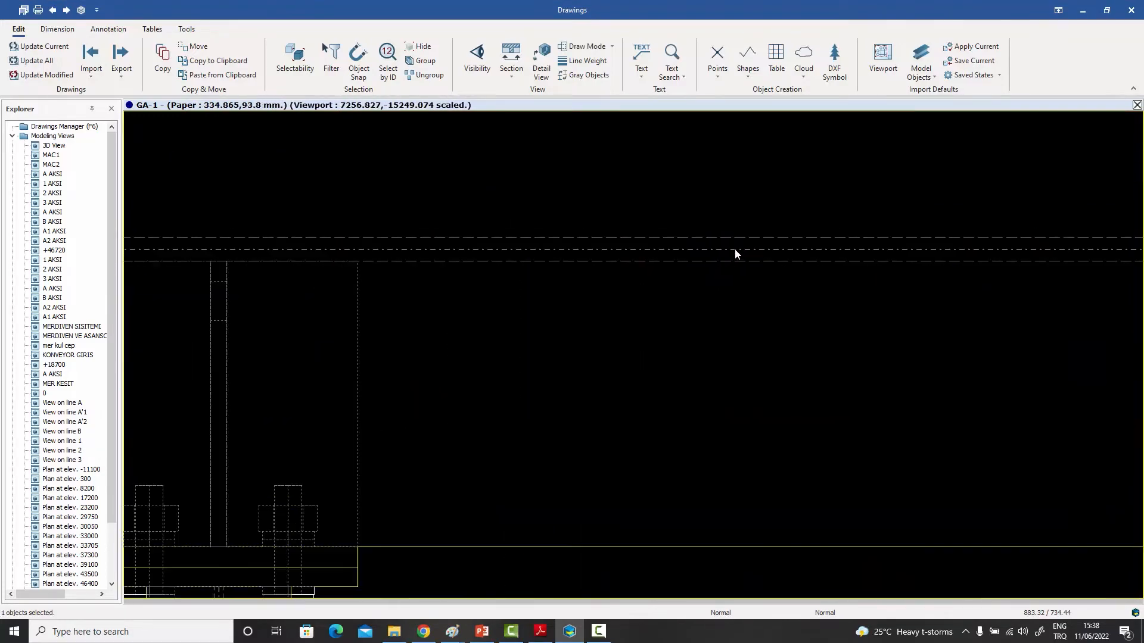
pyautogui.scroll(-4, 701, 252)
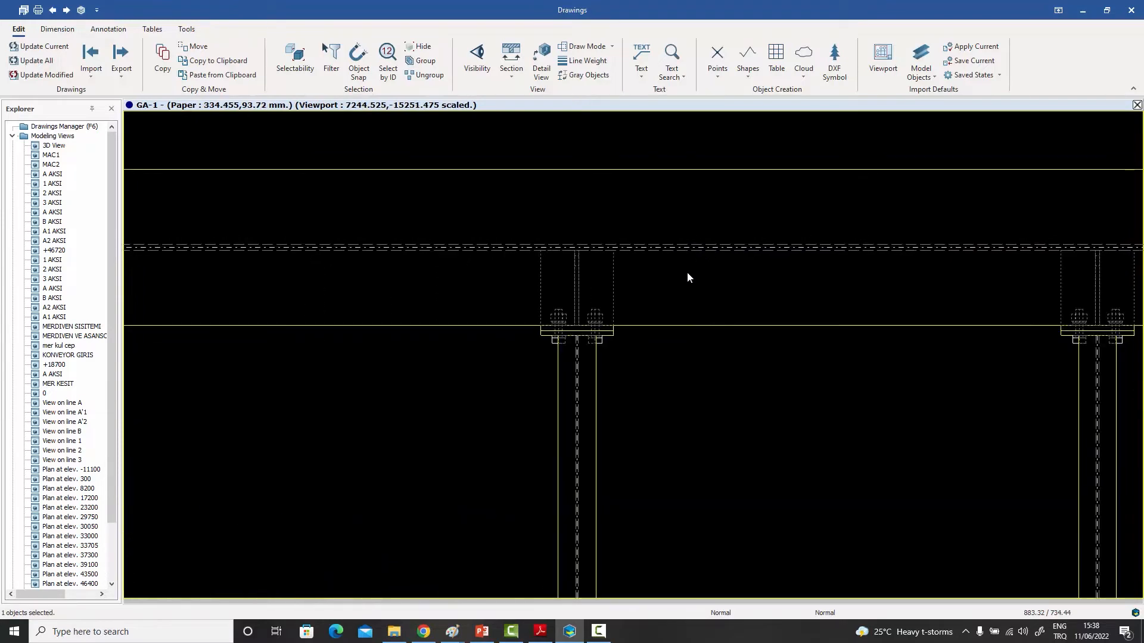
pyautogui.scroll(5, 582, 351)
pyautogui.scroll(-5, 574, 317)
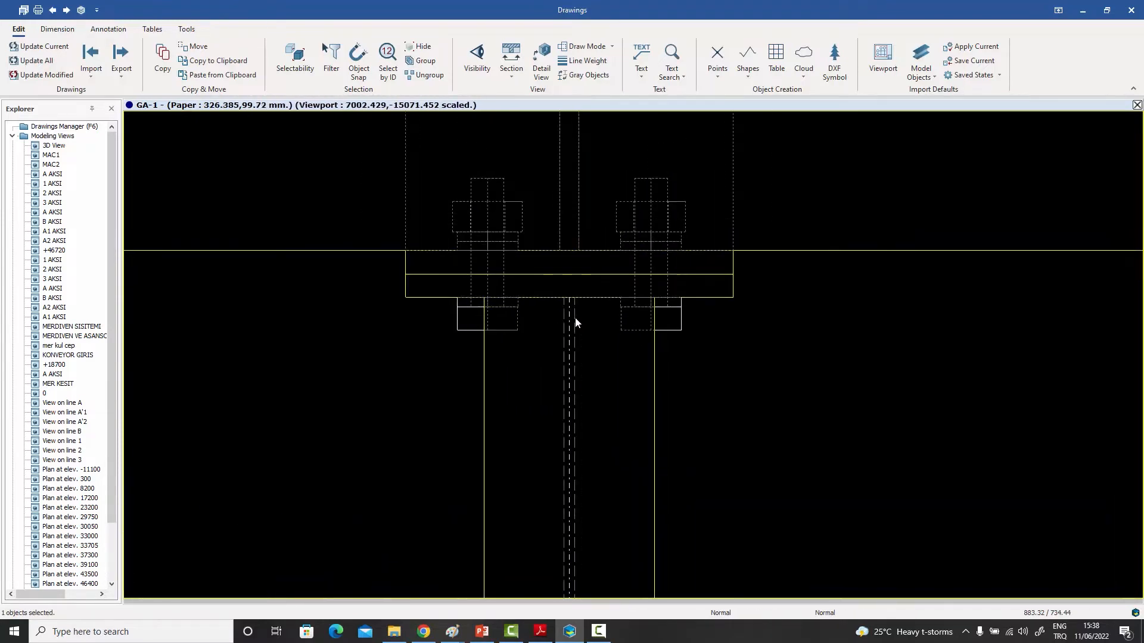
pyautogui.scroll(4, 577, 375)
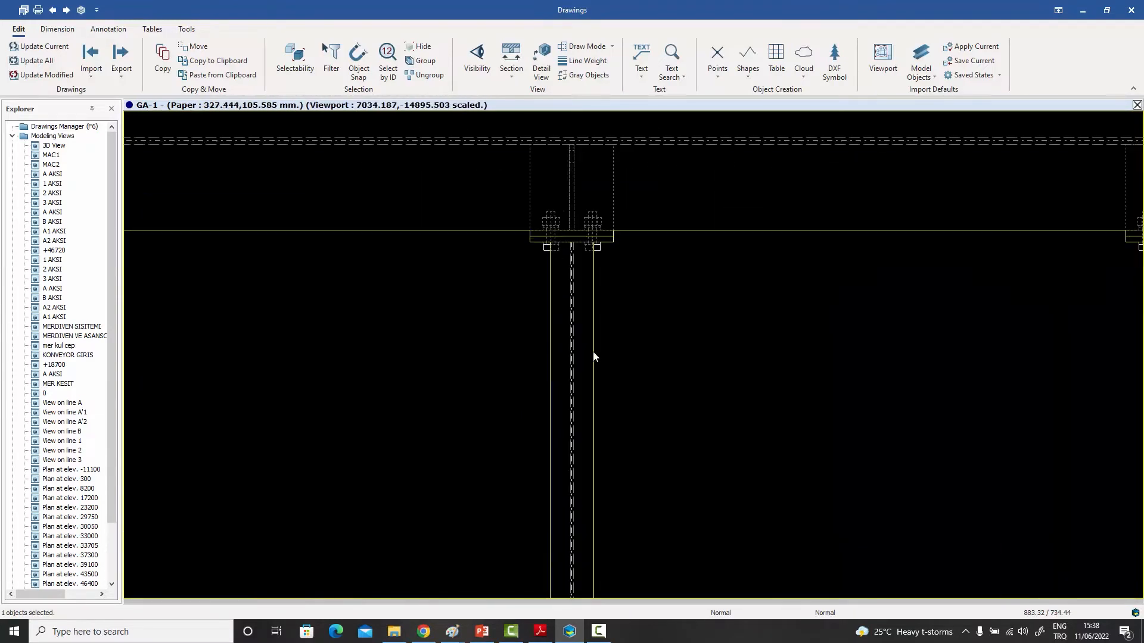
# For one vertical secondary beam, set the centre line thickness to 0.1 and its start extension to 3.
pyautogui.doubleClick(594, 356)
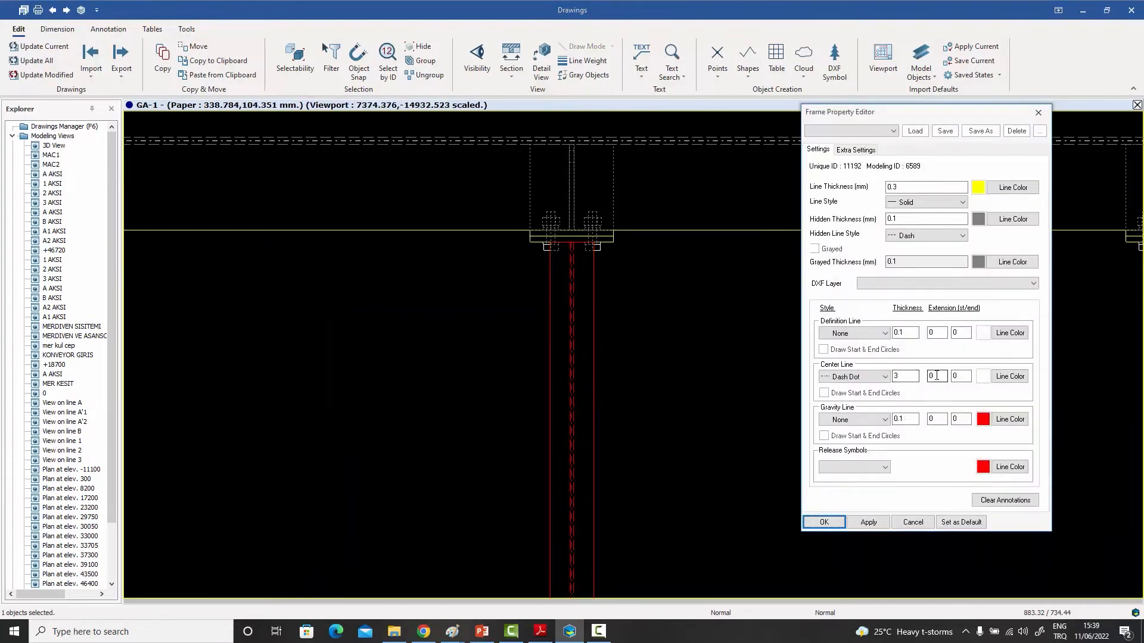
pyautogui.doubleClick(903, 377)
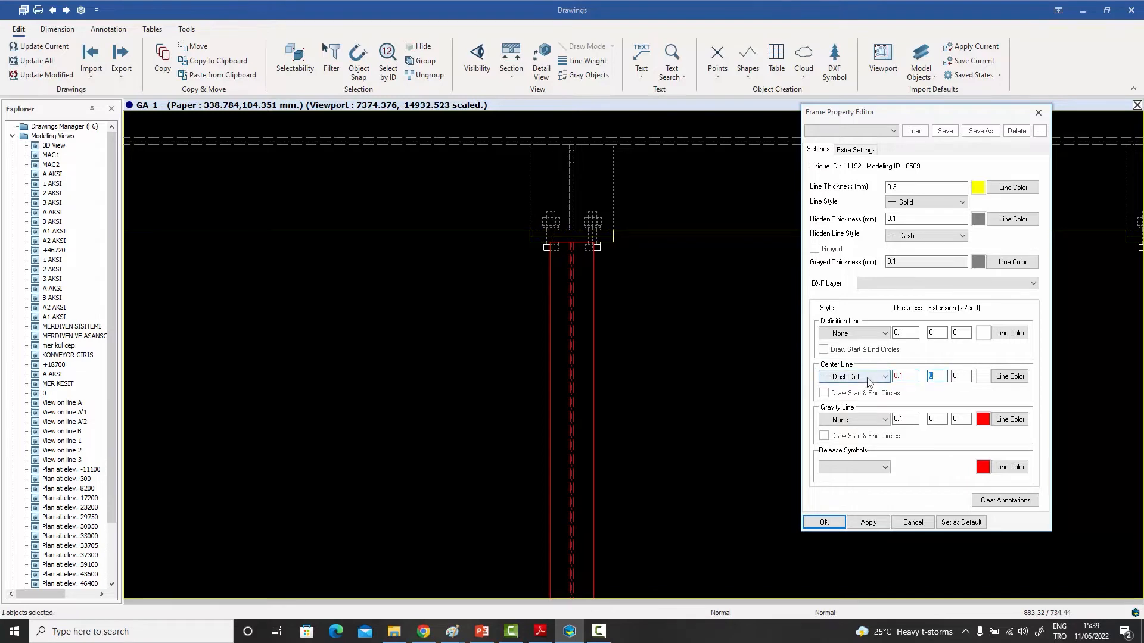
pyautogui.click(824, 523)
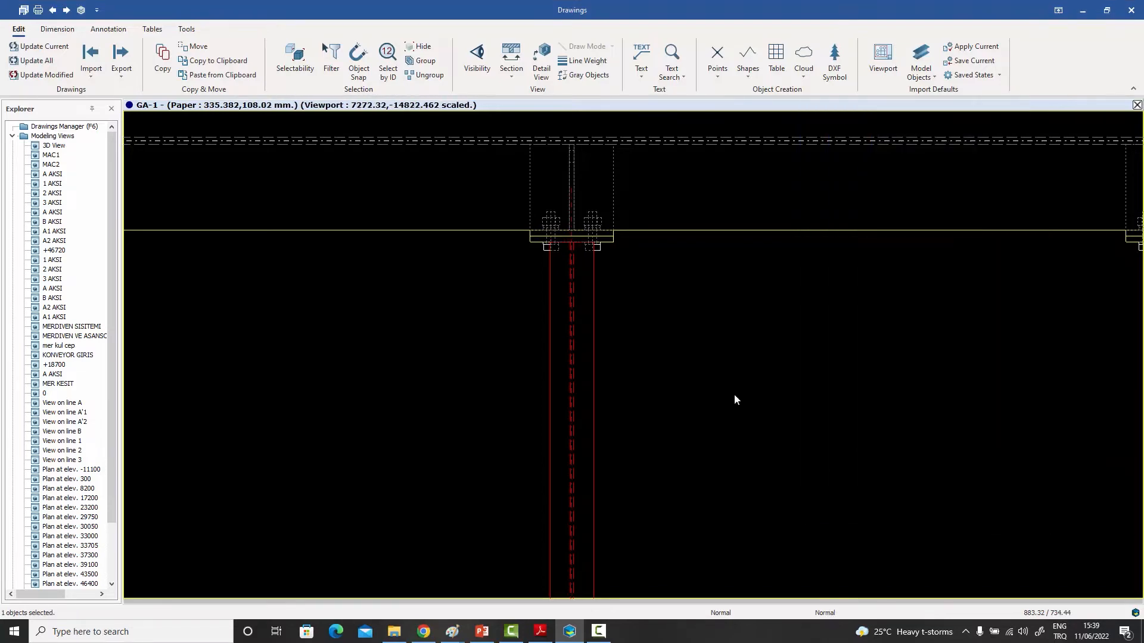
# Set the same beam's centre line start extension to 6 and check its reach into the horizontal beam.
pyautogui.doubleClick(593, 278)
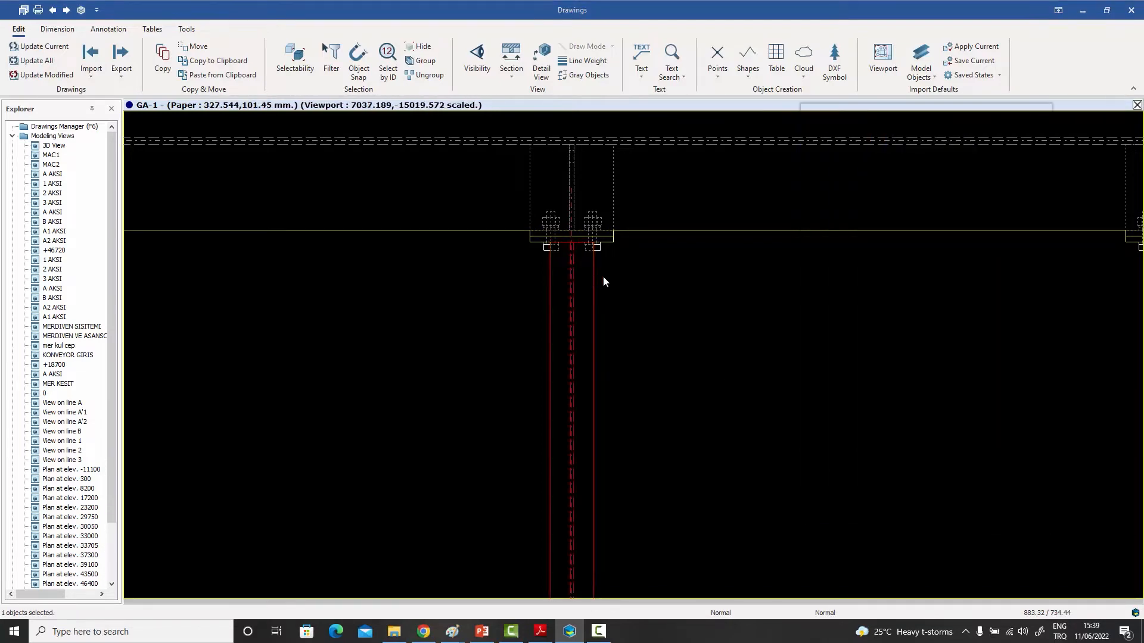
pyautogui.doubleClick(944, 379)
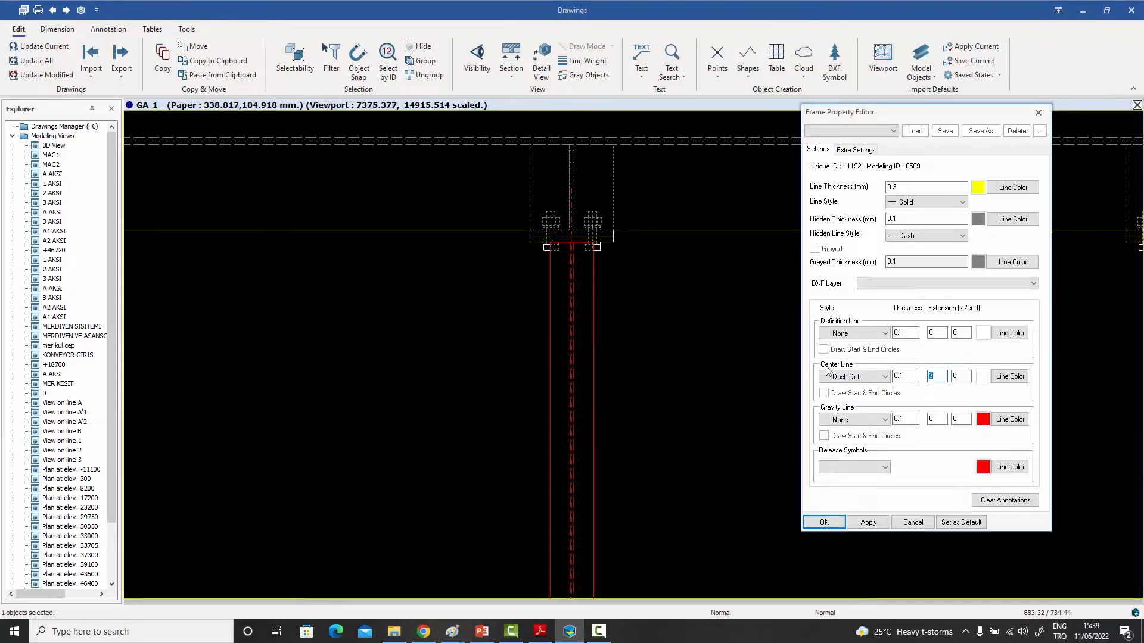
pyautogui.write('6')
pyautogui.click(824, 523)
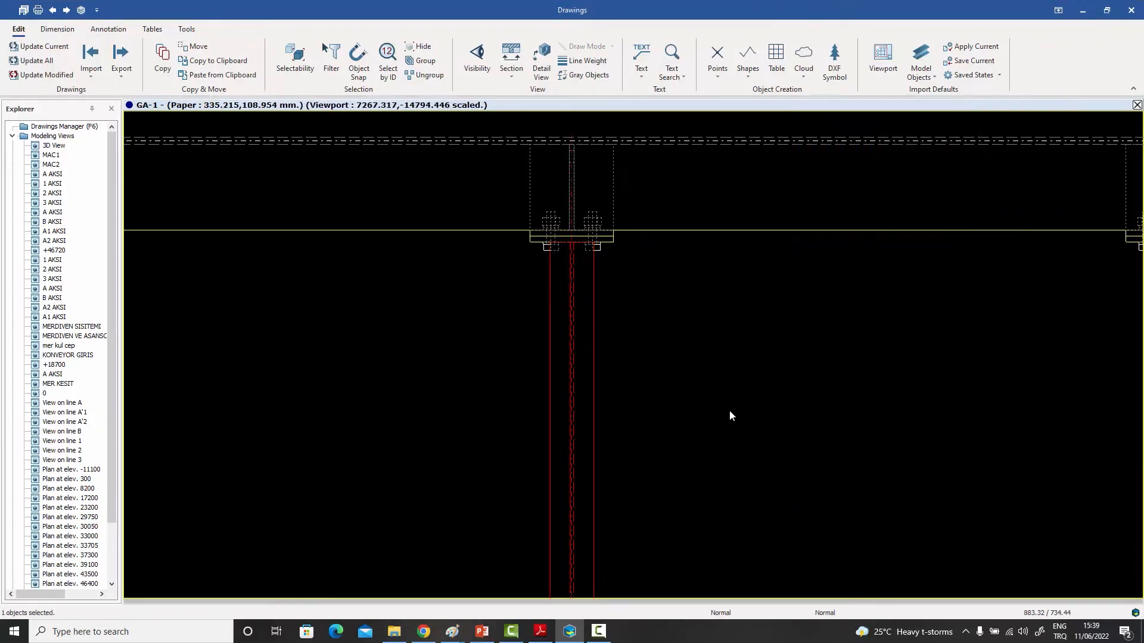
pyautogui.scroll(-3, 703, 357)
pyautogui.scroll(6, 655, 277)
pyautogui.scroll(-5, 622, 260)
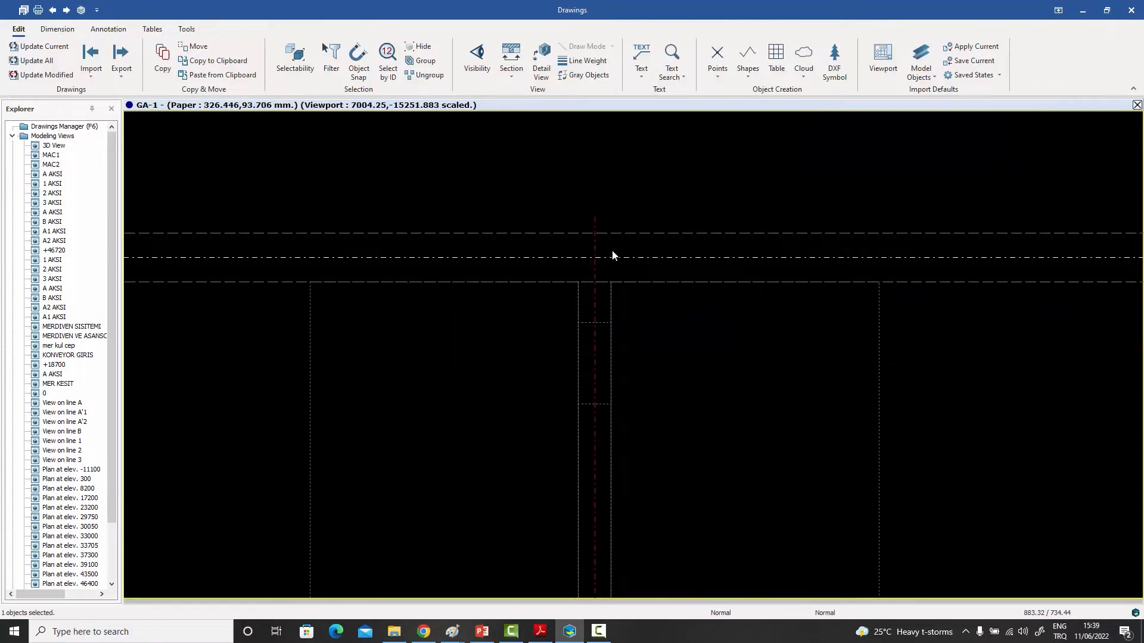
# Select all profiles in the plan and set their centre line thickness to 0.1 and start extension to 7.
pyautogui.scroll(-5, 618, 255)
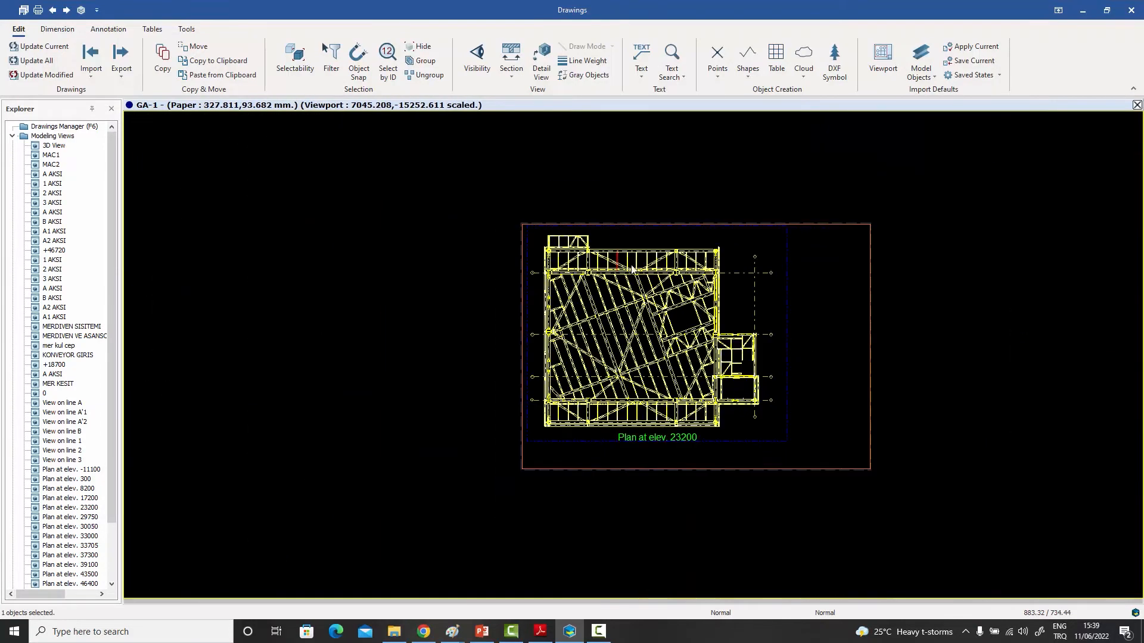
pyautogui.moveTo(771, 432); pyautogui.dragTo(536, 233)
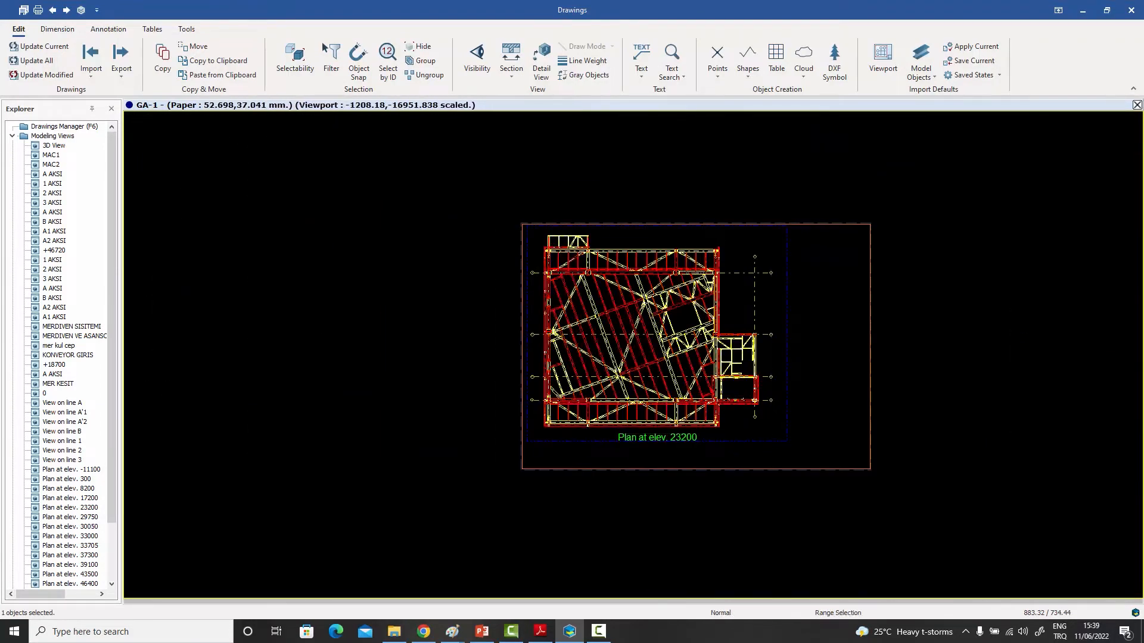
pyautogui.press('Return')
pyautogui.click(413, 219)
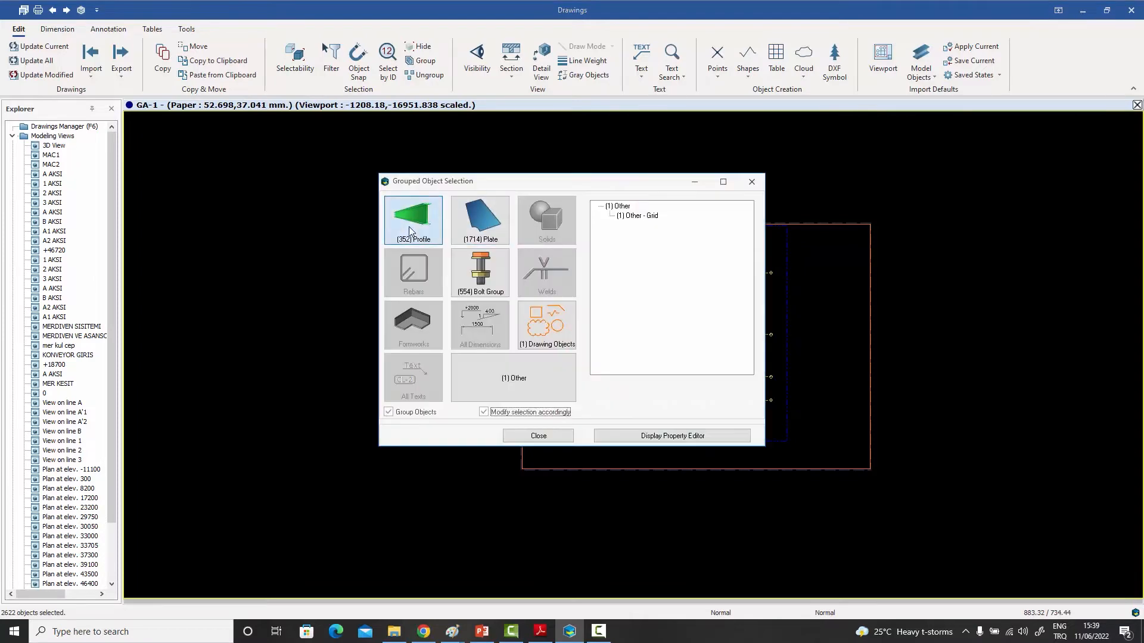
pyautogui.doubleClick(630, 207)
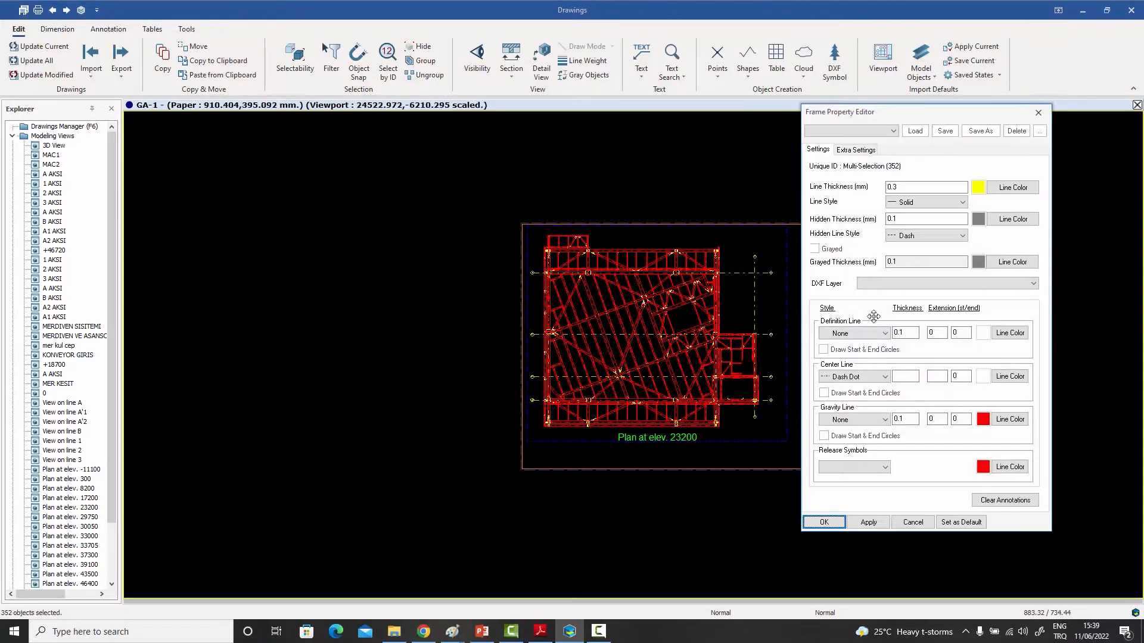
pyautogui.click(905, 377)
pyautogui.click(825, 521)
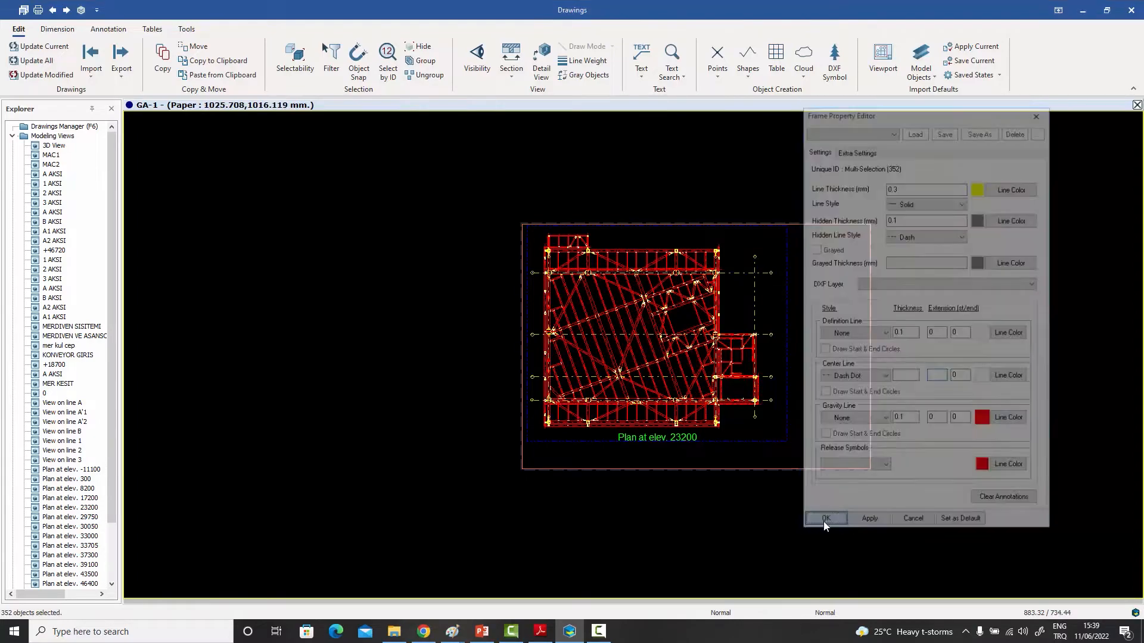
pyautogui.click(804, 334)
# Examine the extended centre lines where the secondary beams meet the horizontal beams in the upper part of the plan.
pyautogui.scroll(10, 597, 255)
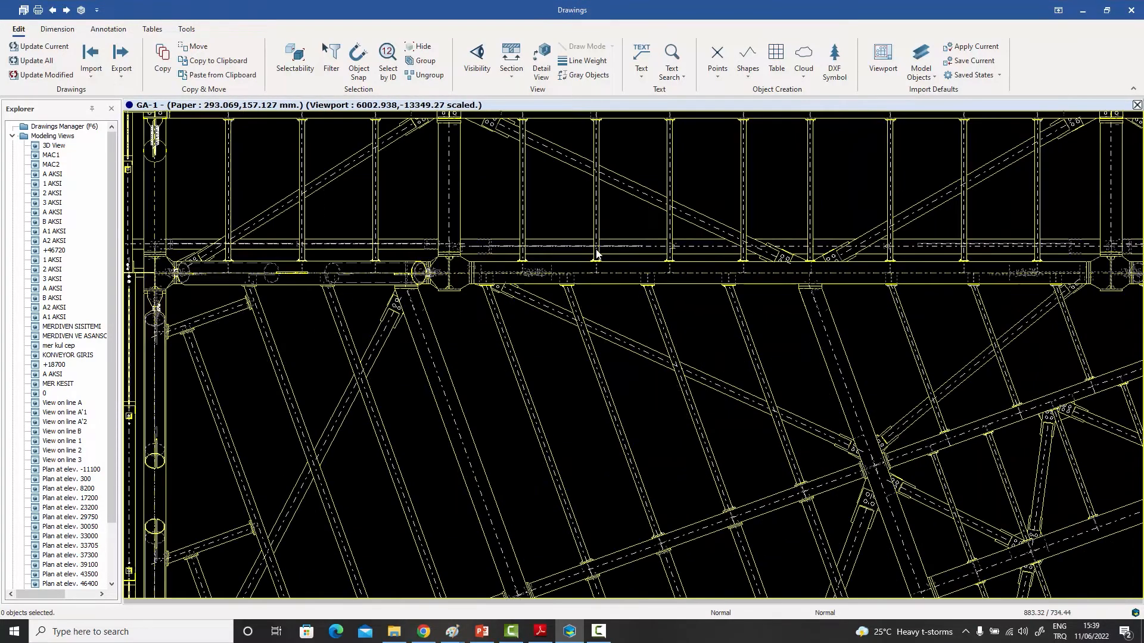
pyautogui.scroll(8, 587, 277)
pyautogui.moveTo(734, 327); pyautogui.dragTo(786, 339, button='middle')
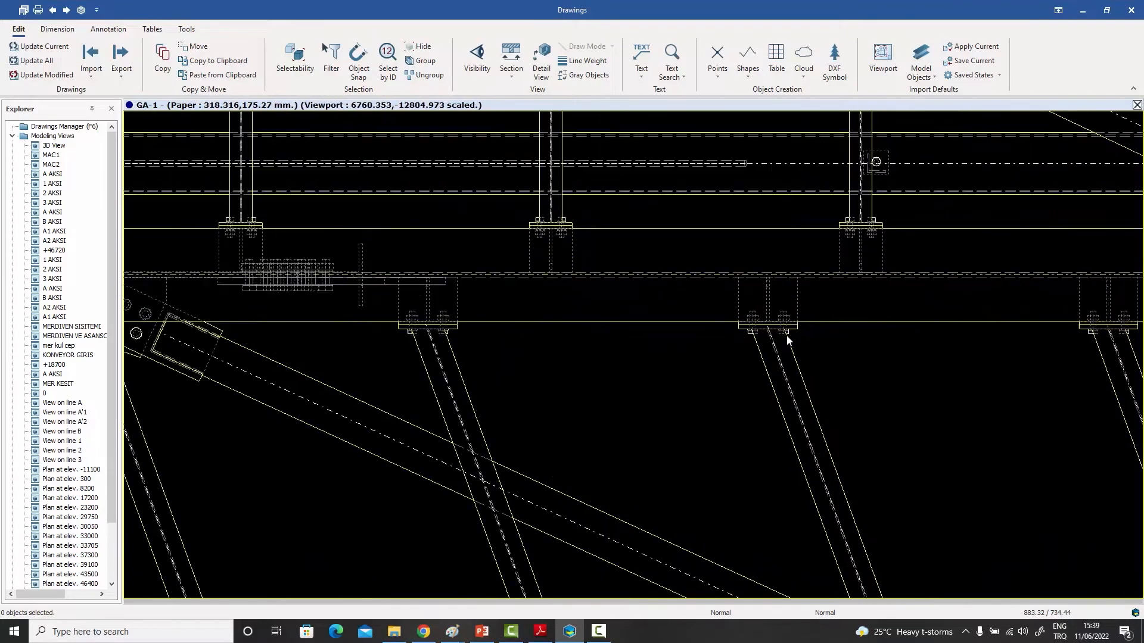
pyautogui.scroll(-10, 787, 336)
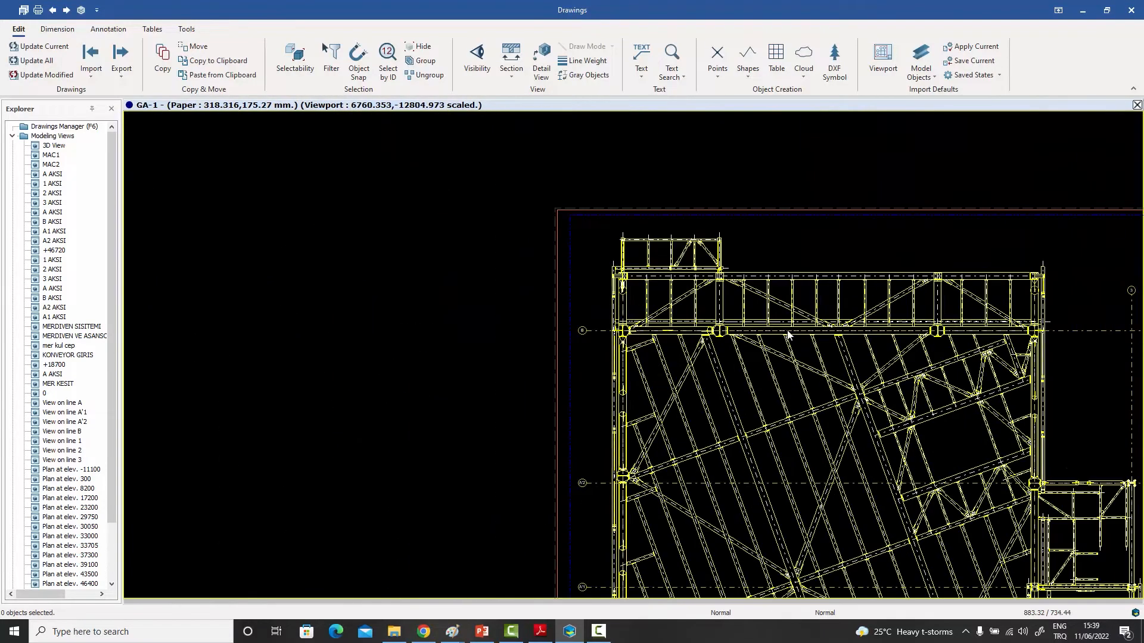
pyautogui.scroll(10, 787, 334)
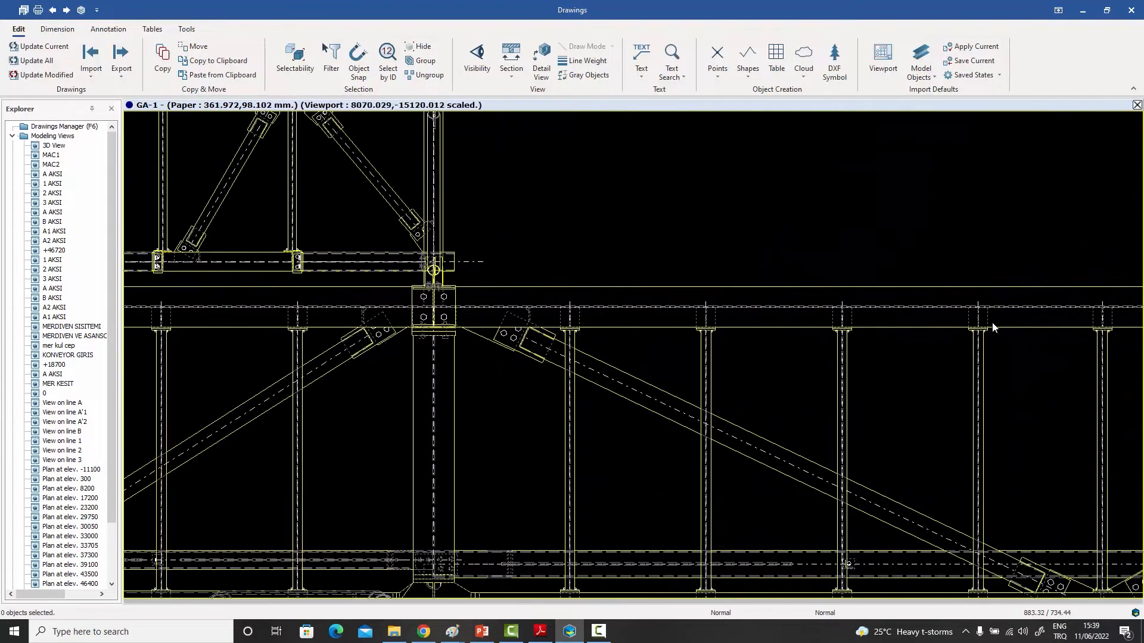
pyautogui.scroll(3, 991, 320)
pyautogui.scroll(-5, 914, 302)
pyautogui.scroll(8, 800, 301)
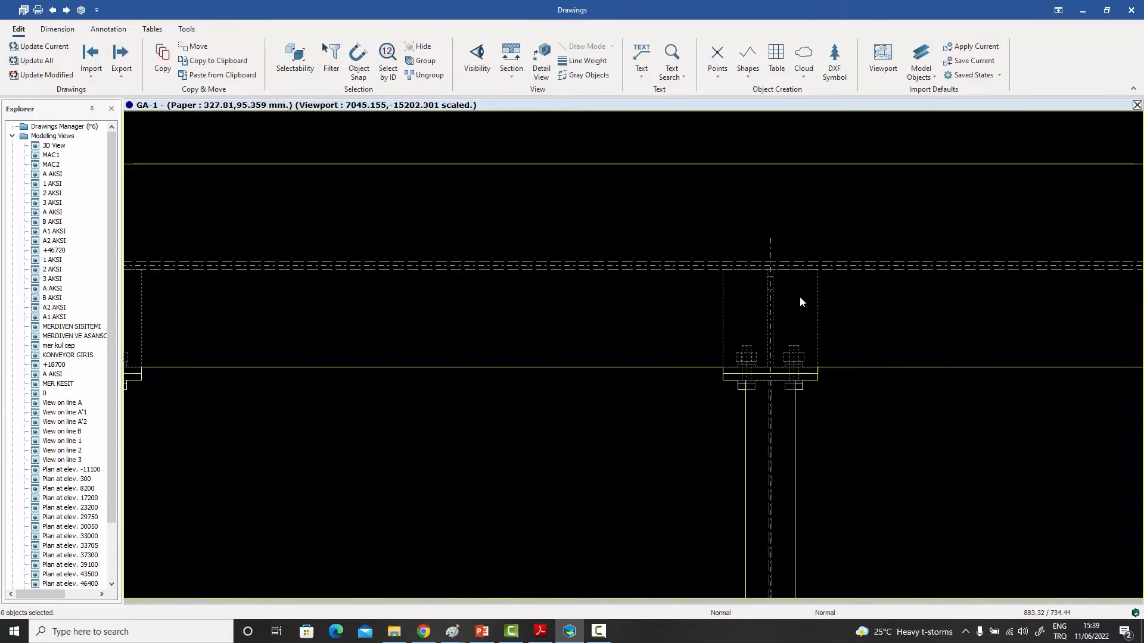
pyautogui.scroll(4, 799, 297)
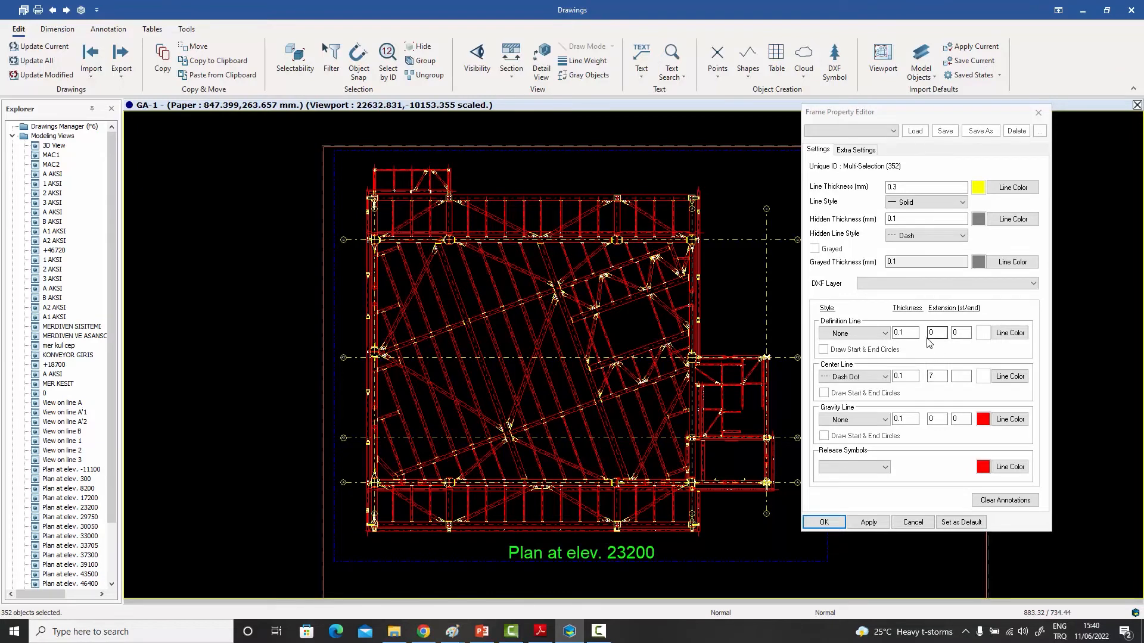
# Set the centre line end extension to 7 for all profiles and check the lines at both beam ends.
pyautogui.click(959, 377)
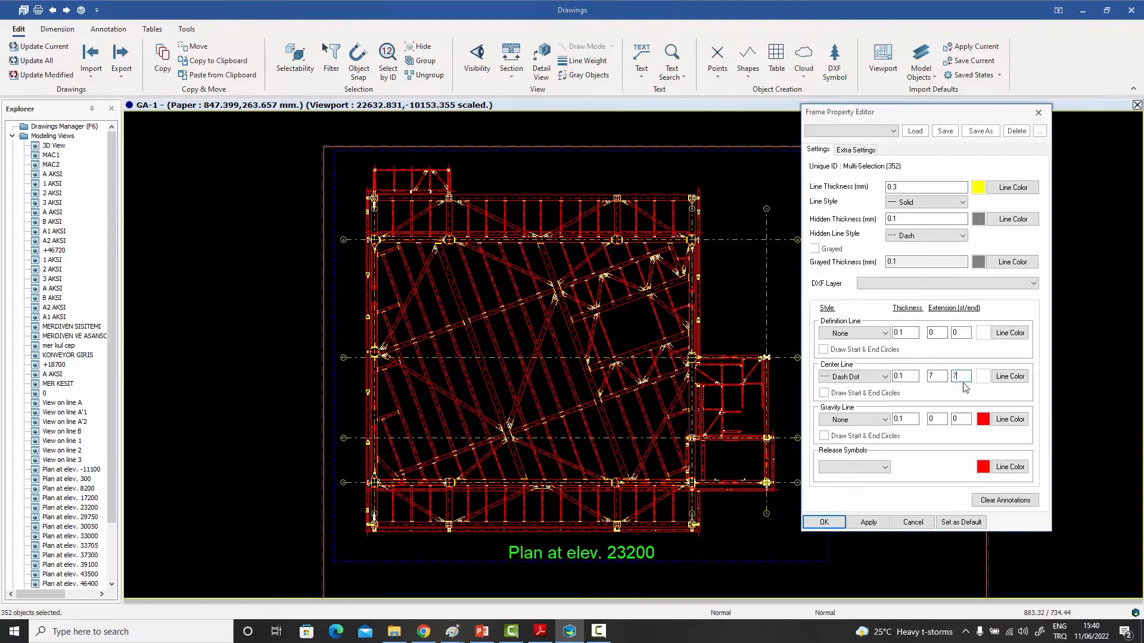
pyautogui.click(824, 522)
pyautogui.press('Escape')
pyautogui.scroll(6, 510, 250)
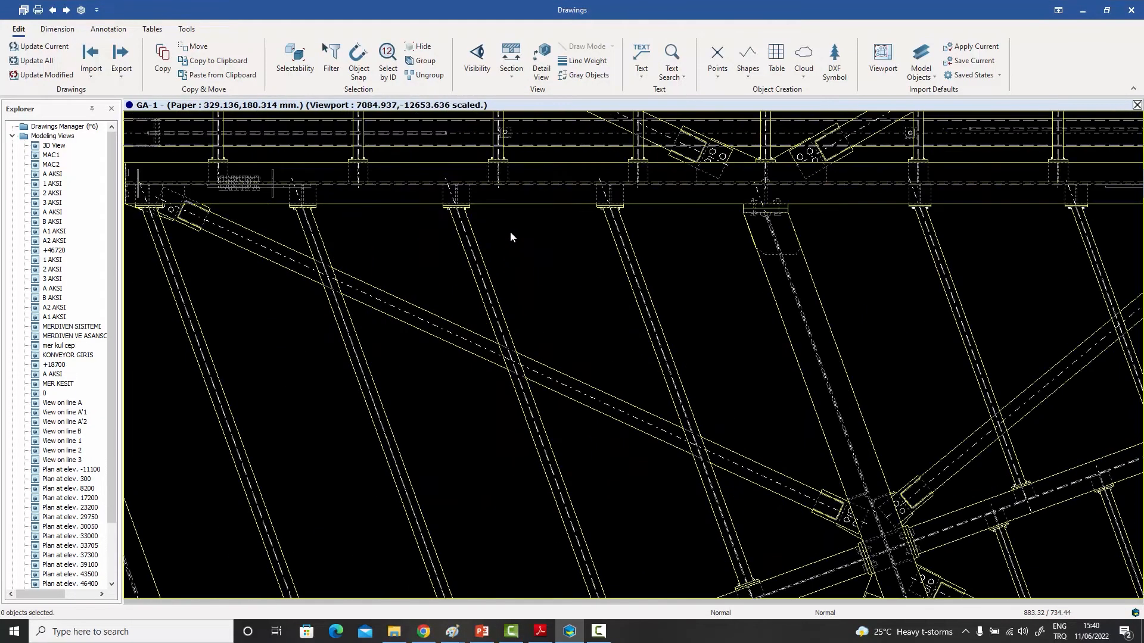
pyautogui.scroll(5, 667, 199)
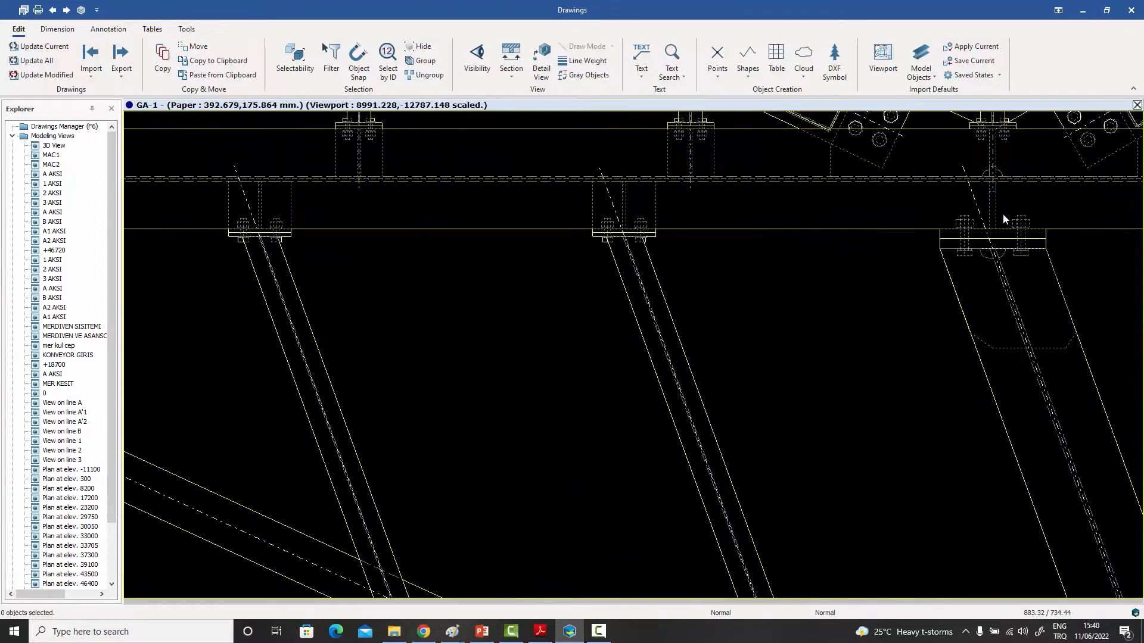
pyautogui.scroll(-6, 927, 242)
pyautogui.scroll(-4, 970, 413)
pyautogui.scroll(4, 885, 305)
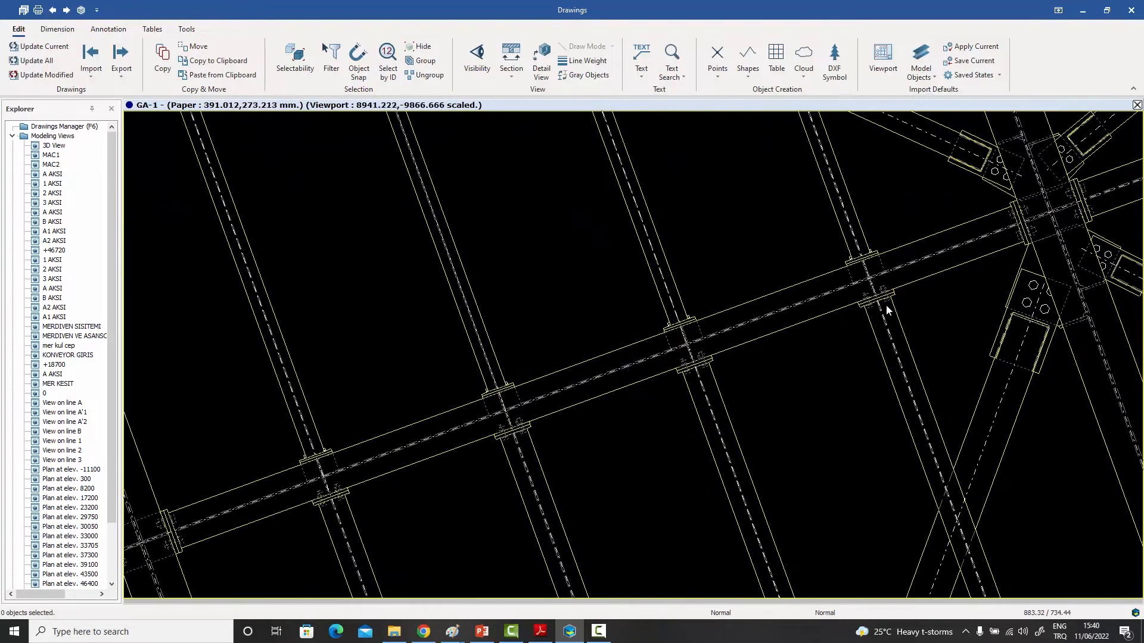
pyautogui.scroll(4, 873, 287)
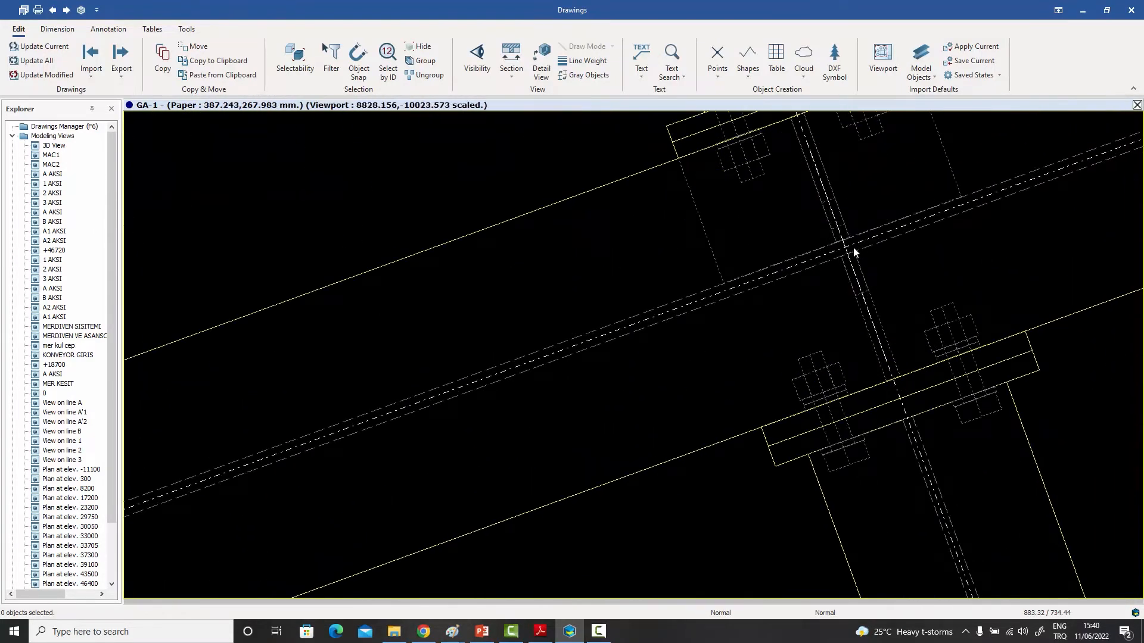
# Select all objects in the plan, restrict the selection to the plates and display their property editor.
pyautogui.scroll(-6, 619, 269)
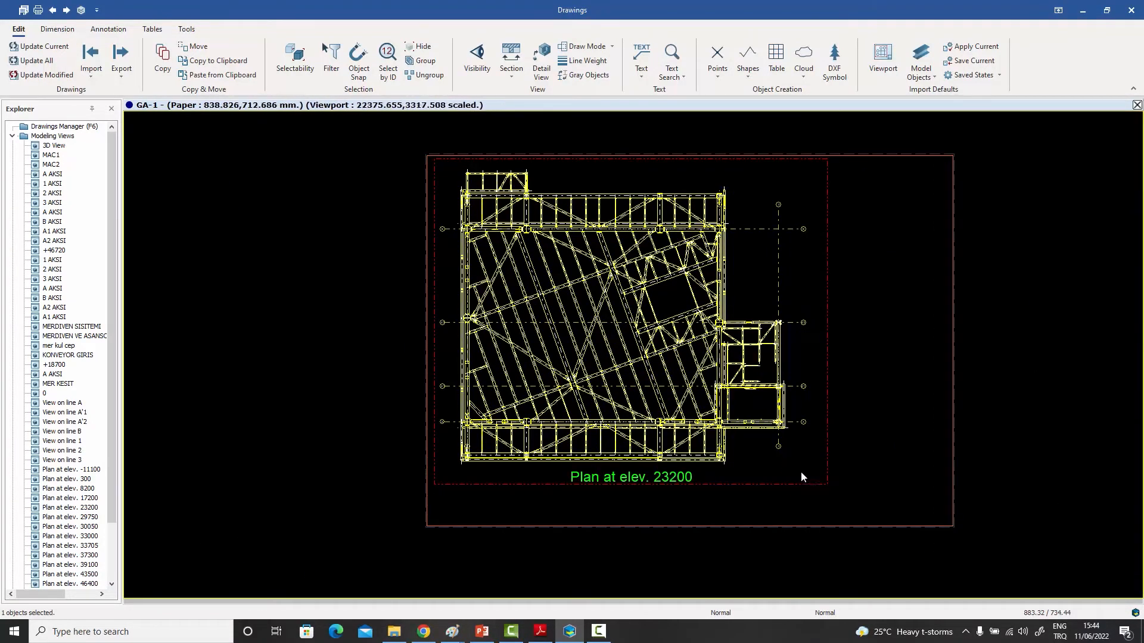
pyautogui.moveTo(803, 477)
pyautogui.mouseDown()
pyautogui.moveTo(628, 278)
pyautogui.moveTo(490, 179)
pyautogui.moveTo(459, 172)
pyautogui.mouseUp()
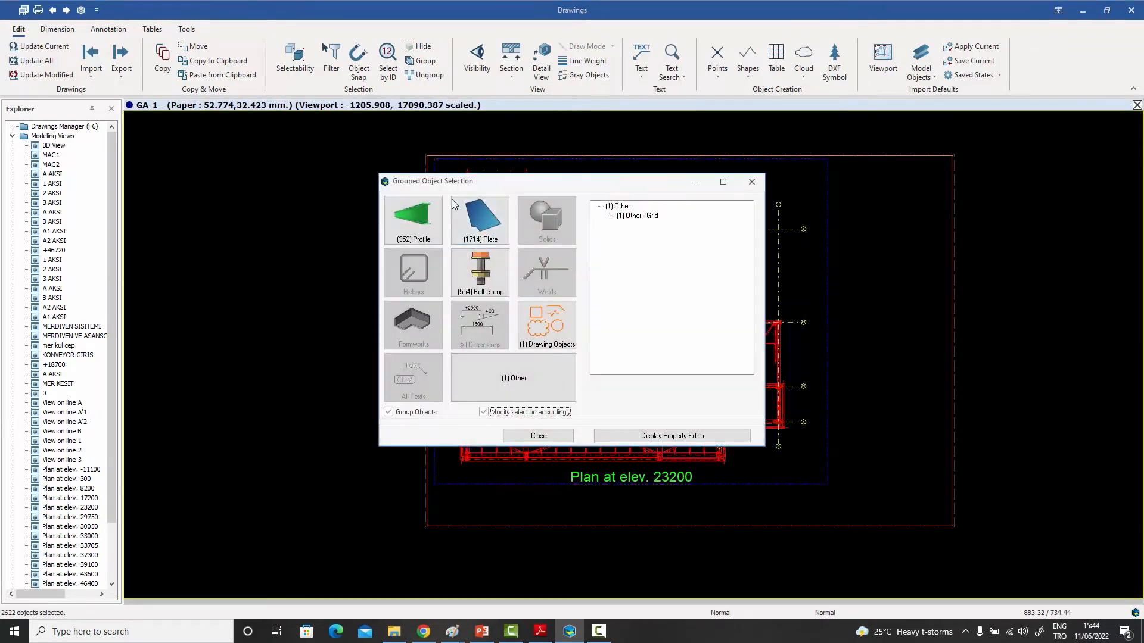
pyautogui.click(480, 220)
pyautogui.click(622, 206)
pyautogui.click(672, 436)
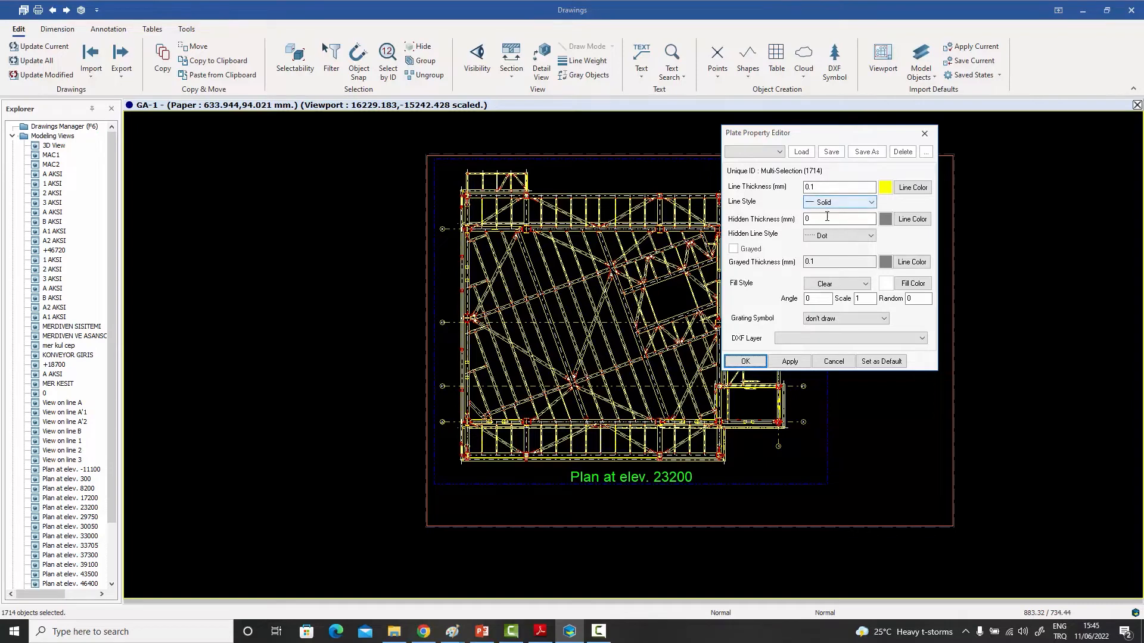
# Set the plates' hidden line style to Dash, apply it and save the plate settings as default.
pyautogui.click(837, 236)
pyautogui.click(834, 261)
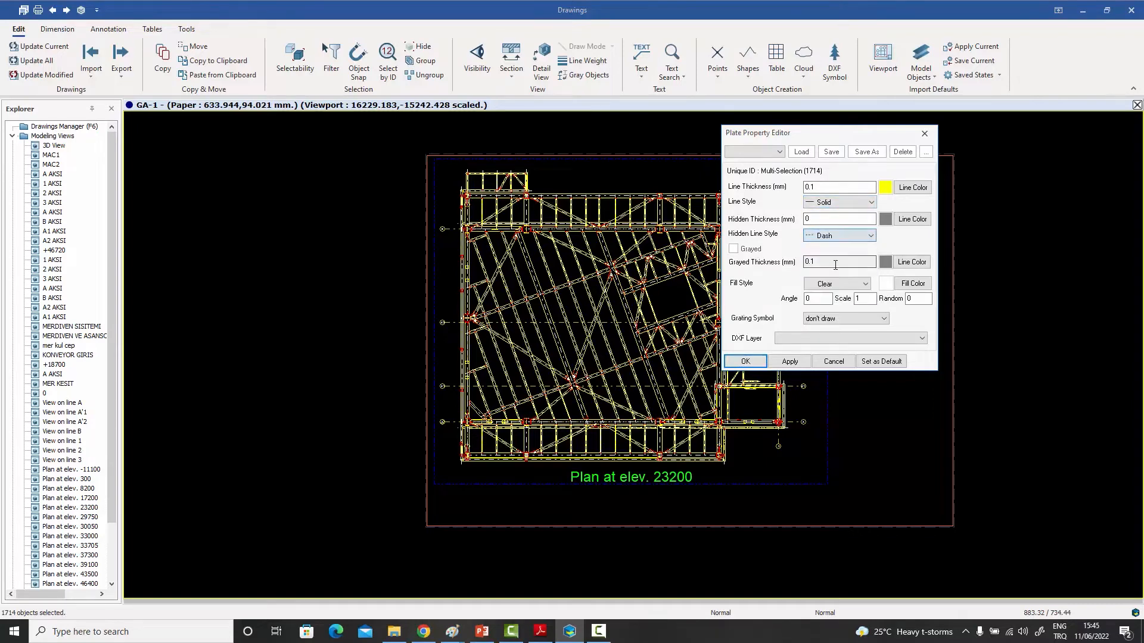
pyautogui.click(790, 361)
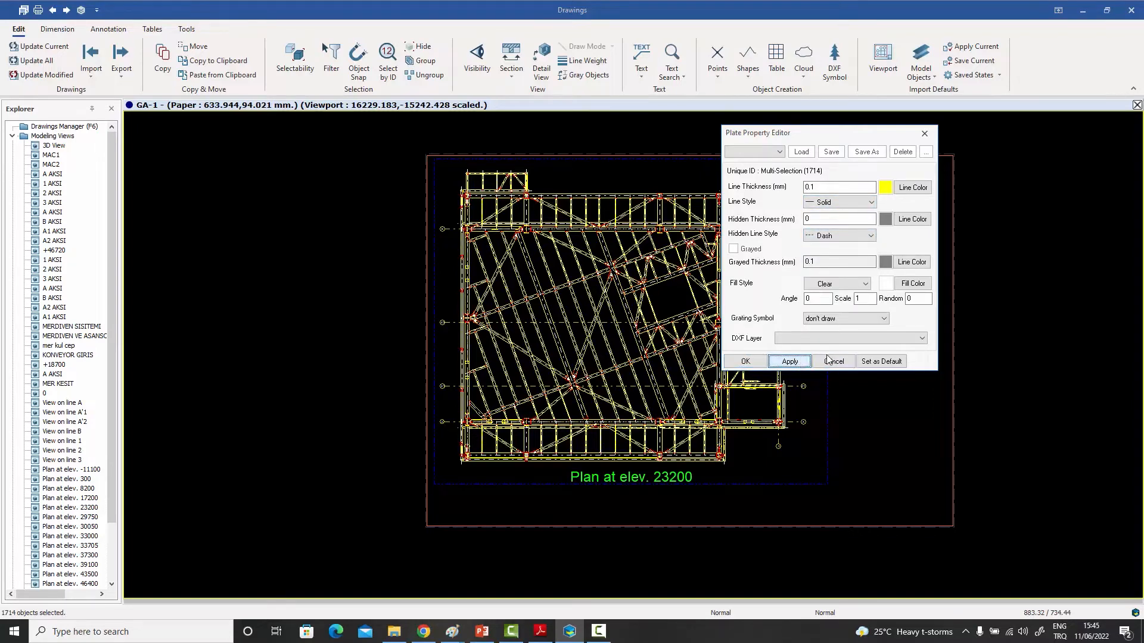
pyautogui.click(880, 361)
# Set the plates' line colour to the bright blue basic colour, apply it and save the plate settings as default.
pyautogui.click(913, 187)
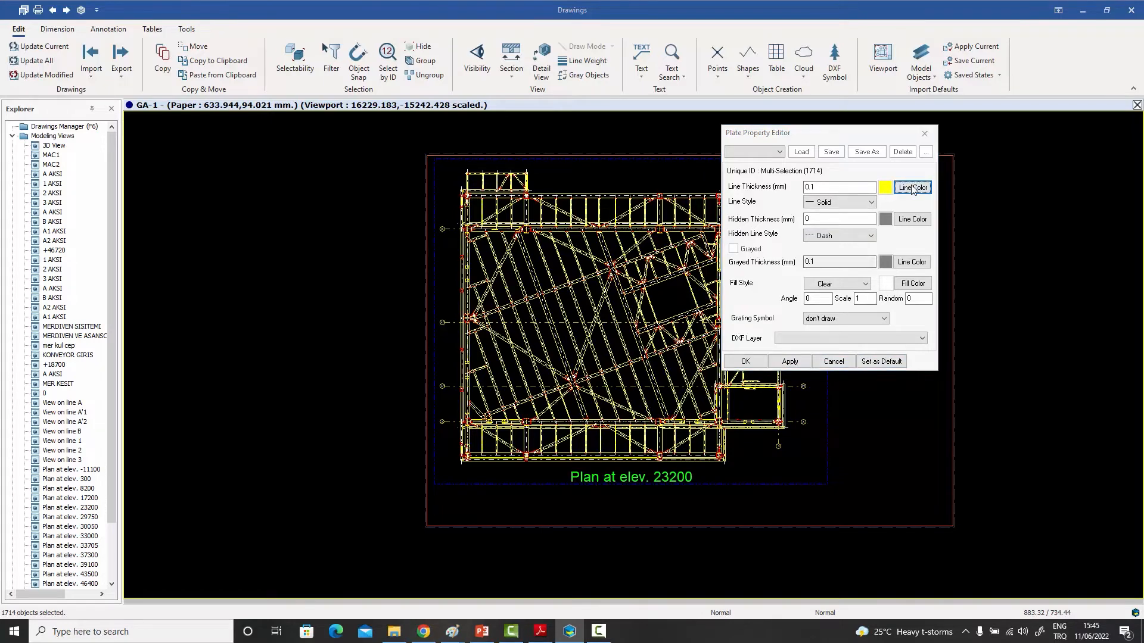
pyautogui.click(595, 185)
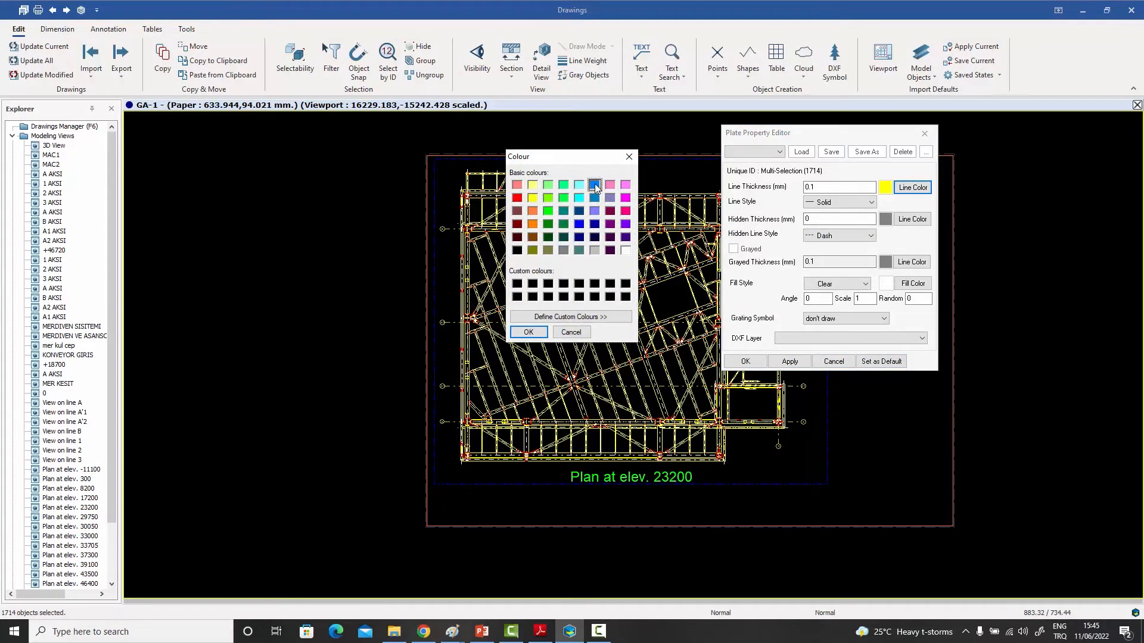
pyautogui.click(528, 332)
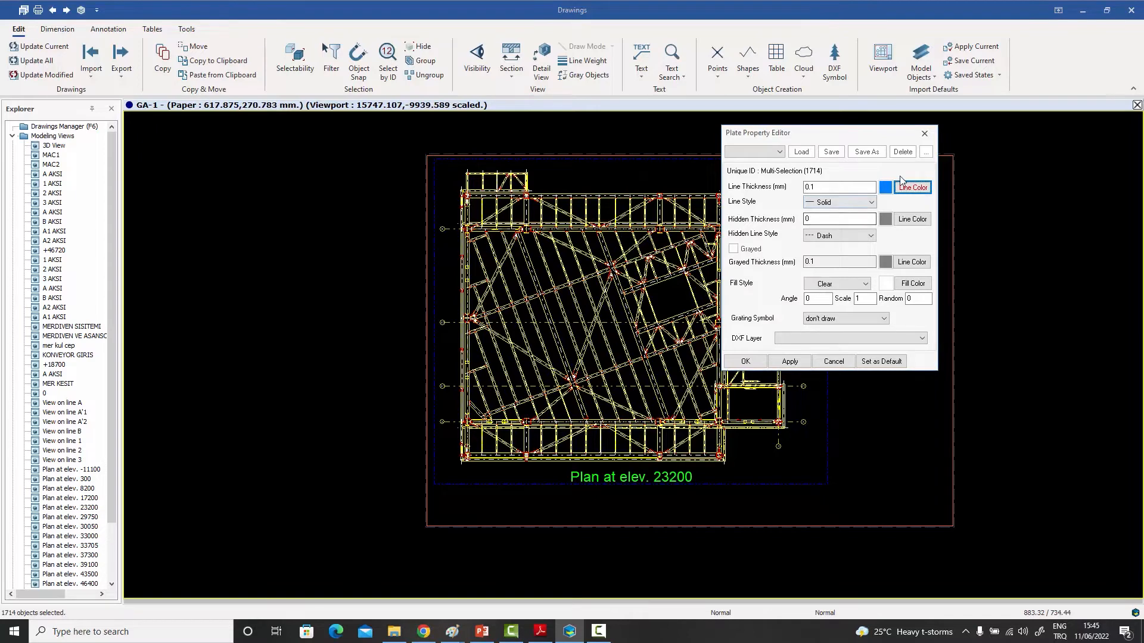
pyautogui.click(801, 363)
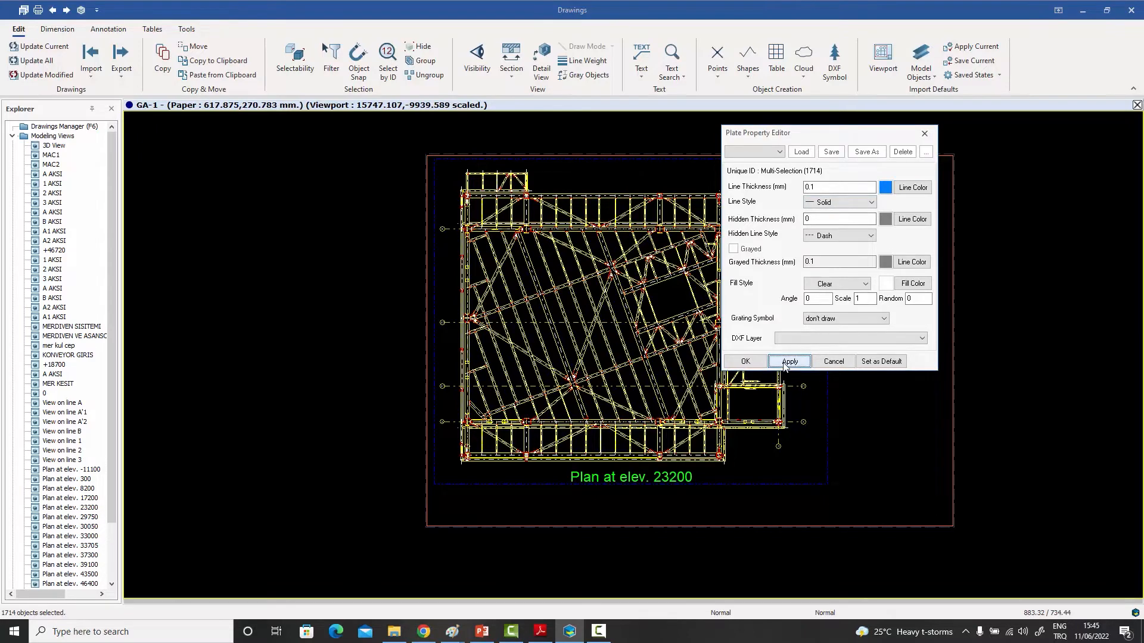
pyautogui.click(880, 361)
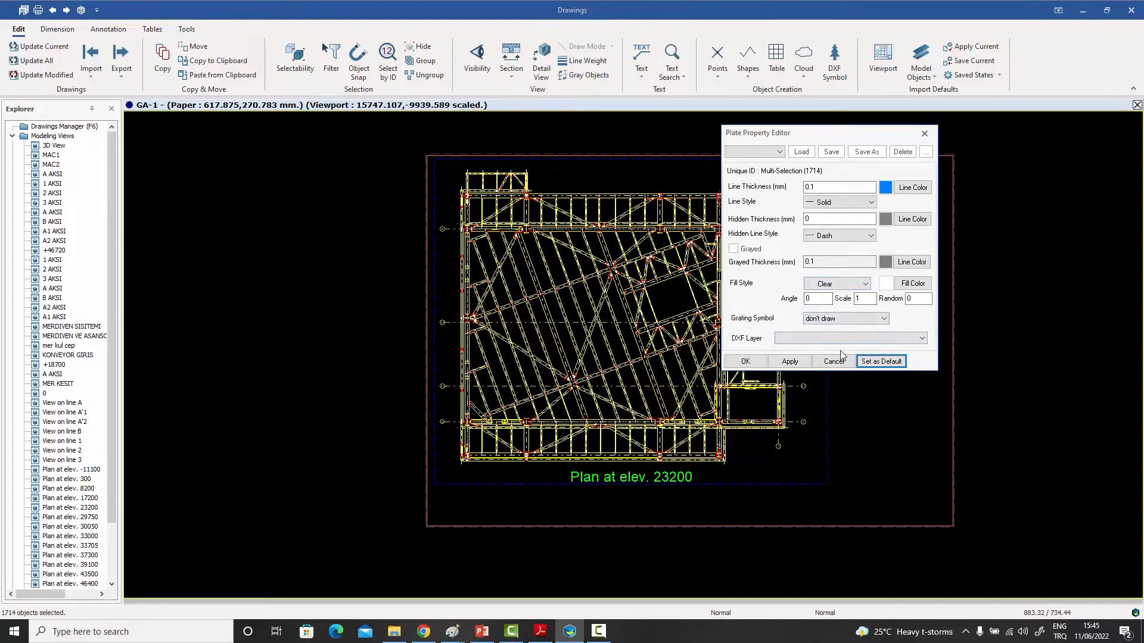
pyautogui.click(745, 362)
# Examine the blue plates at the brace and beam connections near the plan's upper right corner.
pyautogui.scroll(1, 779, 254)
pyautogui.click(670, 234)
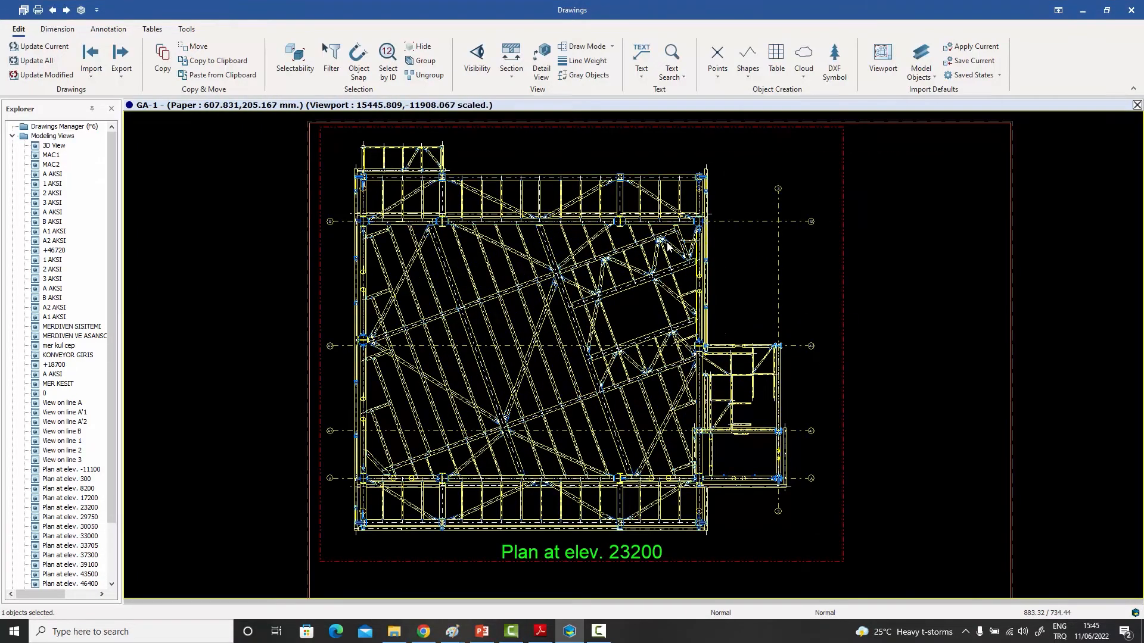
pyautogui.scroll(4, 669, 231)
pyautogui.scroll(5, 667, 230)
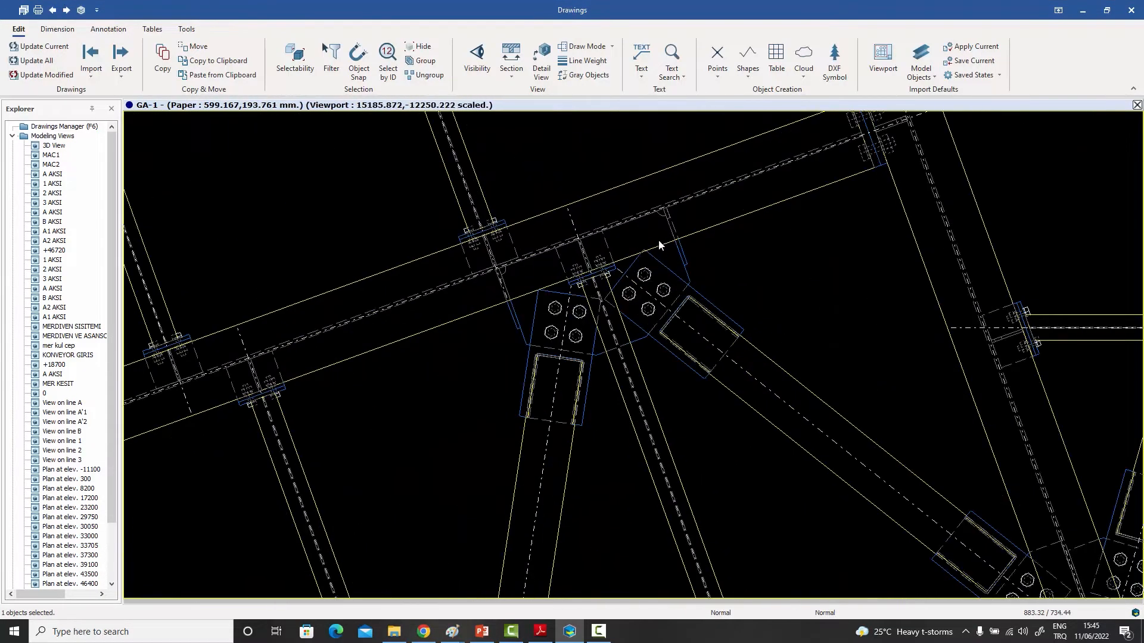
pyautogui.scroll(-1, 557, 322)
pyautogui.scroll(-12, 596, 316)
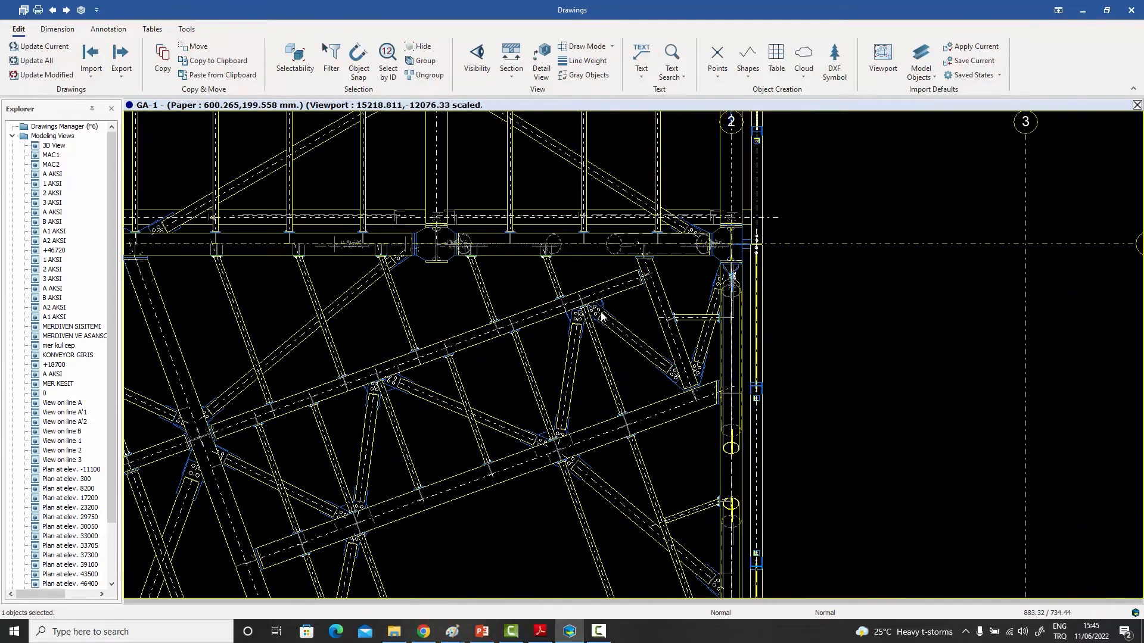
pyautogui.moveTo(655, 288); pyautogui.dragTo(728, 236, button='middle')
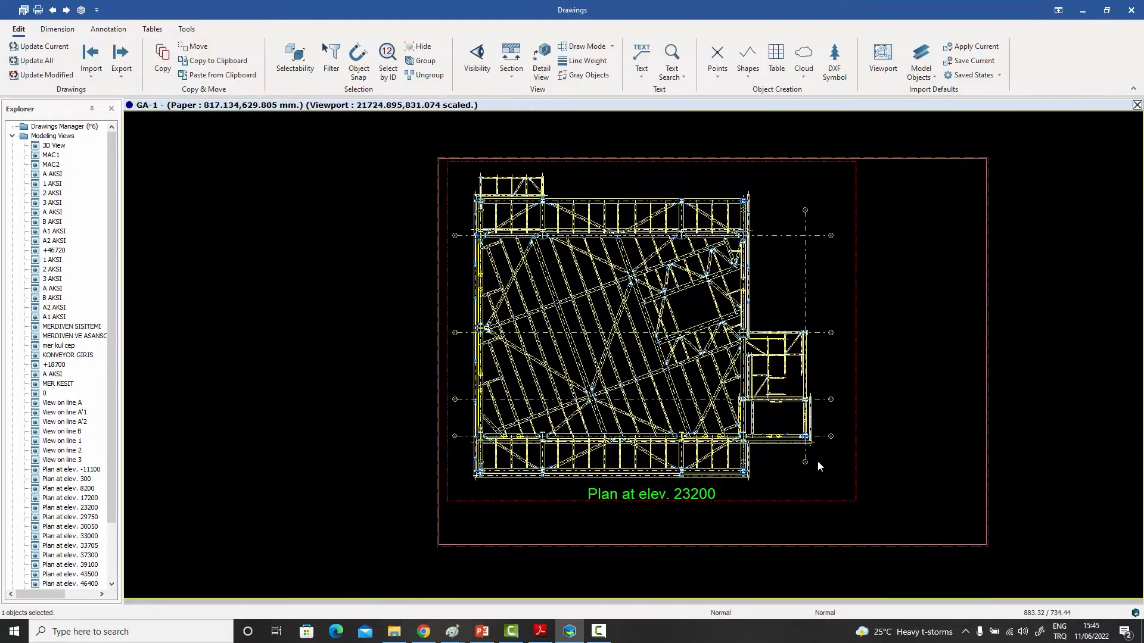
# Select all objects in the plan, restrict the selection to the bolt groups and display their property editor.
pyautogui.moveTo(826, 489); pyautogui.dragTo(470, 169)
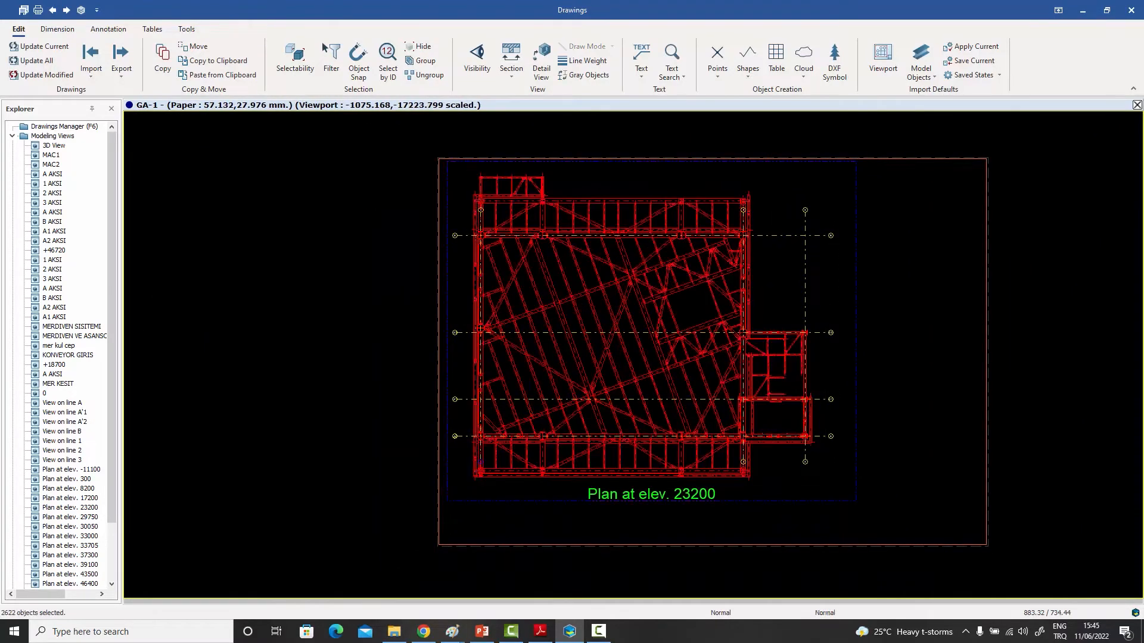
pyautogui.hotkey('alt', 'Return')
pyautogui.click(480, 276)
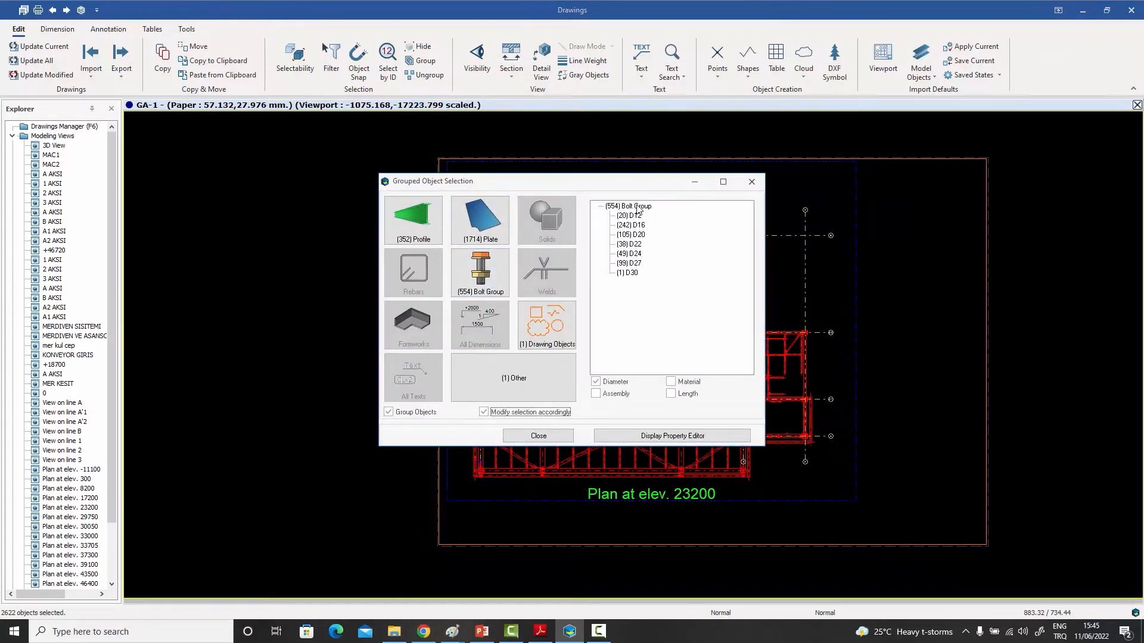
pyautogui.doubleClick(632, 206)
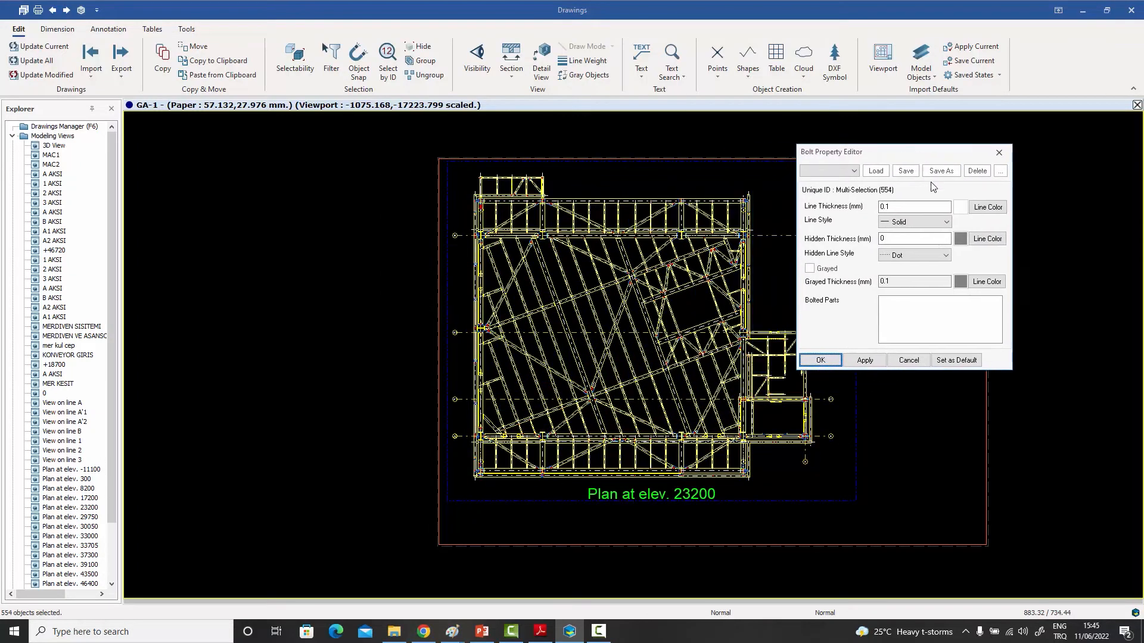
# Set the line colour of all bolt groups to green and check the bolts at the brace connections.
pyautogui.click(987, 208)
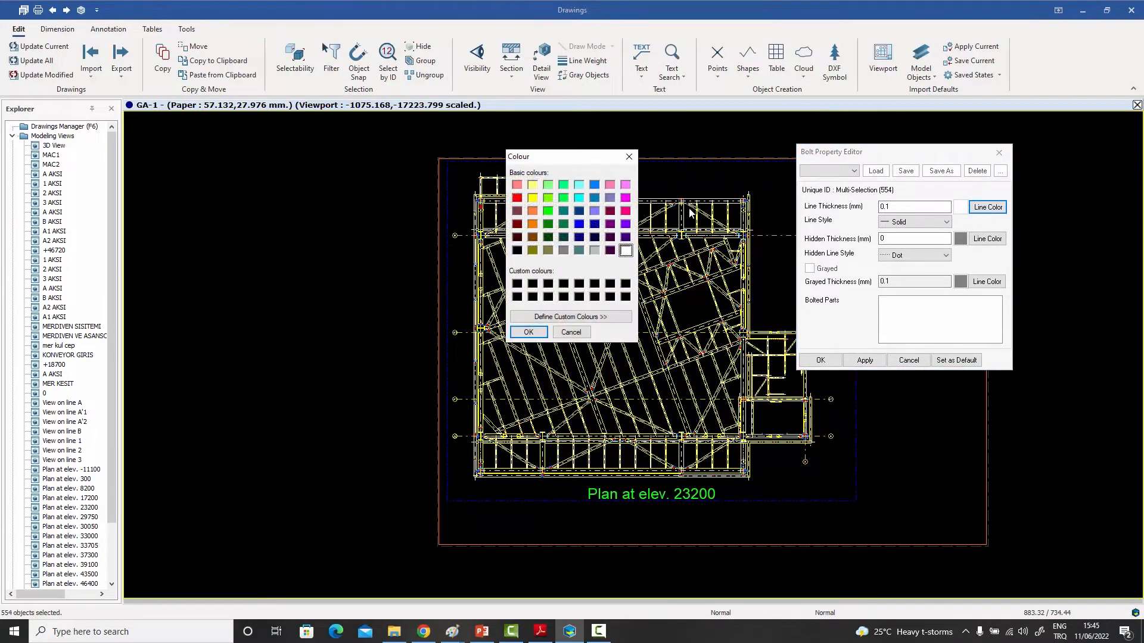
pyautogui.click(548, 212)
pyautogui.click(543, 334)
pyautogui.click(865, 360)
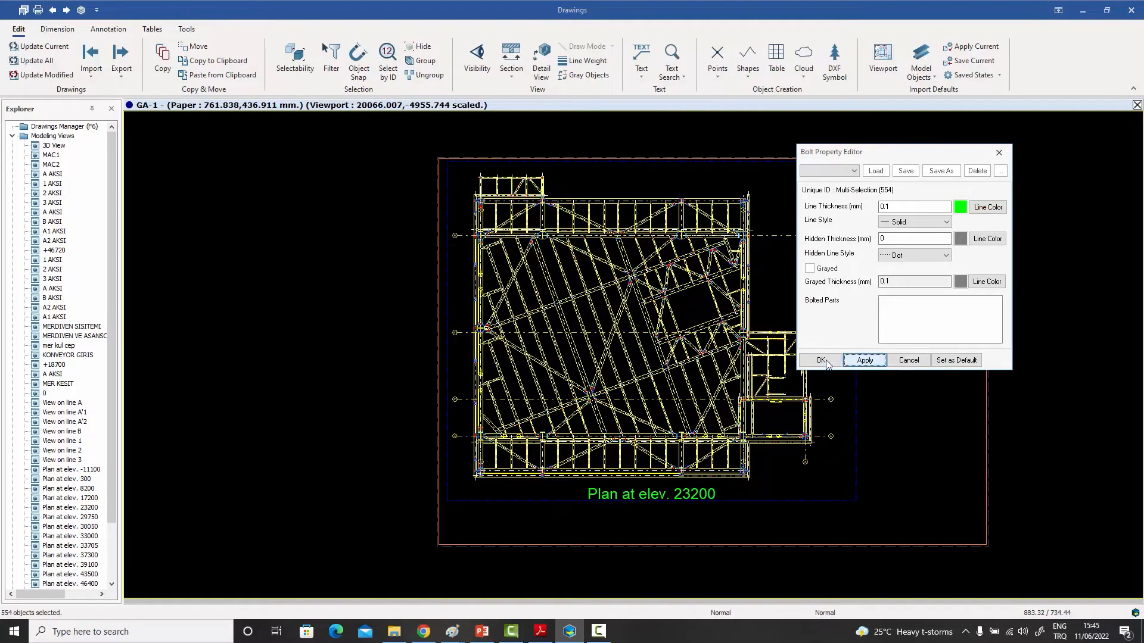
pyautogui.click(821, 360)
pyautogui.scroll(10, 749, 262)
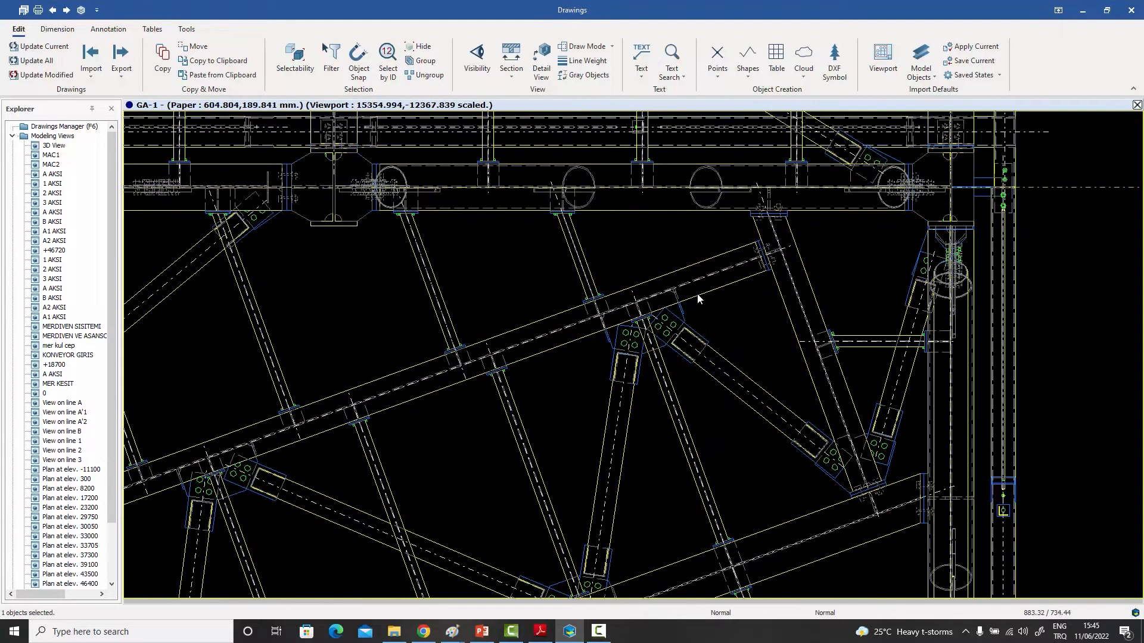
pyautogui.scroll(-10, 648, 348)
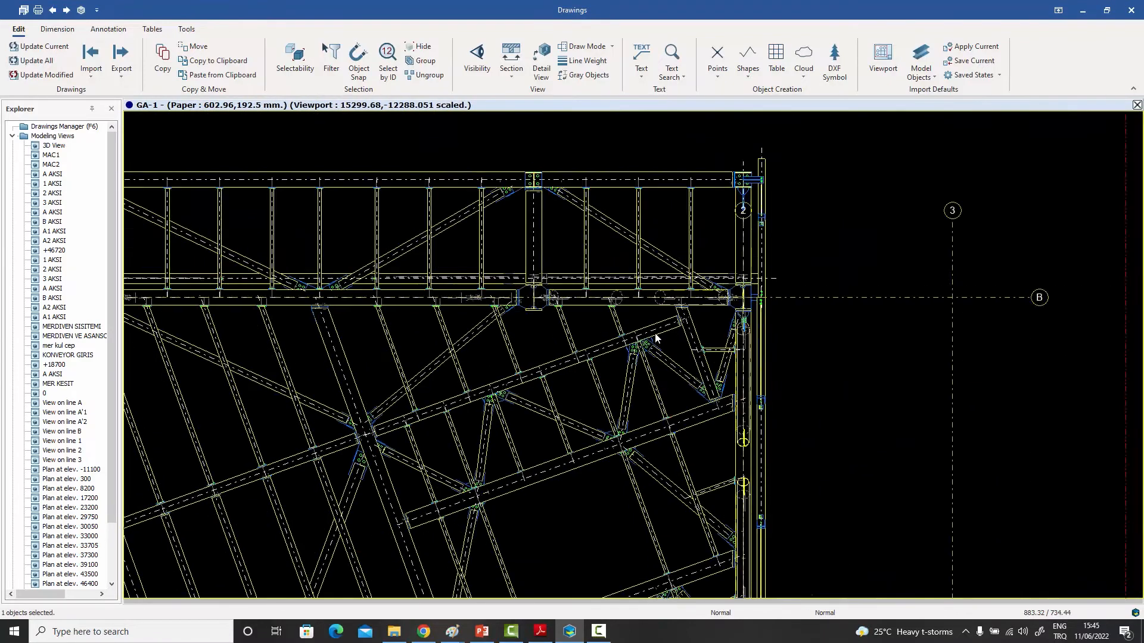
pyautogui.scroll(-3, 630, 264)
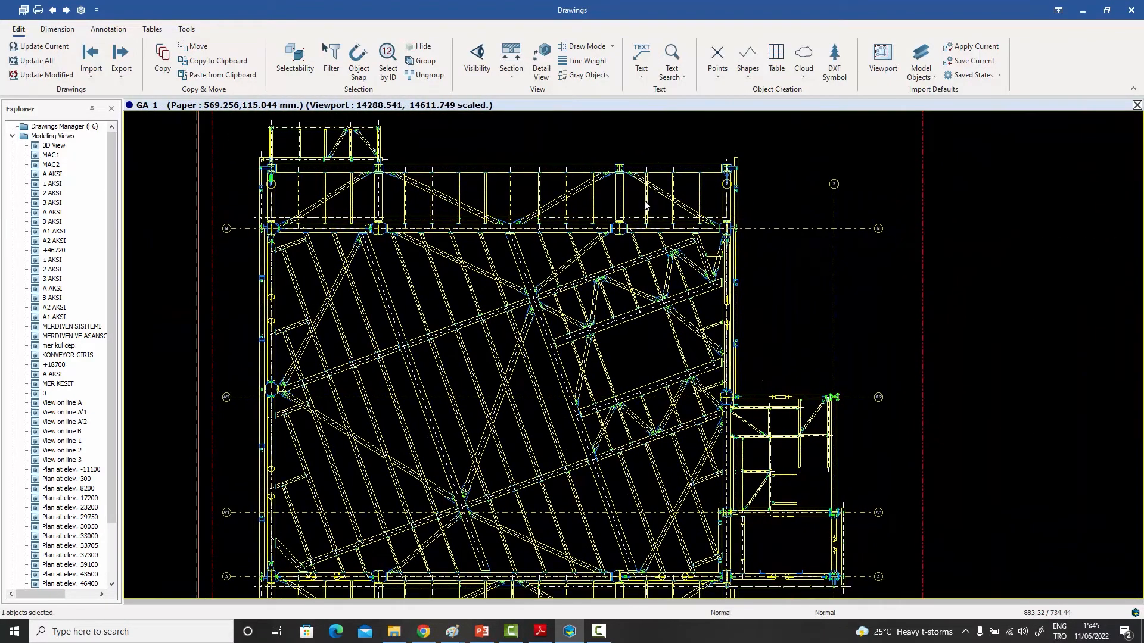
pyautogui.scroll(-1, 552, 234)
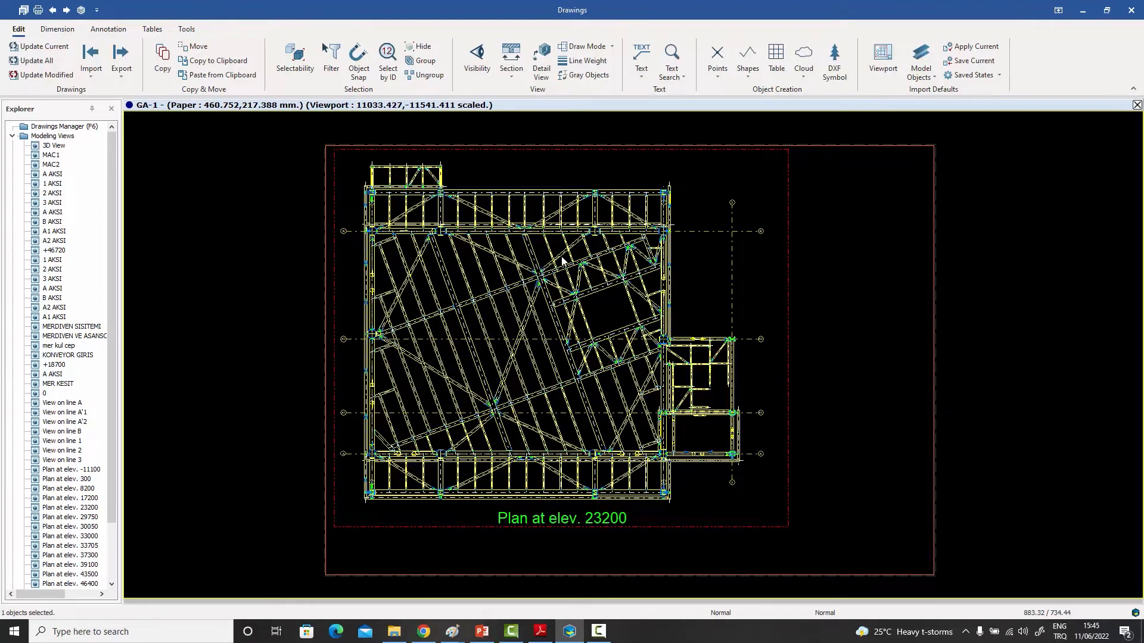
# Select all objects in the plan, group the profiles by beam group and display the property editor for the horizontal braces.
pyautogui.moveTo(562, 260); pyautogui.dragTo(644, 175, button='middle')
pyautogui.scroll(-1, 845, 409)
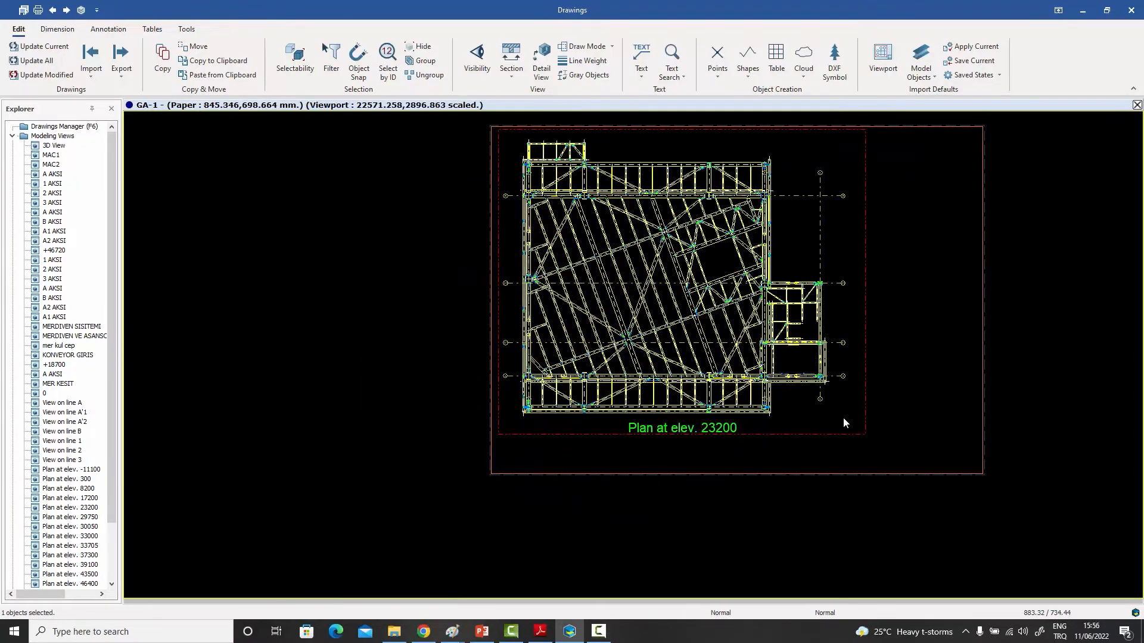
pyautogui.moveTo(842, 423); pyautogui.dragTo(515, 138)
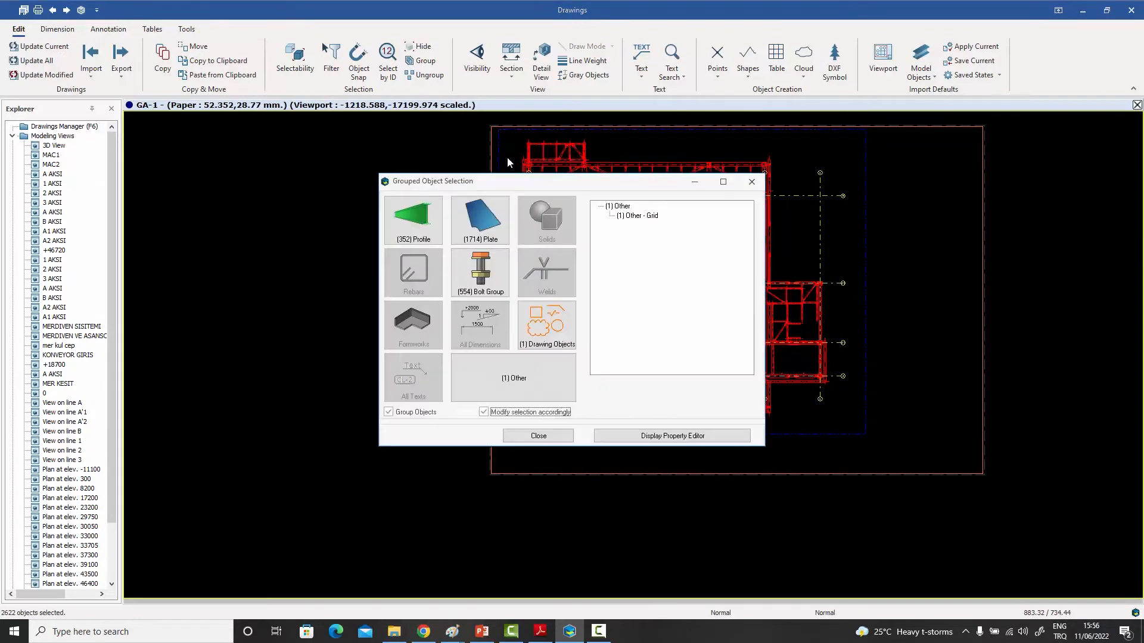
pyautogui.click(415, 212)
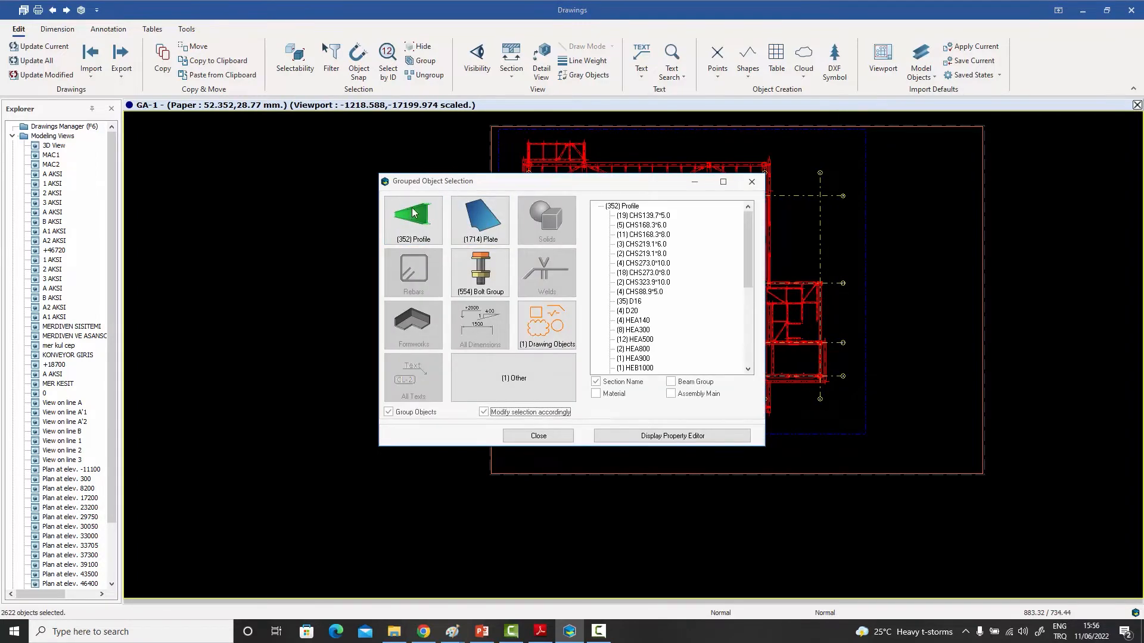
pyautogui.click(596, 382)
pyautogui.click(684, 384)
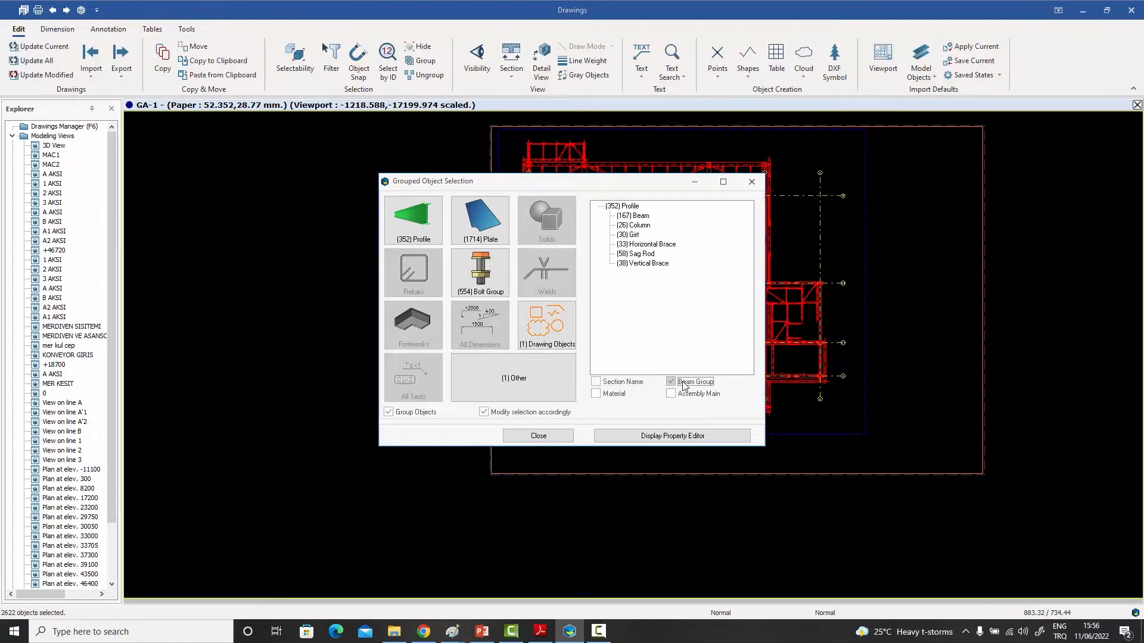
pyautogui.doubleClick(652, 245)
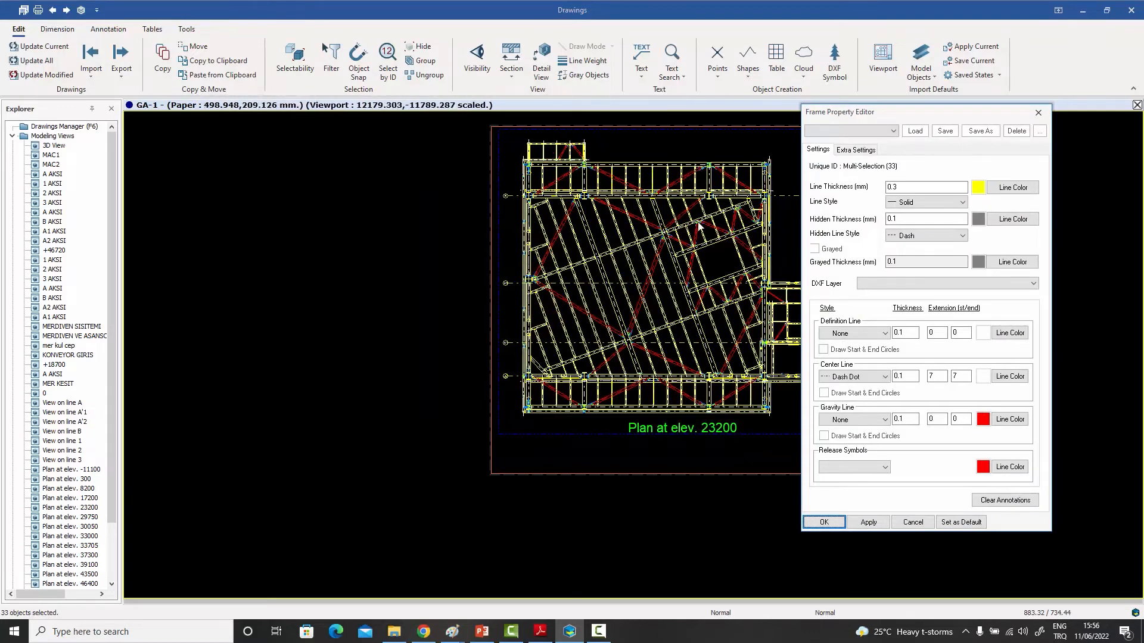
# Set the horizontal braces' line colour to magenta and check the braces in the plan.
pyautogui.click(1007, 189)
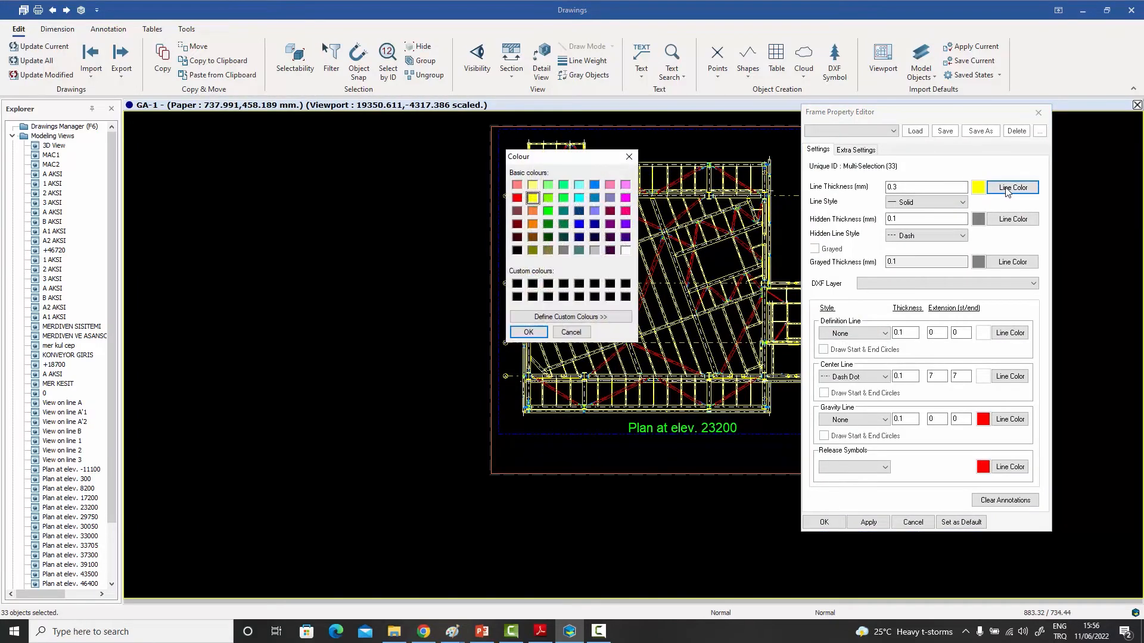
pyautogui.click(626, 198)
pyautogui.click(528, 332)
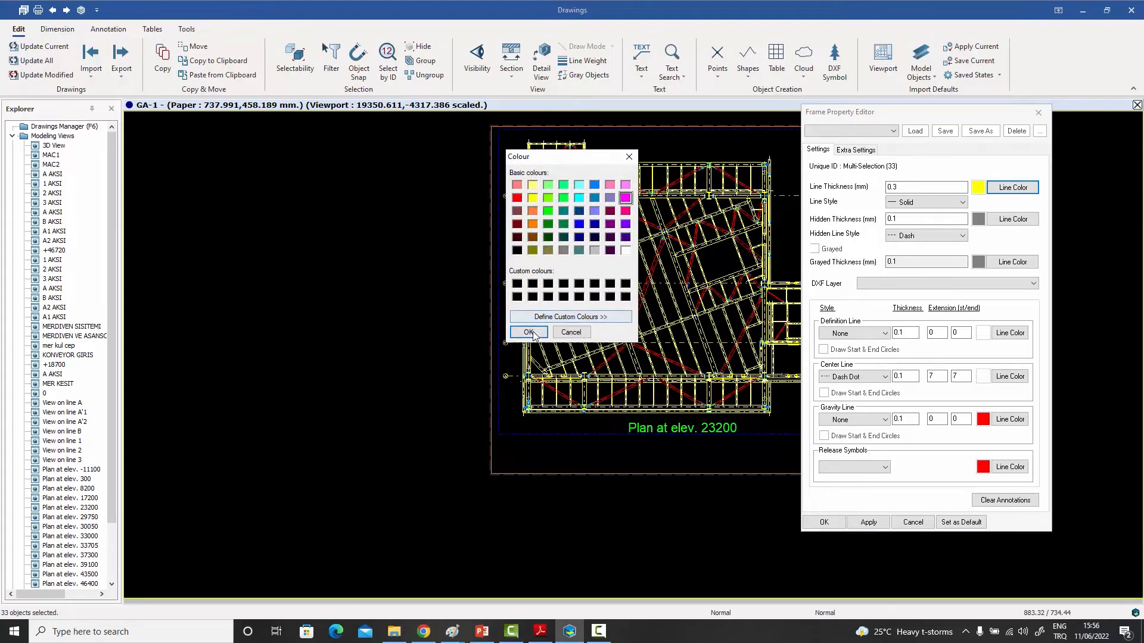
pyautogui.click(822, 523)
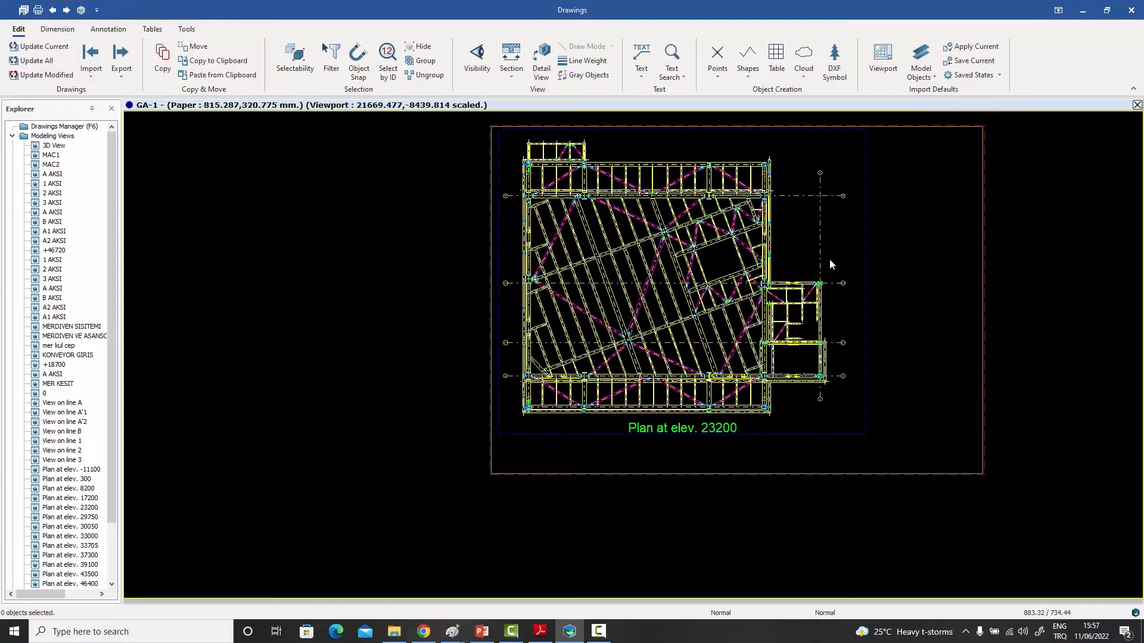
pyautogui.scroll(3, 692, 201)
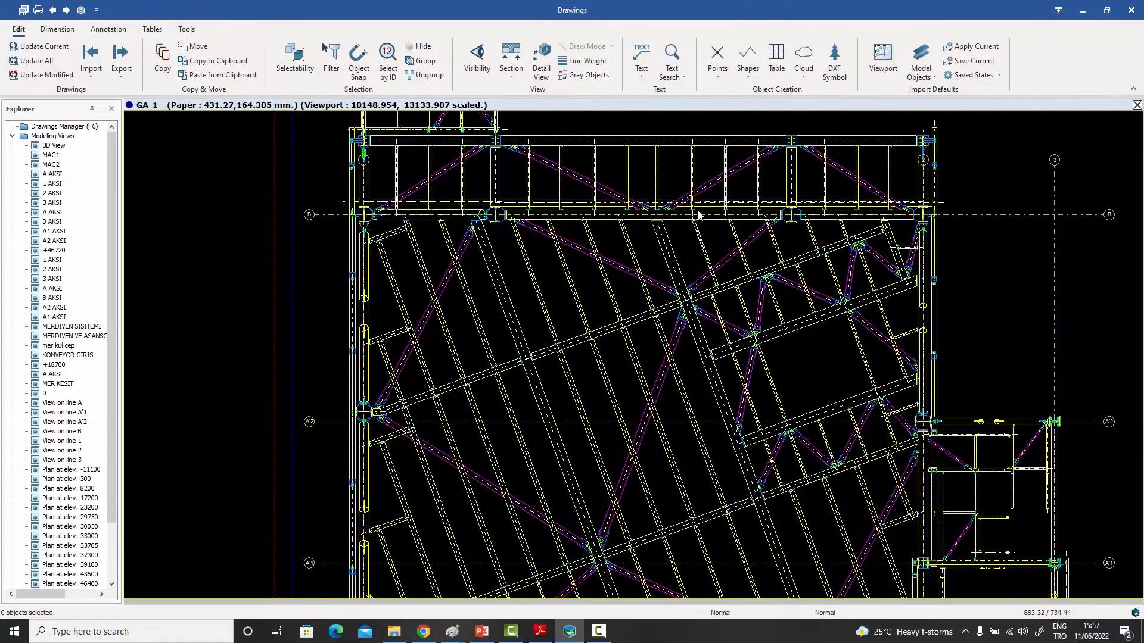
pyautogui.scroll(-3, 699, 214)
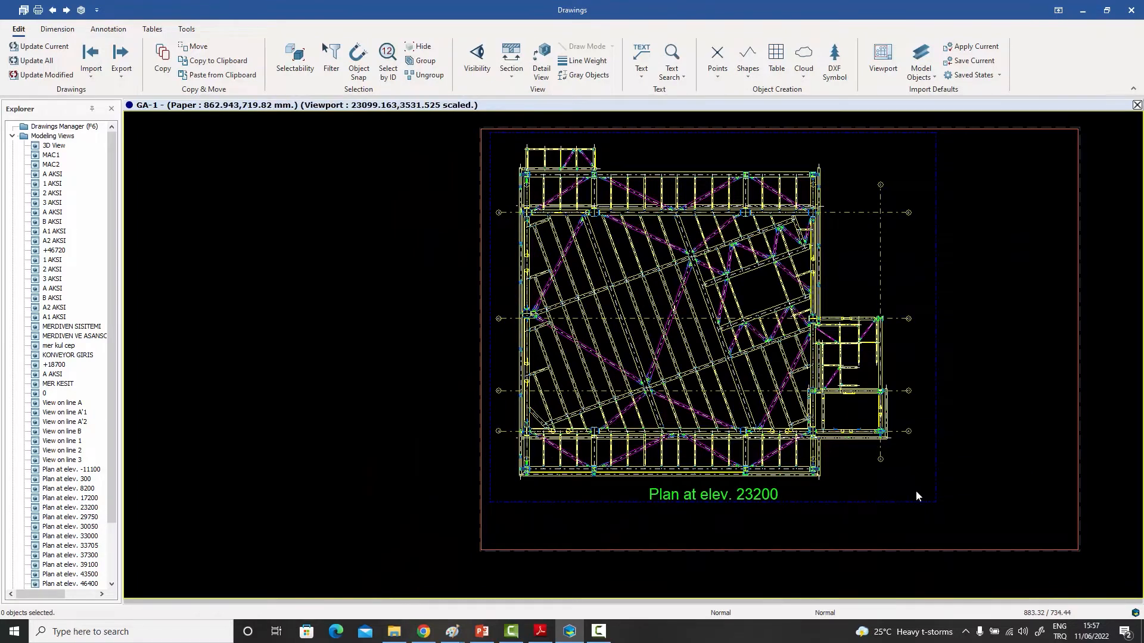
# Reselect the plan's objects, list the profiles by beam group and reopen the horizontal braces' property editor.
pyautogui.moveTo(917, 492); pyautogui.dragTo(505, 138)
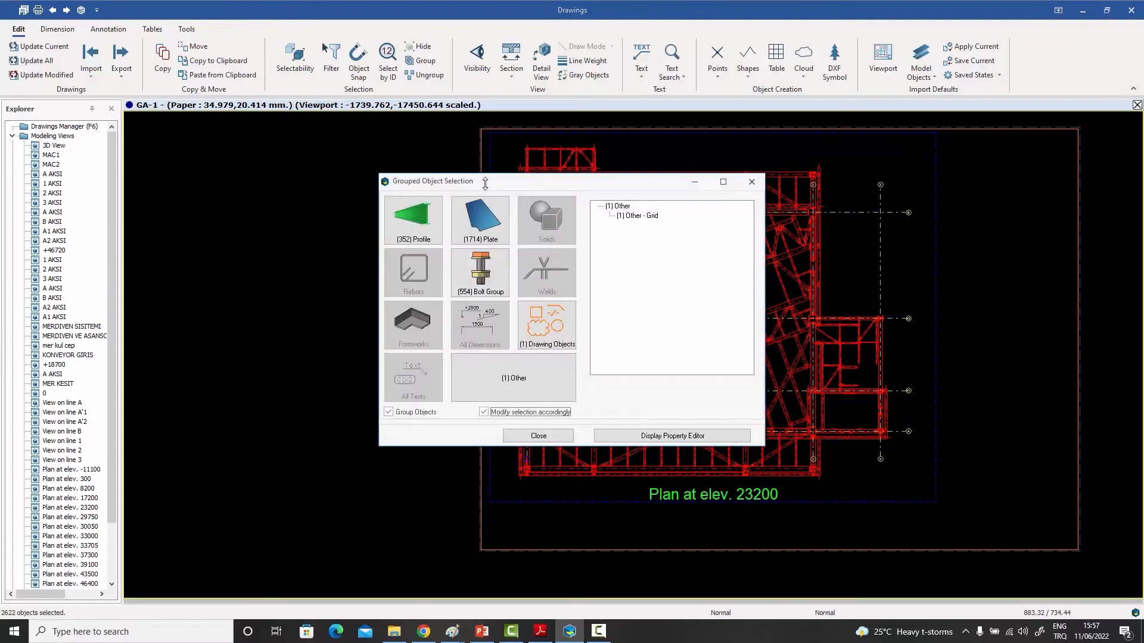
pyautogui.click(426, 222)
pyautogui.click(616, 385)
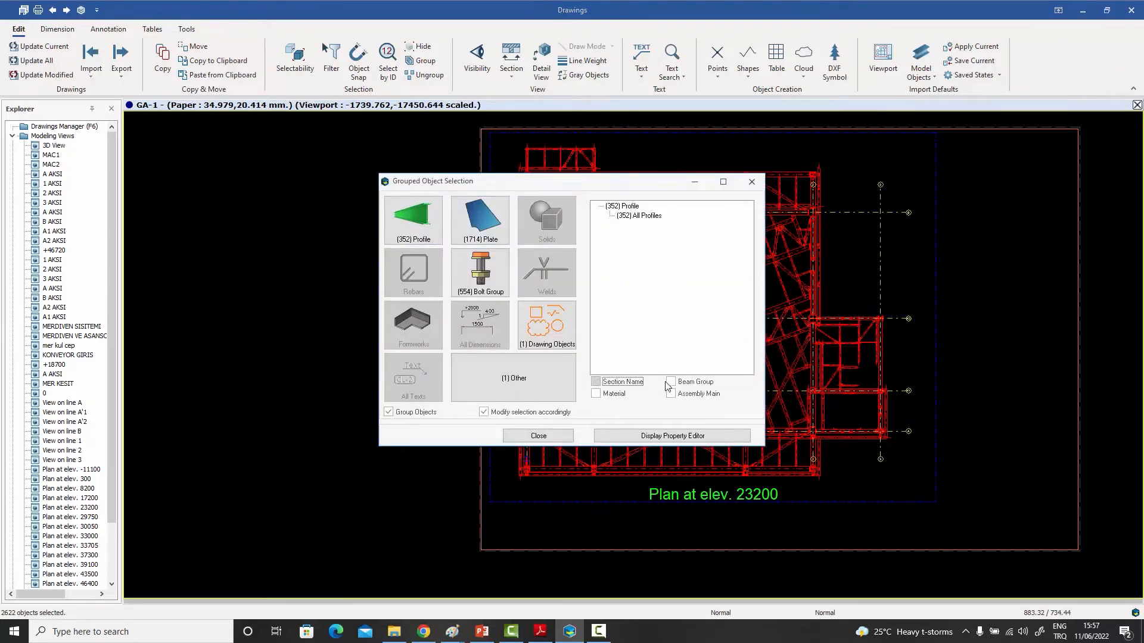
pyautogui.click(671, 382)
pyautogui.doubleClick(650, 248)
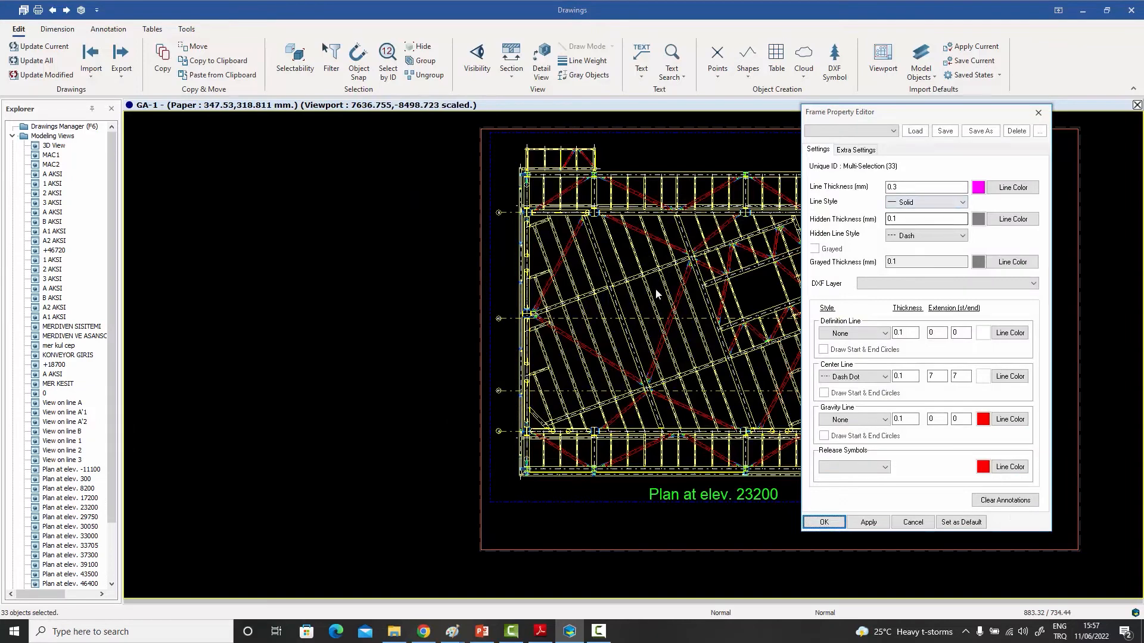
# Set the horizontal braces' line style and hidden line style to None and their centre line to Solid, and check the braces in the plan.
pyautogui.click(921, 208)
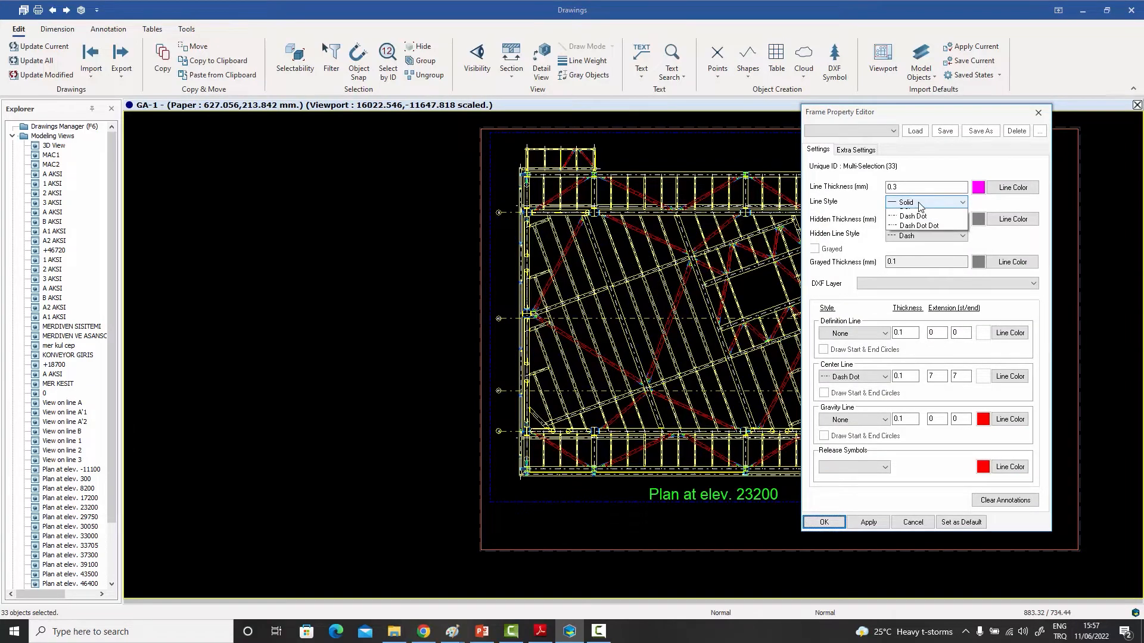
pyautogui.click(916, 214)
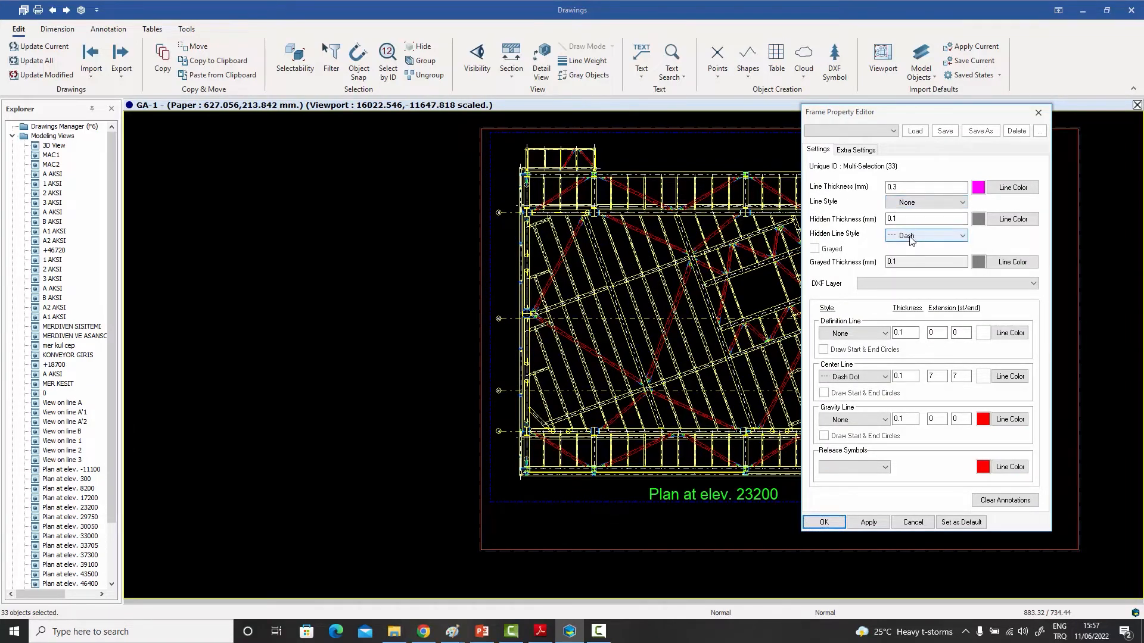
pyautogui.click(910, 238)
pyautogui.click(910, 246)
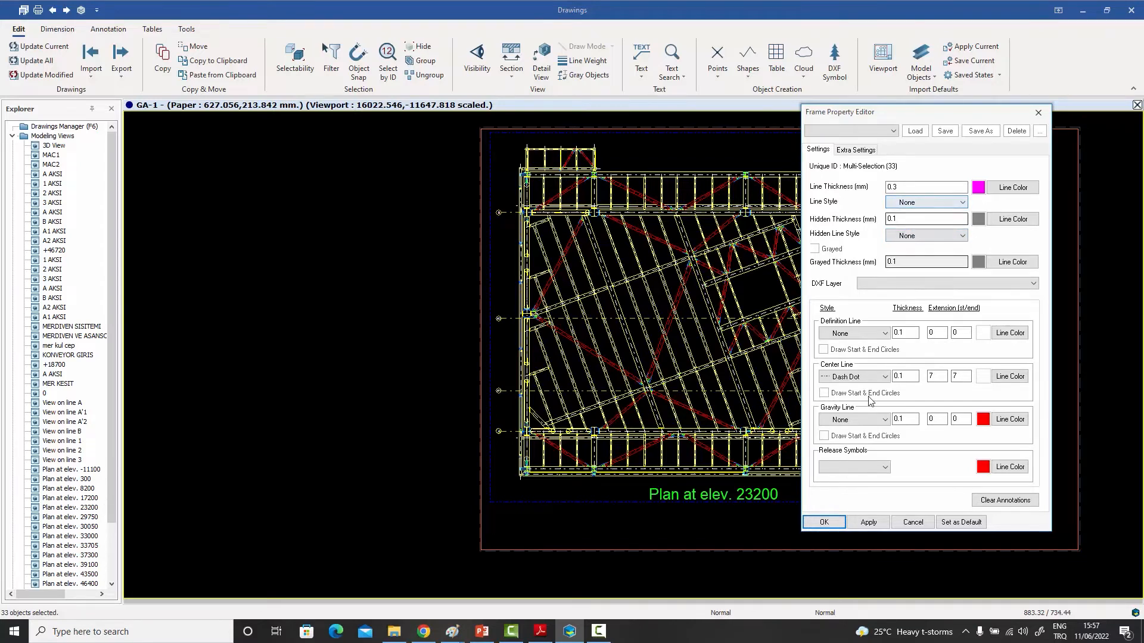
pyautogui.click(853, 378)
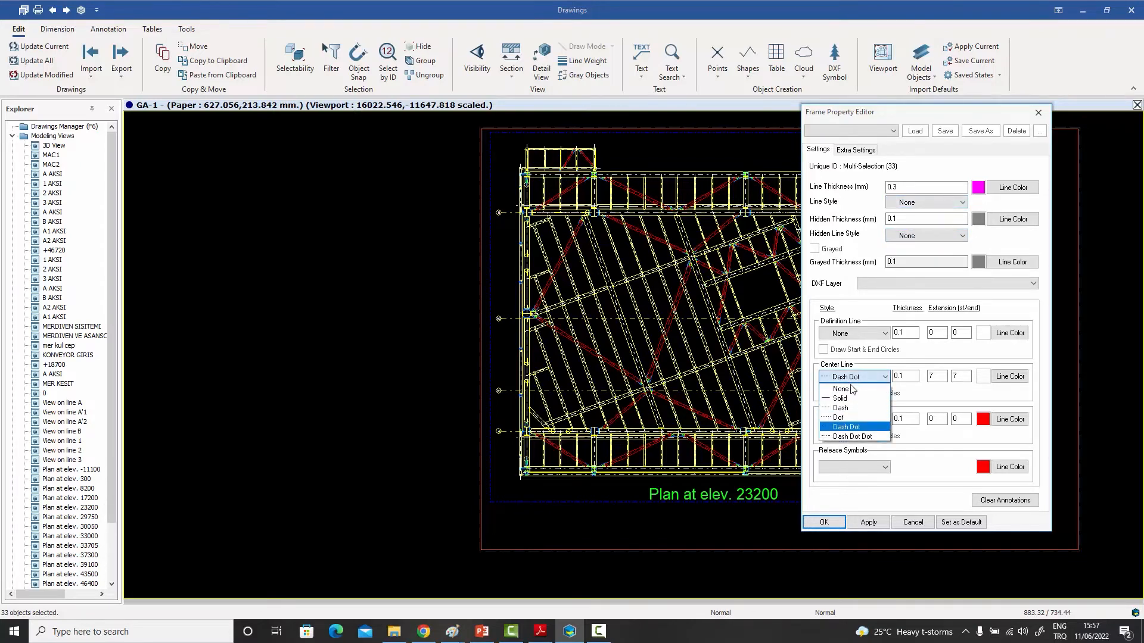
pyautogui.click(851, 398)
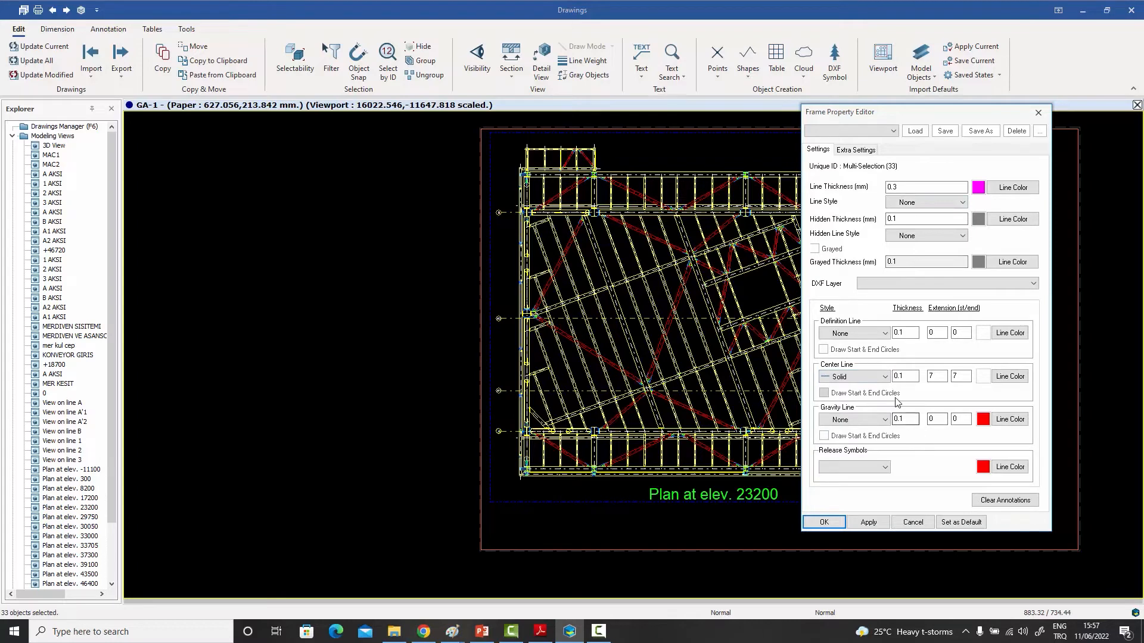
pyautogui.click(824, 523)
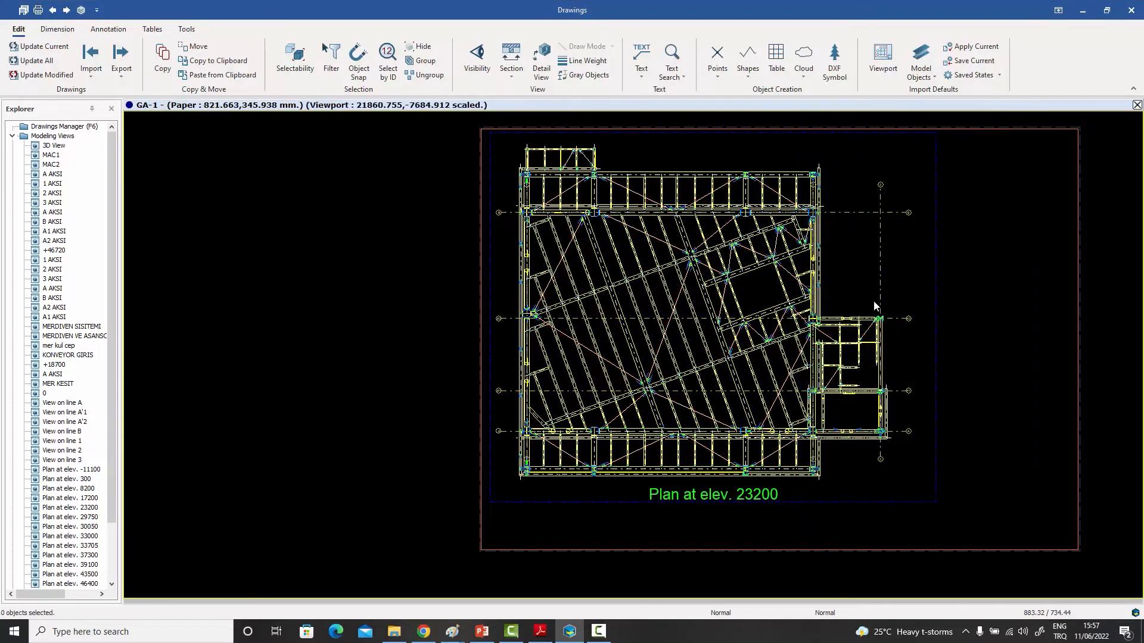
pyautogui.scroll(1, 870, 295)
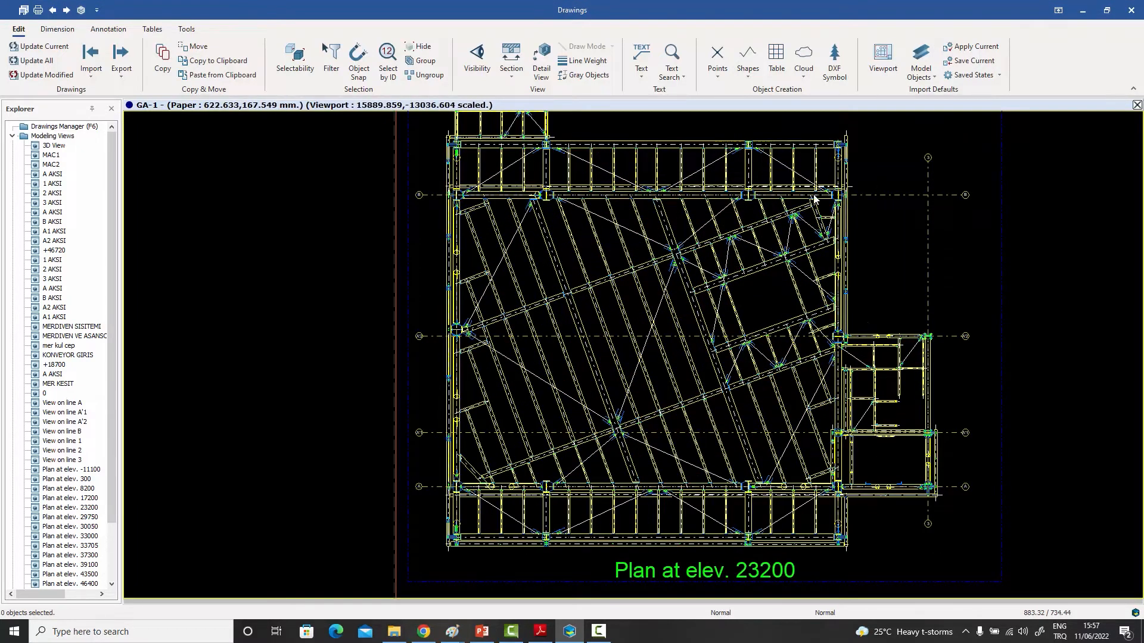
pyautogui.scroll(1, 774, 184)
pyautogui.scroll(2, 654, 246)
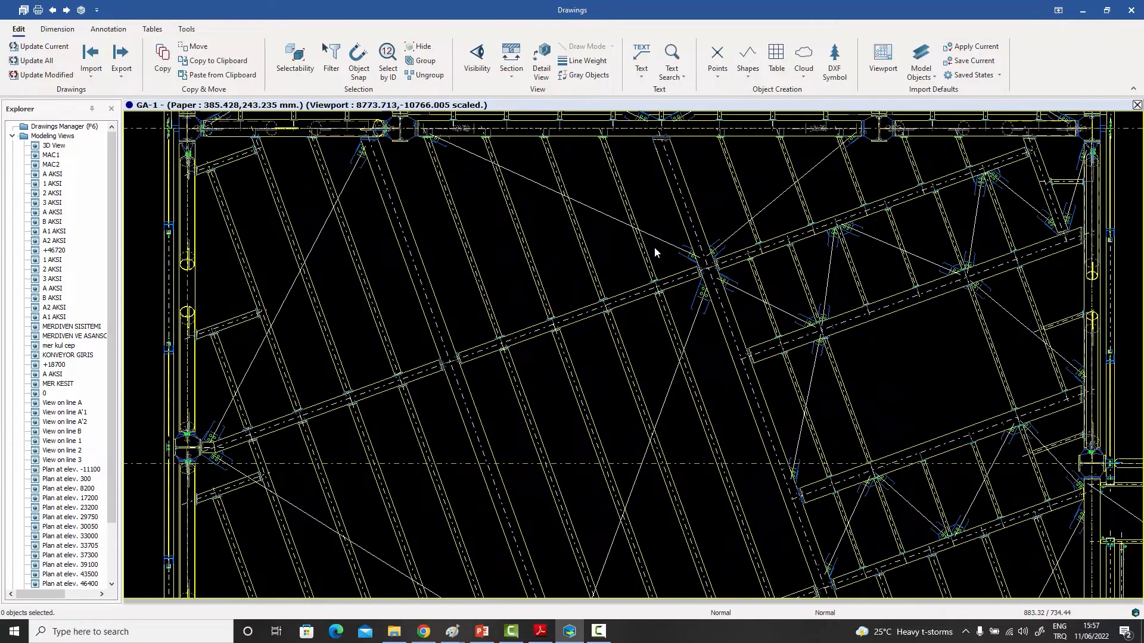
pyautogui.scroll(-3, 655, 248)
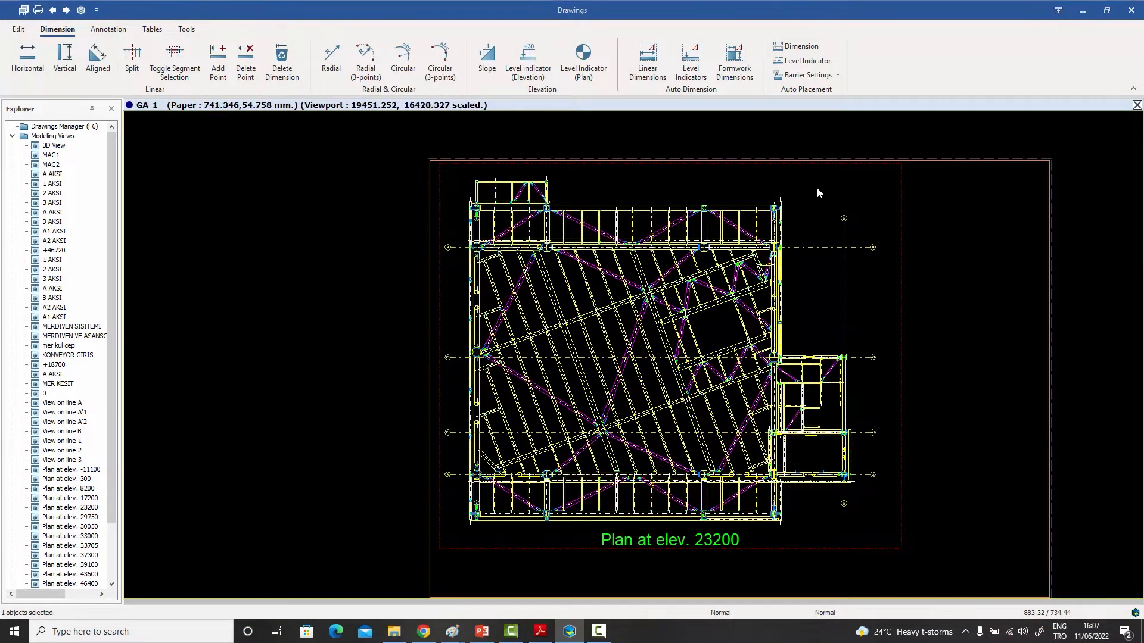
# Inspect the viewport's properties and the frame properties of the long beam along the plan's upper edge without changing anything.
pyautogui.doubleClick(817, 188)
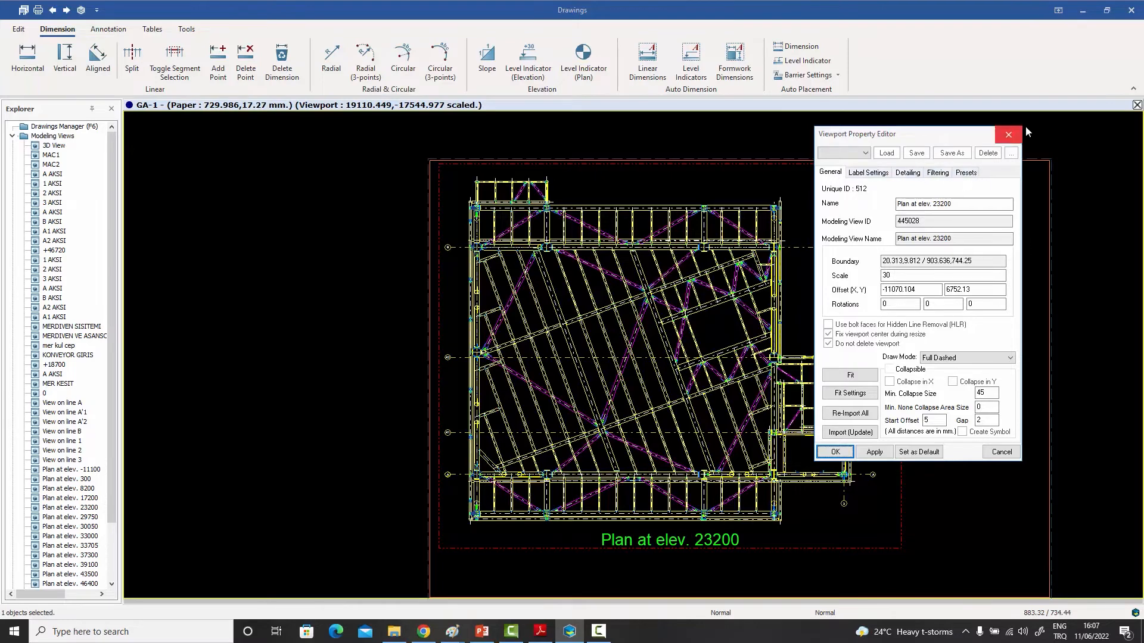
pyautogui.click(1008, 134)
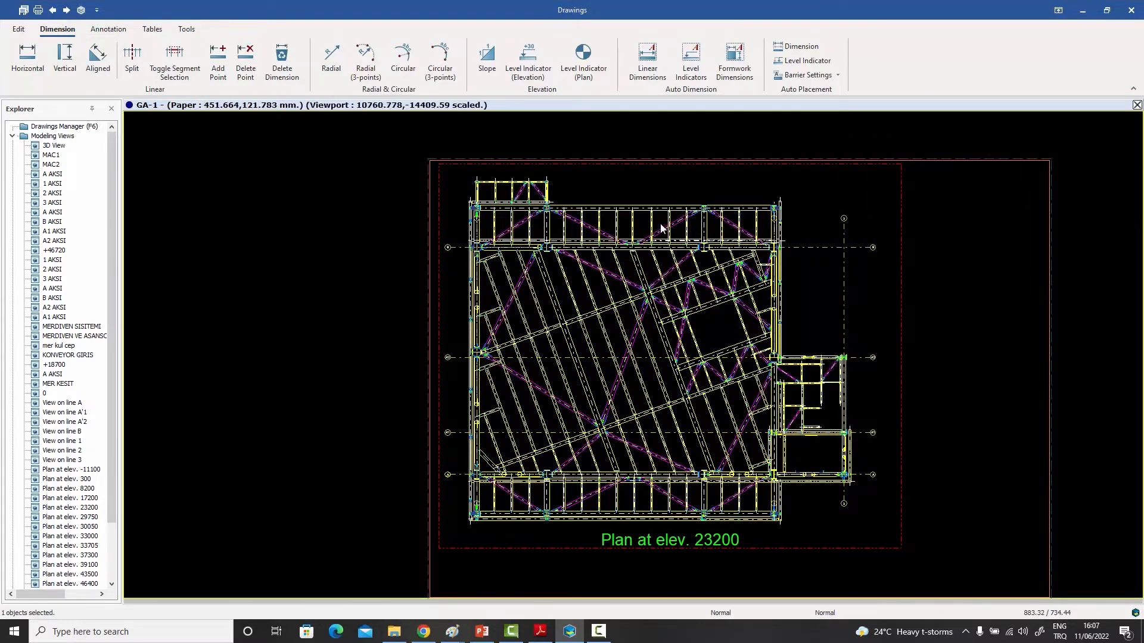
pyautogui.scroll(4, 661, 229)
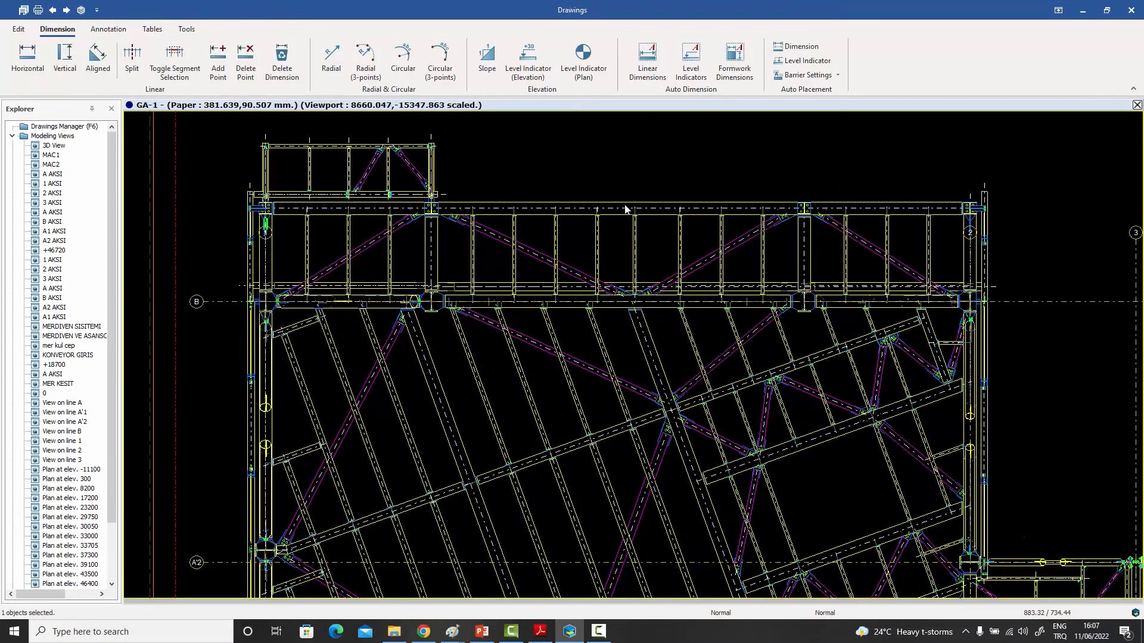
pyautogui.doubleClick(625, 209)
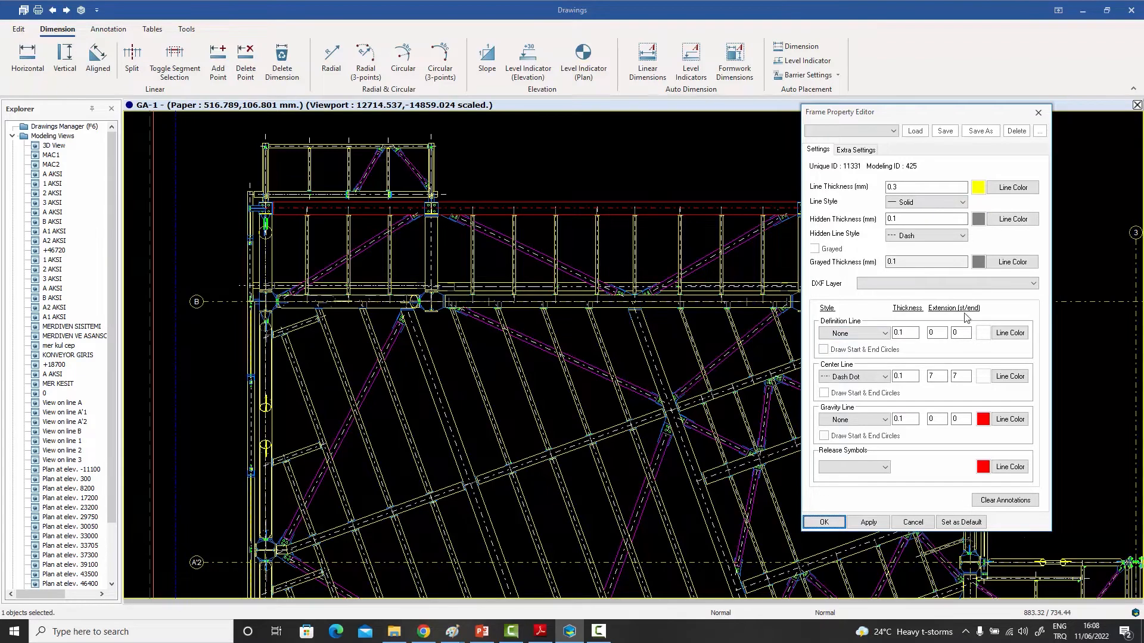
pyautogui.click(913, 523)
pyautogui.scroll(-3, 635, 149)
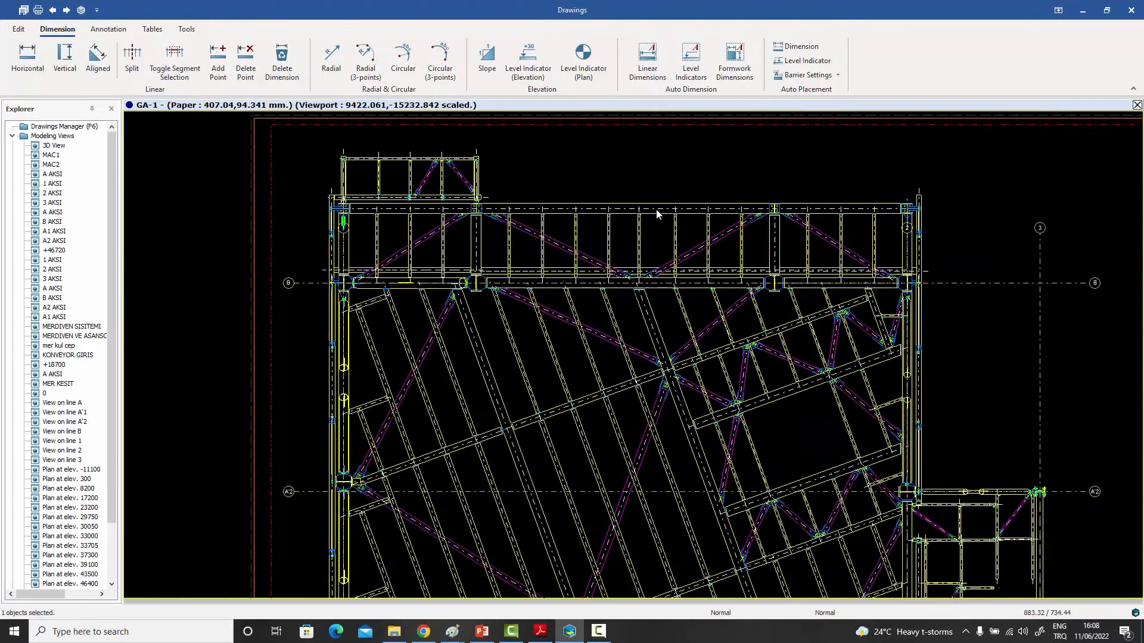
pyautogui.scroll(-1, 657, 210)
pyautogui.moveTo(657, 211); pyautogui.dragTo(621, 212, button='middle')
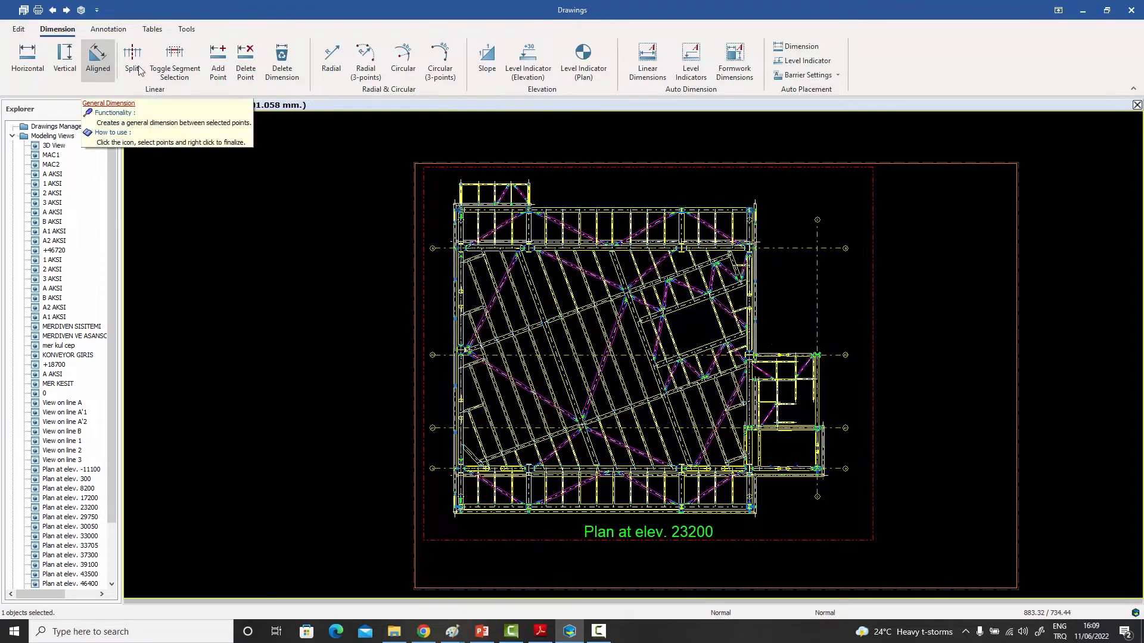
# Place a horizontal dimension above the plan's upper edge beam between the first two secondary beams after the column, snapping to their definition points.
pyautogui.scroll(5, 566, 197)
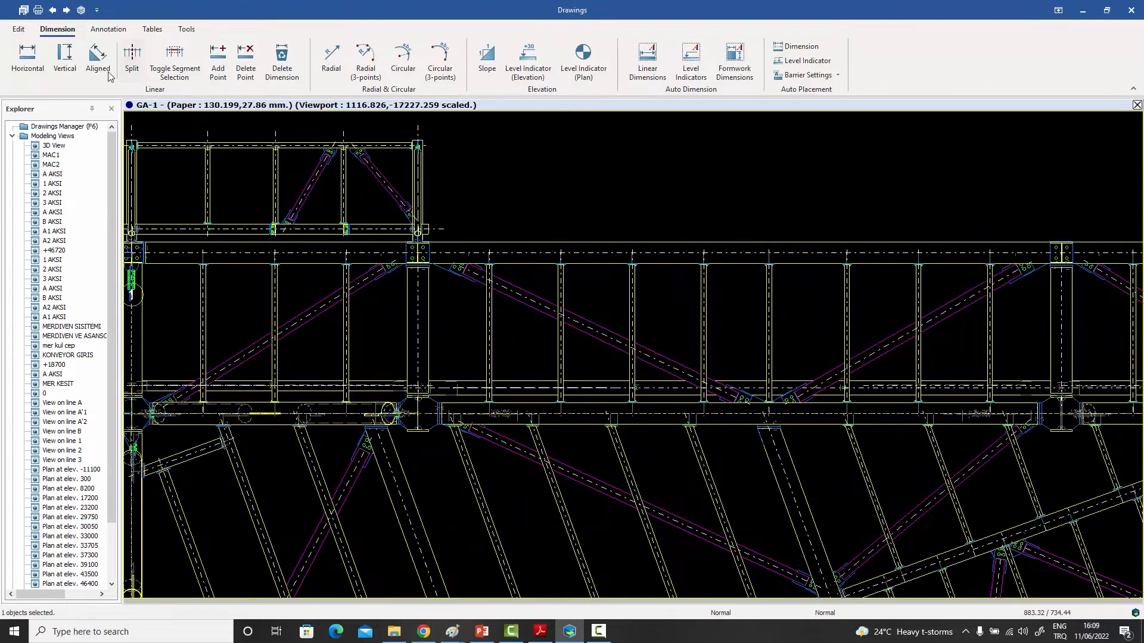
pyautogui.click(24, 64)
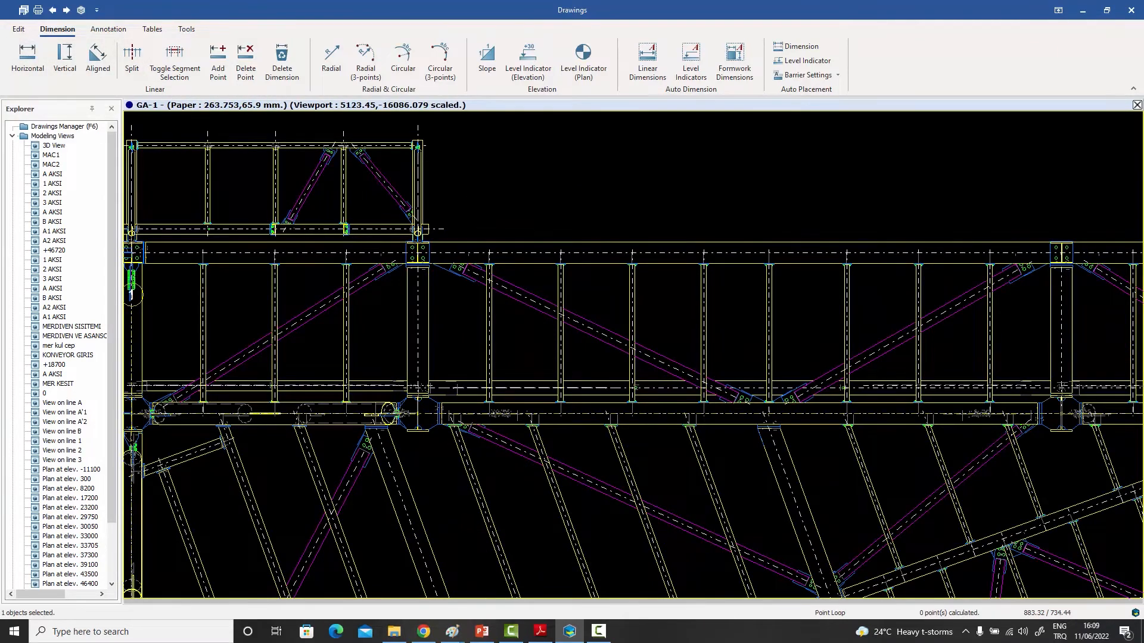
pyautogui.scroll(10, 498, 405)
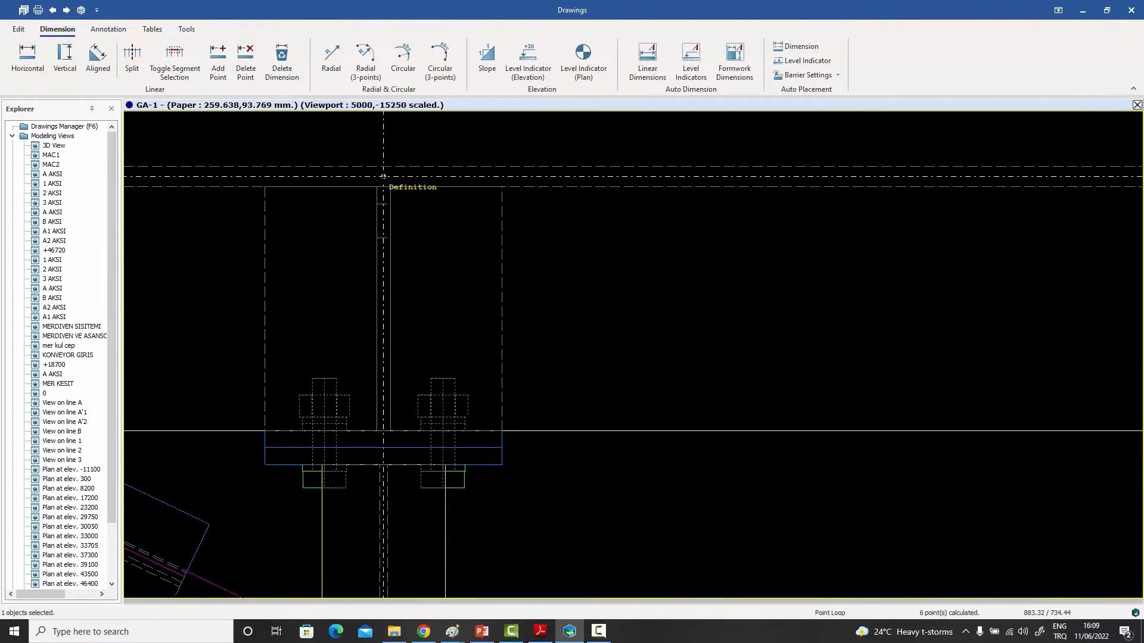
pyautogui.click(383, 176)
pyautogui.scroll(-8, 436, 205)
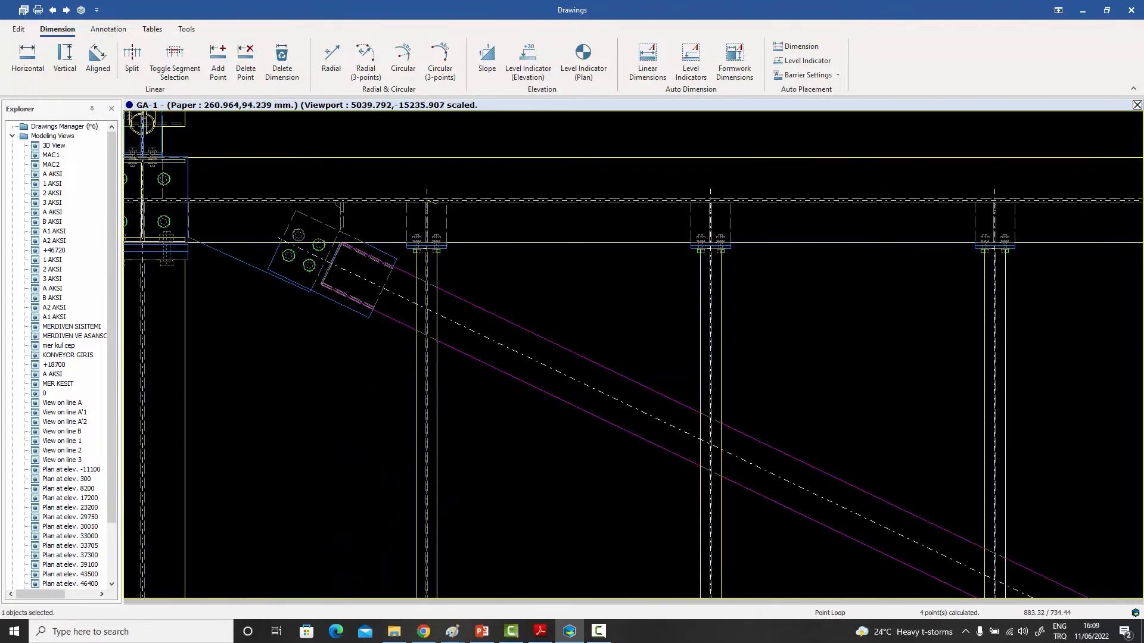
pyautogui.scroll(4, 709, 209)
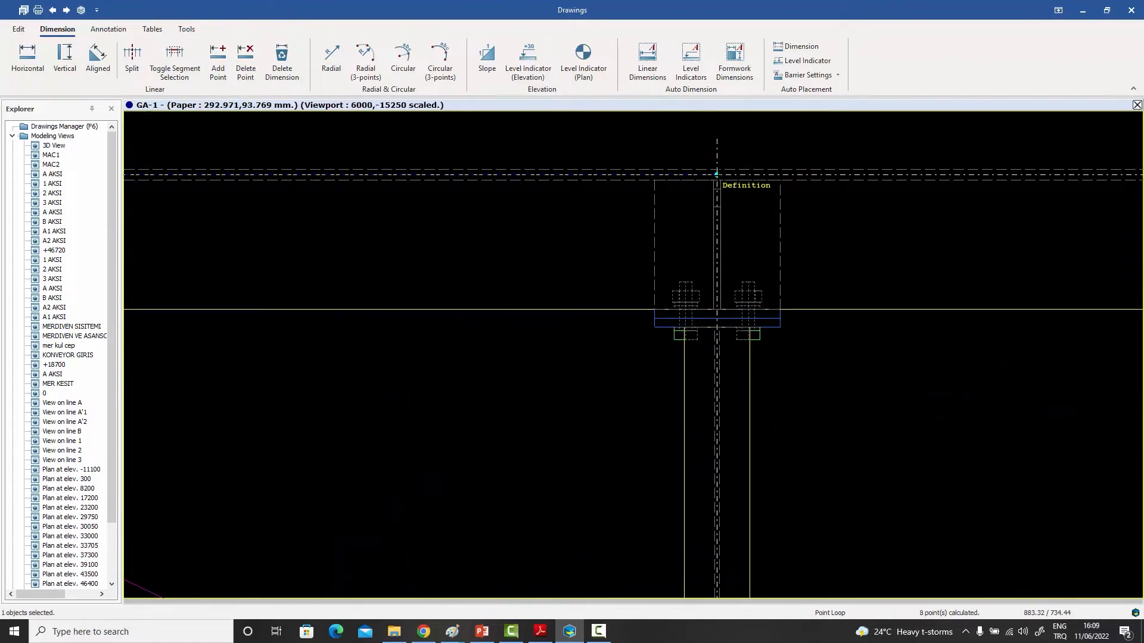
pyautogui.scroll(-4, 717, 174)
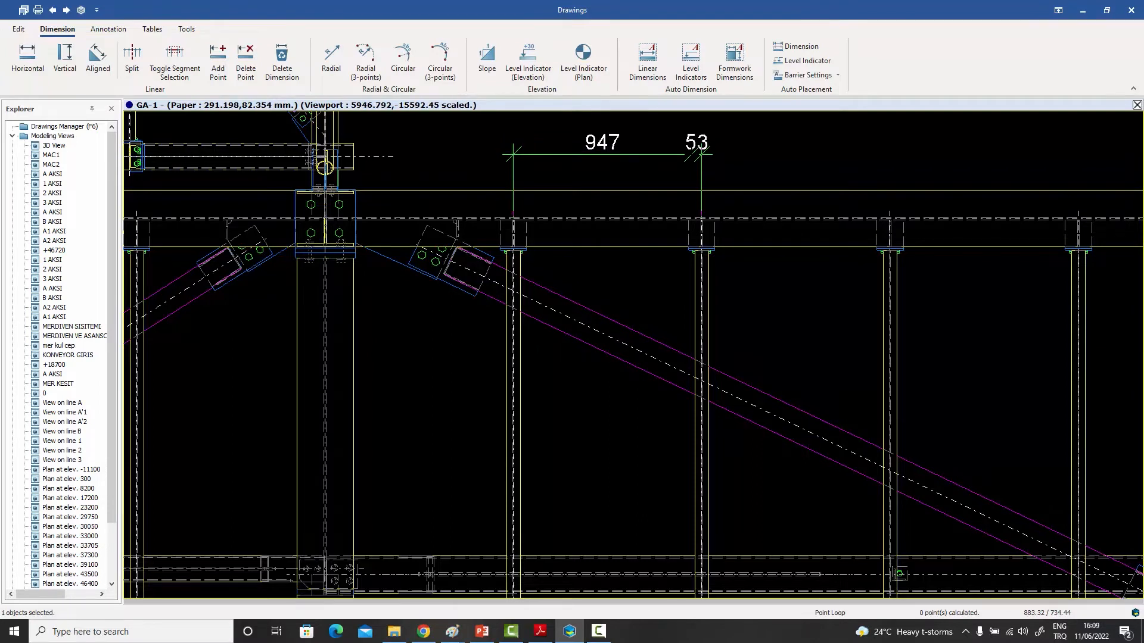
pyautogui.rightClick(742, 147)
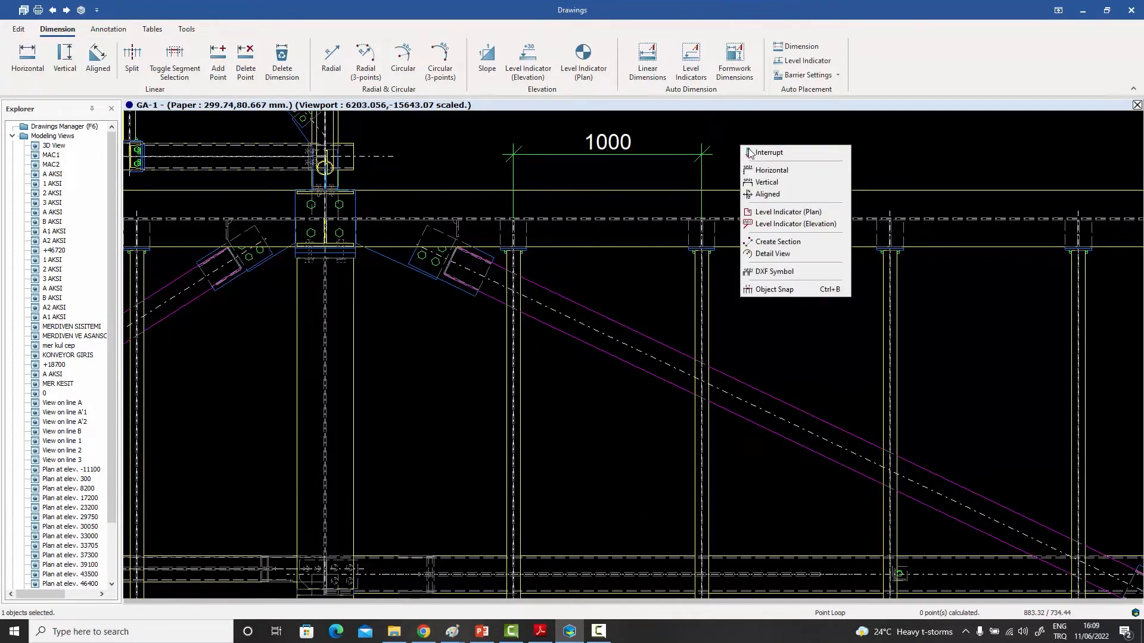
pyautogui.click(768, 152)
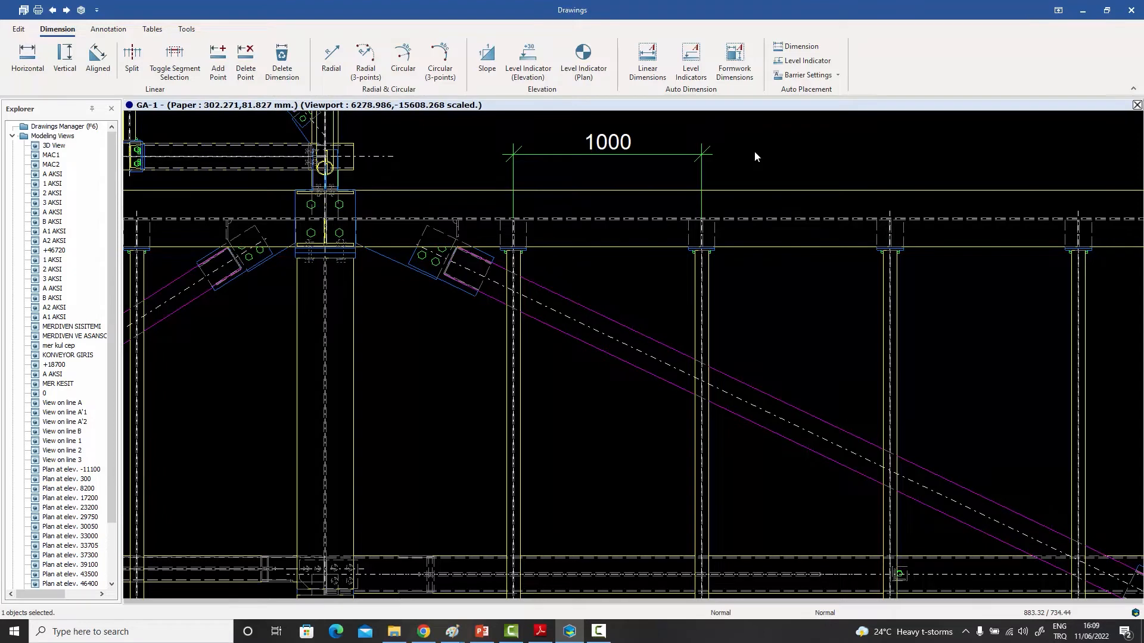
# Examine the new horizontal dimension's properties, including the available arrow head types, and leave them as they are.
pyautogui.doubleClick(661, 154)
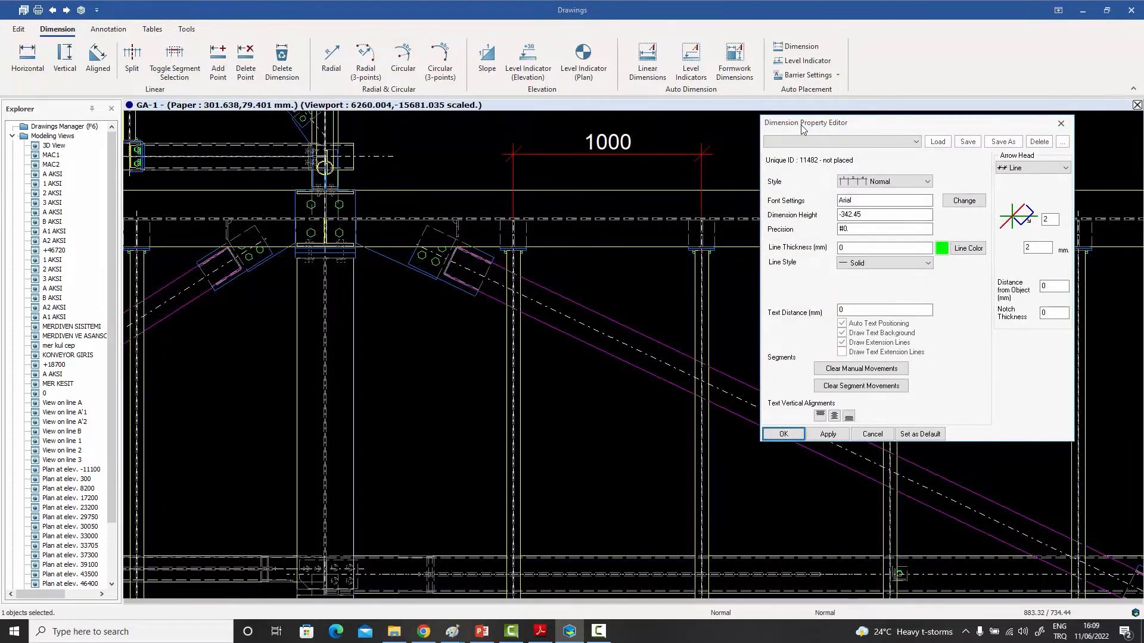
pyautogui.moveTo(803, 127); pyautogui.dragTo(774, 138)
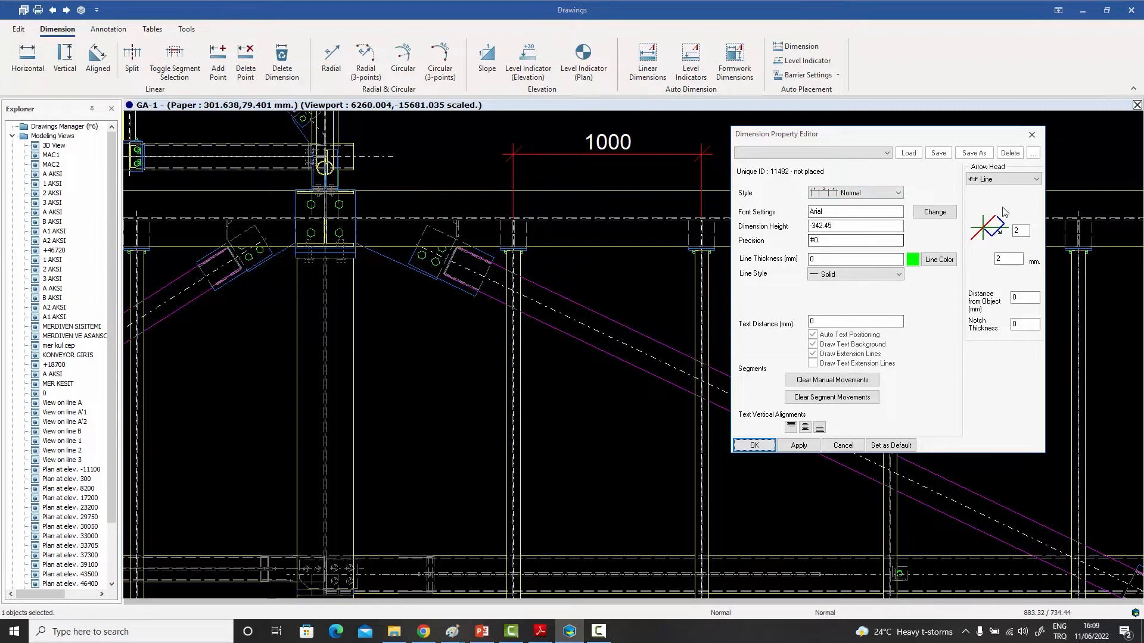
pyautogui.click(1005, 179)
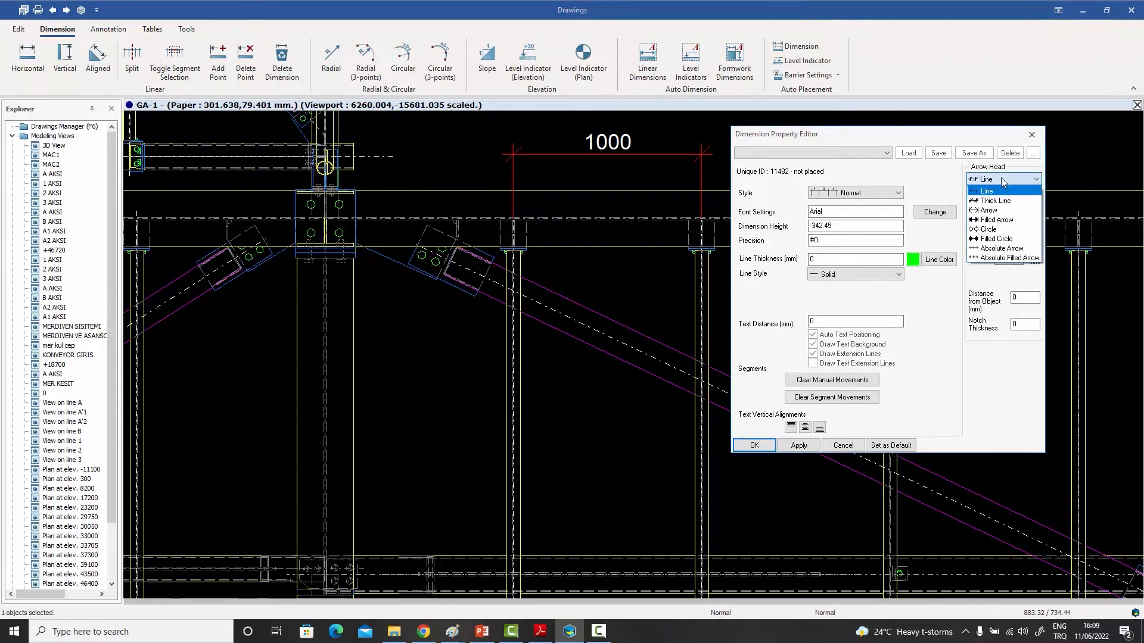
pyautogui.click(1003, 181)
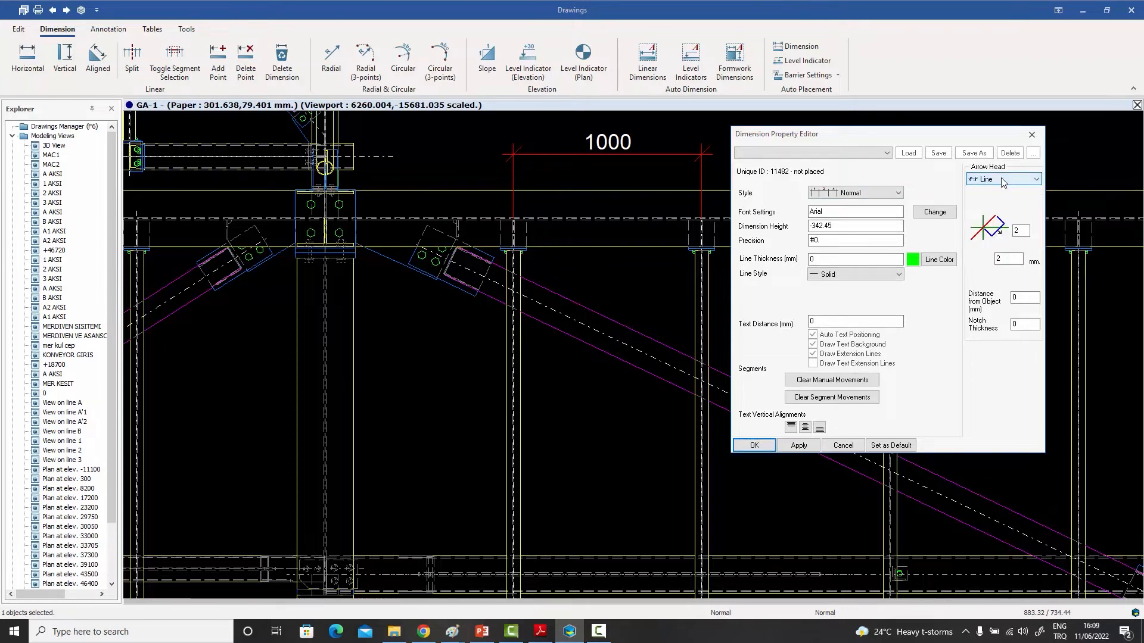
pyautogui.click(1032, 135)
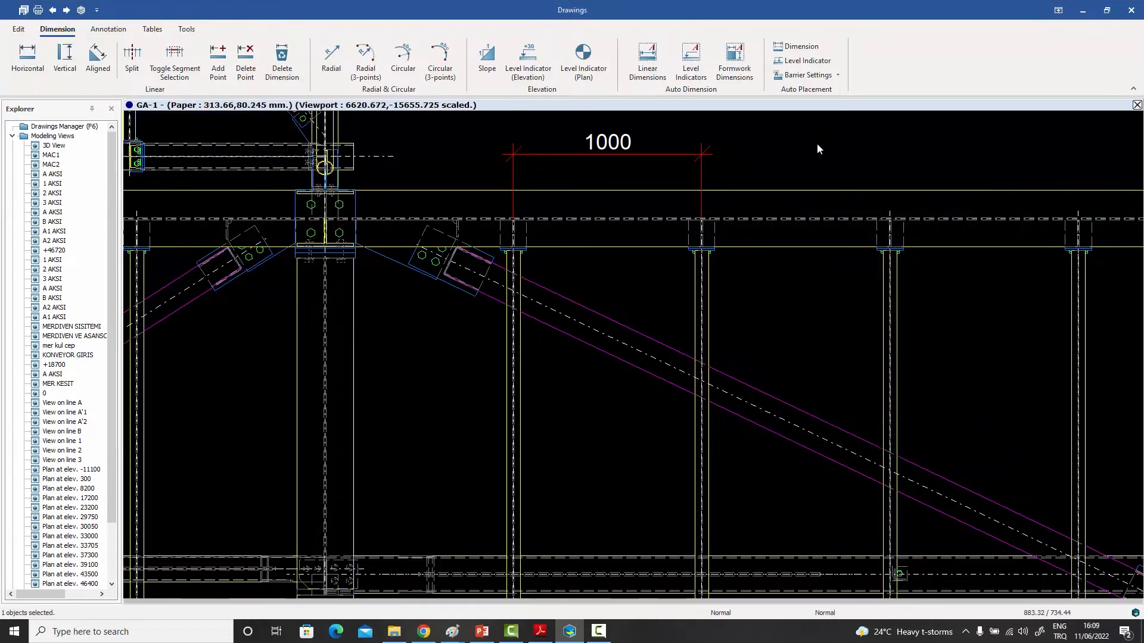
# Extend the horizontal dimension with added points at the definition points of the third and fourth secondary beams.
pyautogui.rightClick(666, 155)
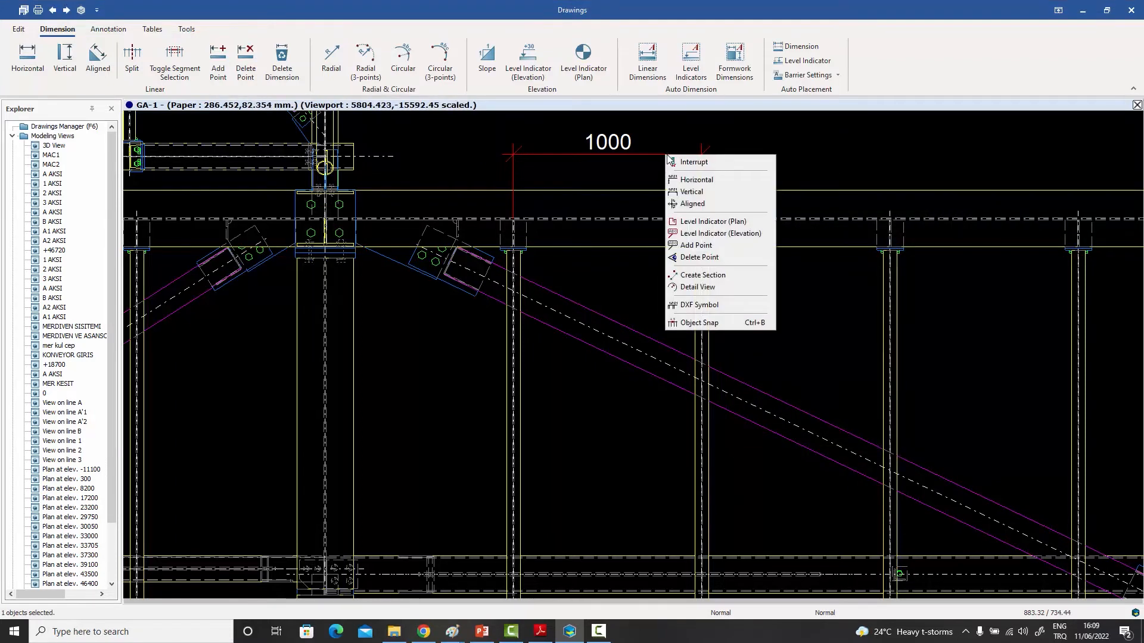
pyautogui.click(709, 246)
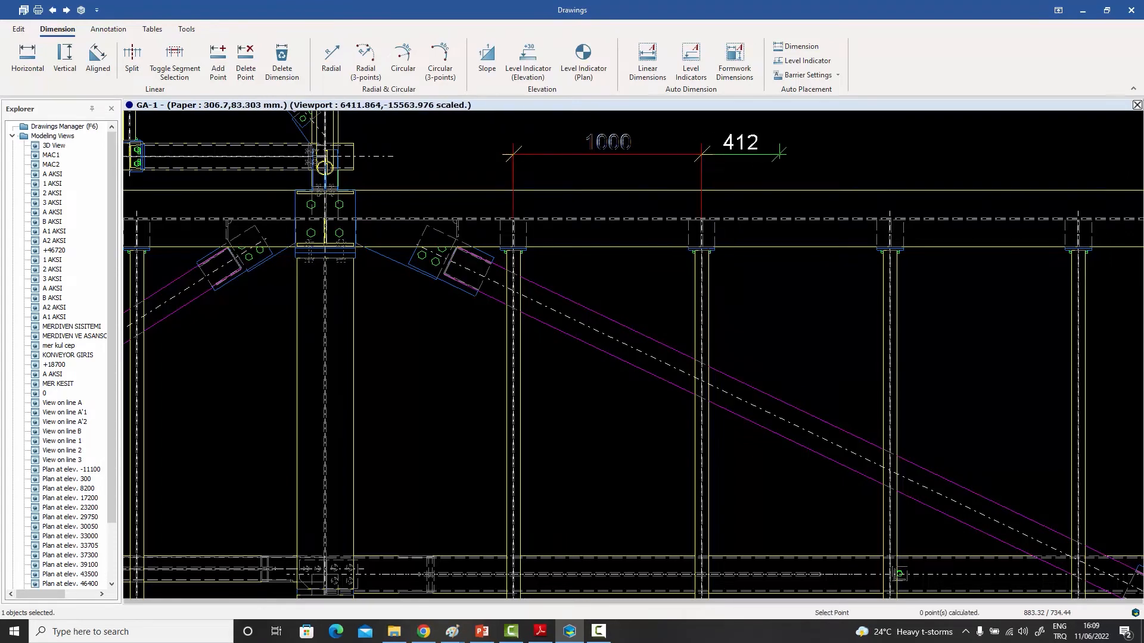
pyautogui.scroll(8, 869, 243)
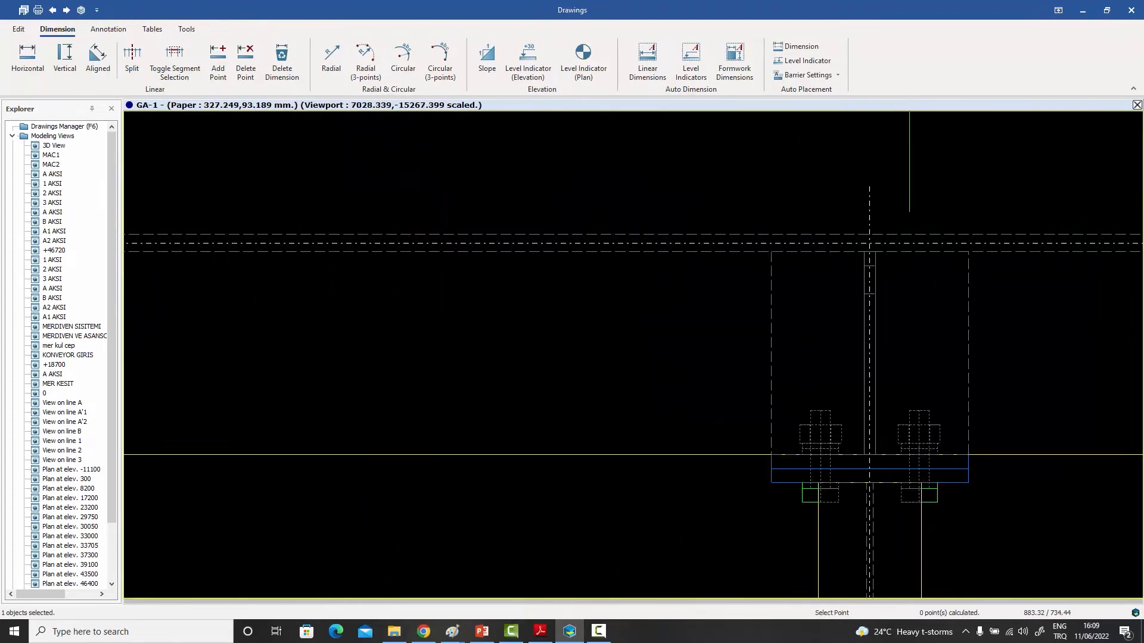
pyautogui.scroll(-6, 869, 243)
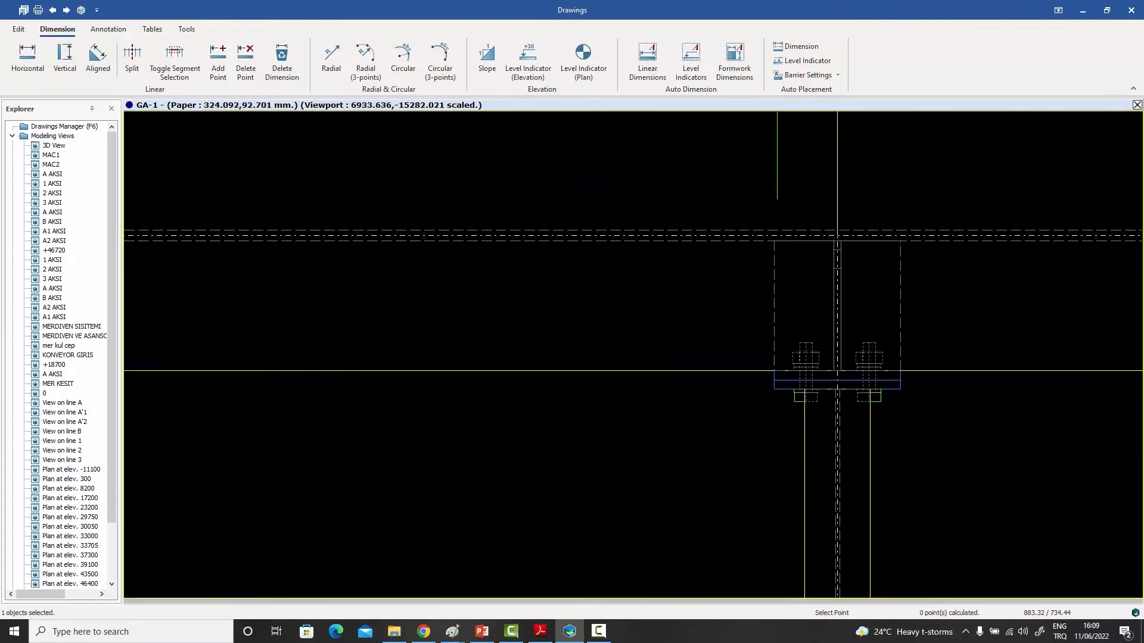
pyautogui.moveTo(845, 223); pyautogui.dragTo(518, 221, button='middle')
pyautogui.moveTo(727, 237); pyautogui.dragTo(623, 230, button='middle')
pyautogui.scroll(8, 658, 218)
pyautogui.scroll(1, 660, 204)
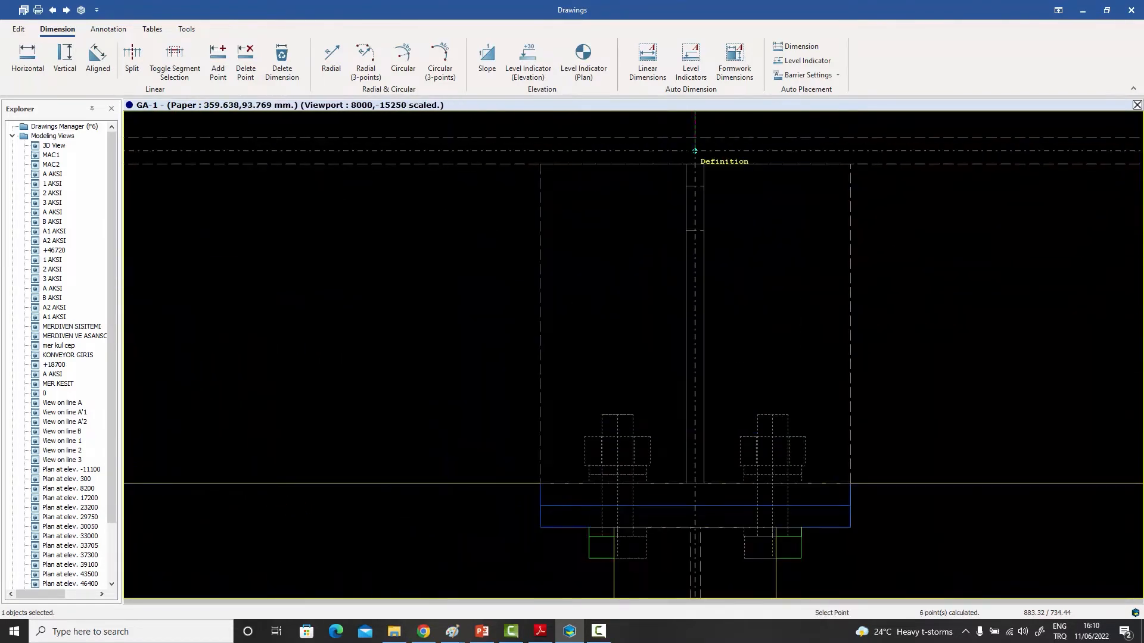
# Extend the horizontal dimension with added points at the fifth and sixth secondary beams along the plan's upper edge.
pyautogui.scroll(-4, 664, 205)
pyautogui.moveTo(760, 223); pyautogui.dragTo(434, 213, button='middle')
pyautogui.moveTo(778, 248); pyautogui.dragTo(391, 242, button='middle')
pyautogui.moveTo(542, 252); pyautogui.dragTo(322, 255, button='middle')
pyautogui.scroll(3, 579, 178)
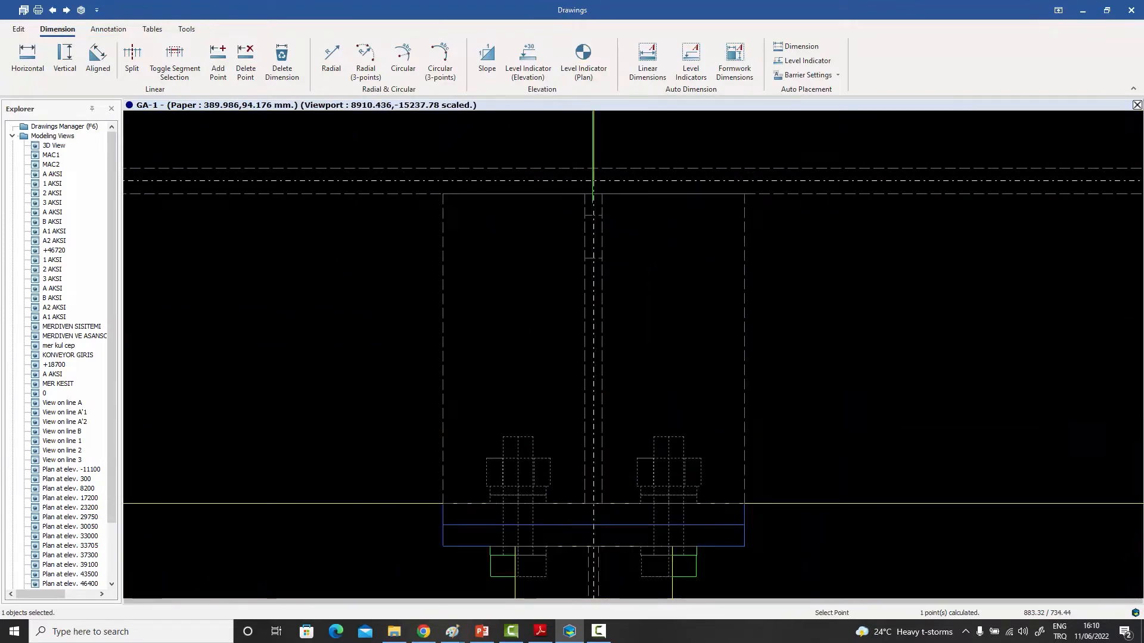
pyautogui.scroll(-7, 592, 206)
pyautogui.moveTo(646, 211); pyautogui.dragTo(359, 215, button='middle')
pyautogui.scroll(4, 636, 196)
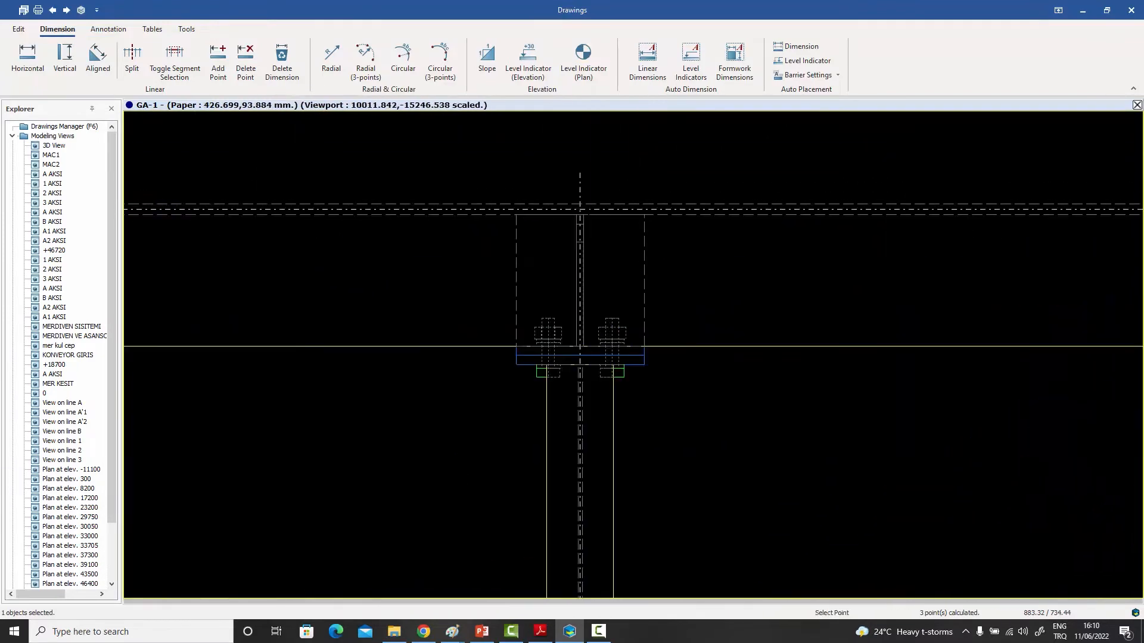
pyautogui.click(581, 216)
pyautogui.scroll(-5, 654, 212)
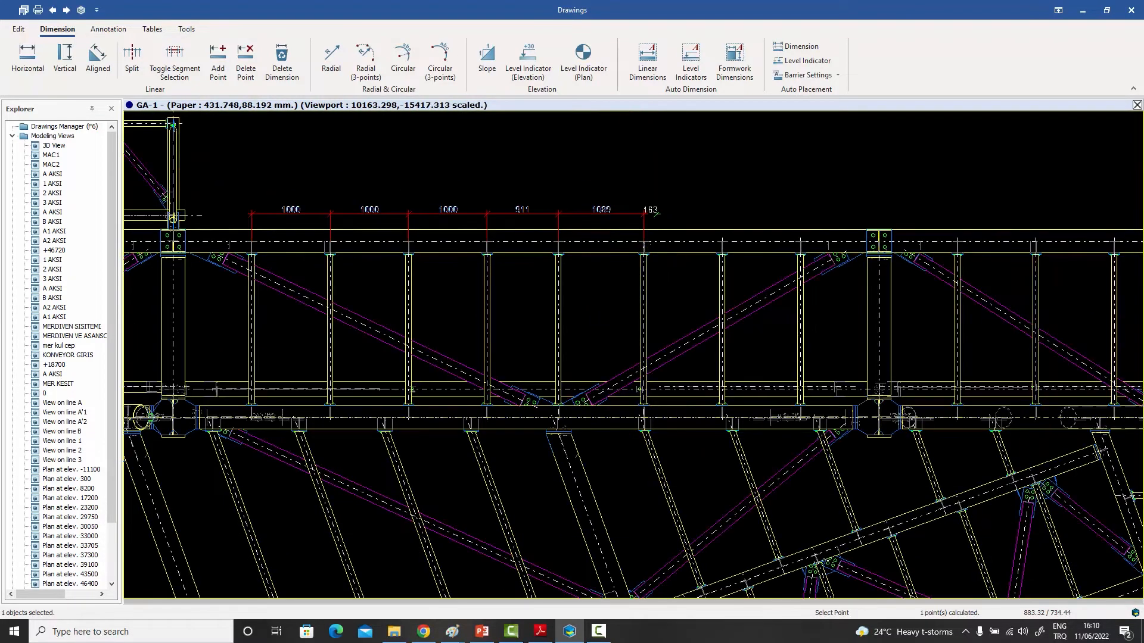
pyautogui.rightClick(669, 188)
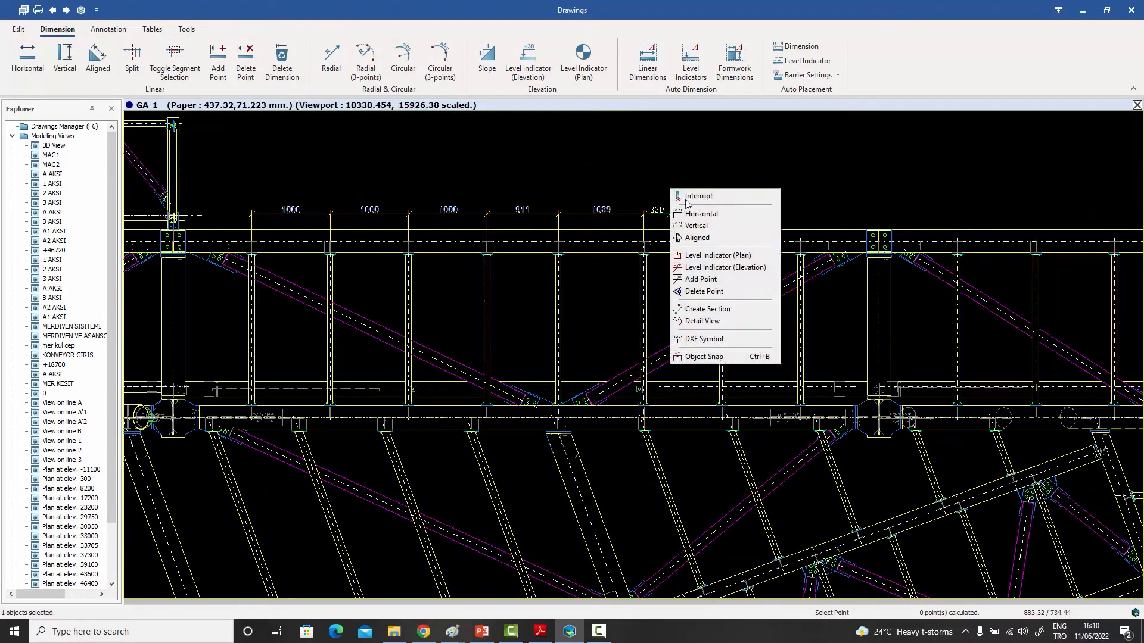
pyautogui.click(690, 195)
pyautogui.moveTo(633, 194); pyautogui.dragTo(728, 171, button='middle')
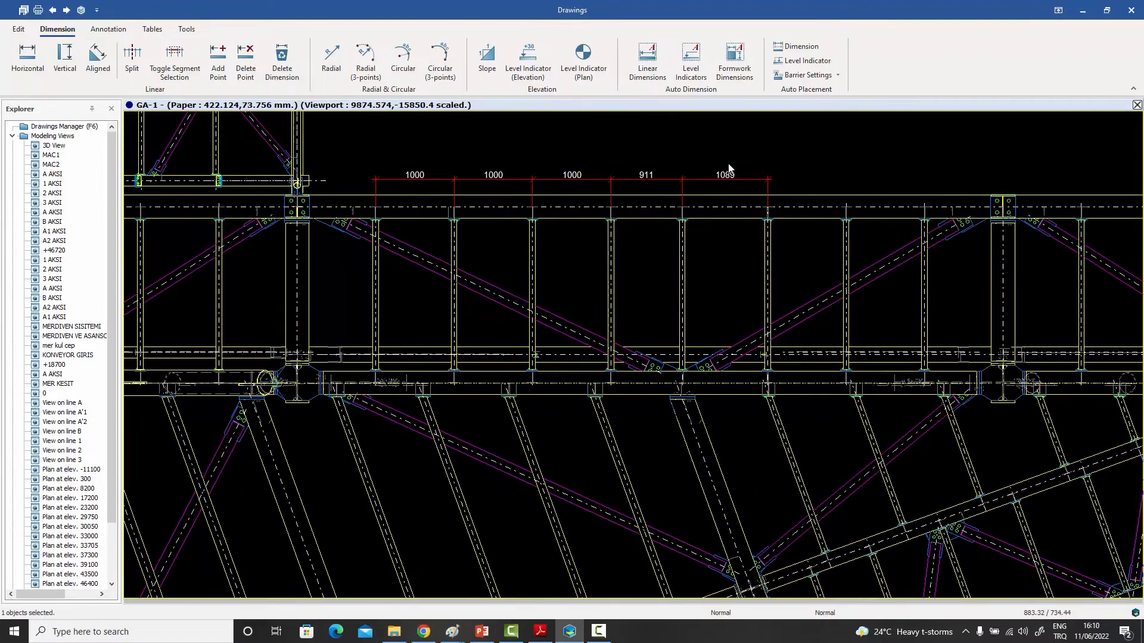
pyautogui.scroll(2, 562, 167)
pyautogui.scroll(1, 366, 181)
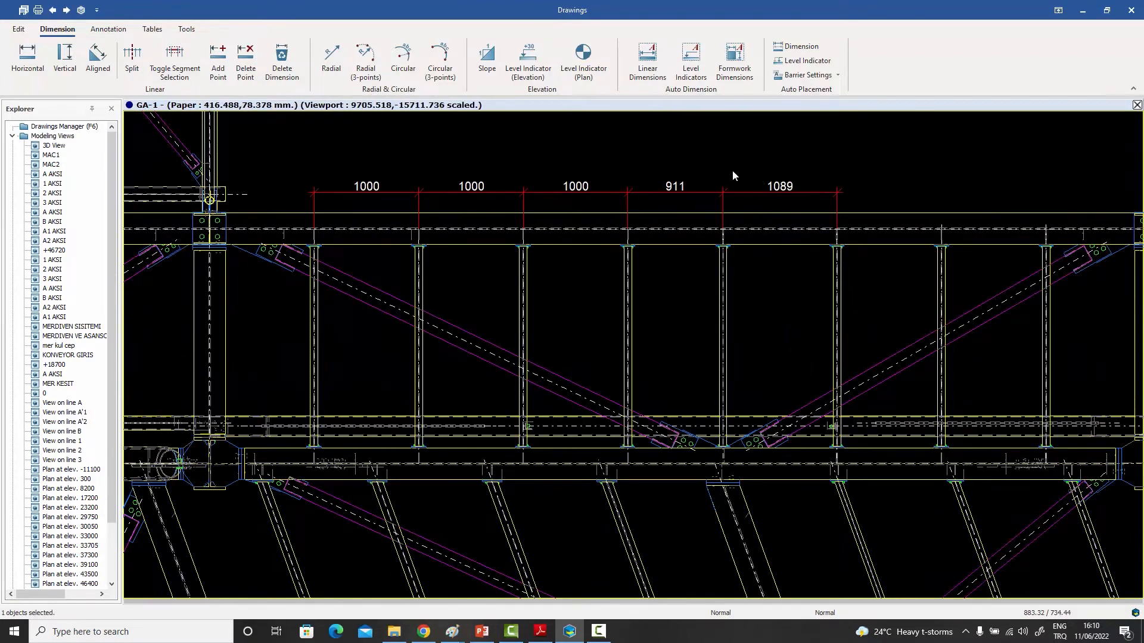
pyautogui.click(33, 66)
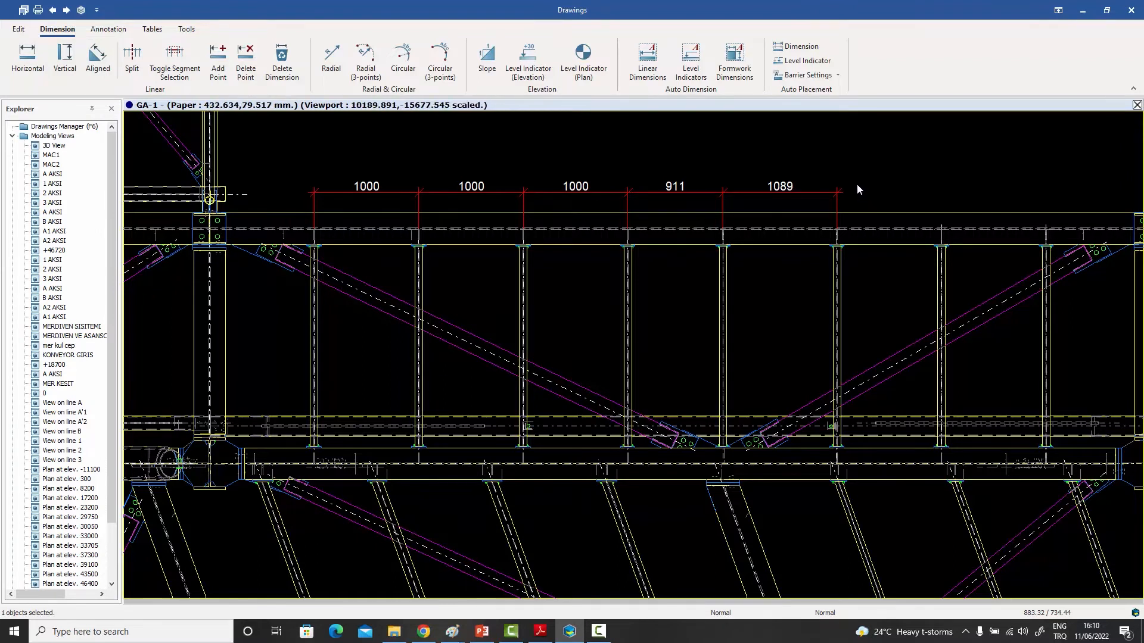
pyautogui.rightClick(817, 193)
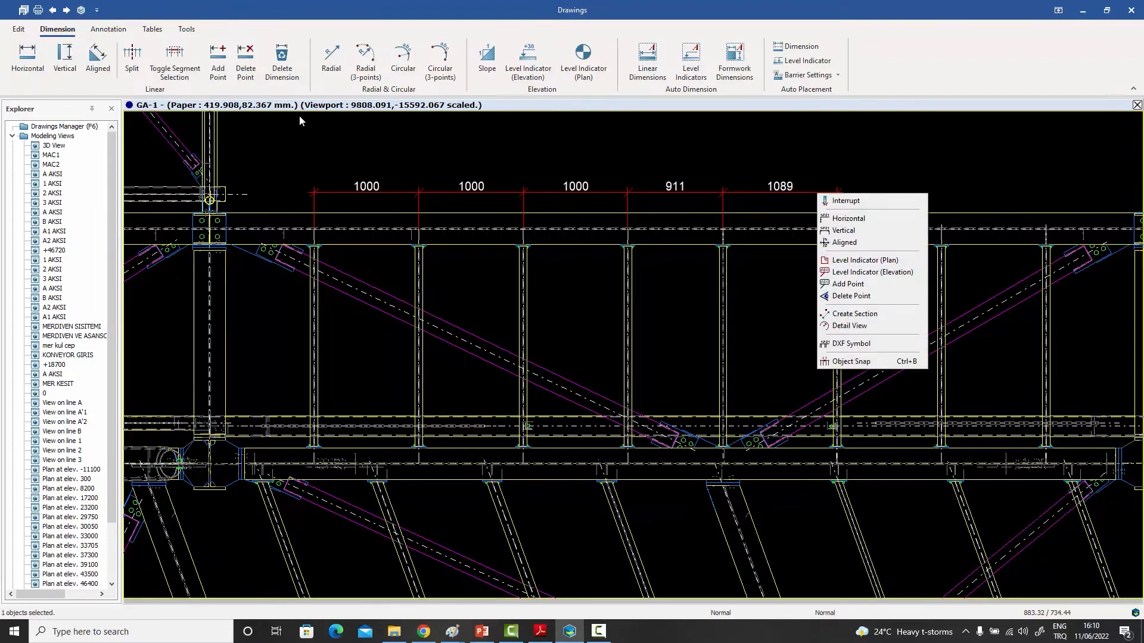
pyautogui.click(180, 119)
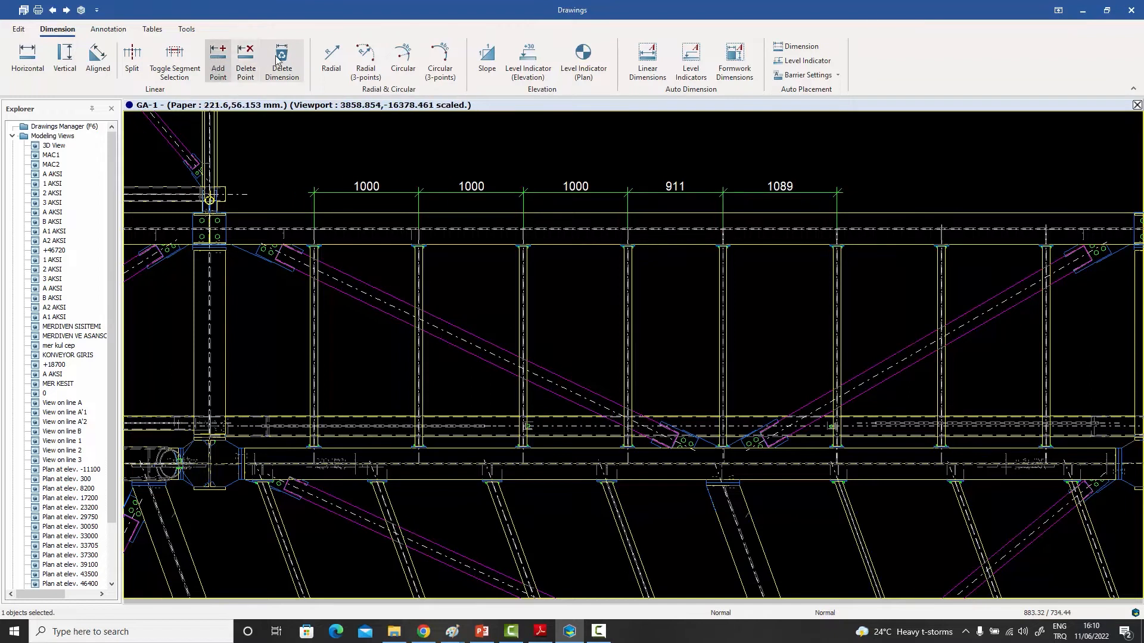
# Add a point to the horizontal dimension at the control point of the seventh secondary beam's centreline.
pyautogui.click(600, 193)
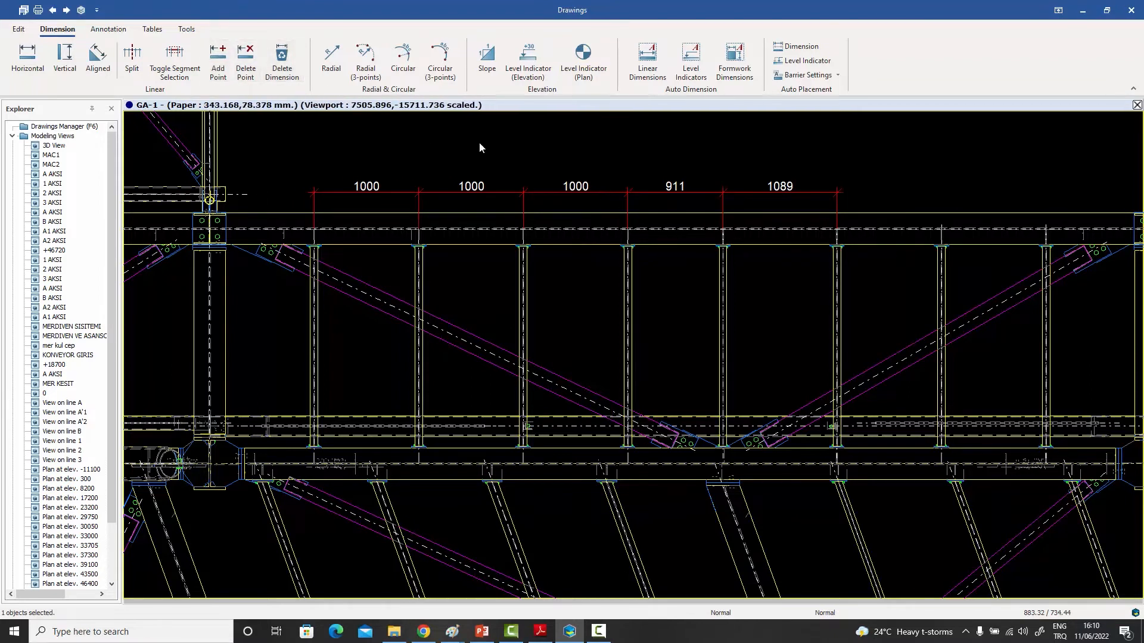
pyautogui.click(218, 54)
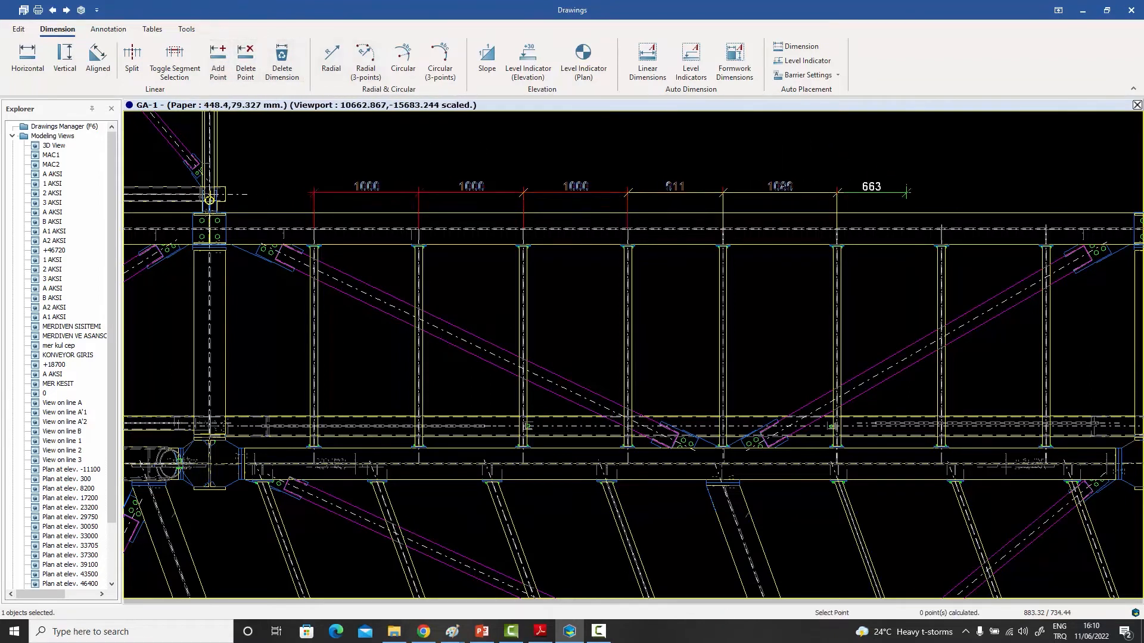
pyautogui.scroll(3, 953, 191)
pyautogui.scroll(2, 979, 175)
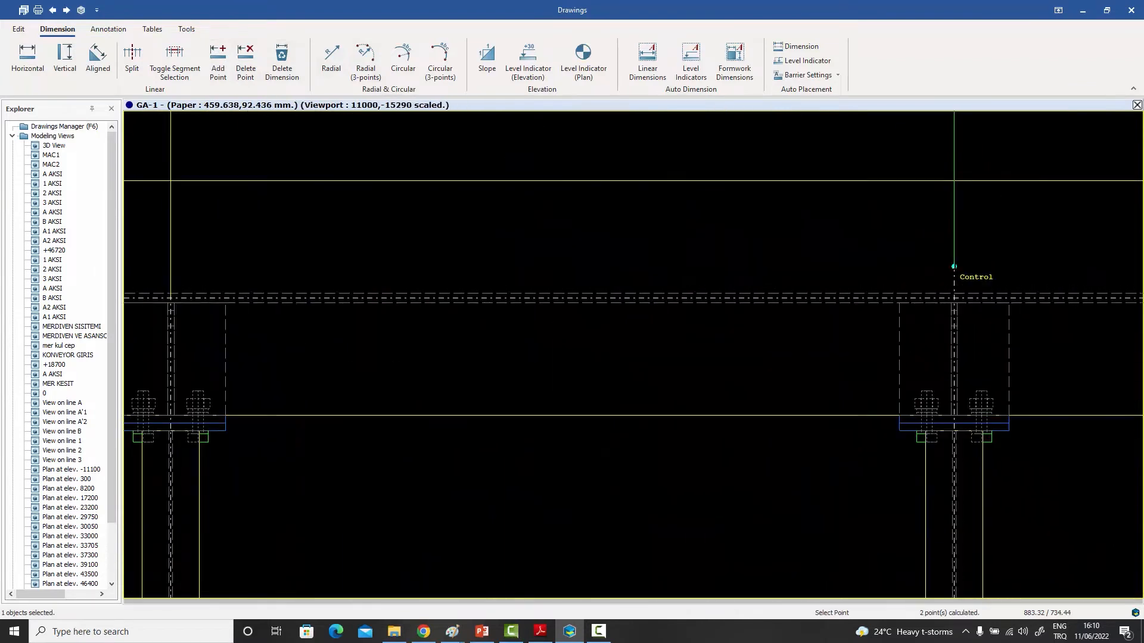
pyautogui.click(954, 267)
pyautogui.scroll(-3, 954, 267)
pyautogui.rightClick(922, 226)
pyautogui.click(933, 233)
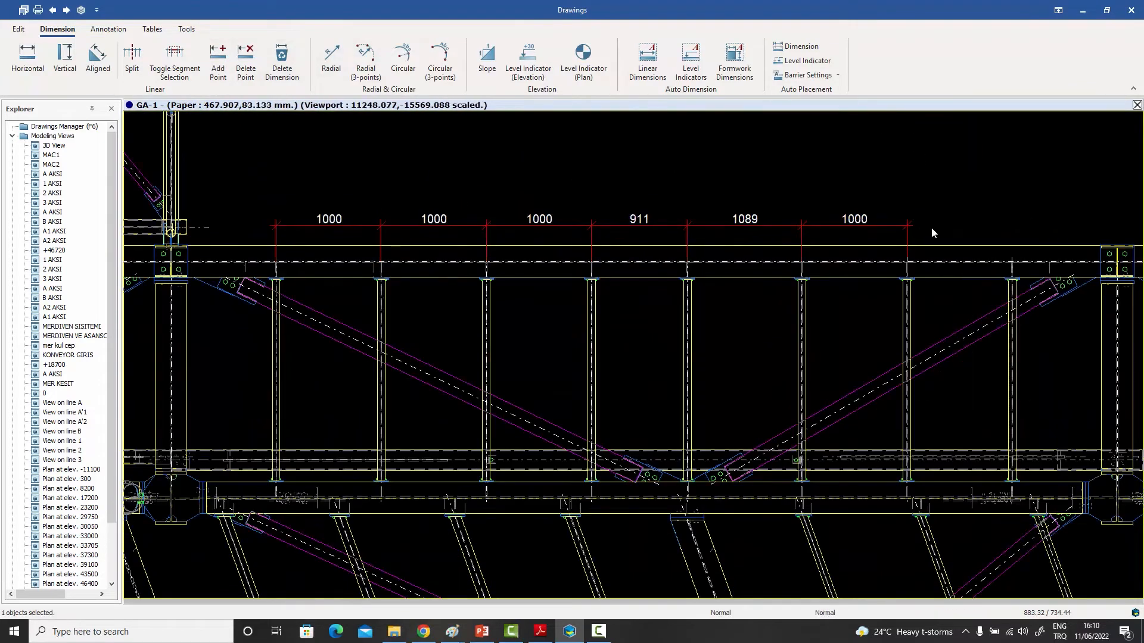
# Delete the horizontal dimension's point at the fifth secondary beam, merging the two segments beside it.
pyautogui.moveTo(799, 217); pyautogui.dragTo(816, 198, button='middle')
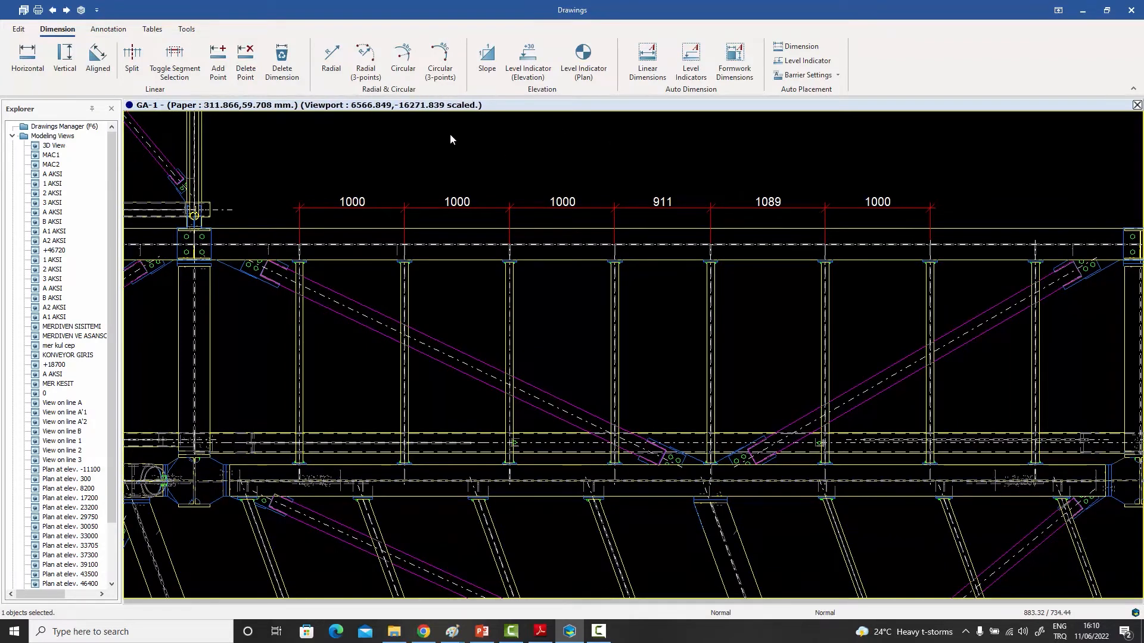
pyautogui.click(248, 72)
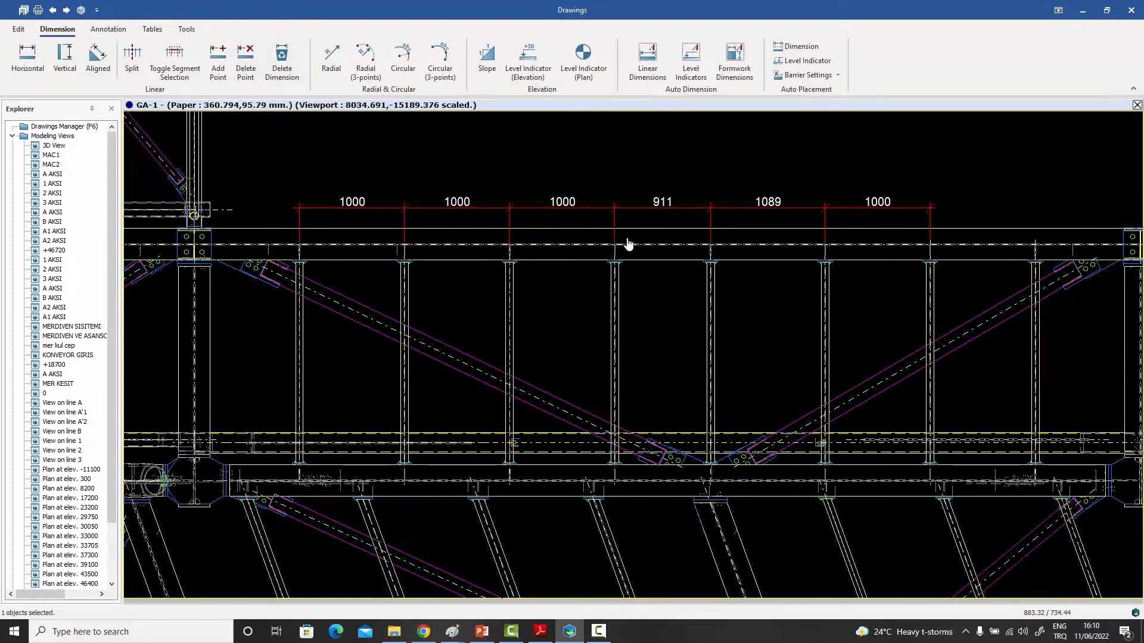
pyautogui.click(711, 208)
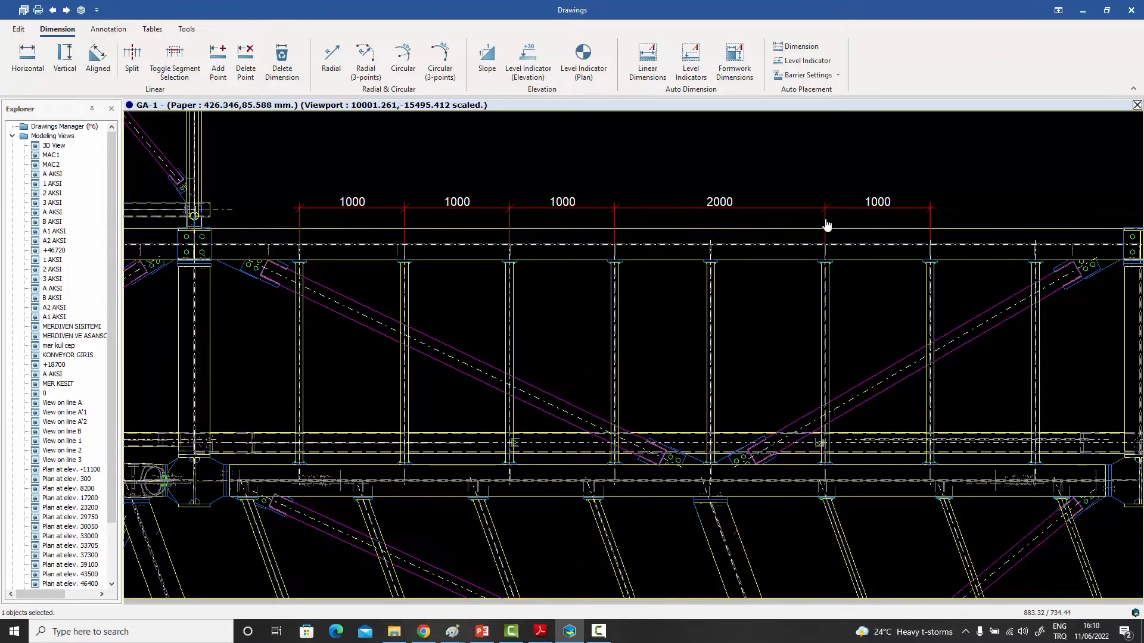
pyautogui.rightClick(712, 144)
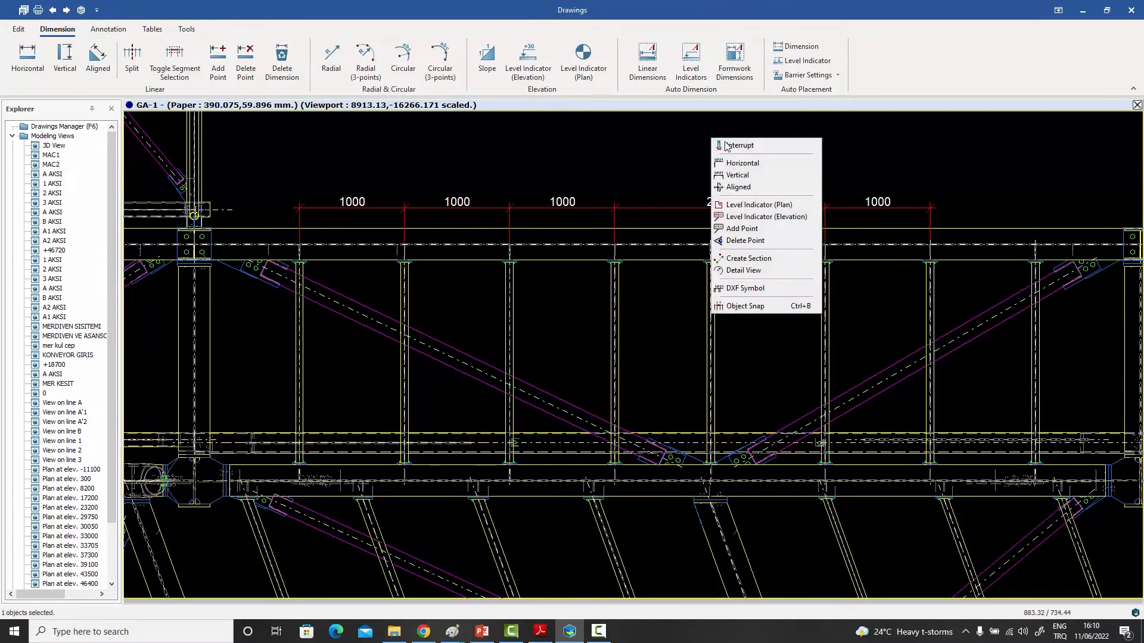
pyautogui.click(727, 148)
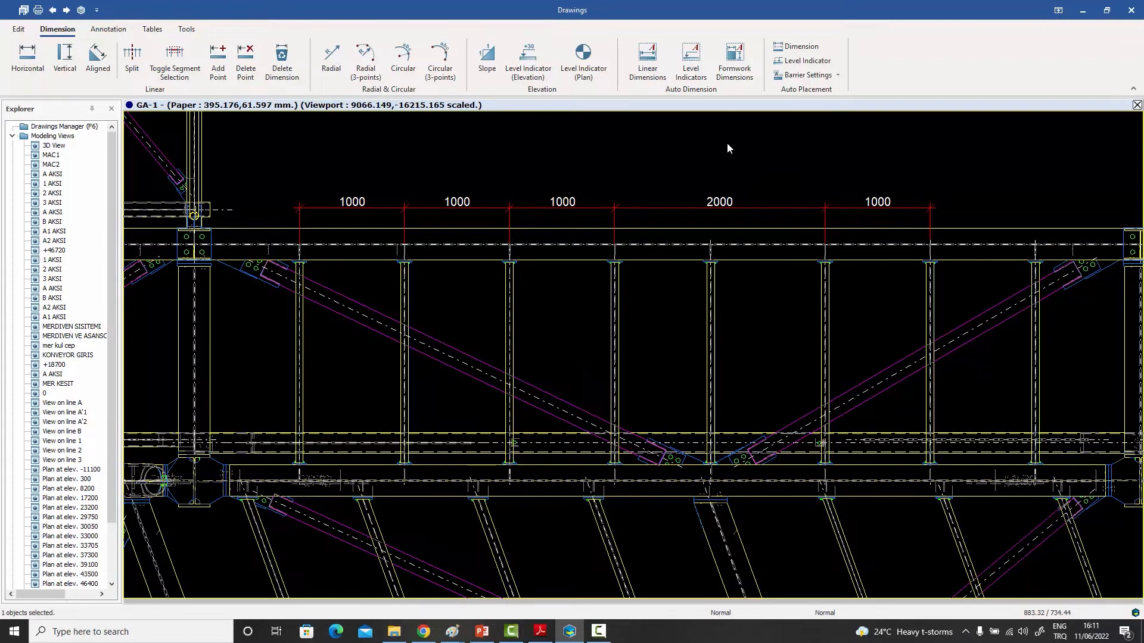
# Open the horizontal dimension's properties and apply the first Absolute style to it.
pyautogui.doubleClick(653, 209)
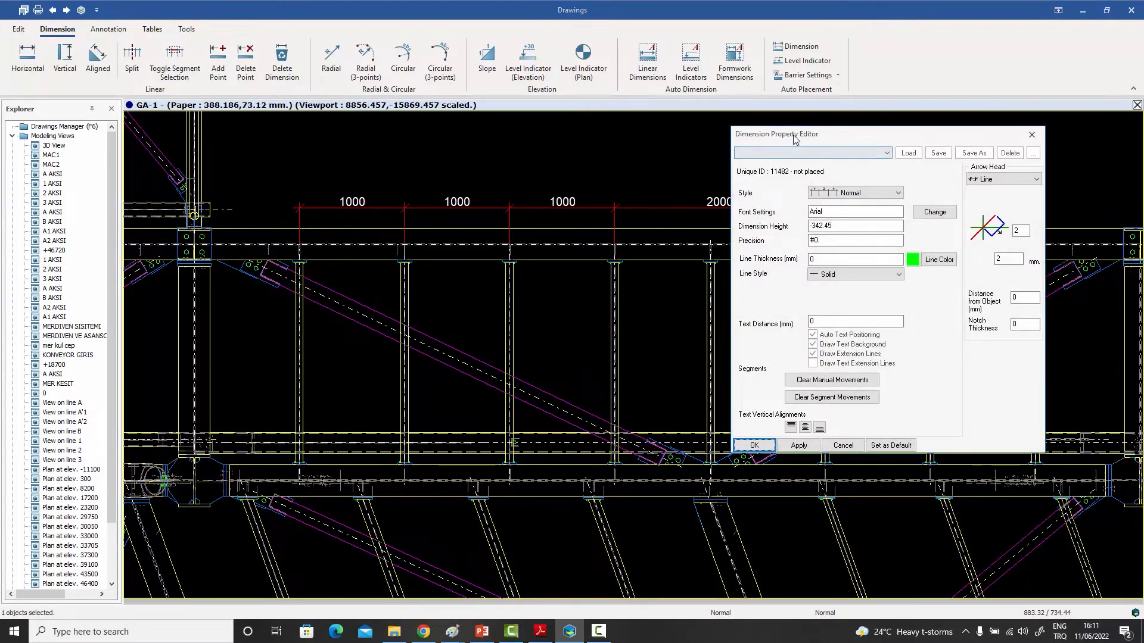
pyautogui.moveTo(790, 137); pyautogui.dragTo(777, 266)
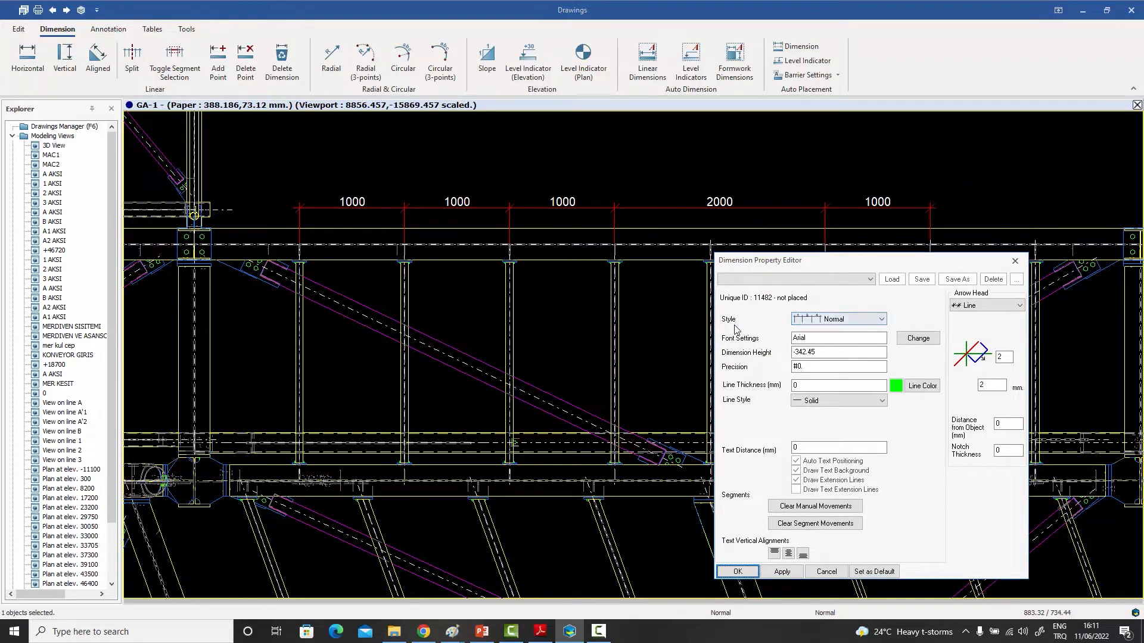
pyautogui.click(835, 323)
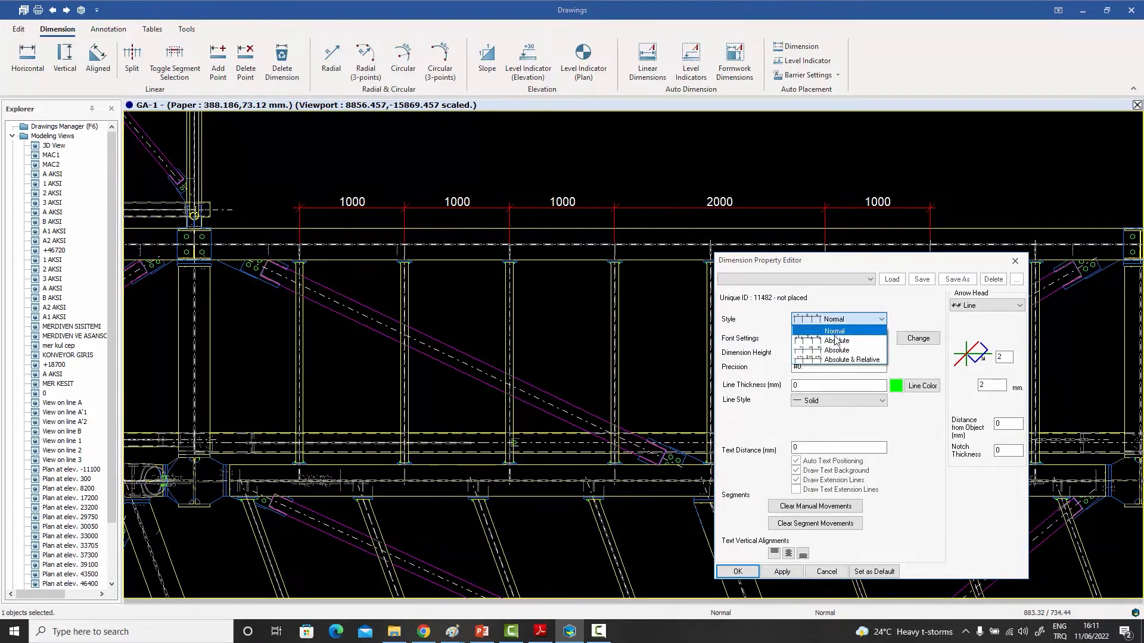
pyautogui.click(836, 340)
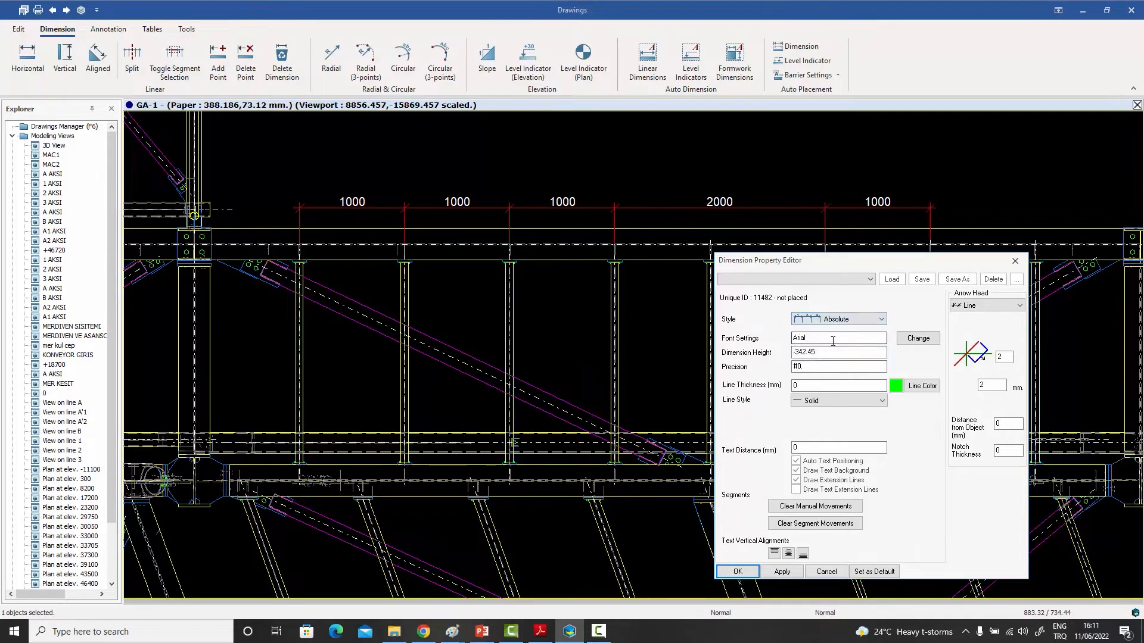
pyautogui.click(782, 572)
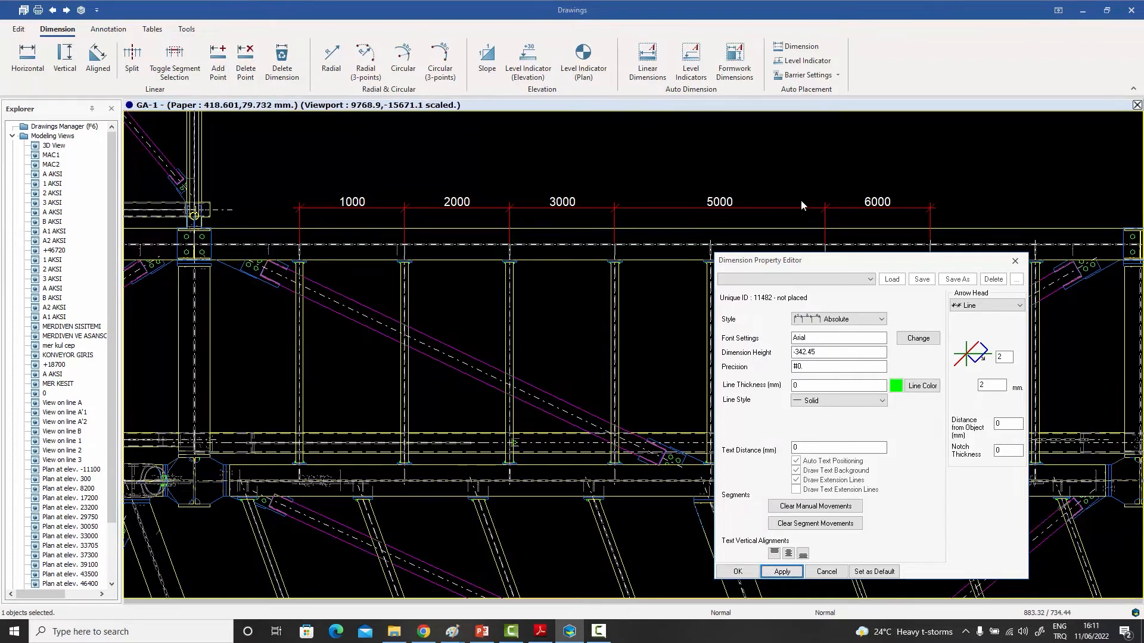
# Try the Absolute & Relative style on the horizontal dimension and return it to the Normal style.
pyautogui.click(828, 320)
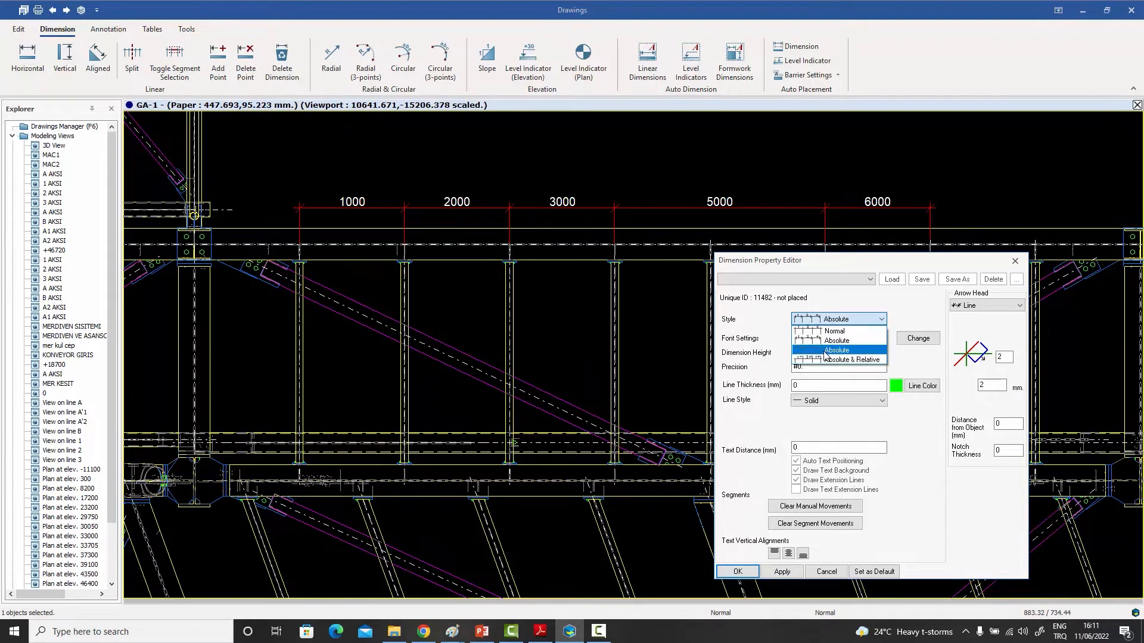
pyautogui.click(824, 360)
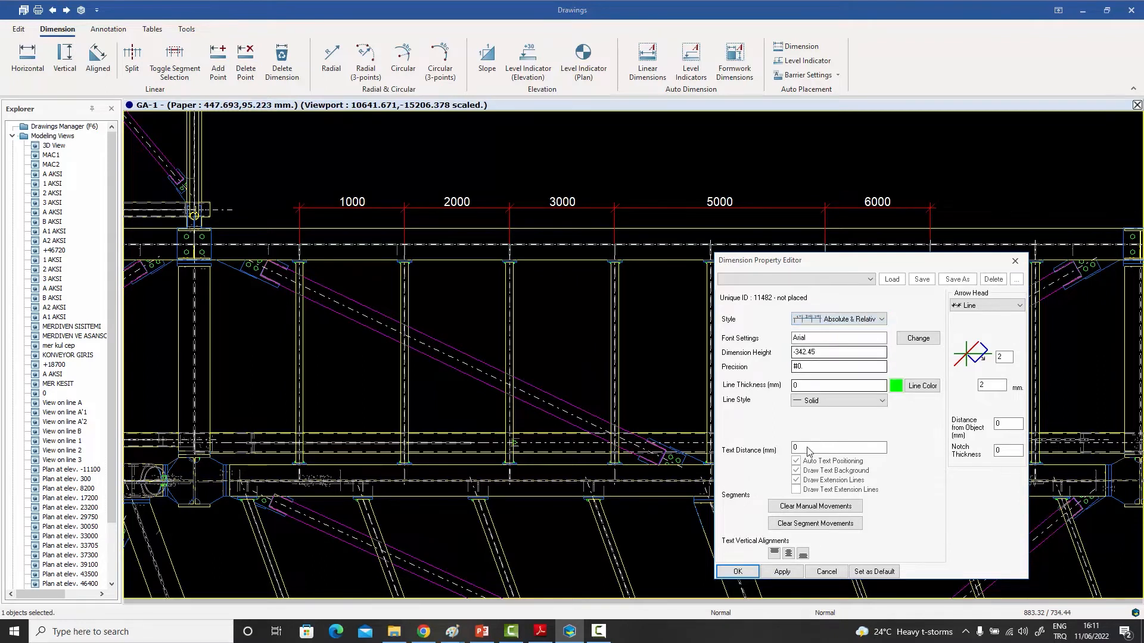
pyautogui.click(781, 572)
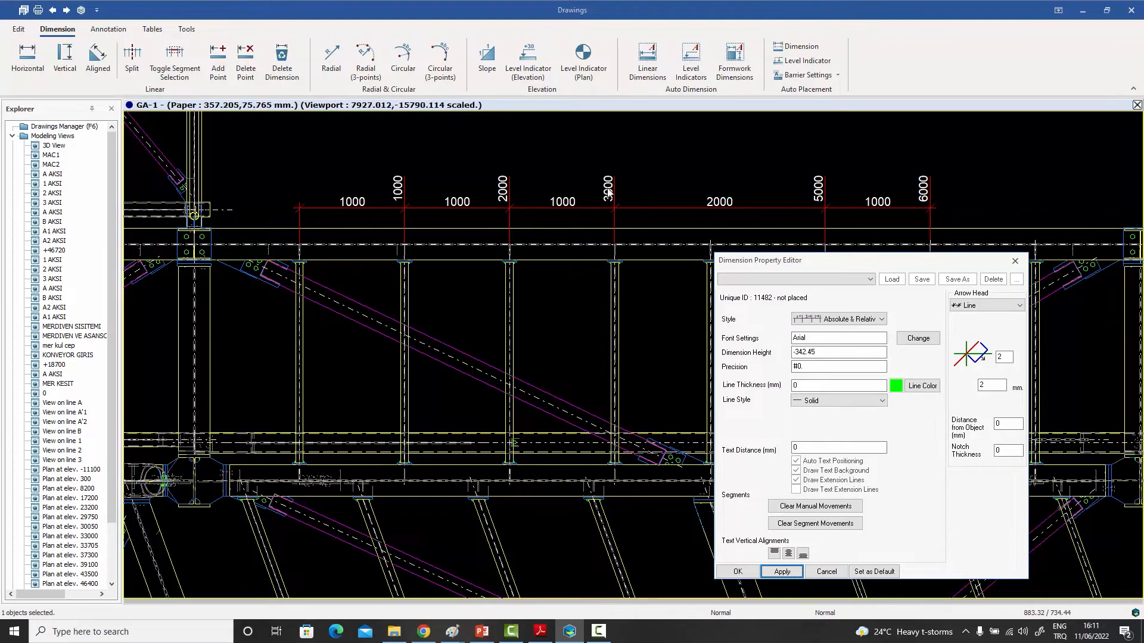
pyautogui.click(807, 320)
pyautogui.click(822, 336)
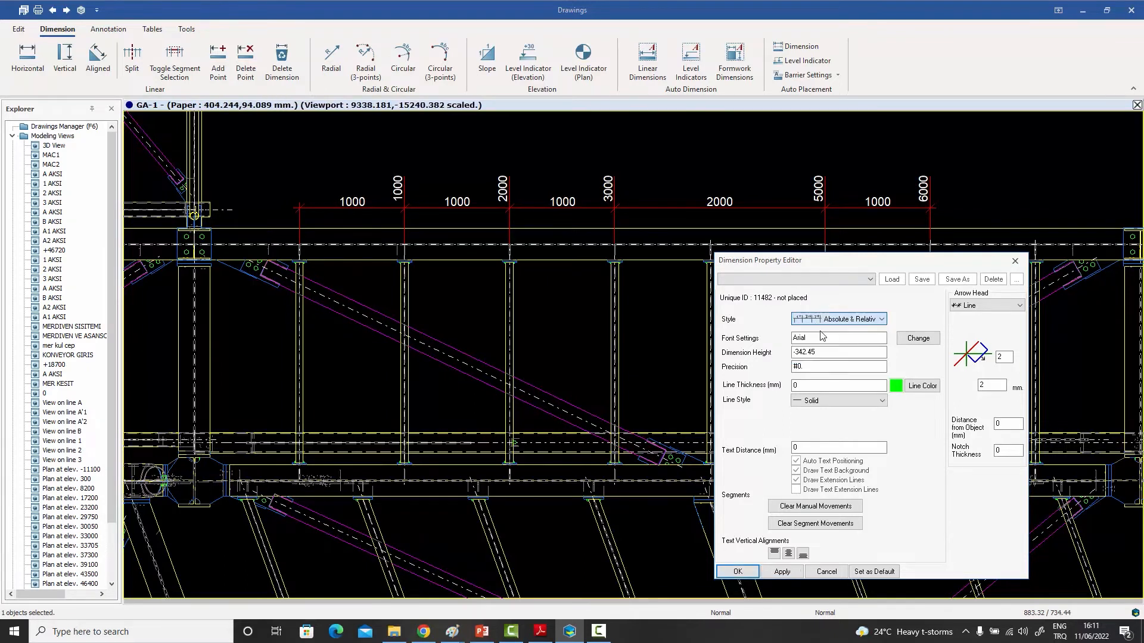
pyautogui.click(782, 572)
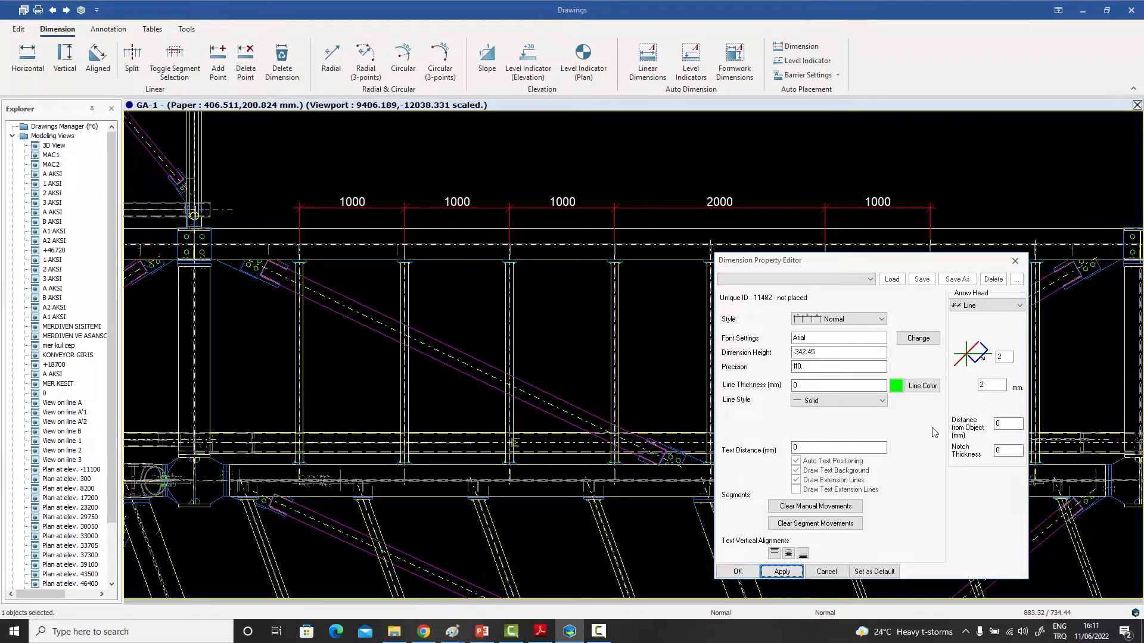
# Try the Thick Line and Arrow arrow heads on the horizontal dimension, applying each one.
pyautogui.click(987, 307)
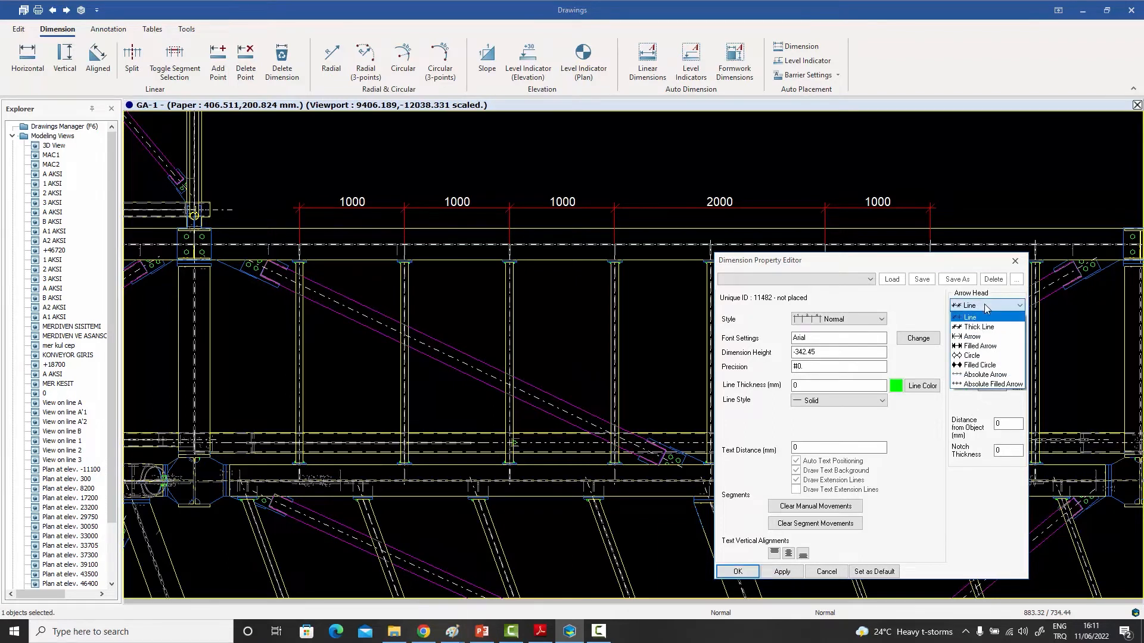
pyautogui.click(994, 331)
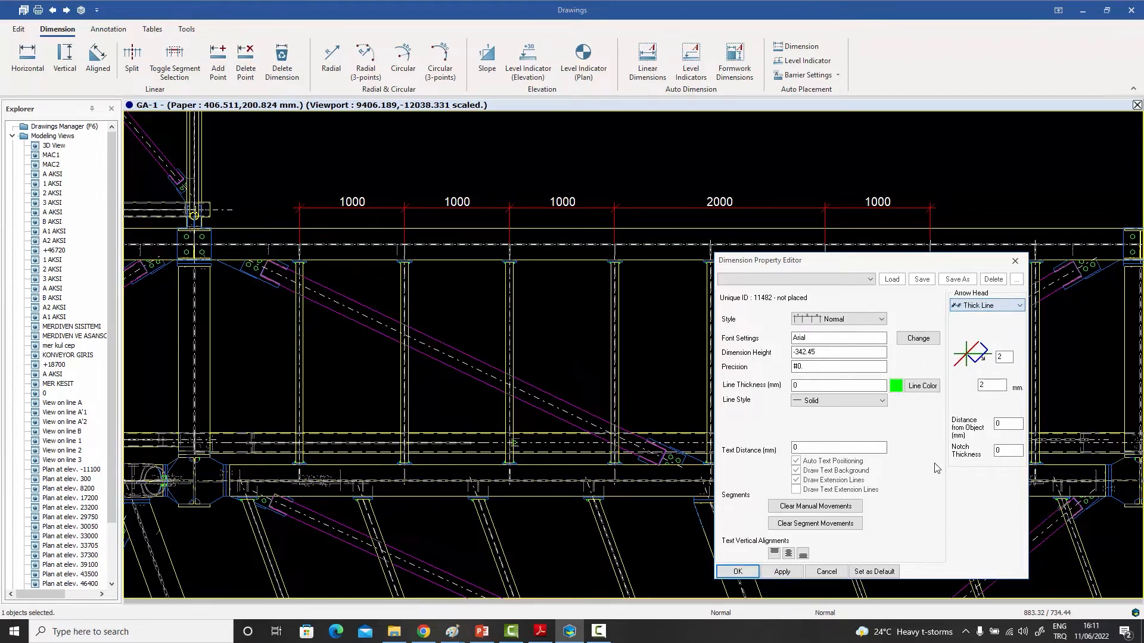
pyautogui.click(782, 571)
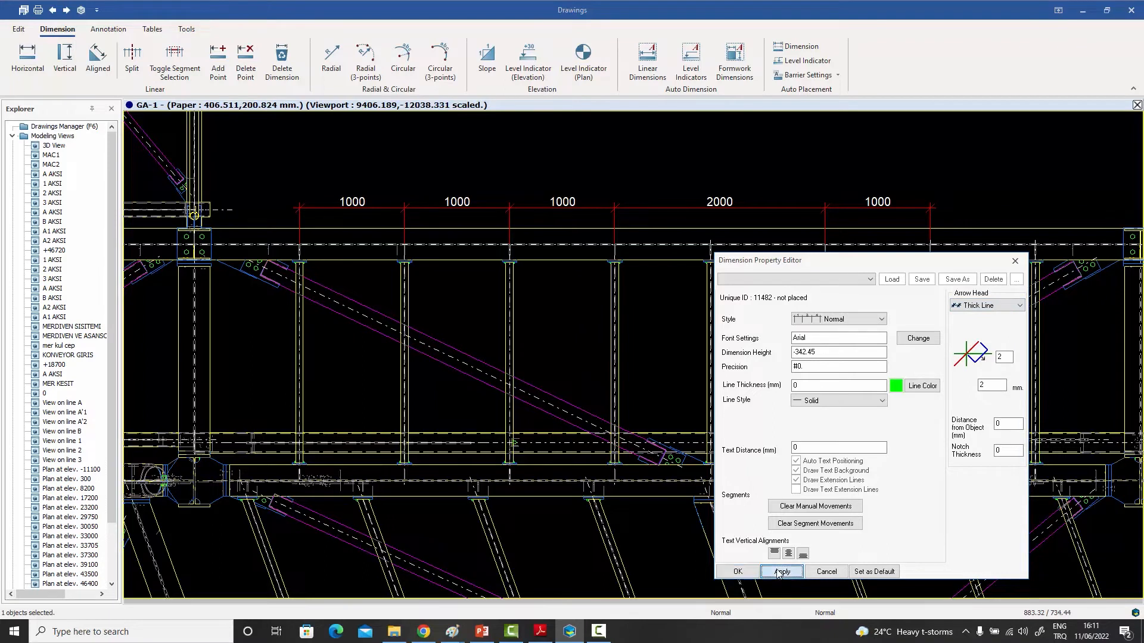
pyautogui.click(992, 307)
pyautogui.click(973, 337)
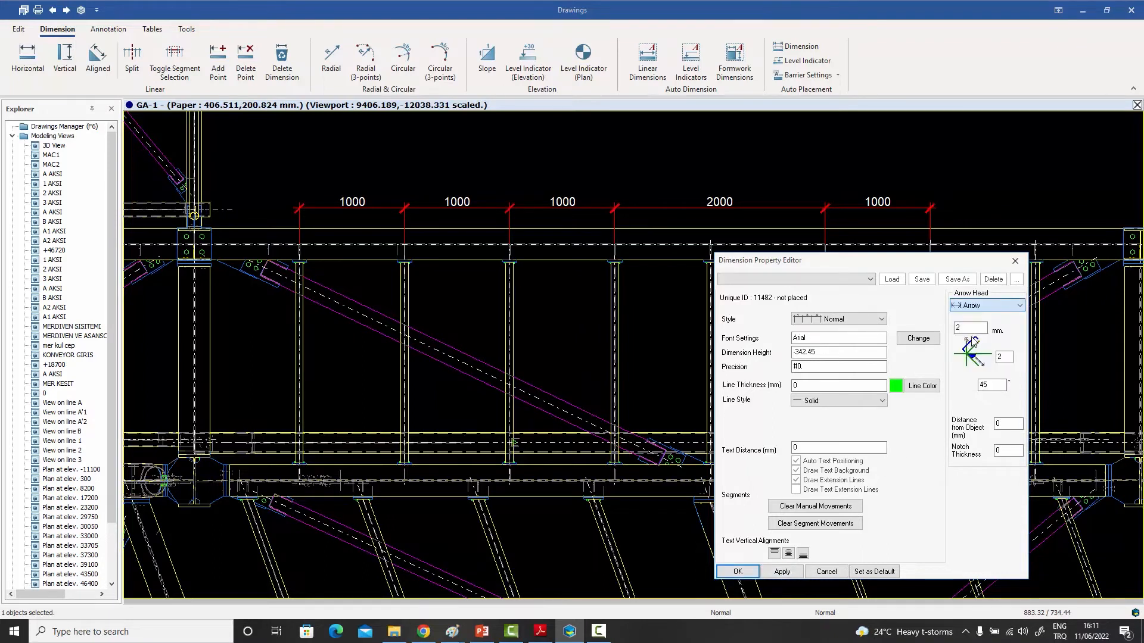
pyautogui.click(783, 571)
# Apply Filled Arrow heads to the horizontal dimension.
pyautogui.click(985, 303)
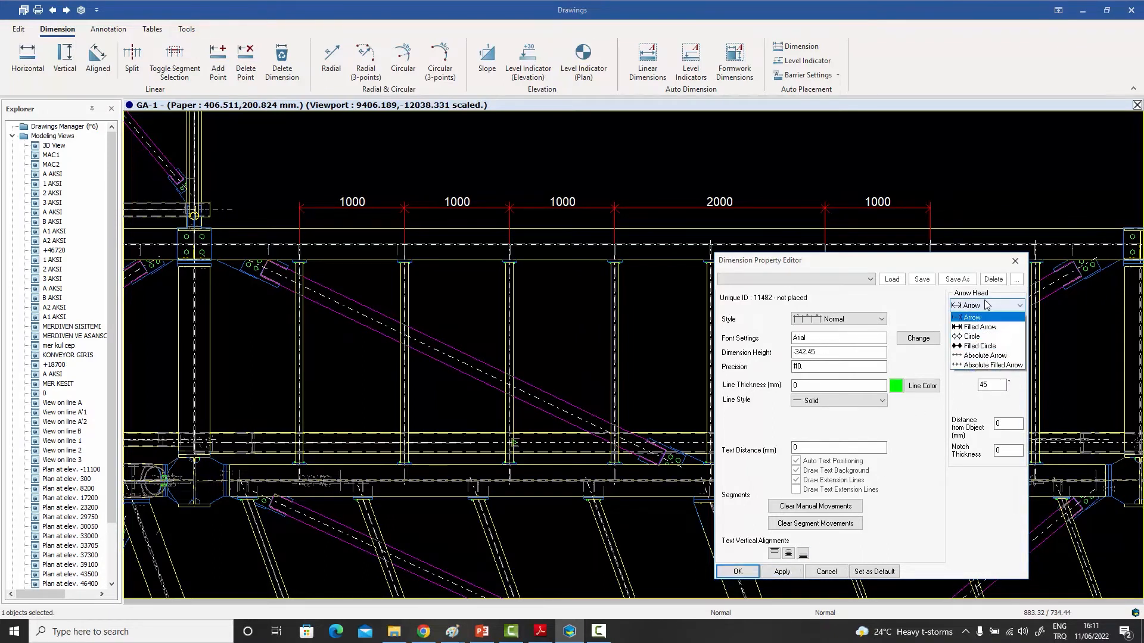
pyautogui.click(977, 338)
pyautogui.click(782, 572)
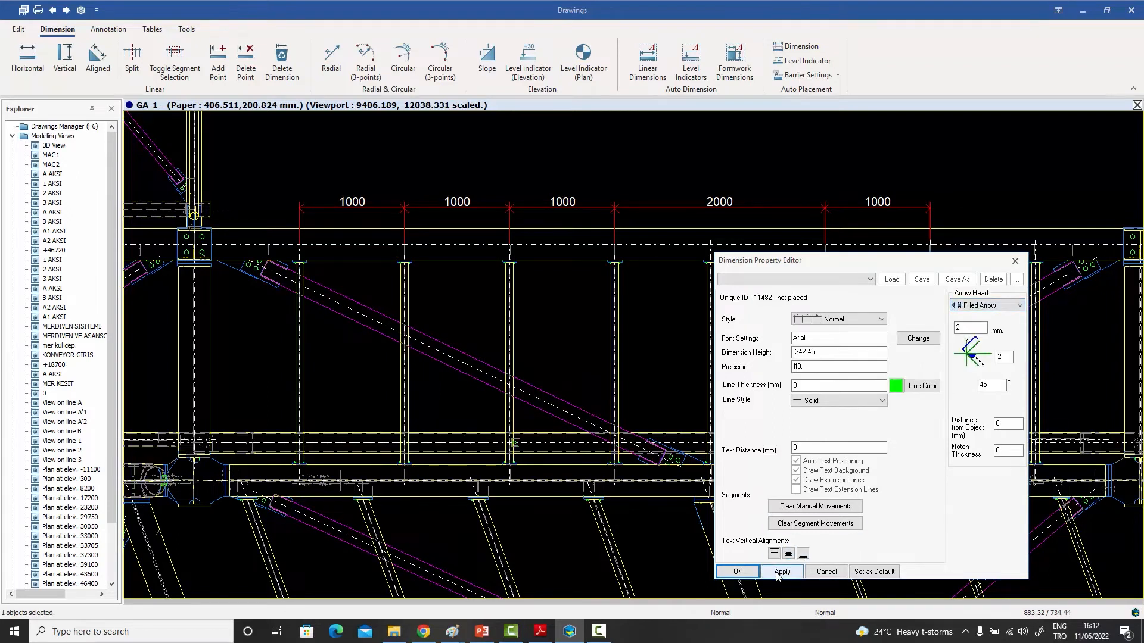
# Set the horizontal dimension's arrow head angle to 25° and its distance from object to 3 mm, accepting the properties.
pyautogui.click(991, 386)
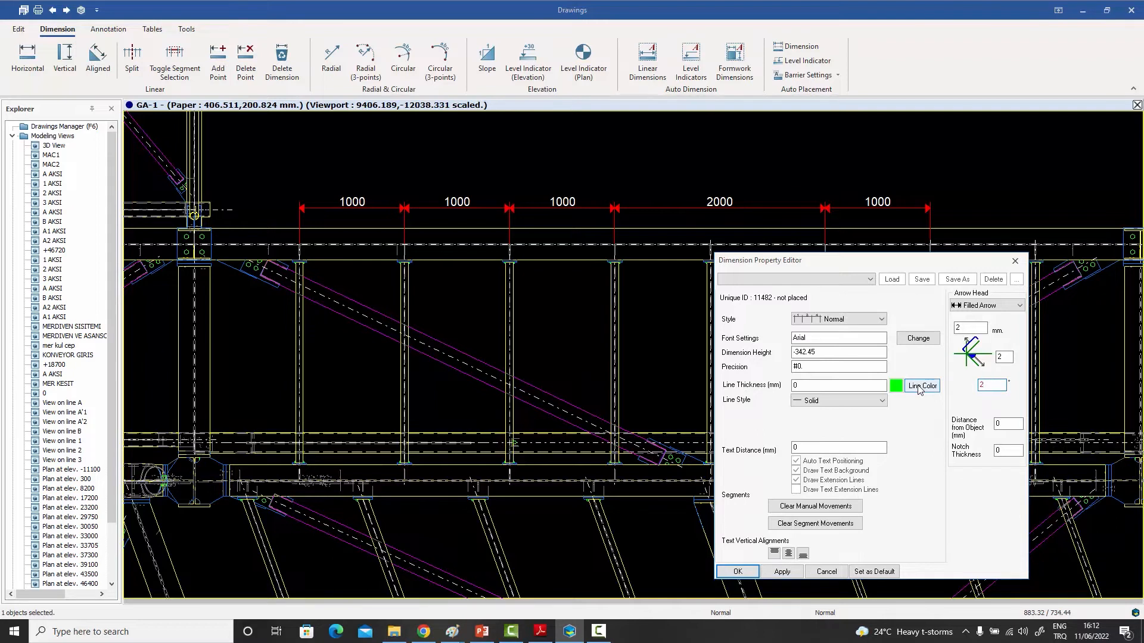
pyautogui.click(783, 572)
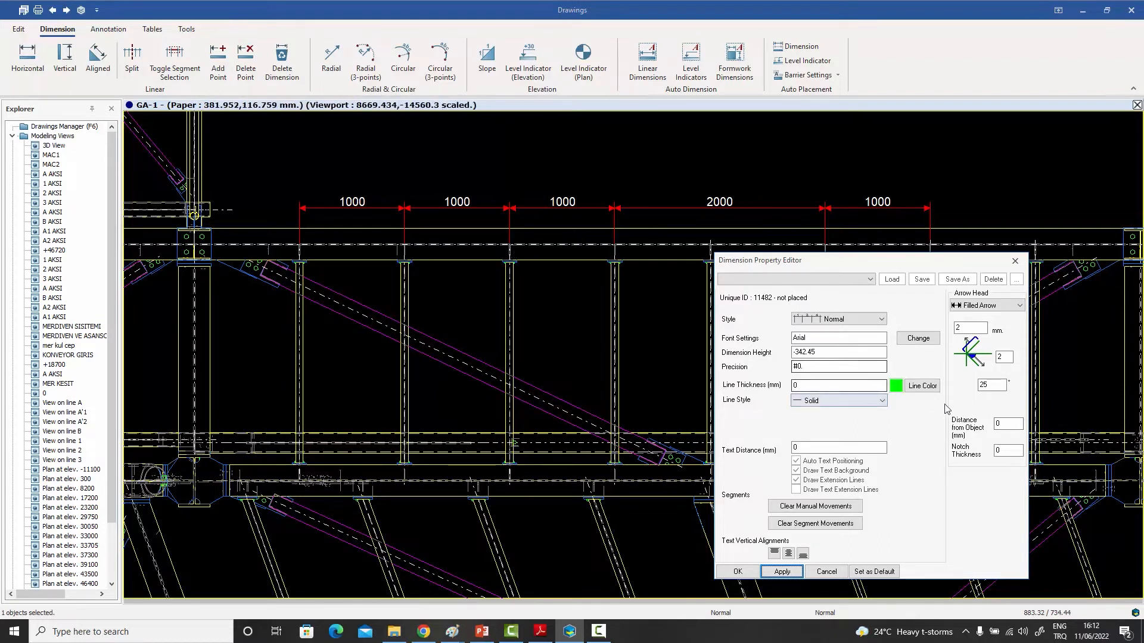
pyautogui.moveTo(1006, 424); pyautogui.dragTo(936, 425)
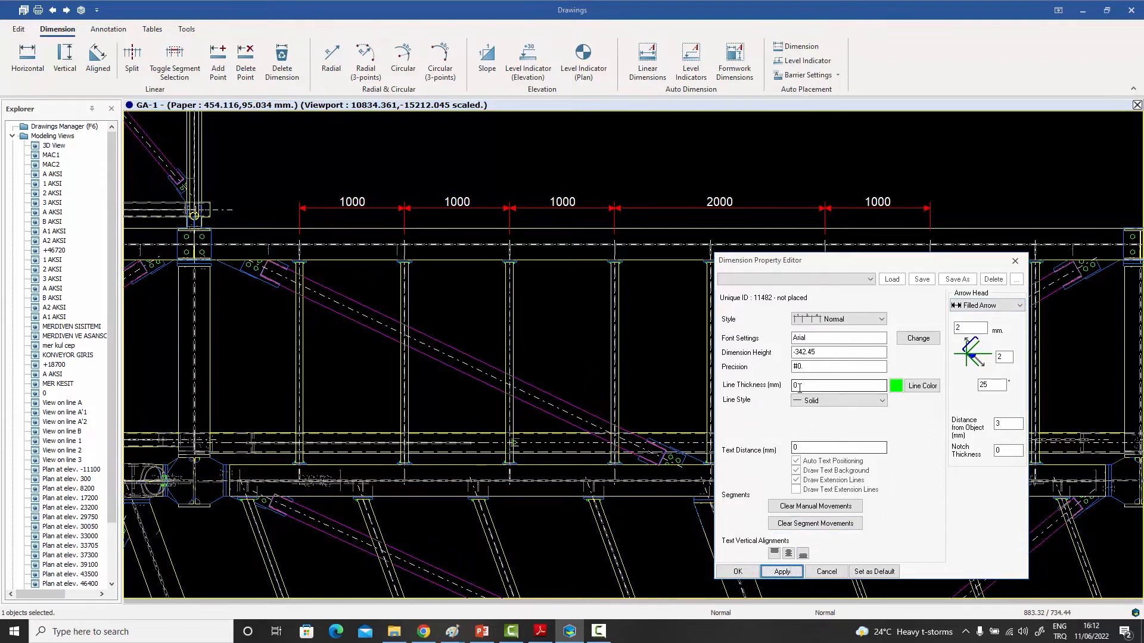
pyautogui.click(737, 572)
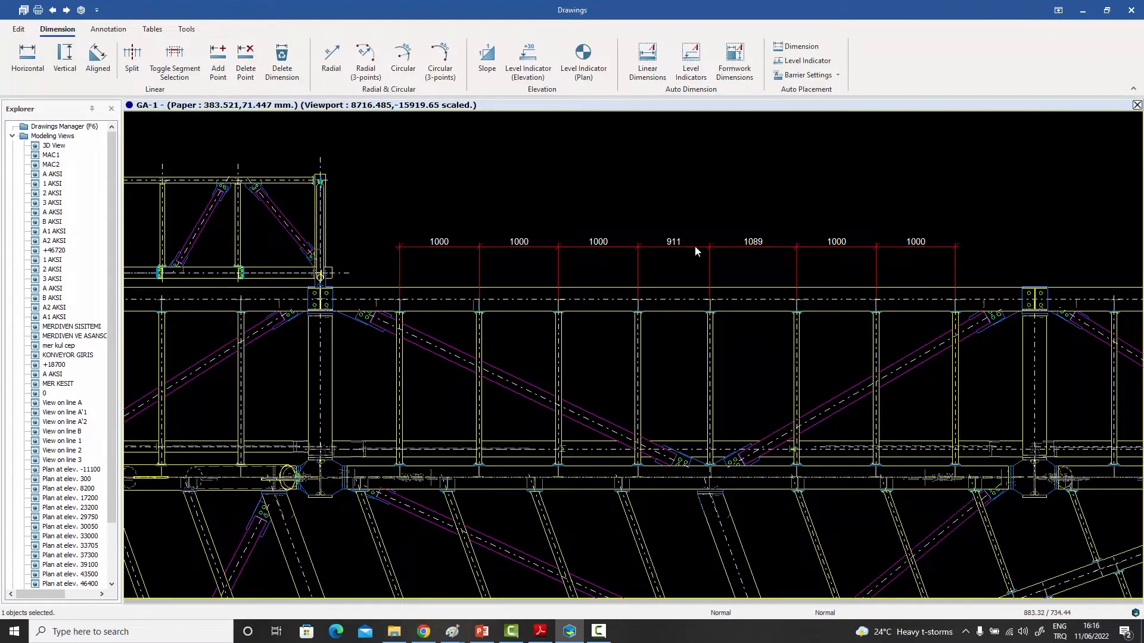
# Lower the whole horizontal dimension line closer to the plan's upper beam.
pyautogui.moveTo(695, 246)
pyautogui.mouseDown()
pyautogui.moveTo(692, 218)
pyautogui.moveTo(692, 257)
pyautogui.mouseUp()
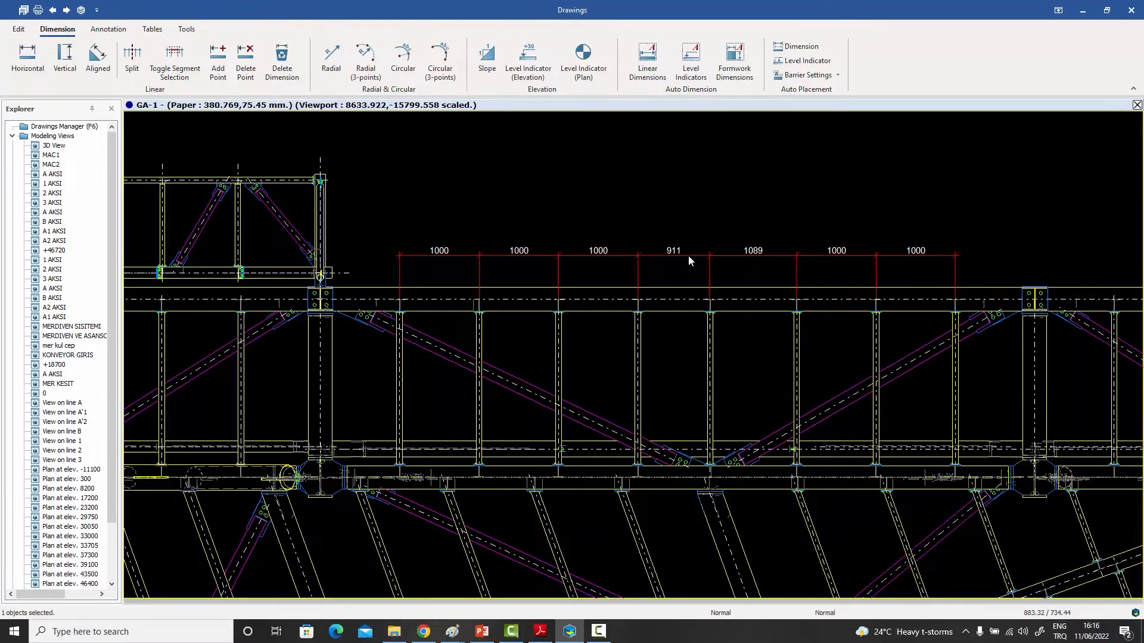
pyautogui.moveTo(688, 255)
pyautogui.mouseDown()
pyautogui.moveTo(688, 241)
pyautogui.moveTo(682, 263)
pyautogui.mouseUp()
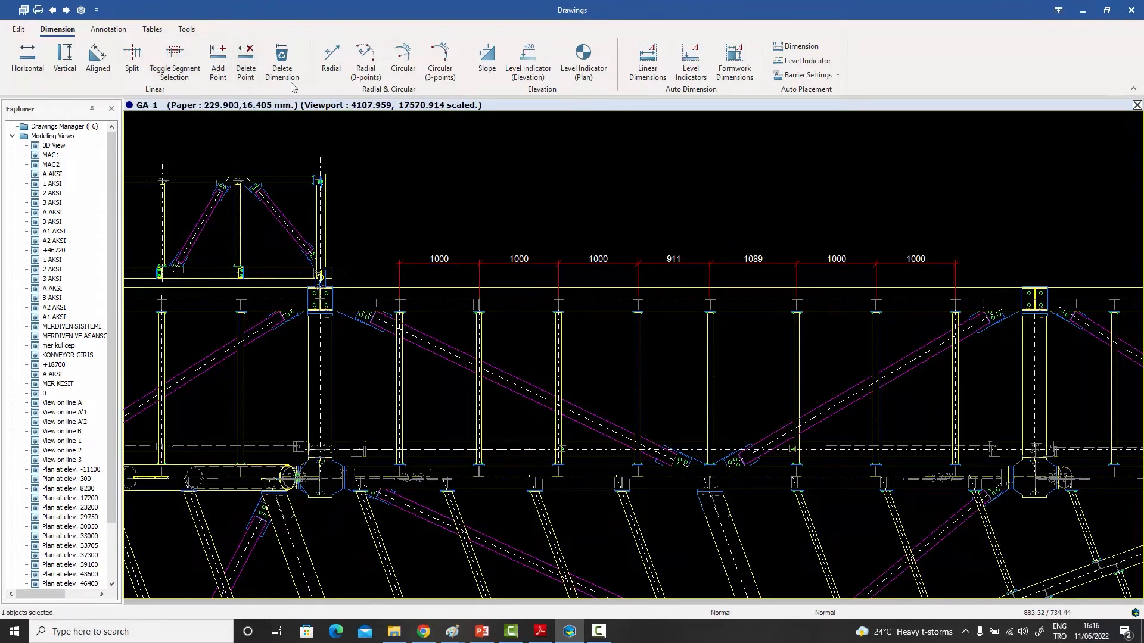
# Enable segment selection and raise the third, fifth and first segments of the horizontal dimension to separate heights.
pyautogui.click(174, 60)
pyautogui.press('Escape')
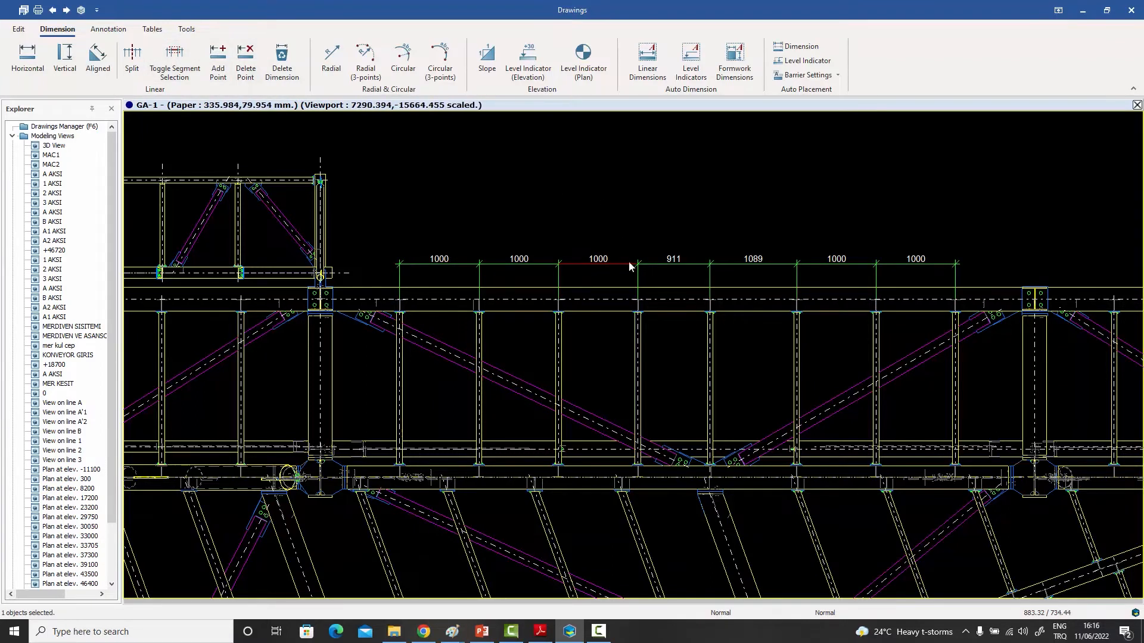
pyautogui.moveTo(622, 259); pyautogui.dragTo(623, 213)
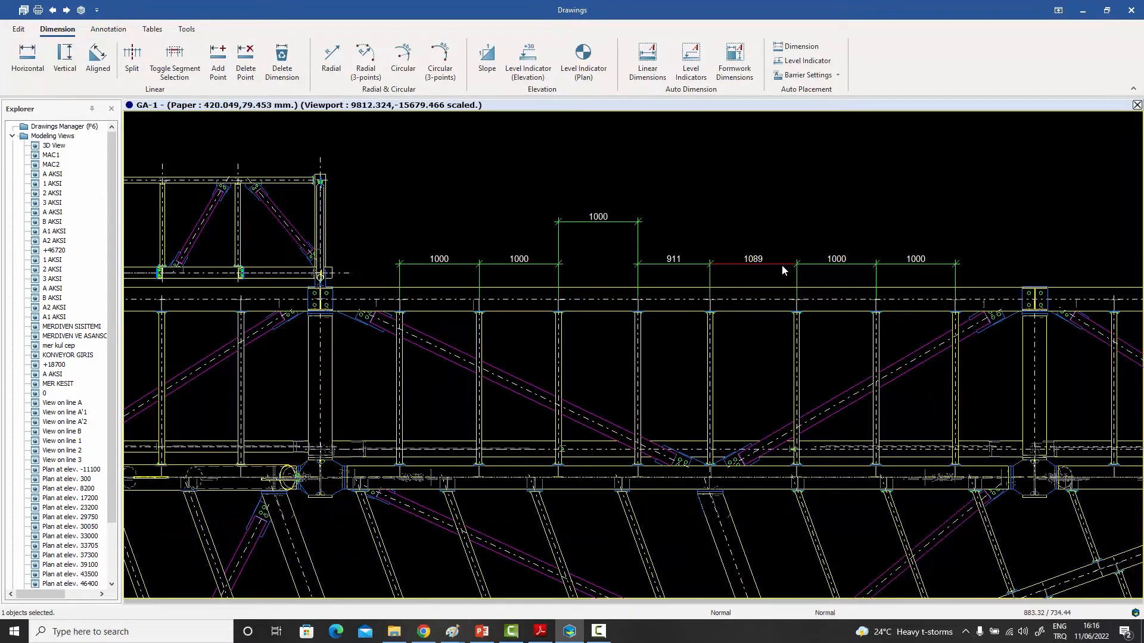
pyautogui.moveTo(782, 265); pyautogui.dragTo(778, 236)
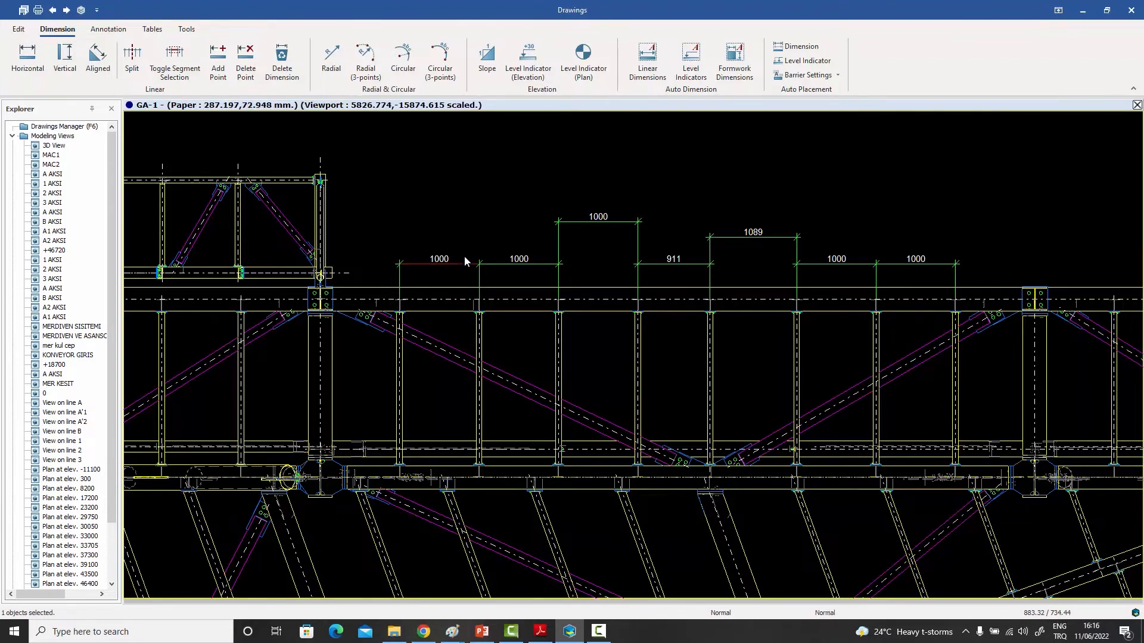
pyautogui.moveTo(459, 259); pyautogui.dragTo(456, 239)
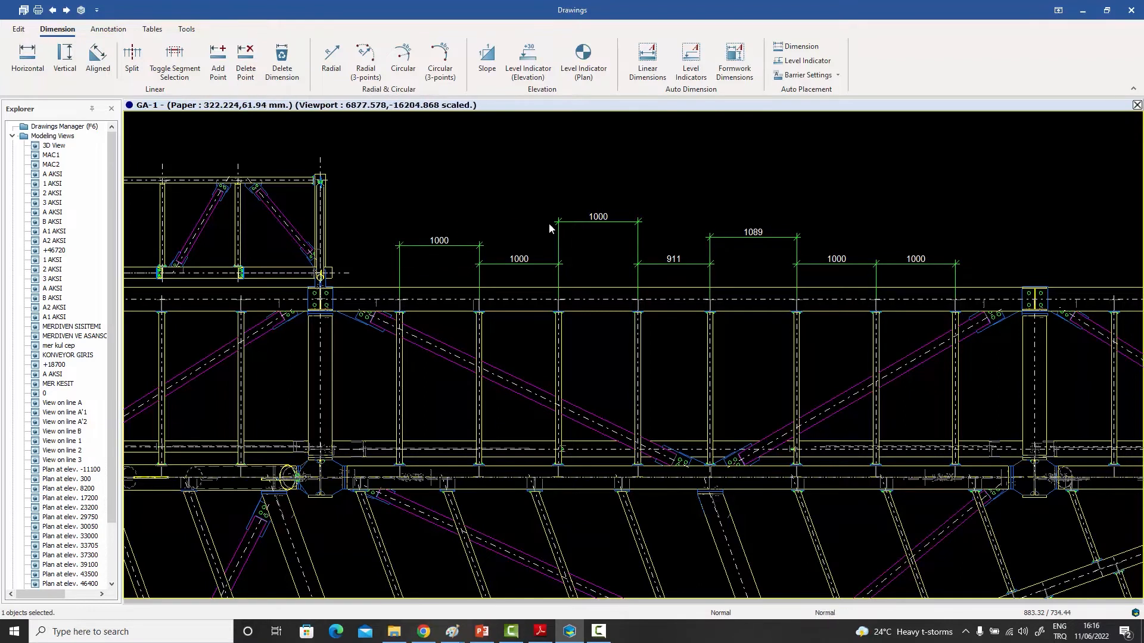
# Disable segment selection and shift the horizontal dimension up and back down as one object.
pyautogui.click(180, 60)
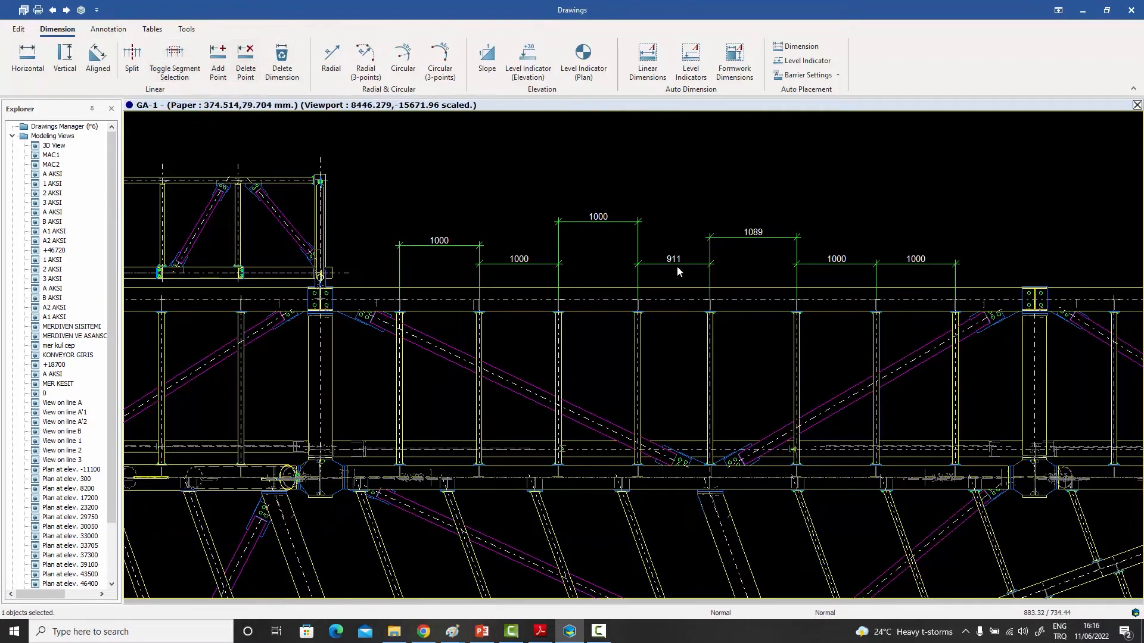
pyautogui.click(823, 264)
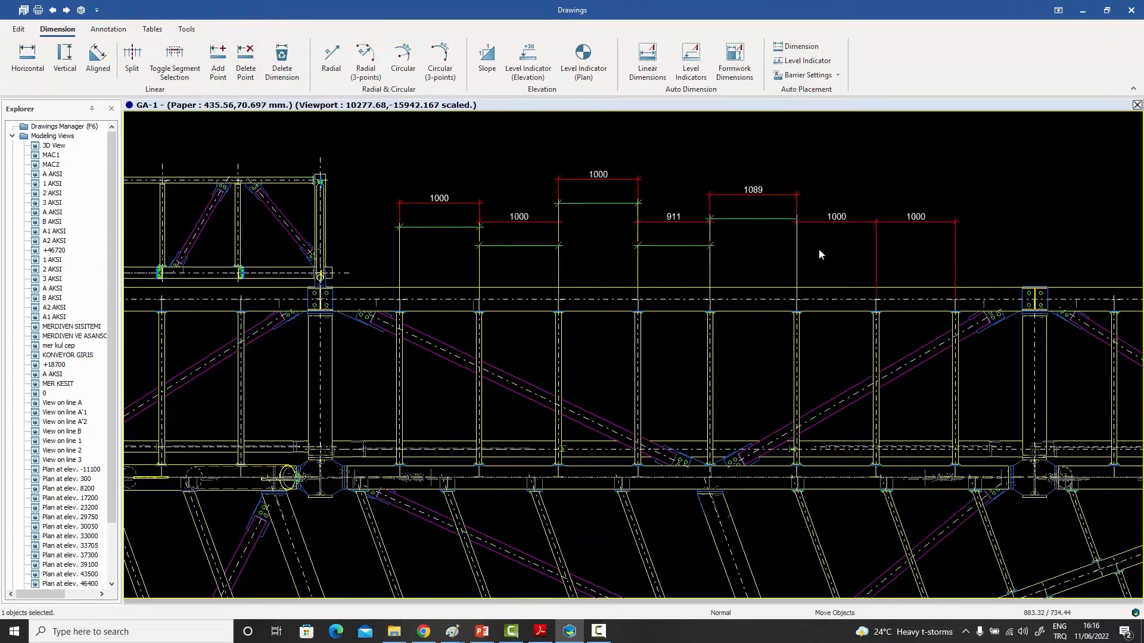
pyautogui.moveTo(818, 269)
pyautogui.mouseDown()
pyautogui.moveTo(816, 232)
pyautogui.moveTo(819, 270)
pyautogui.mouseUp()
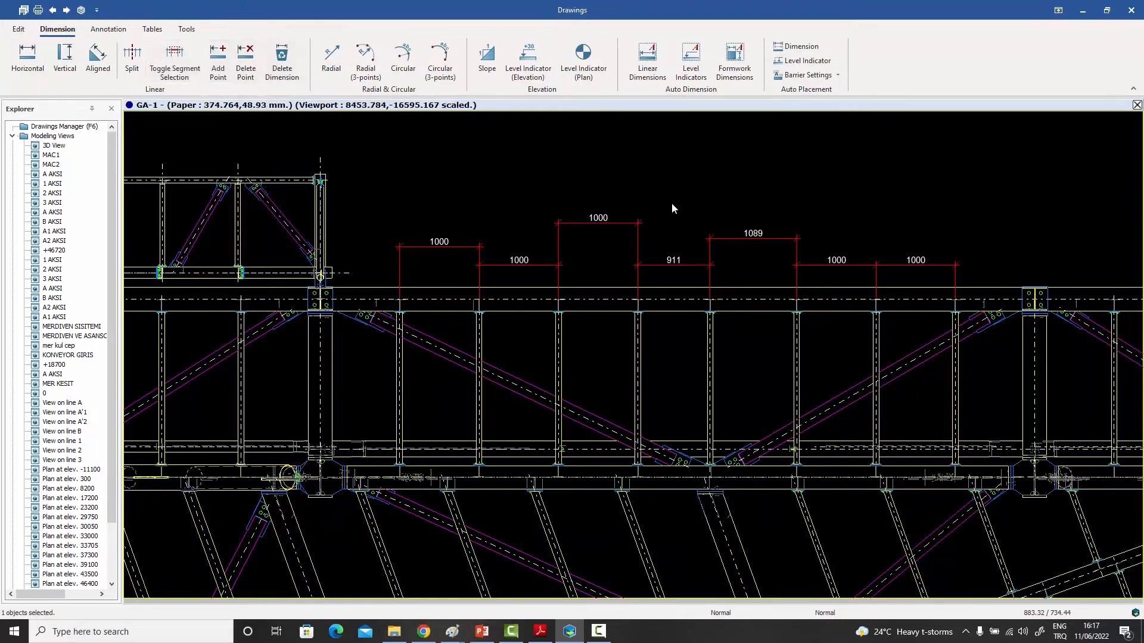
# Clear the segment movements in the horizontal dimension's properties and accept.
pyautogui.doubleClick(618, 228)
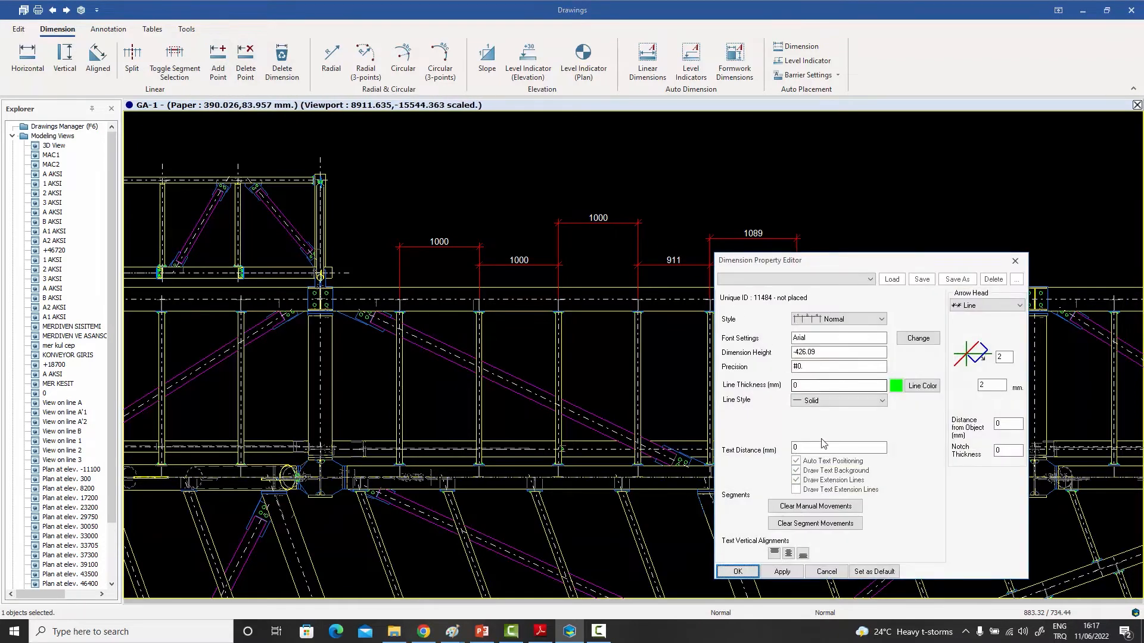
pyautogui.click(817, 524)
pyautogui.click(737, 572)
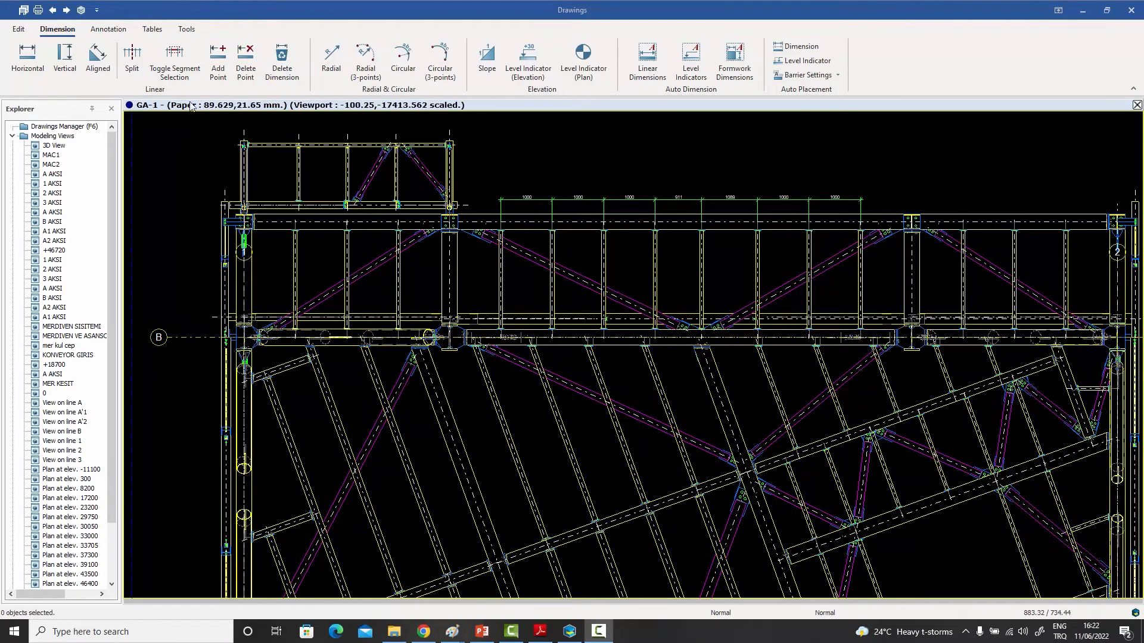
# Place an aligned dimension between two neighbouring secondary beams along the inclined main beam's axis.
pyautogui.click(98, 55)
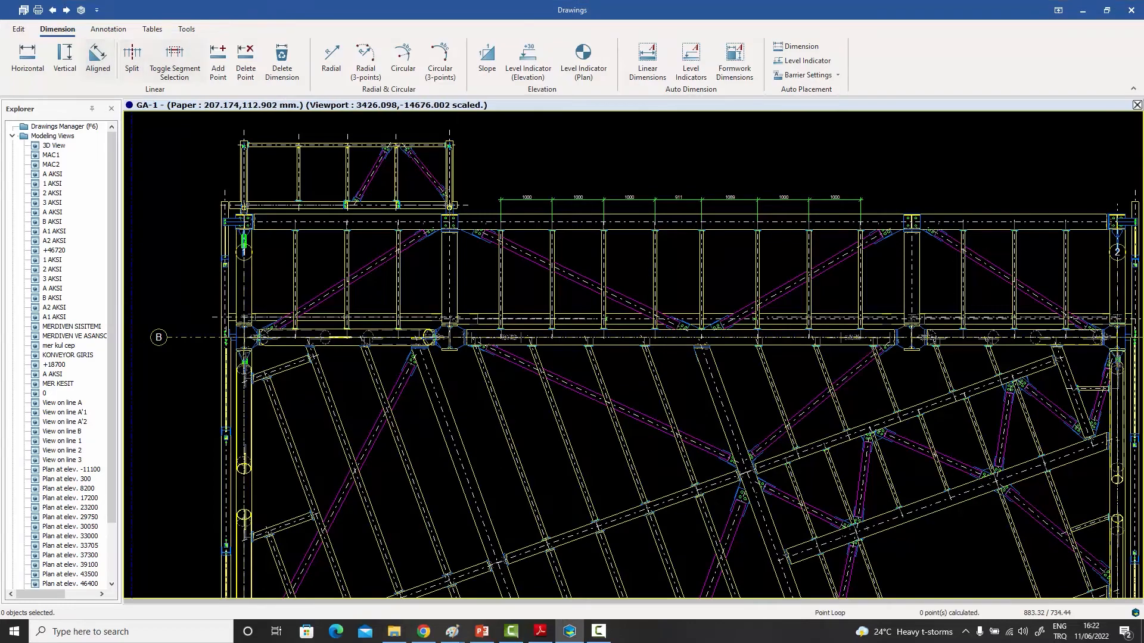
pyautogui.scroll(-5, 655, 526)
pyautogui.scroll(8, 656, 526)
pyautogui.scroll(12, 437, 331)
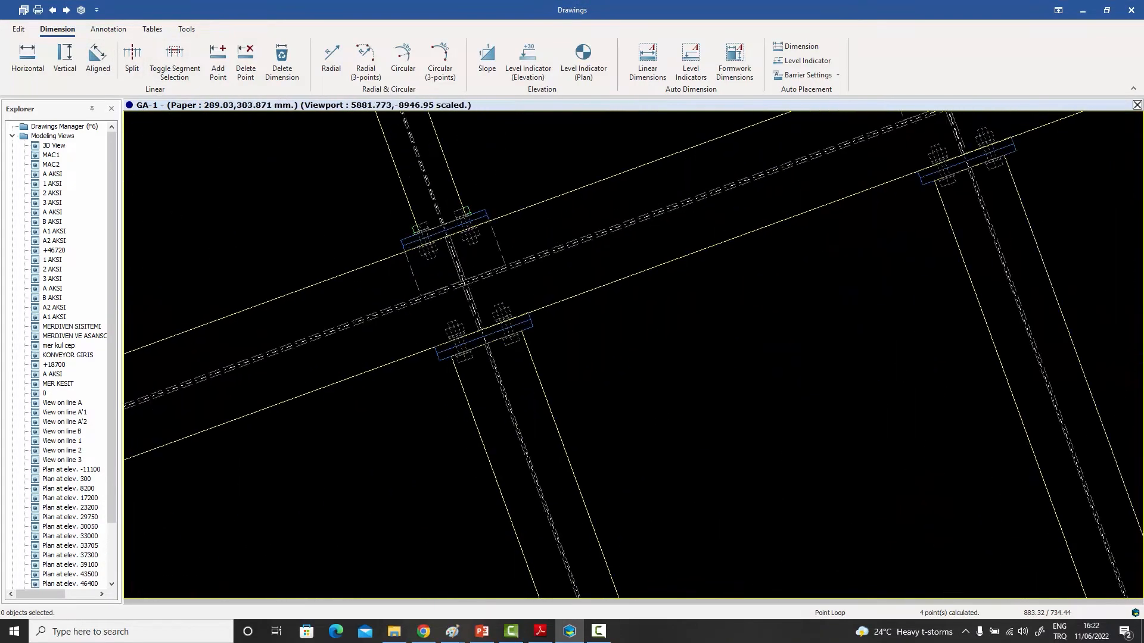
pyautogui.scroll(-8, 495, 274)
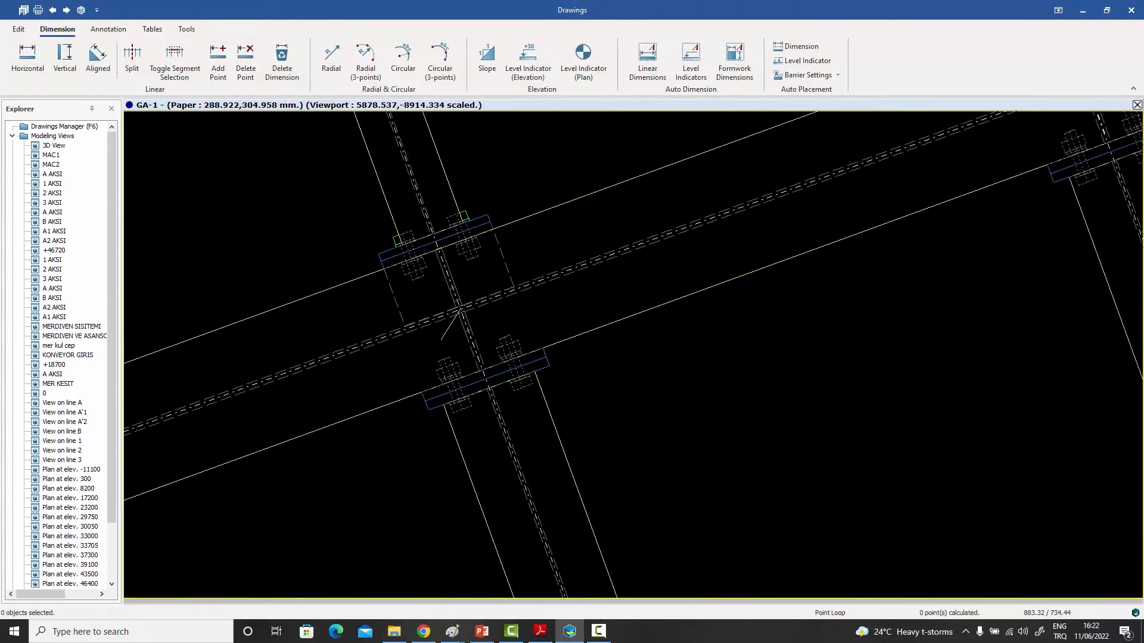
pyautogui.scroll(8, 373, 379)
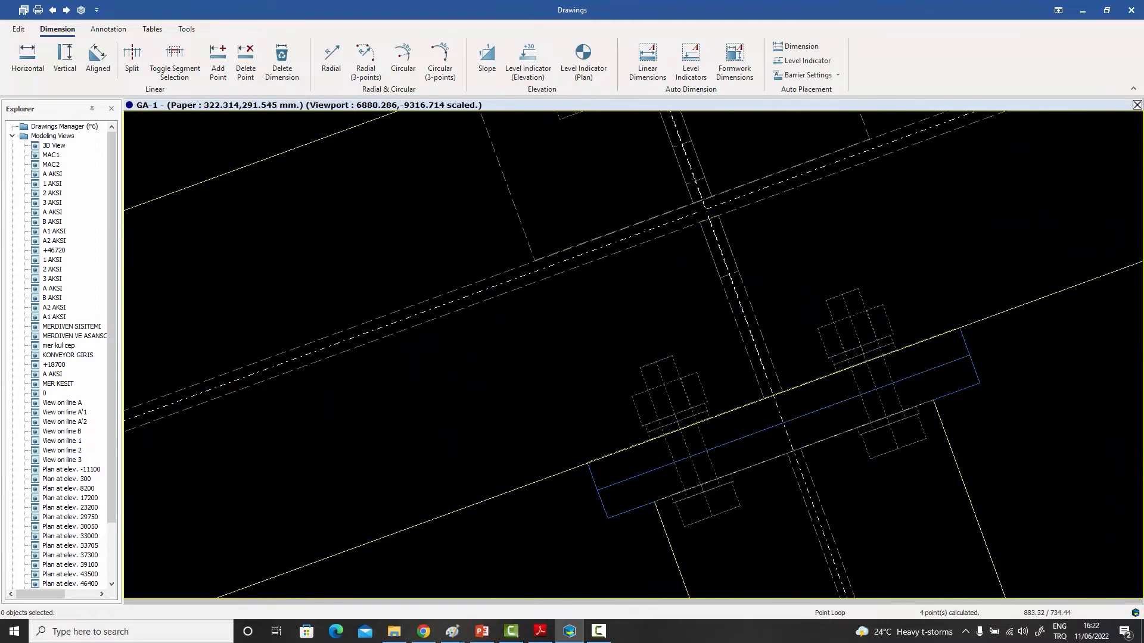
pyautogui.click(374, 379)
pyautogui.scroll(-8, 394, 406)
pyautogui.click(716, 290)
pyautogui.scroll(-3, 717, 290)
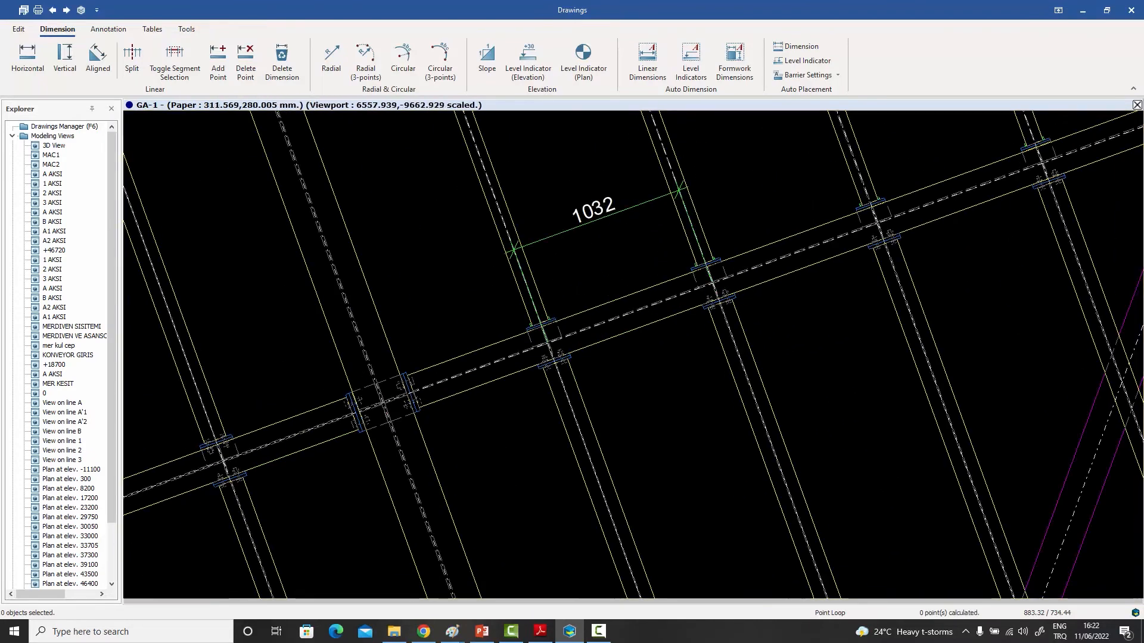
# Add points to the aligned dimension at the next two secondary beam axes along the inclined beam and end the command.
pyautogui.rightClick(648, 202)
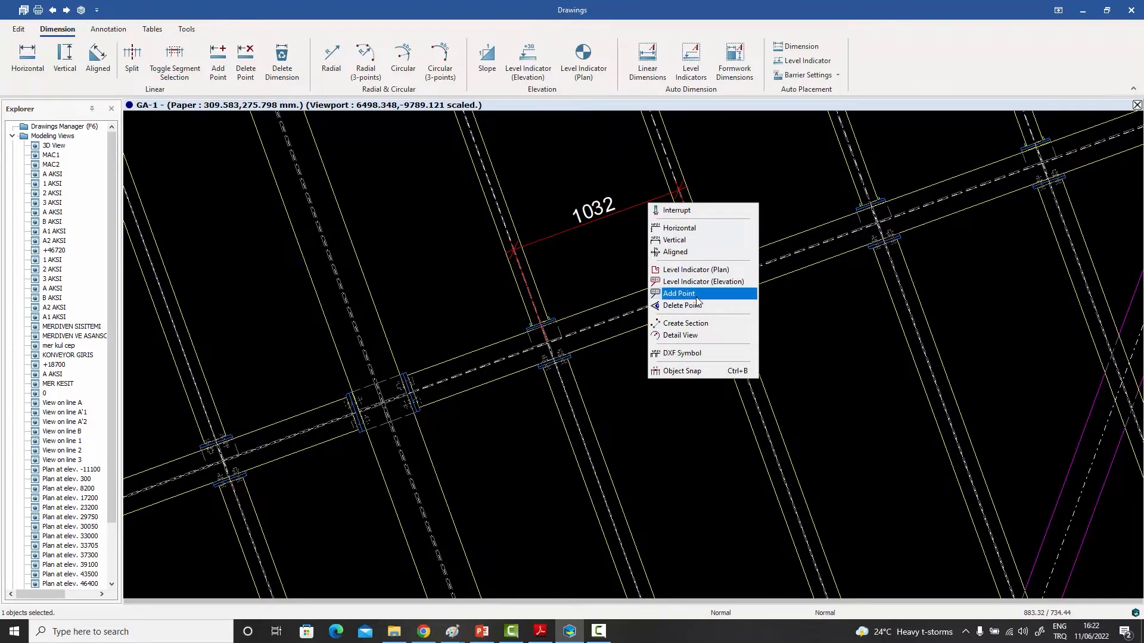
pyautogui.click(679, 293)
pyautogui.scroll(4, 864, 227)
pyautogui.scroll(2, 883, 210)
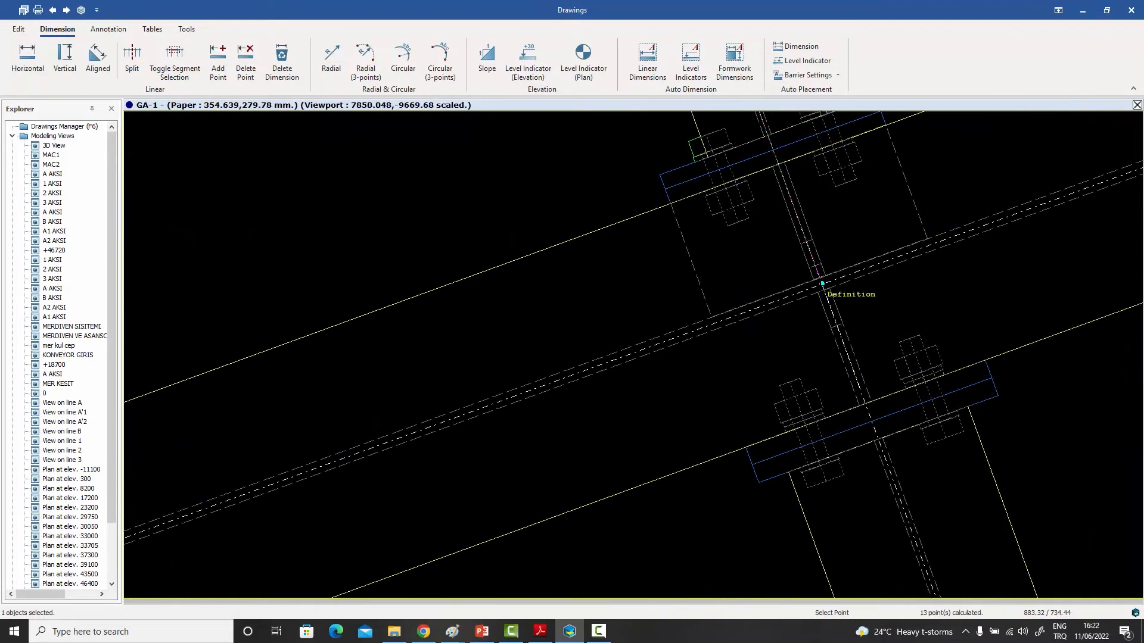
pyautogui.click(822, 280)
pyautogui.scroll(-6, 707, 319)
pyautogui.scroll(-2, 706, 320)
pyautogui.scroll(8, 707, 319)
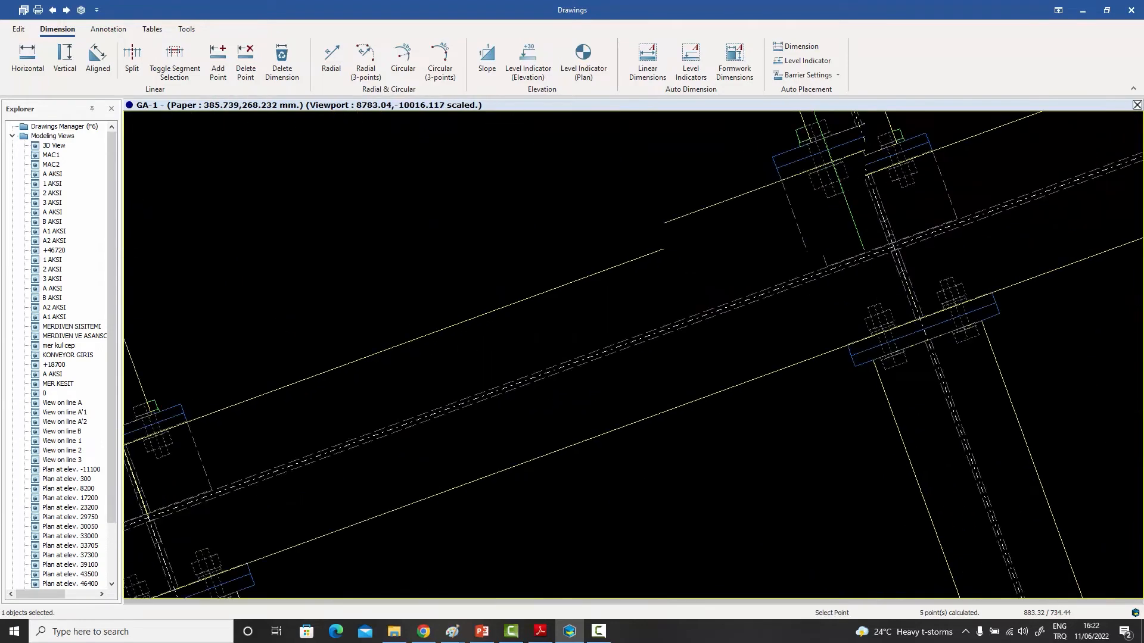
pyautogui.scroll(-5, 707, 320)
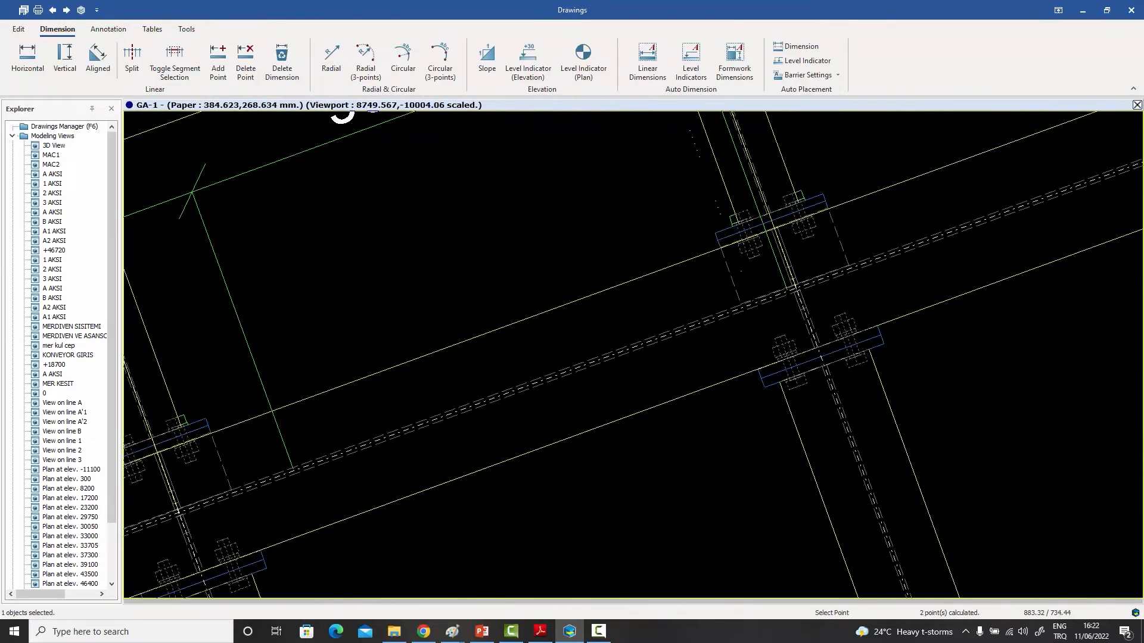
pyautogui.rightClick(611, 225)
pyautogui.click(633, 232)
pyautogui.scroll(-3, 628, 253)
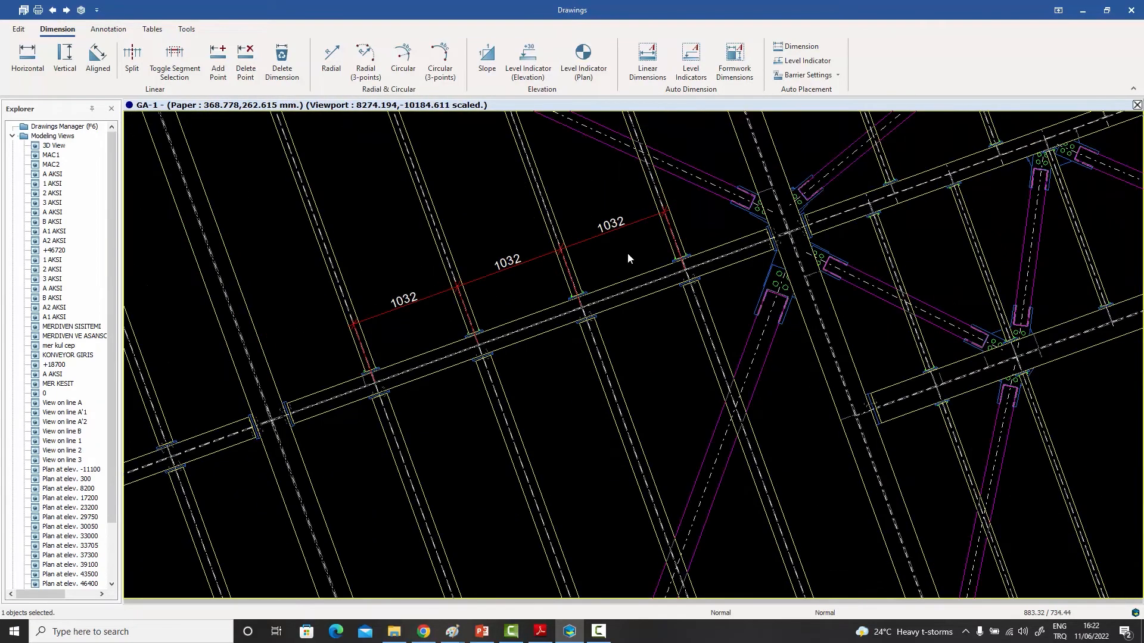
# Place a slope symbol on the axis of the diagonal brace in the plan's upper bay.
pyautogui.moveTo(624, 255); pyautogui.dragTo(651, 266, button='middle')
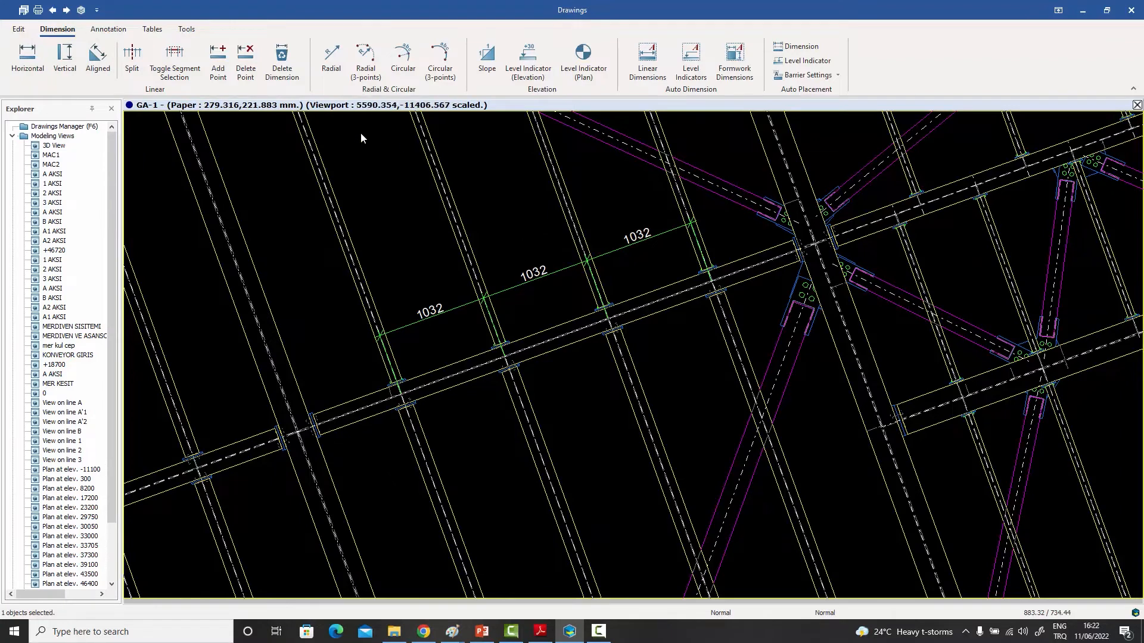
pyautogui.click(487, 60)
pyautogui.scroll(-5, 465, 173)
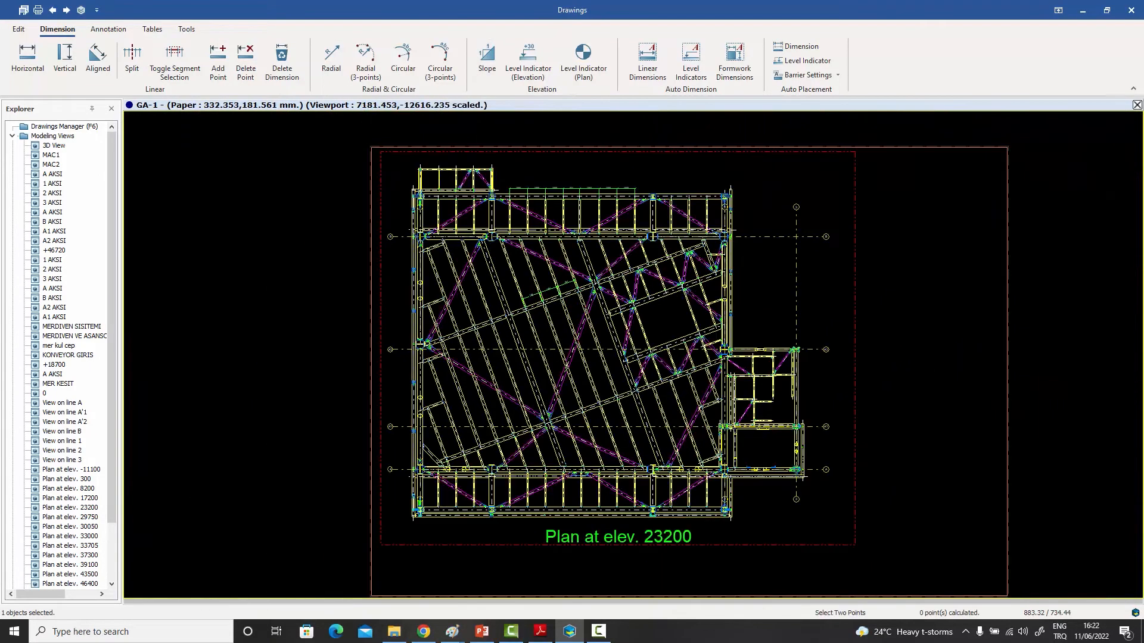
pyautogui.scroll(4, 464, 173)
pyautogui.scroll(3, 599, 263)
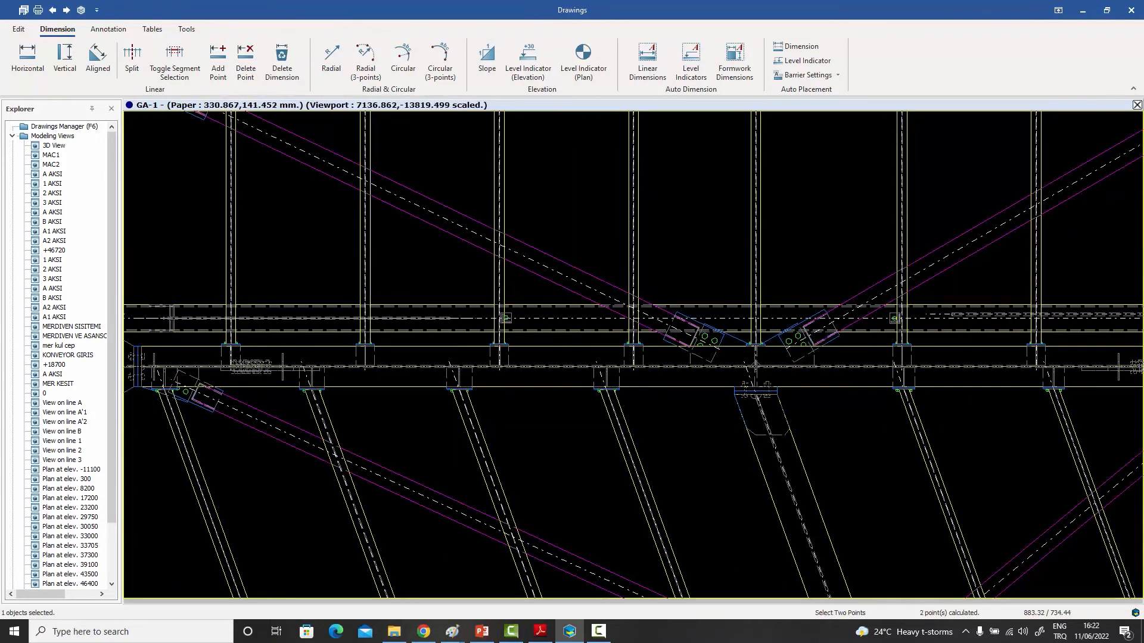
pyautogui.scroll(2, 581, 288)
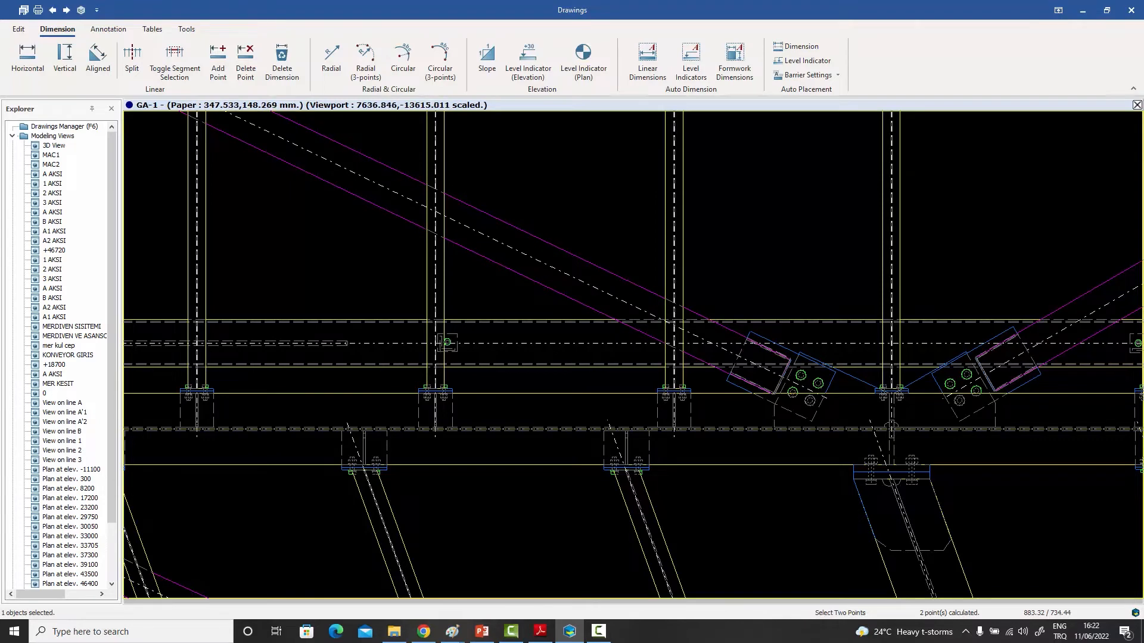
pyautogui.click(489, 237)
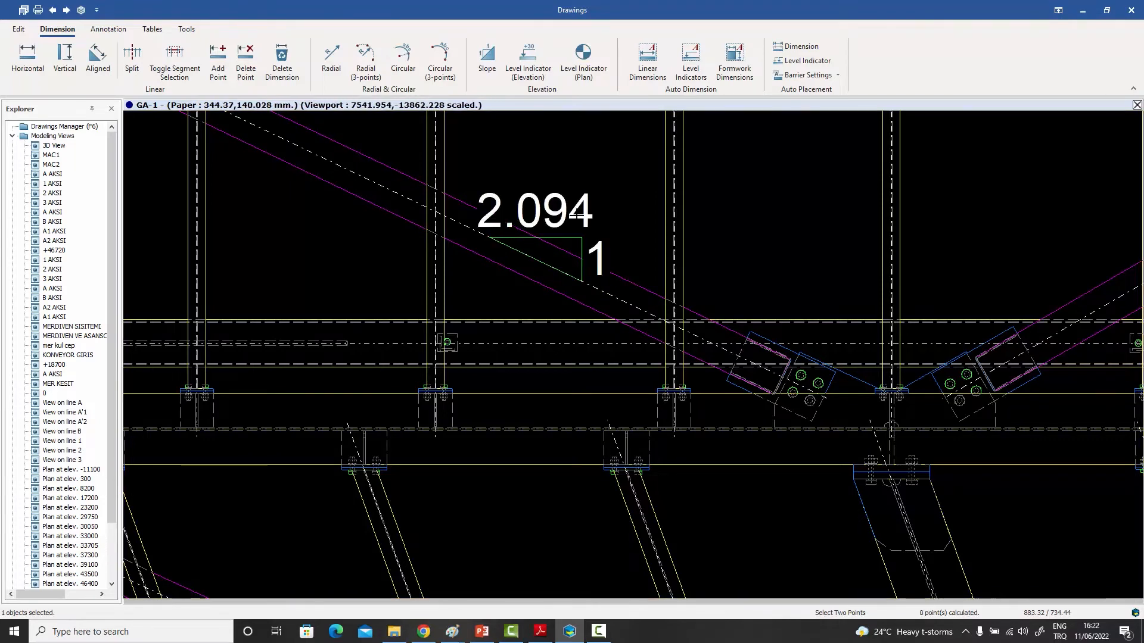
pyautogui.scroll(-2, 595, 217)
pyautogui.press('Escape')
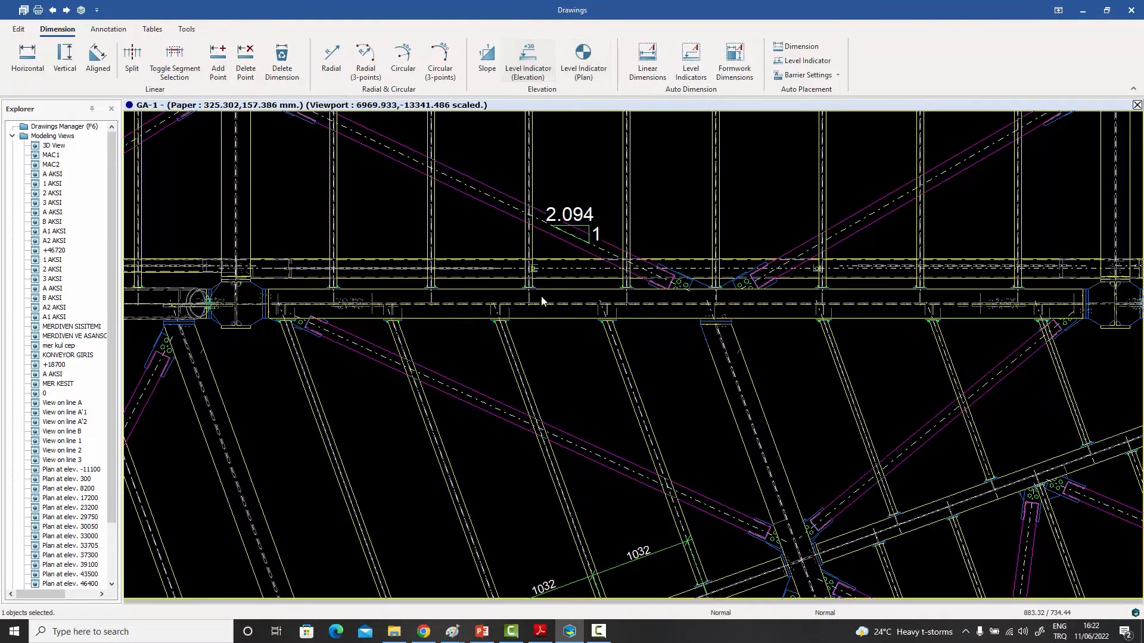
# Place a plan level indicator defined at the secondary beam's node on the main beam in the upper bay, beside the slope symbol.
pyautogui.click(584, 59)
pyautogui.scroll(2, 573, 301)
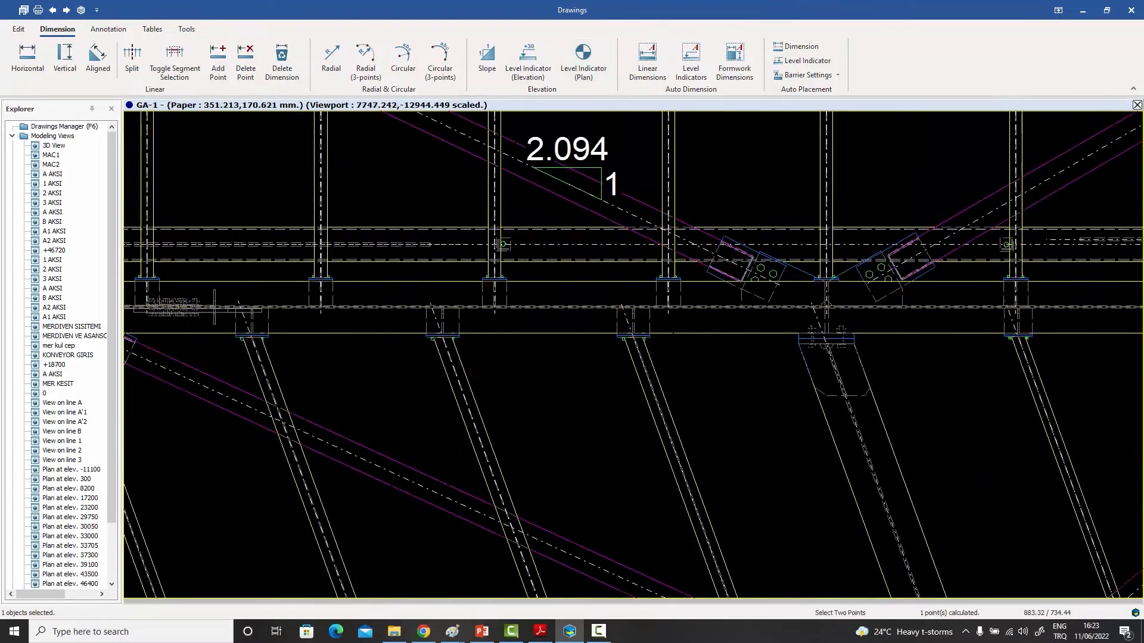
pyautogui.scroll(3, 671, 309)
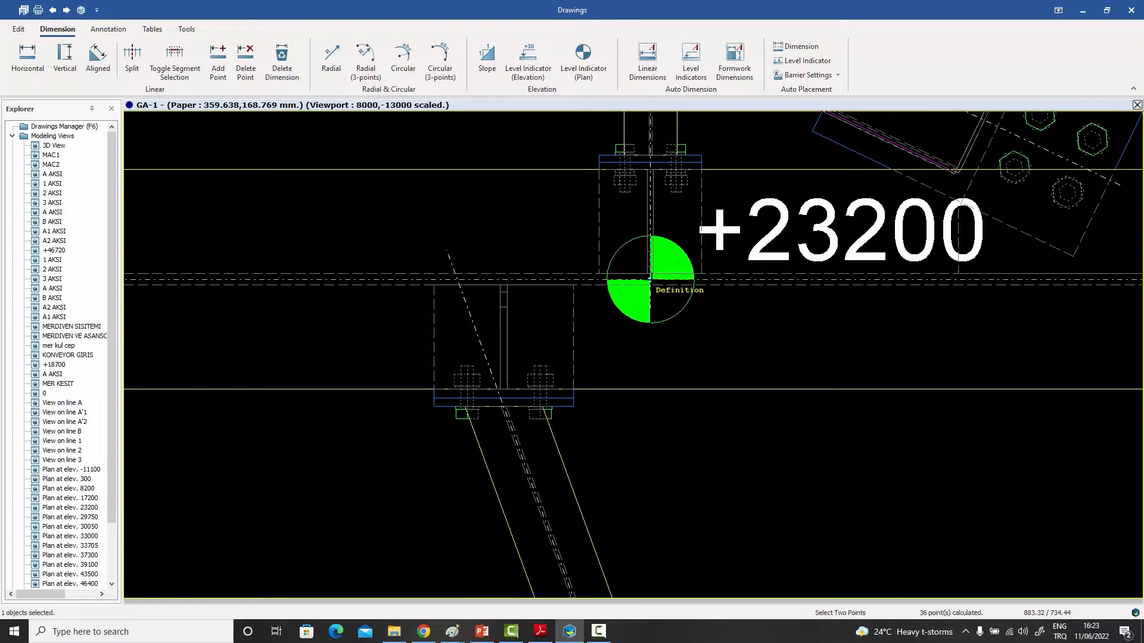
pyautogui.scroll(-5, 650, 278)
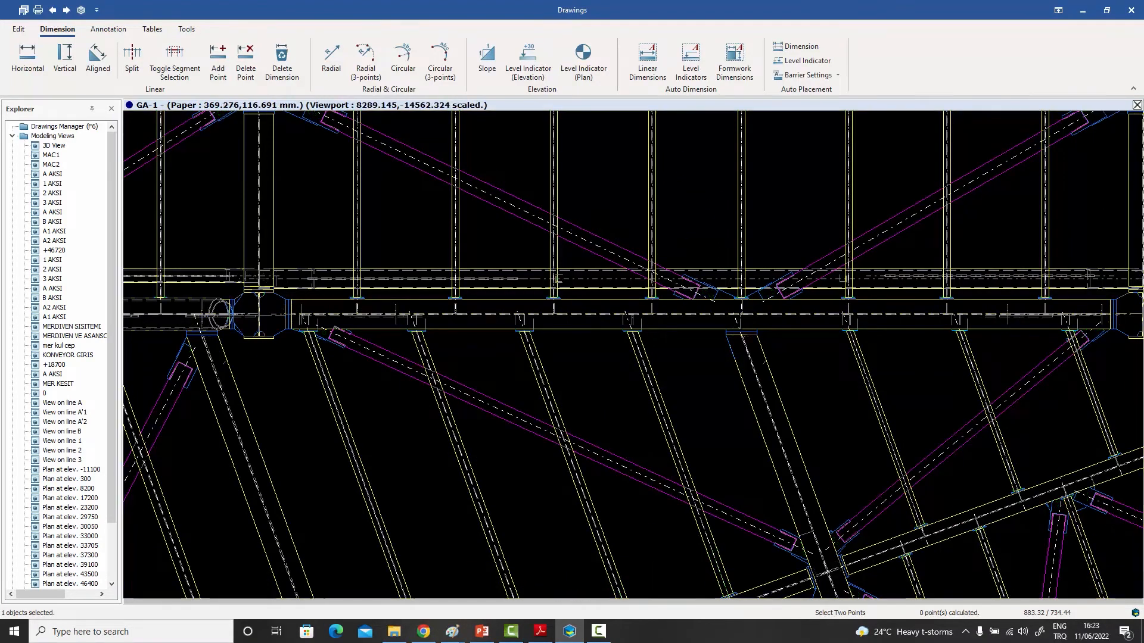
pyautogui.rightClick(699, 186)
pyautogui.click(714, 191)
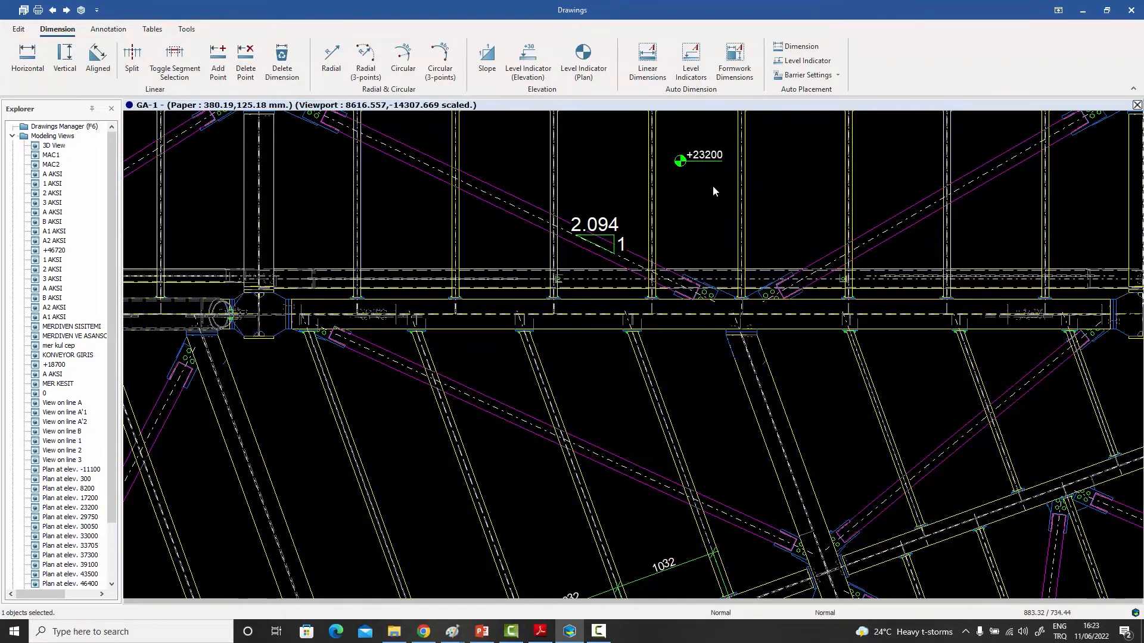
pyautogui.moveTo(706, 190); pyautogui.dragTo(640, 254, button='middle')
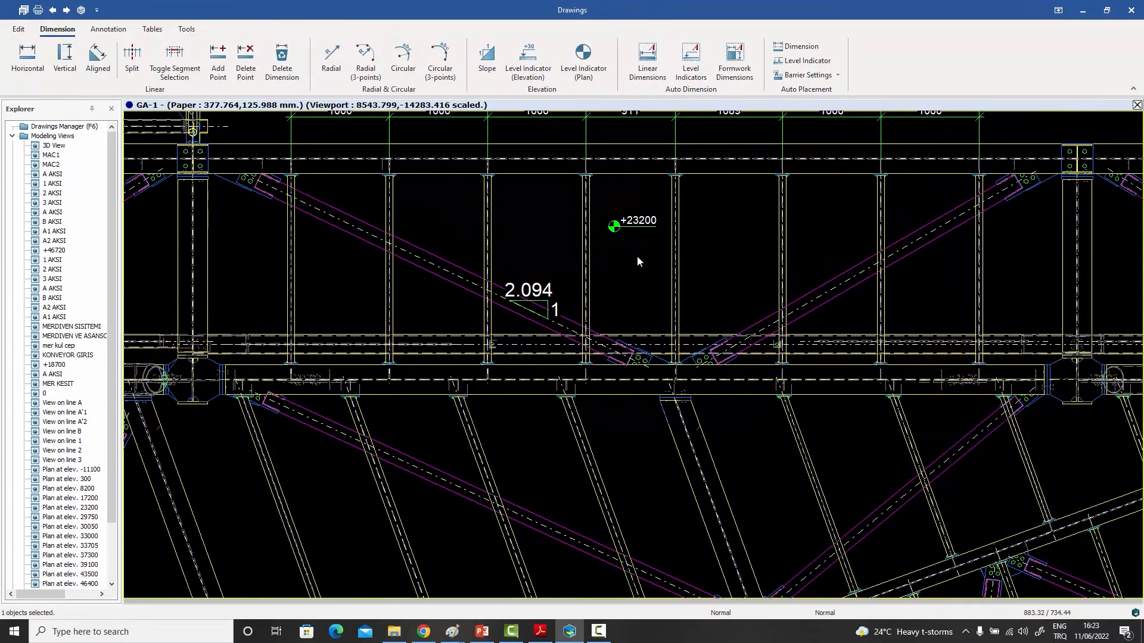
pyautogui.scroll(-5, 637, 260)
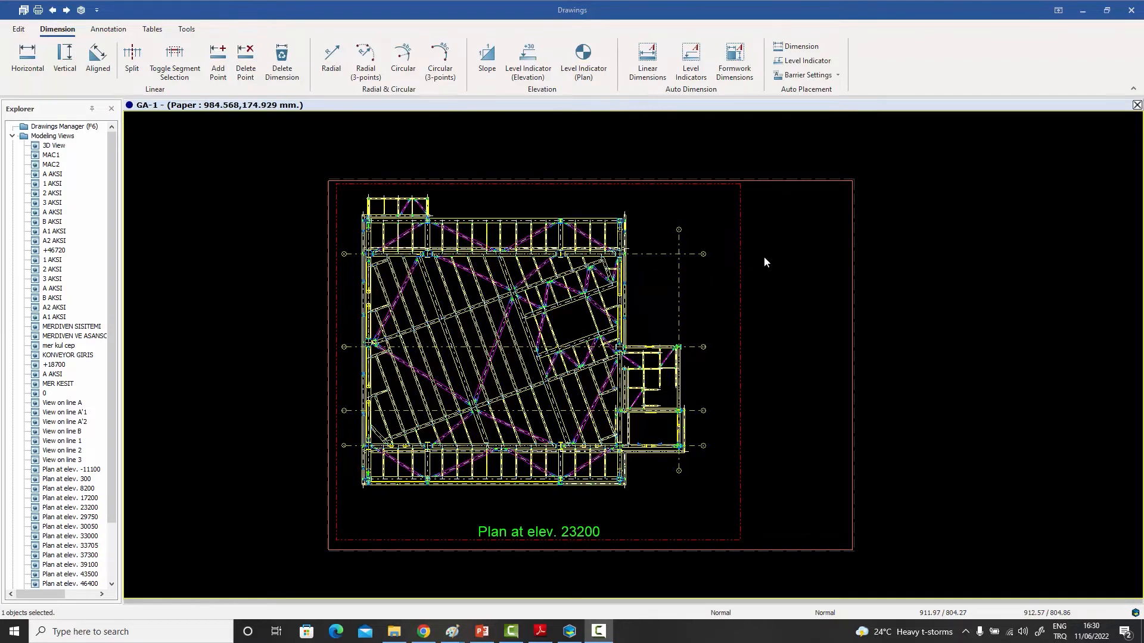
# Review the general and steel general arrangement options for dimension placement, and create automatic linear dimensions on the plan.
pyautogui.click(647, 58)
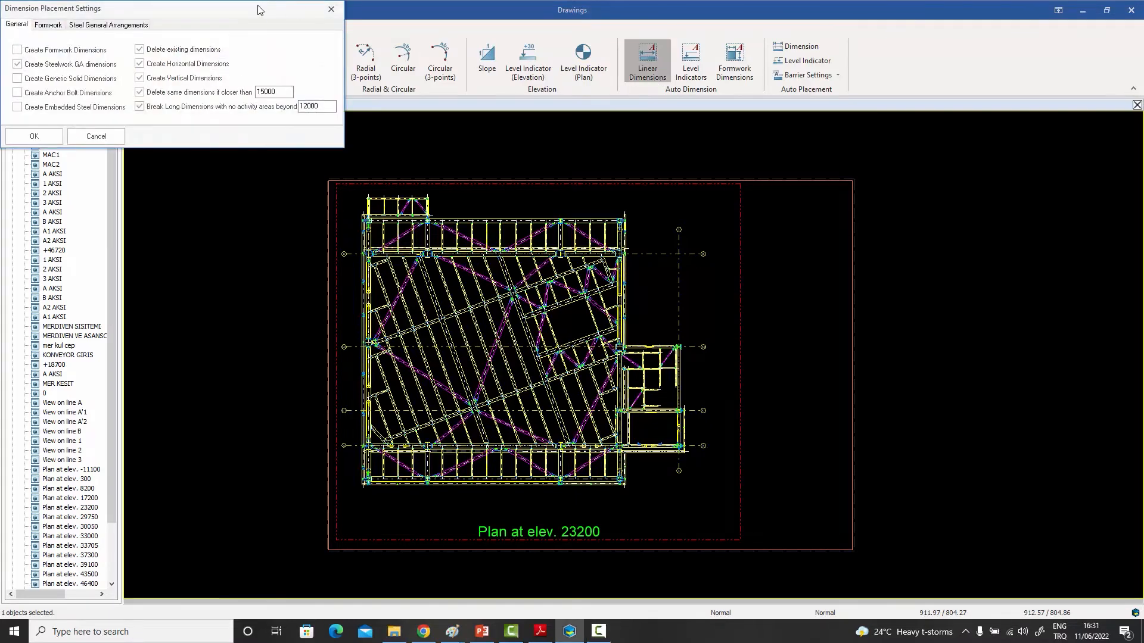
pyautogui.moveTo(258, 10); pyautogui.dragTo(459, 81)
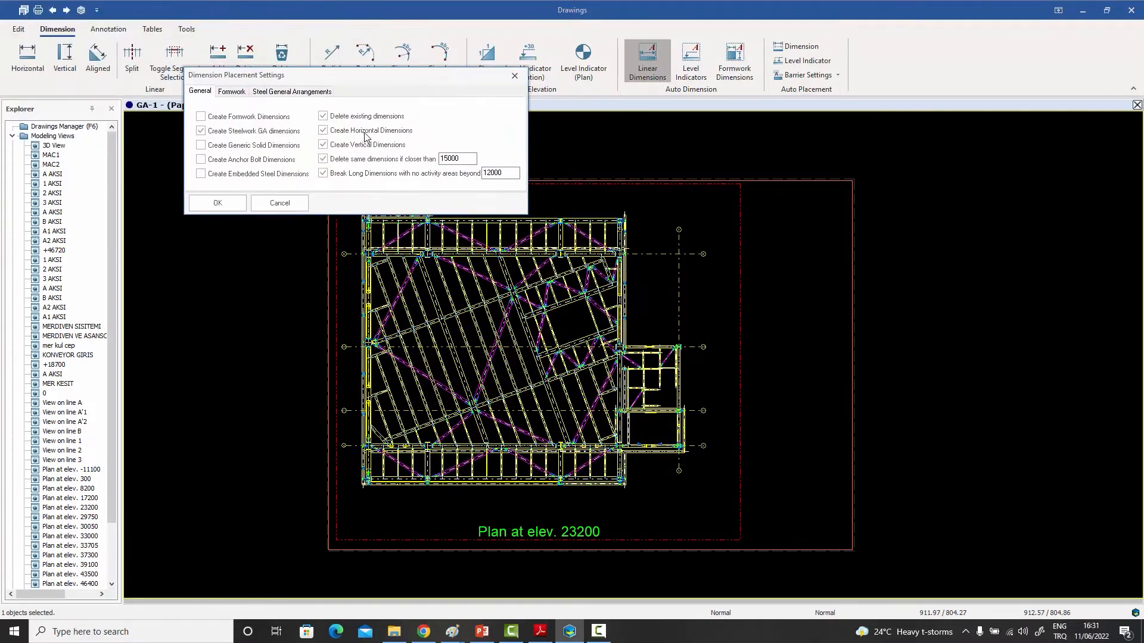
pyautogui.click(215, 118)
pyautogui.click(289, 93)
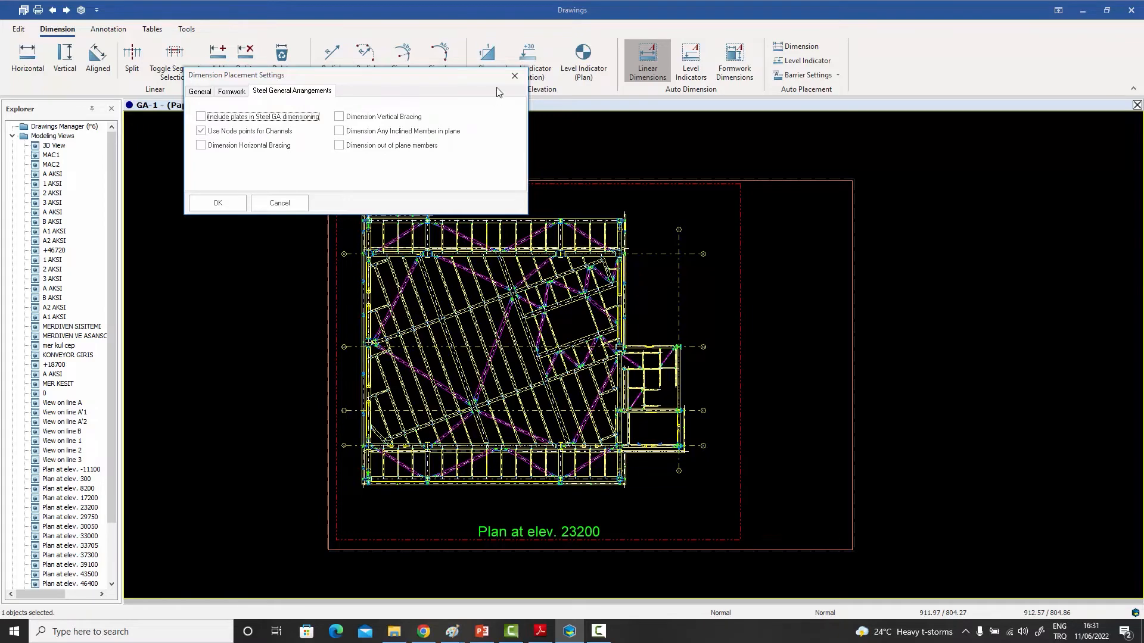
pyautogui.click(514, 75)
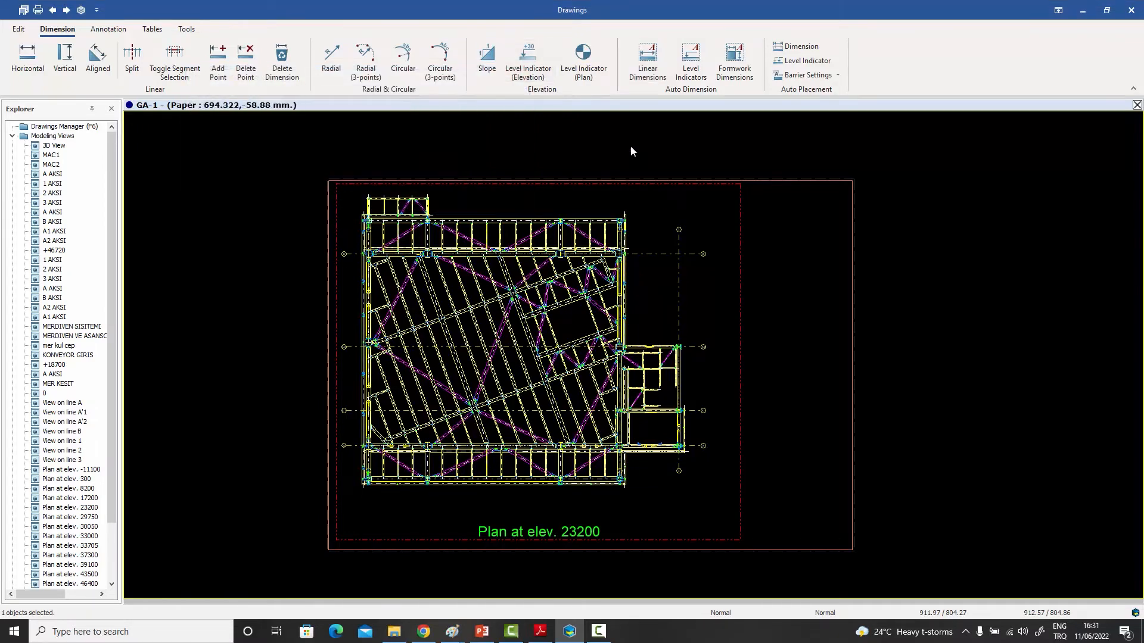
pyautogui.click(645, 71)
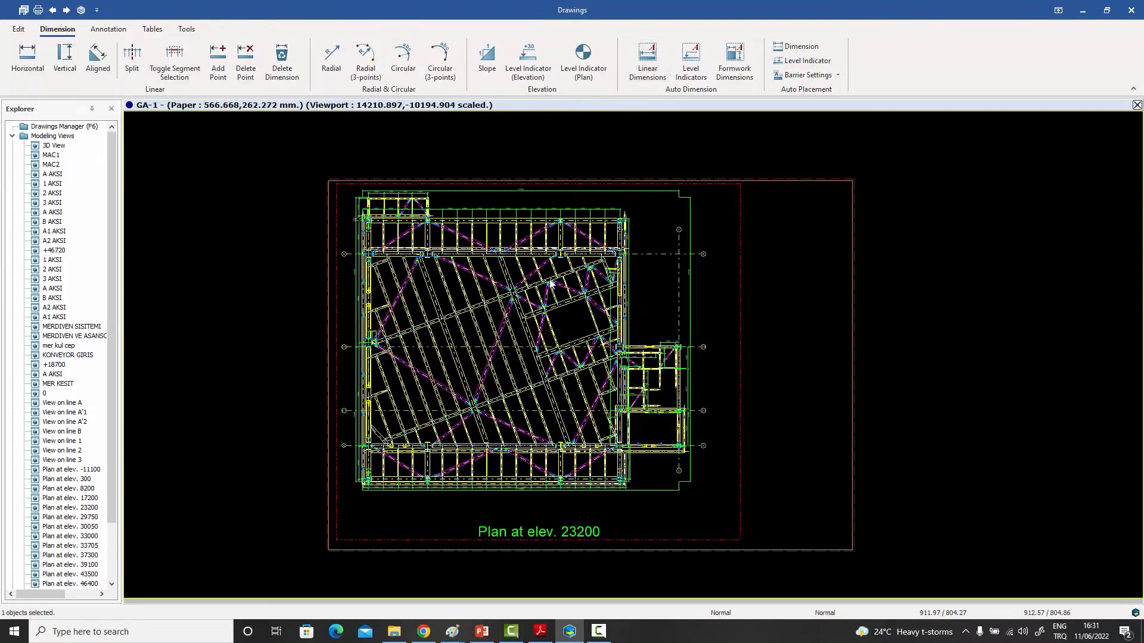
# Examine the automatic dimensions along the plan's edges, around axis A'2 and in the side bay between axes A'2 and A'1.
pyautogui.scroll(5, 402, 186)
pyautogui.moveTo(634, 278); pyautogui.dragTo(439, 244, button='middle')
pyautogui.moveTo(699, 290); pyautogui.dragTo(427, 270, button='middle')
pyautogui.moveTo(780, 306); pyautogui.dragTo(524, 264, button='middle')
pyautogui.scroll(-8, 592, 317)
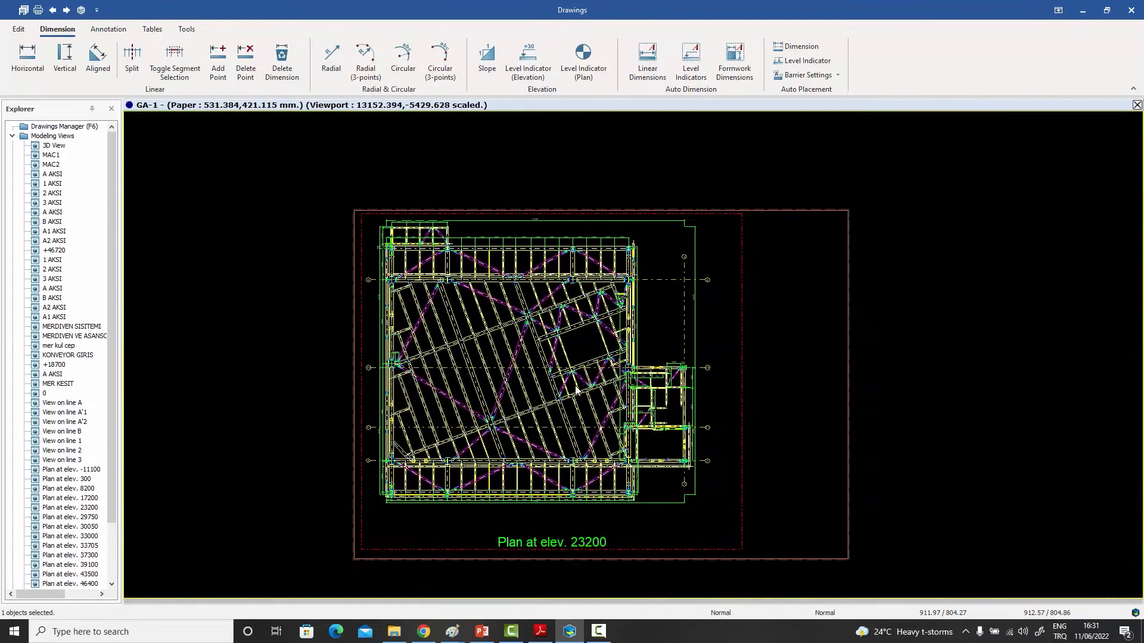
pyautogui.scroll(6, 558, 430)
pyautogui.scroll(1, 581, 368)
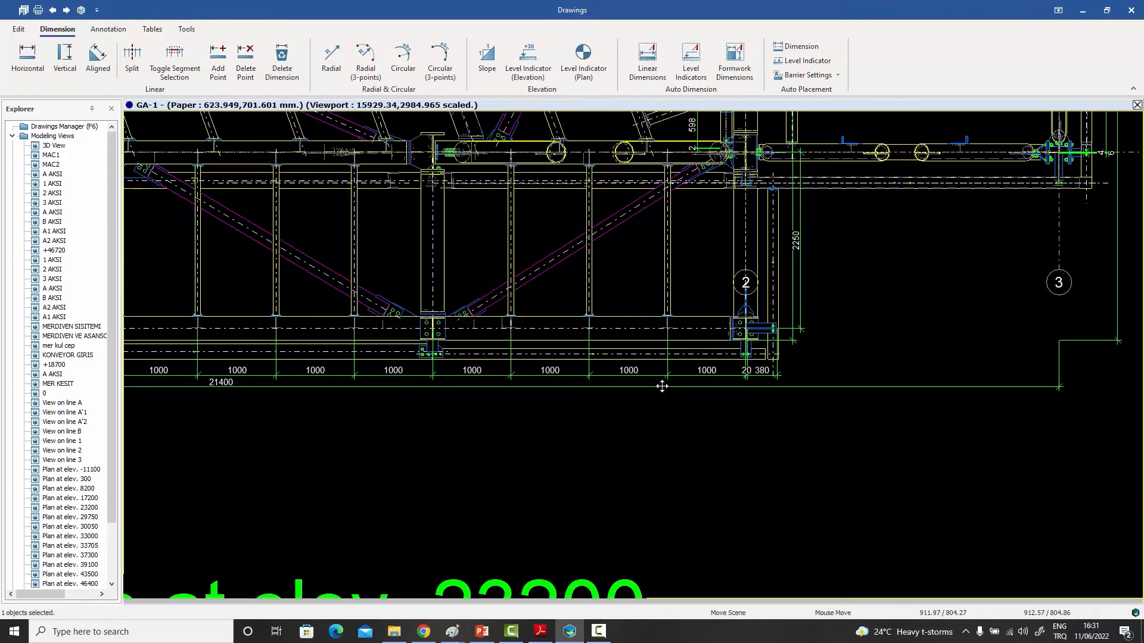
pyautogui.moveTo(662, 386); pyautogui.dragTo(581, 374, button='middle')
pyautogui.moveTo(494, 360); pyautogui.dragTo(897, 362, button='middle')
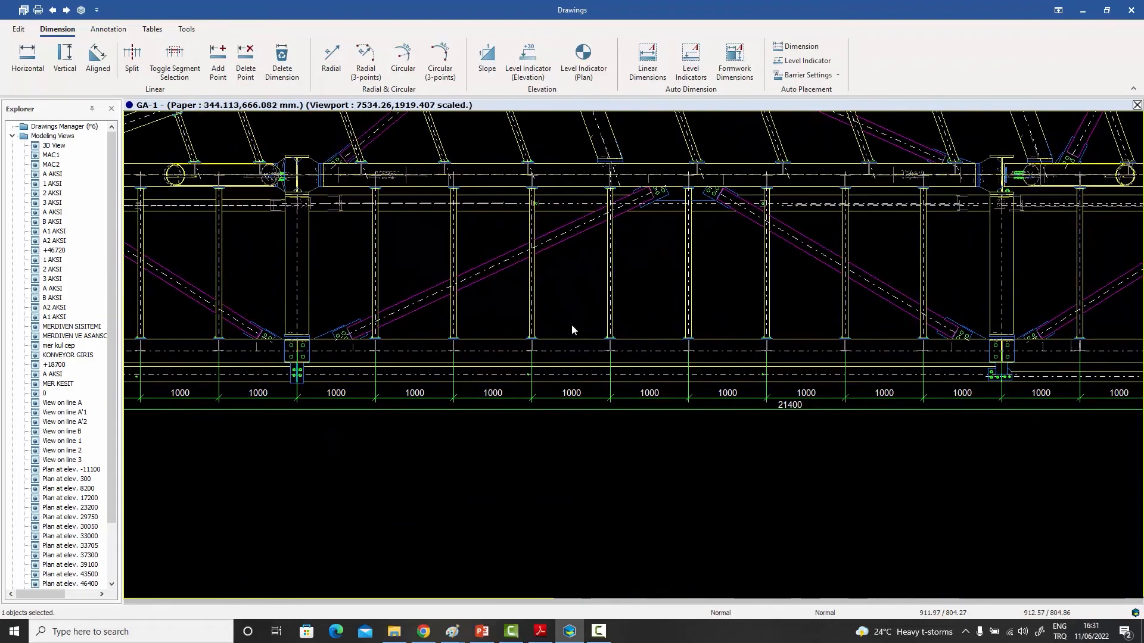
pyautogui.moveTo(570, 325); pyautogui.dragTo(801, 343, button='middle')
pyautogui.moveTo(490, 298); pyautogui.dragTo(690, 346, button='middle')
pyautogui.moveTo(603, 326); pyautogui.dragTo(642, 490, button='middle')
pyautogui.moveTo(559, 267); pyautogui.dragTo(559, 446, button='middle')
pyautogui.moveTo(568, 322); pyautogui.dragTo(568, 353, button='middle')
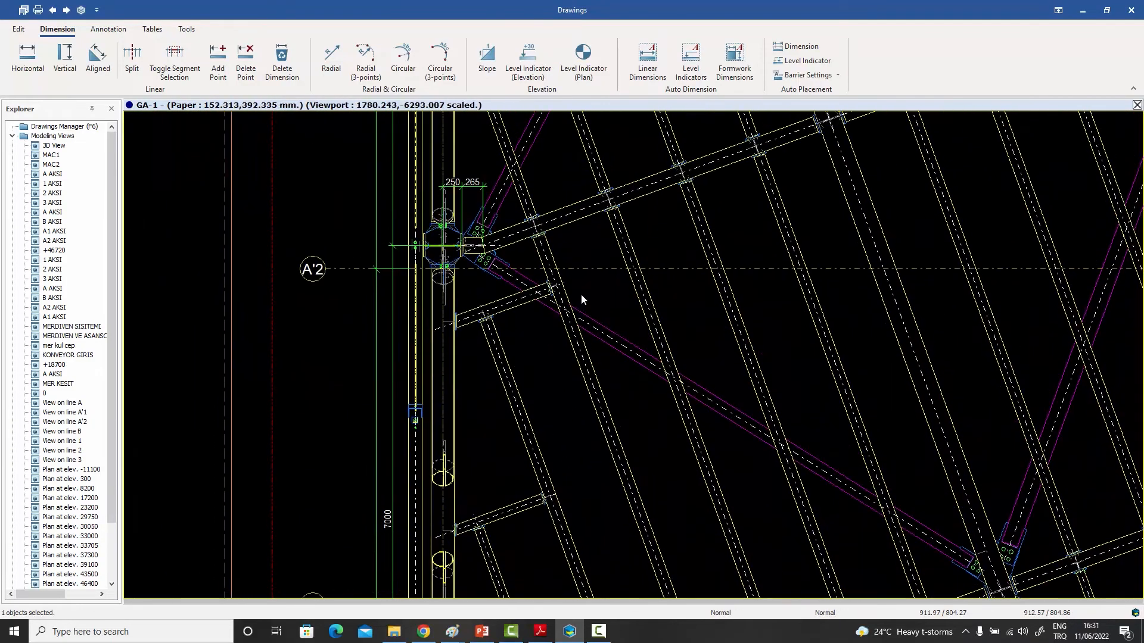
pyautogui.moveTo(581, 294); pyautogui.dragTo(570, 348, button='middle')
pyautogui.scroll(-4, 569, 340)
pyautogui.scroll(-3, 641, 346)
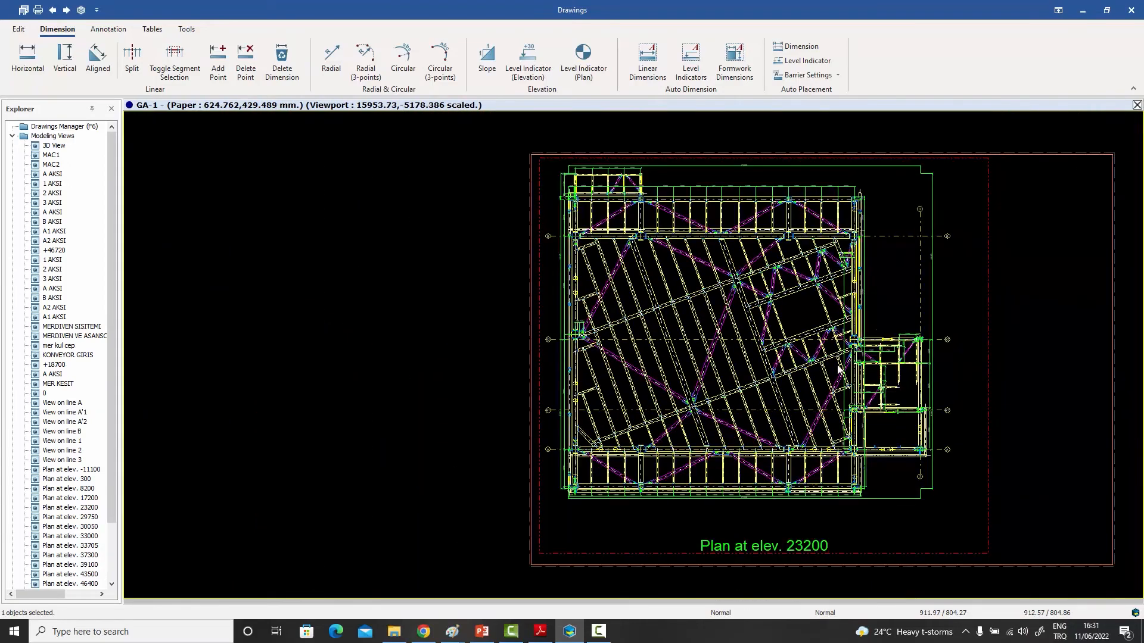
pyautogui.moveTo(836, 365); pyautogui.dragTo(671, 356, button='middle')
pyautogui.scroll(4, 763, 352)
pyautogui.scroll(3, 721, 344)
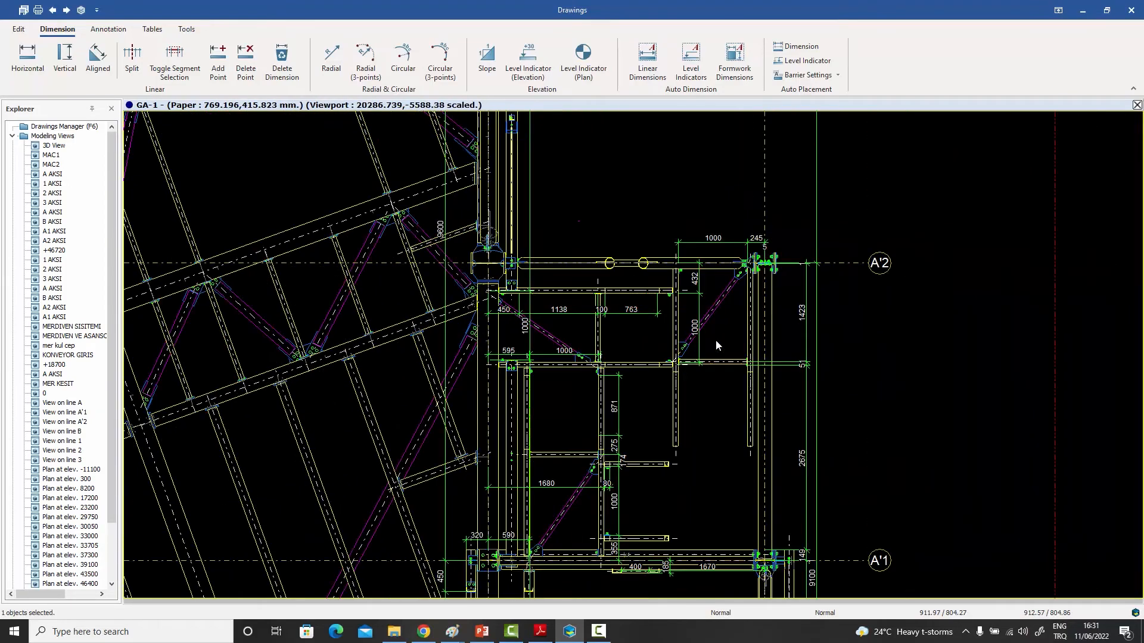
pyautogui.scroll(-7, 716, 342)
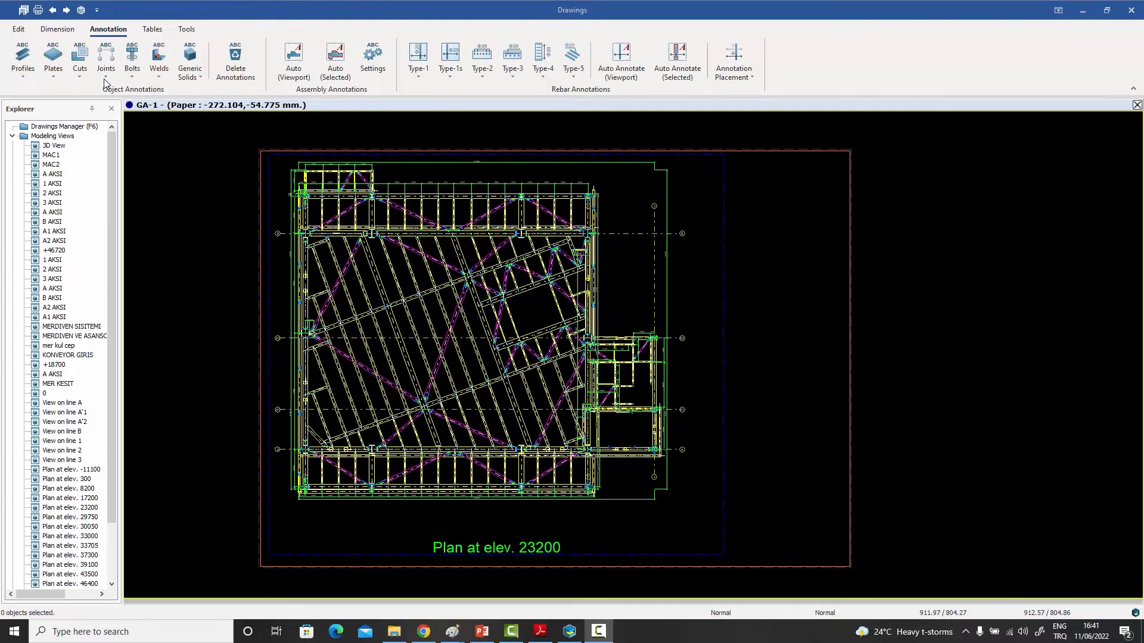
# Open the profile annotation settings and remove Profile Name and Actual Assembly No from the position above the beam's middle.
pyautogui.click(23, 76)
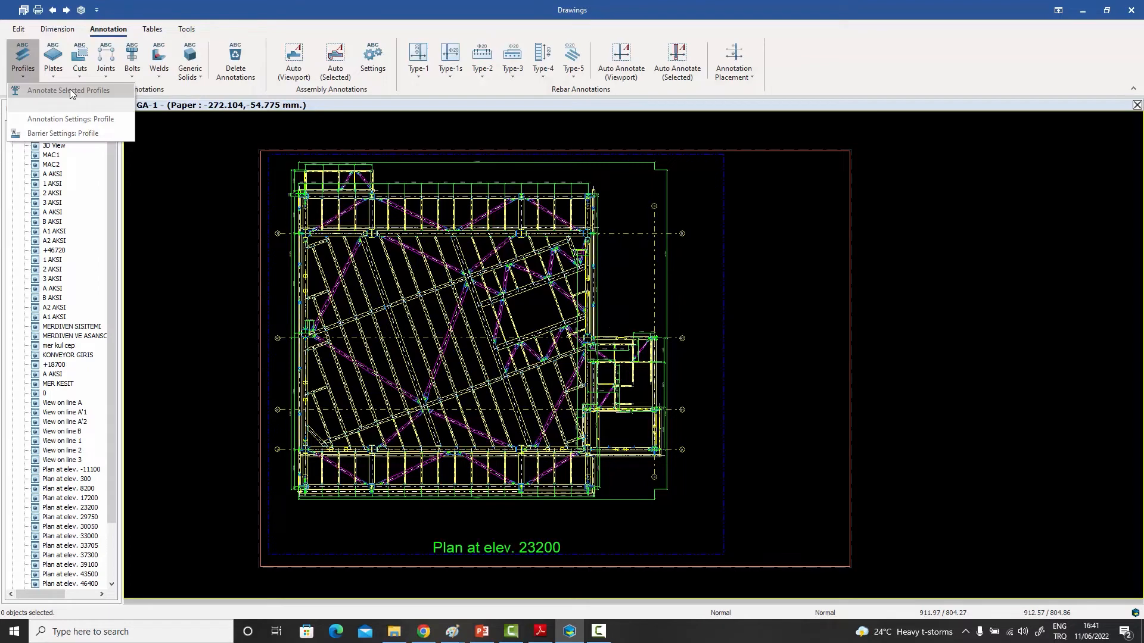
pyautogui.click(73, 122)
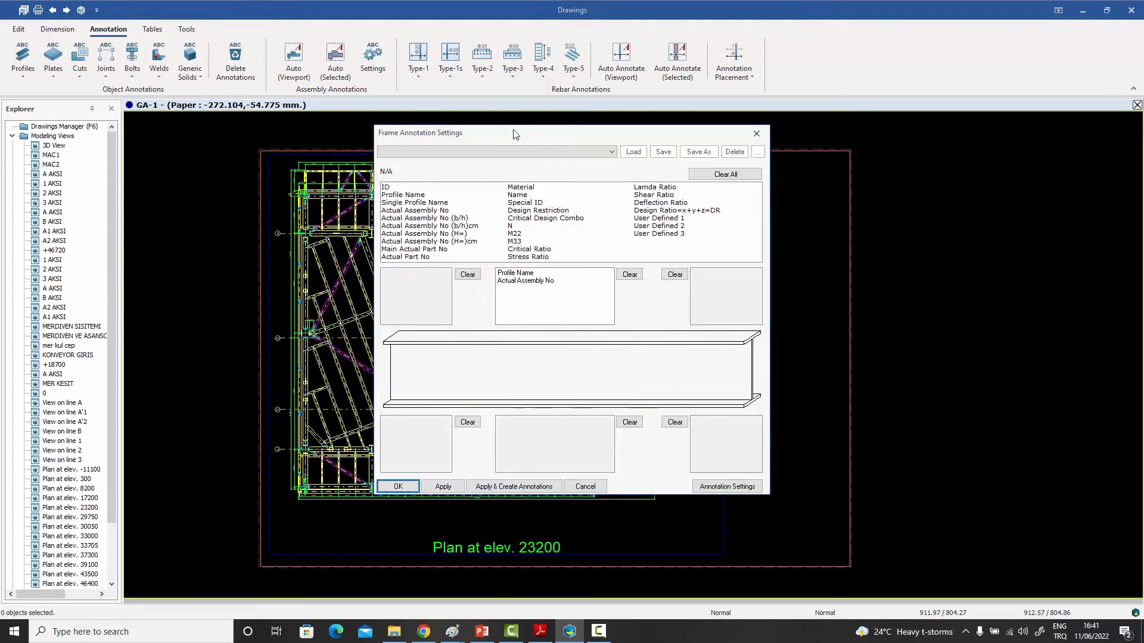
pyautogui.moveTo(513, 137); pyautogui.dragTo(734, 127)
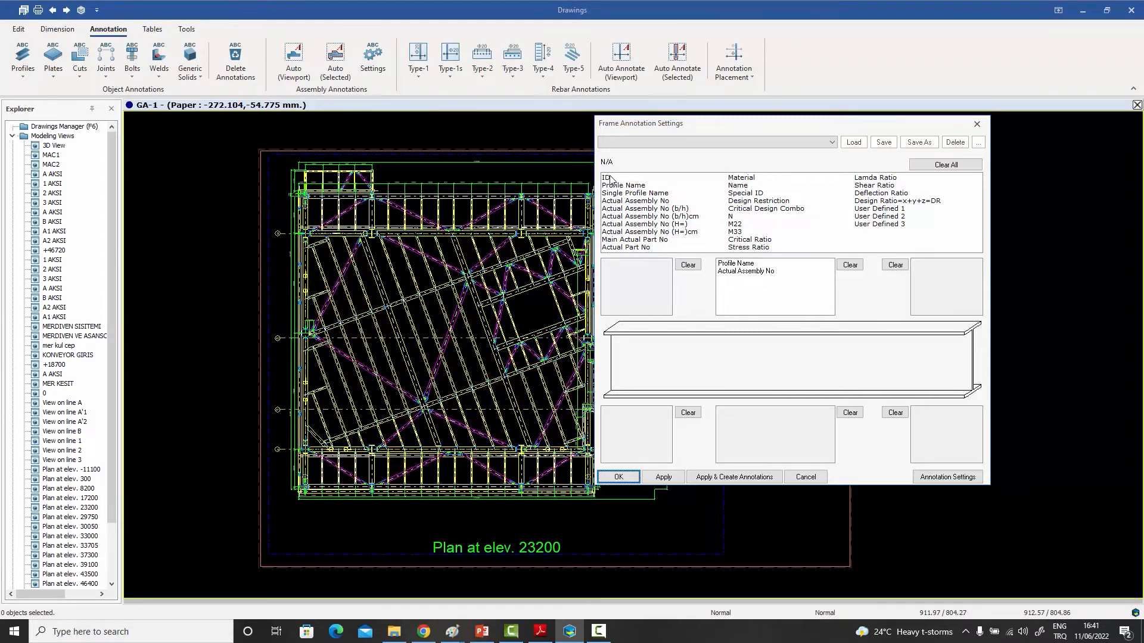
pyautogui.moveTo(748, 264); pyautogui.dragTo(659, 213)
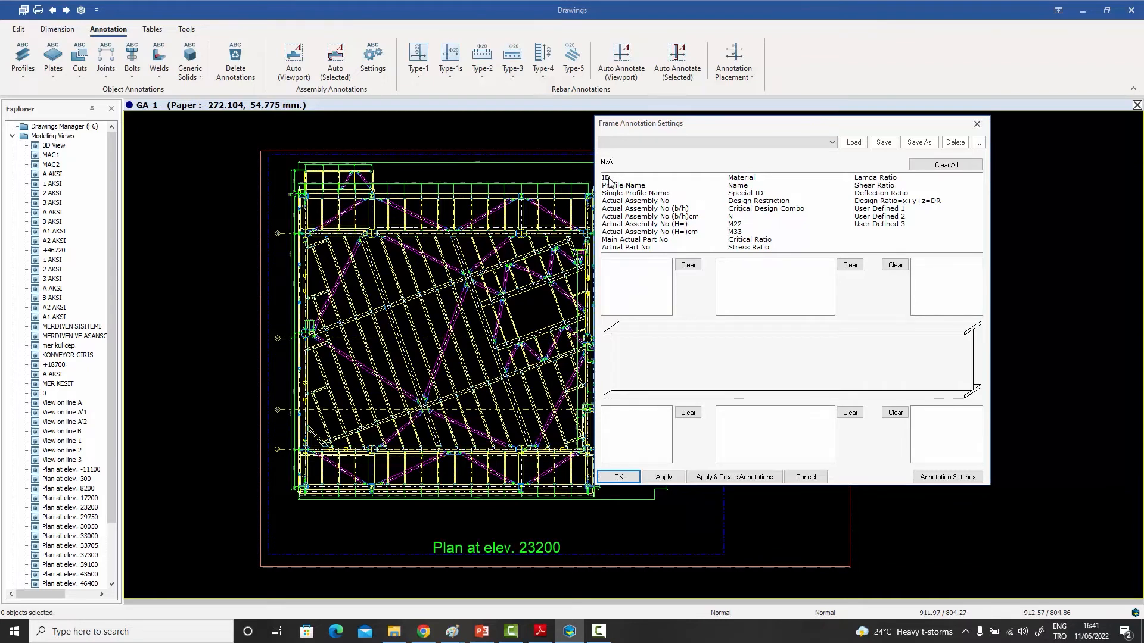
# Try the ID field at the beam's upper left and upper middle annotation positions, and remove it again.
pyautogui.moveTo(609, 178); pyautogui.dragTo(627, 258)
pyautogui.click(610, 264)
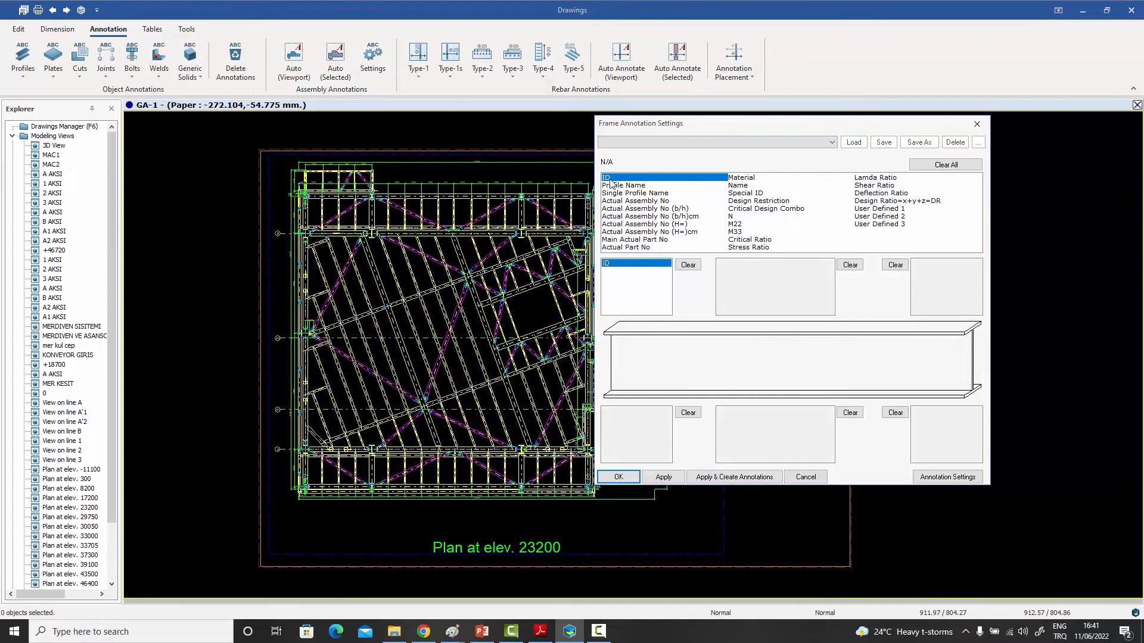
pyautogui.moveTo(609, 179); pyautogui.dragTo(733, 269)
pyautogui.moveTo(609, 264); pyautogui.dragTo(619, 194)
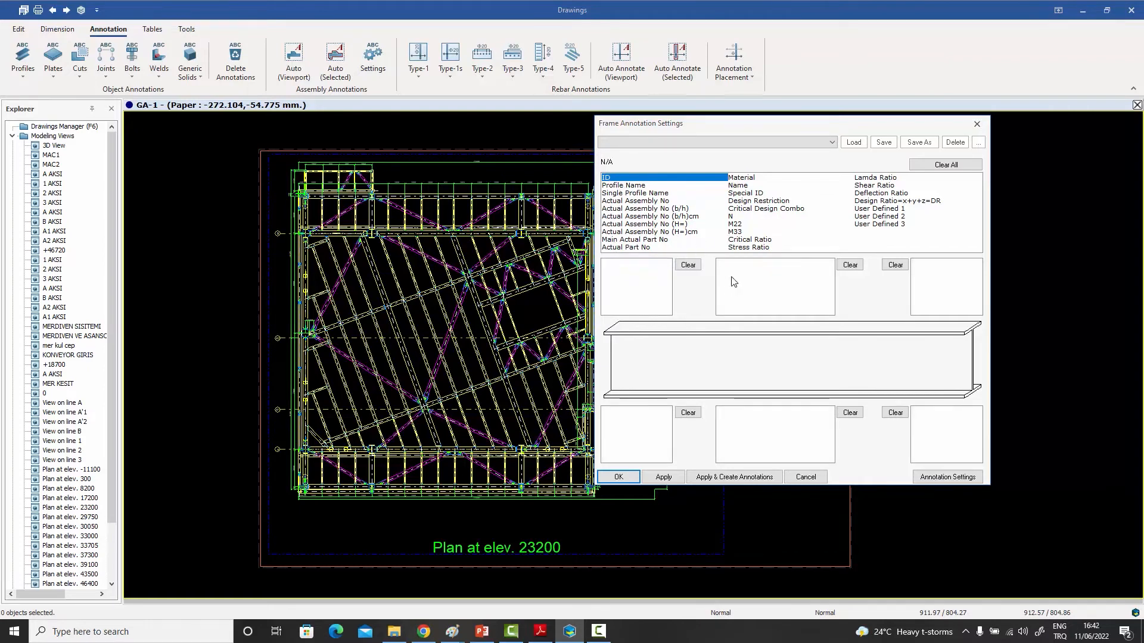
pyautogui.moveTo(731, 277); pyautogui.dragTo(731, 268)
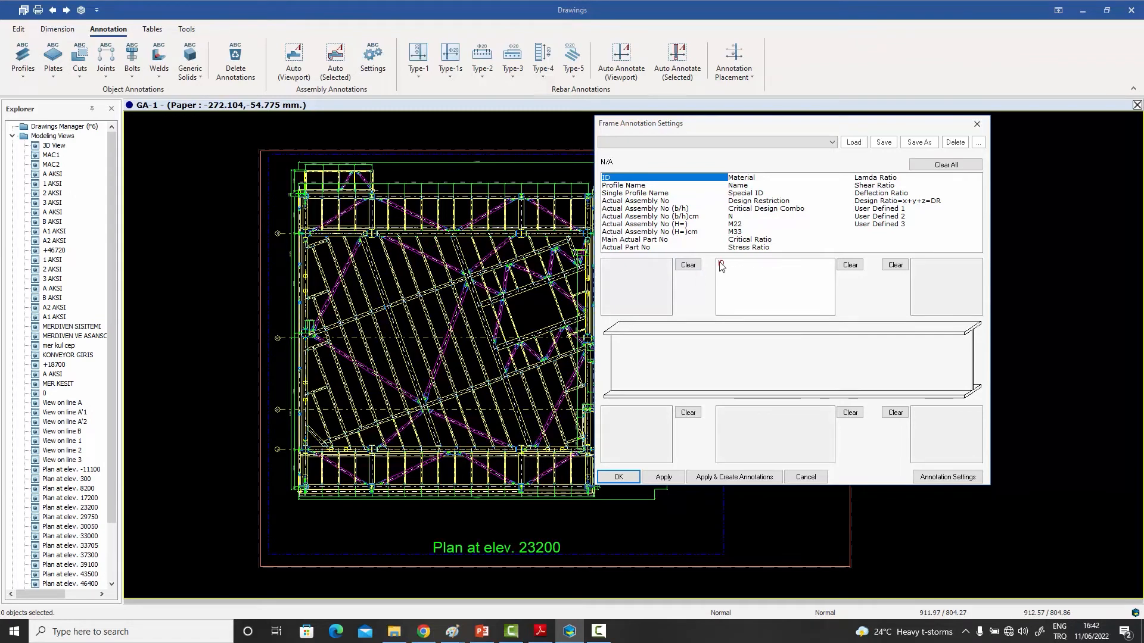
pyautogui.moveTo(723, 268)
pyautogui.mouseDown()
pyautogui.moveTo(699, 231)
pyautogui.moveTo(651, 200)
pyautogui.mouseUp()
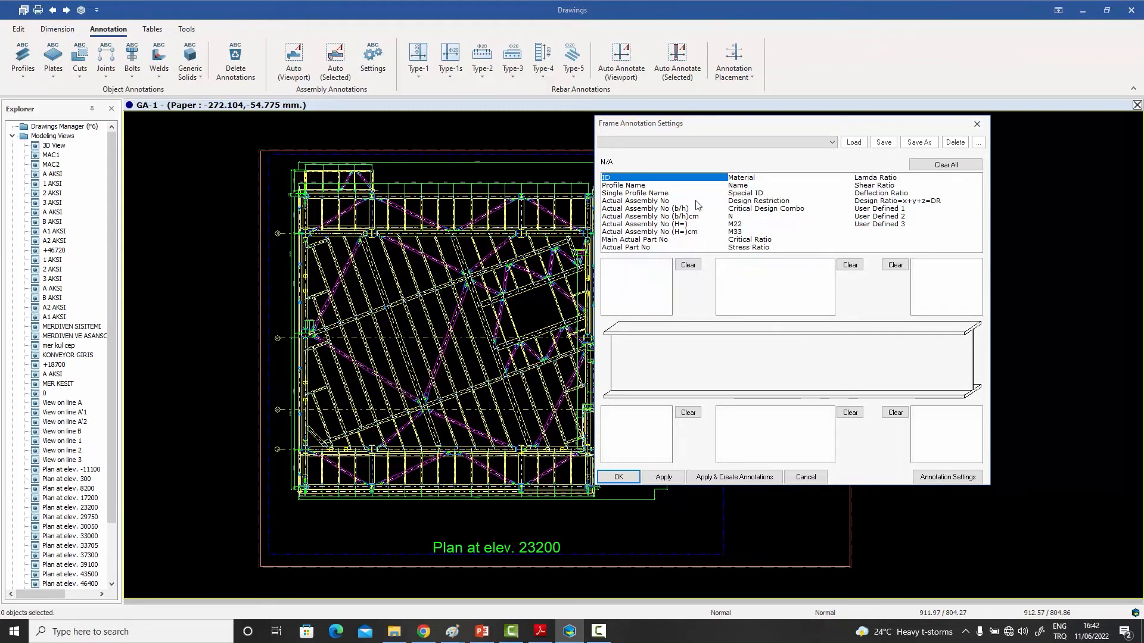
# Assign Profile Name and Actual Assembly No to the annotation position above the beam's middle.
pyautogui.click(633, 186)
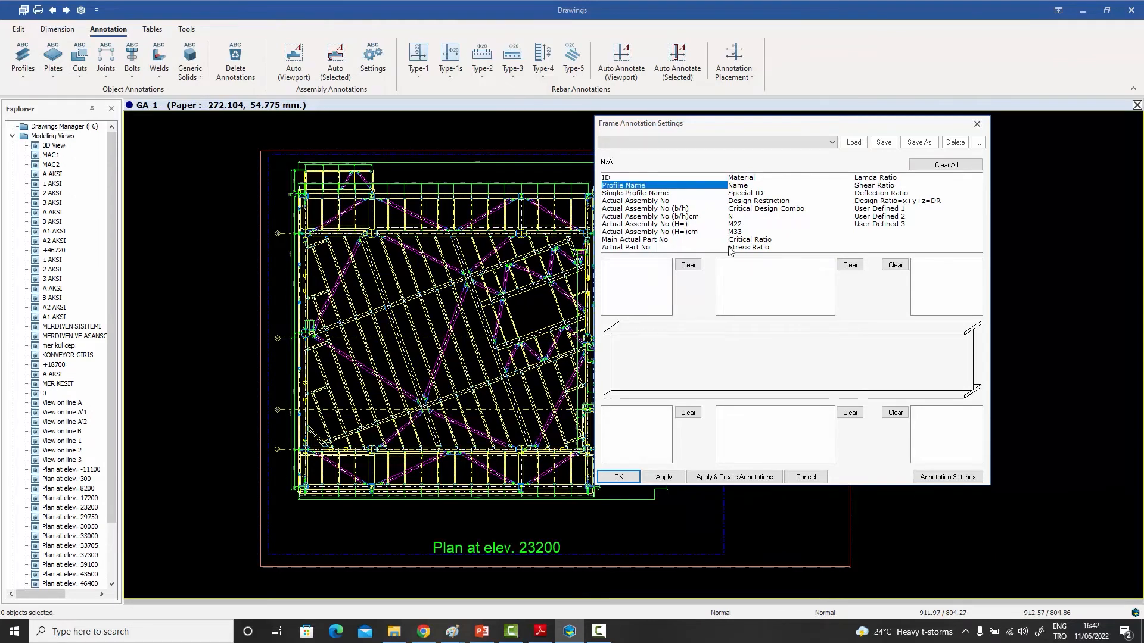
pyautogui.click(636, 201)
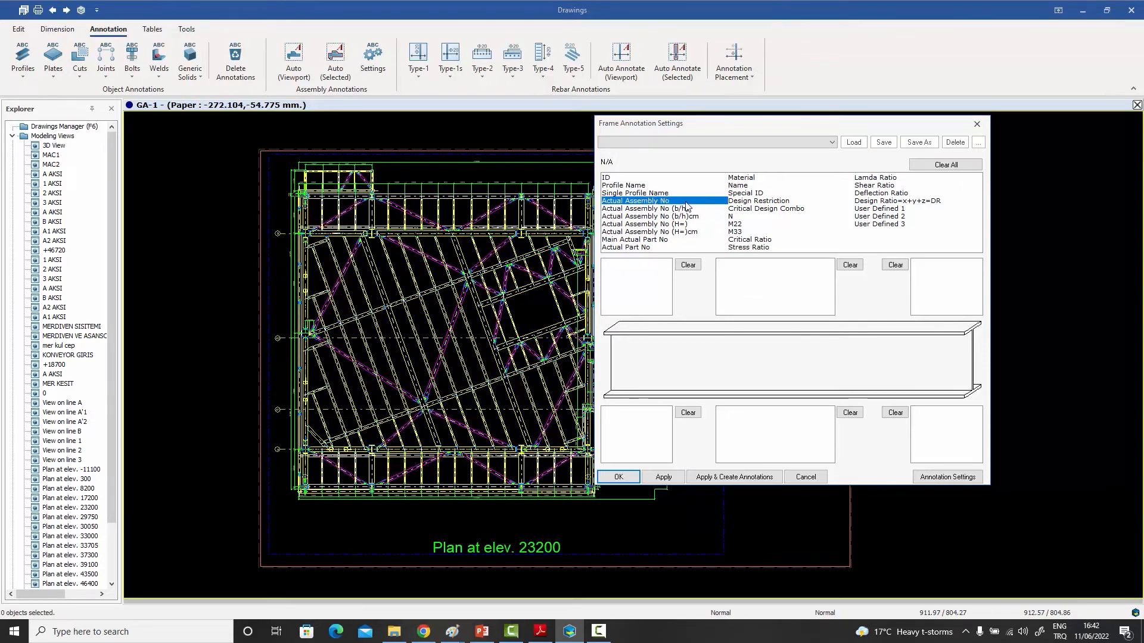
pyautogui.click(617, 186)
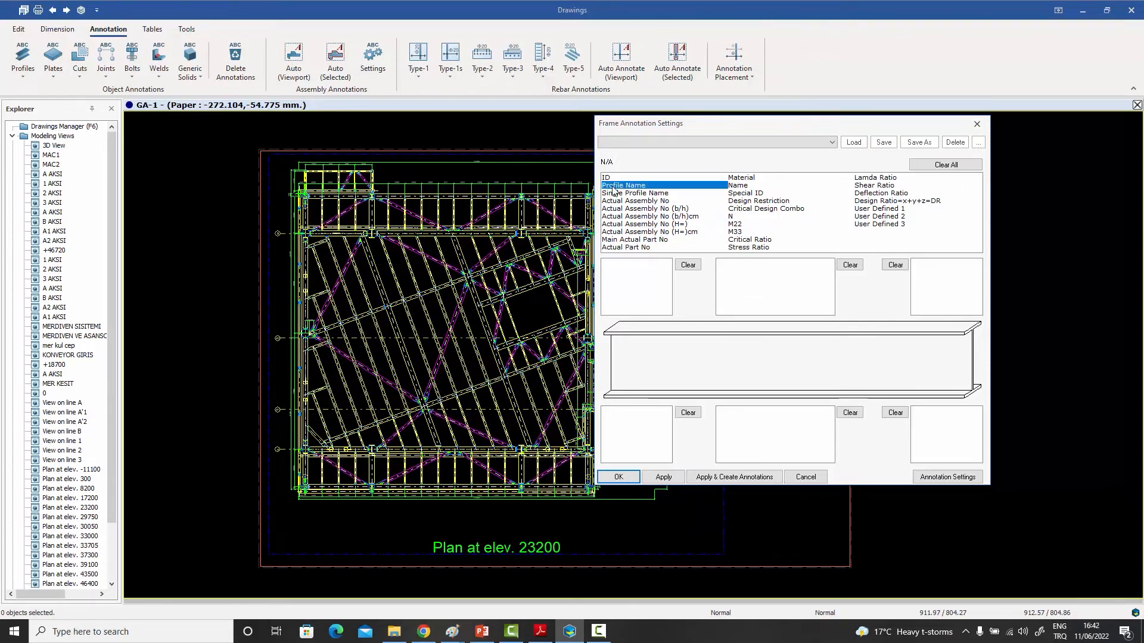
pyautogui.moveTo(614, 191); pyautogui.dragTo(722, 259)
pyautogui.moveTo(621, 205); pyautogui.dragTo(714, 260)
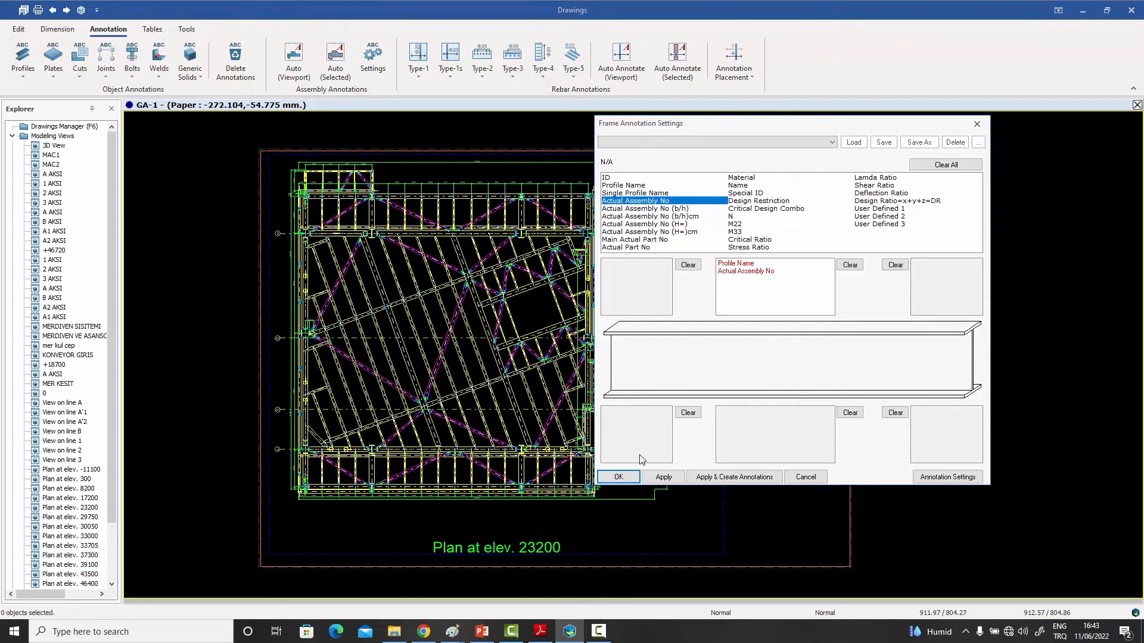
# Review the annotation text properties with the solid line and no text frame, and apply and accept the profile annotation settings.
pyautogui.click(750, 240)
pyautogui.click(754, 248)
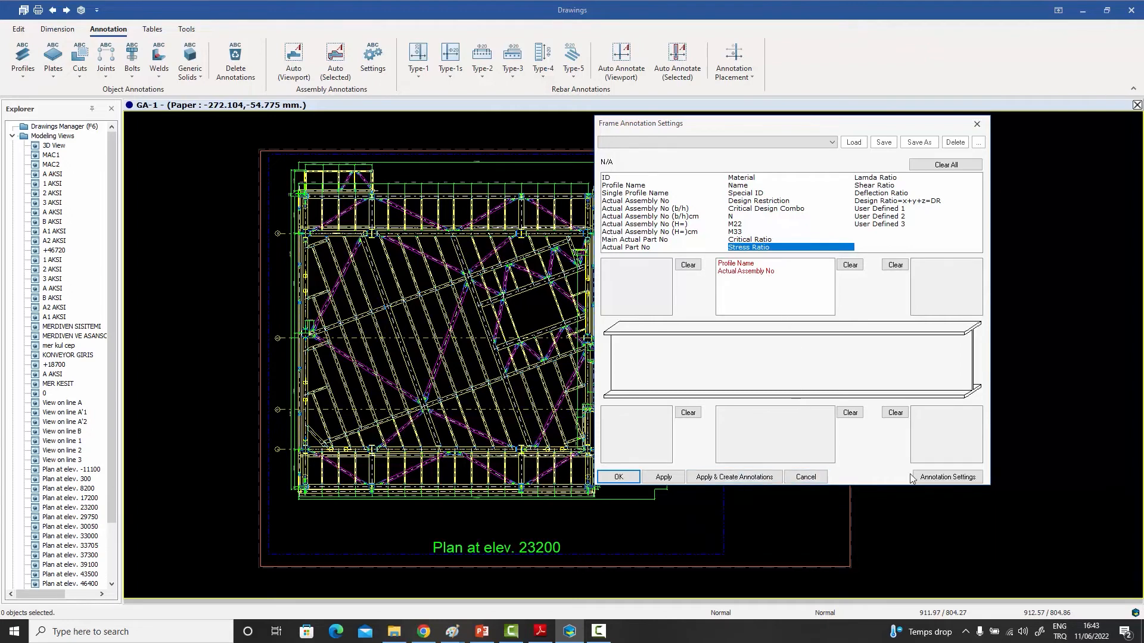
pyautogui.click(948, 478)
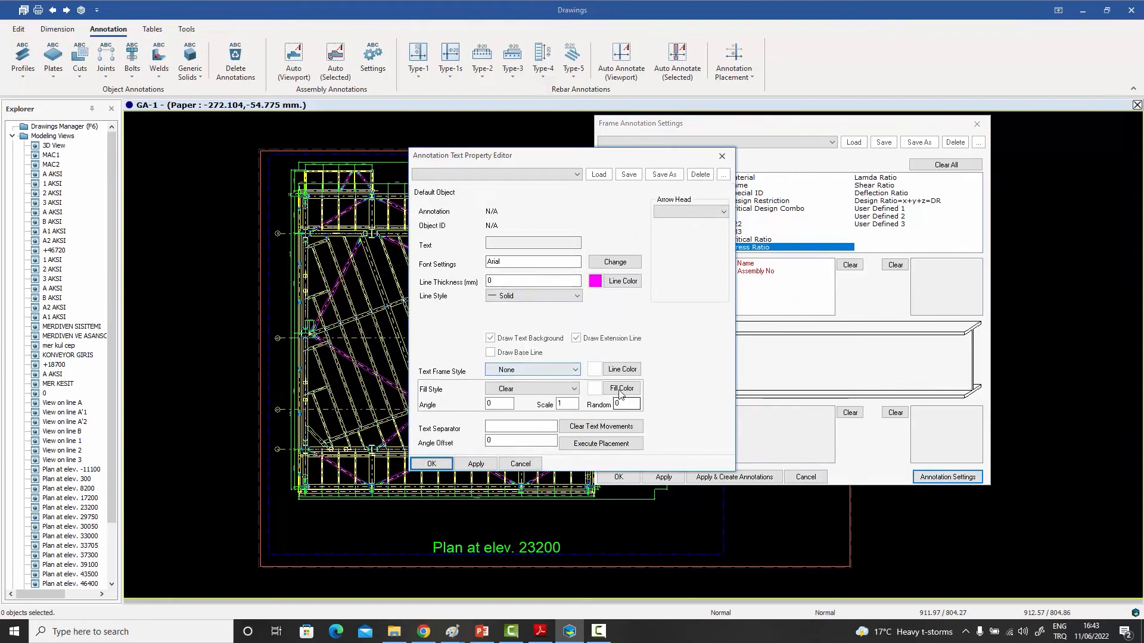
pyautogui.click(438, 464)
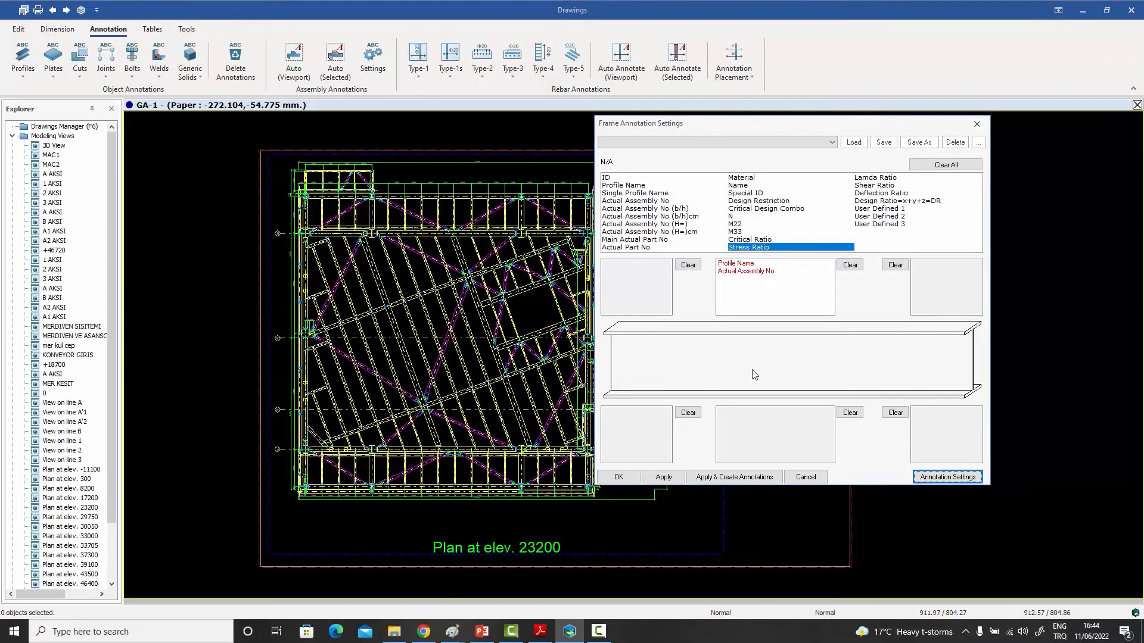
pyautogui.click(664, 478)
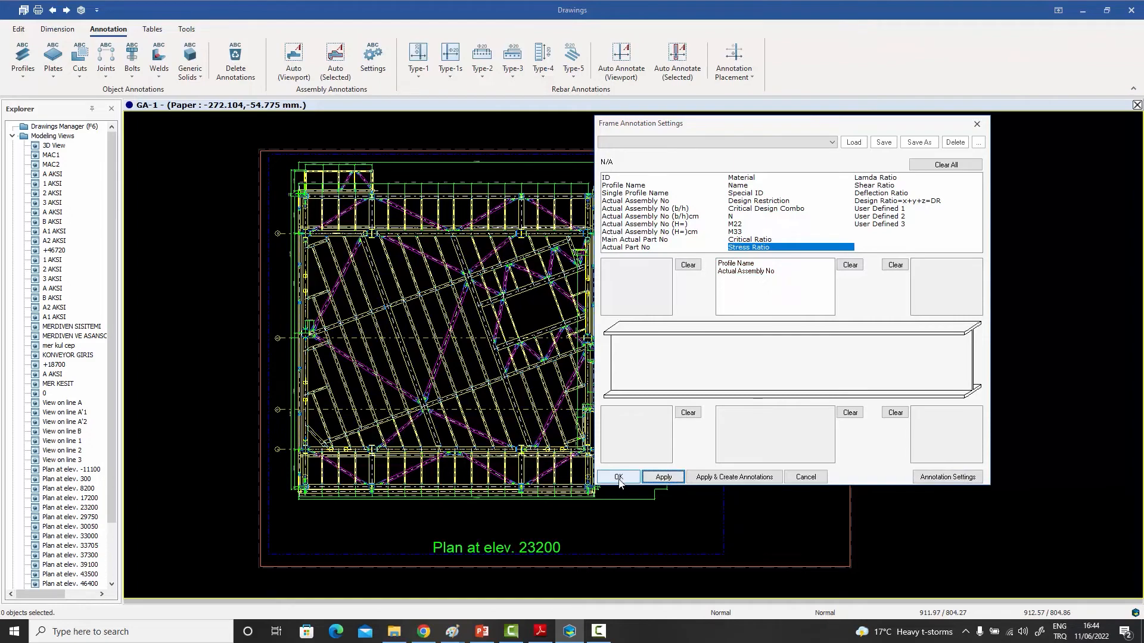
pyautogui.click(620, 478)
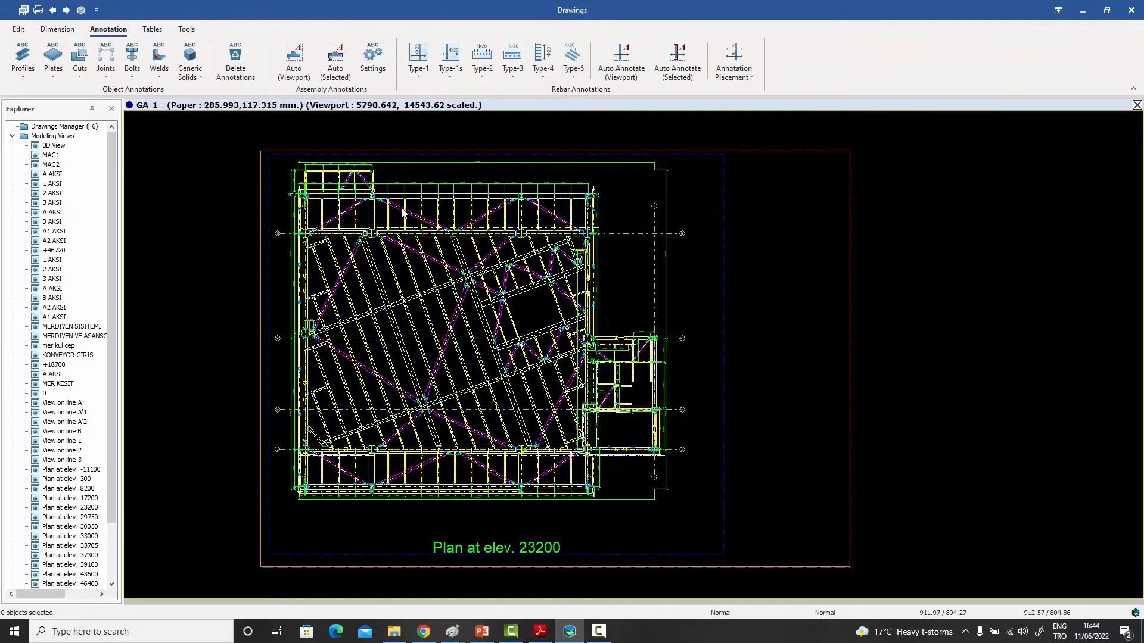
# Annotate a single vertical secondary beam in the middle bay above grid line B with the profile annotation settings.
pyautogui.scroll(5, 404, 212)
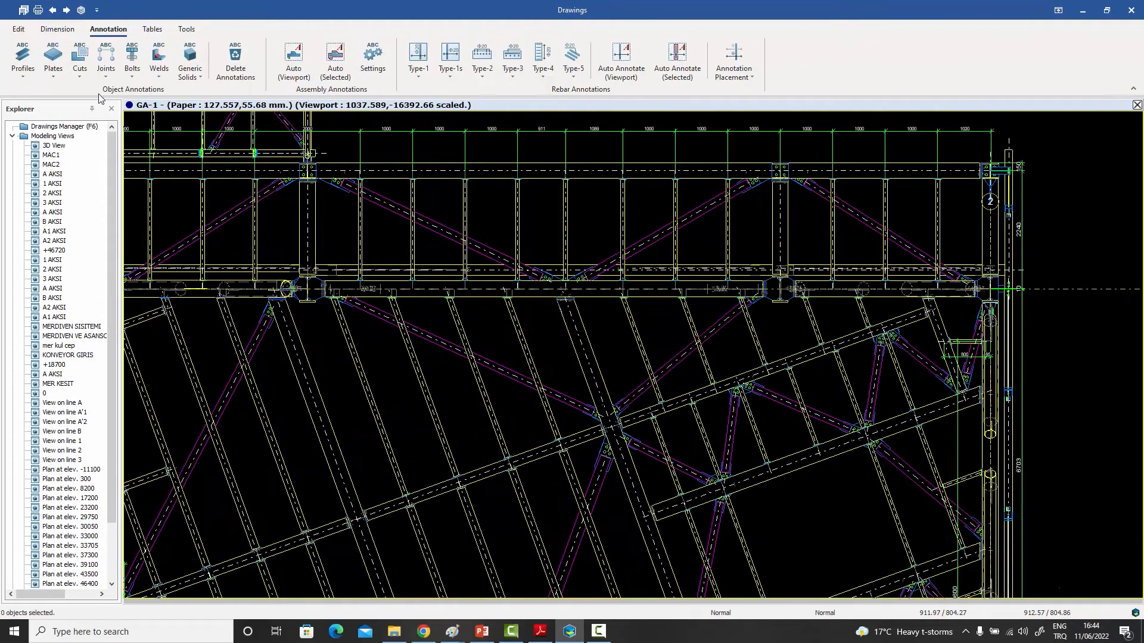
pyautogui.click(23, 76)
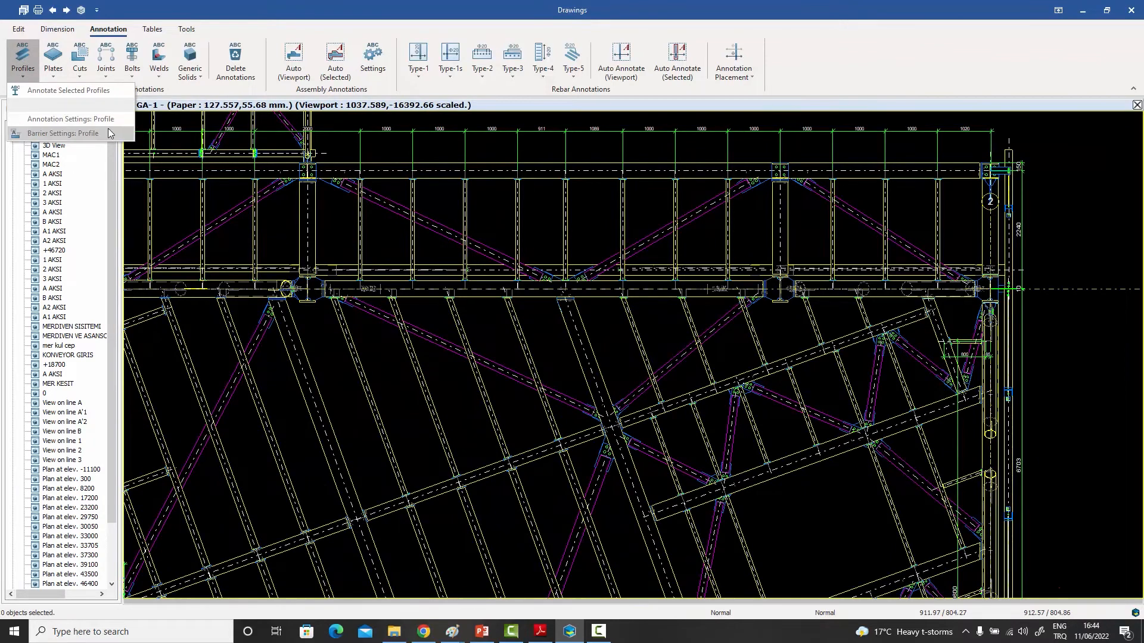
pyautogui.scroll(2, 346, 213)
pyautogui.click(545, 187)
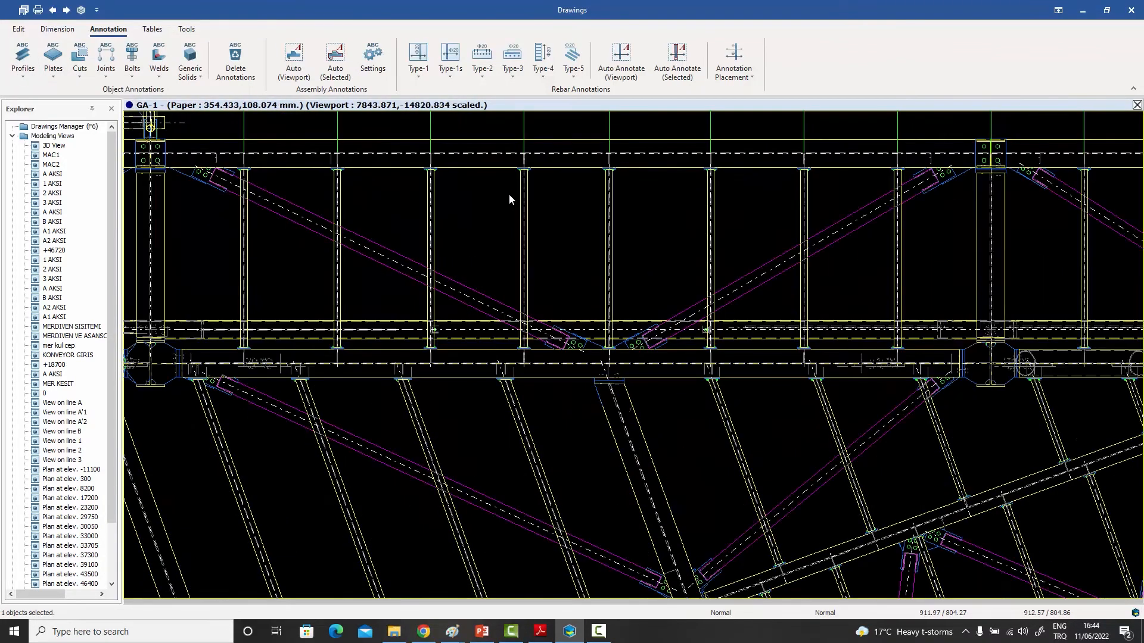
pyautogui.scroll(3, 509, 194)
pyautogui.click(432, 224)
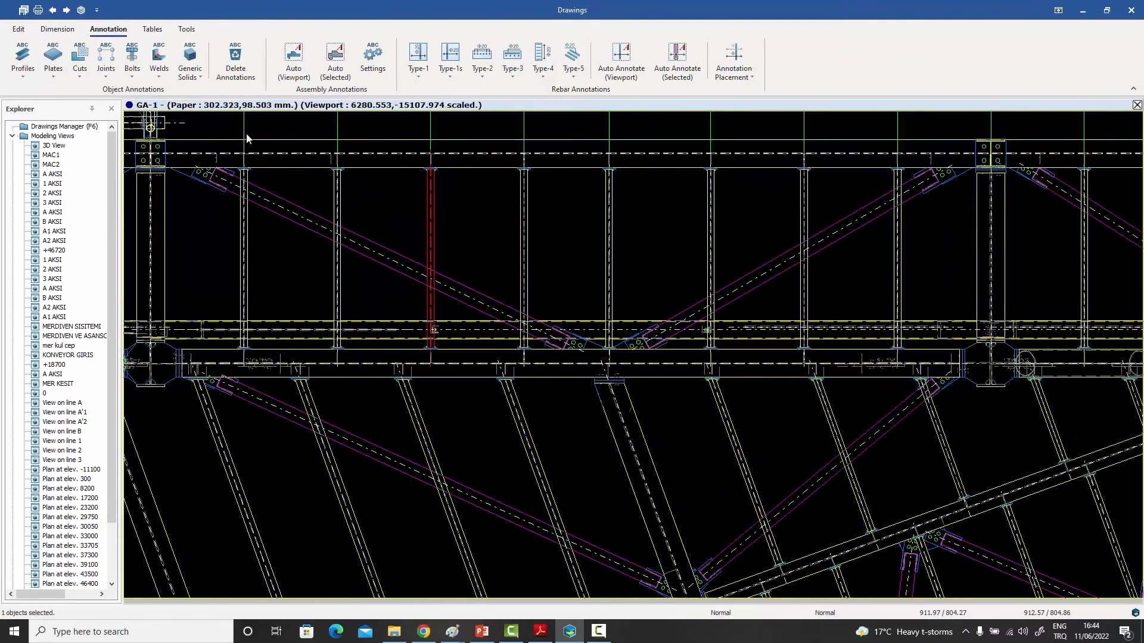
pyautogui.click(29, 78)
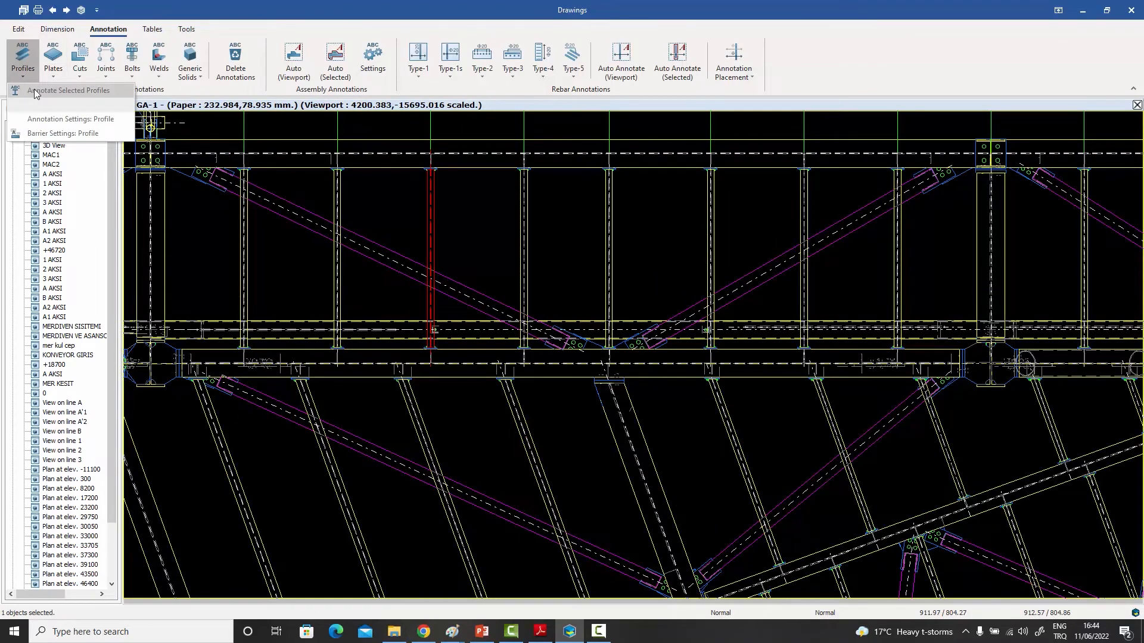
pyautogui.click(34, 92)
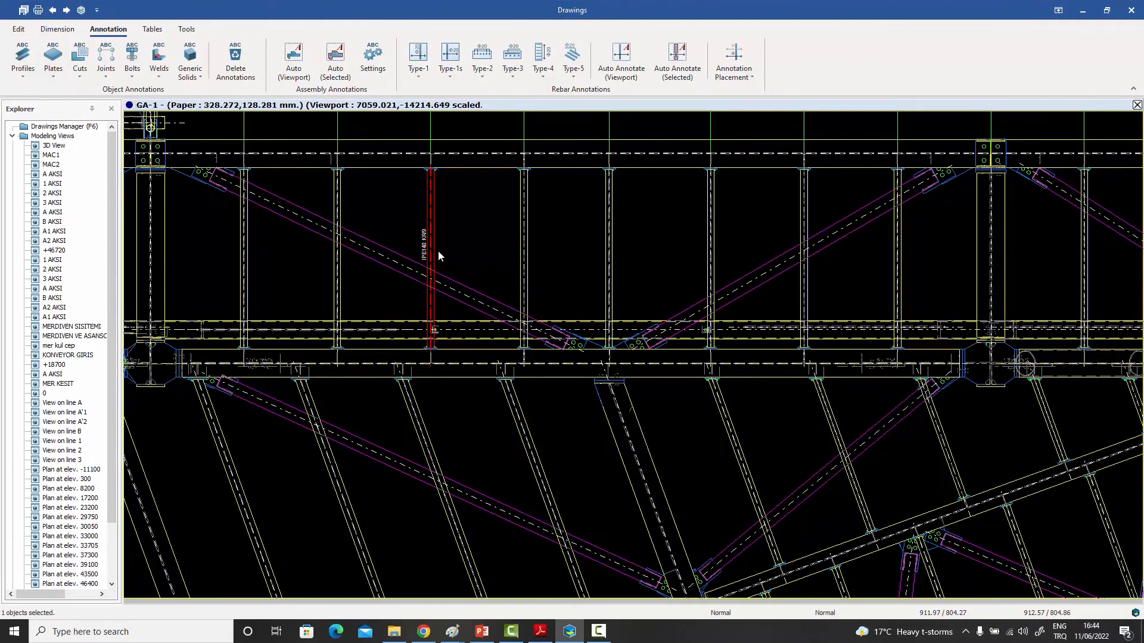
pyautogui.scroll(5, 435, 251)
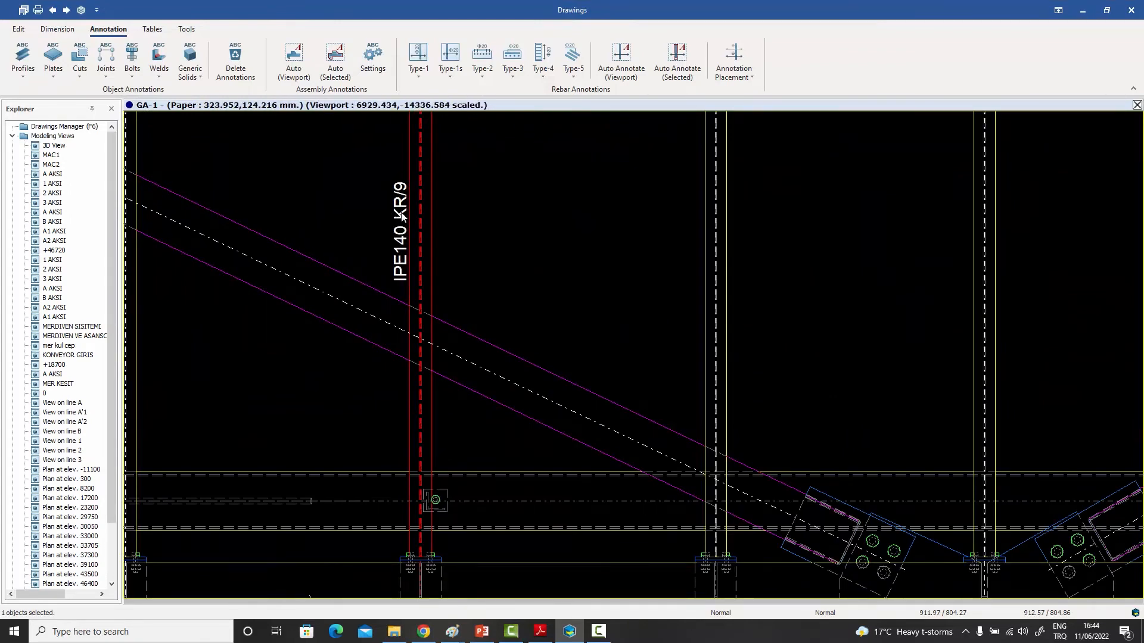
# Select the three neighbouring vertical beams in the same bay and annotate them as profiles.
pyautogui.scroll(-4, 449, 206)
pyautogui.moveTo(685, 196); pyautogui.dragTo(494, 184)
pyautogui.click(26, 75)
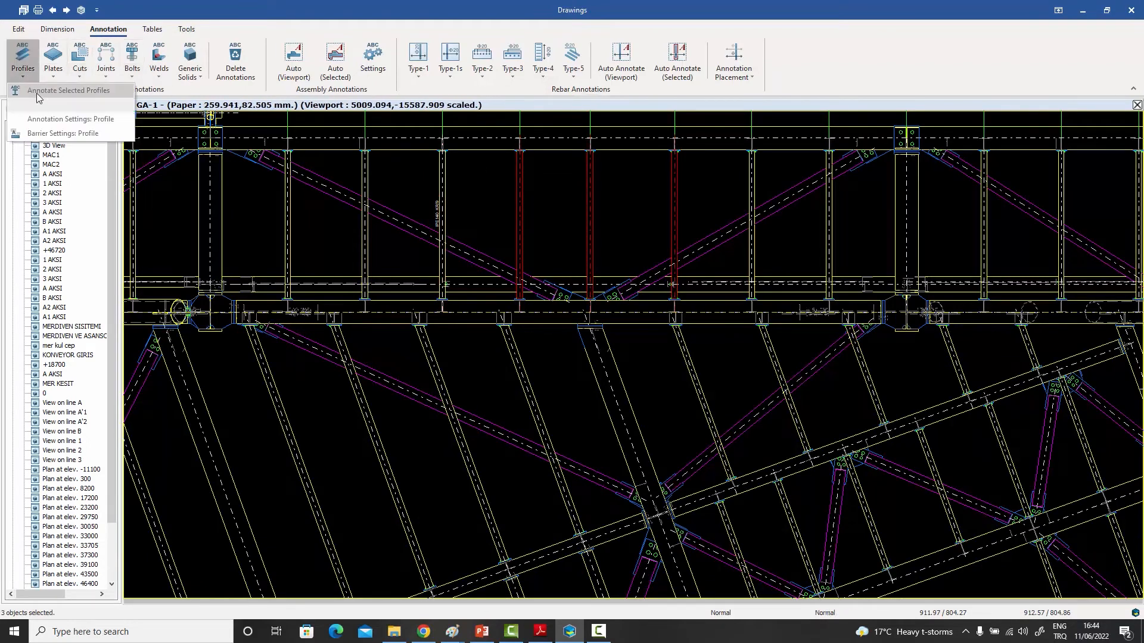
pyautogui.click(35, 91)
pyautogui.scroll(3, 564, 235)
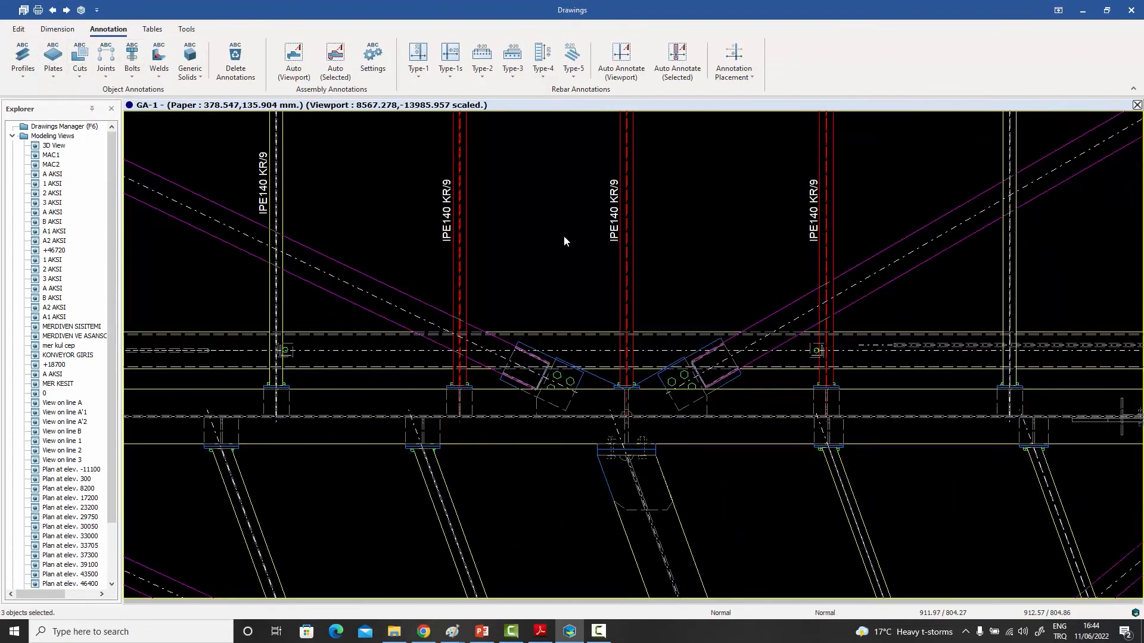
# Annotate the vertical beams together with the two diagonal braces in the same bay, and clear the selection.
pyautogui.scroll(-5, 564, 235)
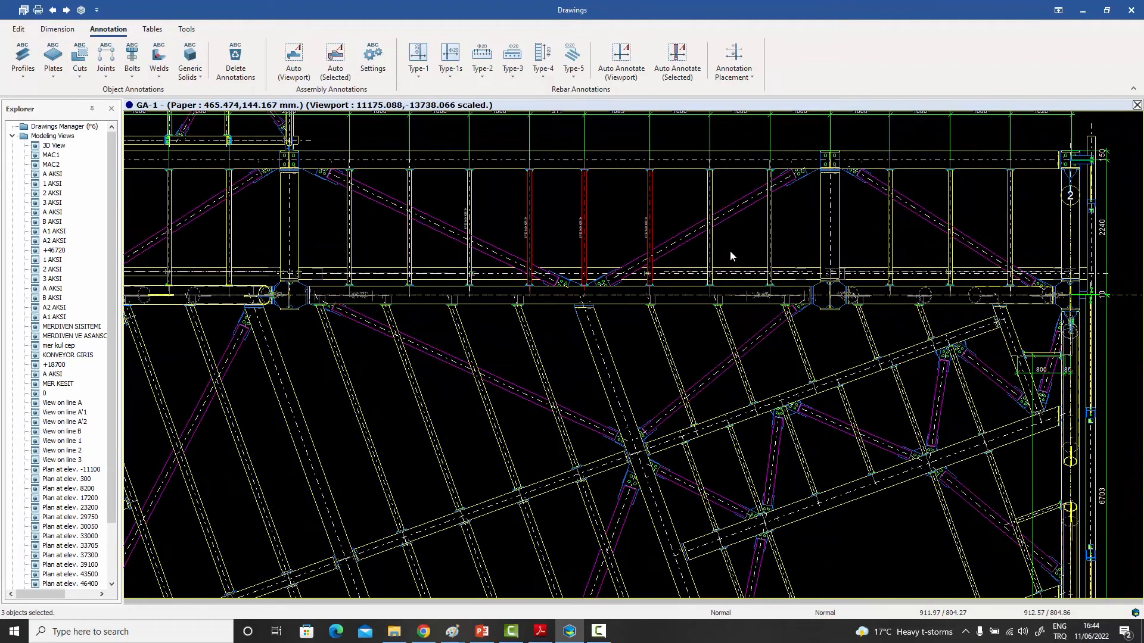
pyautogui.moveTo(733, 252); pyautogui.dragTo(365, 191)
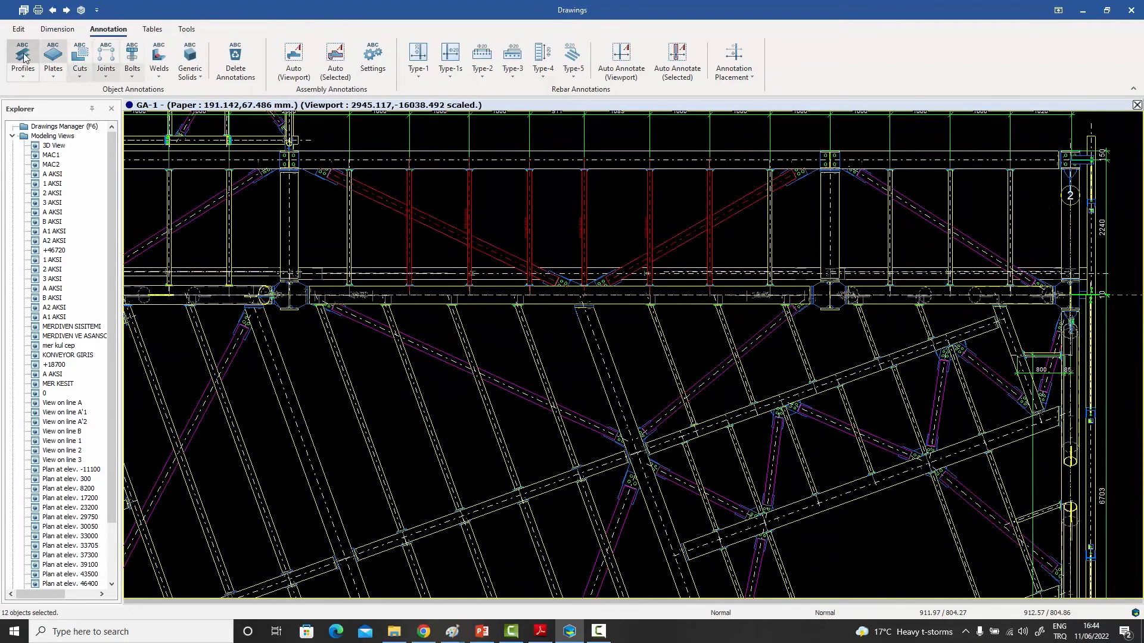
pyautogui.click(23, 75)
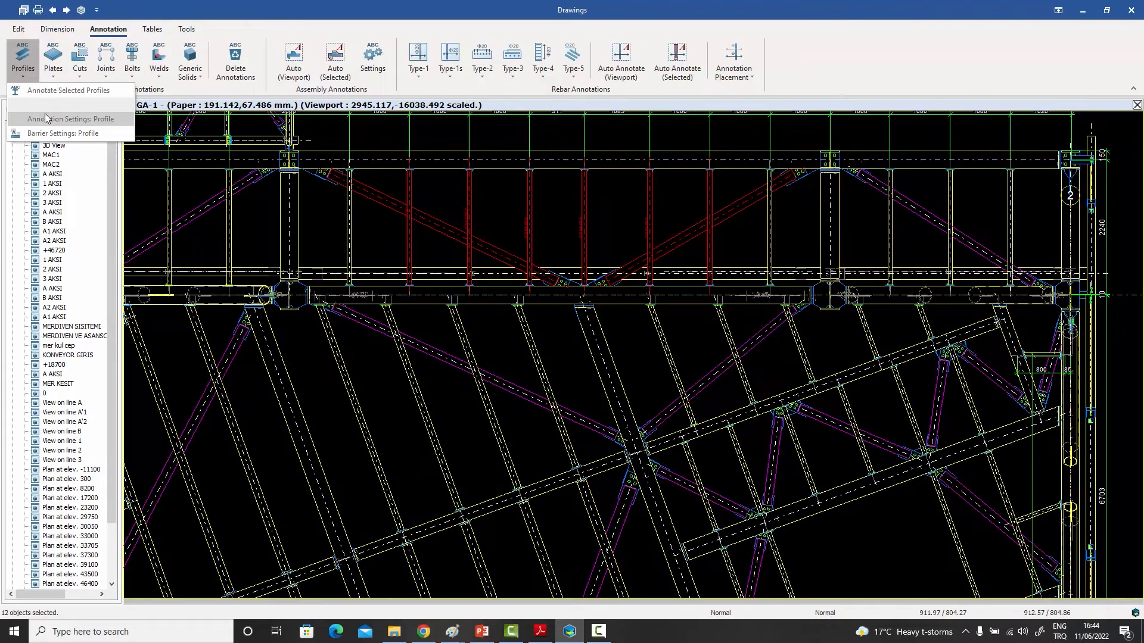
pyautogui.click(45, 91)
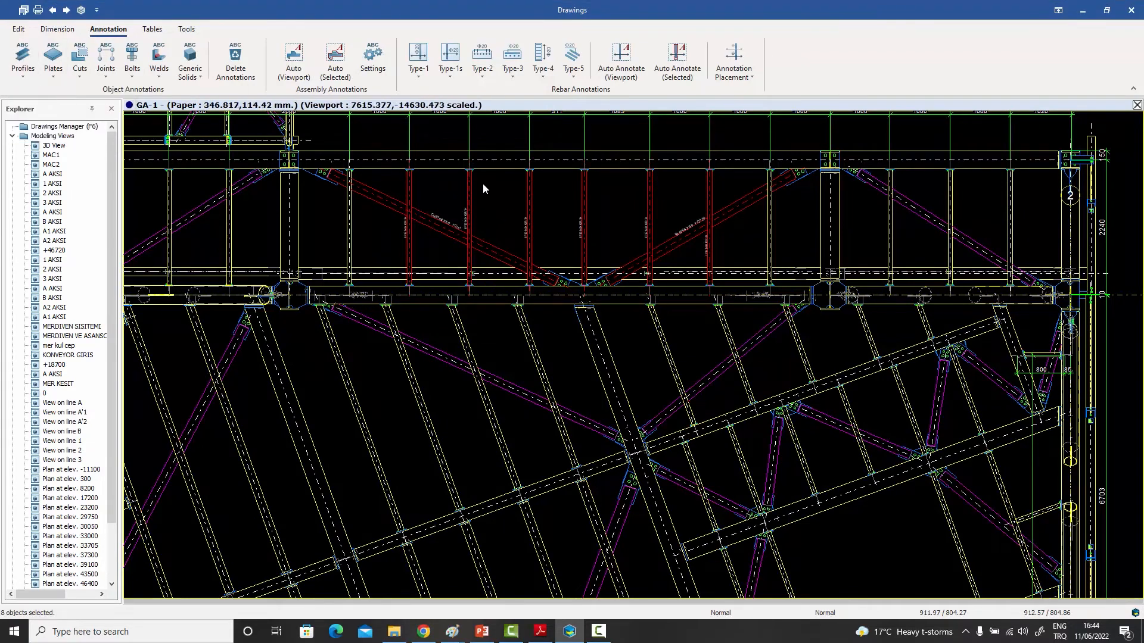
pyautogui.press('Escape')
pyautogui.scroll(2, 467, 224)
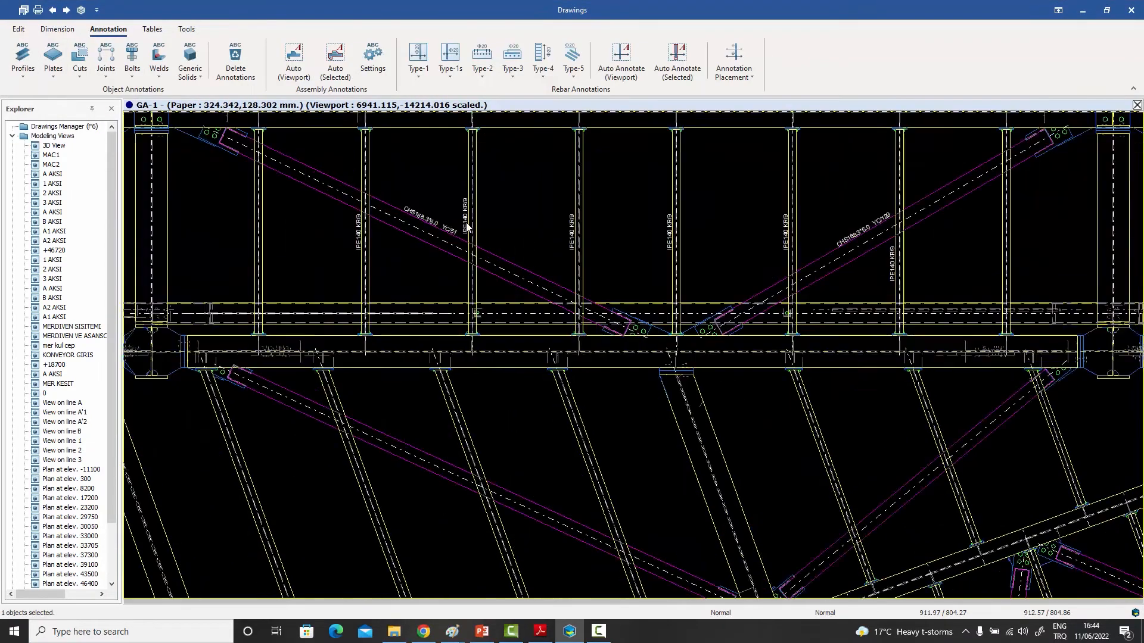
pyautogui.scroll(1, 467, 227)
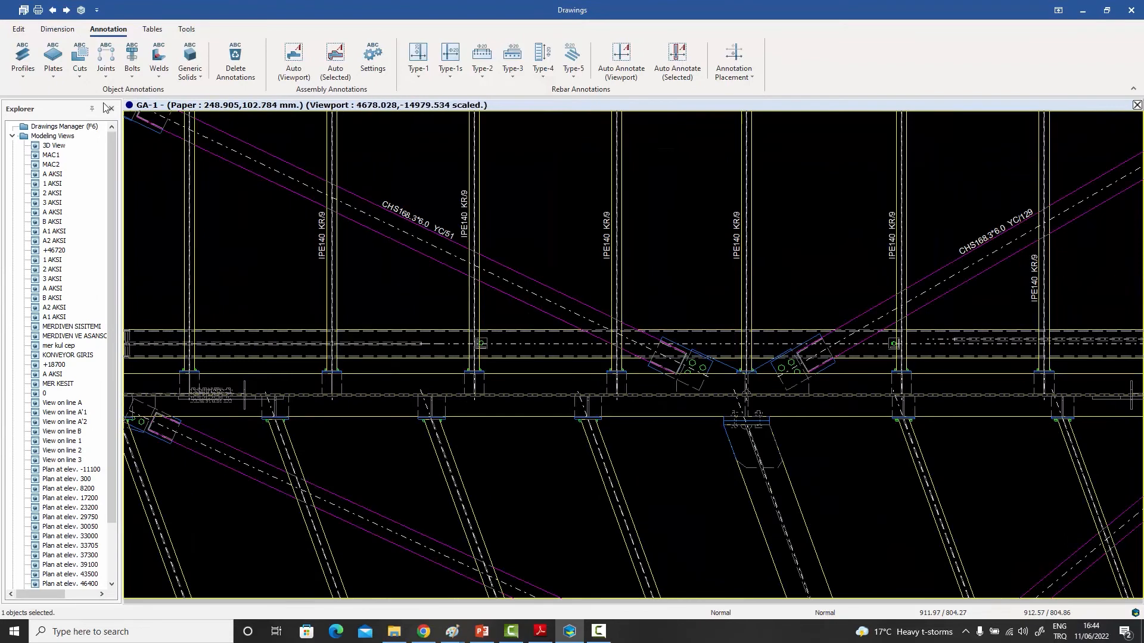
# Review the barrier list and general placement options in the profile barrier settings, and leave them without changes.
pyautogui.click(22, 76)
pyautogui.click(52, 138)
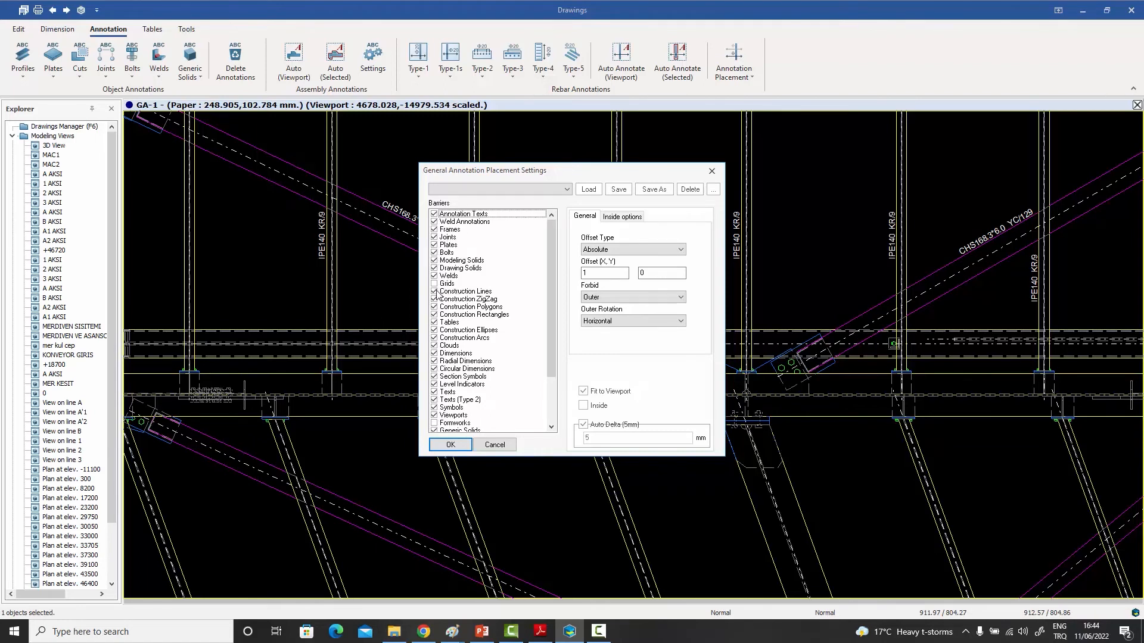
pyautogui.click(495, 445)
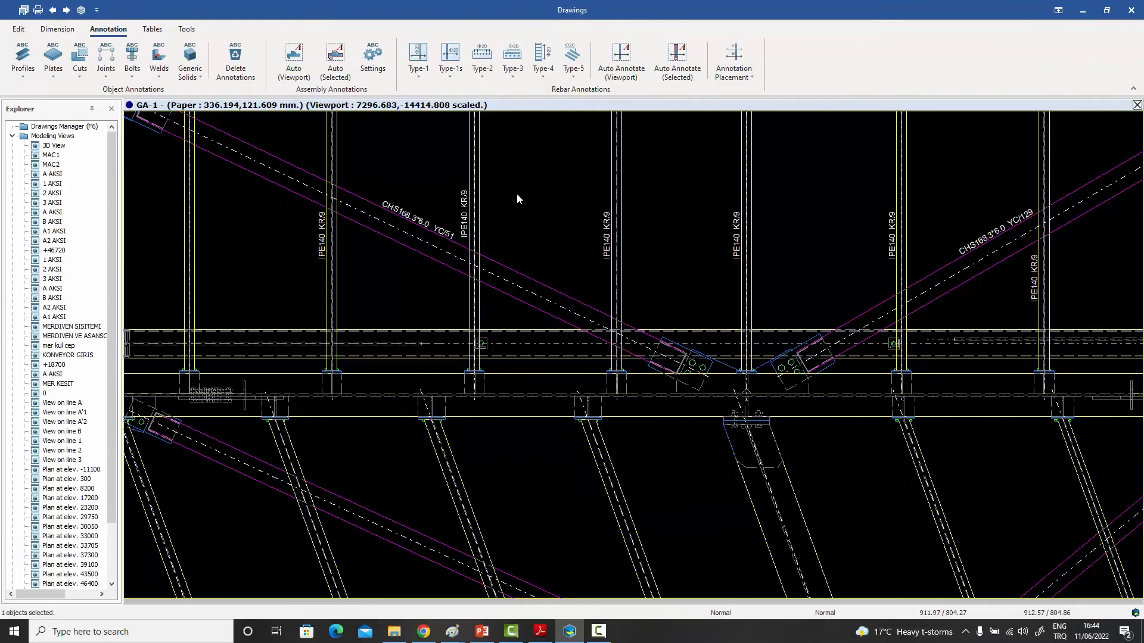
# Automatically annotate the whole viewport of the plan at elevation 23200.
pyautogui.scroll(-3, 516, 262)
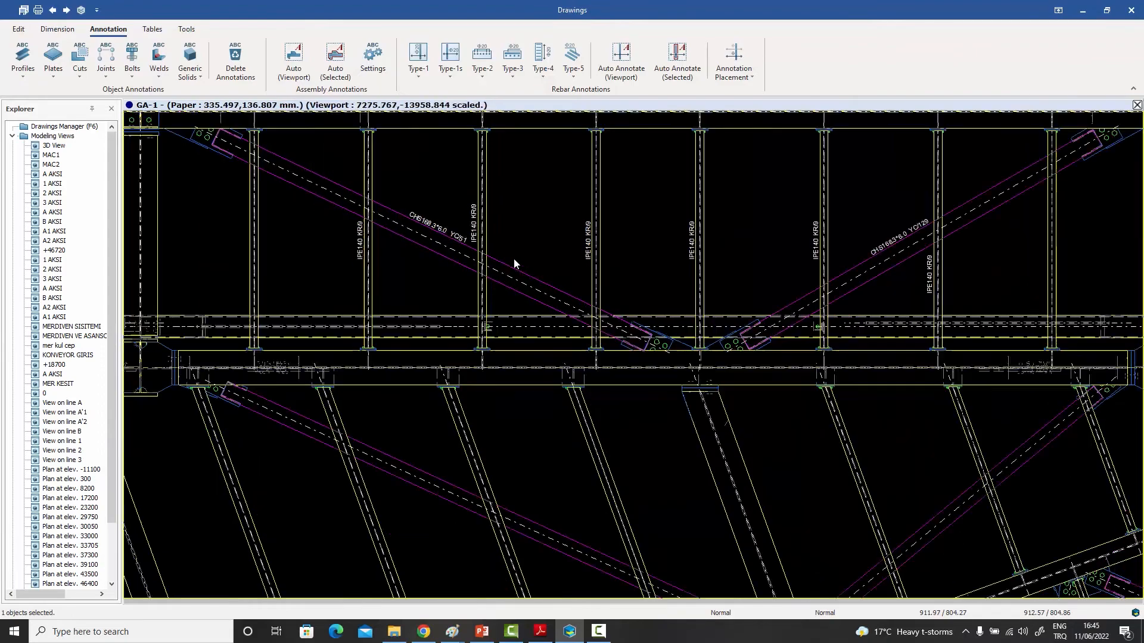
pyautogui.scroll(-3, 511, 256)
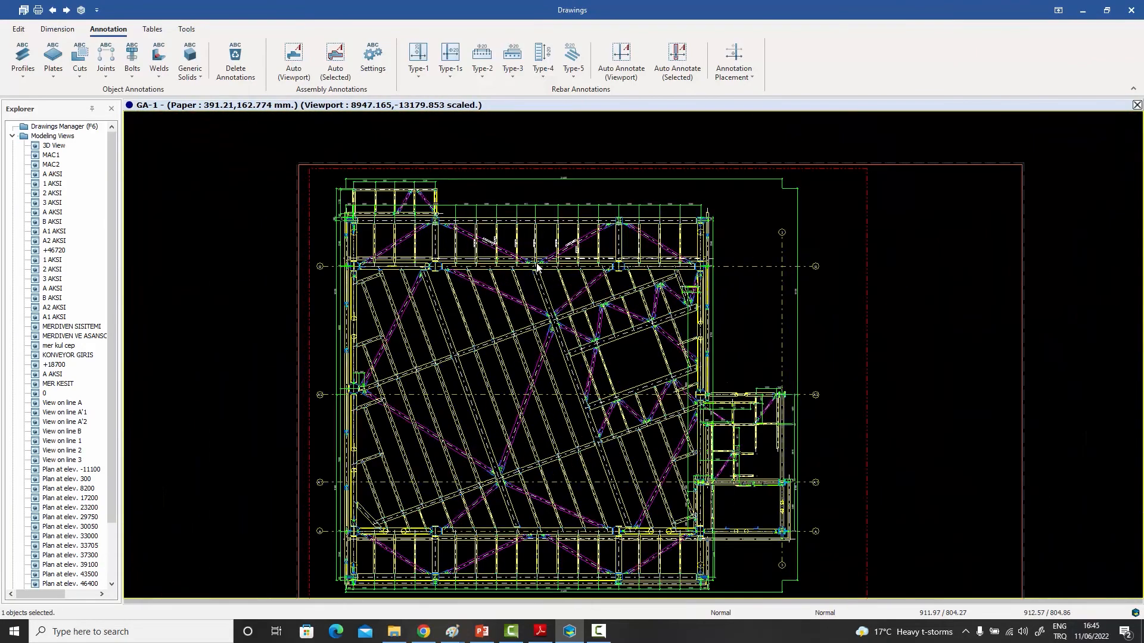
pyautogui.scroll(-1, 537, 256)
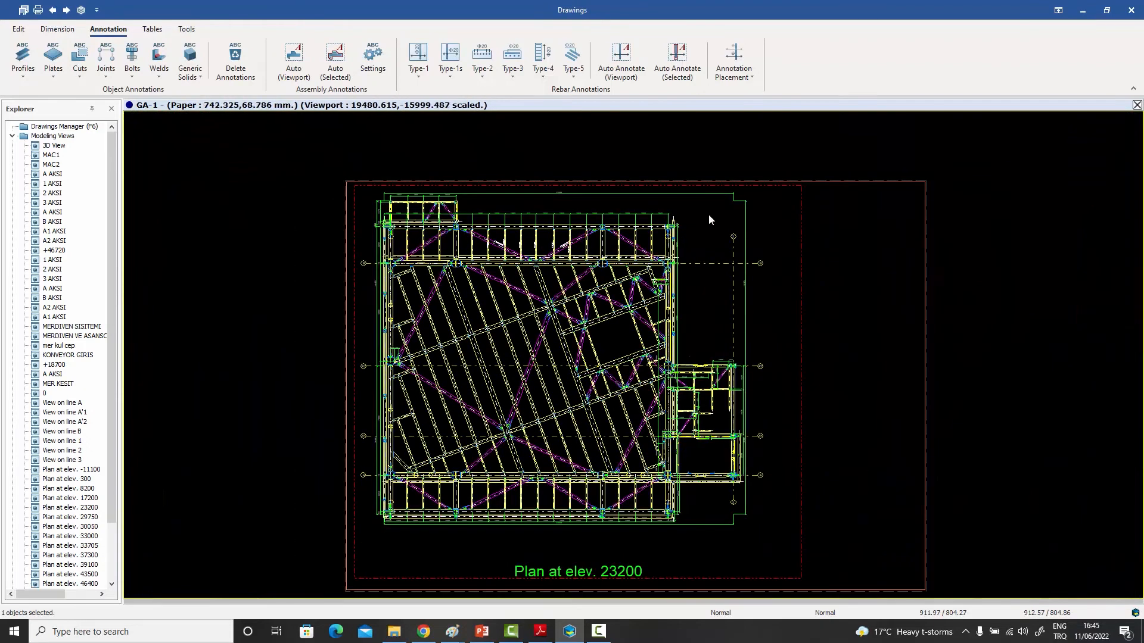
pyautogui.click(295, 57)
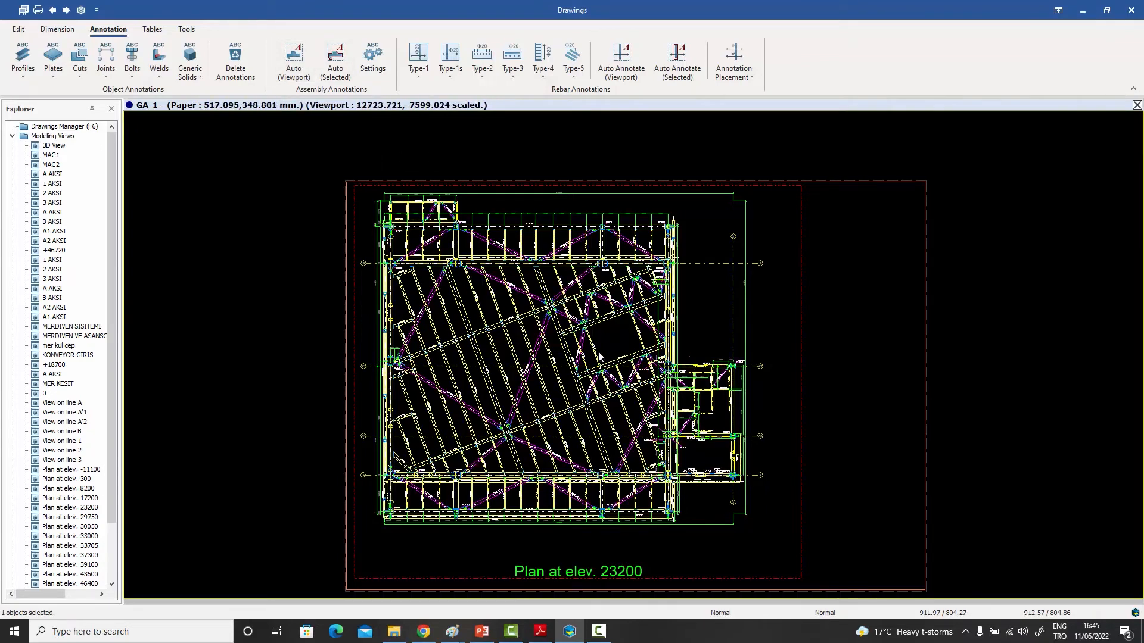
# Examine the automatic profile annotations across the plan, from the upper bays and inclined beams to the side platform.
pyautogui.scroll(6, 598, 355)
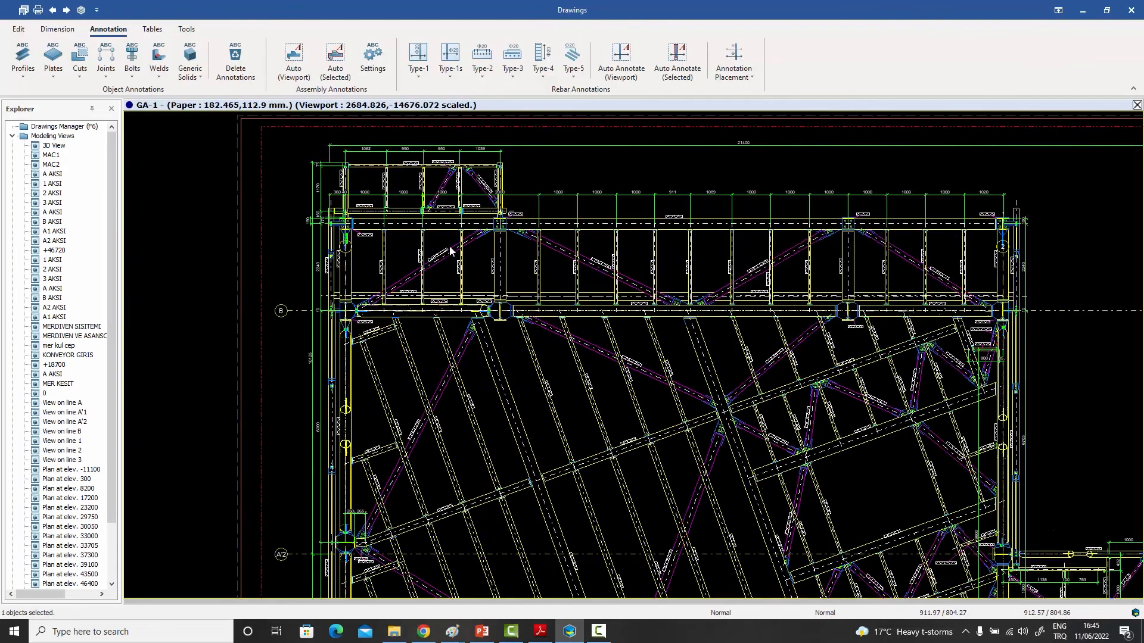
pyautogui.moveTo(475, 281); pyautogui.dragTo(243, 267, button='middle')
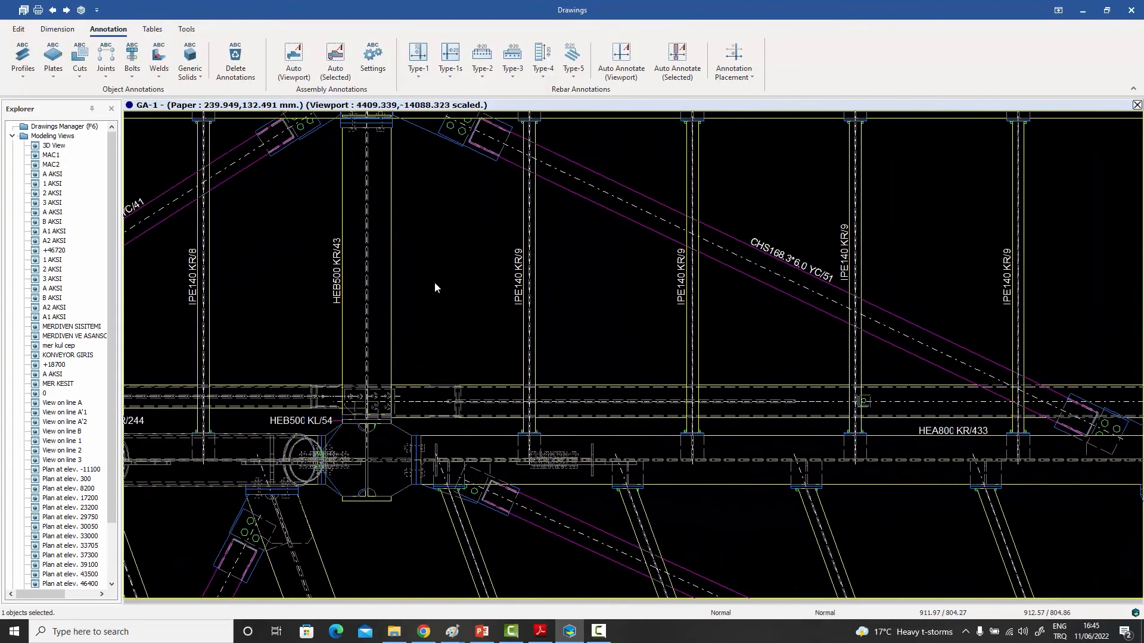
pyautogui.moveTo(457, 302)
pyautogui.mouseDown(button='middle')
pyautogui.moveTo(551, 493)
pyautogui.moveTo(652, 533)
pyautogui.moveTo(626, 468)
pyautogui.moveTo(720, 376)
pyautogui.moveTo(470, 205)
pyautogui.mouseUp(button='middle')
pyautogui.scroll(-2, 720, 374)
pyautogui.moveTo(718, 373); pyautogui.dragTo(394, 172, button='middle')
pyautogui.moveTo(669, 395)
pyautogui.mouseDown(button='middle')
pyautogui.moveTo(551, 268)
pyautogui.moveTo(542, 241)
pyautogui.mouseUp(button='middle')
pyautogui.moveTo(599, 349); pyautogui.dragTo(422, 268, button='middle')
pyautogui.moveTo(732, 368); pyautogui.dragTo(535, 276, button='middle')
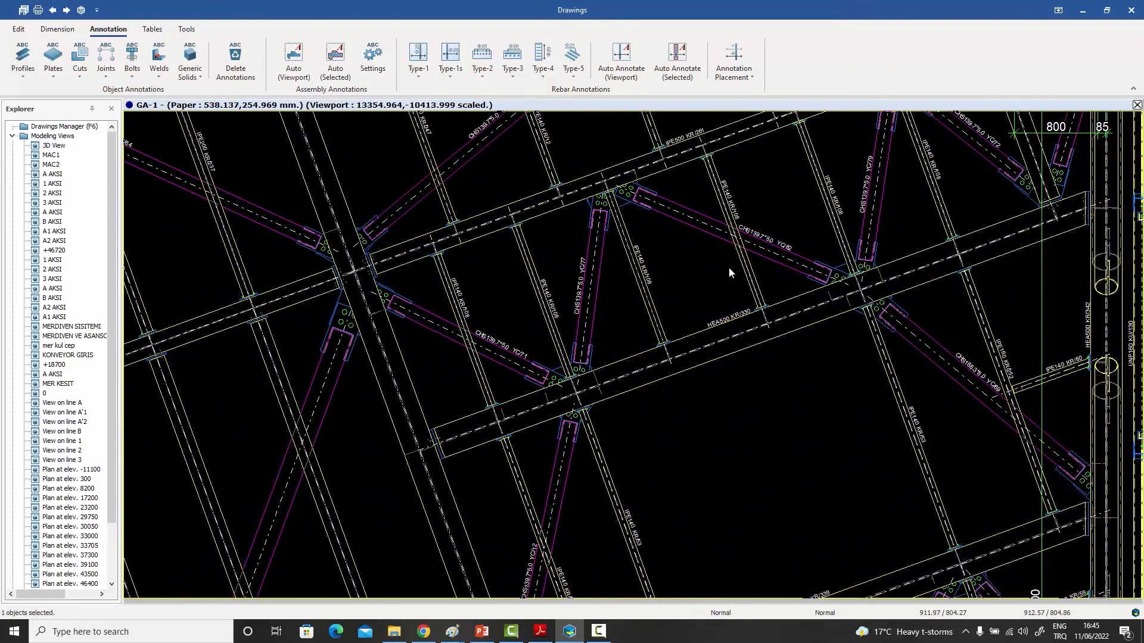
pyautogui.moveTo(738, 249); pyautogui.dragTo(519, 356, button='middle')
pyautogui.moveTo(698, 361)
pyautogui.mouseDown(button='middle')
pyautogui.moveTo(587, 394)
pyautogui.moveTo(589, 441)
pyautogui.mouseUp(button='middle')
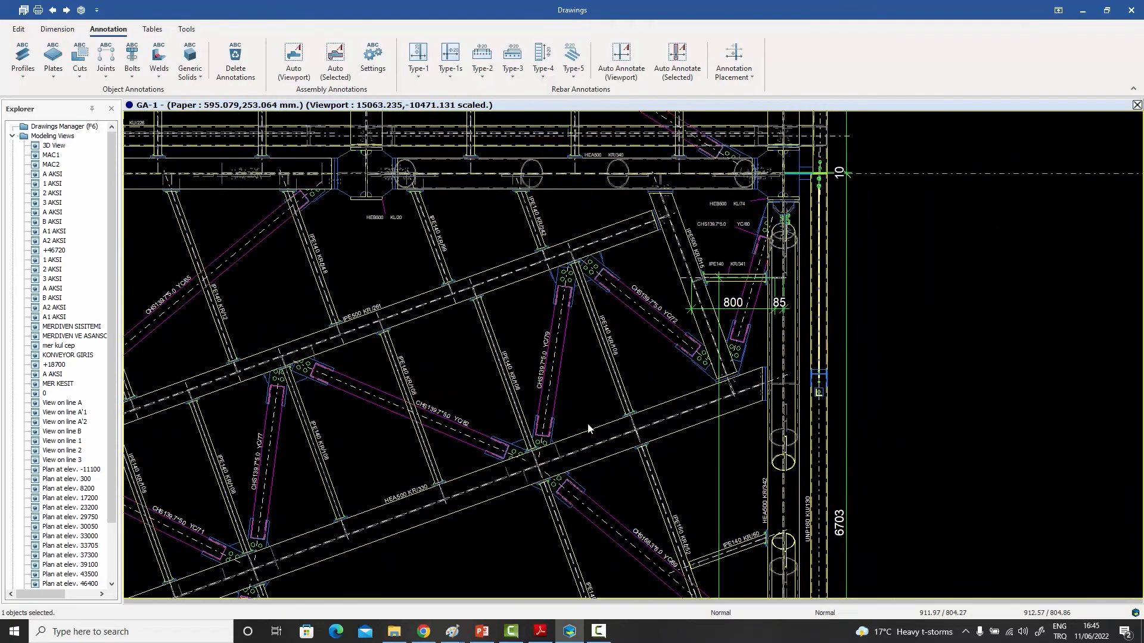
pyautogui.moveTo(597, 371); pyautogui.dragTo(627, 149, button='middle')
pyautogui.moveTo(664, 477)
pyautogui.mouseDown(button='middle')
pyautogui.moveTo(650, 442)
pyautogui.moveTo(663, 287)
pyautogui.moveTo(594, 171)
pyautogui.mouseUp(button='middle')
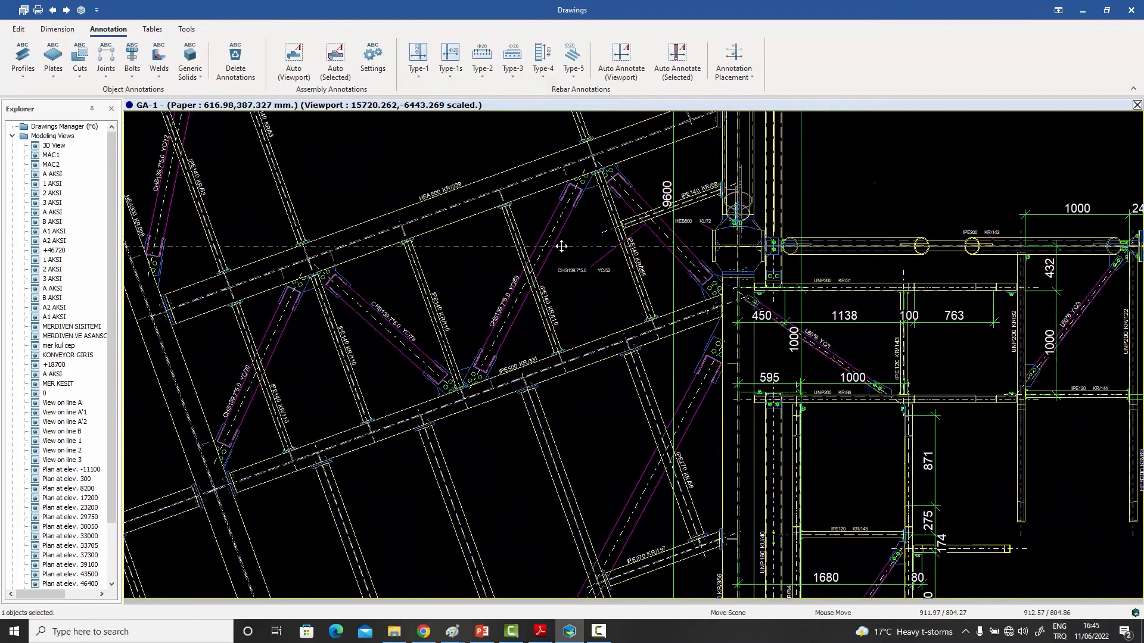
pyautogui.moveTo(732, 376)
pyautogui.mouseDown(button='middle')
pyautogui.moveTo(660, 338)
pyautogui.moveTo(530, 338)
pyautogui.mouseUp(button='middle')
pyautogui.moveTo(489, 396); pyautogui.dragTo(713, 311, button='middle')
pyautogui.moveTo(554, 285)
pyautogui.mouseDown(button='middle')
pyautogui.moveTo(641, 284)
pyautogui.moveTo(739, 311)
pyautogui.mouseUp(button='middle')
pyautogui.scroll(-5, 736, 309)
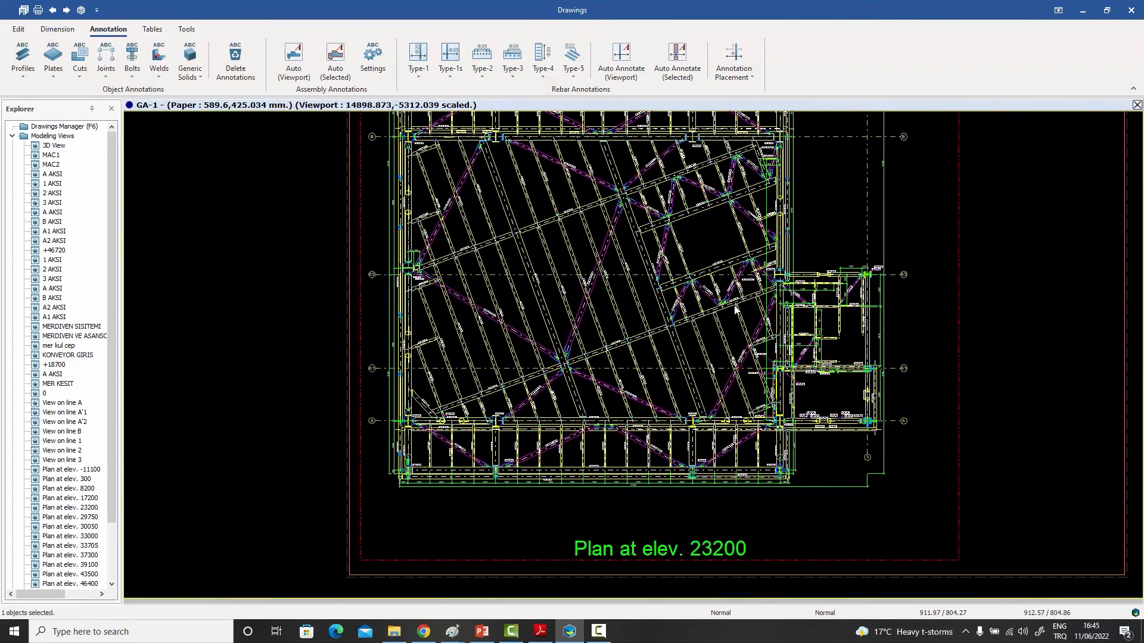
pyautogui.moveTo(725, 301); pyautogui.dragTo(695, 388, button='middle')
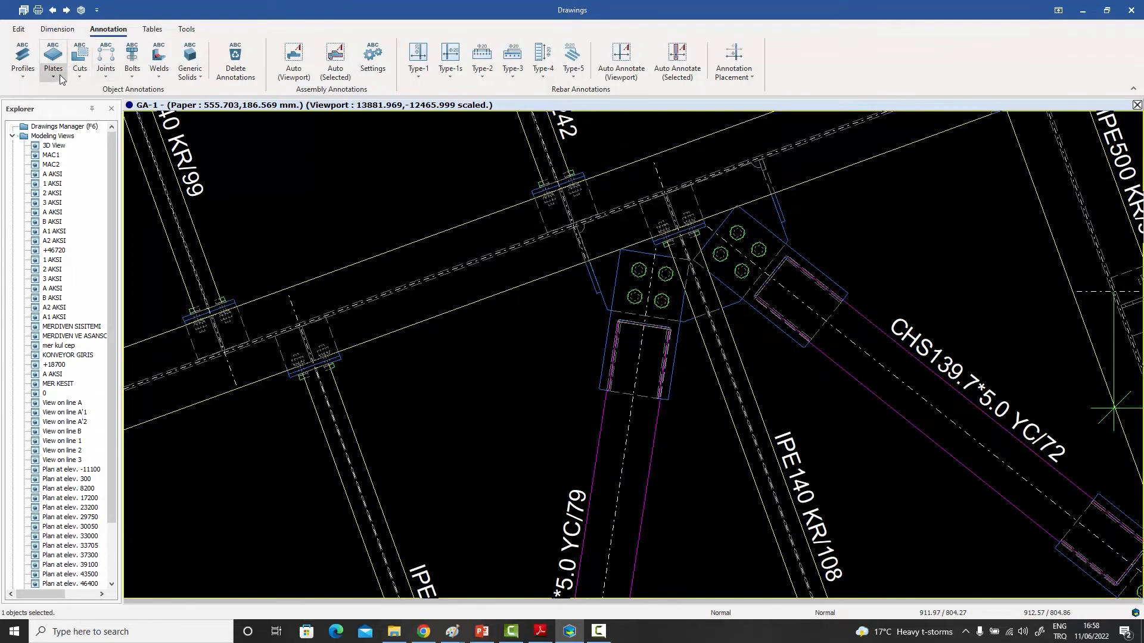
# Annotate the bolted connection plate at the upper end of brace YC/79.
pyautogui.click(24, 78)
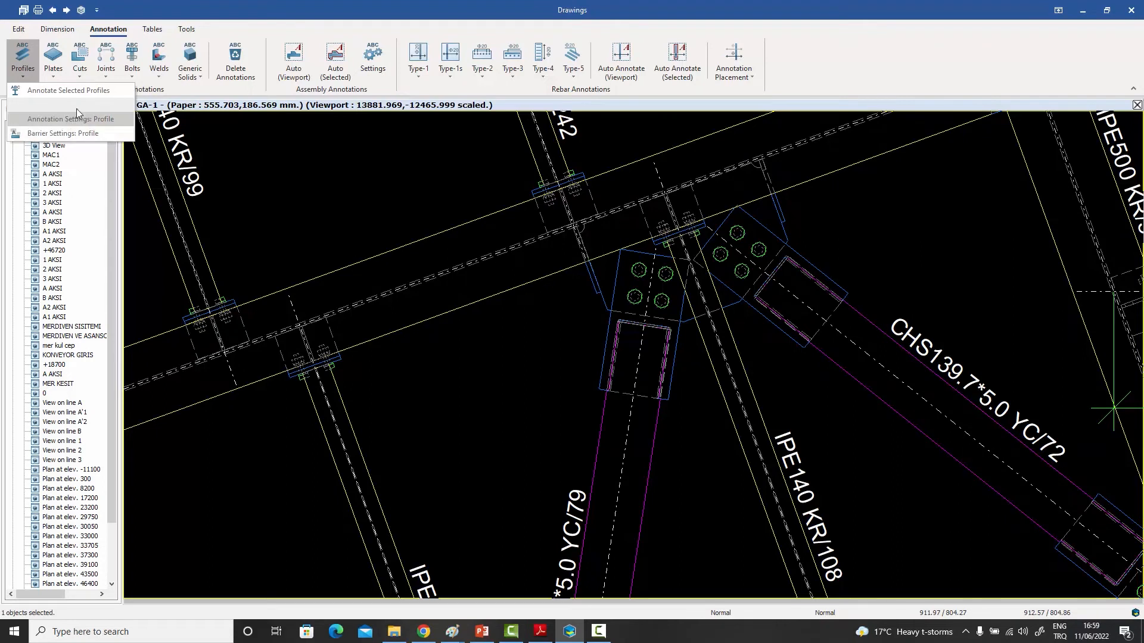
pyautogui.click(53, 74)
pyautogui.click(53, 74)
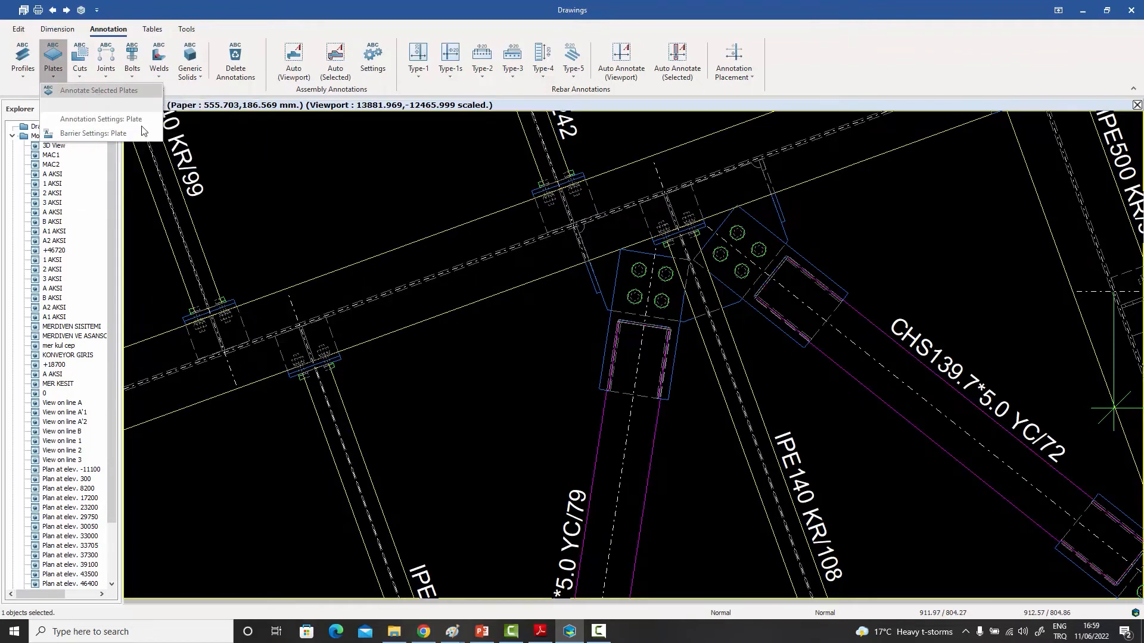
pyautogui.click(173, 138)
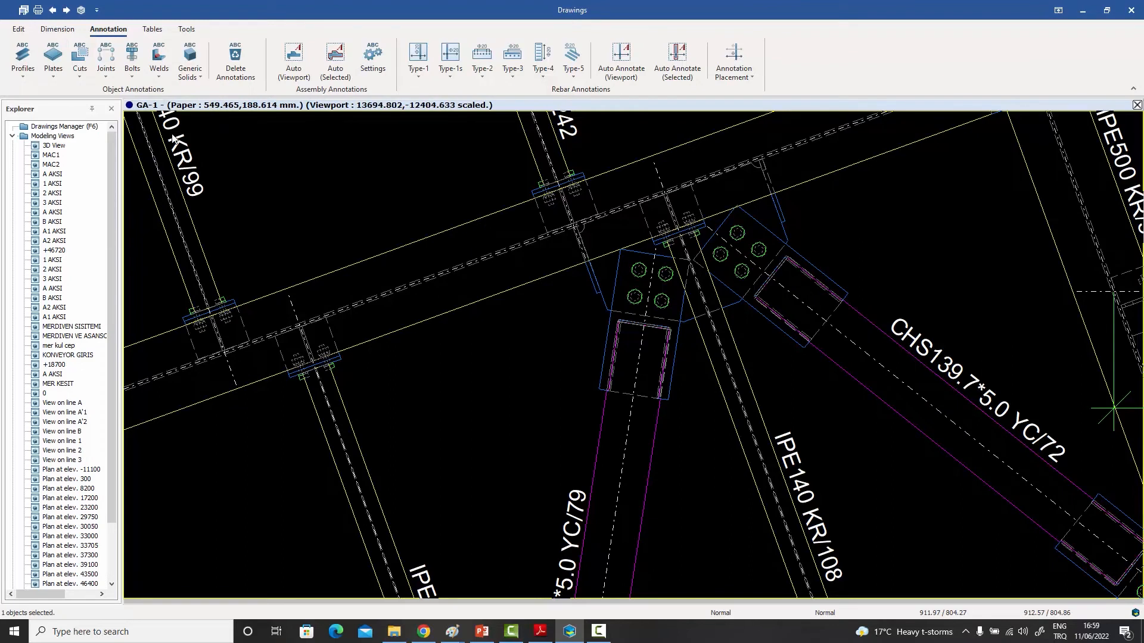
pyautogui.click(608, 335)
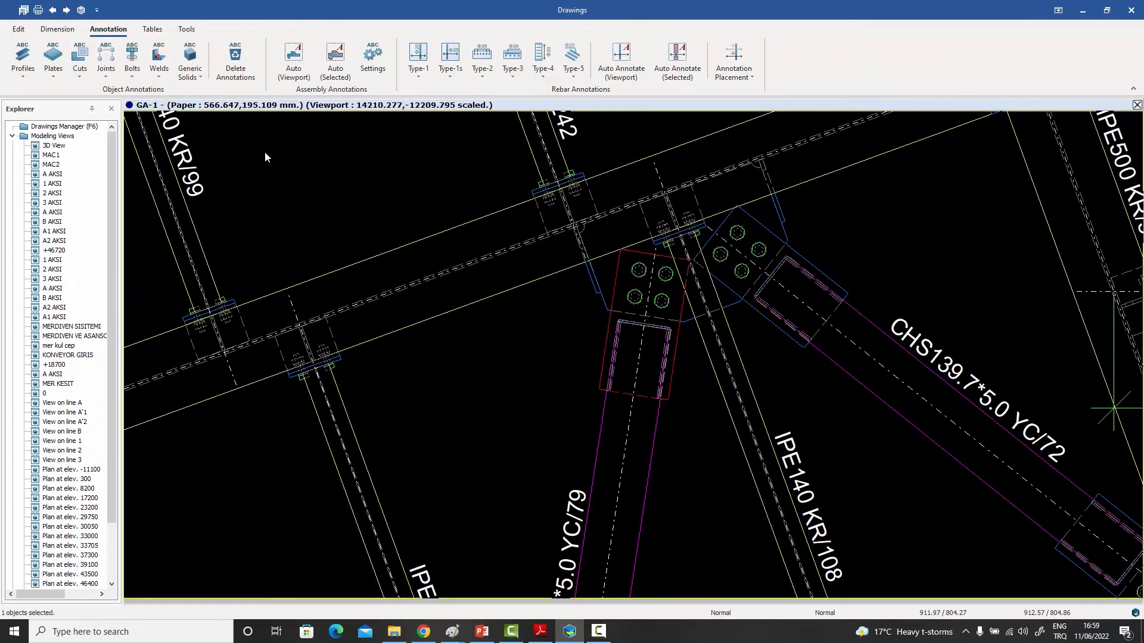
pyautogui.click(55, 63)
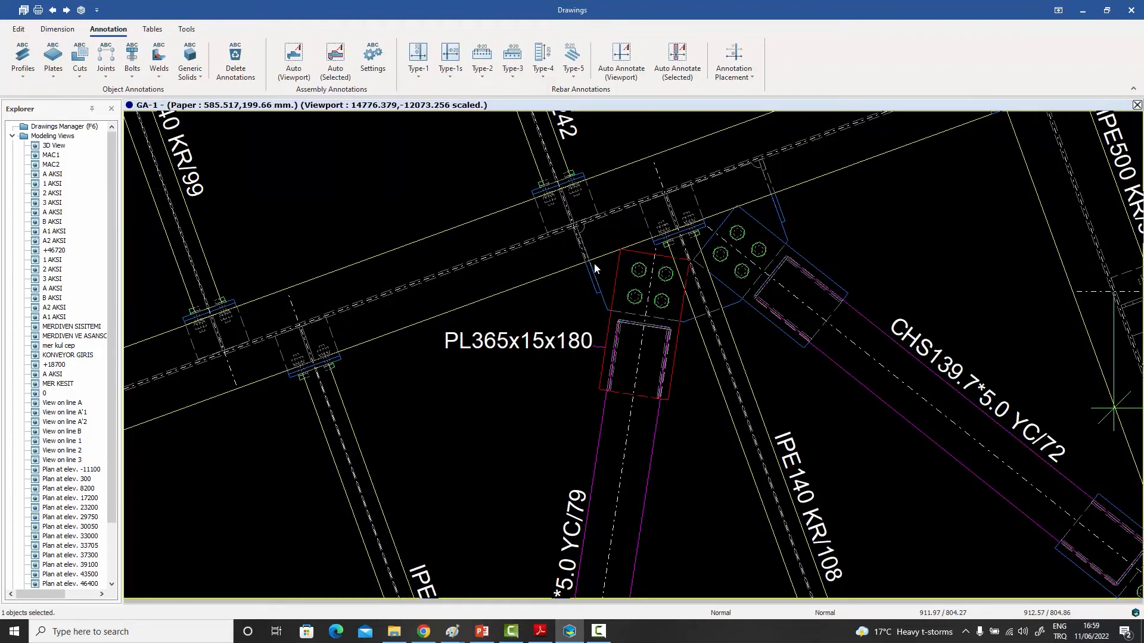
# Annotate the bolt group on the connection plate at the upper end of brace YC/79.
pyautogui.click(640, 303)
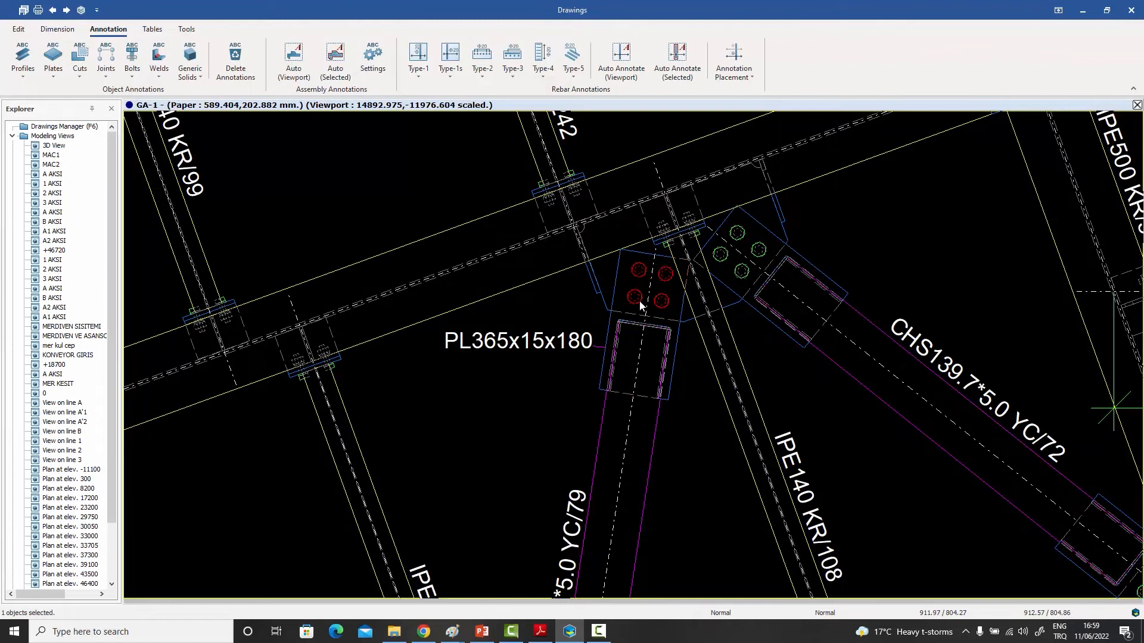
pyautogui.click(135, 77)
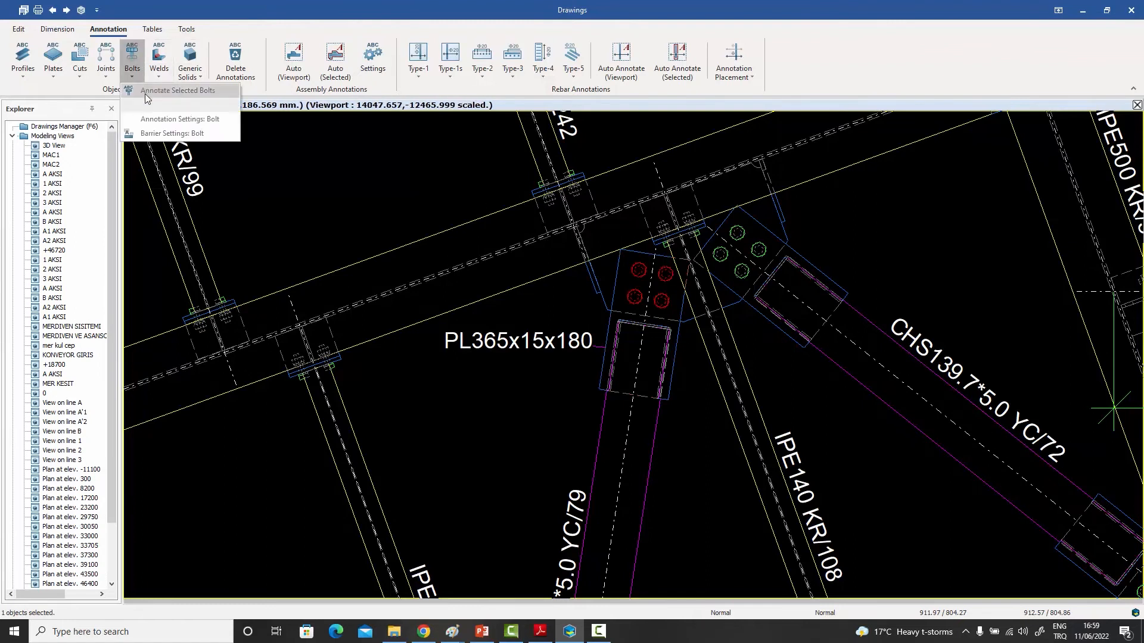
pyautogui.click(145, 94)
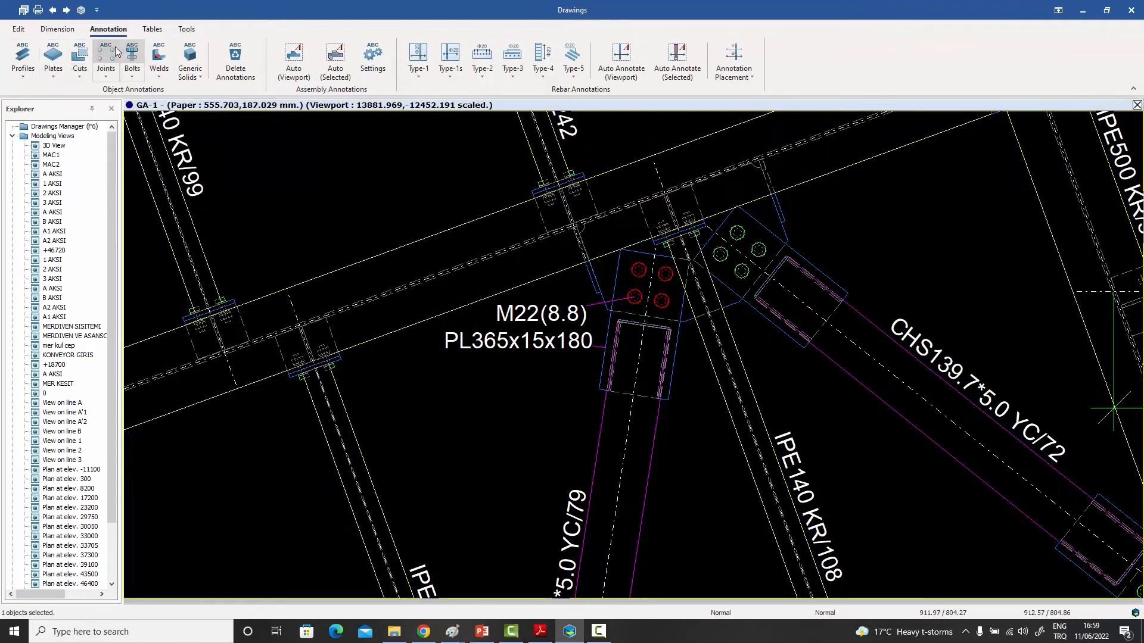
# Review the available fields in the joint annotation settings, and leave them without changes.
pyautogui.click(109, 77)
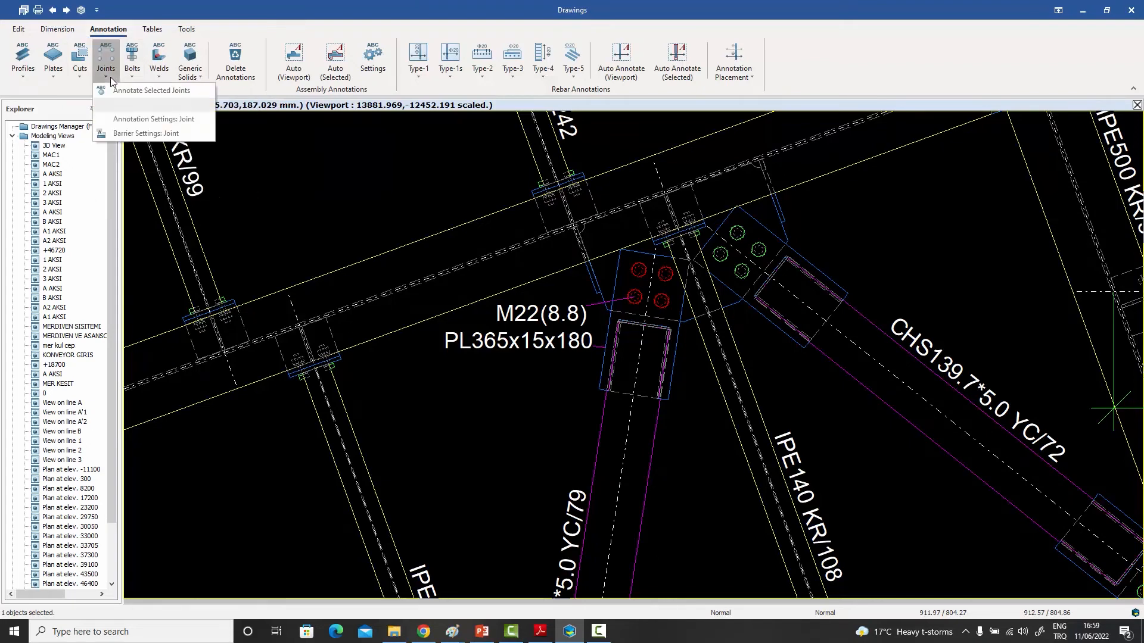
pyautogui.click(153, 125)
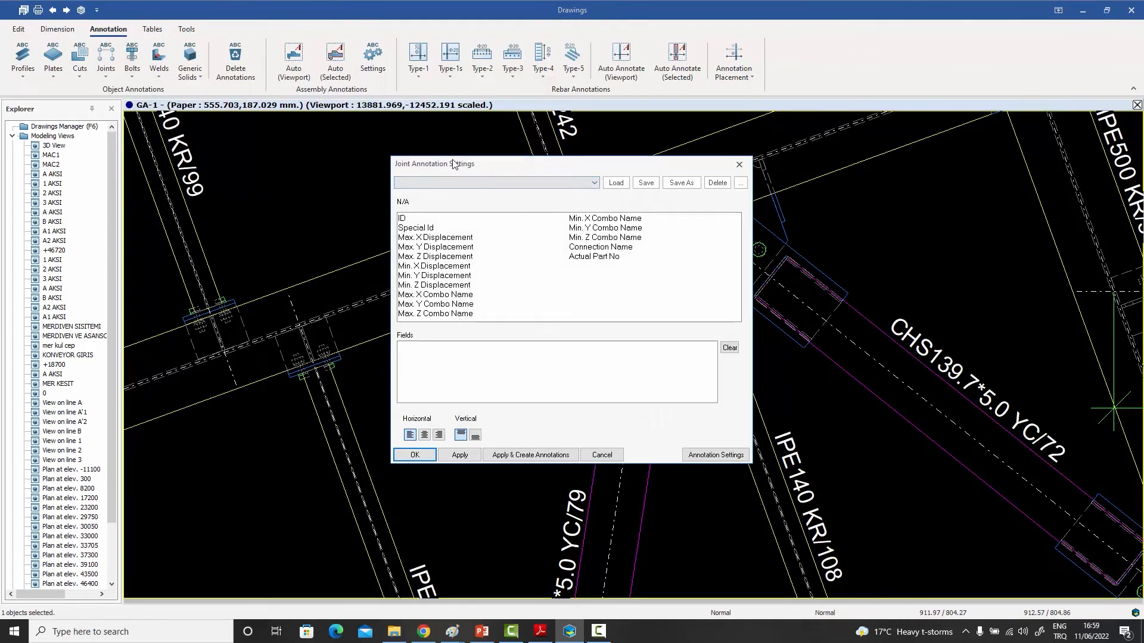
pyautogui.moveTo(442, 167); pyautogui.dragTo(326, 146)
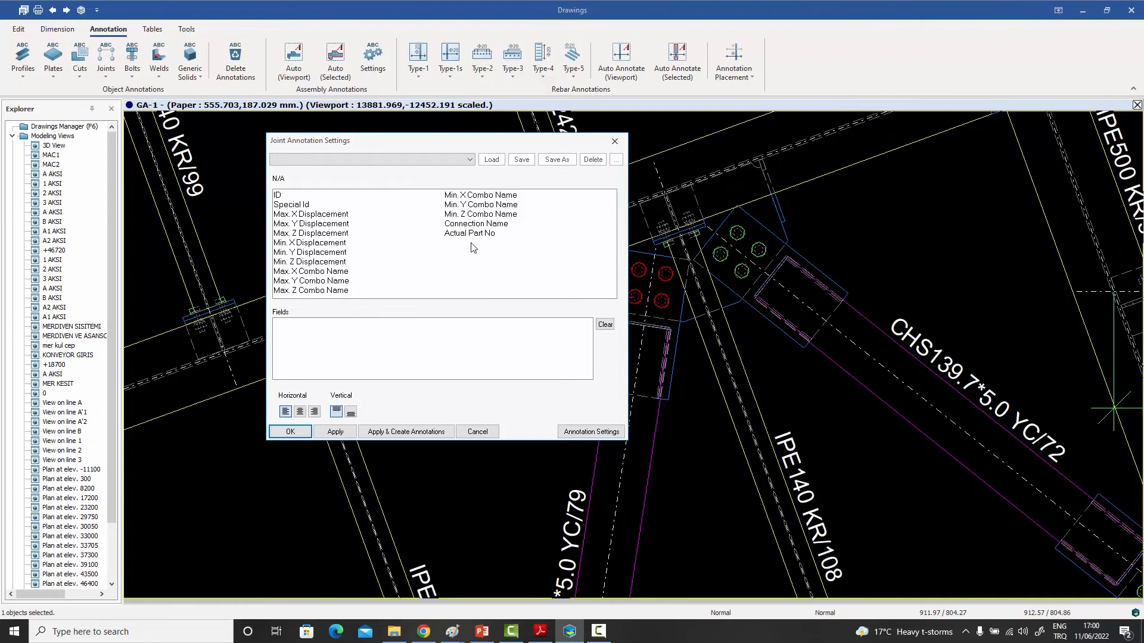
pyautogui.click(615, 143)
# Try including joints in the object type filter of the plan viewport, and discard the viewport property changes.
pyautogui.scroll(-3, 396, 179)
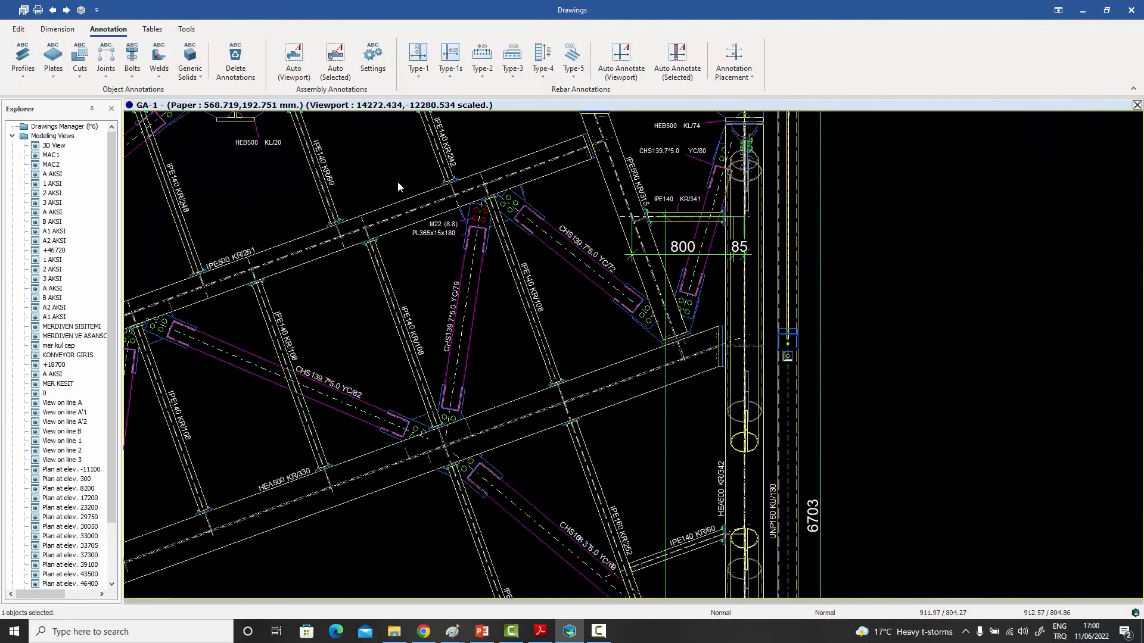
pyautogui.scroll(-4, 398, 187)
pyautogui.moveTo(398, 187); pyautogui.dragTo(666, 237, button='middle')
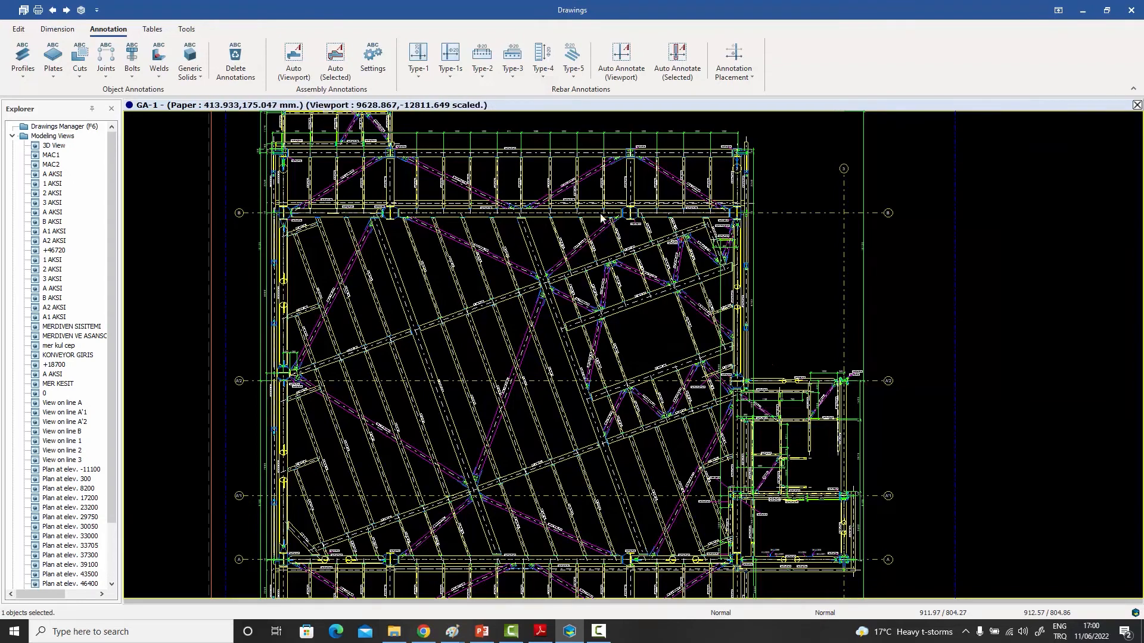
pyautogui.doubleClick(794, 166)
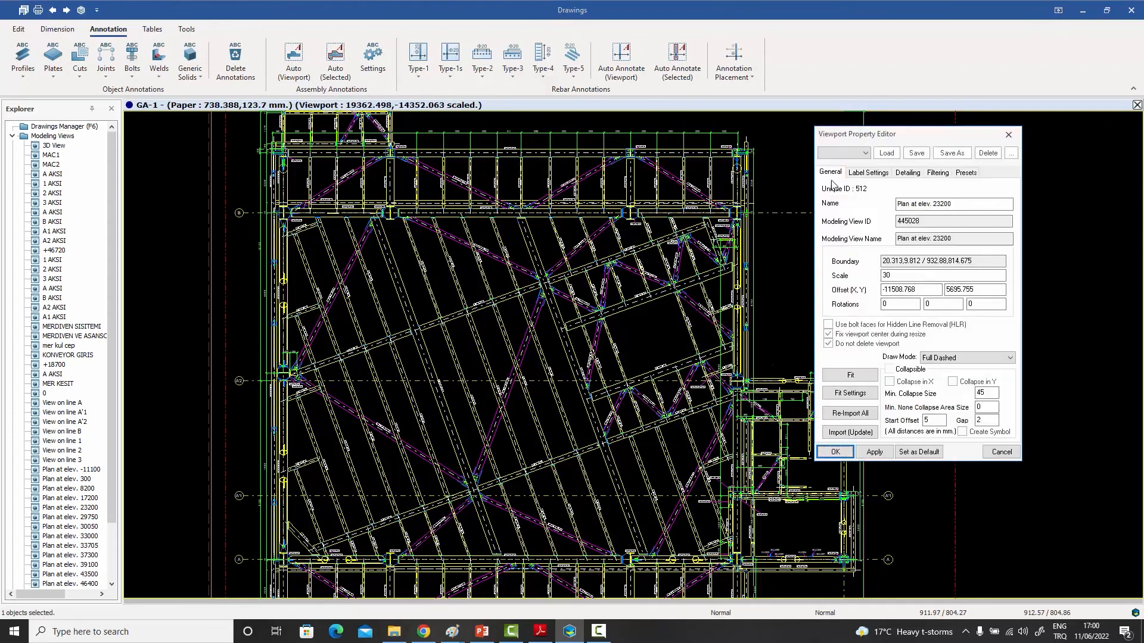
pyautogui.click(937, 174)
pyautogui.click(905, 429)
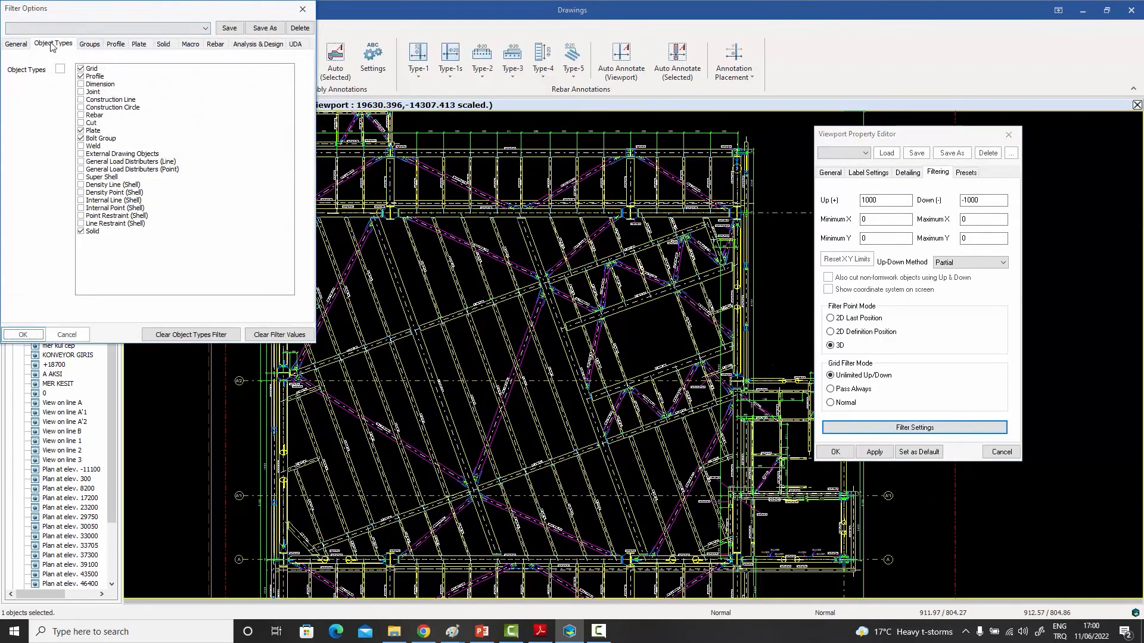
pyautogui.click(82, 92)
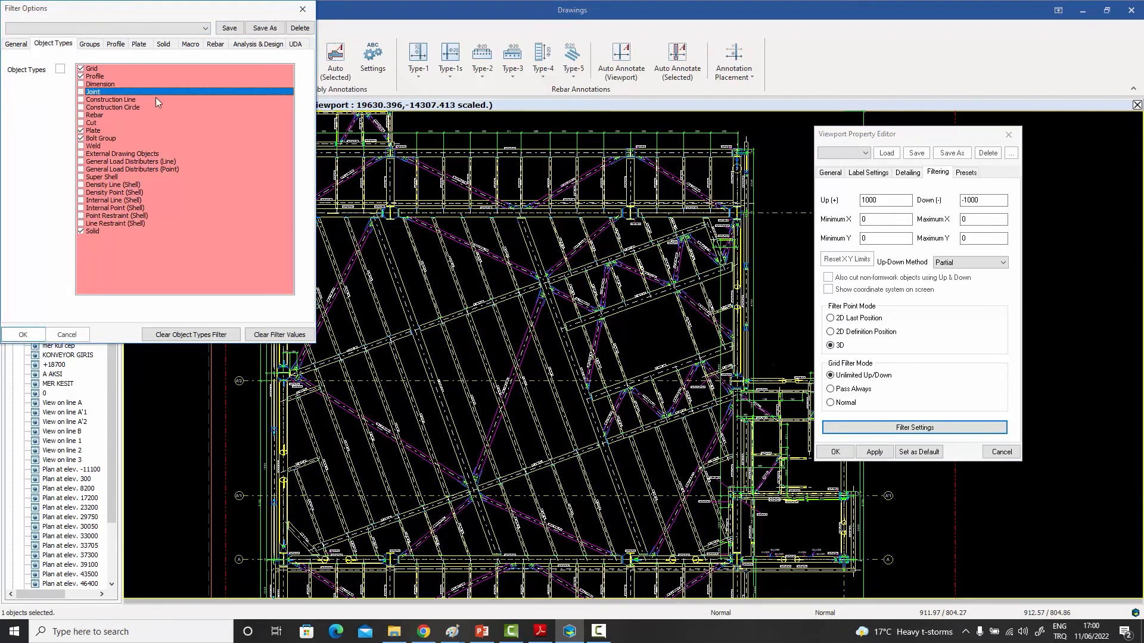
pyautogui.click(23, 334)
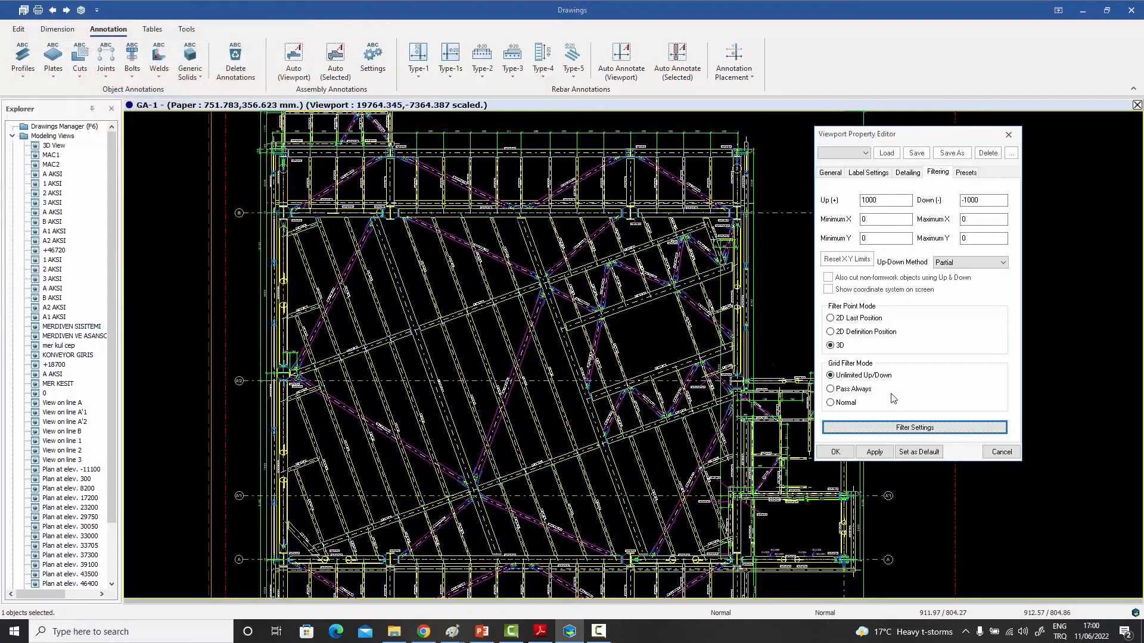
pyautogui.click(1002, 452)
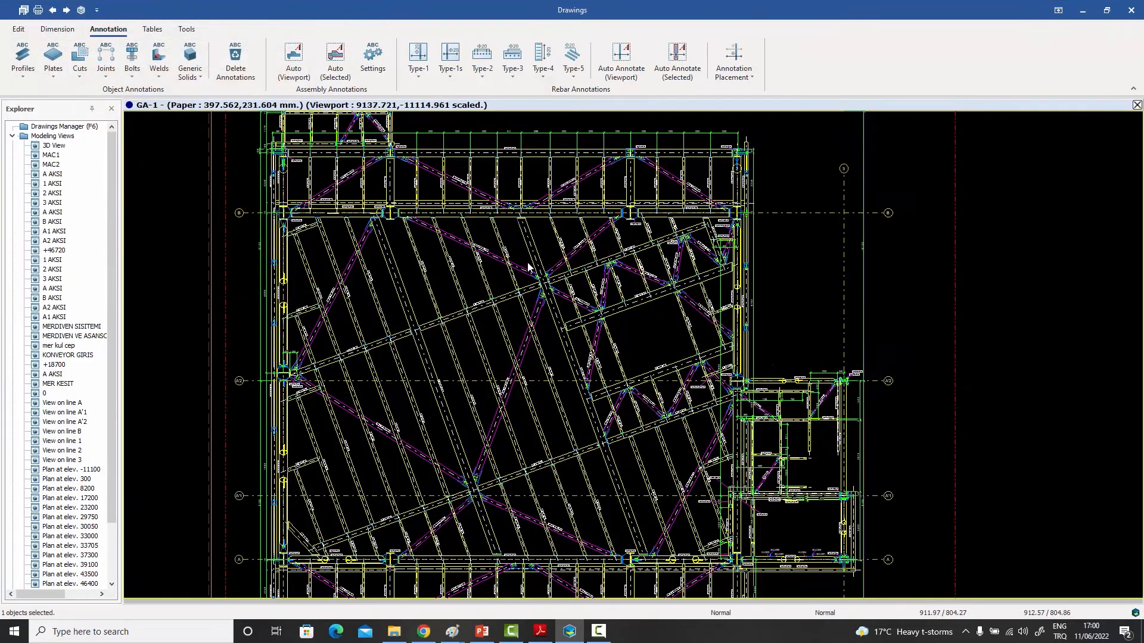
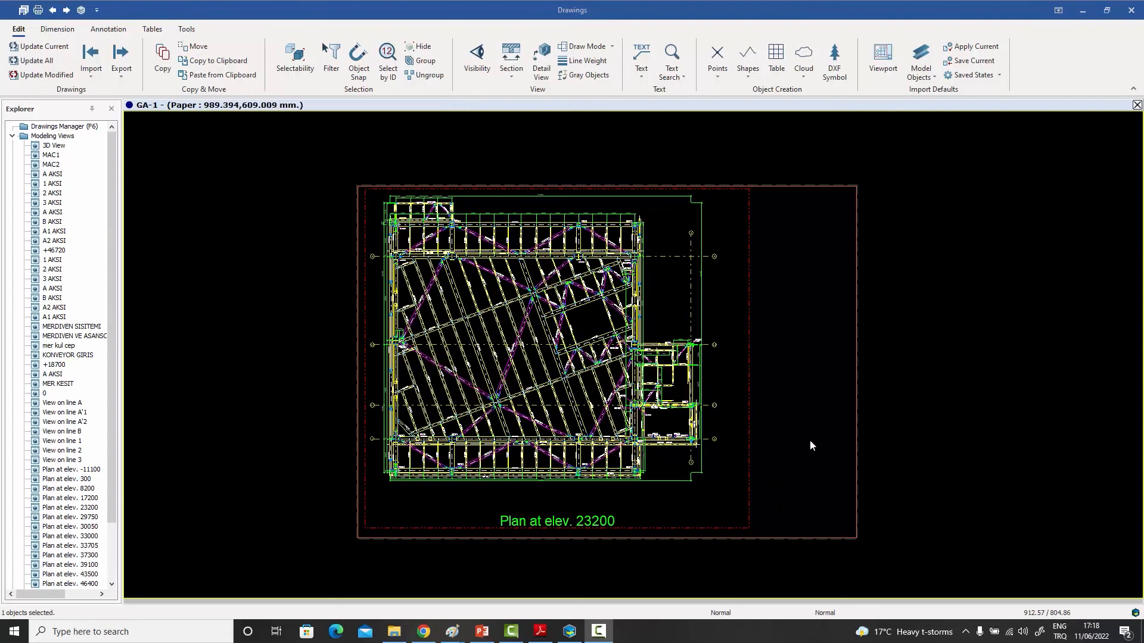
# Choose A0_Sample.dxf from the sample dxfs folder on the desktop as the file for a DXF import into GA-1.
pyautogui.click(242, 136)
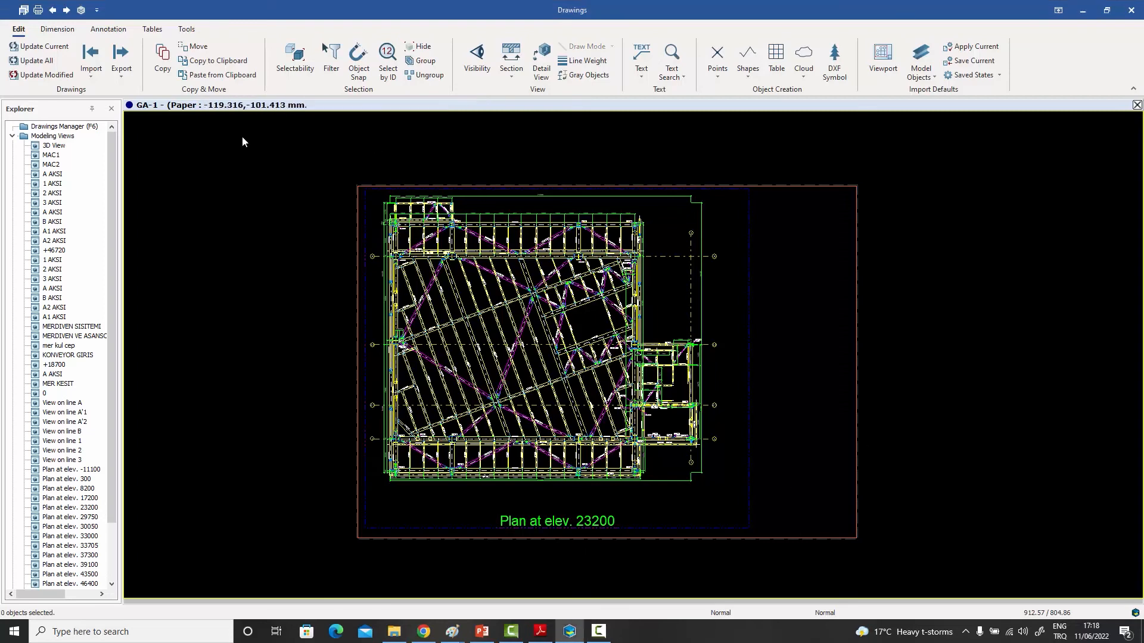
pyautogui.click(90, 63)
pyautogui.click(106, 90)
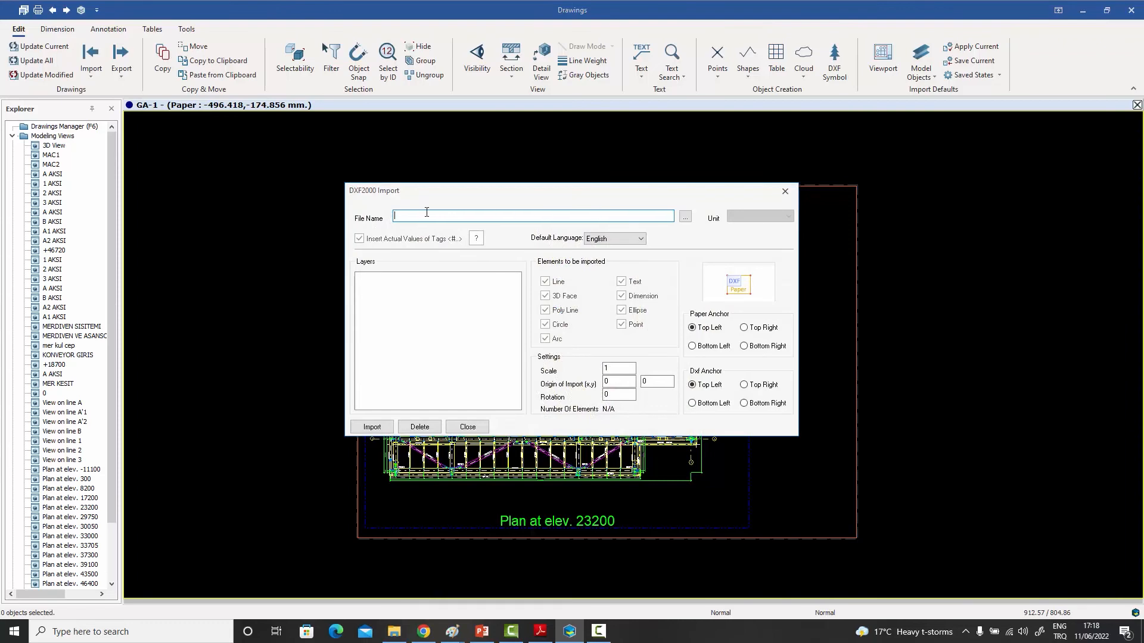
pyautogui.click(685, 217)
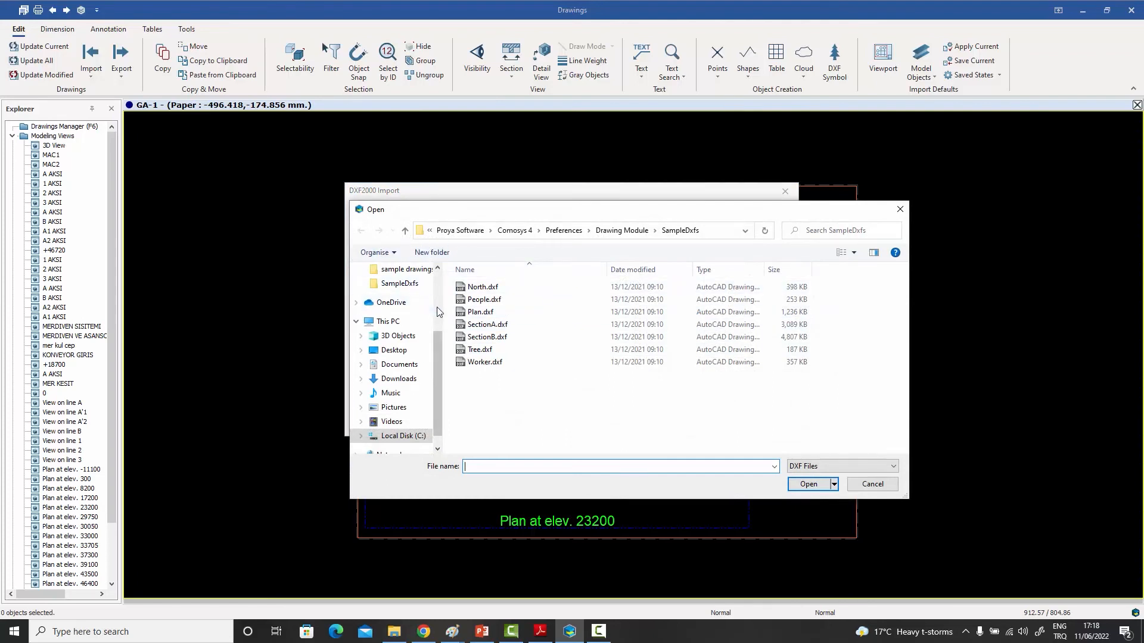
pyautogui.scroll(3, 394, 298)
pyautogui.click(395, 294)
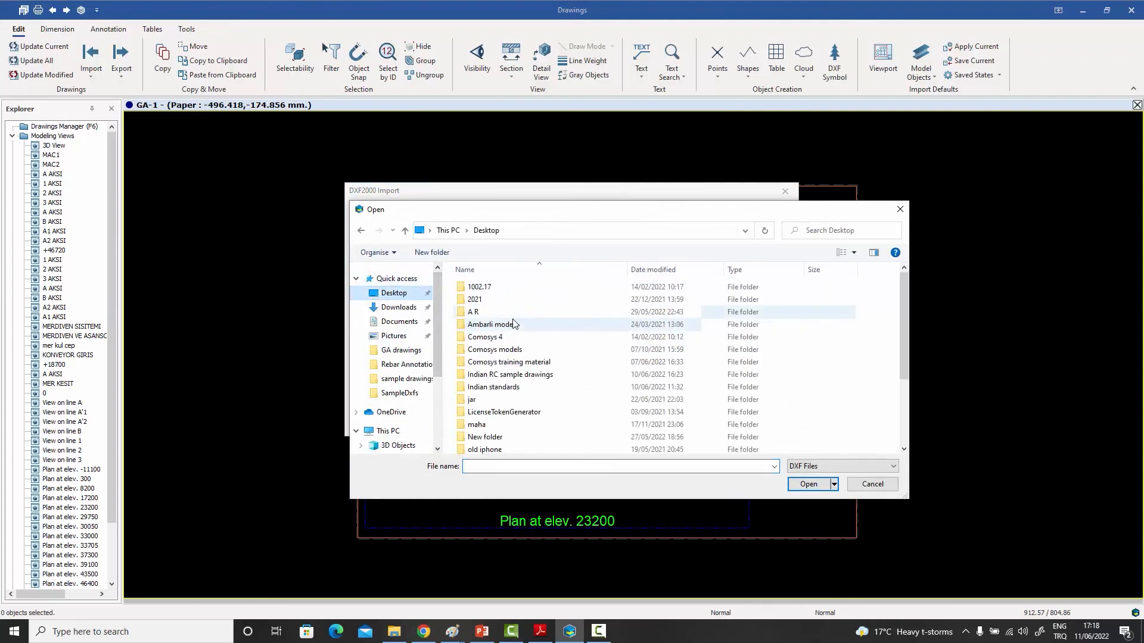
pyautogui.scroll(-5, 511, 341)
pyautogui.doubleClick(494, 410)
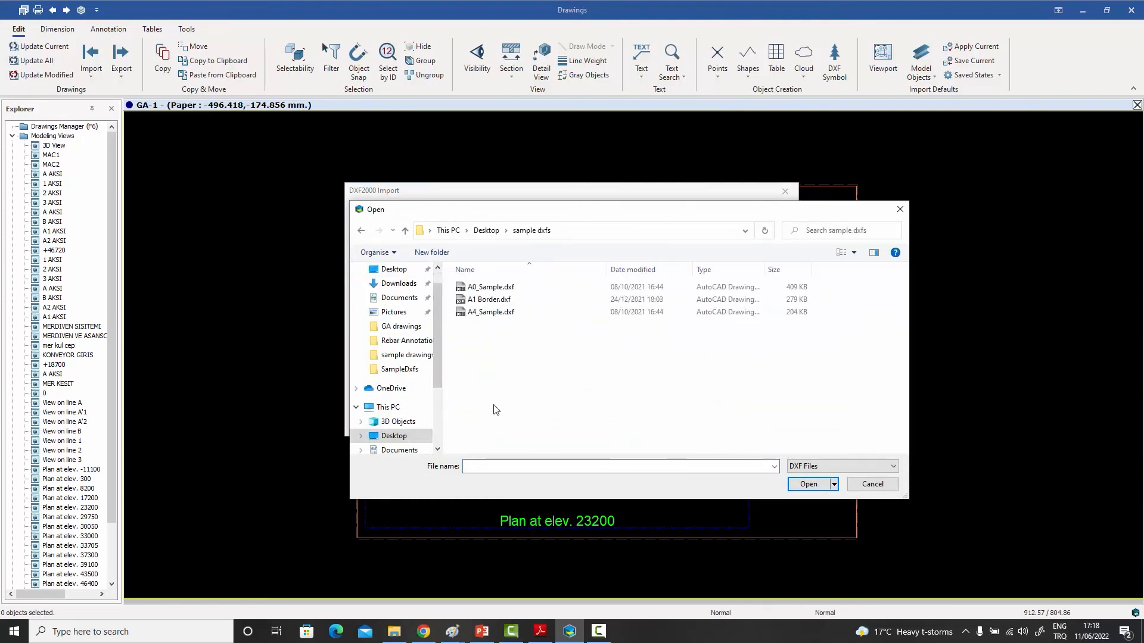
pyautogui.click(492, 292)
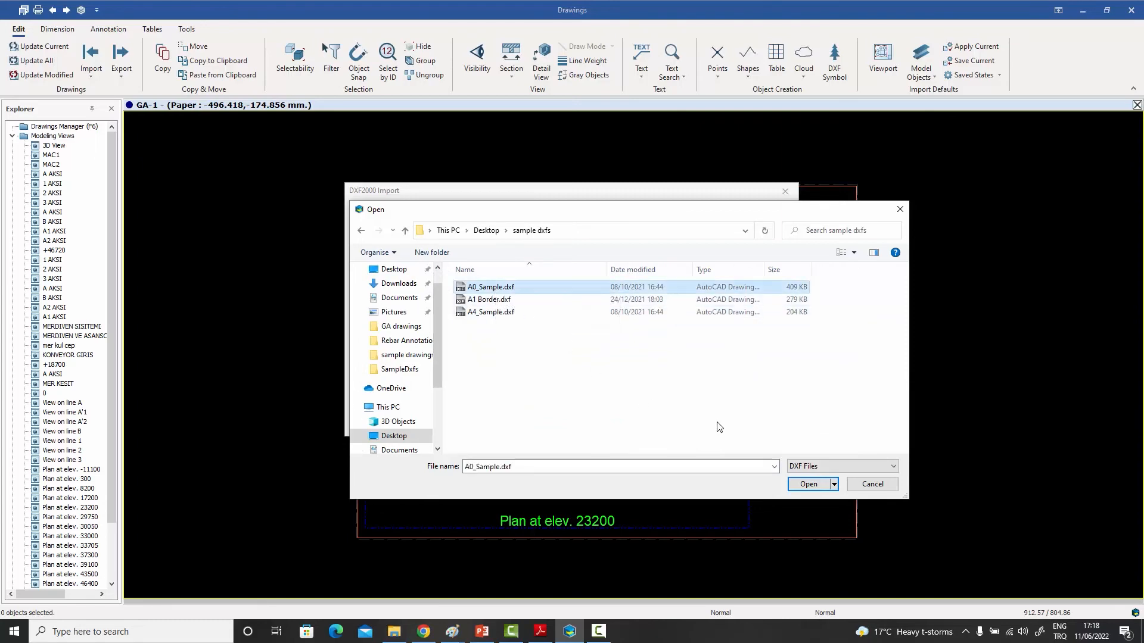
pyautogui.click(807, 484)
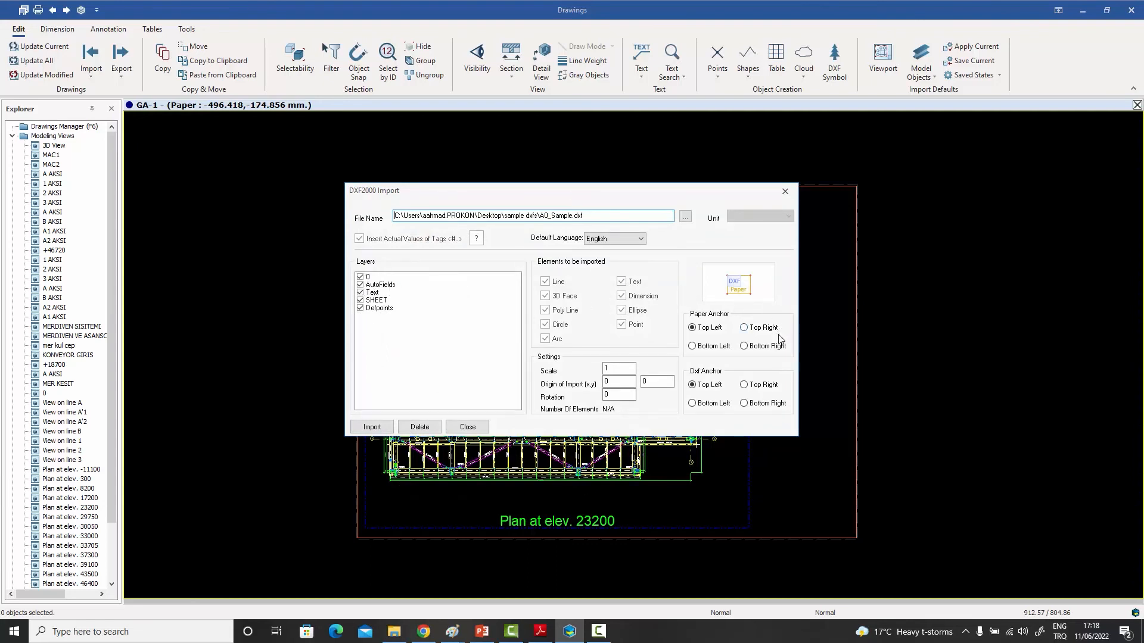
# Import the DXF title block into the sheet with the paper and DXF anchors both set to Bottom Right.
pyautogui.click(744, 347)
pyautogui.click(745, 404)
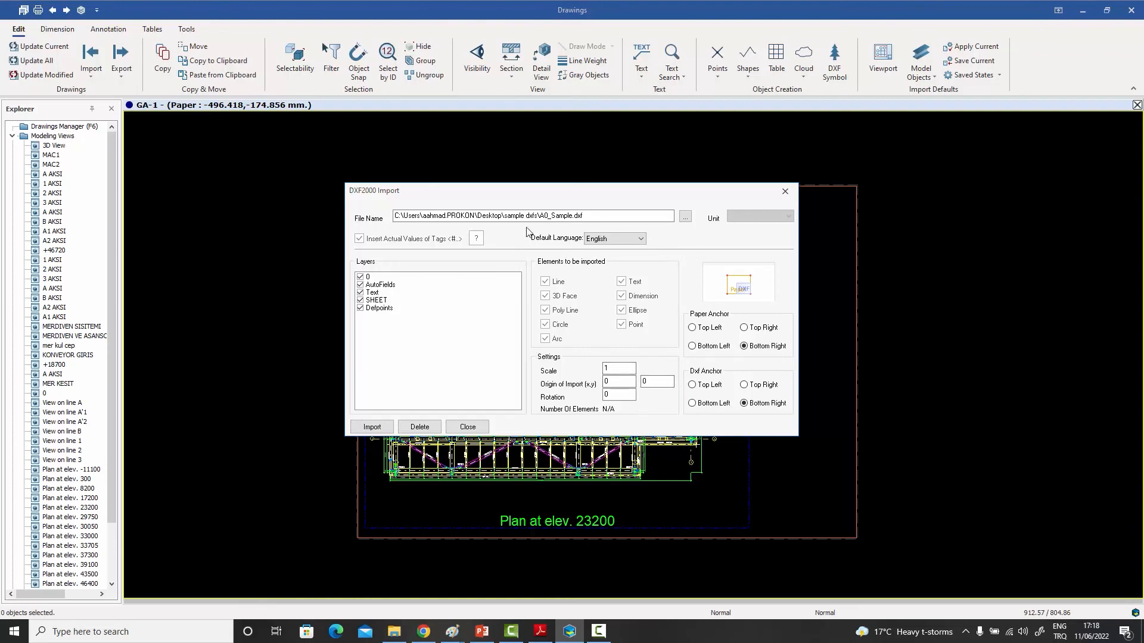
pyautogui.click(373, 427)
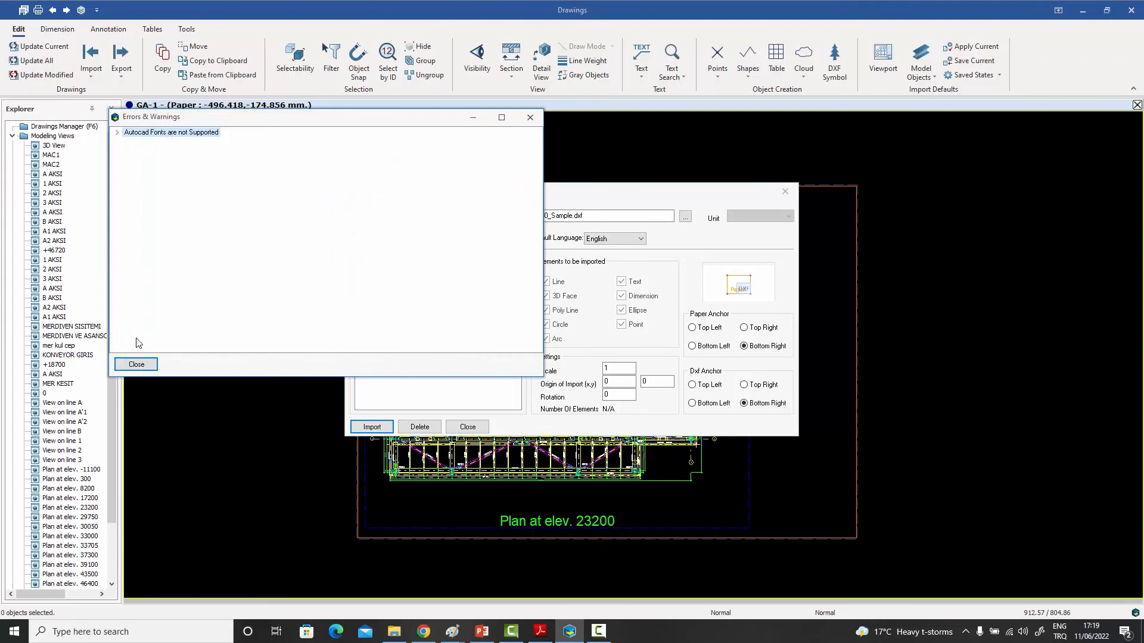
pyautogui.click(137, 364)
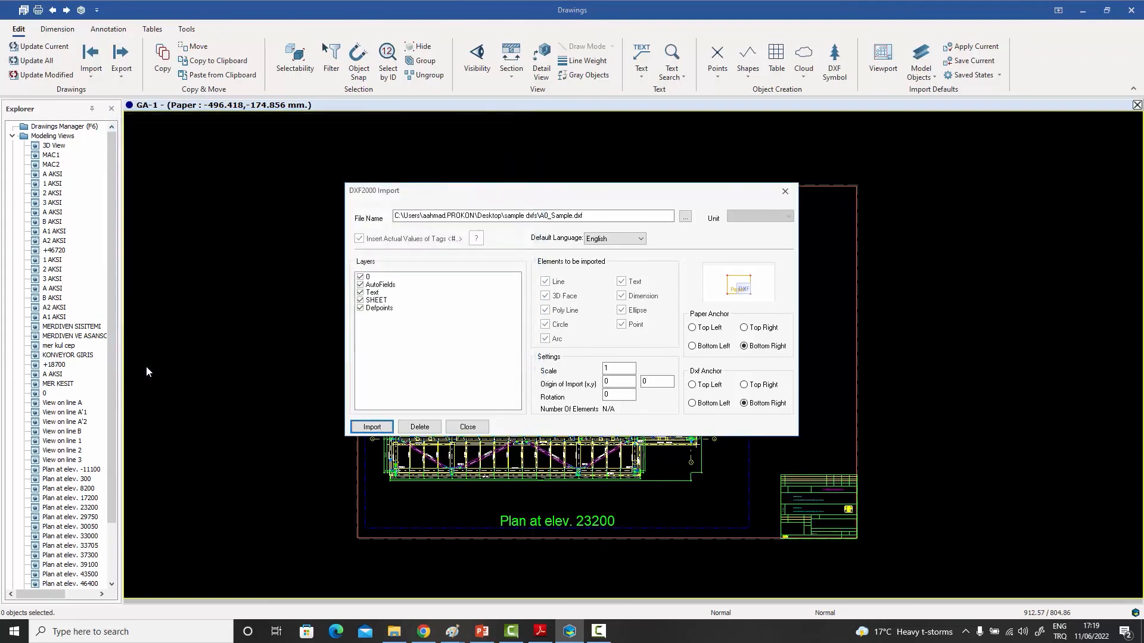
pyautogui.click(467, 427)
pyautogui.scroll(5, 820, 521)
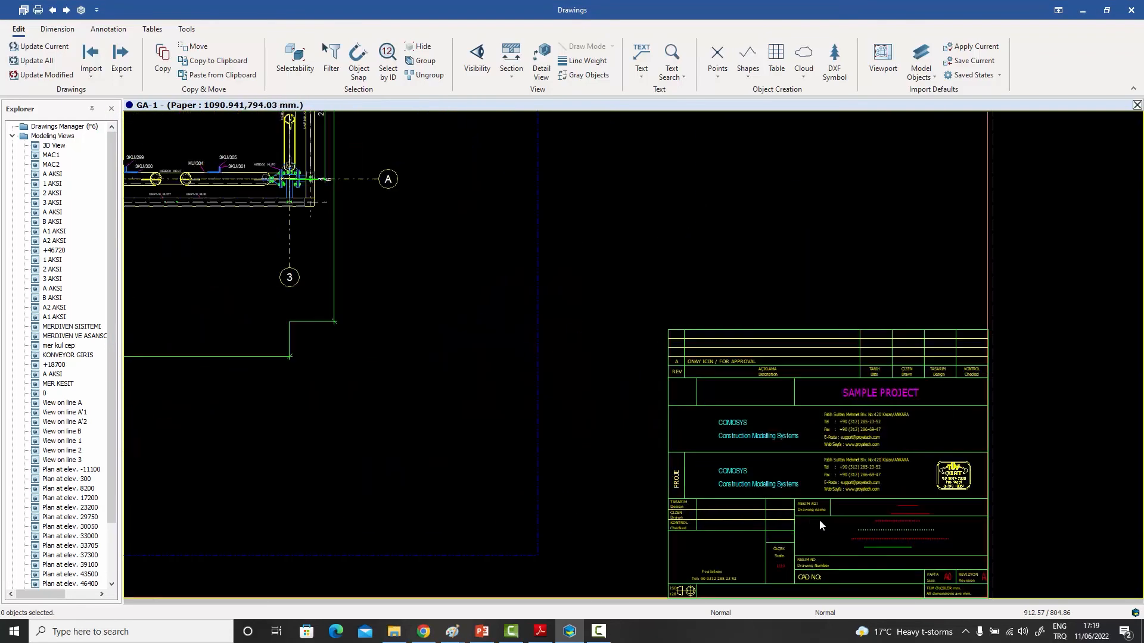
pyautogui.scroll(5, 820, 519)
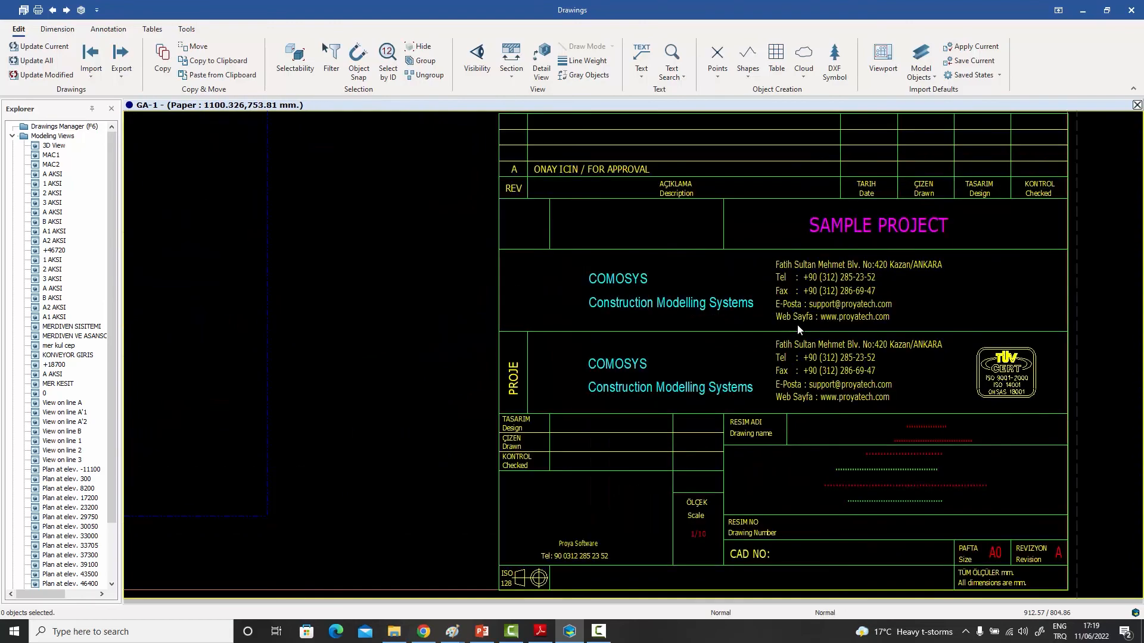
pyautogui.scroll(-10, 797, 324)
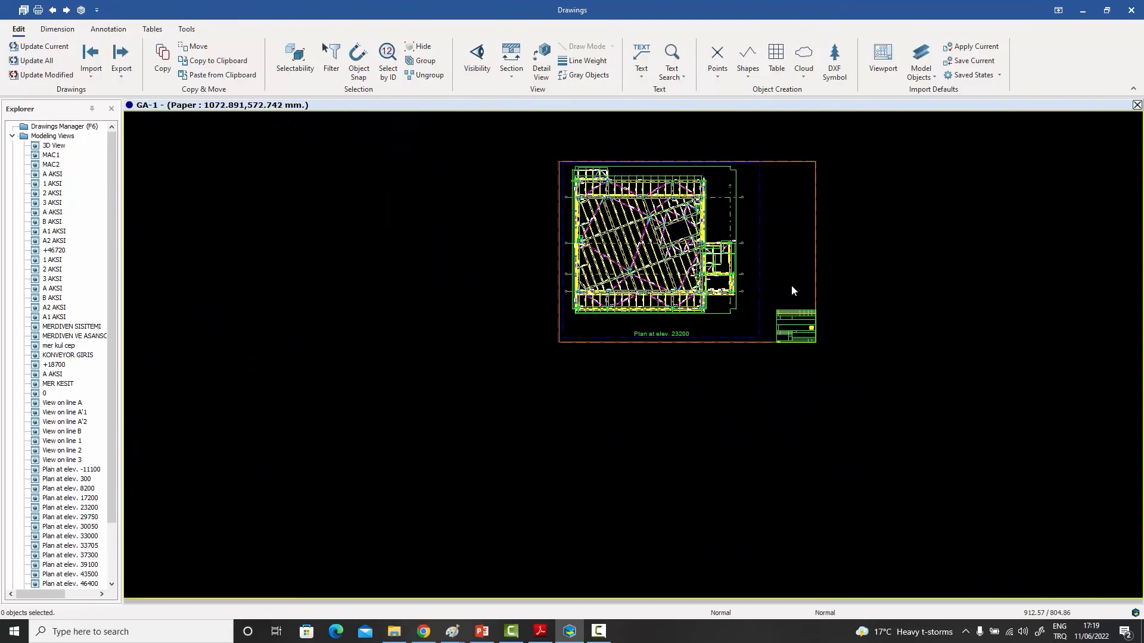
pyautogui.scroll(4, 792, 291)
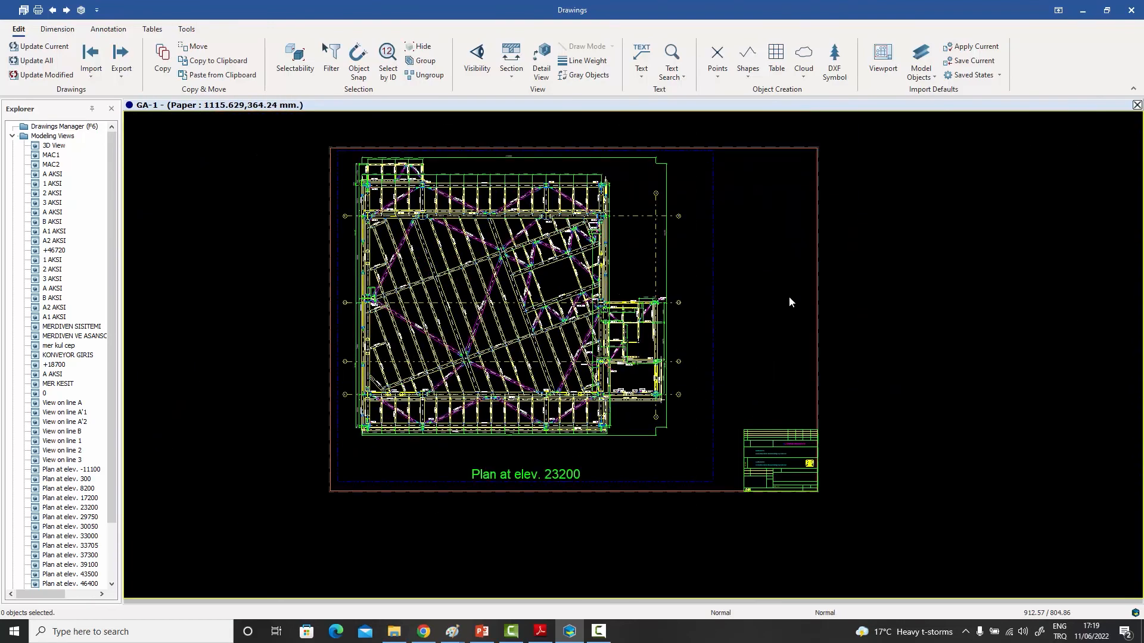
pyautogui.moveTo(790, 298); pyautogui.dragTo(779, 326, button='middle')
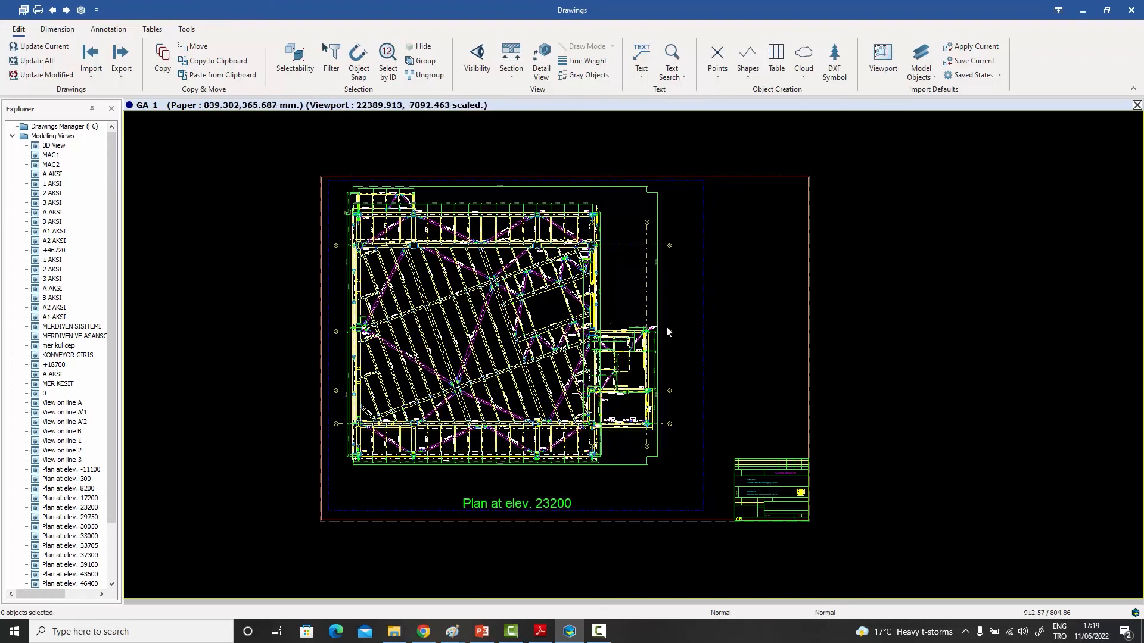
# Place the worker DXF symbol on the sheet area beside the plan, and again inside the plan viewport on the beam along axis A'2.
pyautogui.click(836, 58)
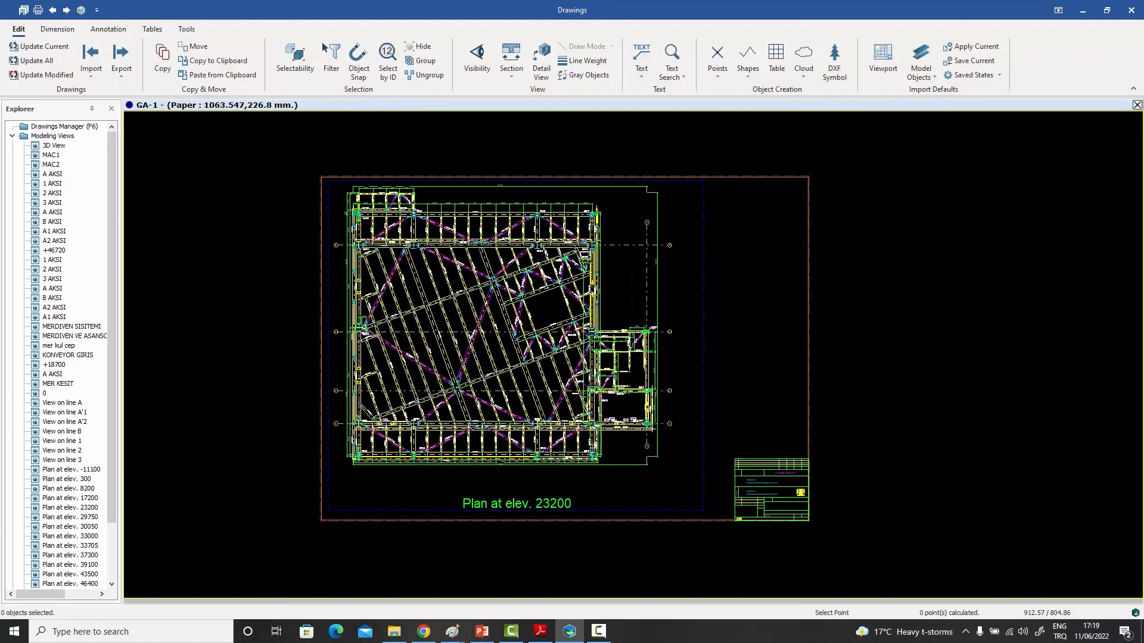
pyautogui.scroll(-5, 772, 292)
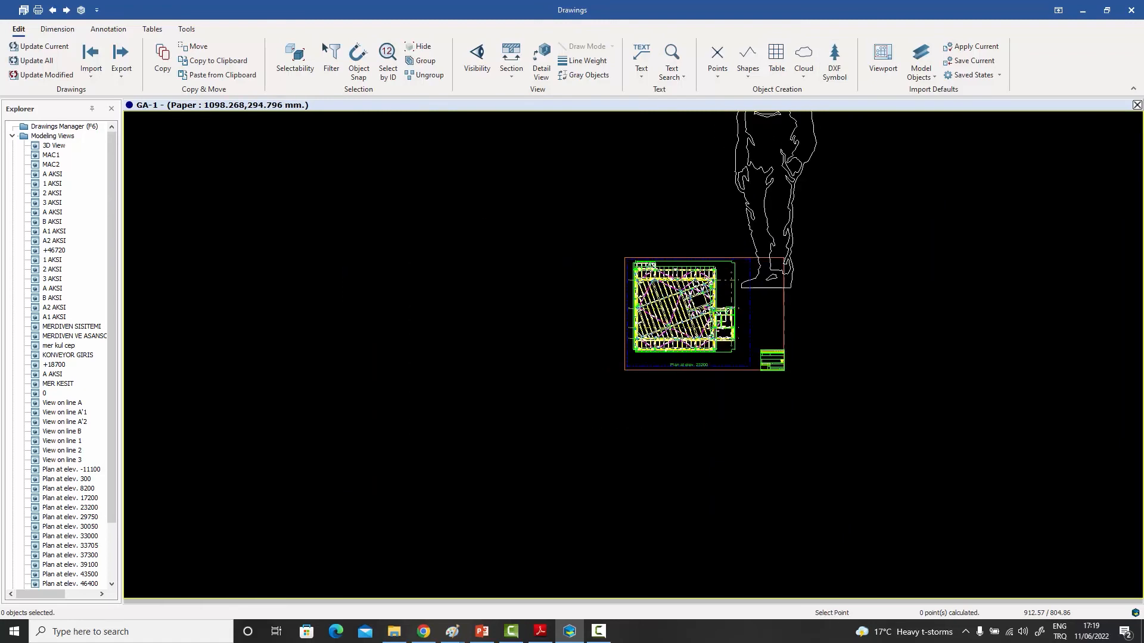
pyautogui.scroll(-1, 775, 292)
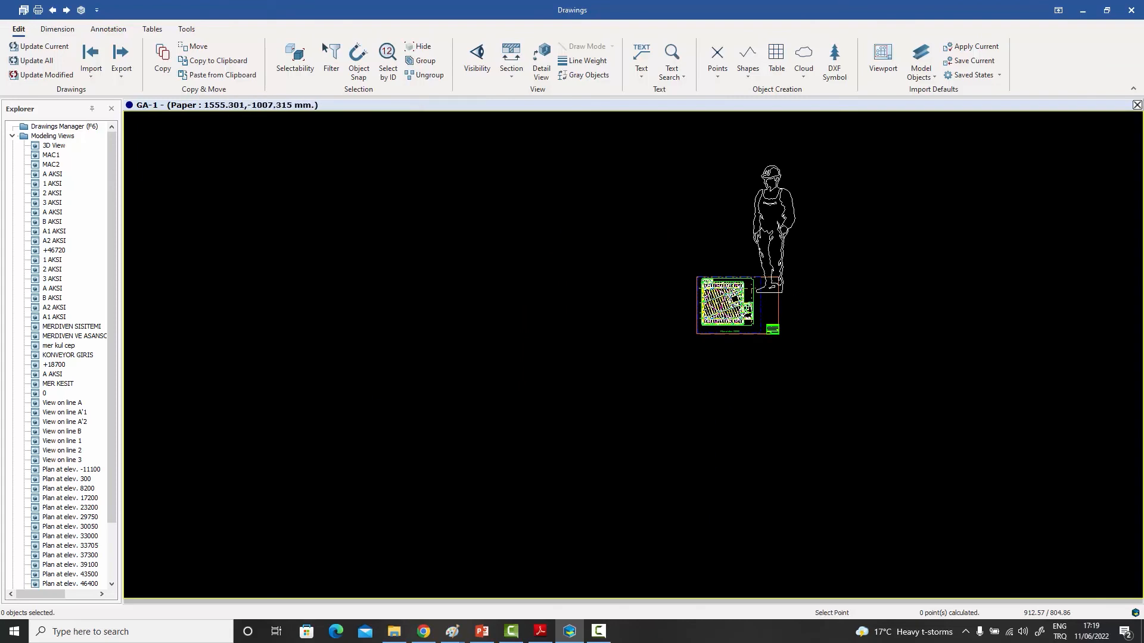
pyautogui.scroll(6, 753, 296)
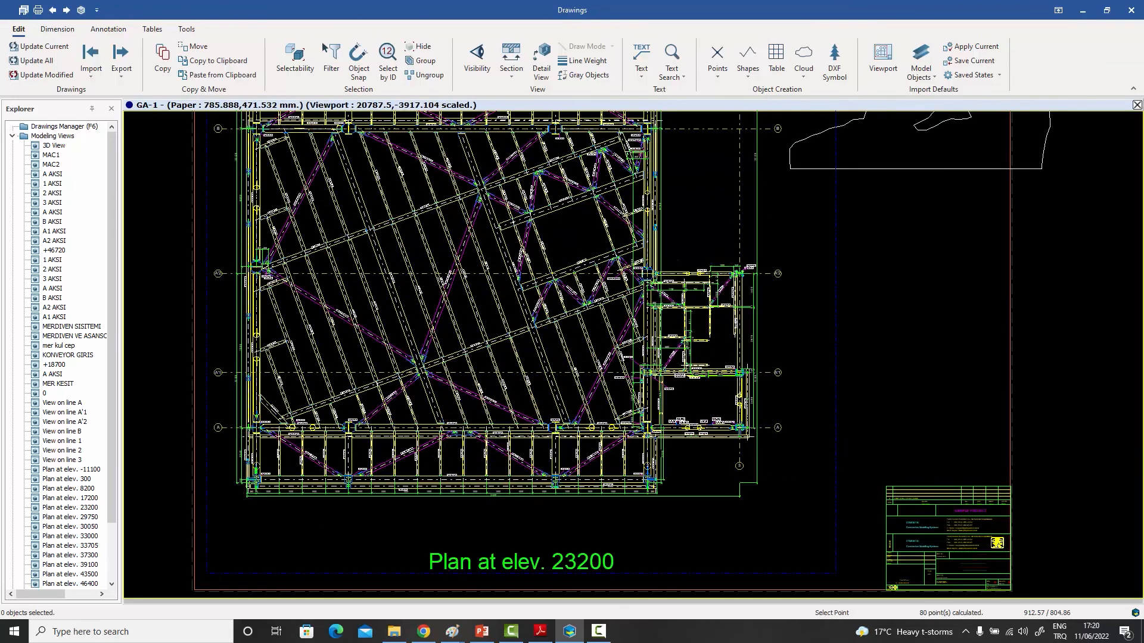
pyautogui.scroll(2, 678, 261)
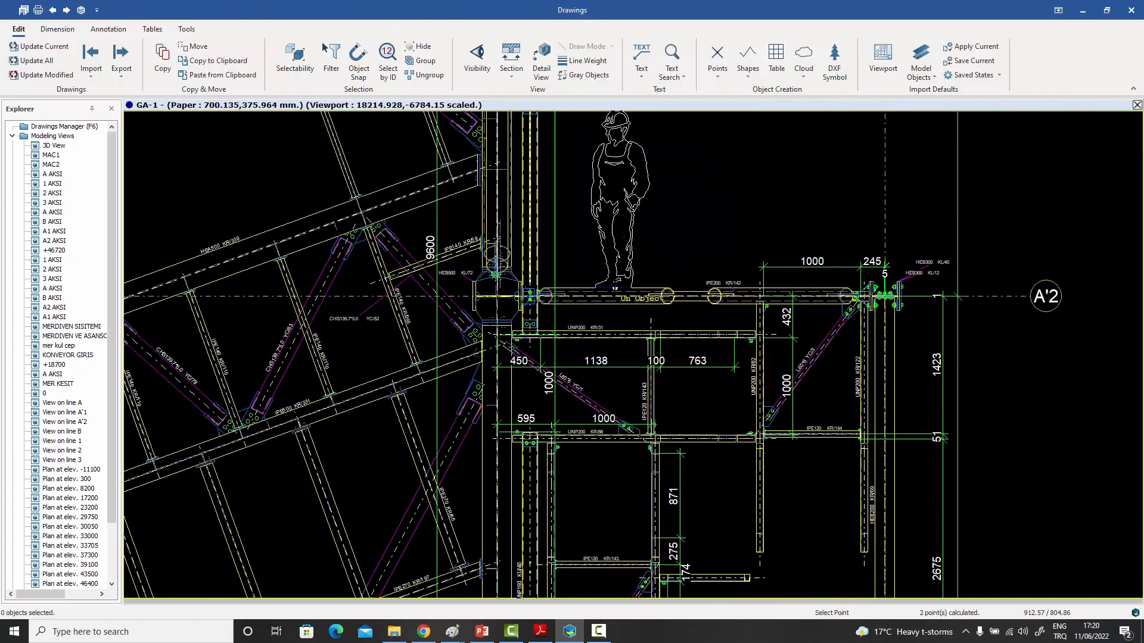
pyautogui.scroll(-5, 631, 280)
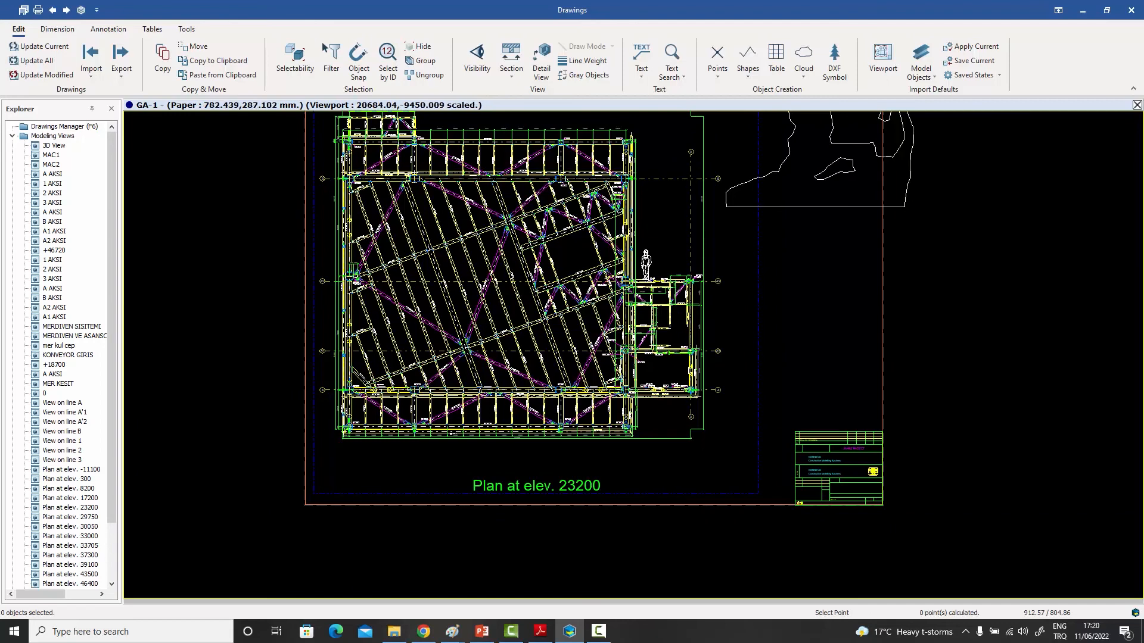
# Delete the oversized worker symbol from the sheet area beside the plan.
pyautogui.press('Escape')
pyautogui.click(783, 208)
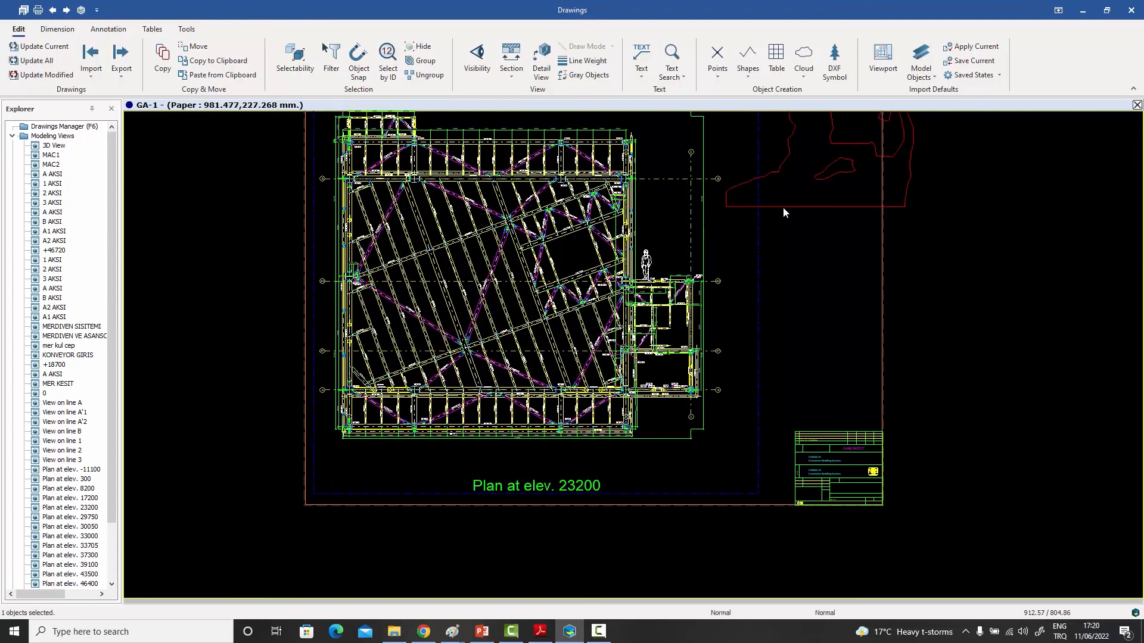
pyautogui.press('Delete')
pyautogui.click(527, 352)
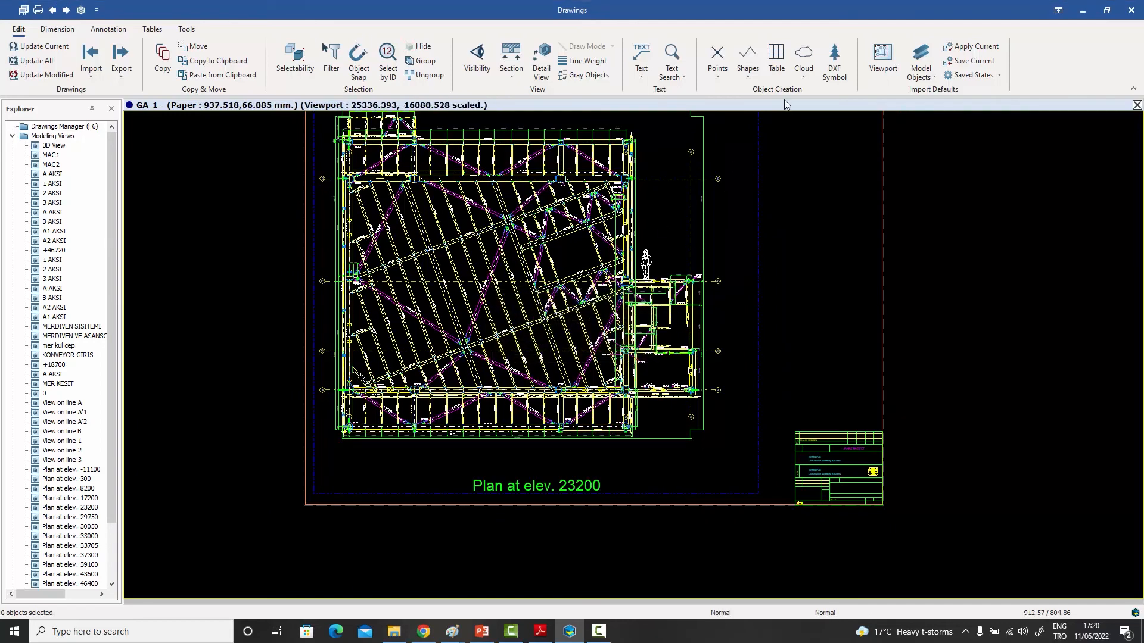
# Open the DXF import for changing the default DXF symbol, and close it without choosing a file.
pyautogui.click(841, 64)
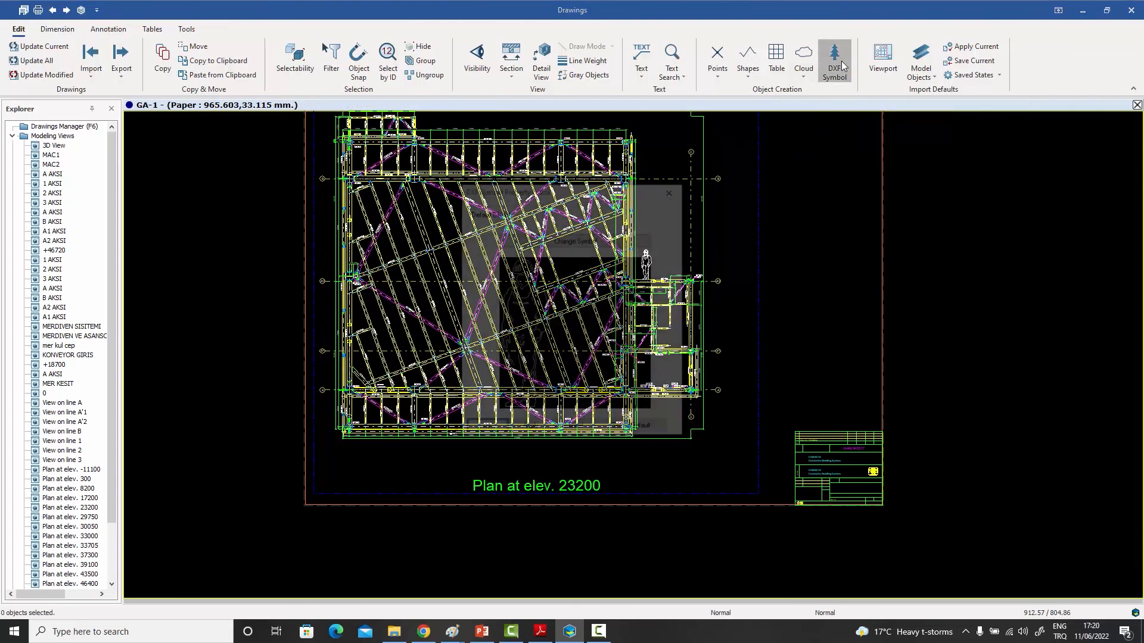
pyautogui.click(580, 240)
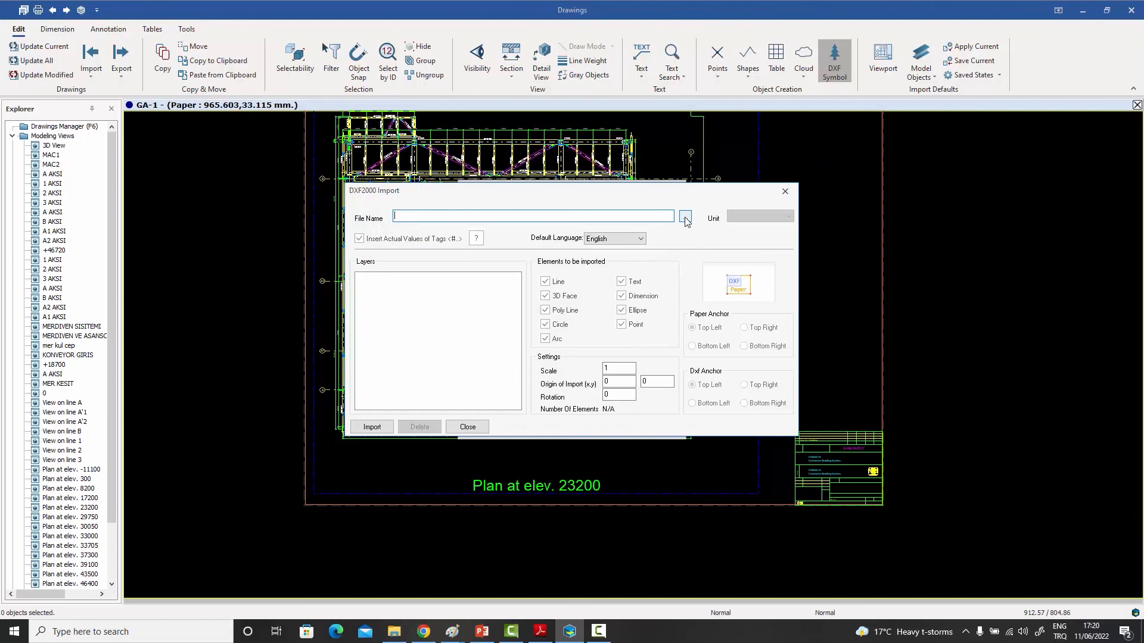
pyautogui.click(786, 191)
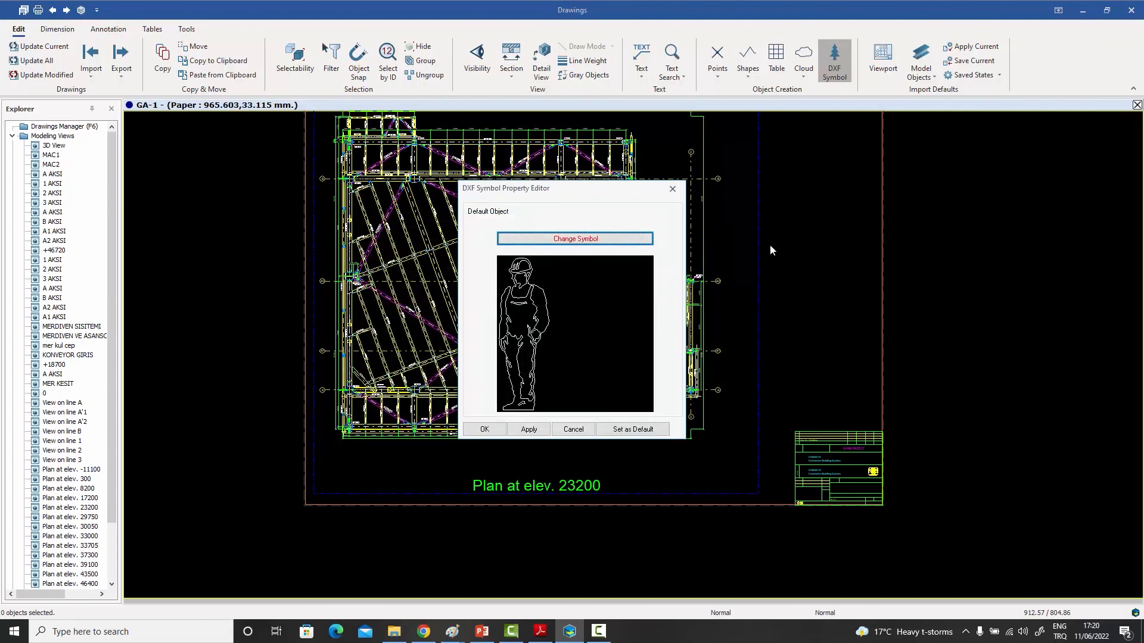
pyautogui.click(682, 197)
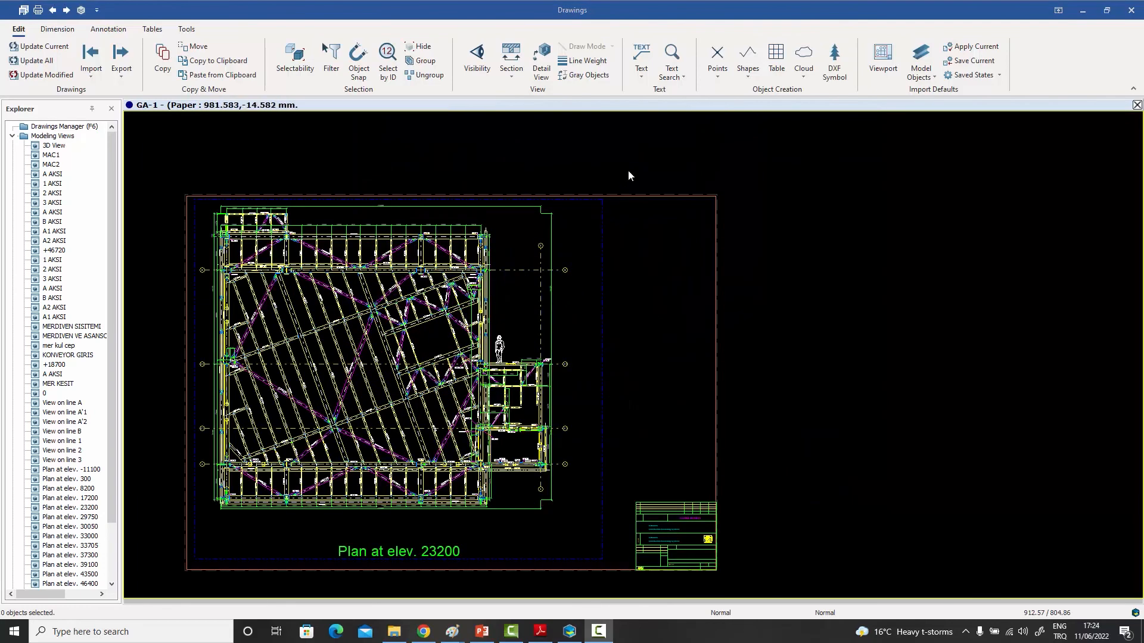
# Place a multiline text in the blank sheet area beside the plan, near the sheet's upper edge.
pyautogui.click(642, 72)
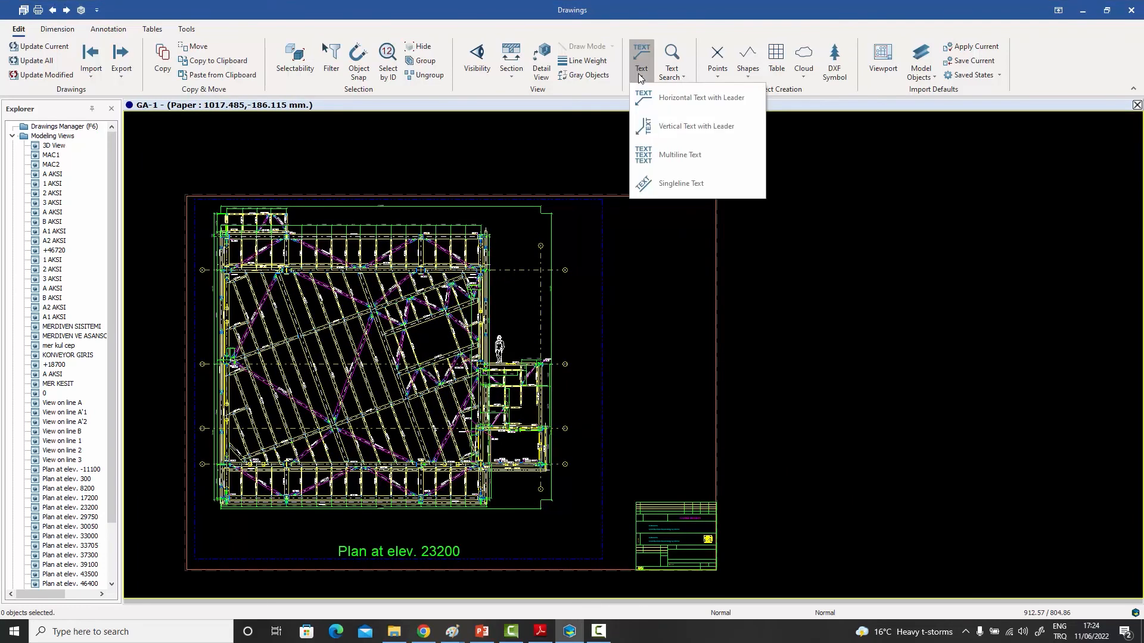
pyautogui.click(646, 220)
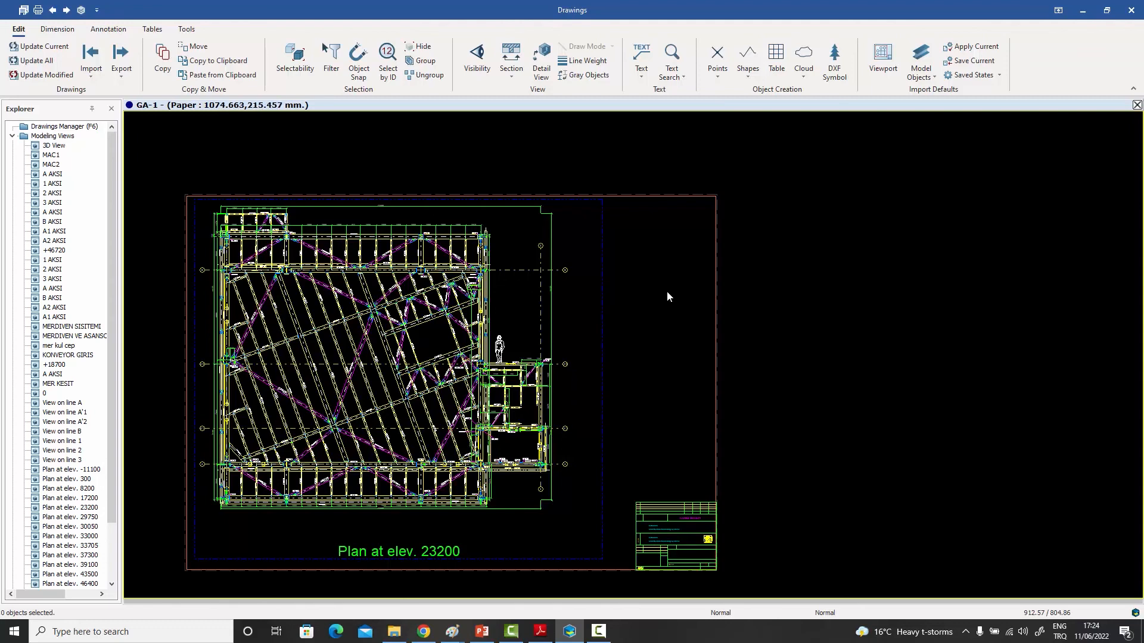
pyautogui.click(641, 72)
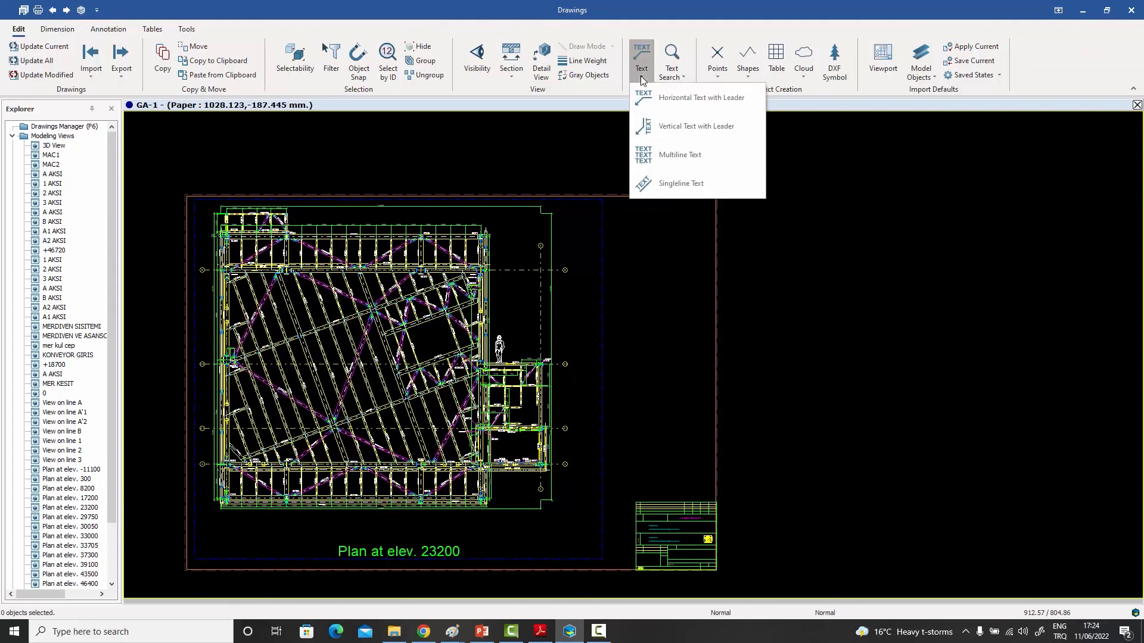
pyautogui.click(676, 156)
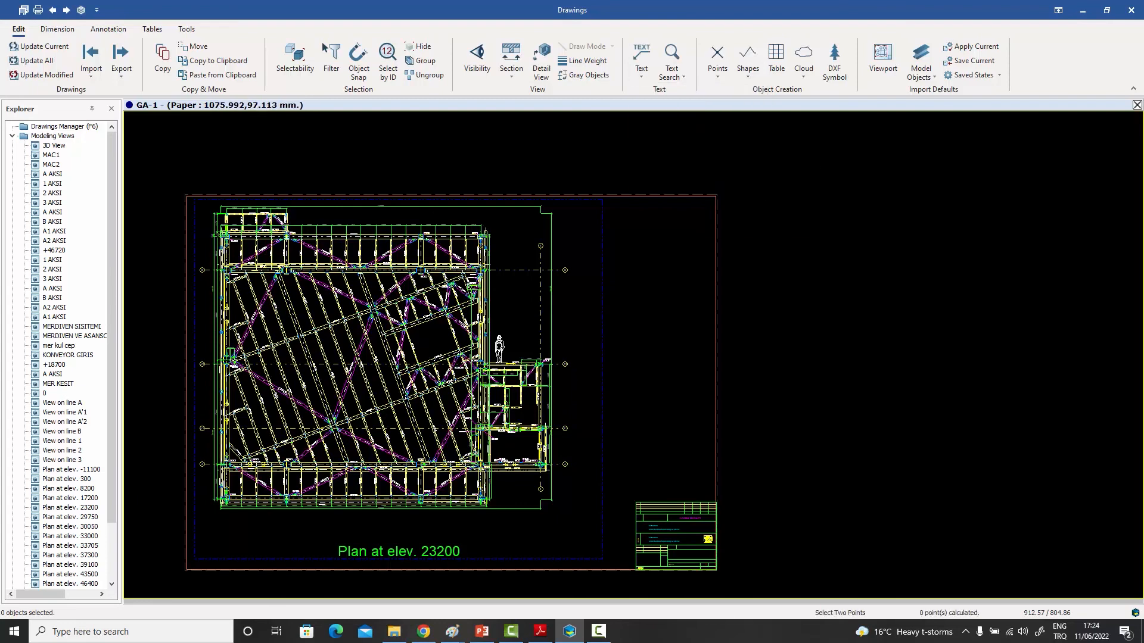
pyautogui.scroll(3, 659, 224)
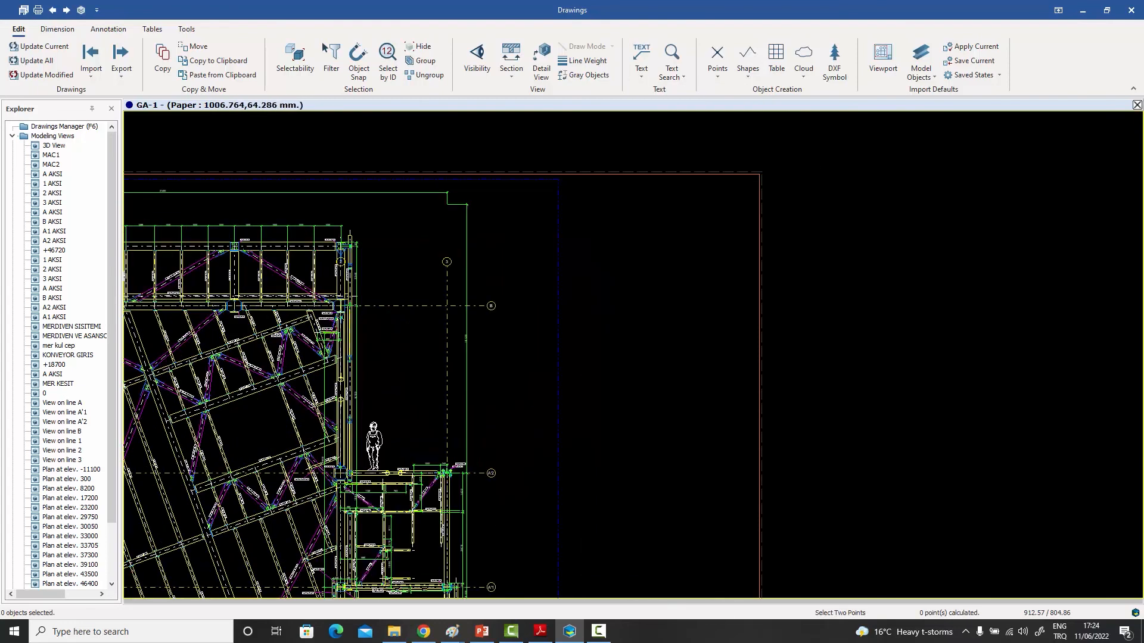
pyautogui.click(617, 223)
pyautogui.scroll(3, 640, 214)
pyautogui.rightClick(628, 203)
pyautogui.press('Escape')
pyautogui.press('Escape')
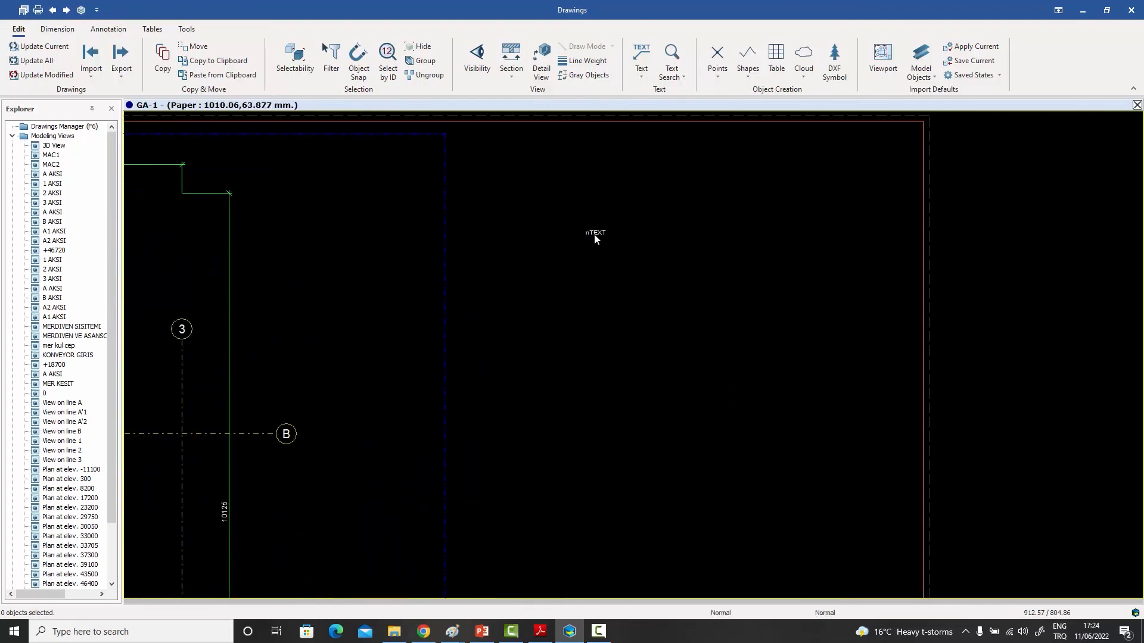
# Load General Notes.txt from the desktop as the new text's content, and move the notes closer to the sheet's upper-right corner.
pyautogui.doubleClick(595, 234)
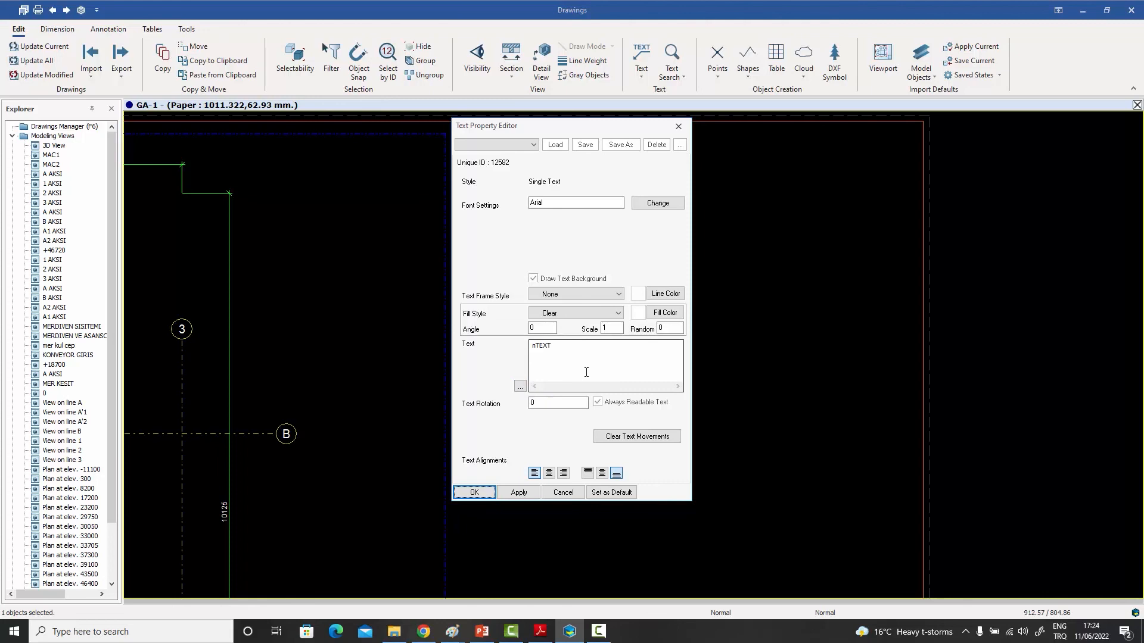
pyautogui.click(520, 386)
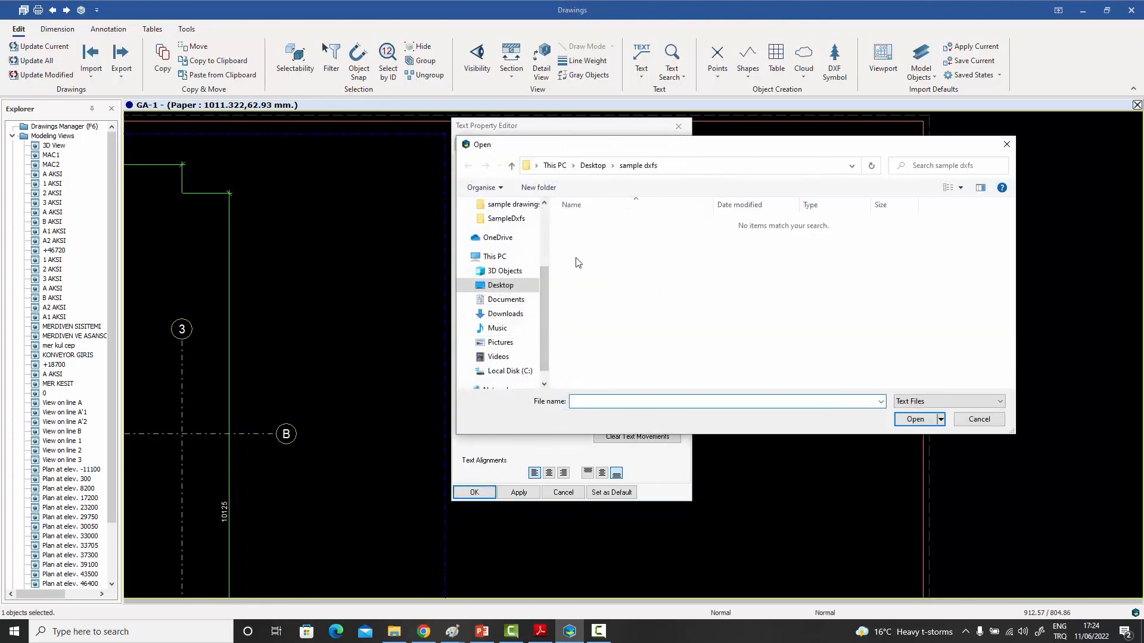
pyautogui.scroll(5, 544, 221)
pyautogui.click(500, 228)
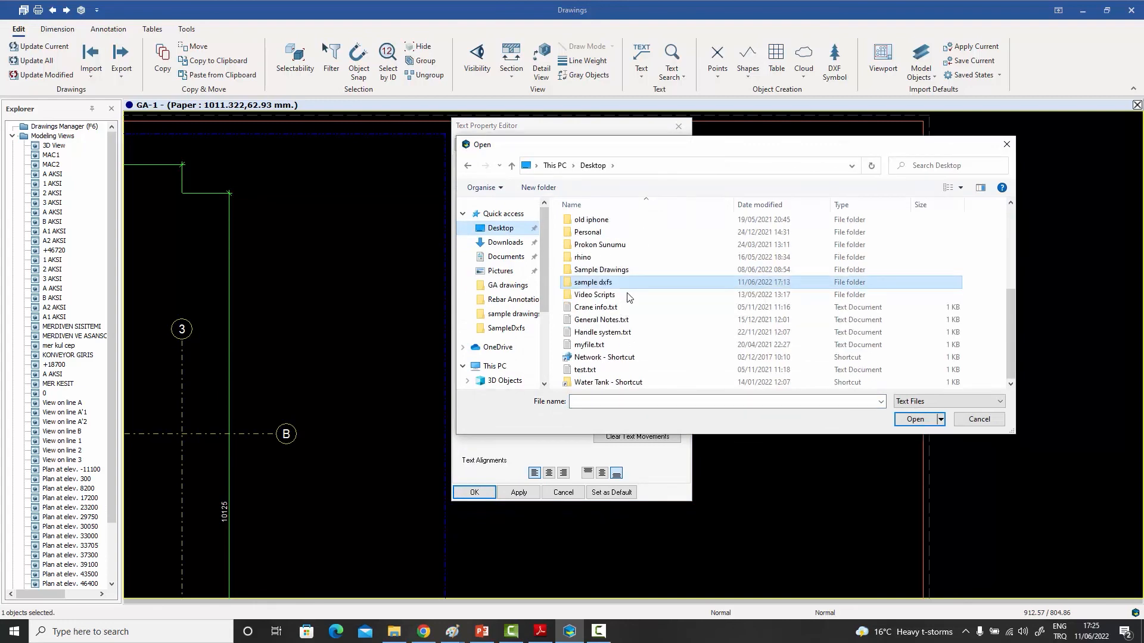
pyautogui.doubleClick(608, 319)
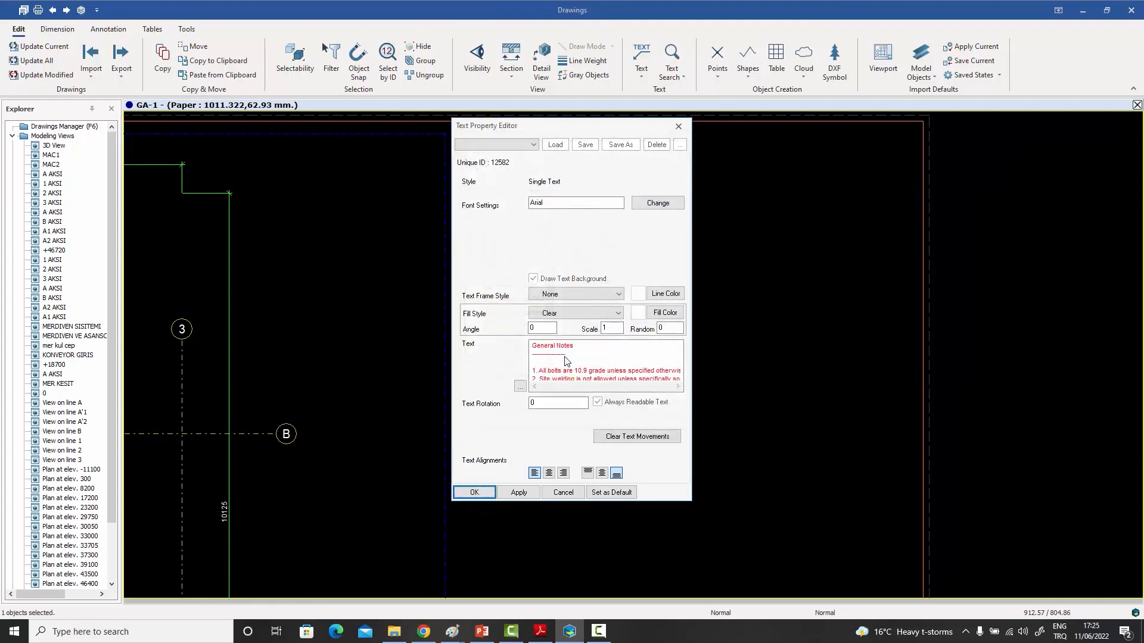
pyautogui.click(474, 493)
pyautogui.scroll(2, 568, 256)
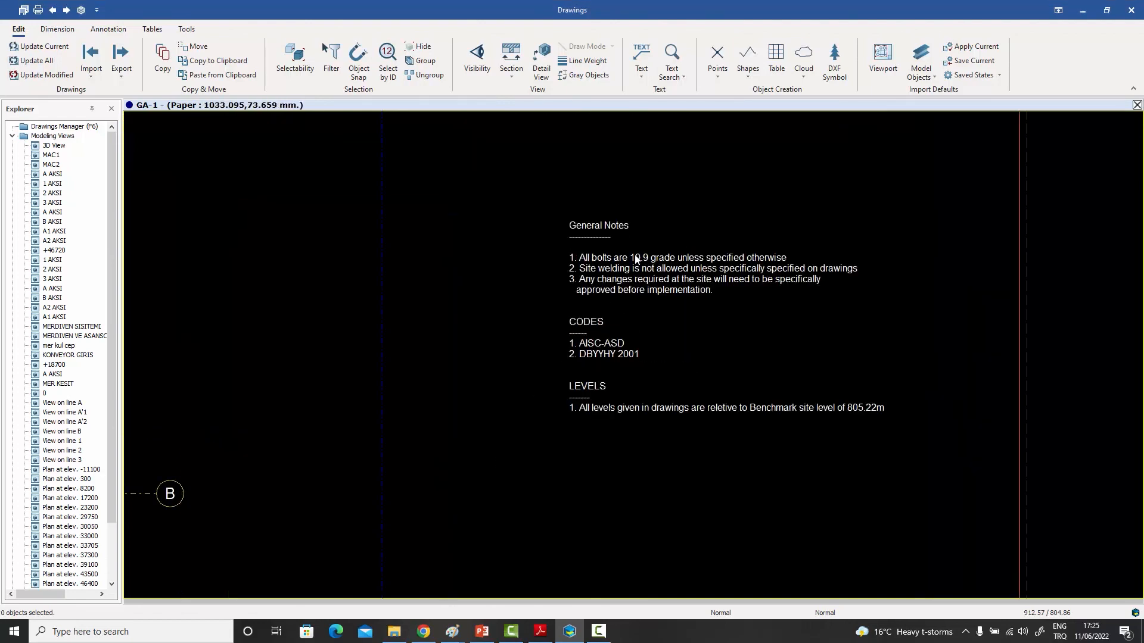
pyautogui.moveTo(631, 268); pyautogui.dragTo(709, 181)
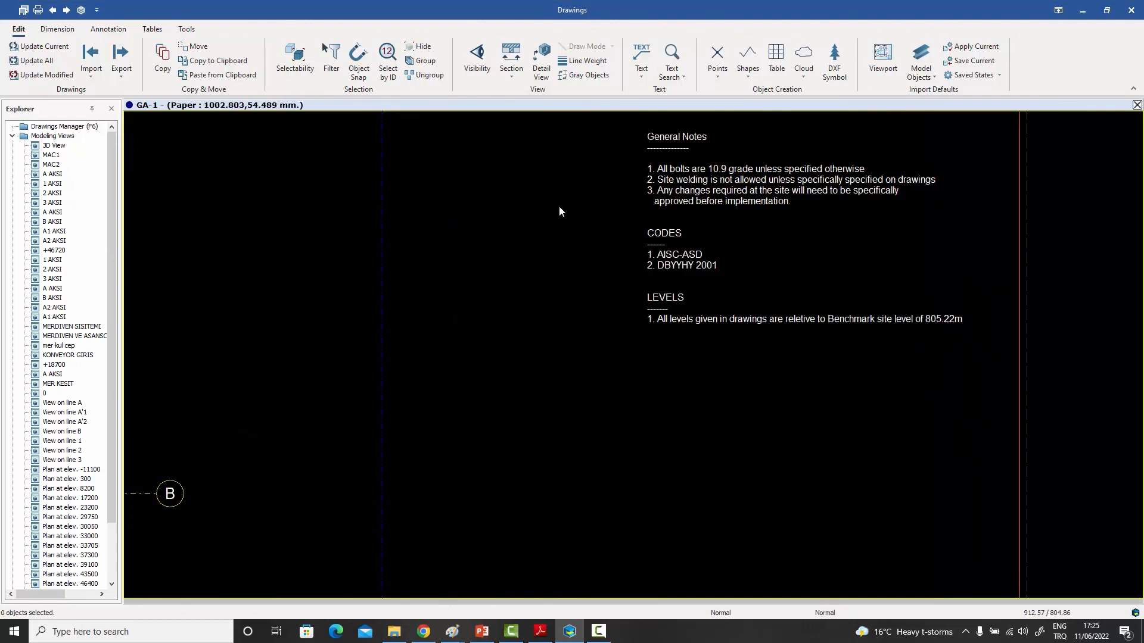
# Examine the general notes text and its placement on the sheet relative to the plan and title block.
pyautogui.scroll(-3, 559, 222)
pyautogui.scroll(3, 620, 204)
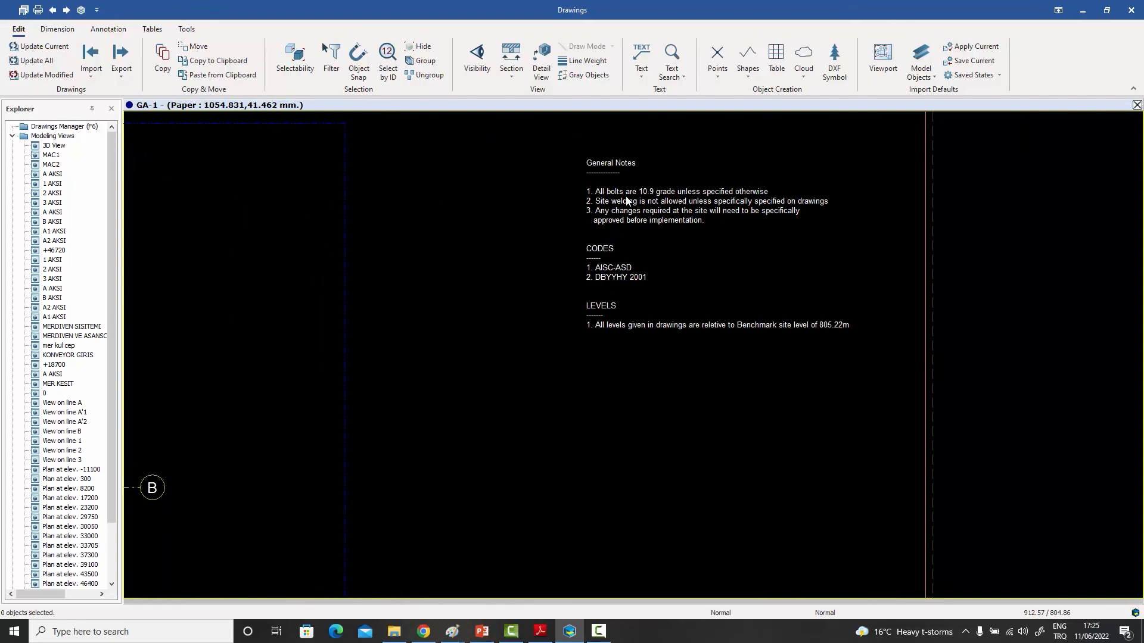
pyautogui.scroll(-3, 627, 201)
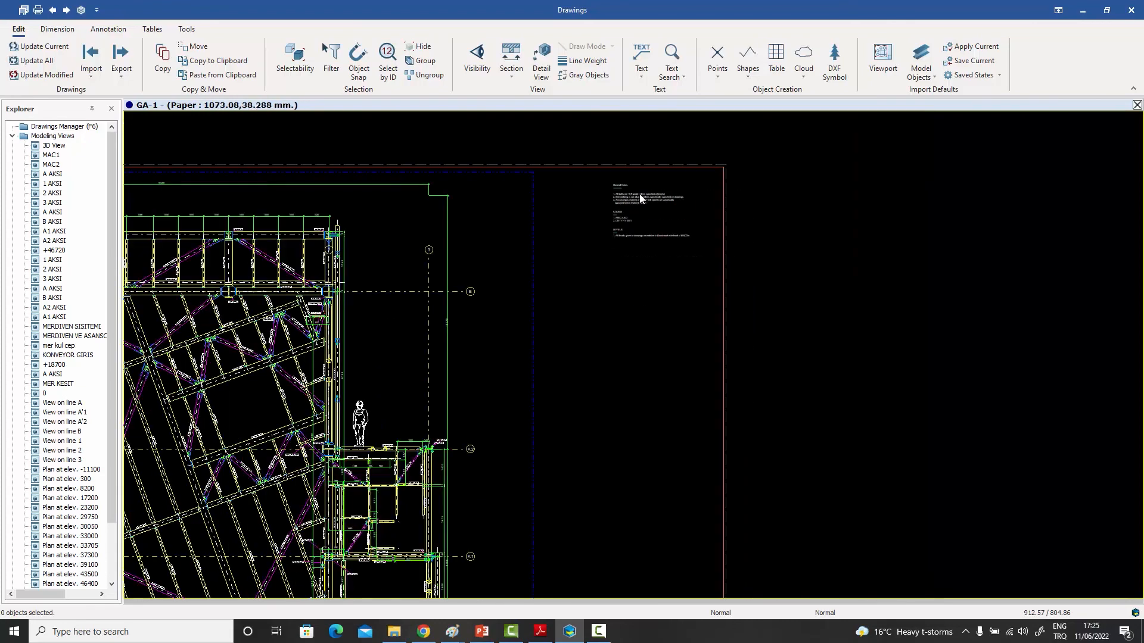
pyautogui.scroll(3, 639, 195)
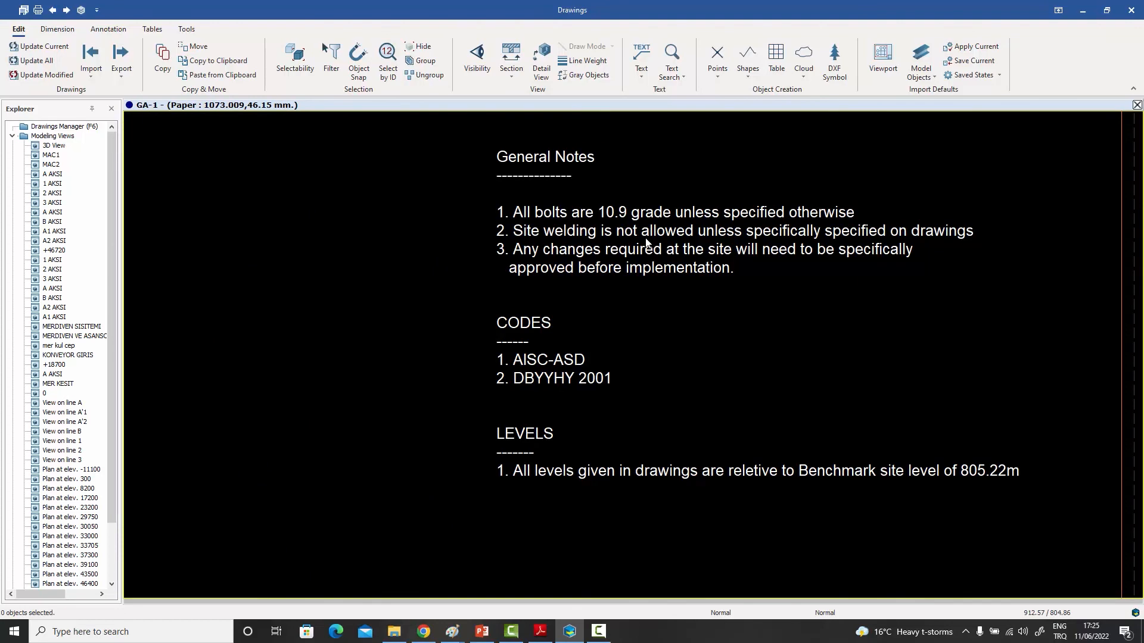
pyautogui.scroll(-3, 646, 242)
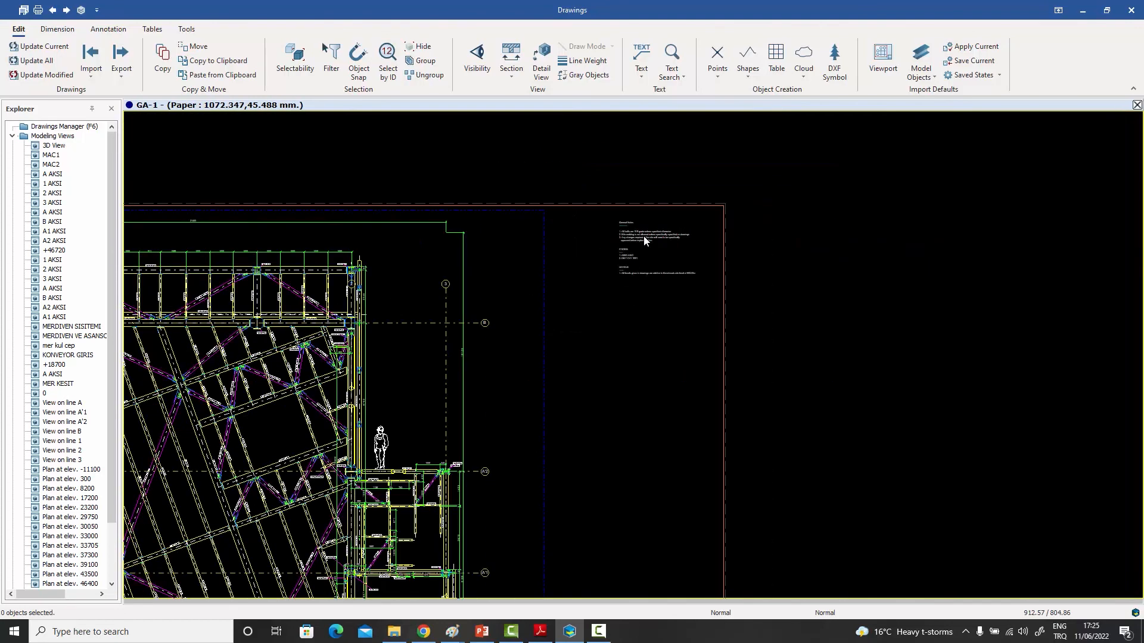
pyautogui.scroll(-3, 646, 248)
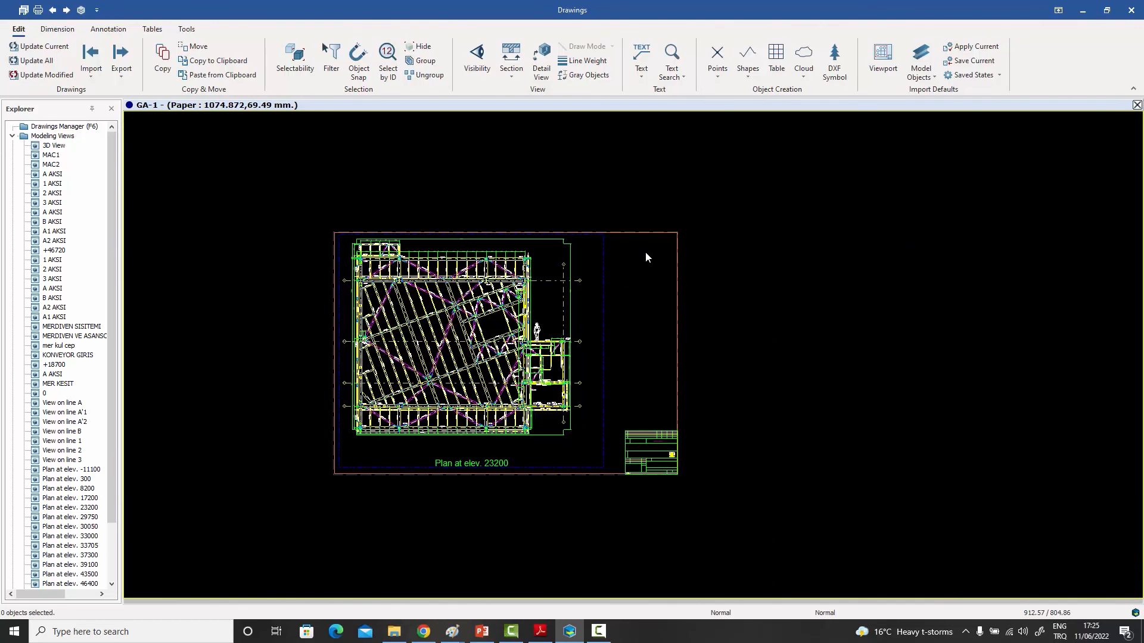
pyautogui.moveTo(615, 284); pyautogui.dragTo(690, 239, button='middle')
pyautogui.scroll(3, 685, 241)
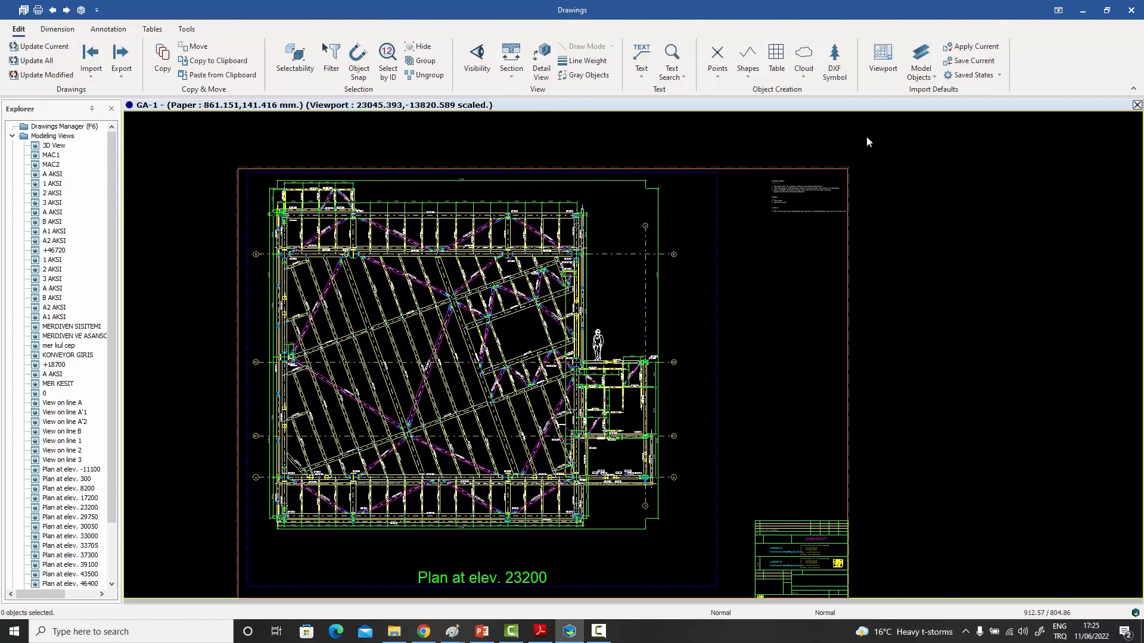
# Draw a revision cloud around the plan's upper corner where axis 2 meets the outer beam above axis B.
pyautogui.click(749, 72)
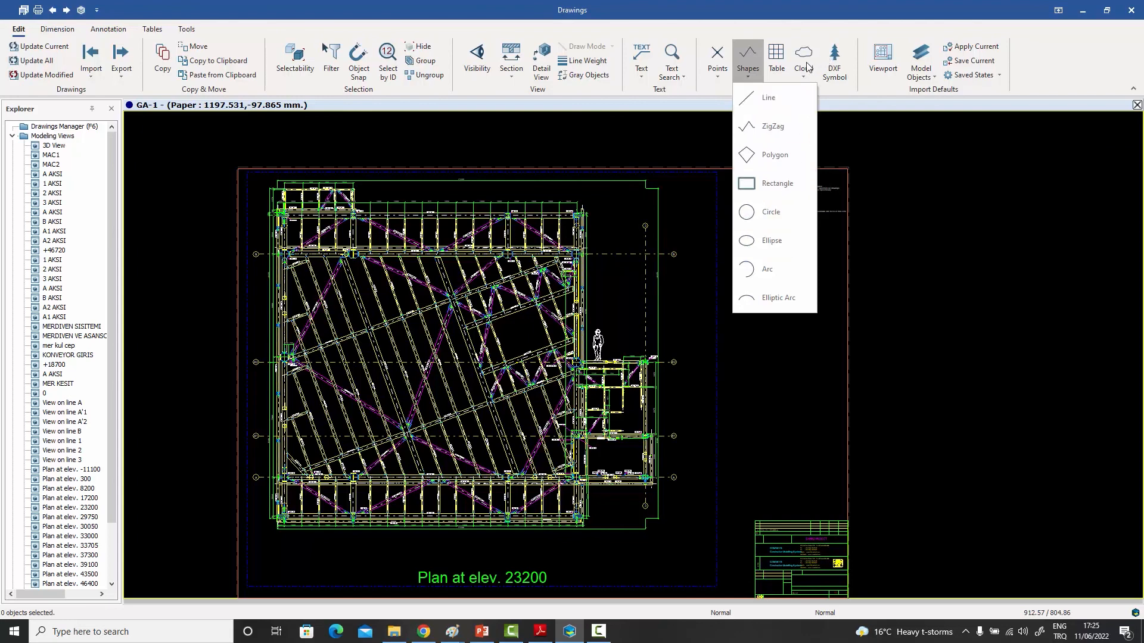
pyautogui.click(696, 125)
pyautogui.click(804, 75)
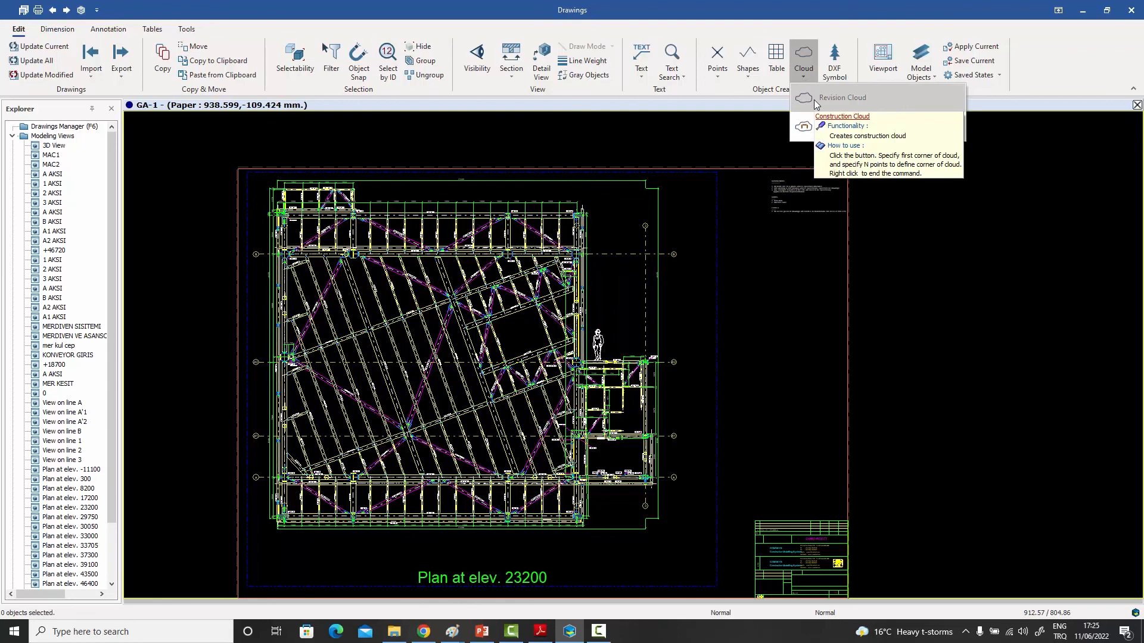
pyautogui.click(822, 99)
pyautogui.scroll(5, 553, 229)
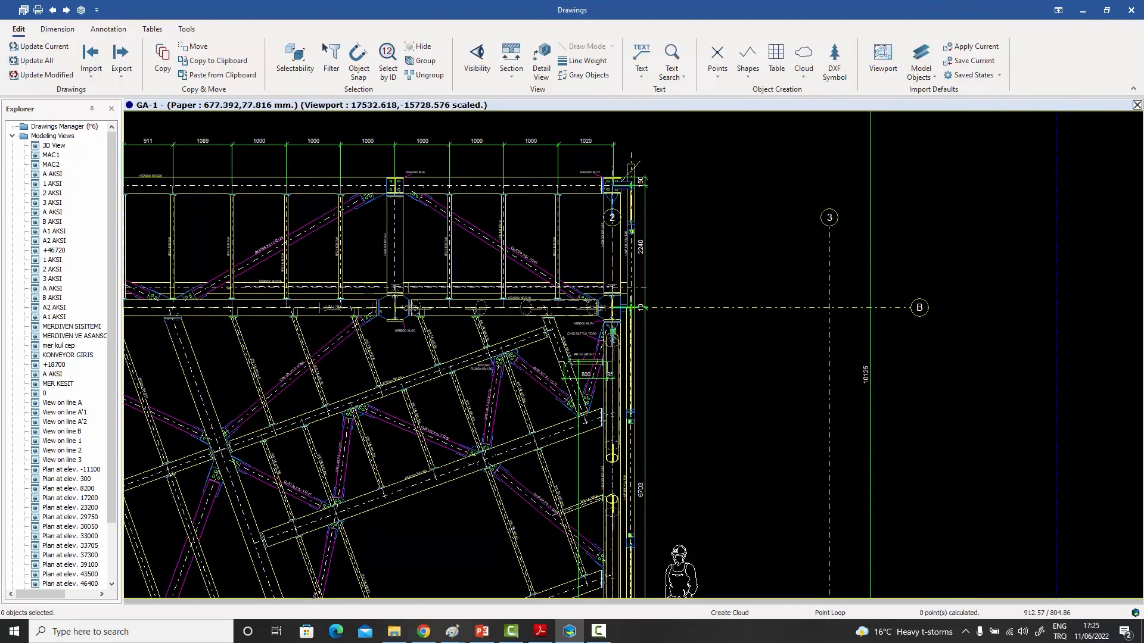
pyautogui.click(633, 165)
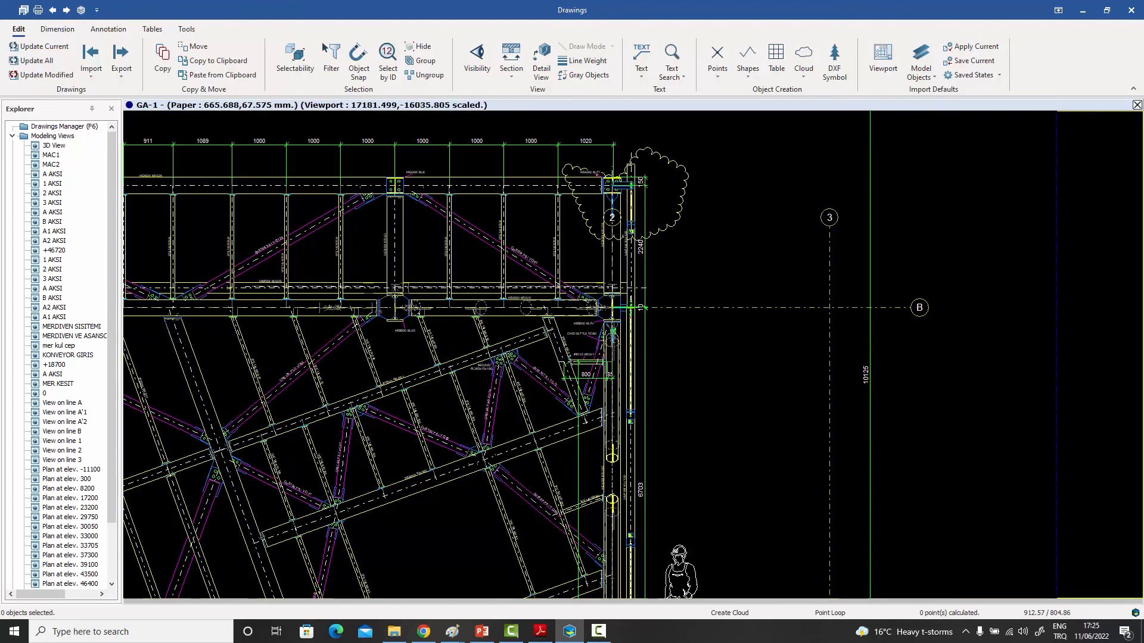
pyautogui.rightClick(641, 121)
pyautogui.click(707, 187)
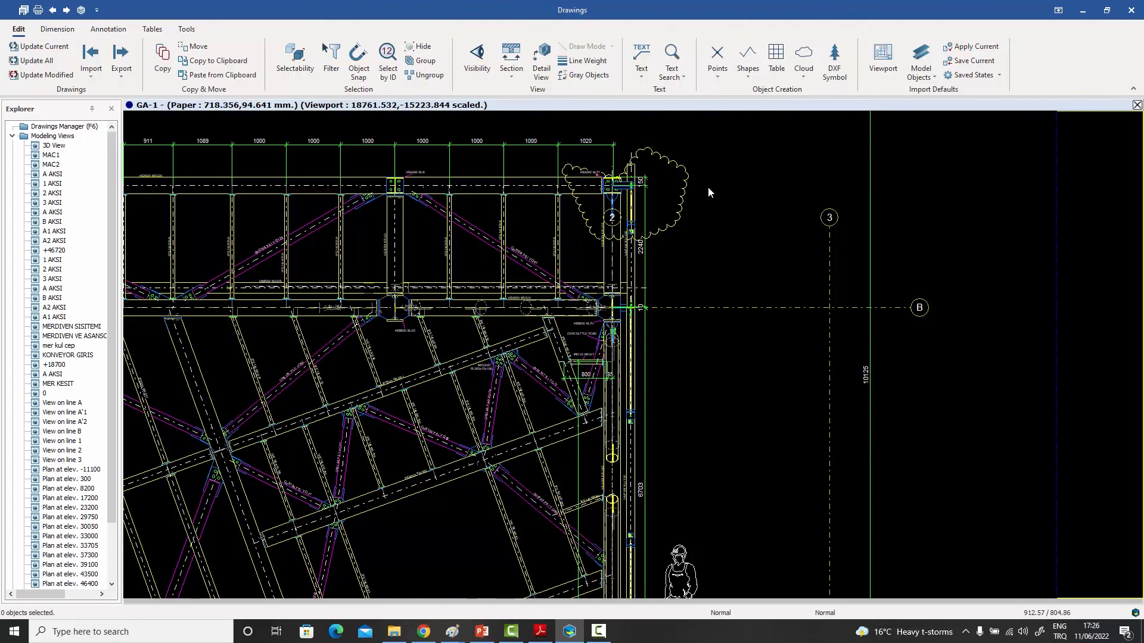
pyautogui.scroll(-6, 705, 187)
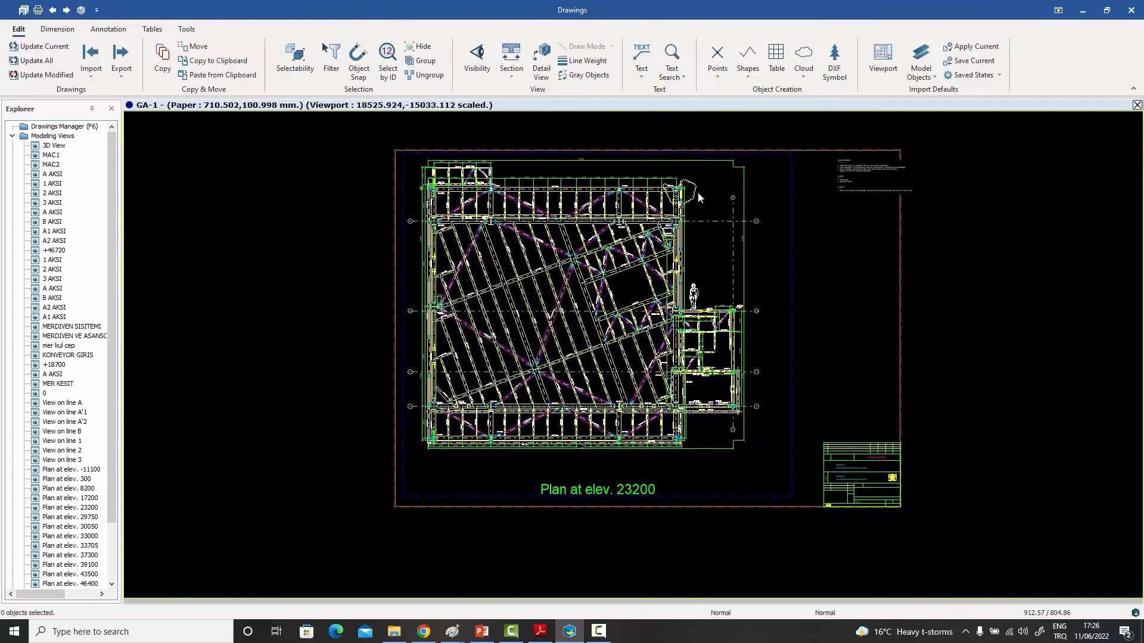
pyautogui.scroll(3, 698, 191)
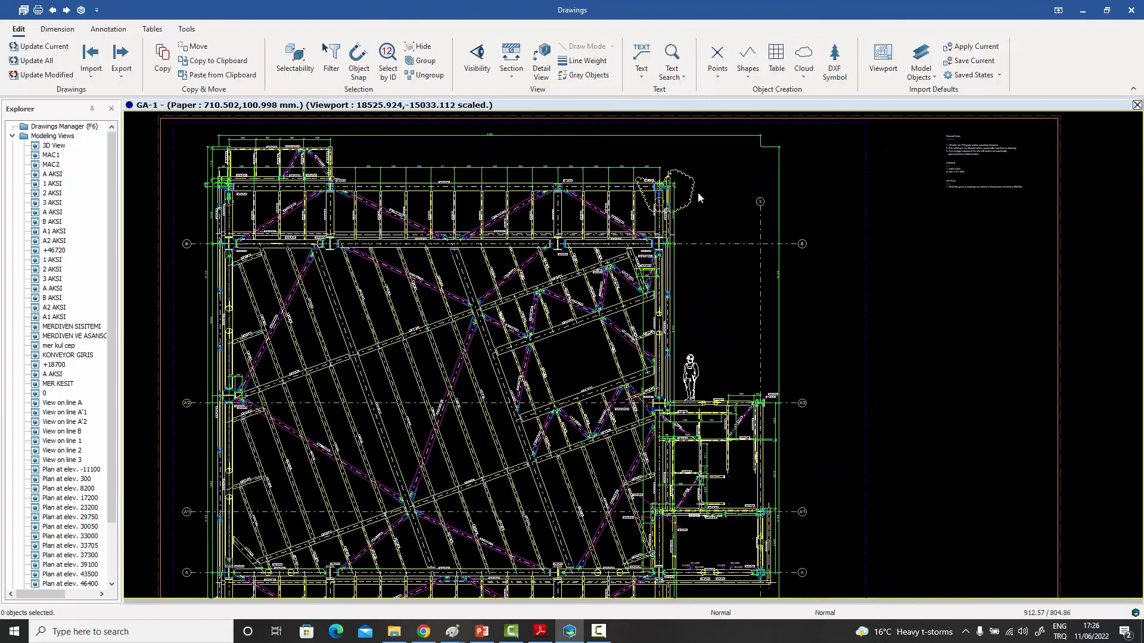